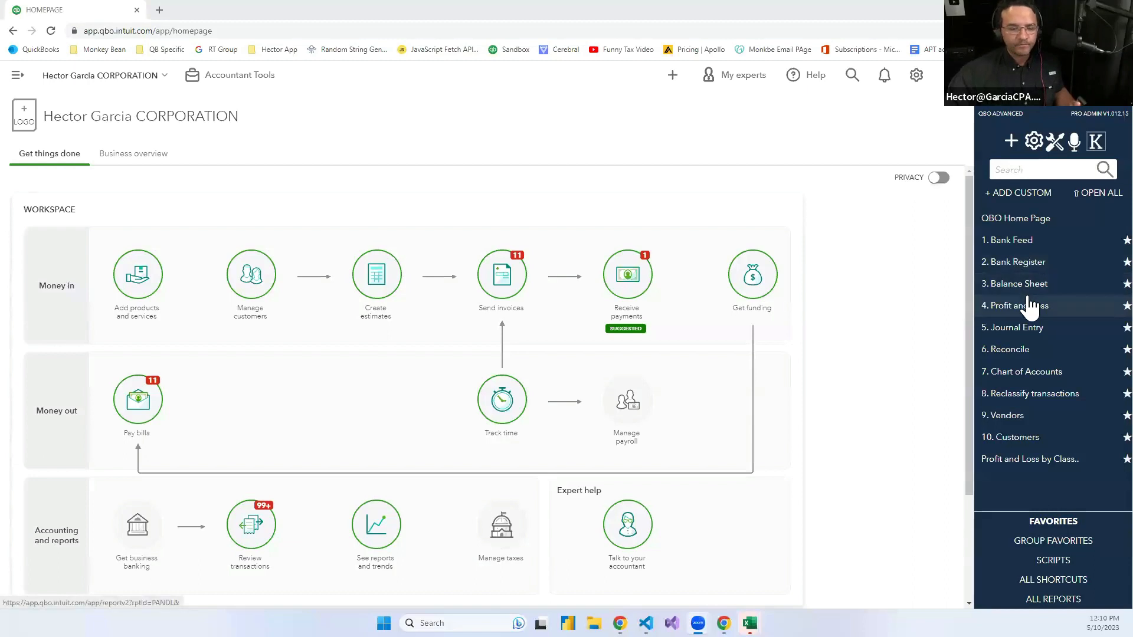
Resume reconciling the BOA SUPER DUPER CHECKING account and finish it now with an adjustment dated 05/07/2023.
left_click(1033, 353)
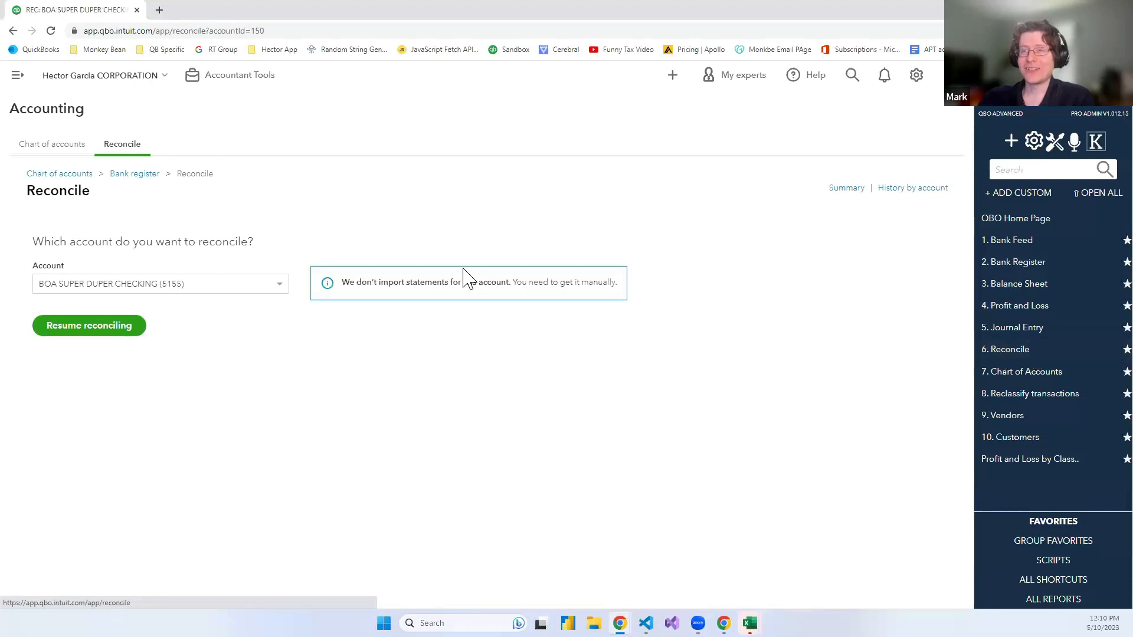
left_click(124, 333)
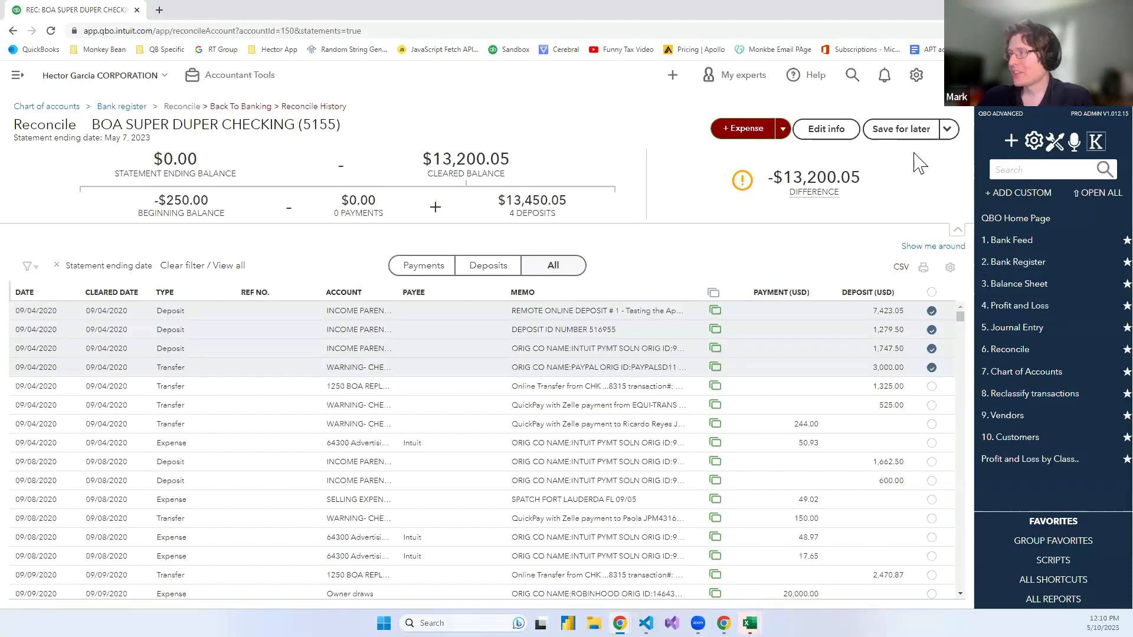
left_click(947, 131)
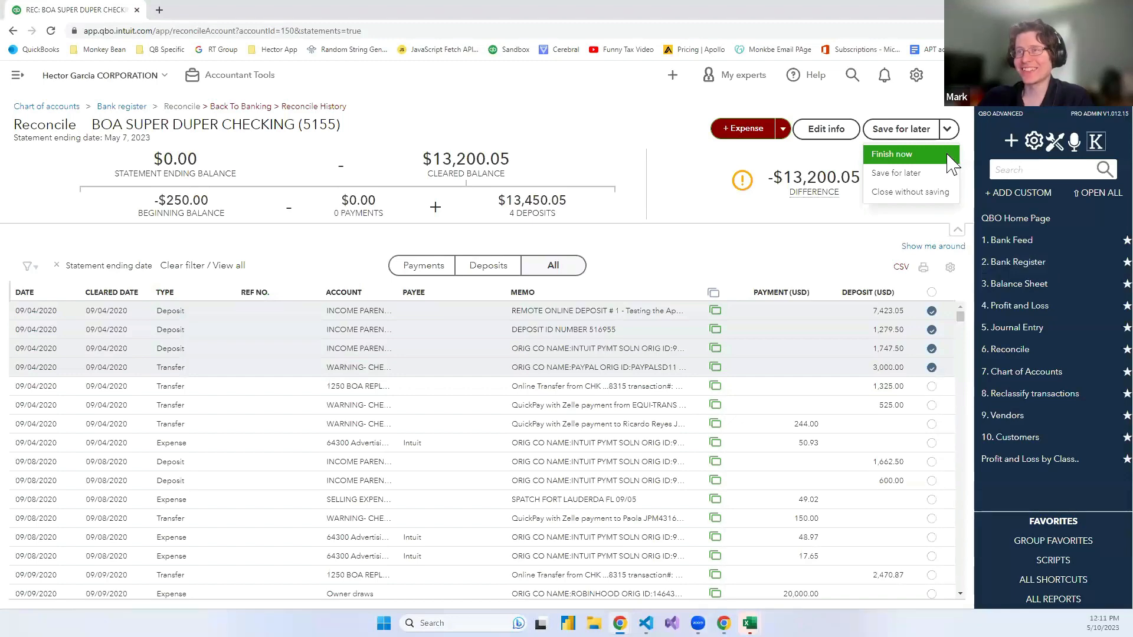
left_click(948, 156)
left_click(534, 444)
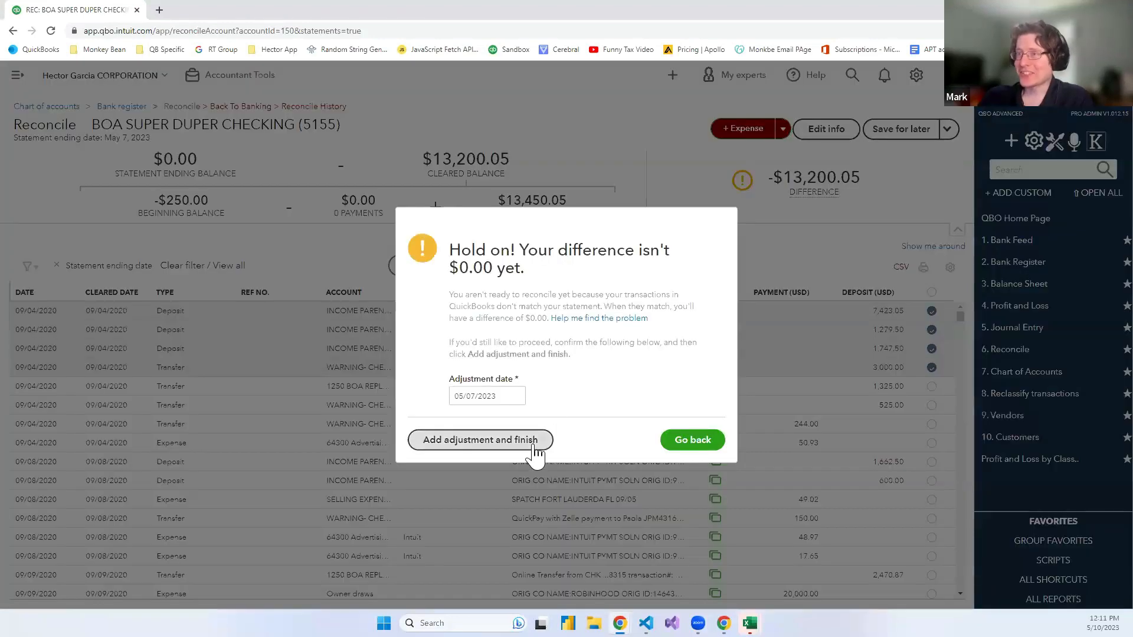
left_click(533, 445)
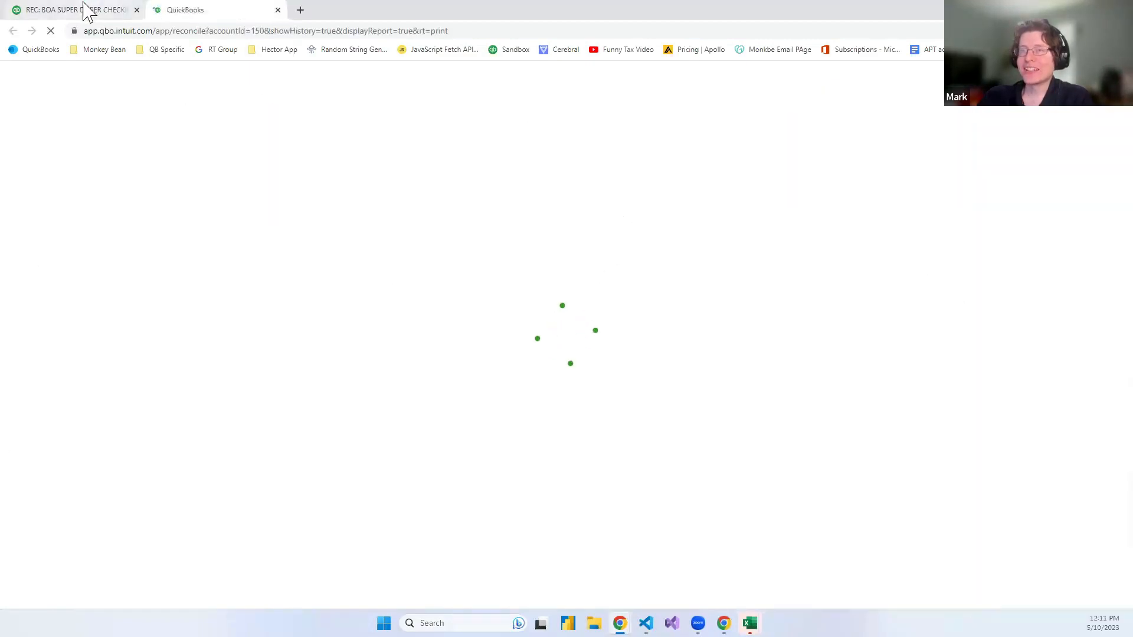
View the reconciliation report's print preview, cancel printing, and return to the reconciliation confirmation.
left_click(90, 10)
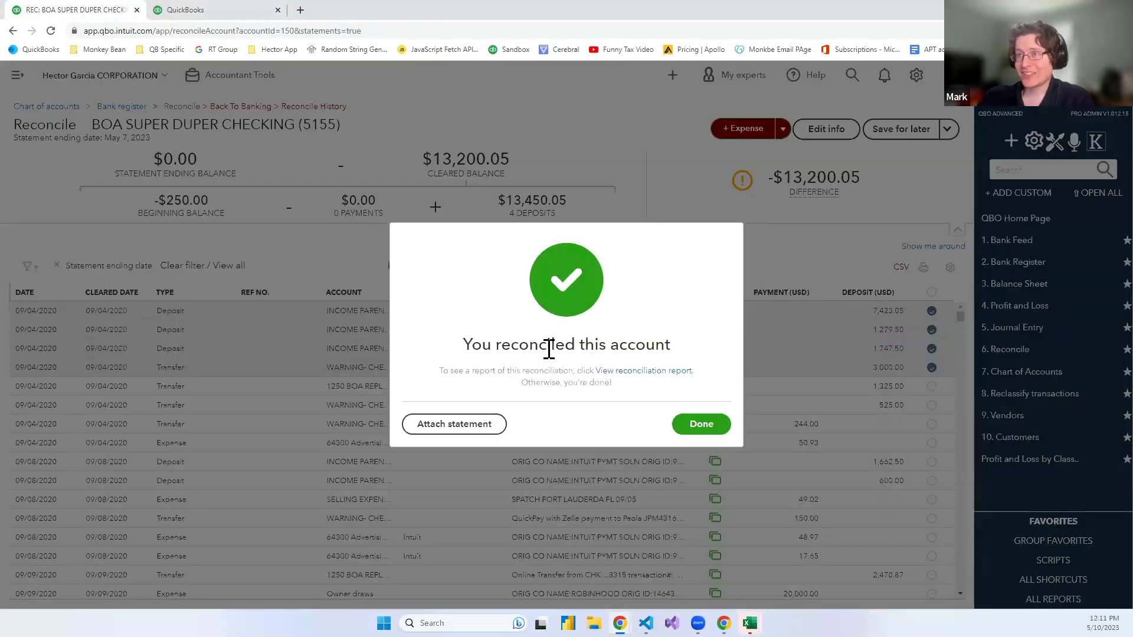
left_click(619, 371)
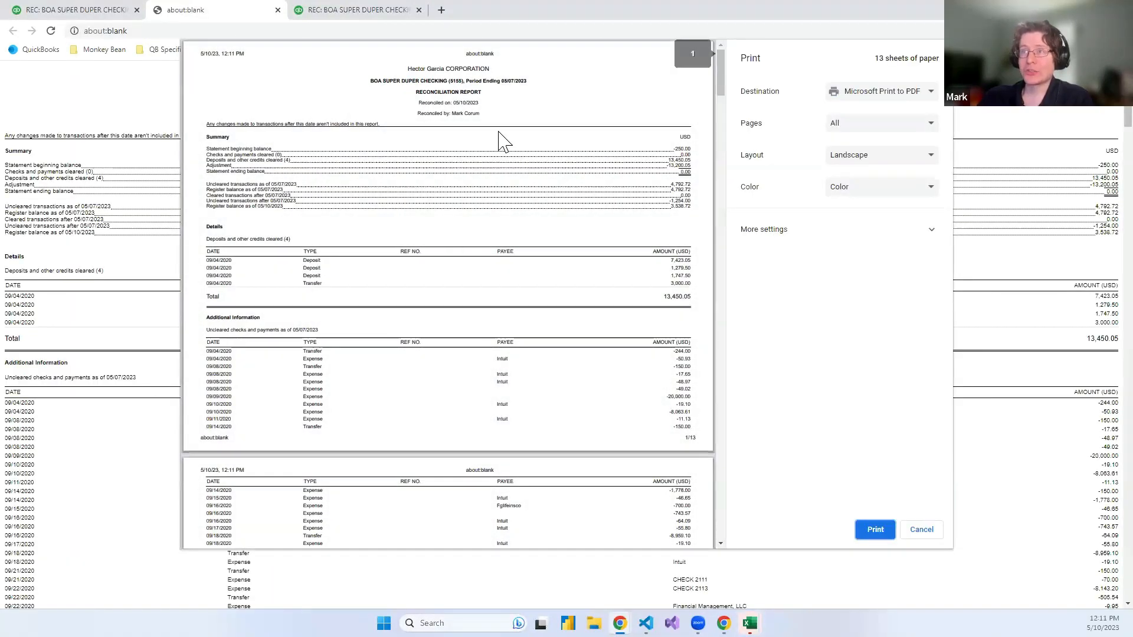
scroll(523, 190, "down", 8)
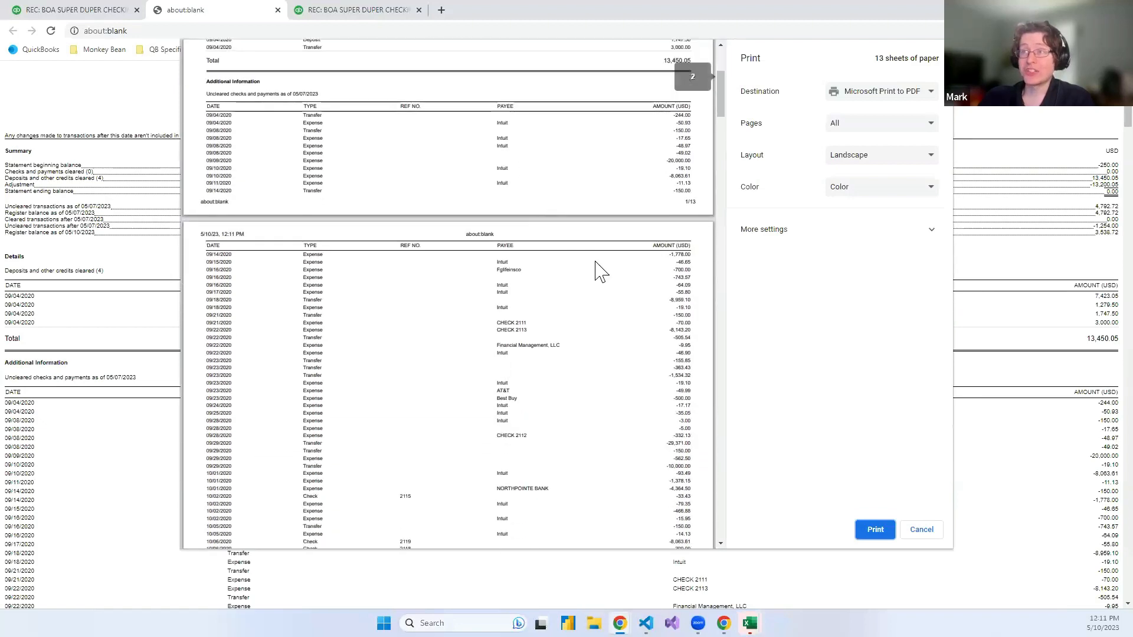
scroll(596, 282, "down", 2)
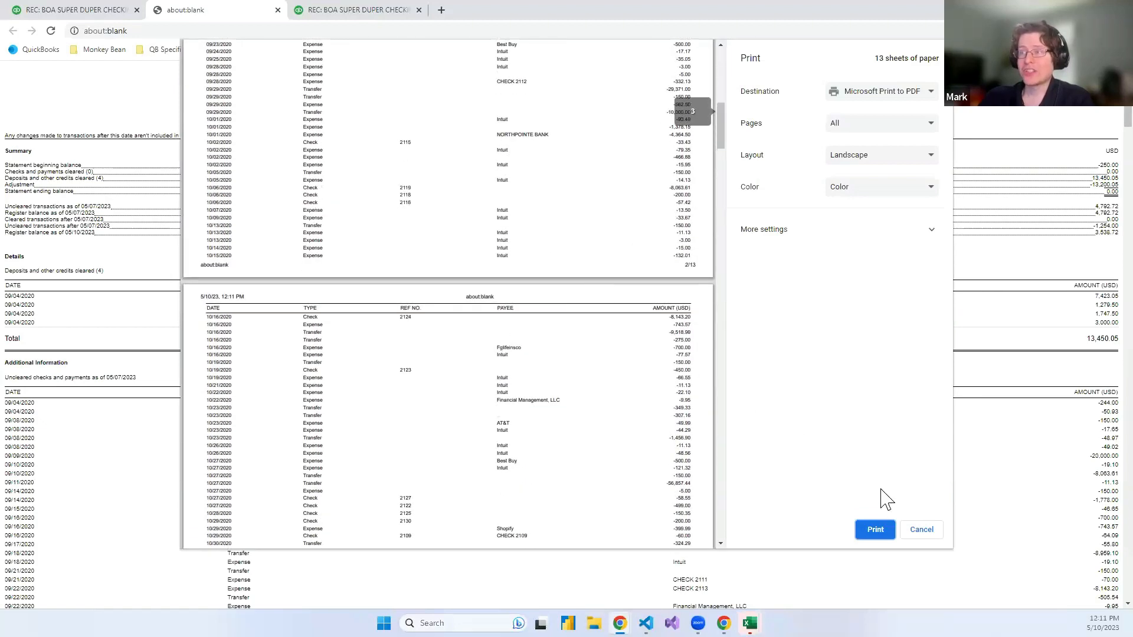
left_click(924, 530)
left_click(94, 11)
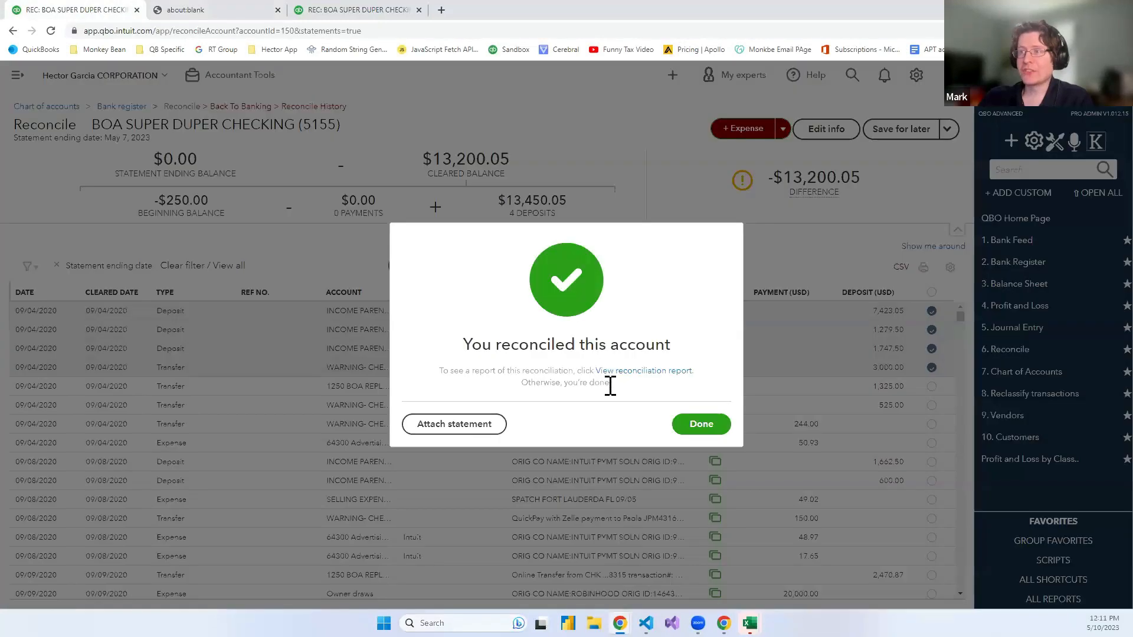
View the reconciliation report within the page, go back to Reconcile, and close the two extra browser tabs.
left_click(643, 372)
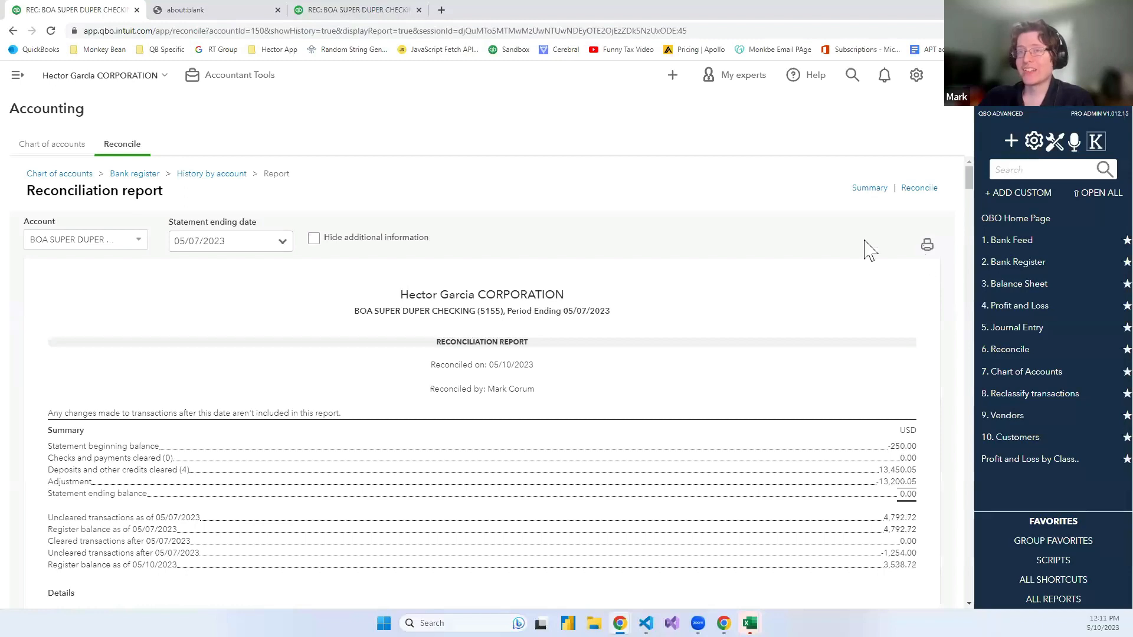
left_click(13, 31)
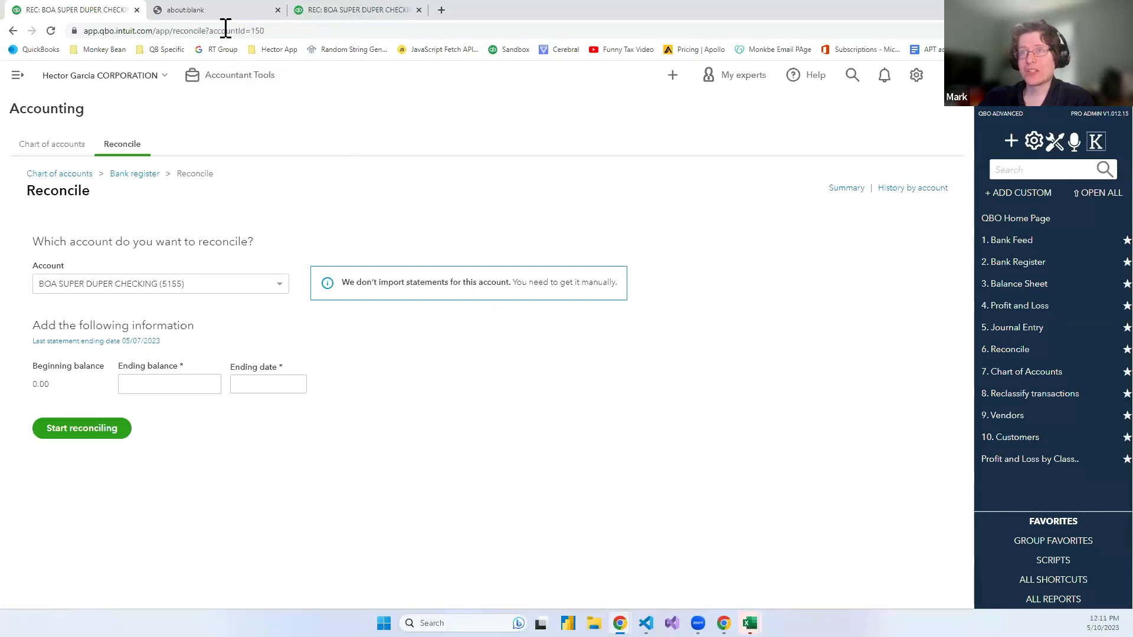
left_click(278, 10)
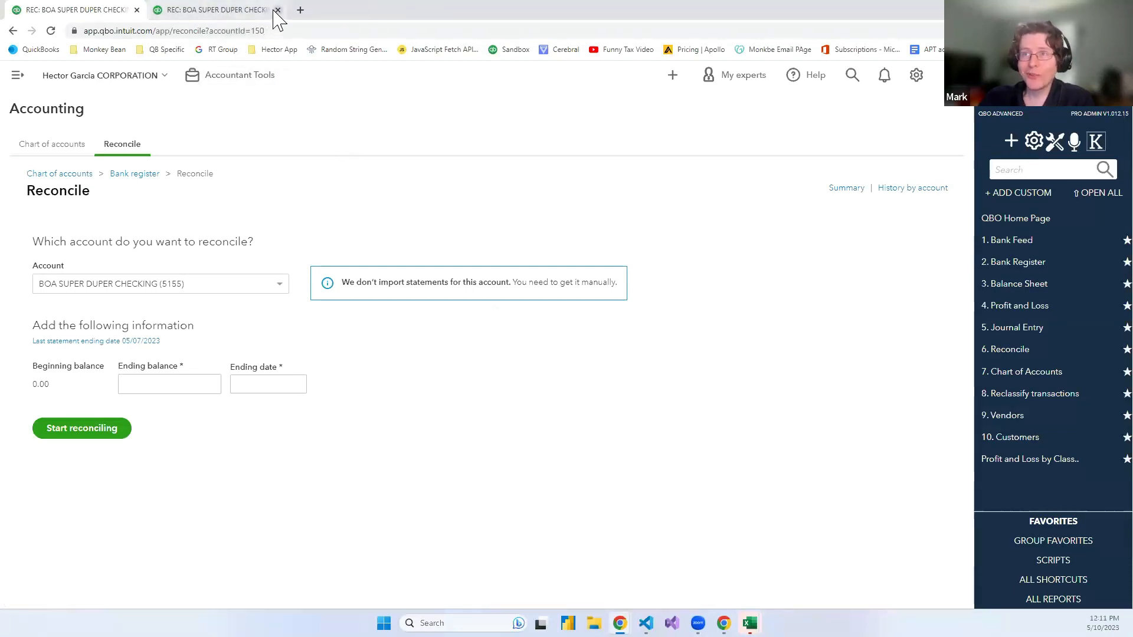
left_click(278, 10)
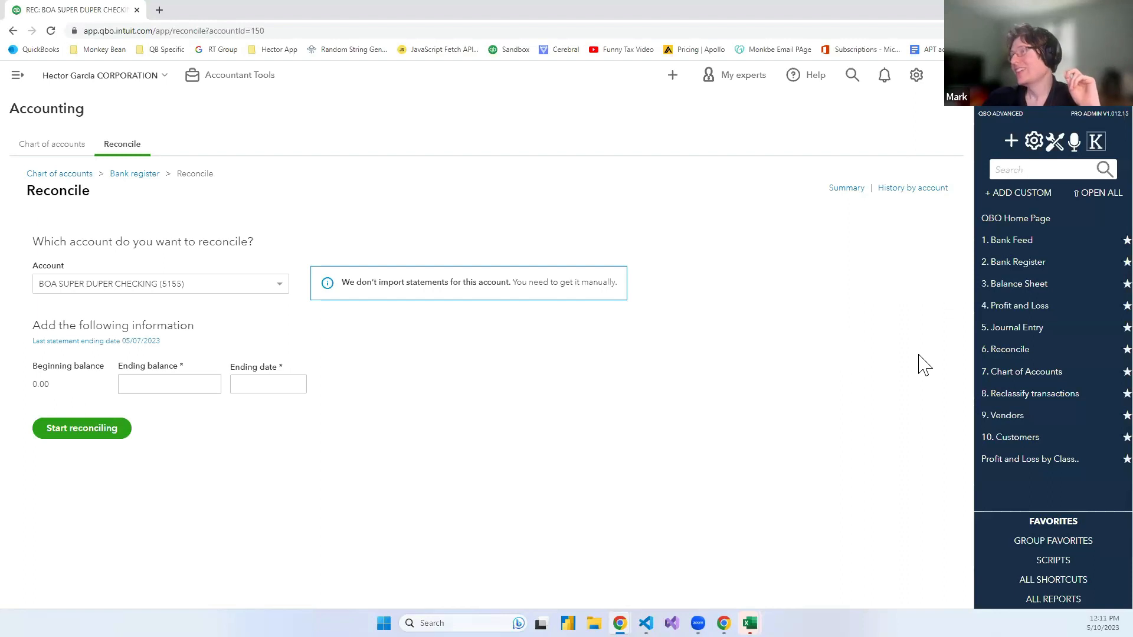
Look at the bank register and at the list of accounts available for reconciliation.
left_click(1013, 265)
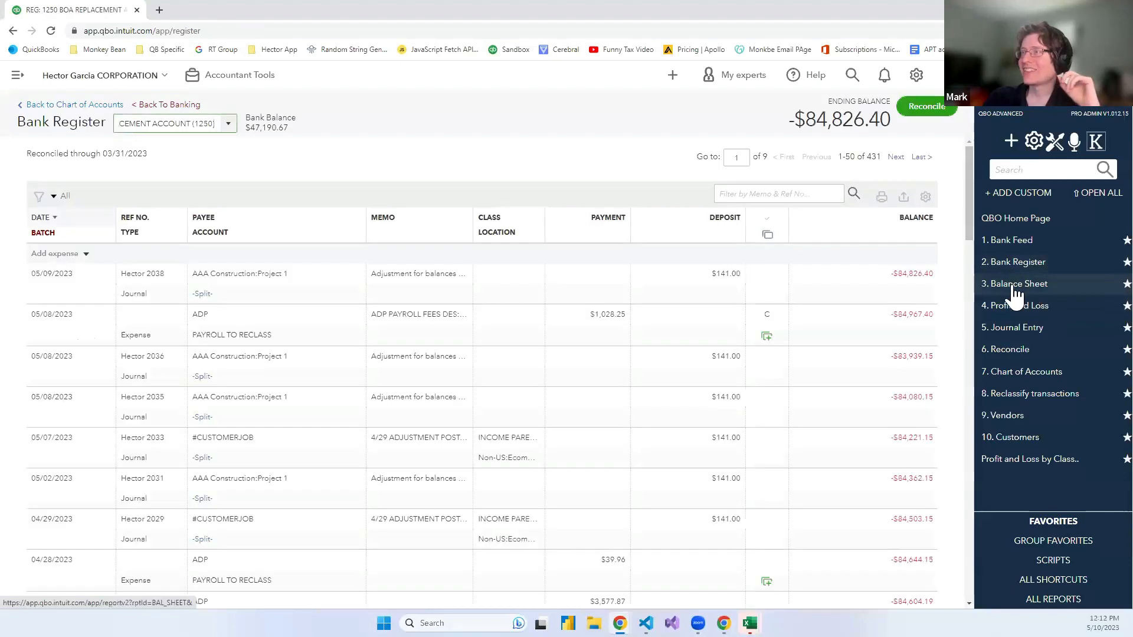
left_click(1010, 351)
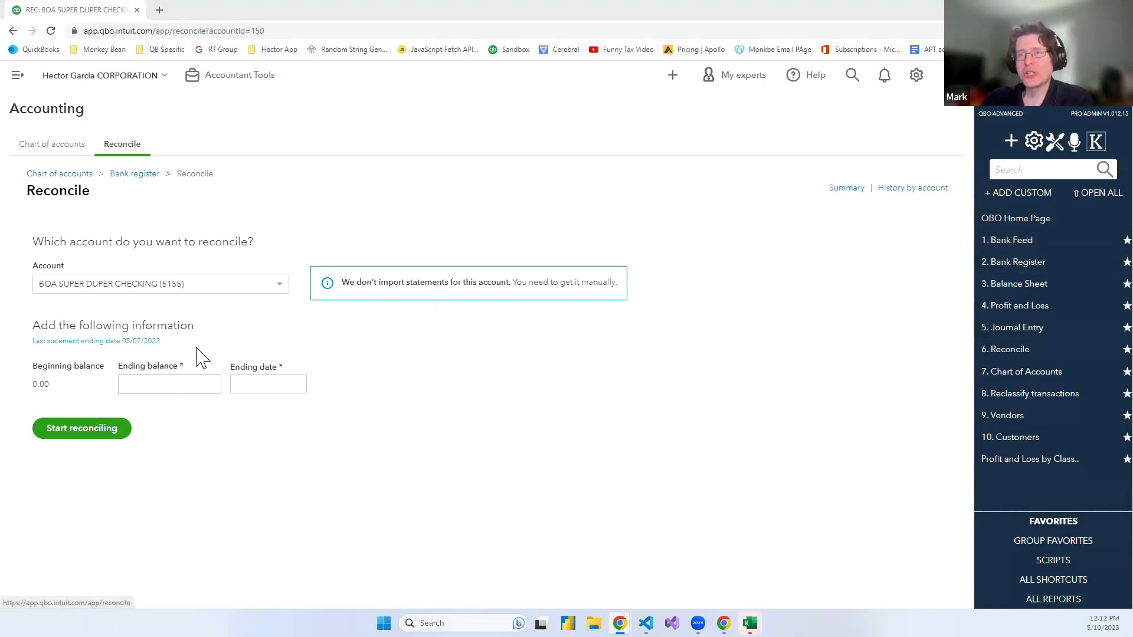
left_click(170, 286)
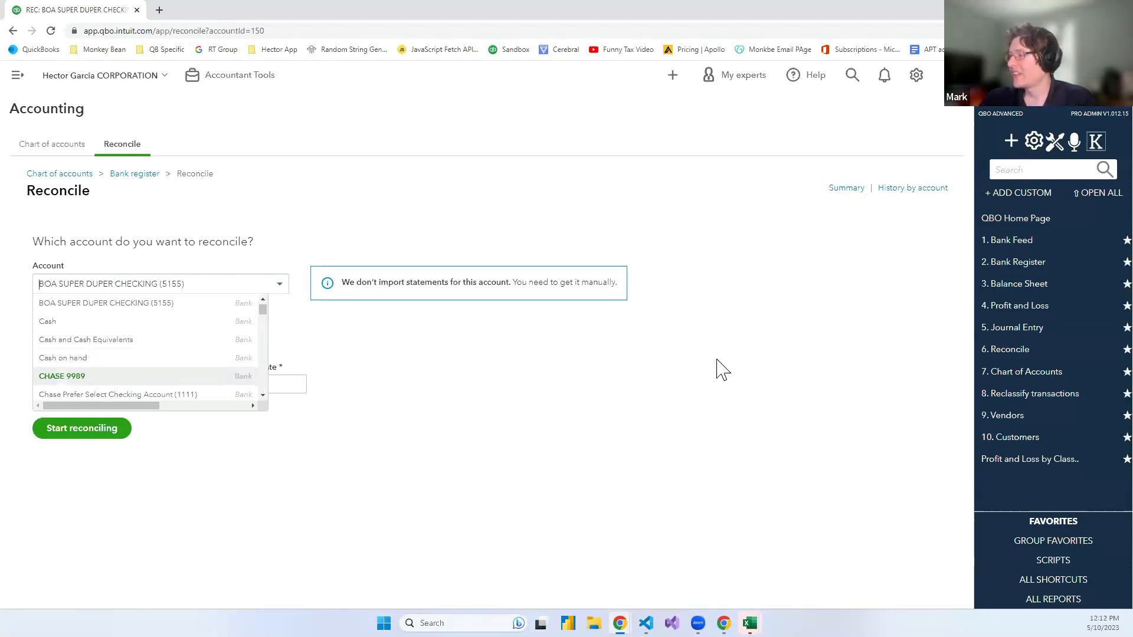
left_click(741, 366)
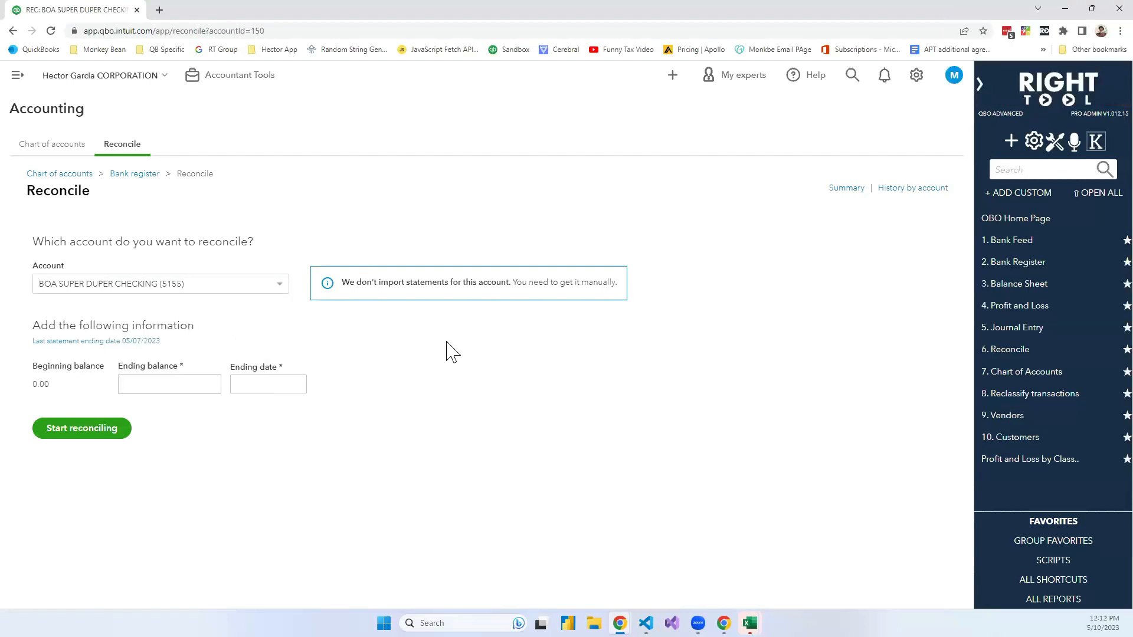
left_click(213, 387)
type("1000")
left_click(297, 389)
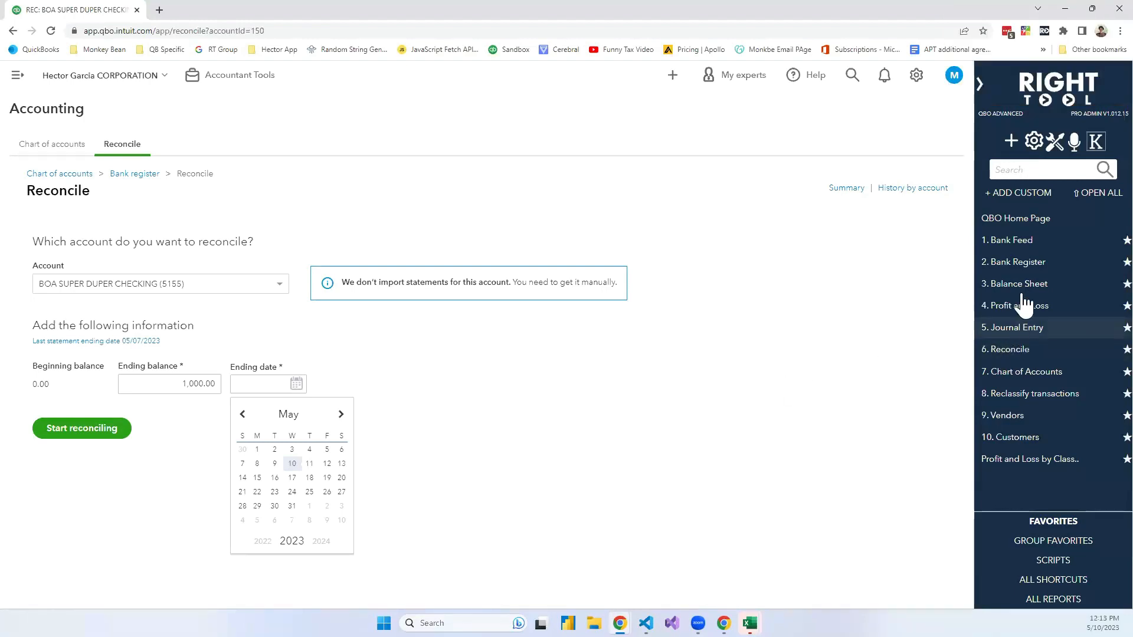
Open the 04/28/2023 ADP expense of $39.96 from the bank register for editing.
left_click(1025, 269)
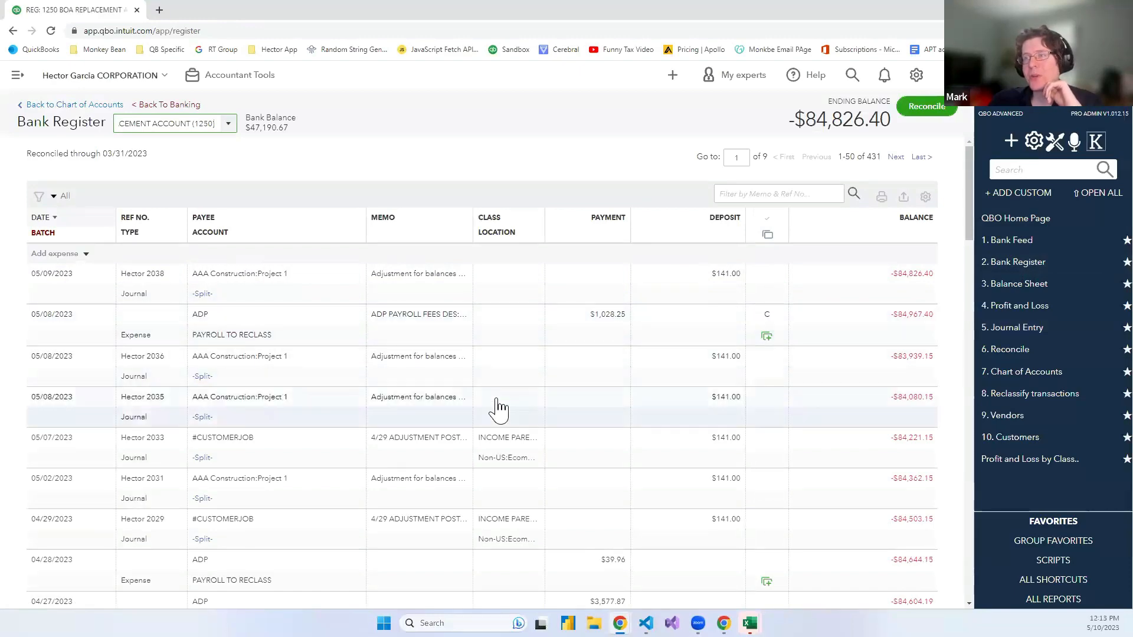
scroll(529, 419, "down", 4)
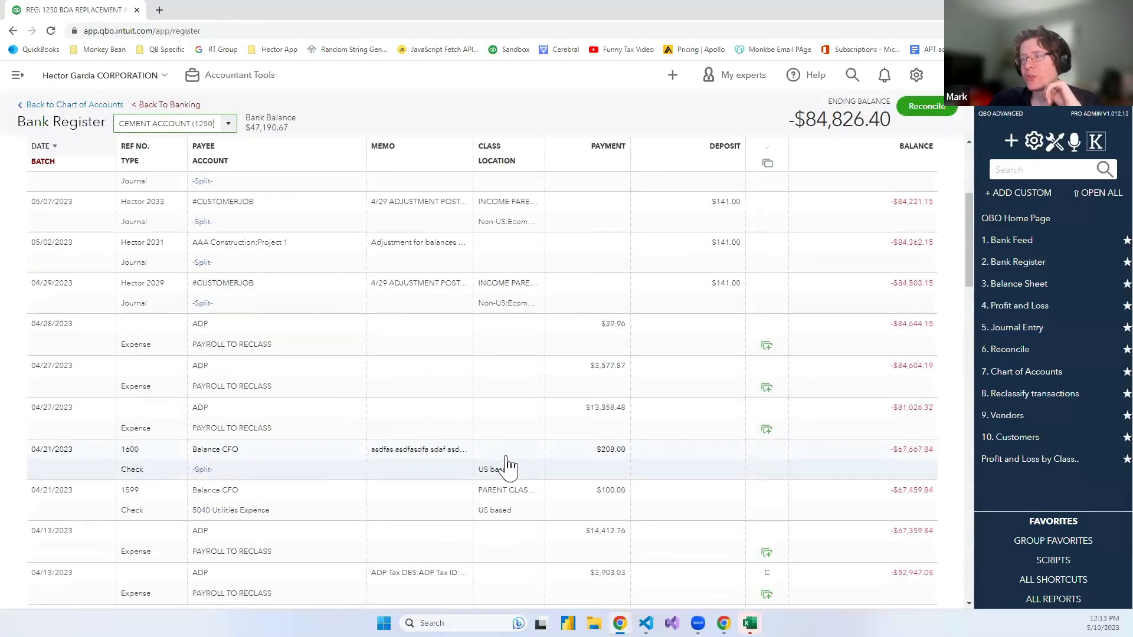
left_click(455, 342)
left_click(807, 383)
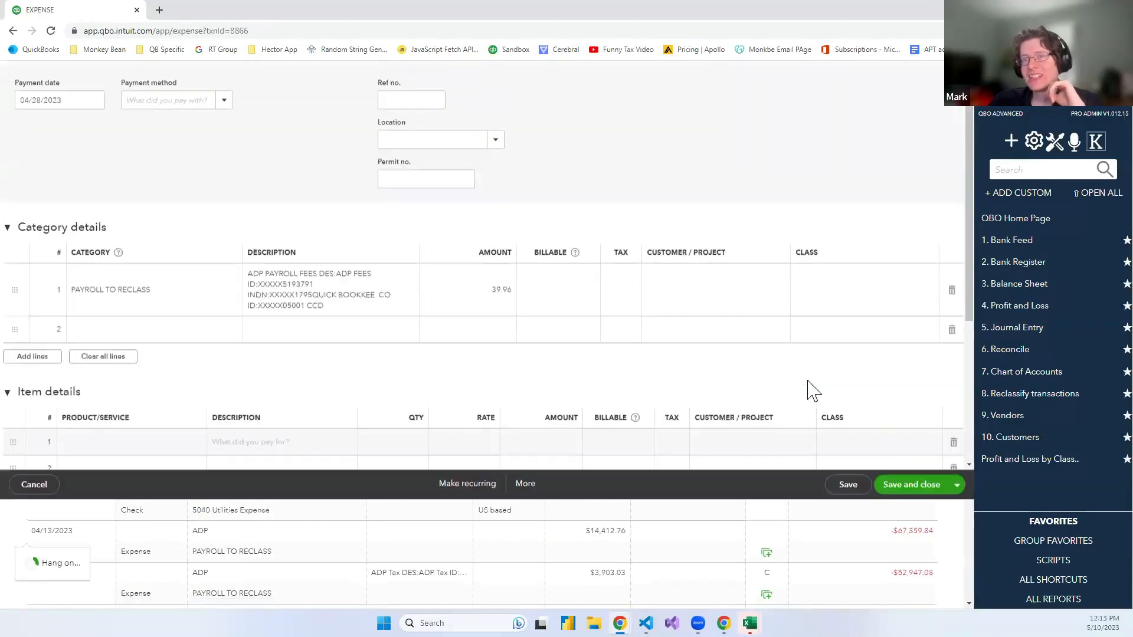
Examine the online banking match details of the ADP expense.
left_click(42, 108)
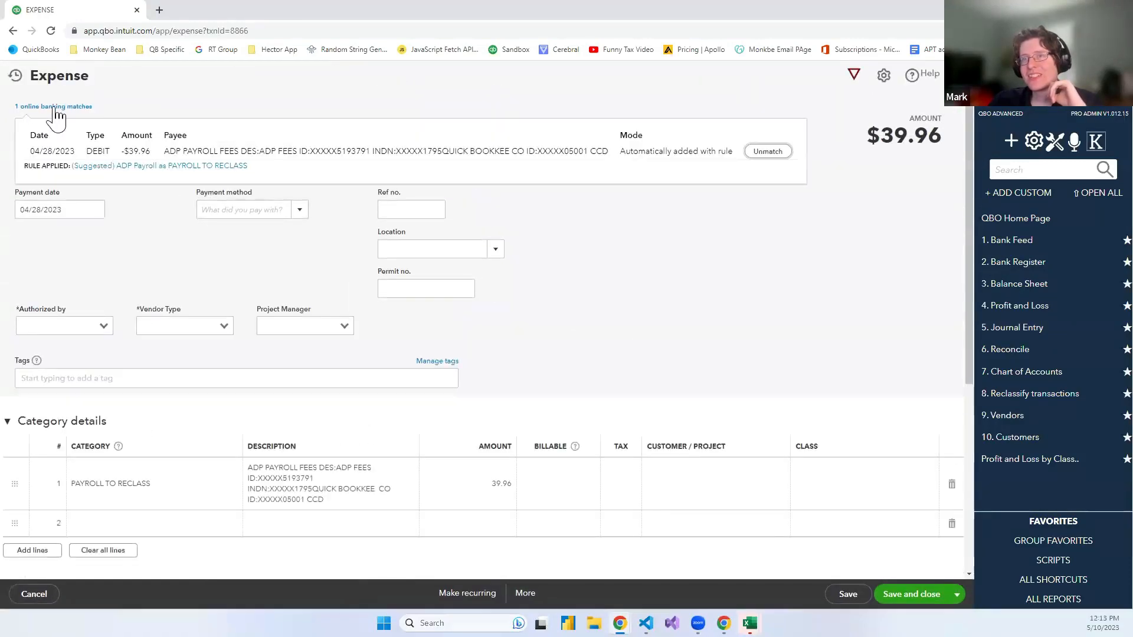
scroll(702, 271, "down", 5)
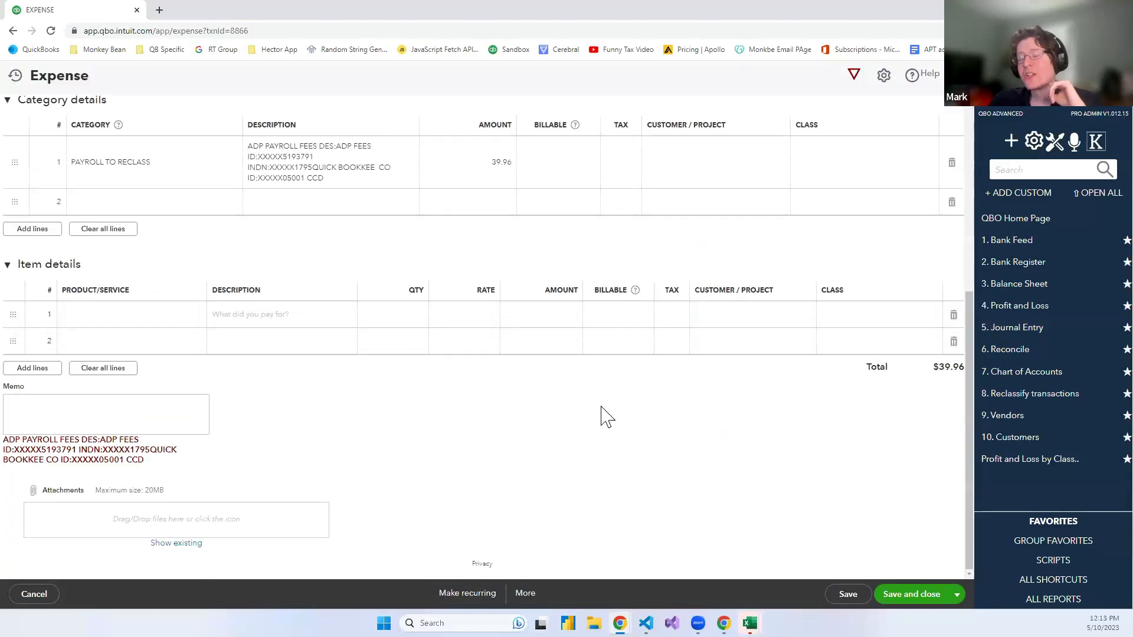
scroll(611, 434, "up", 5)
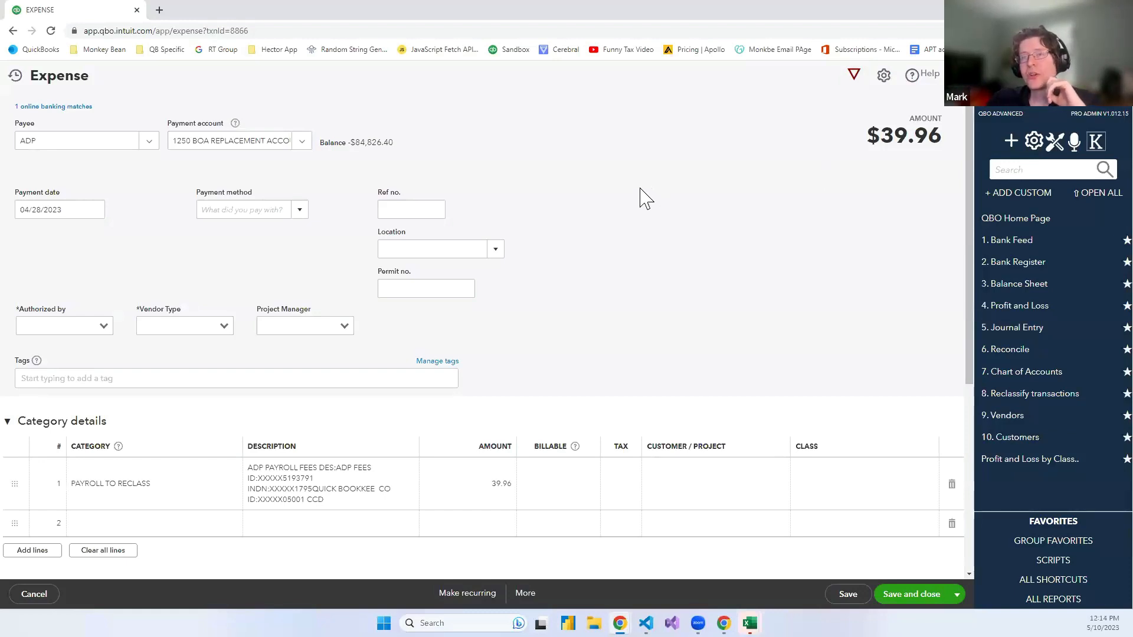
Copy the bank description shown below the memo field into the expense's memo.
scroll(646, 199, "down", 4)
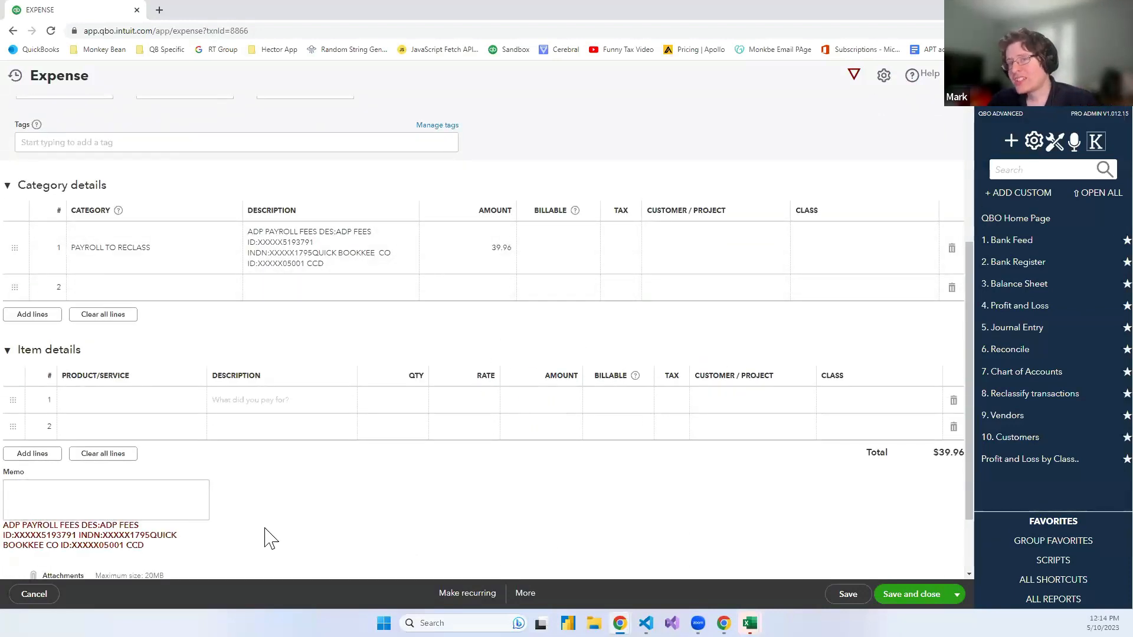
scroll(274, 528, "down", 2)
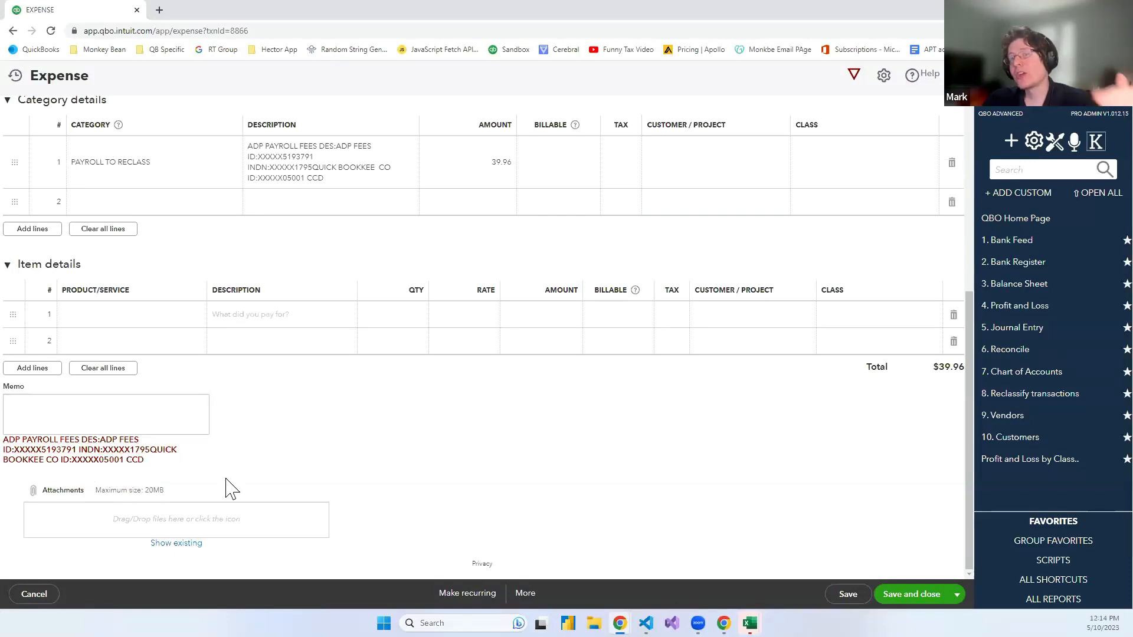
left_click(97, 455)
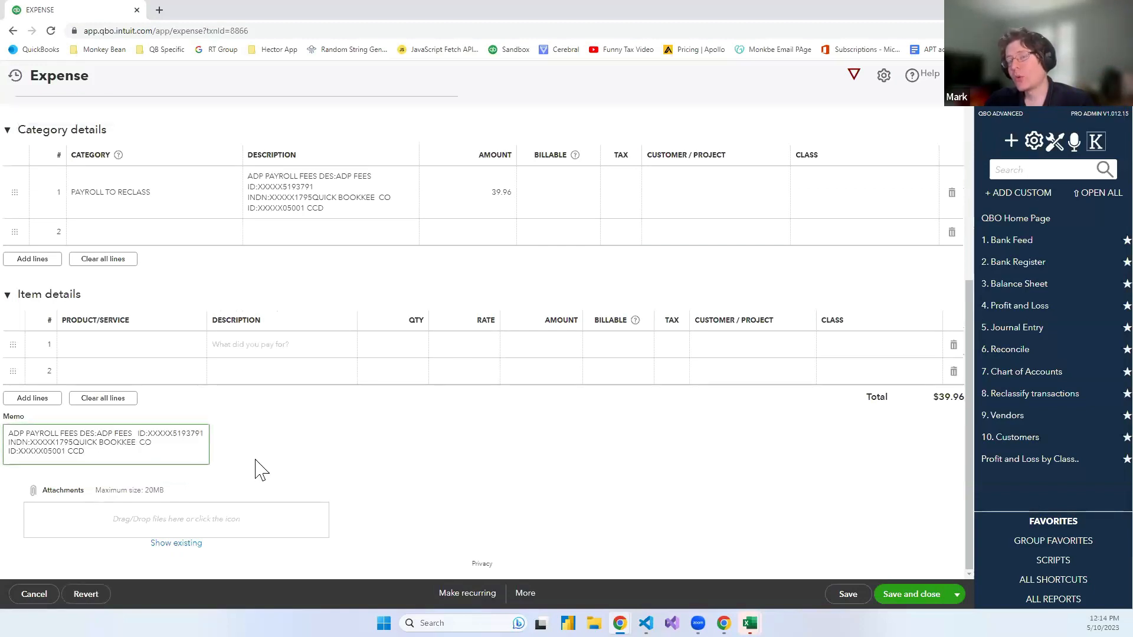
left_click(278, 468)
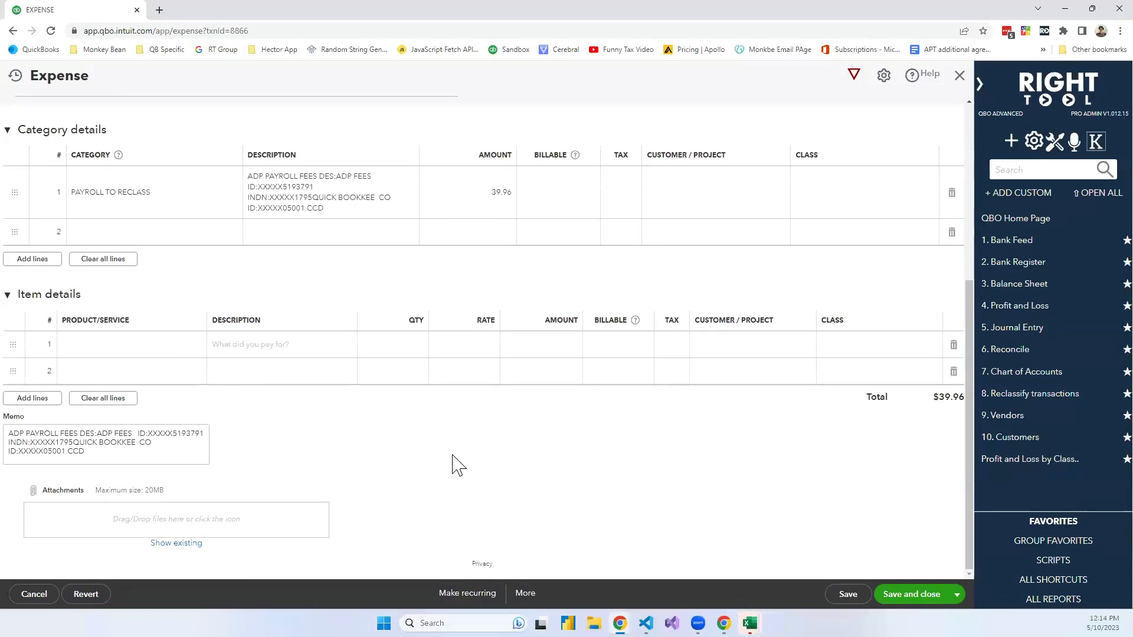
Review the expense's online banking match again to compare it with the filled-in memo.
scroll(458, 463, "up", 1)
scroll(455, 460, "down", 1)
scroll(378, 472, "up", 4)
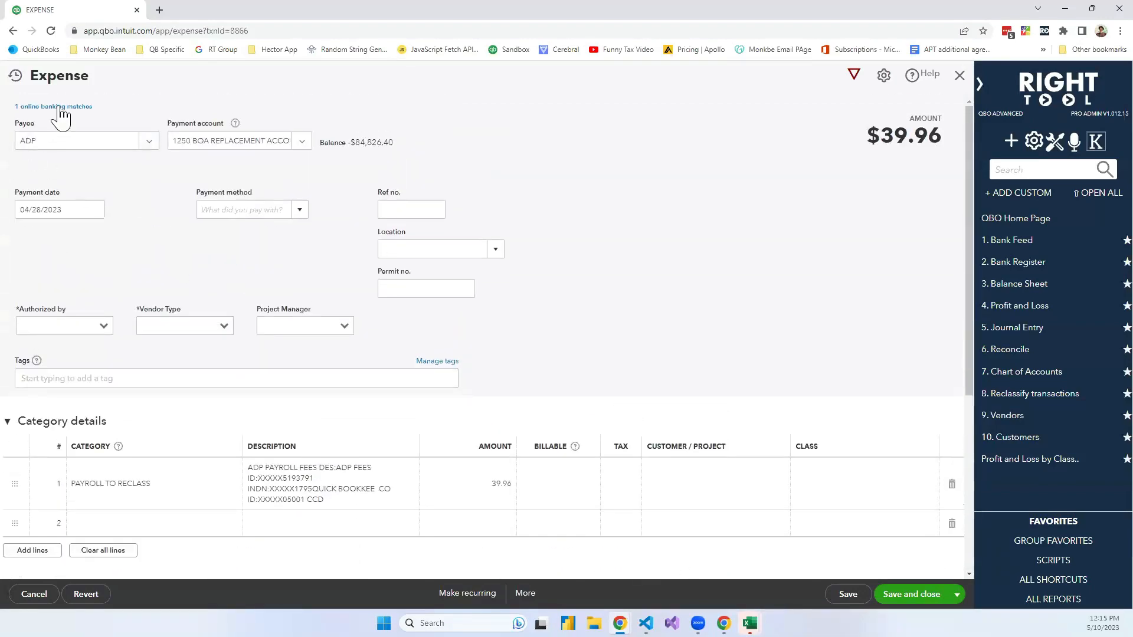
left_click(53, 107)
Shorten the expense's memo to "ADP Pasdf", then save the expense and reload its page.
scroll(618, 236, "down", 5)
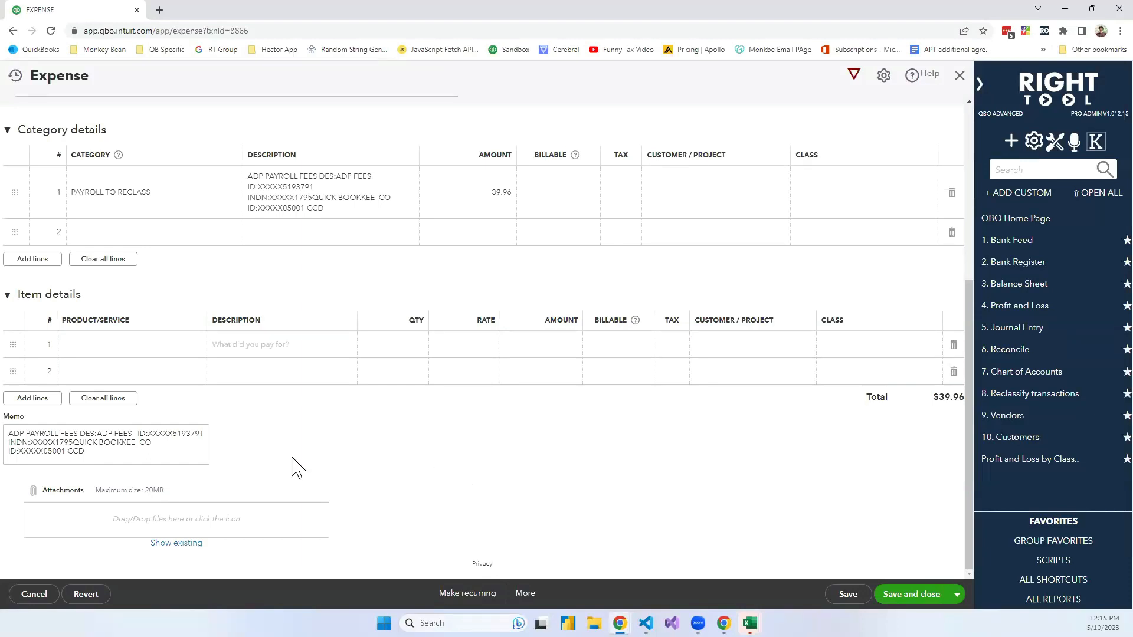
left_click_drag(159, 451, 60, 438)
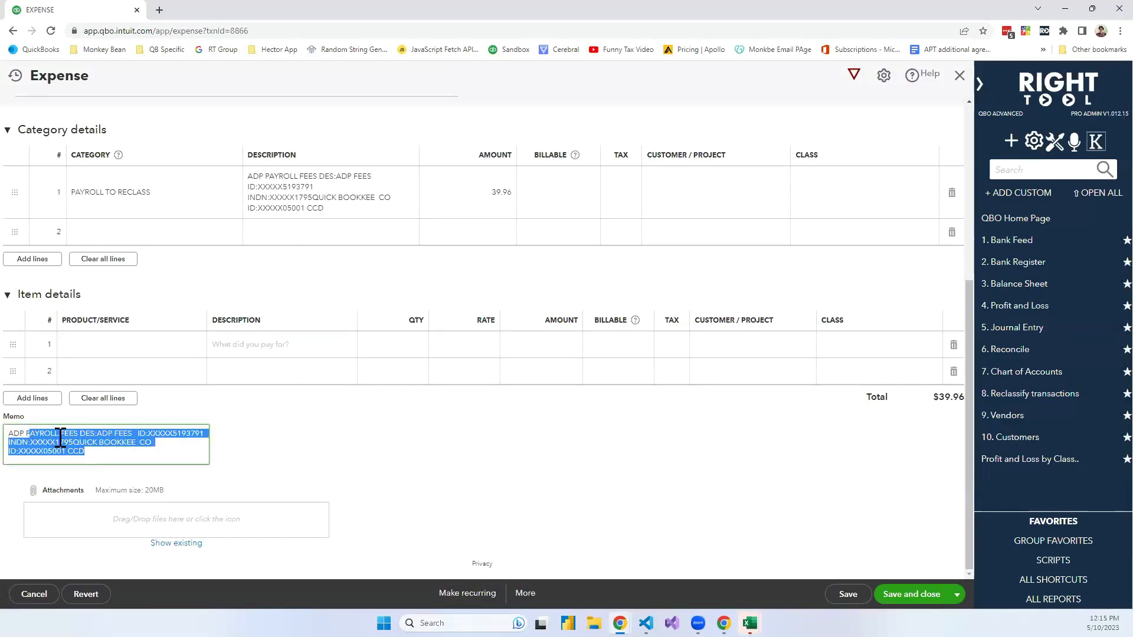
type("asdf")
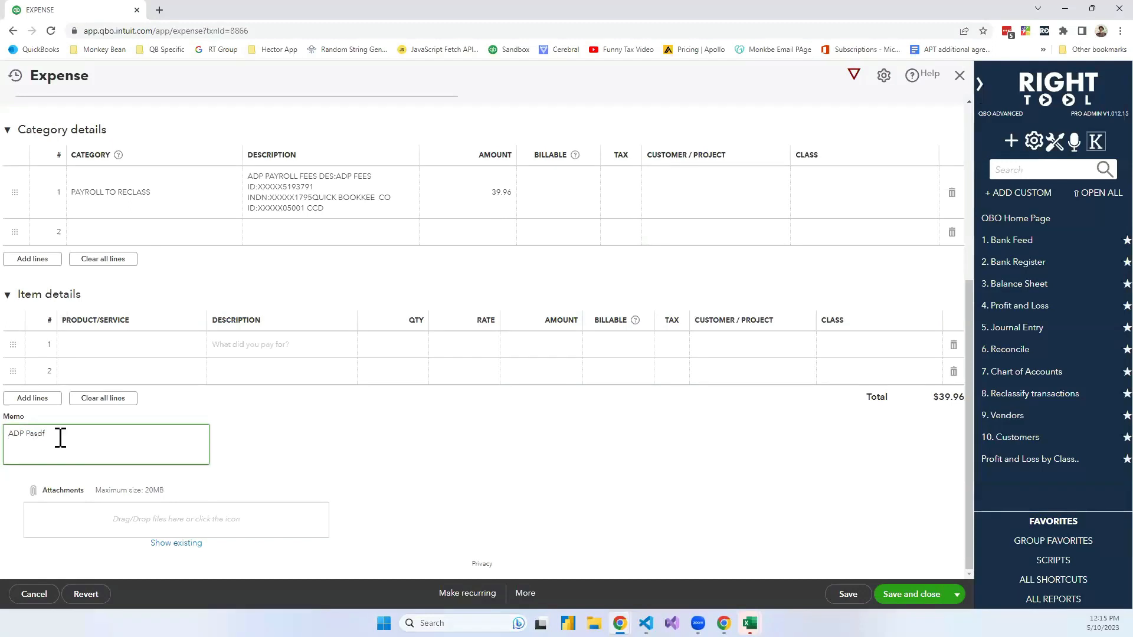
left_click(222, 448)
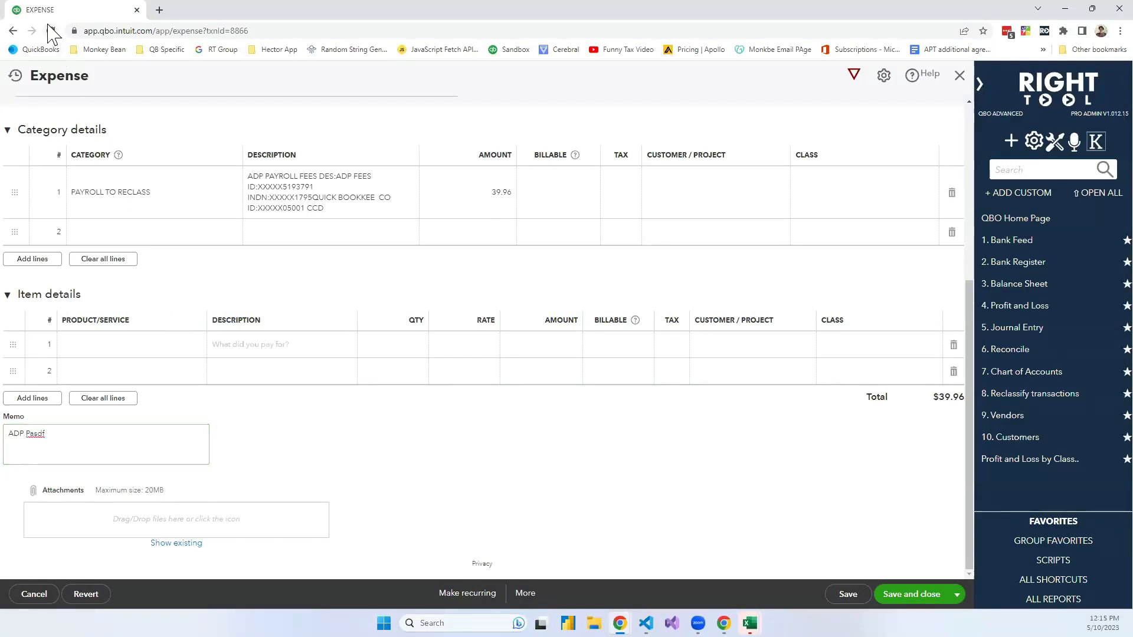
left_click(850, 594)
left_click(51, 31)
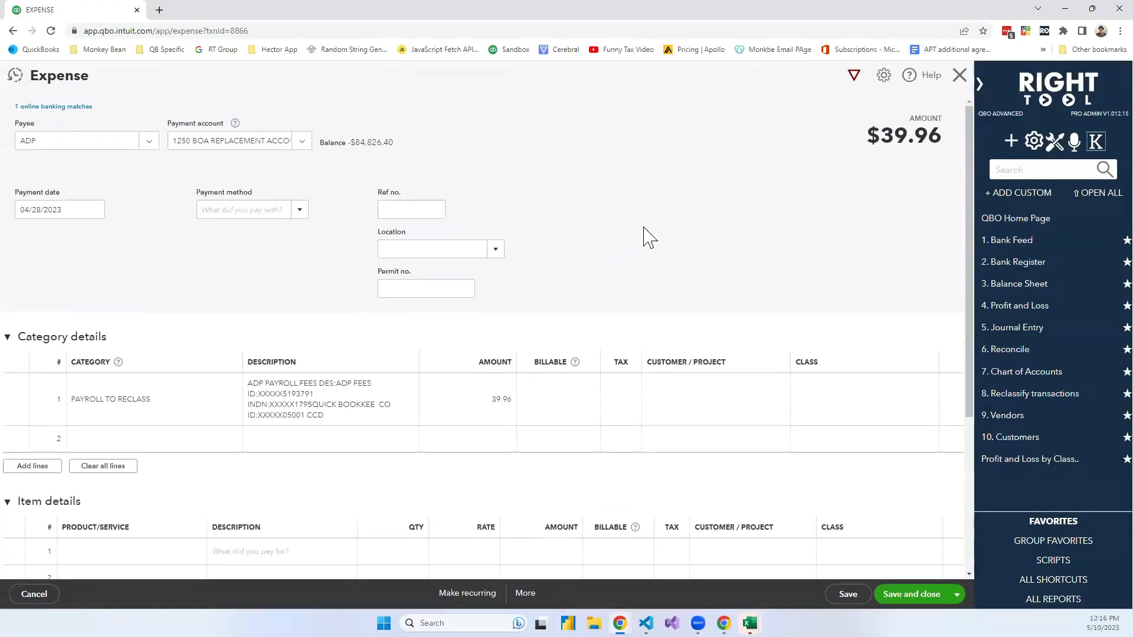
Insert the bank description shown below the memo field ahead of the expense's existing memo text "ADP Pasdf".
scroll(655, 247, "down", 4)
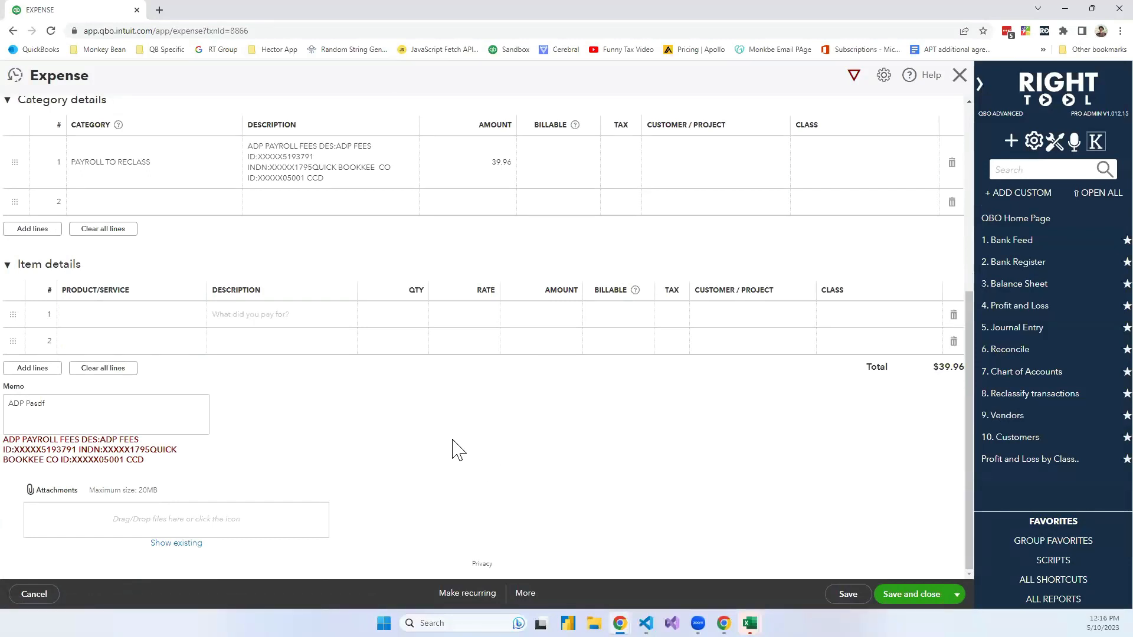
left_click(141, 459)
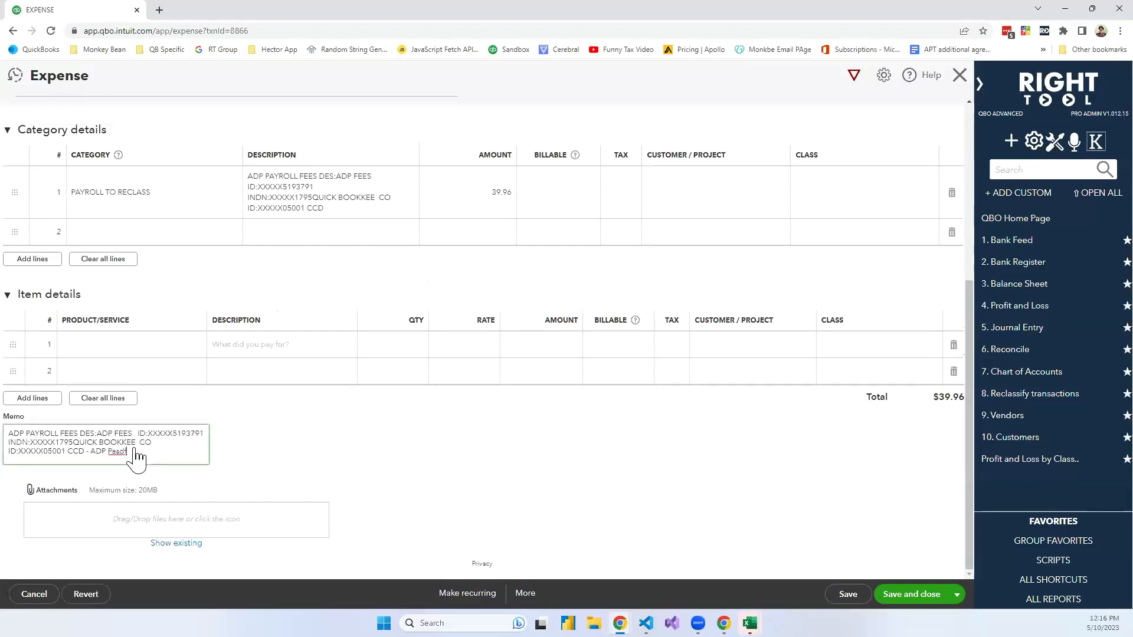
left_click(255, 437)
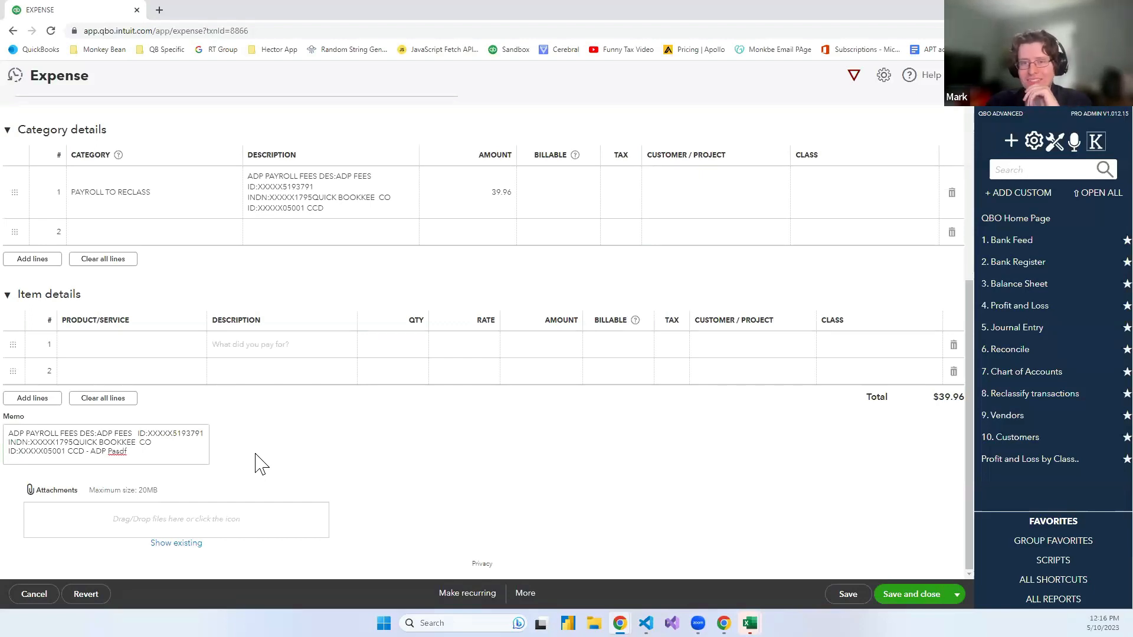
double_click(115, 451)
left_click_drag(115, 451, 91, 453)
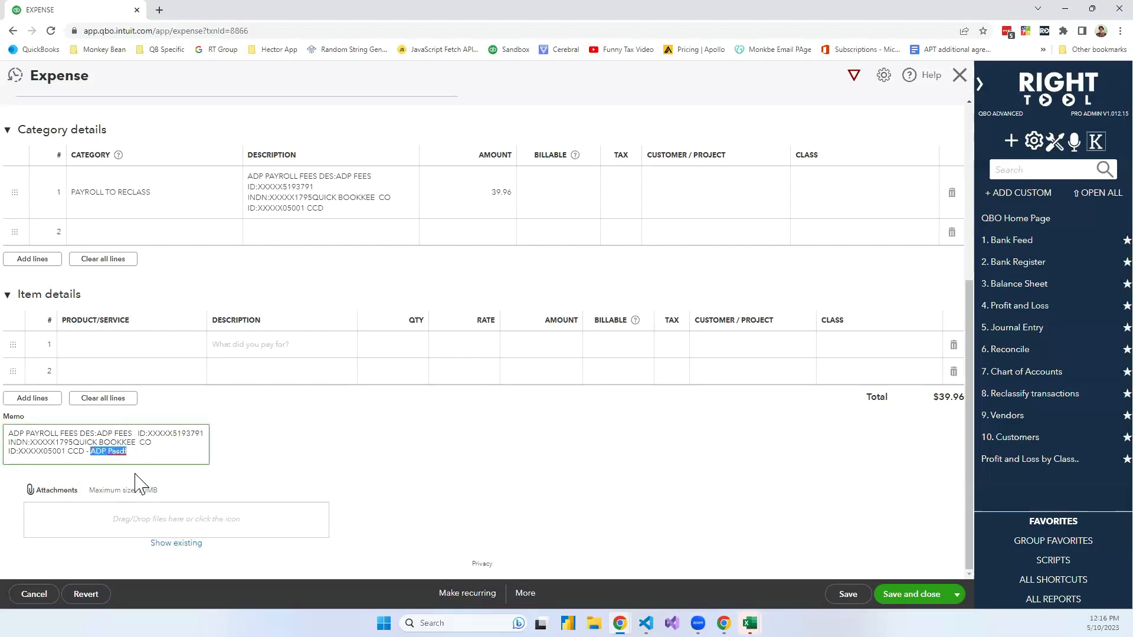
left_click(276, 447)
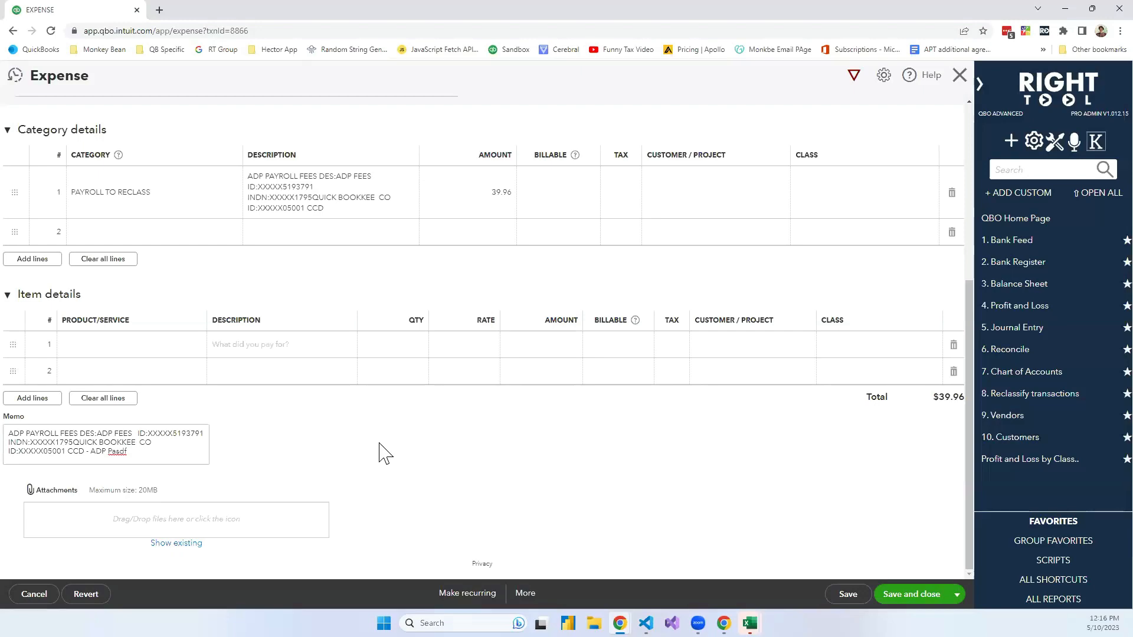
Reload the expense page to discard the unsaved memo change, and return to the memo section.
scroll(384, 453, "up", 5)
scroll(384, 453, "down", 5)
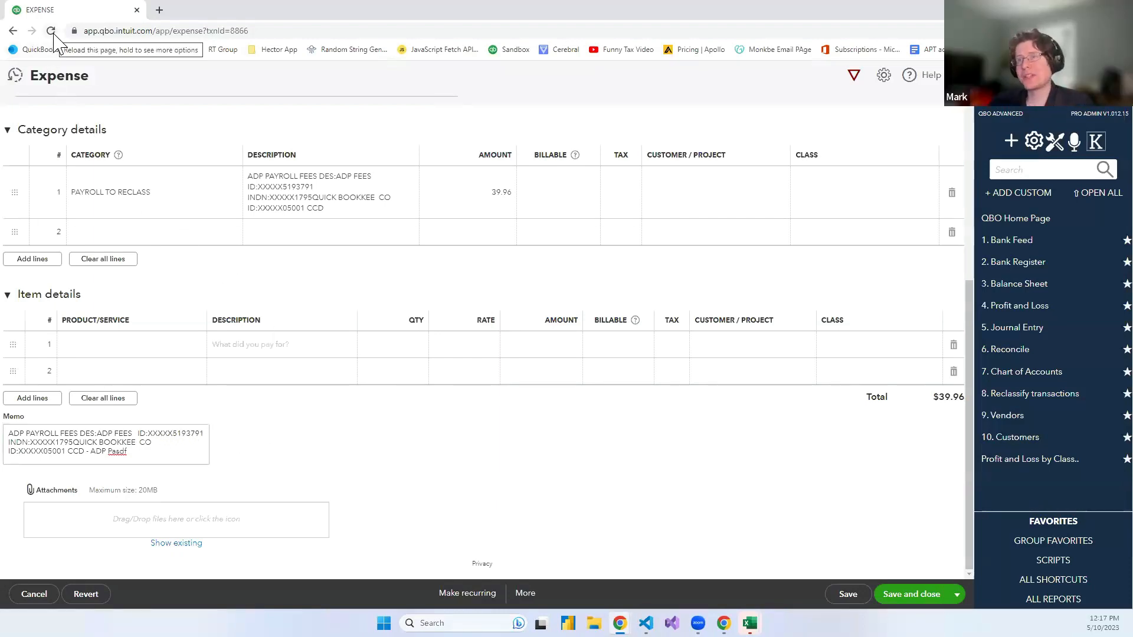
left_click_drag(84, 443, 85, 451)
left_click(85, 453)
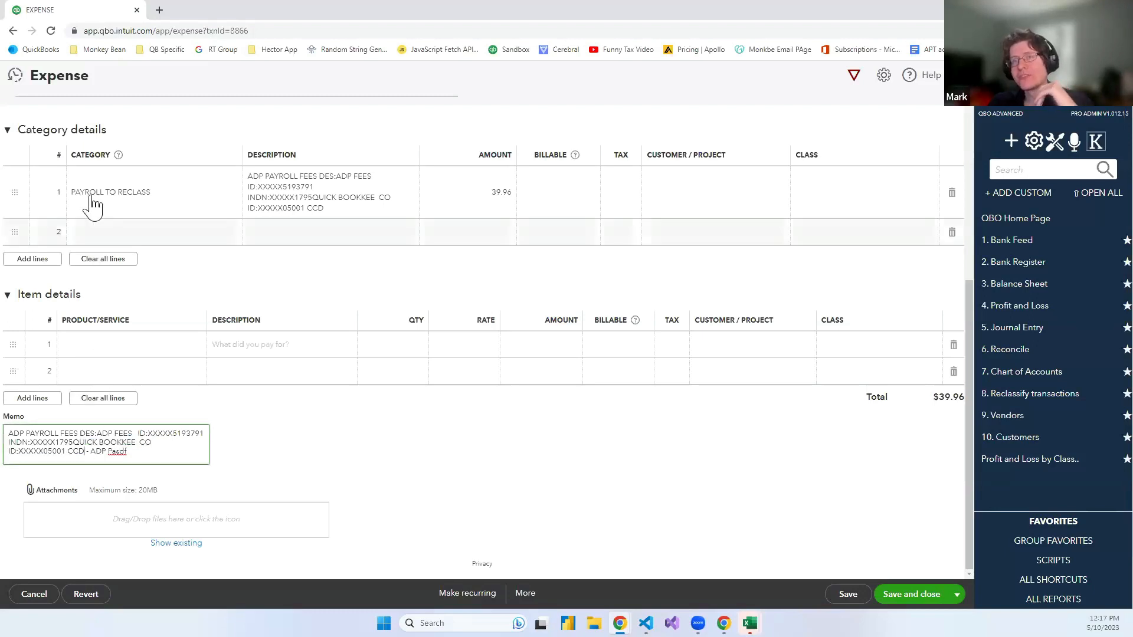
left_click(51, 31)
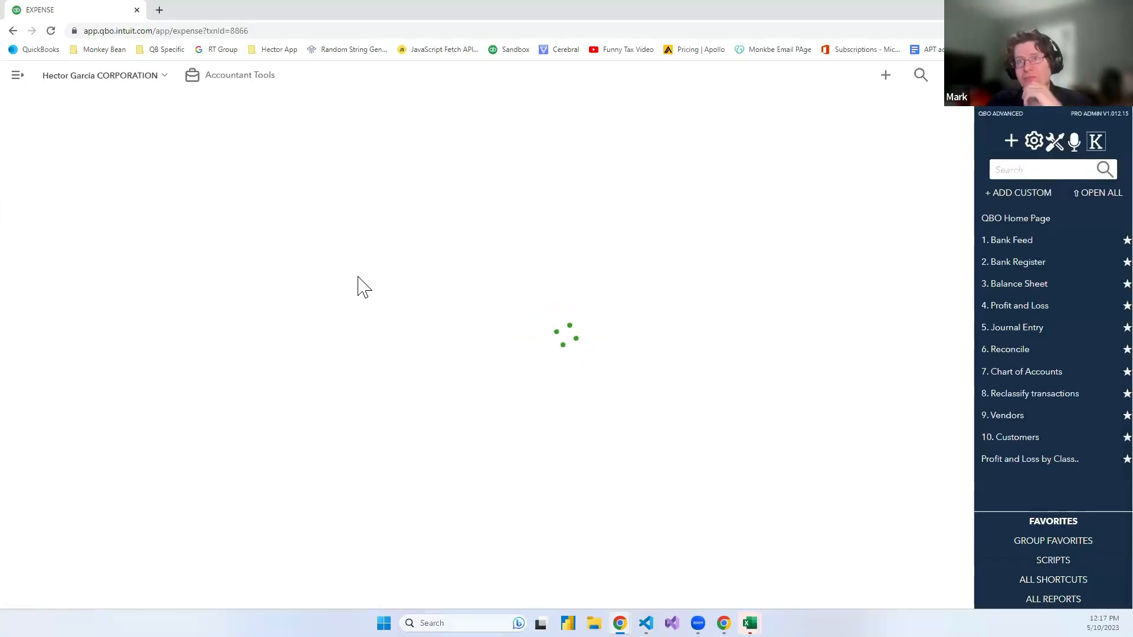
scroll(363, 298, "down", 4)
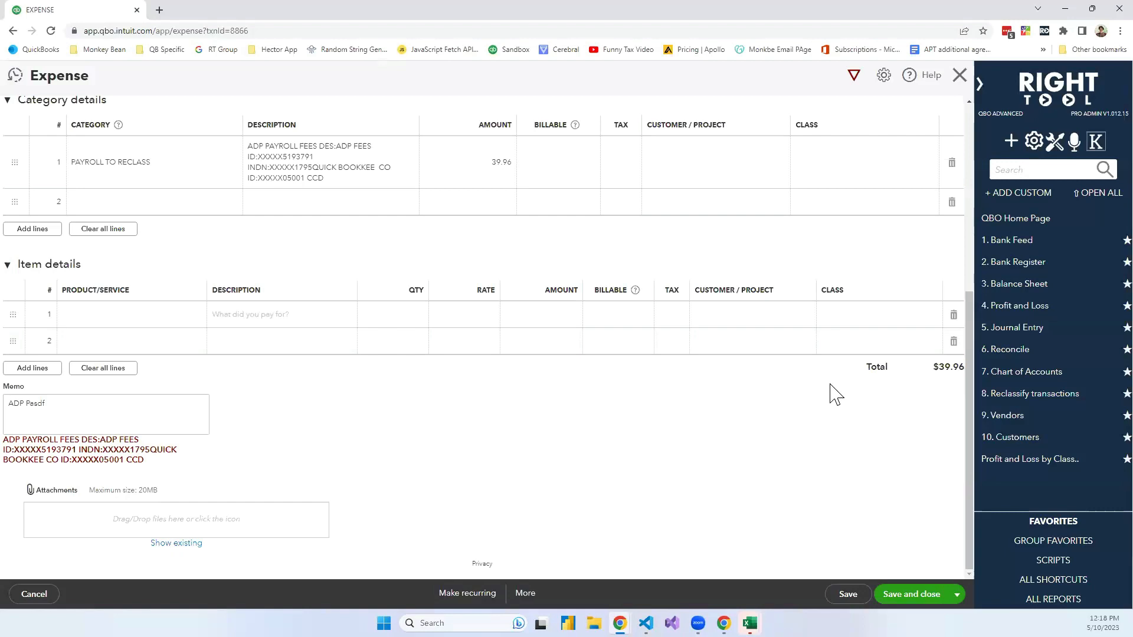
Open the bank feed and expand the 03/21/2023 Ticketmaster transaction for $0.56 in BOA SUPER DUPER CHECKING.
left_click(1017, 249)
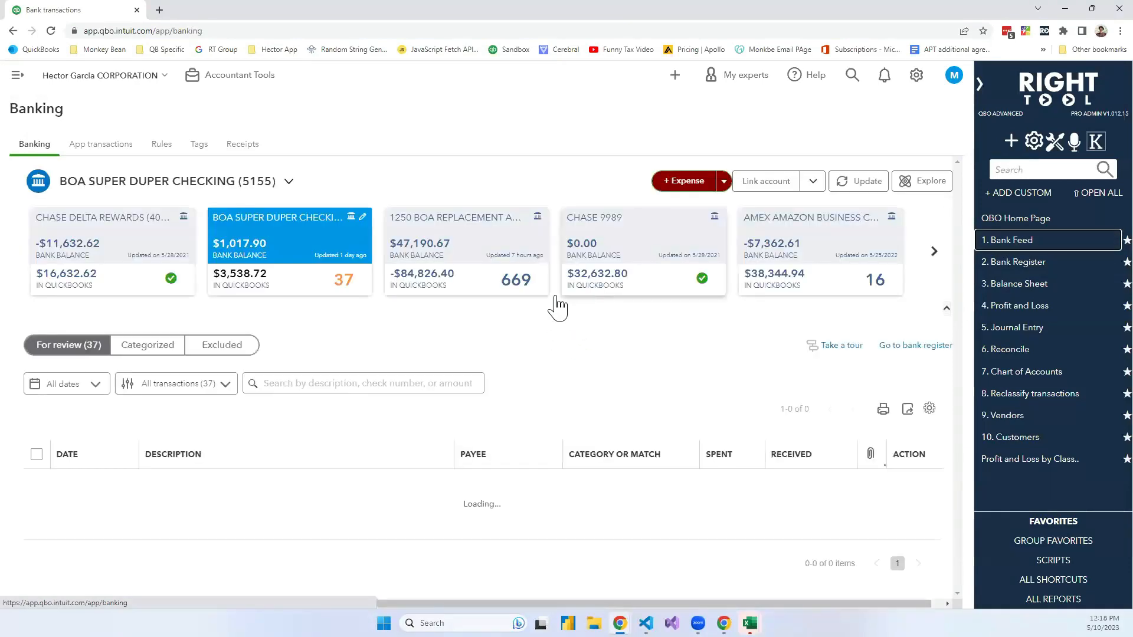
scroll(571, 352, "down", 4)
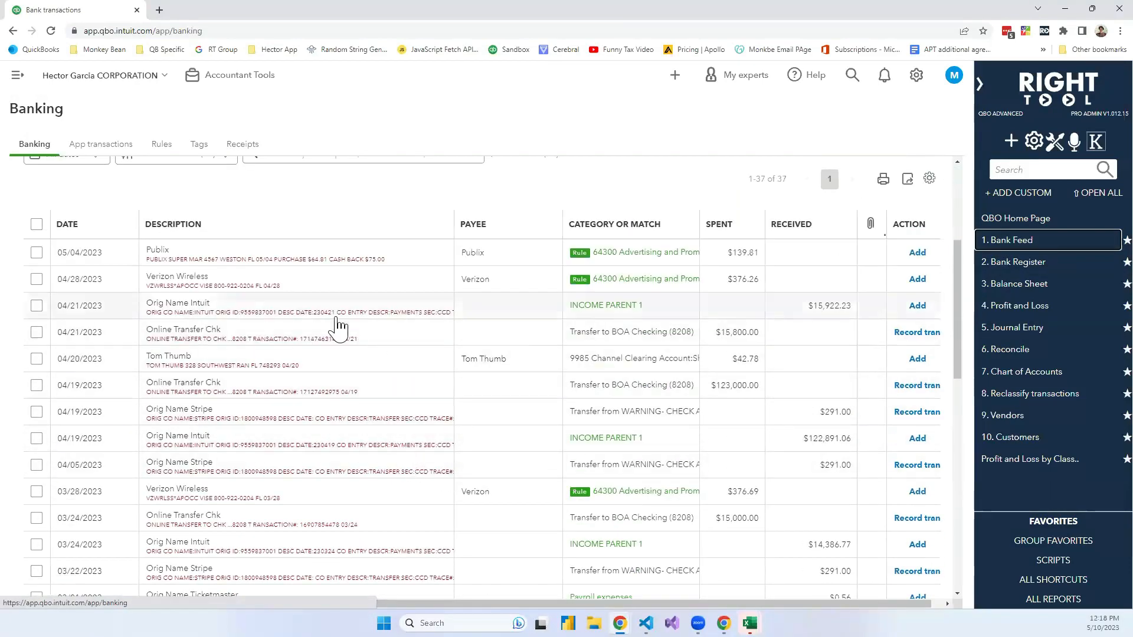
scroll(432, 463, "down", 3)
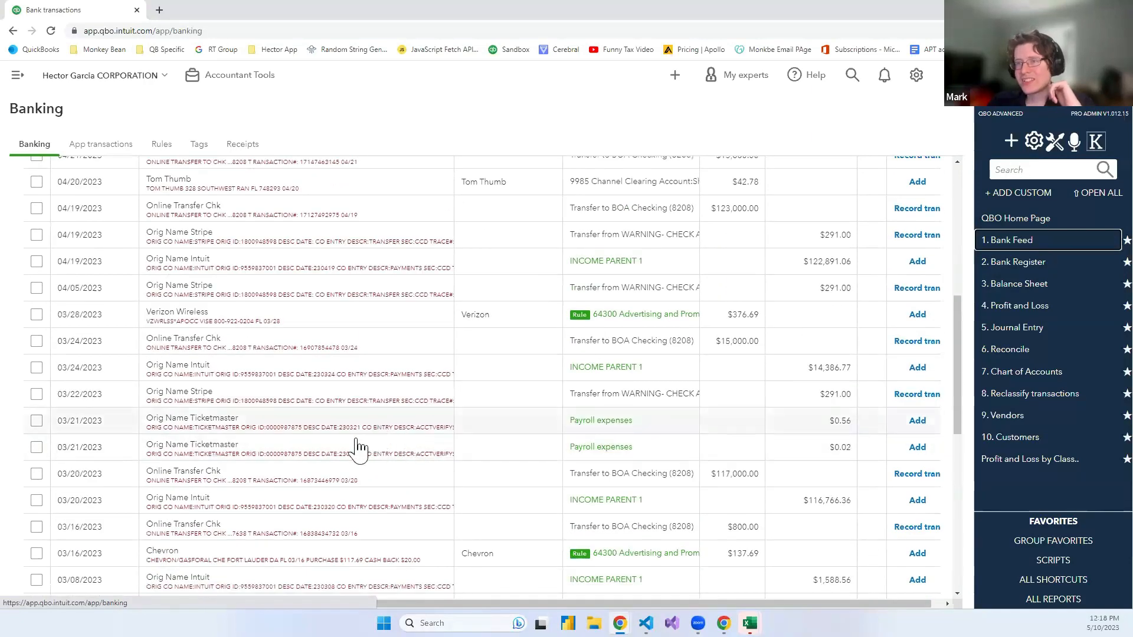
left_click(339, 421)
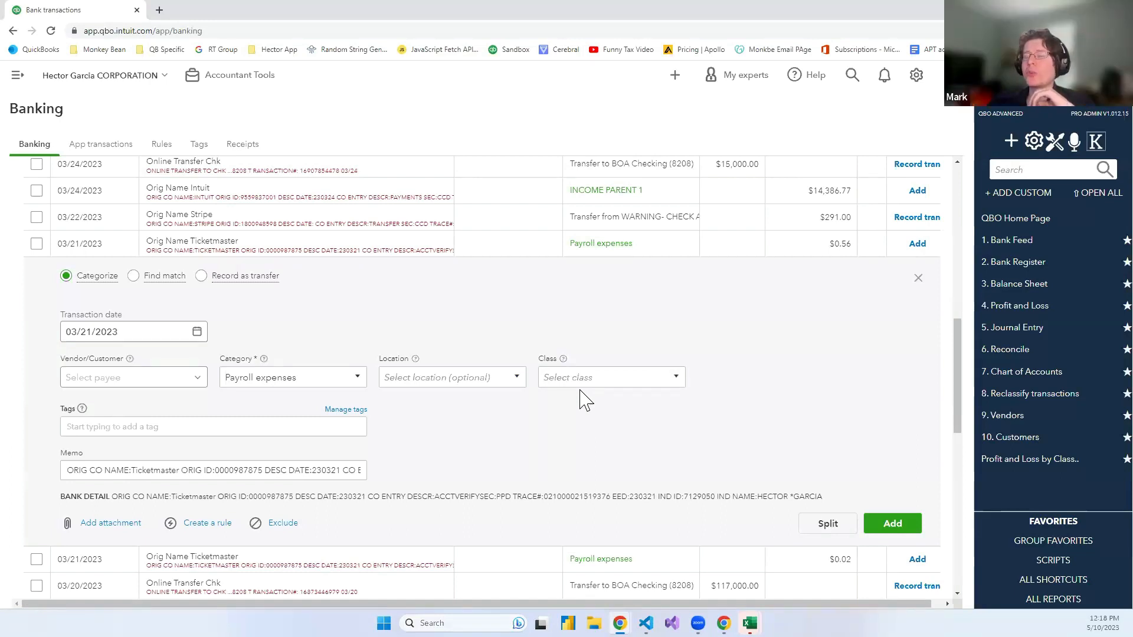
Start a bank rule from the Ticketmaster transaction and name it "dasdfa asdf".
left_click(206, 524)
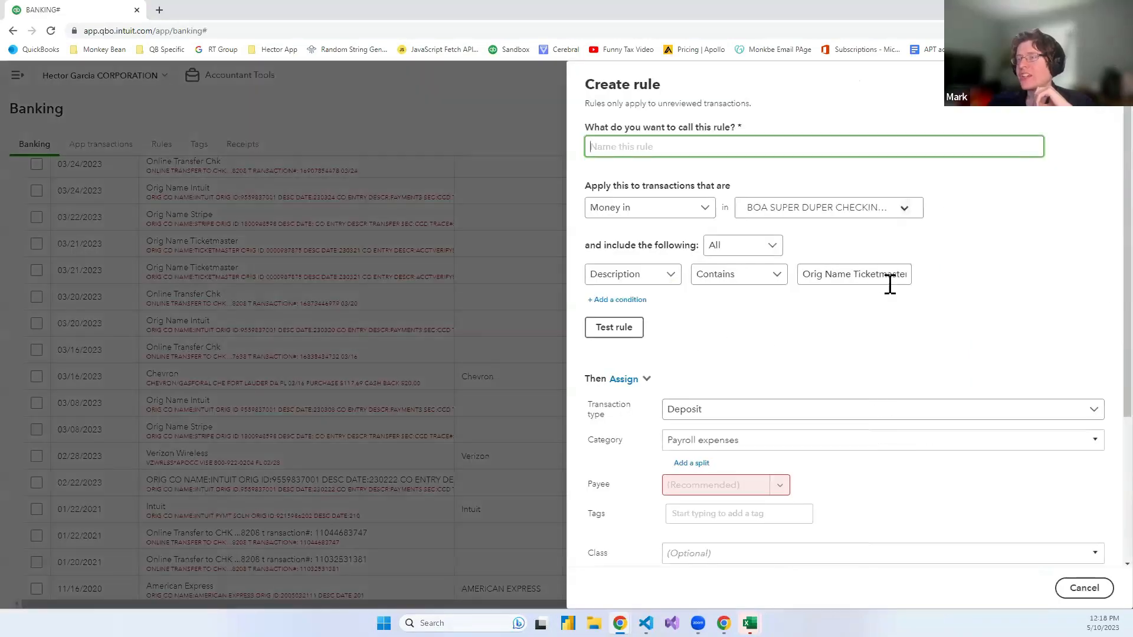
scroll(850, 236, "down", 3)
scroll(854, 265, "up", 3)
type("dasdfa")
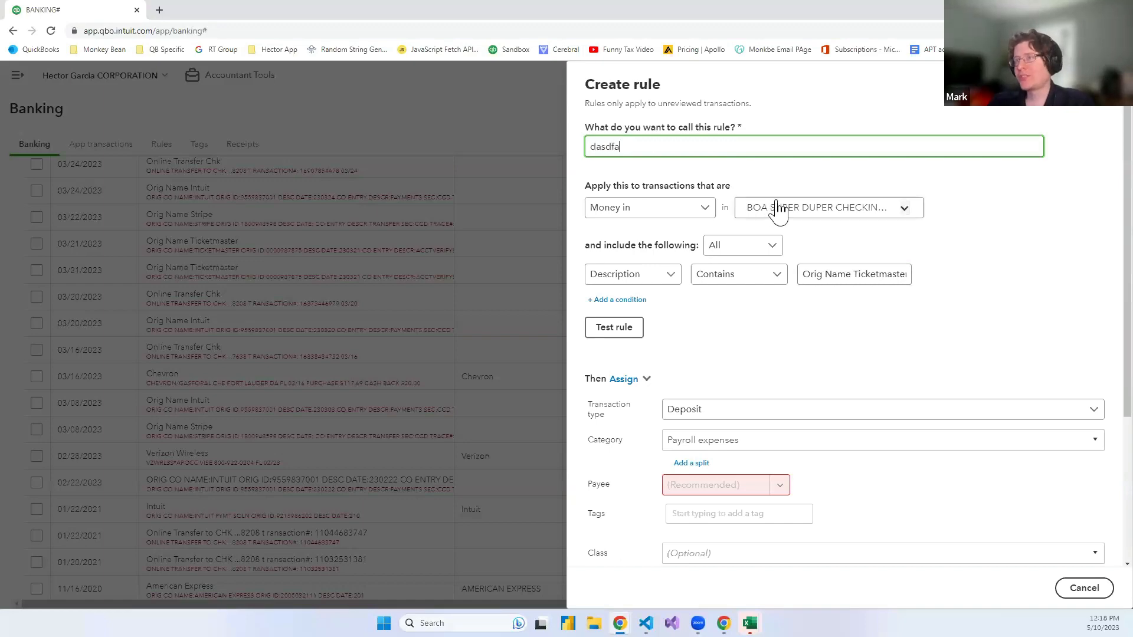
type(" asdf")
scroll(920, 384, "down", 3)
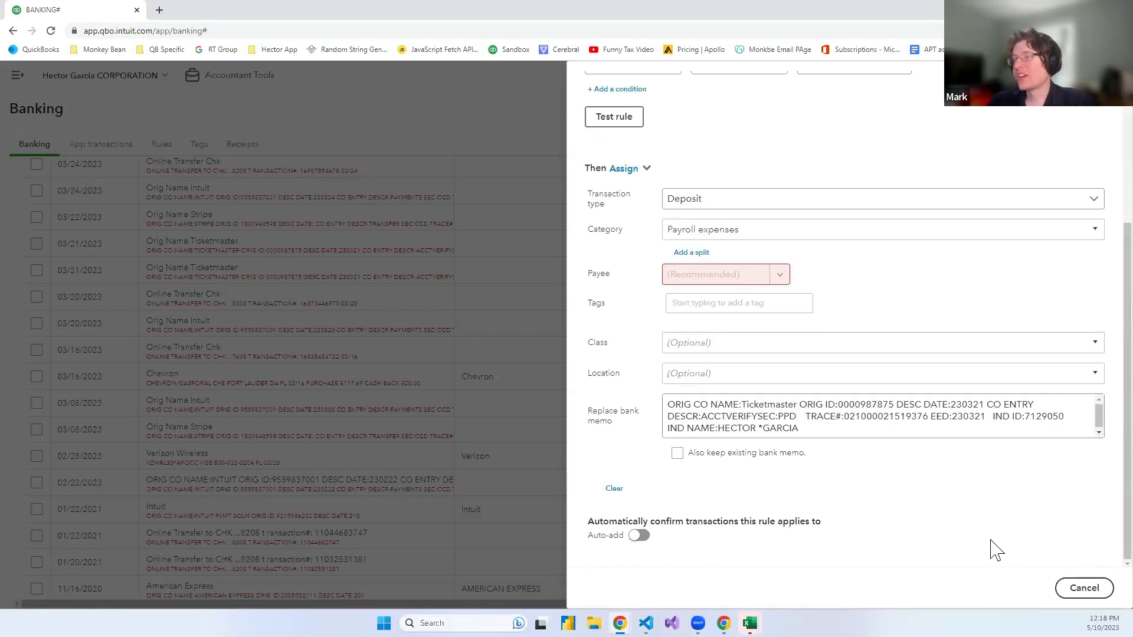
Assign an existing customer as the rule's payee and check the rule's name and conditions.
left_click(780, 278)
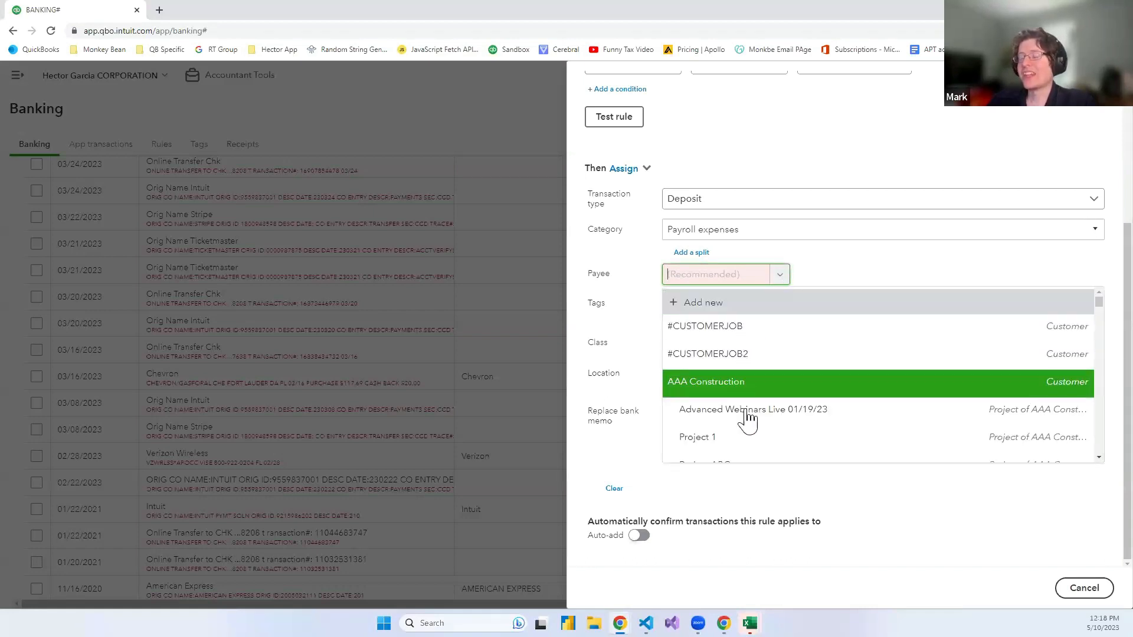
scroll(767, 419, "down", 5)
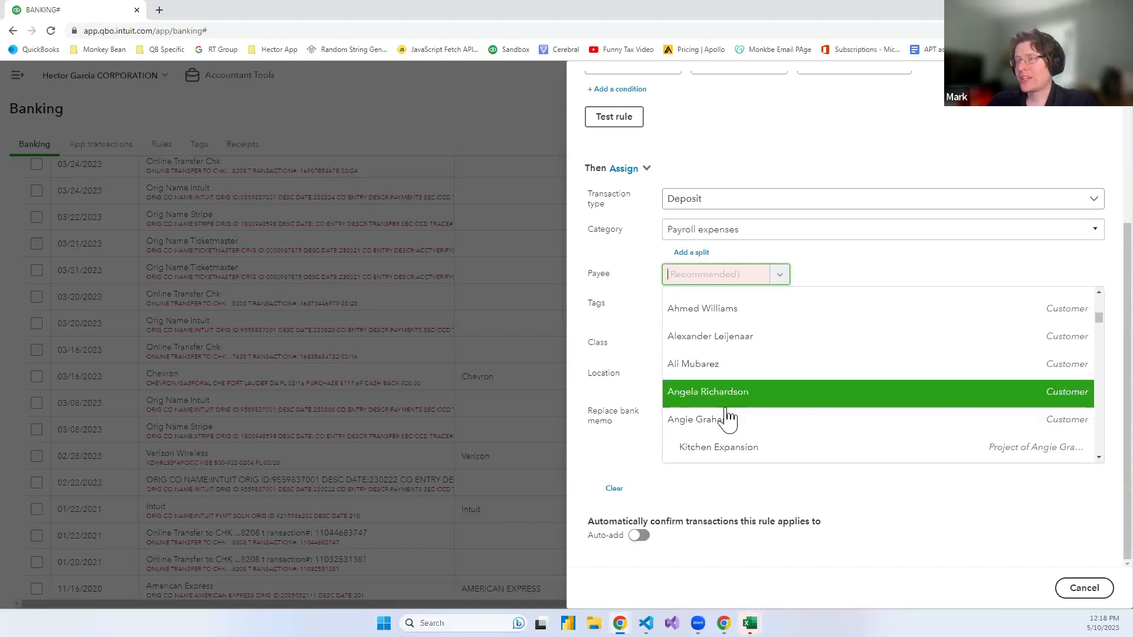
left_click(746, 424)
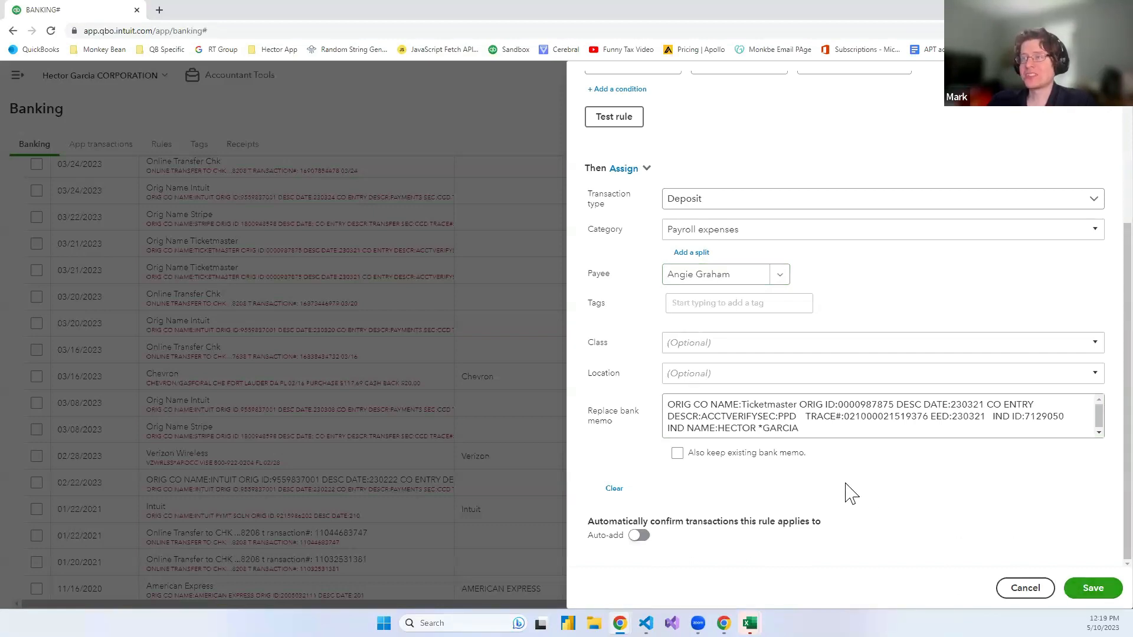
scroll(901, 518, "up", 4)
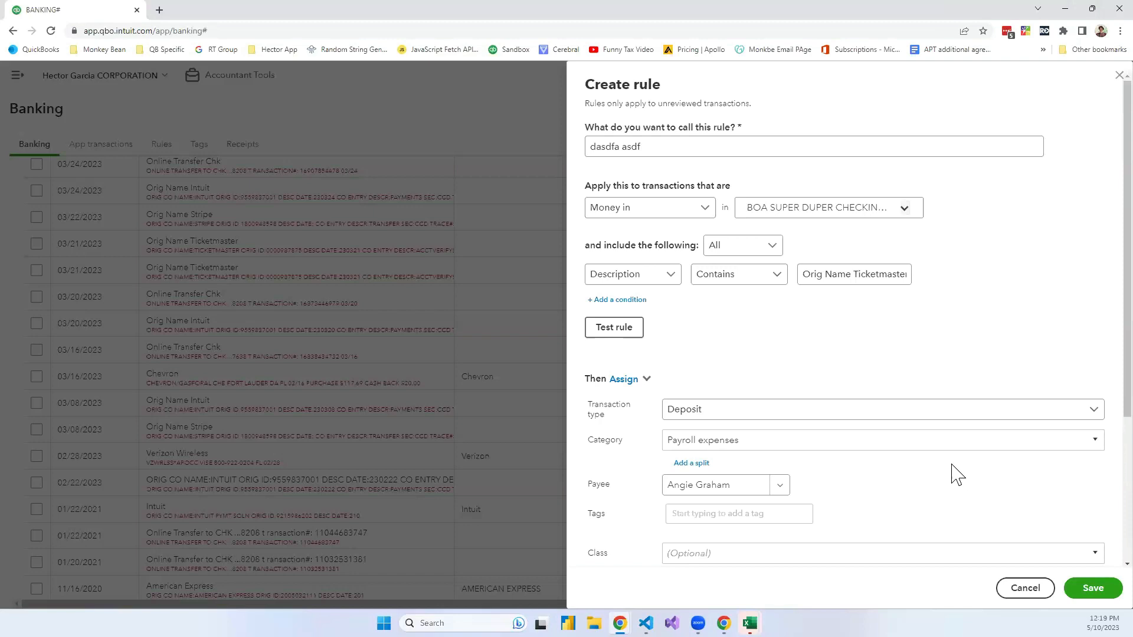
Clear the rule's payee, then cancel the rule without saving it.
scroll(952, 469, "down", 1)
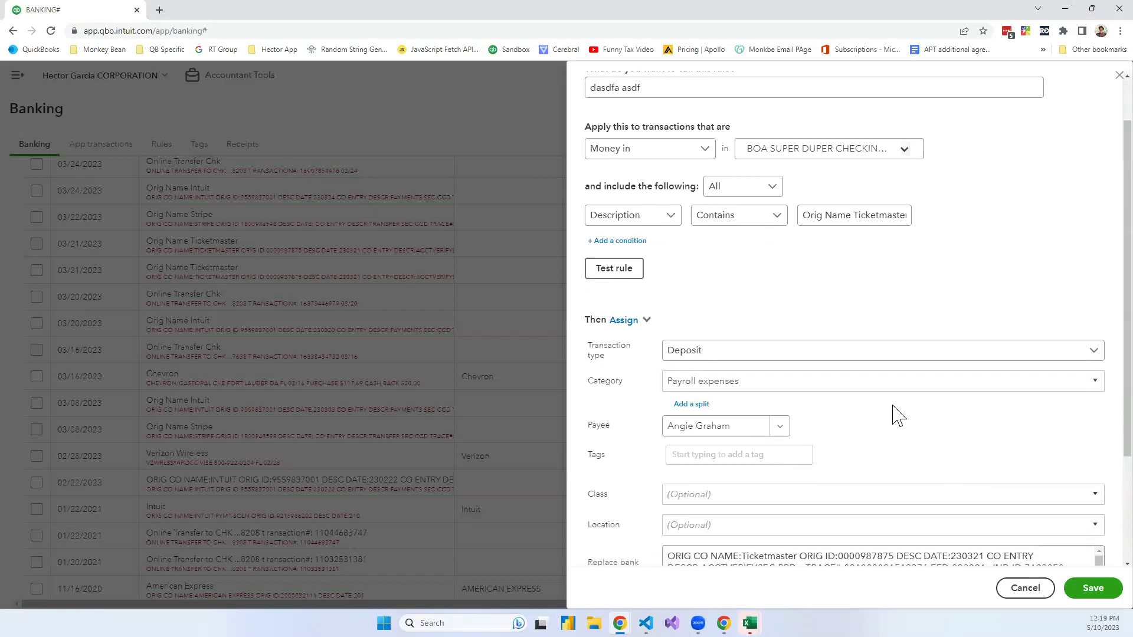
scroll(897, 415, "down", 1)
left_click_drag(751, 367, 599, 370)
key("BackSpace")
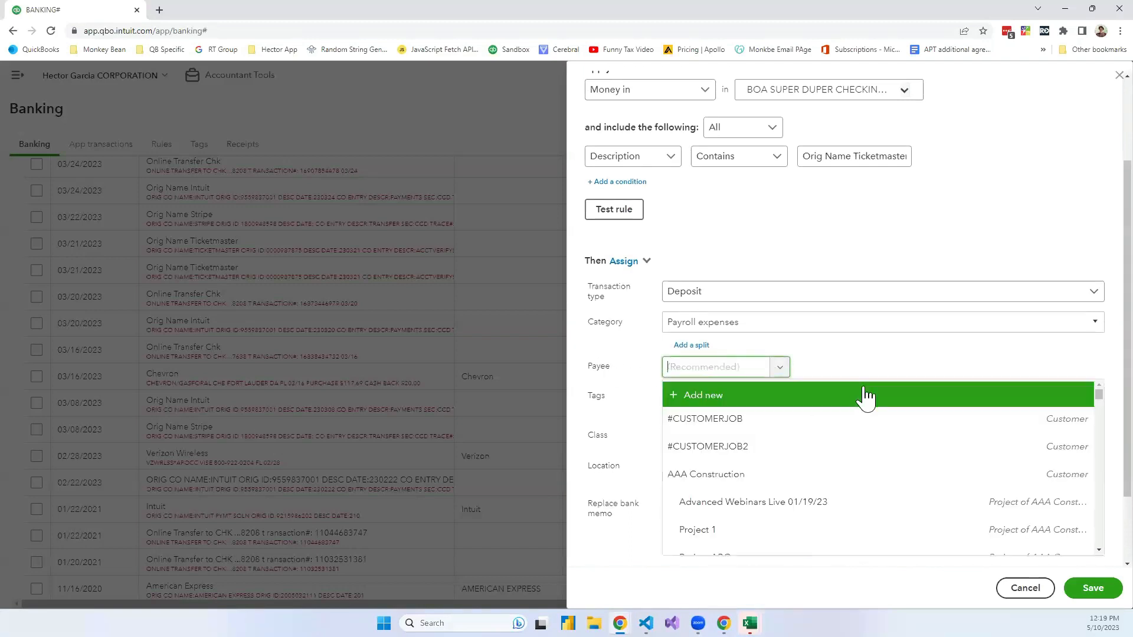
left_click(893, 359)
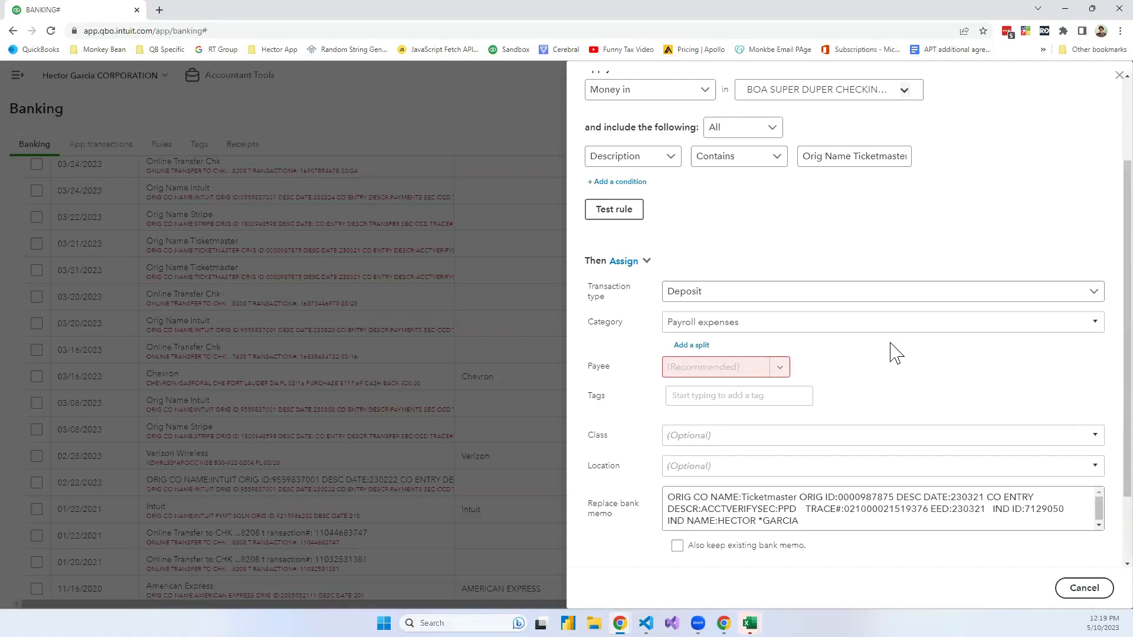
scroll(907, 370, "down", 1)
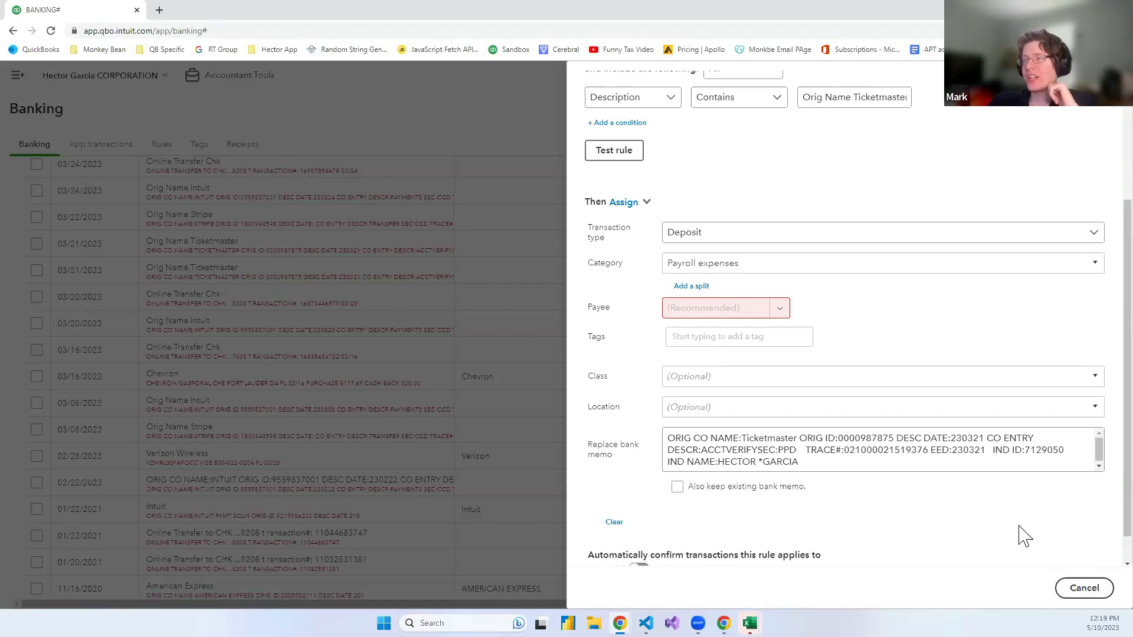
scroll(943, 471, "up", 3)
left_click(1080, 588)
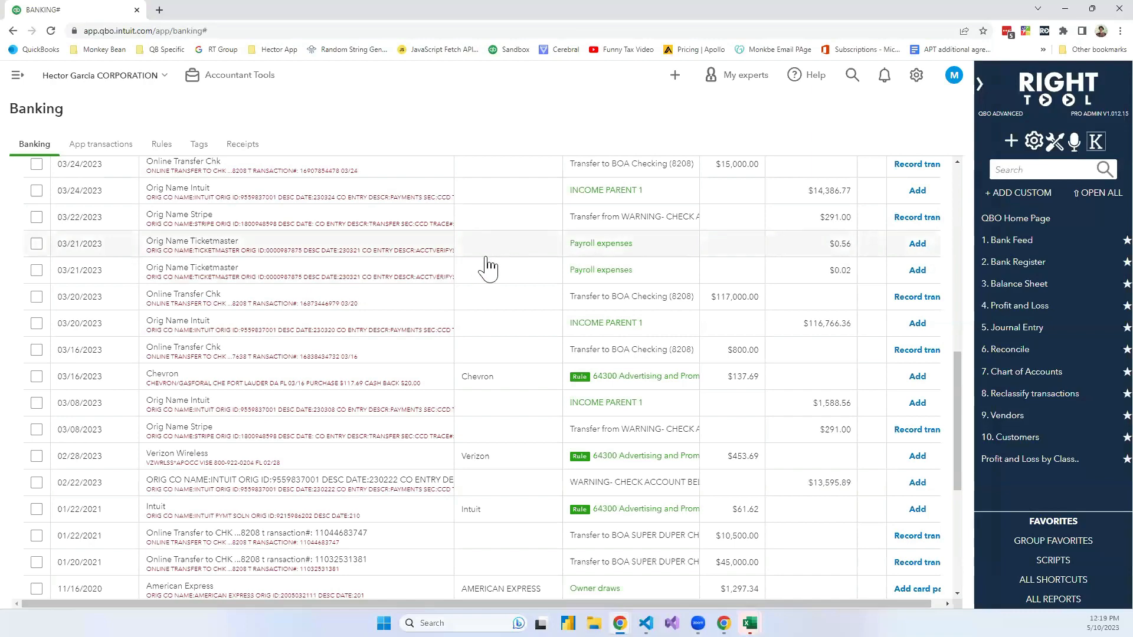
Open the bank rules list, review the required fields of a blank new rule, and cancel it.
left_click(160, 146)
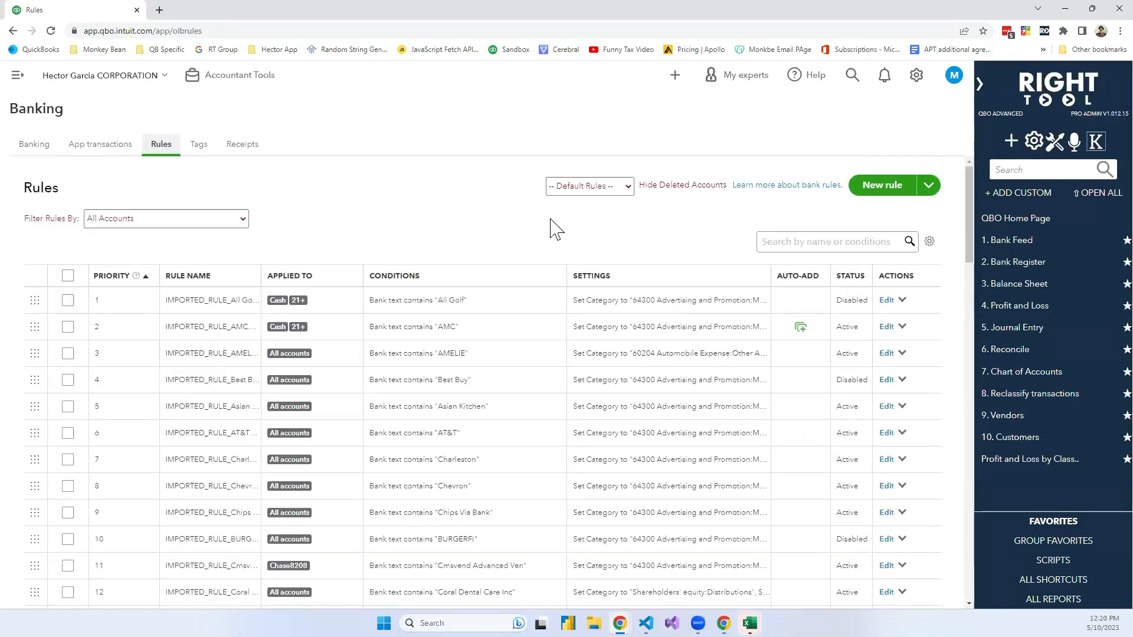
left_click(891, 188)
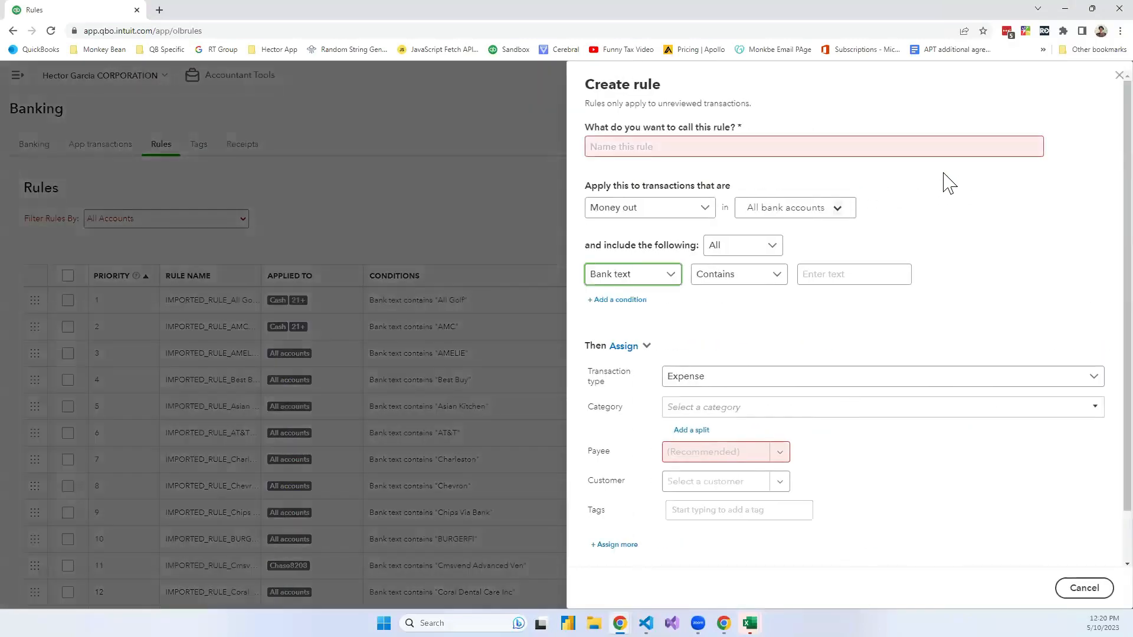
scroll(886, 381, "down", 1)
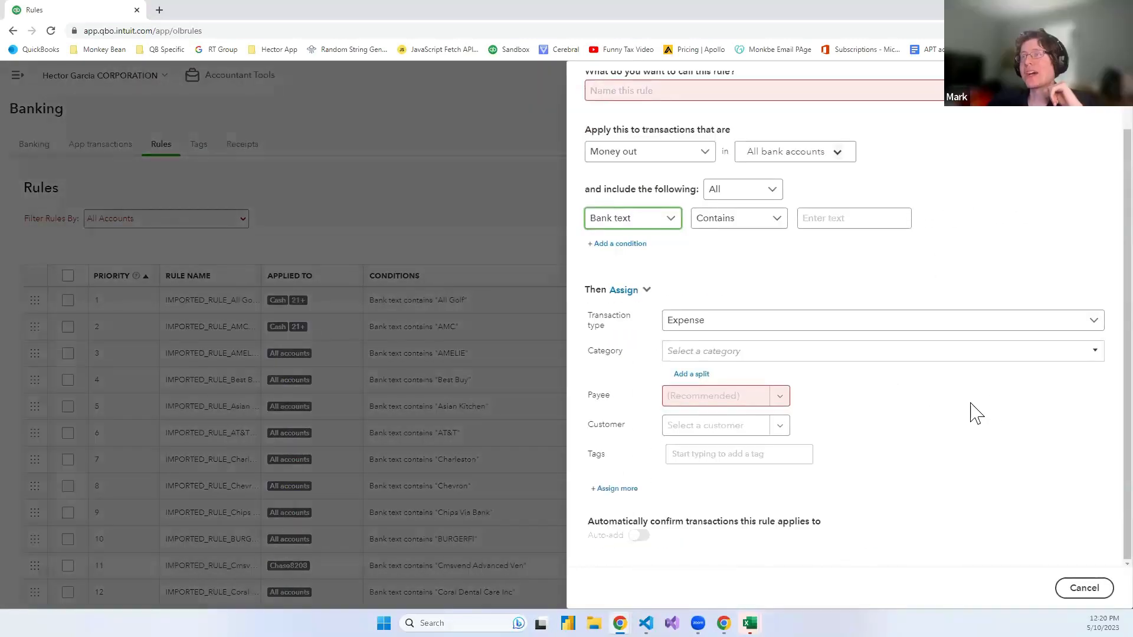
scroll(968, 410, "up", 1)
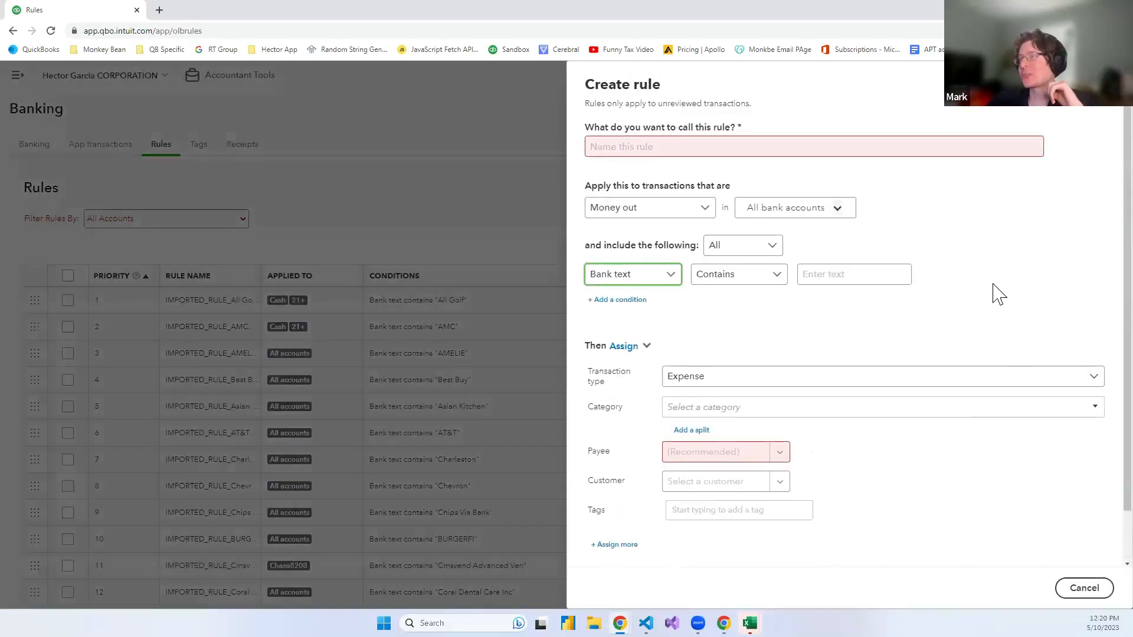
left_click(717, 143)
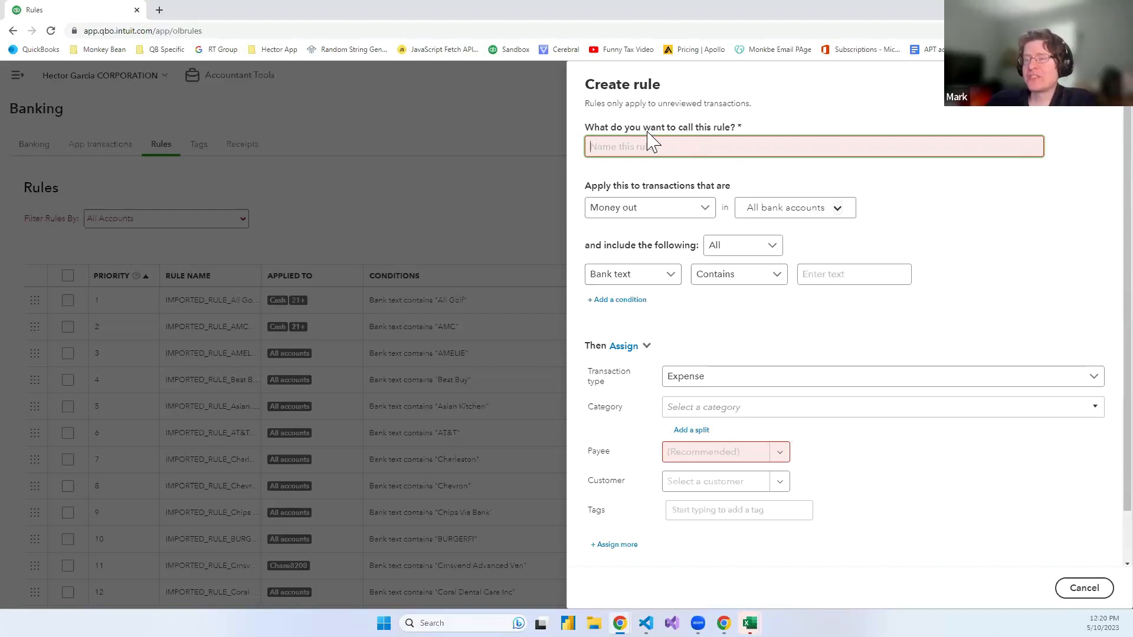
left_click(1083, 588)
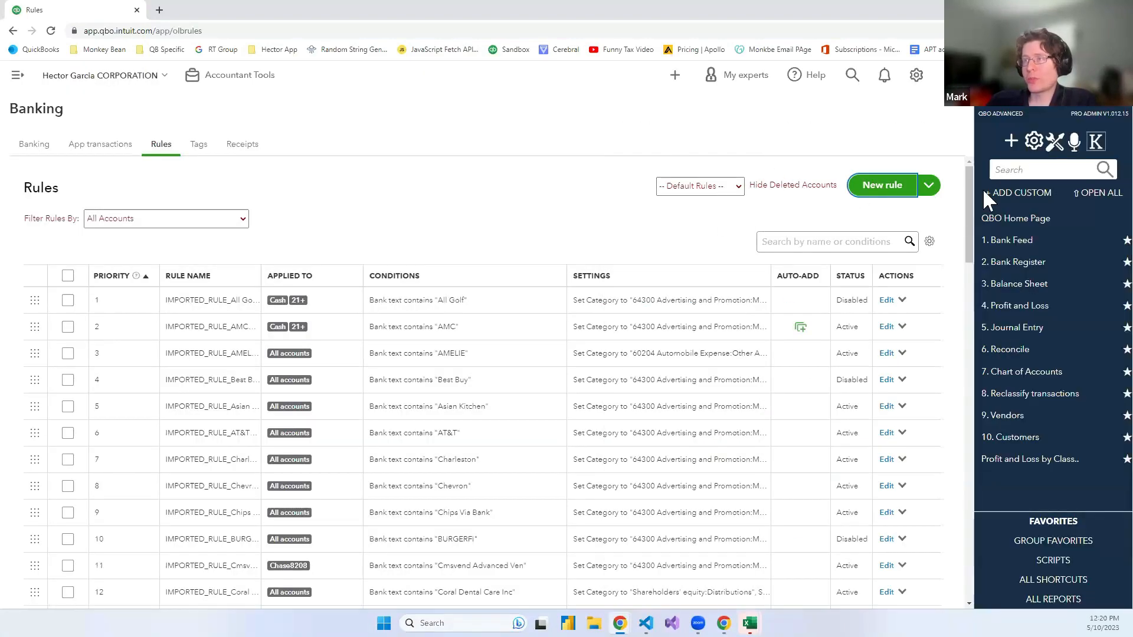
Start another new rule and examine the condition field's choices without changing the Bank text option.
left_click(882, 185)
left_click(672, 279)
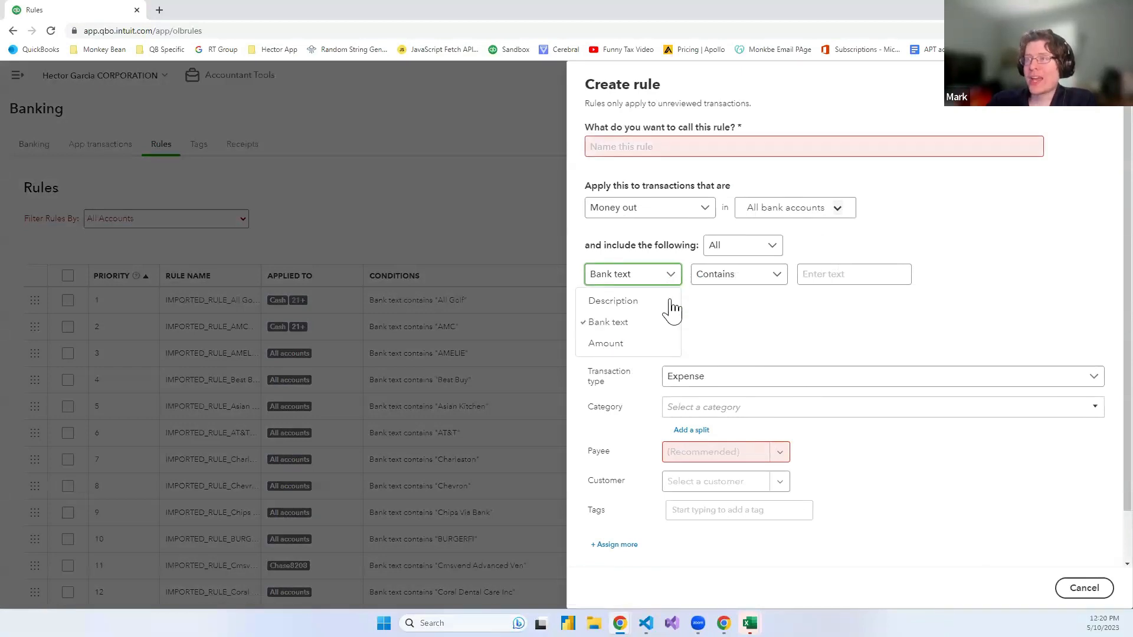
left_click(989, 316)
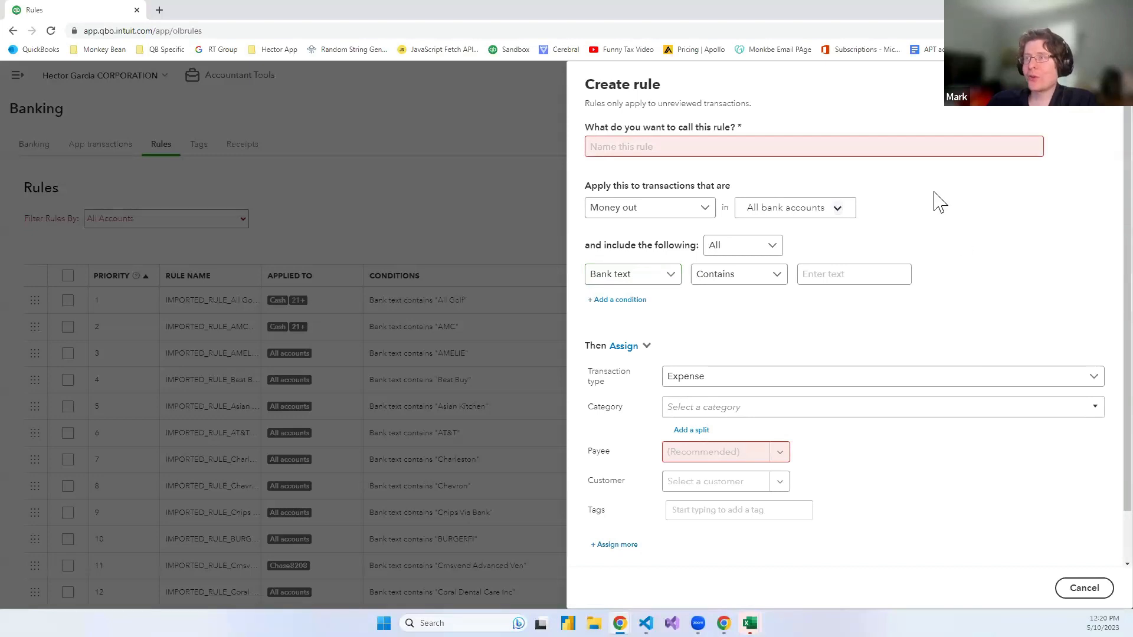
left_click(665, 279)
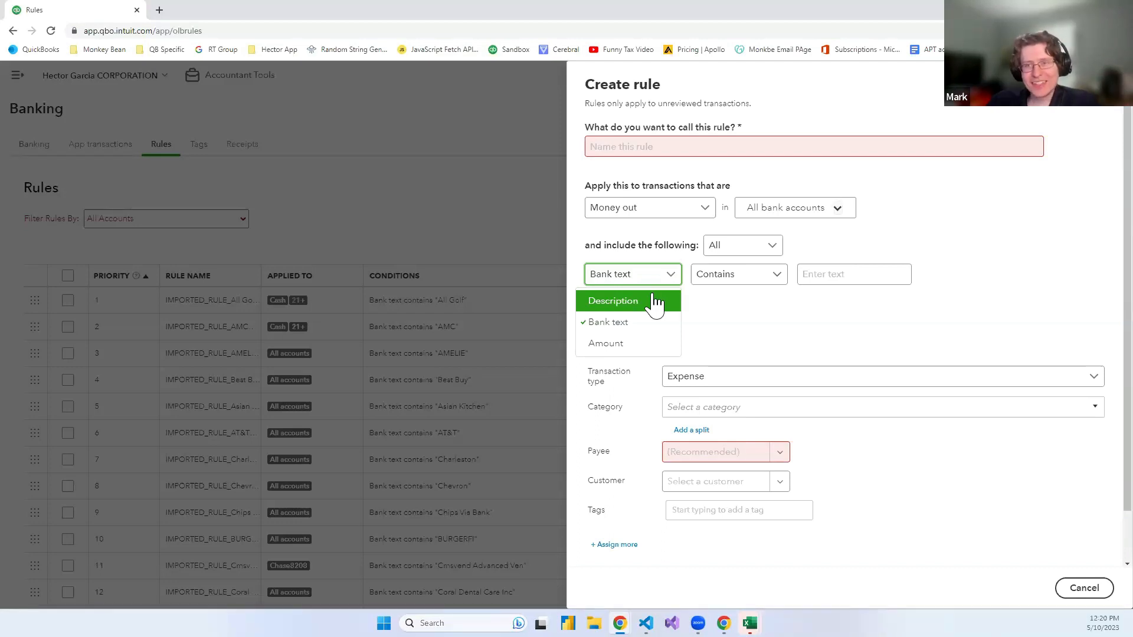
left_click(739, 330)
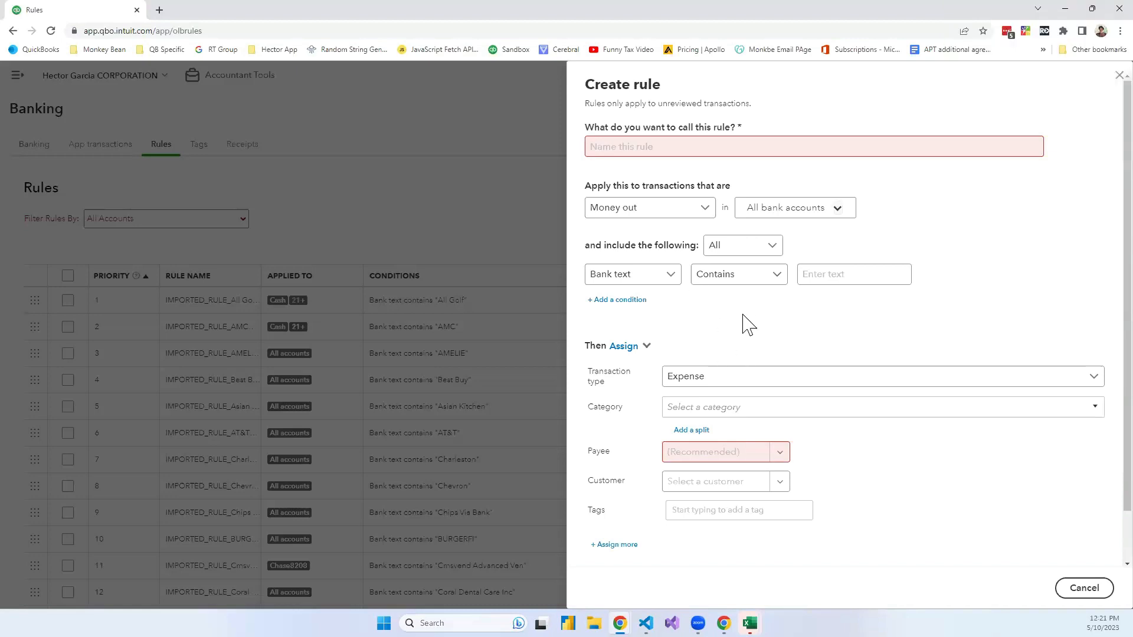
Name the new bank rule "Name For The Rule".
left_click(656, 149)
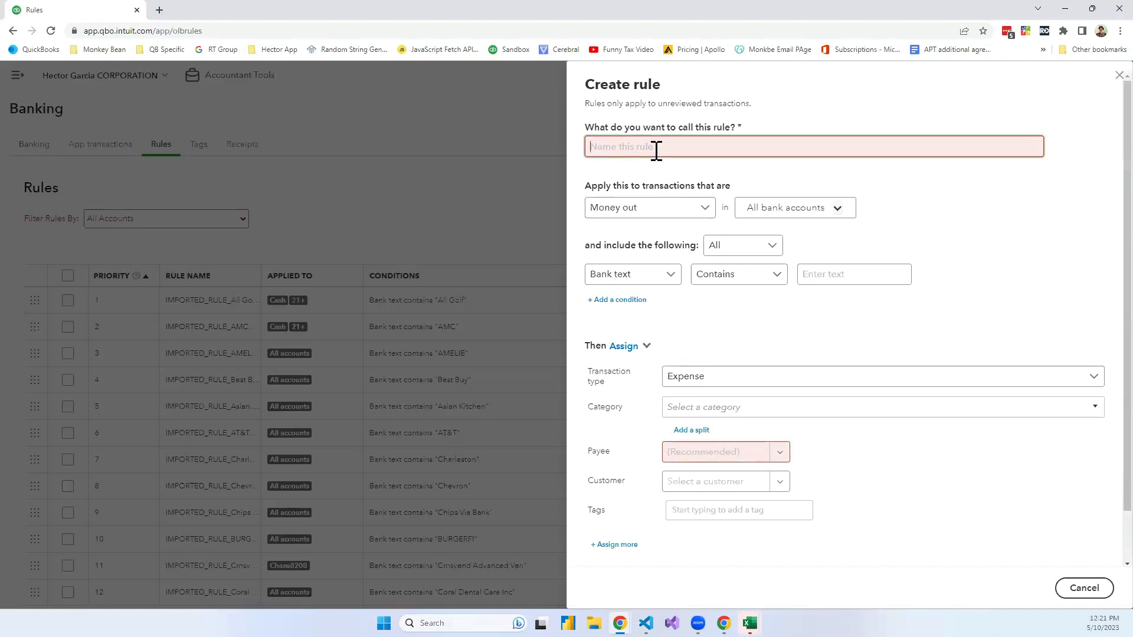
type("Name F")
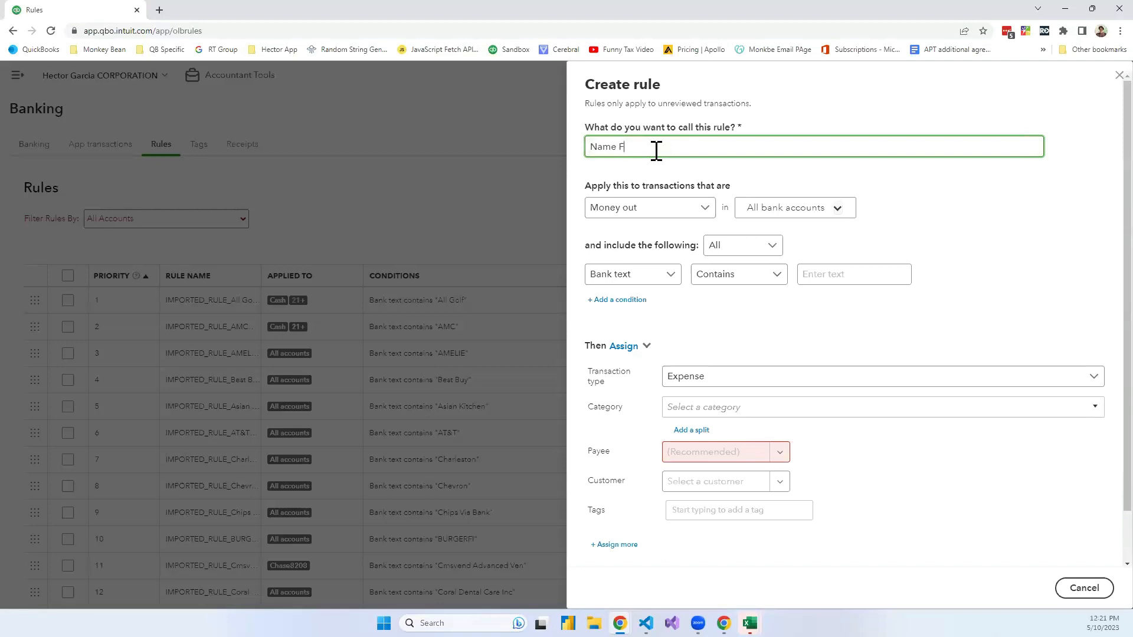
type("or The Rule")
left_click(930, 290)
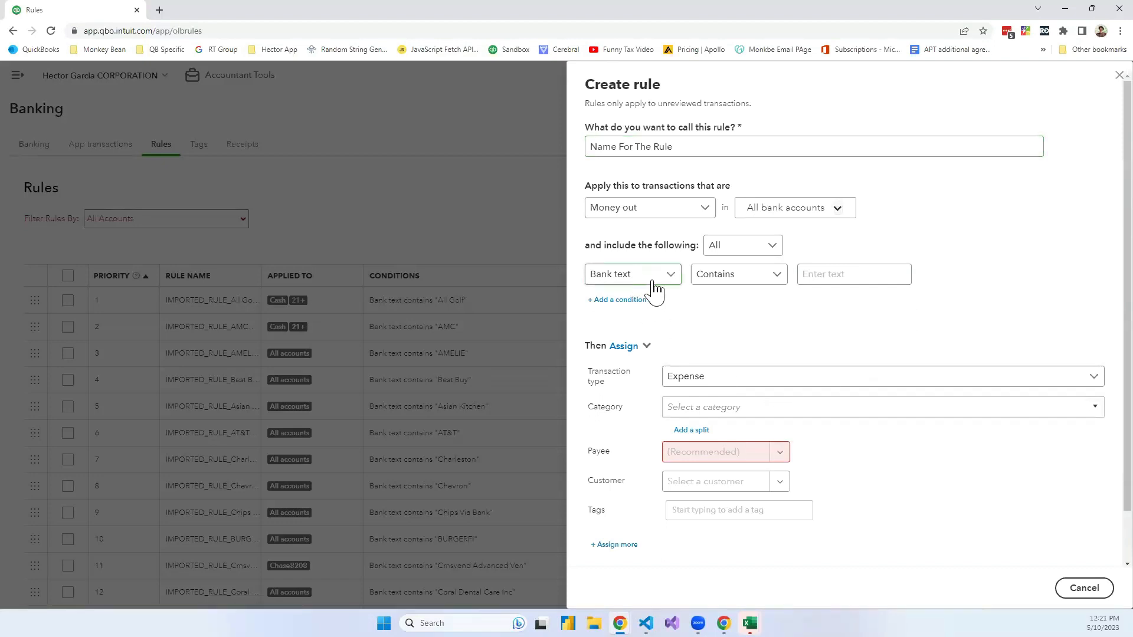
Review the rule's payee choices and bank account selection, then cancel the rule without saving it.
left_click(779, 454)
left_click(779, 457)
scroll(850, 461, "down", 1)
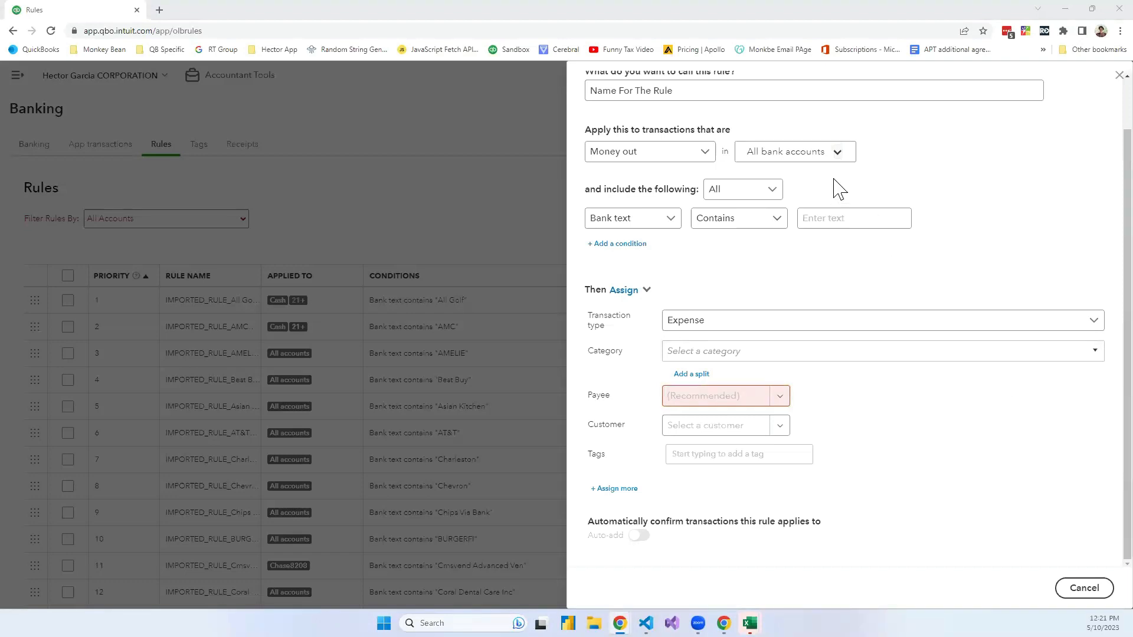
left_click(843, 154)
left_click(900, 157)
left_click(1085, 588)
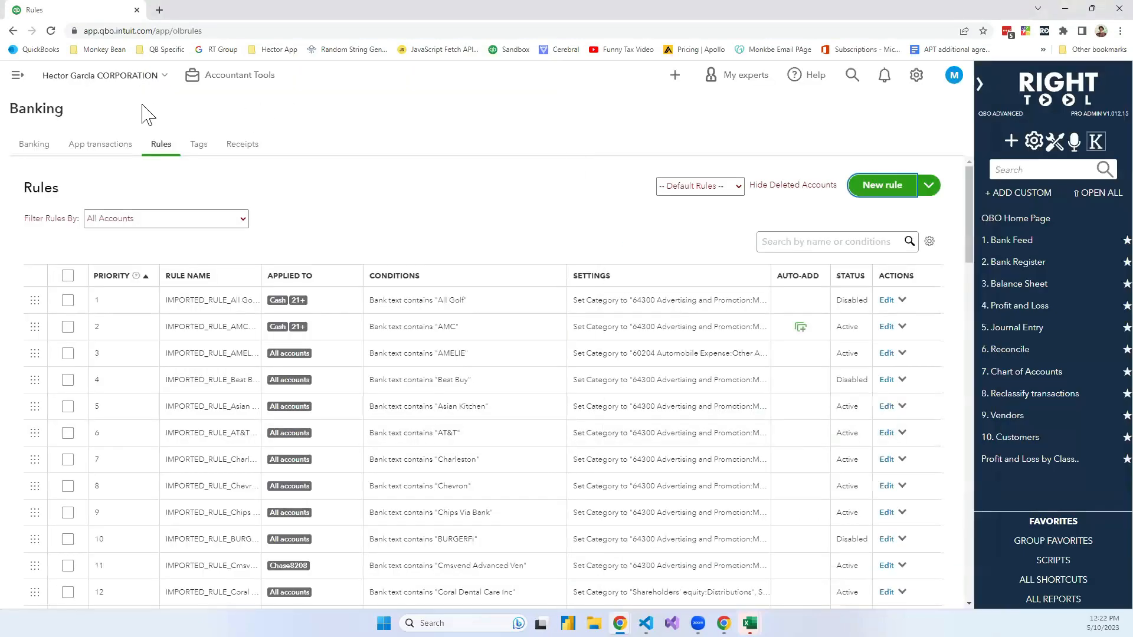
Find the 03/24/2023 Orig Name Intuit deposit of $14,386.77 in the bank feed and start creating a rule from it.
left_click(47, 147)
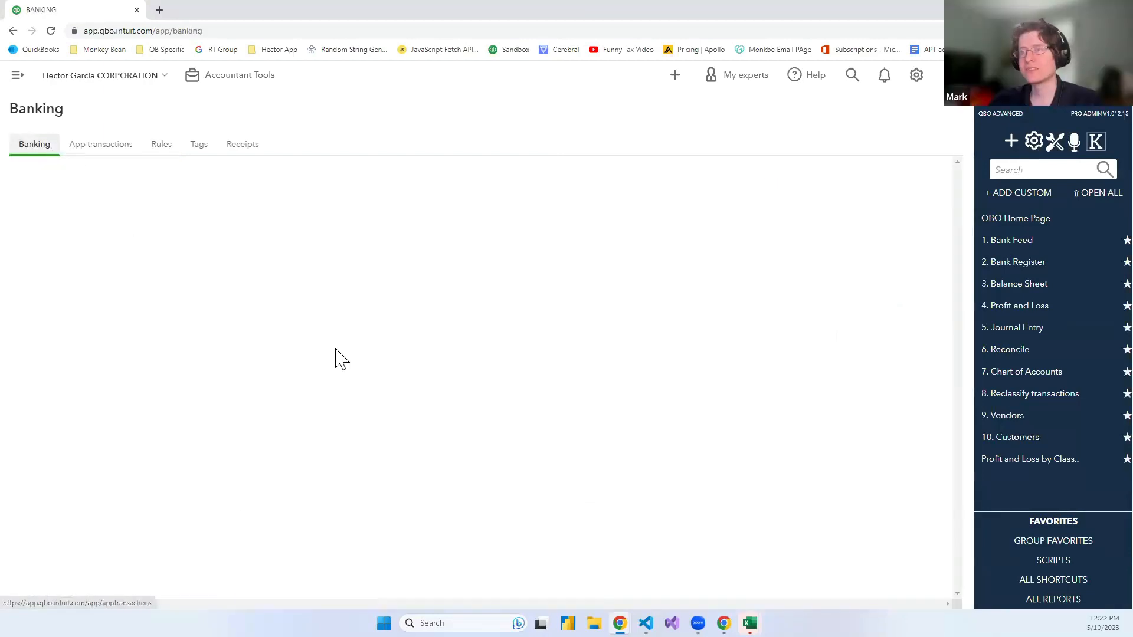
scroll(608, 357, "down", 1)
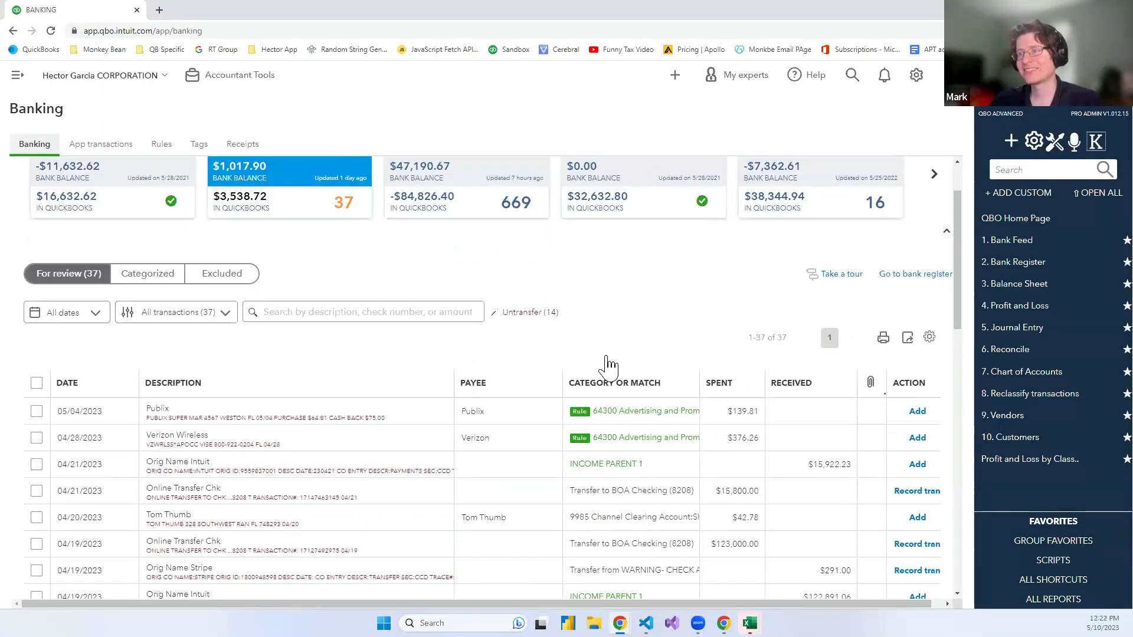
scroll(609, 361, "down", 5)
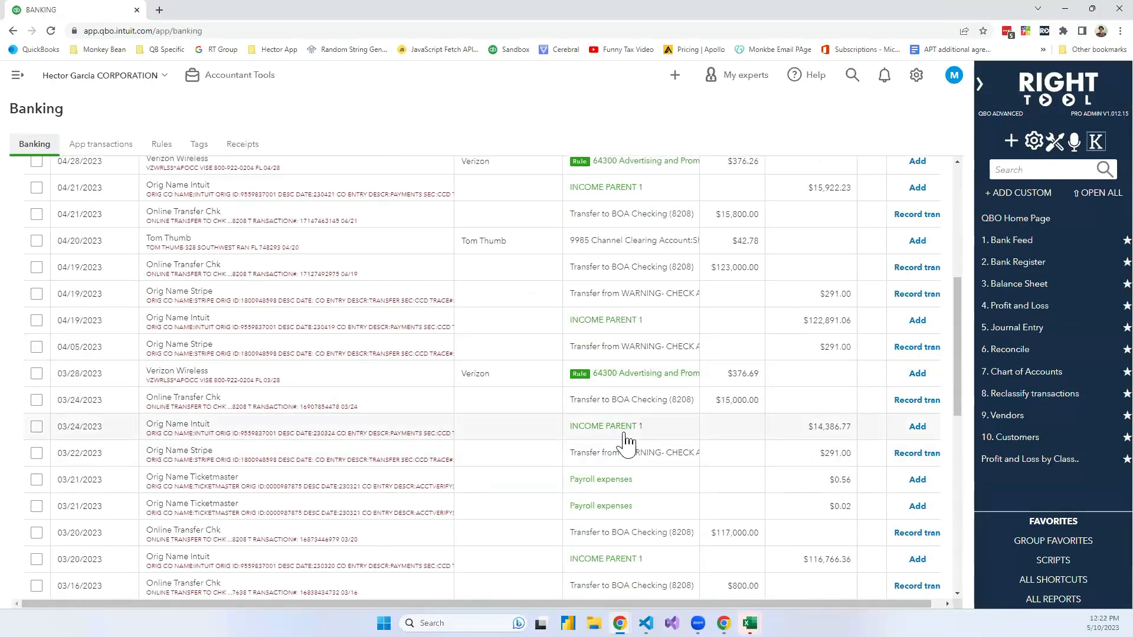
left_click(624, 429)
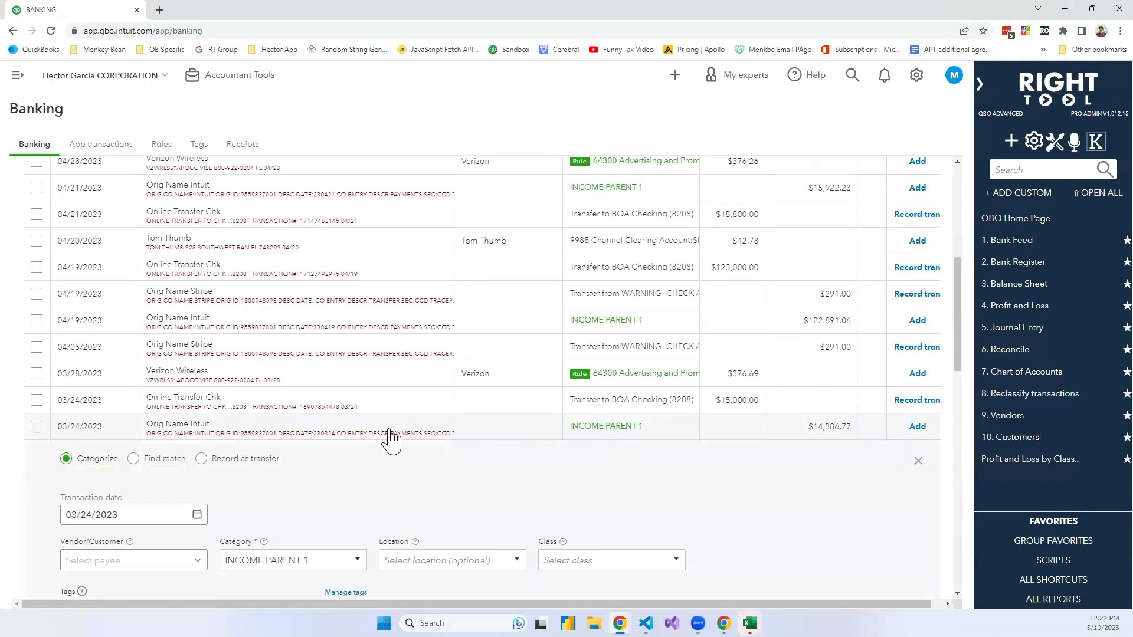
scroll(434, 436, "down", 3)
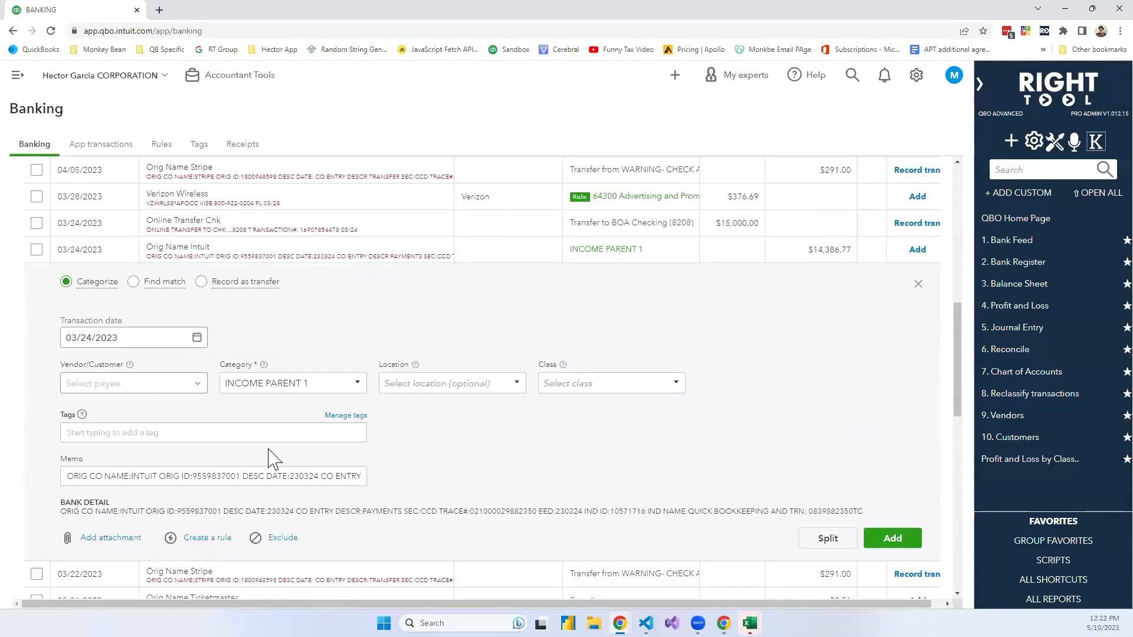
left_click(207, 538)
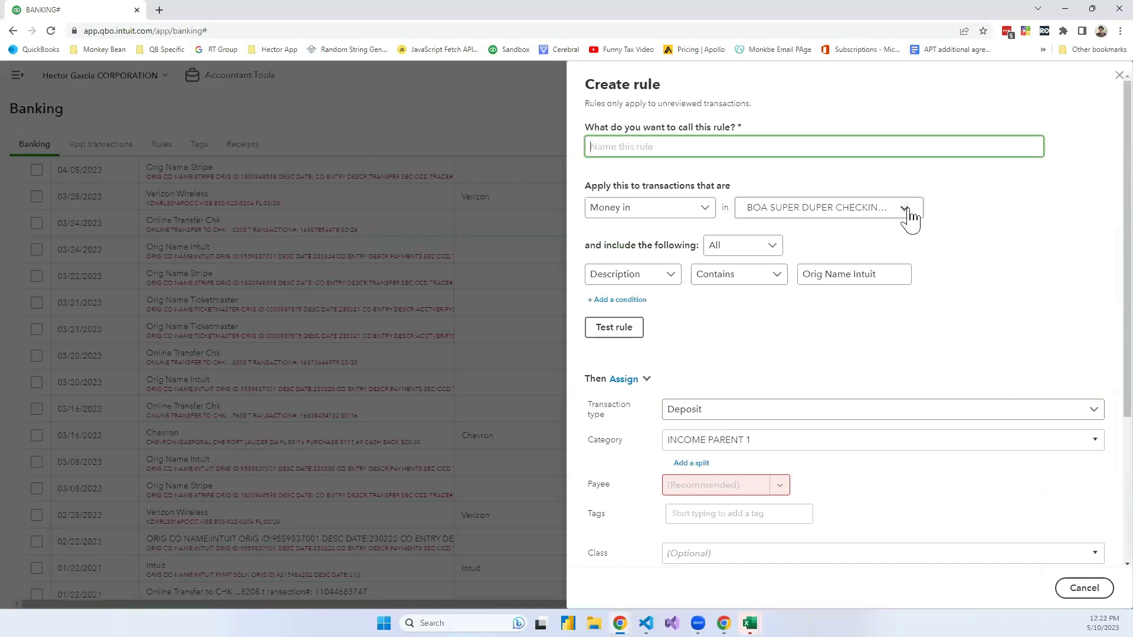
Check the bank account selection in the Orig Name Intuit rule, then cancel the rule without saving it.
left_click(904, 208)
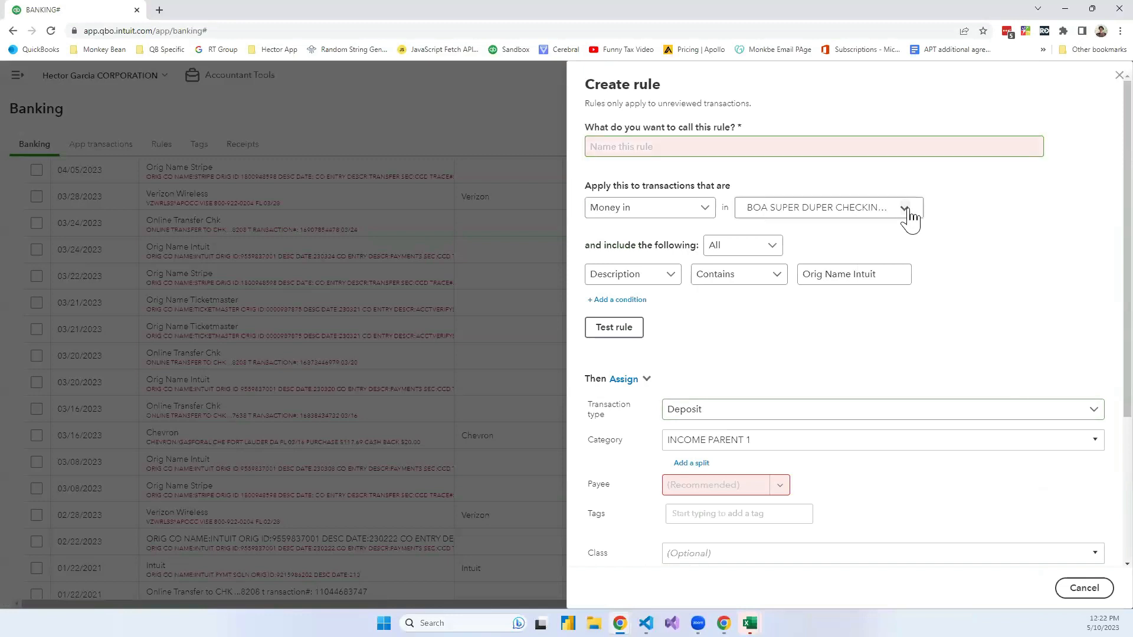
left_click(970, 208)
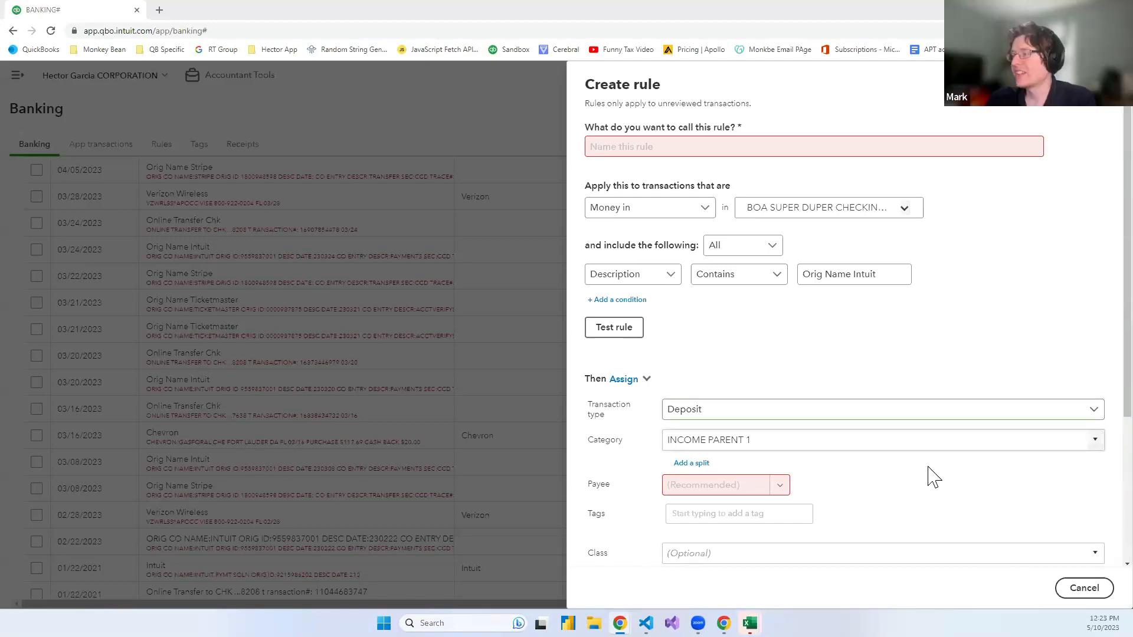
left_click(1062, 592)
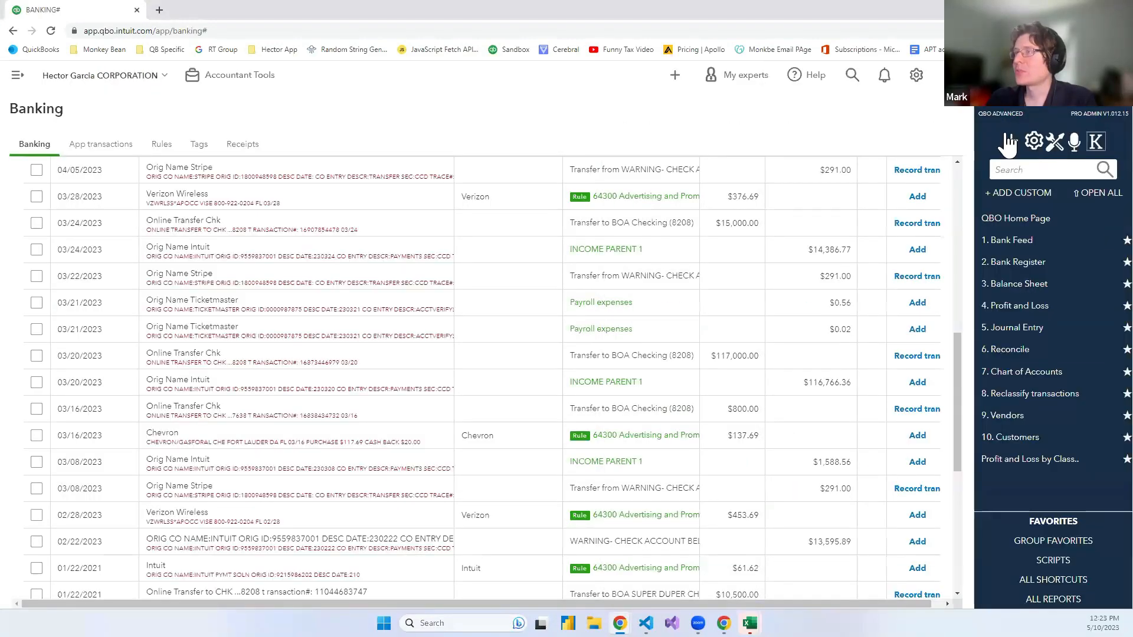
Start a new invoice and turn it into a recurring invoice template.
left_click(1011, 143)
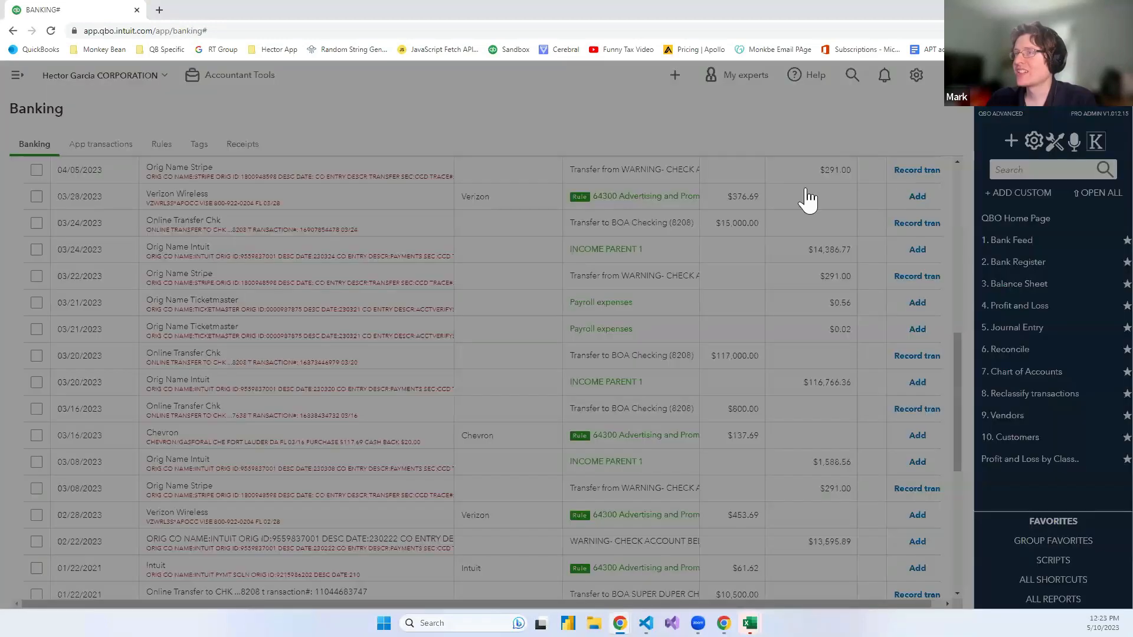
left_click(530, 189)
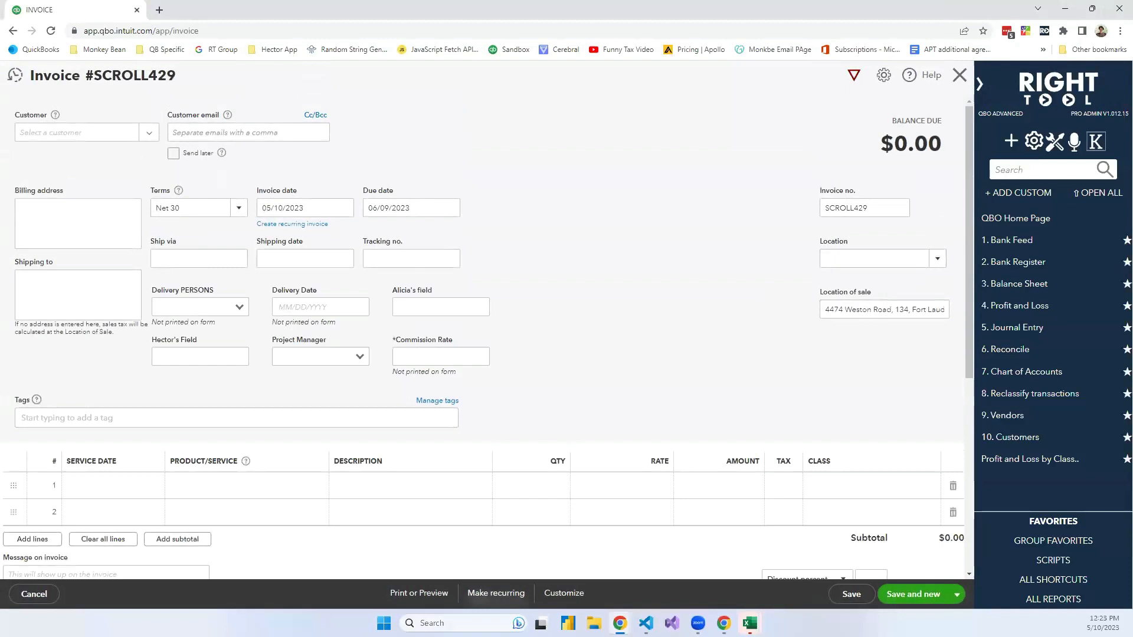
left_click(496, 592)
left_click(145, 145)
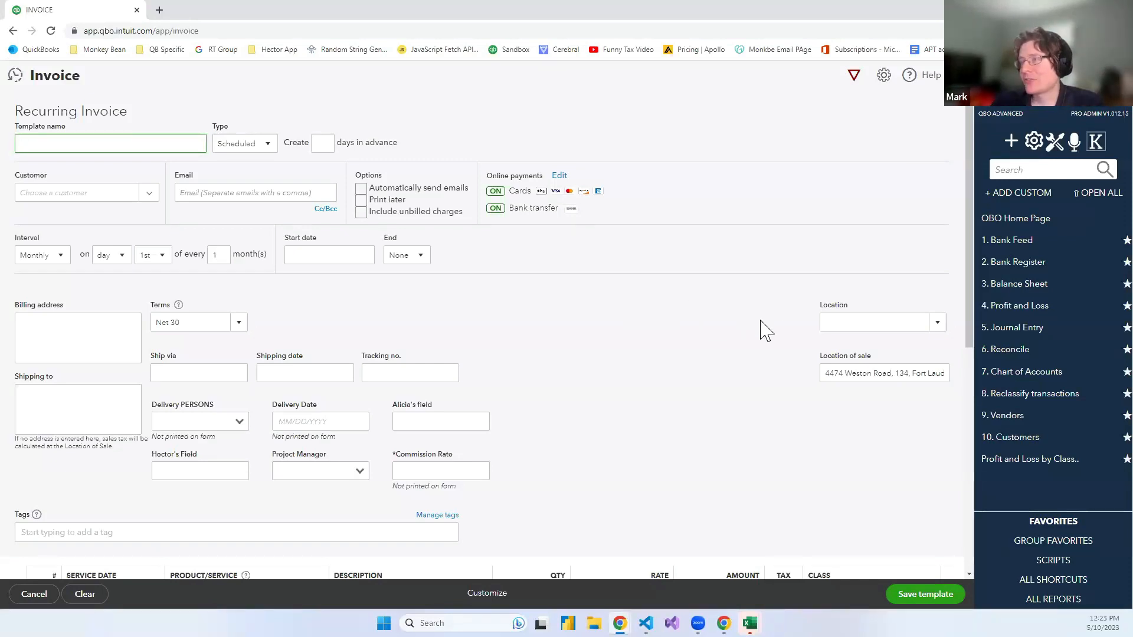
Leave the recurring invoice unsaved and start reconciling BOA SUPER DUPER CHECKING (5155) with a 0.00 ending balance and May 18, 2023 ending date.
left_click(1016, 347)
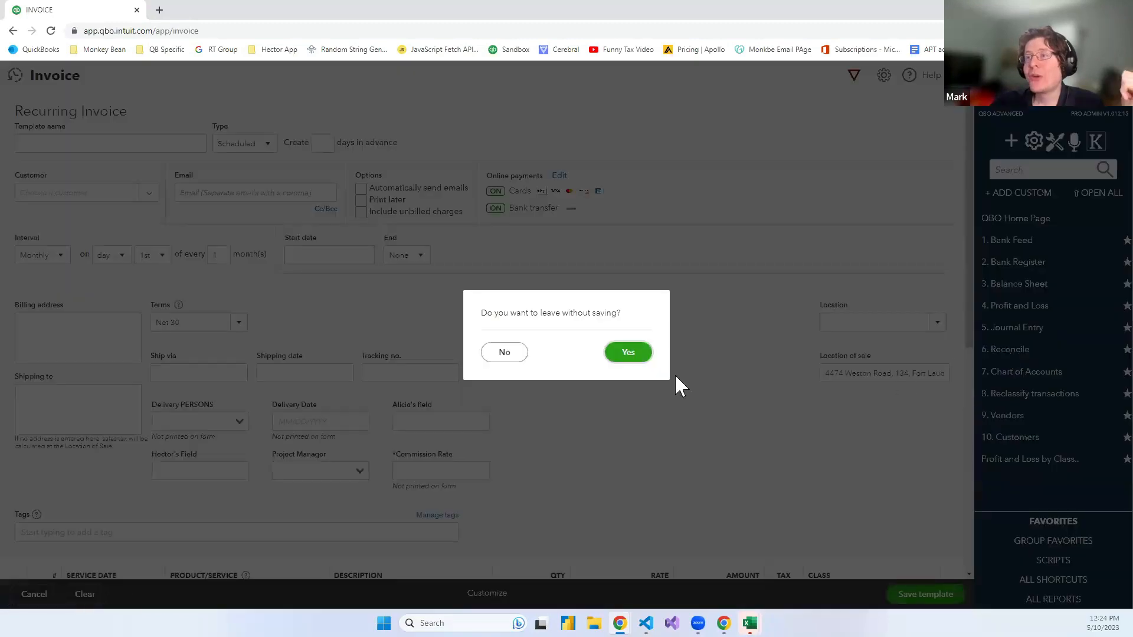
left_click(638, 350)
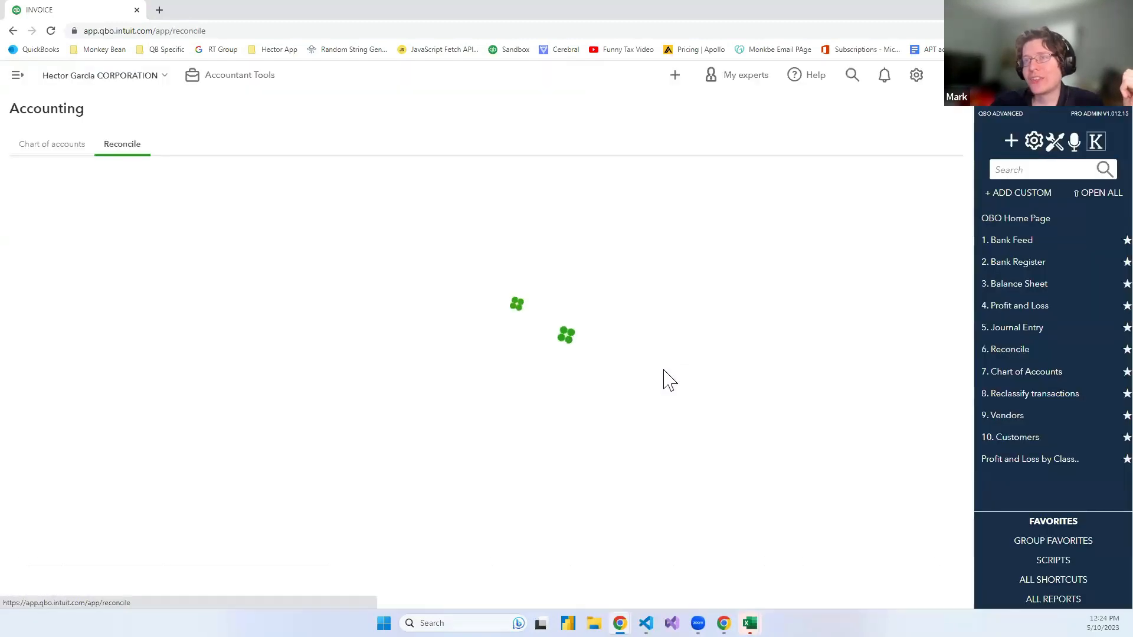
left_click(134, 383)
left_click(302, 384)
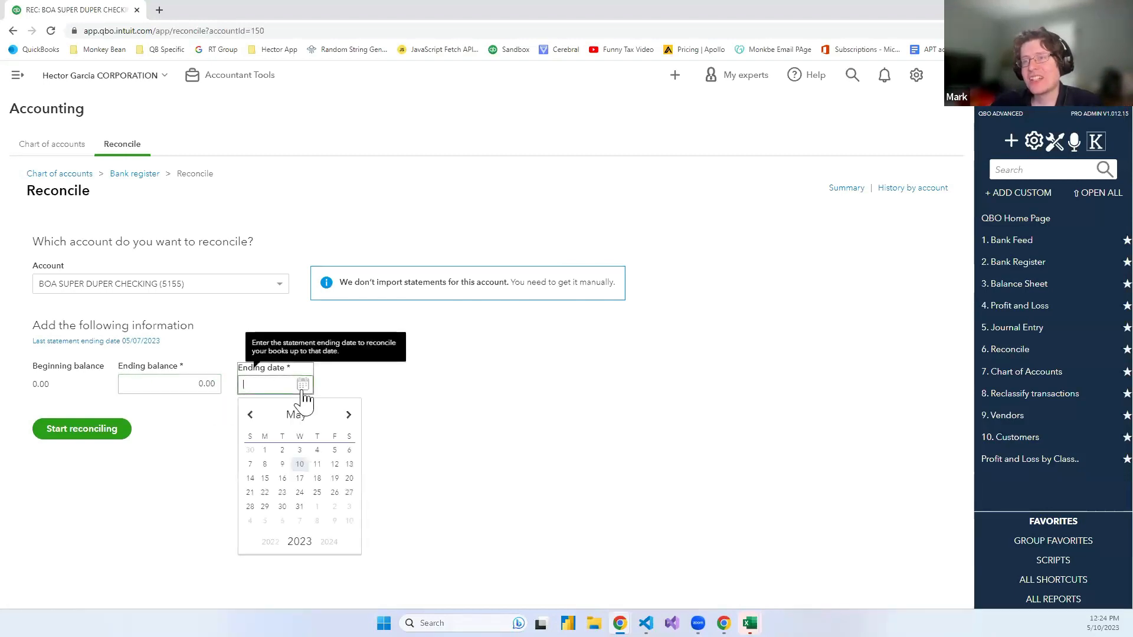
left_click(315, 481)
left_click(125, 436)
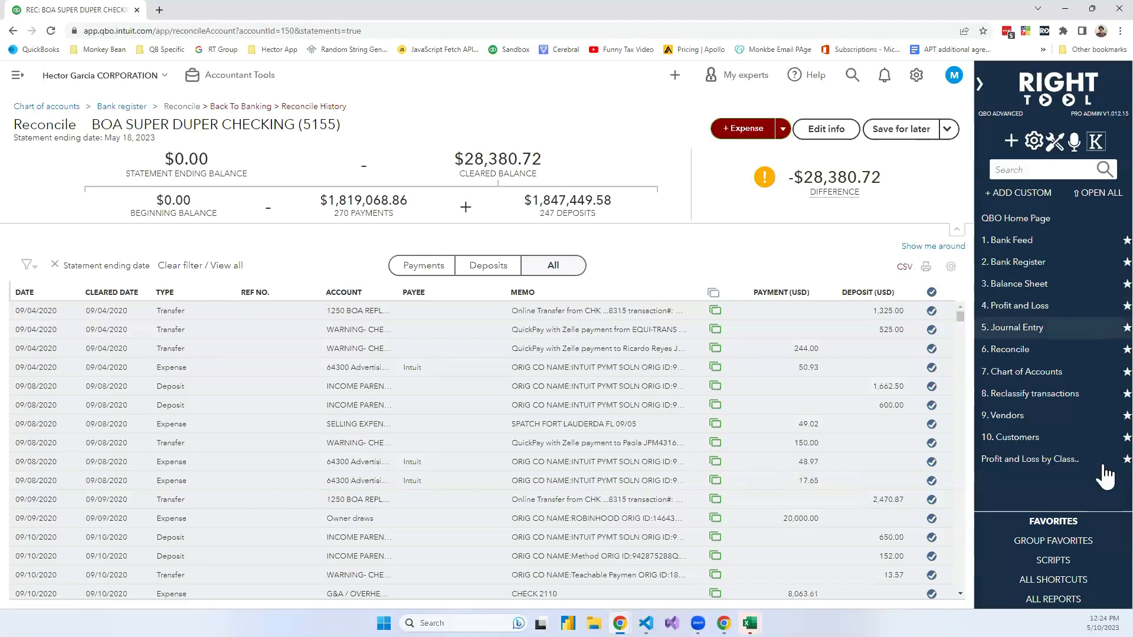
Return to the bank feed and start creating a rule from the 04/21/2023 Online Transfer Chk transaction of $15,800.00.
left_click(1023, 242)
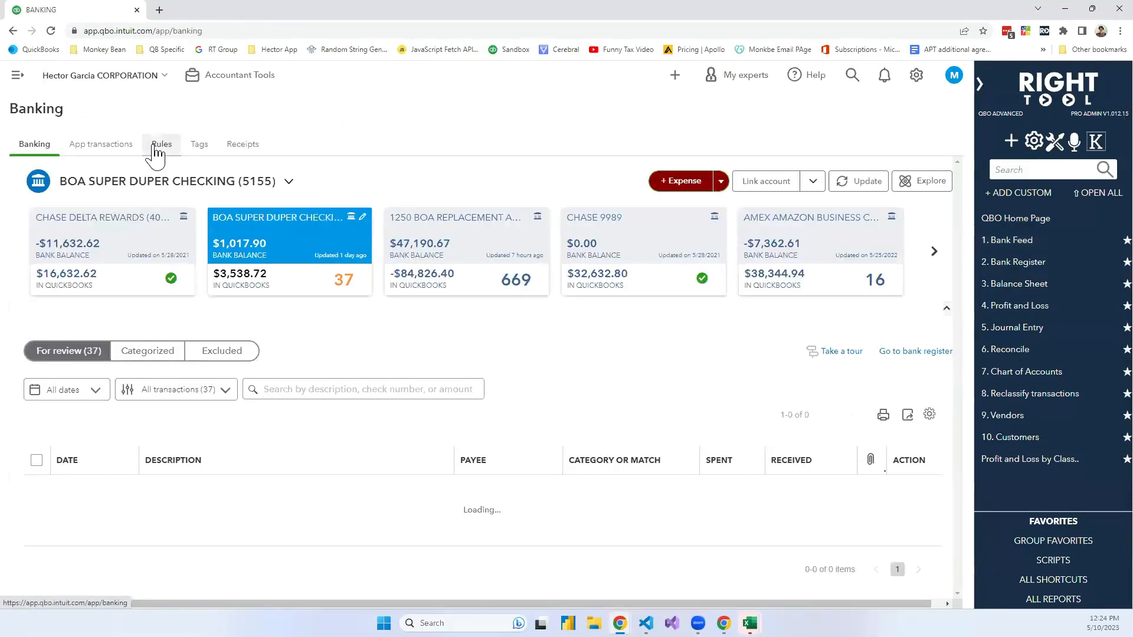
left_click(159, 149)
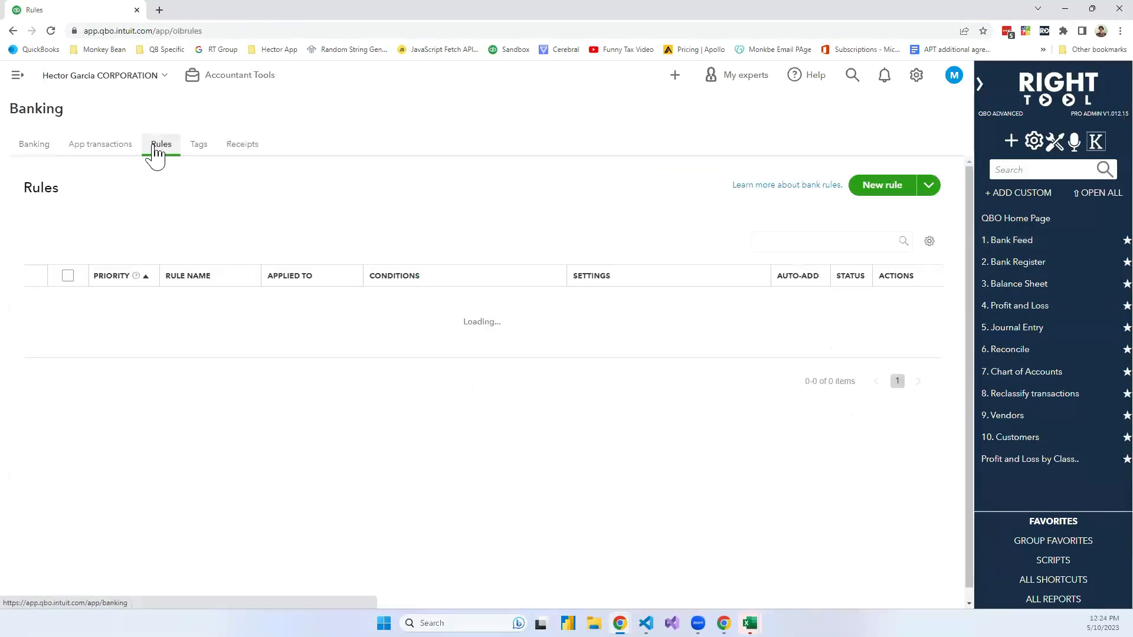
left_click(35, 145)
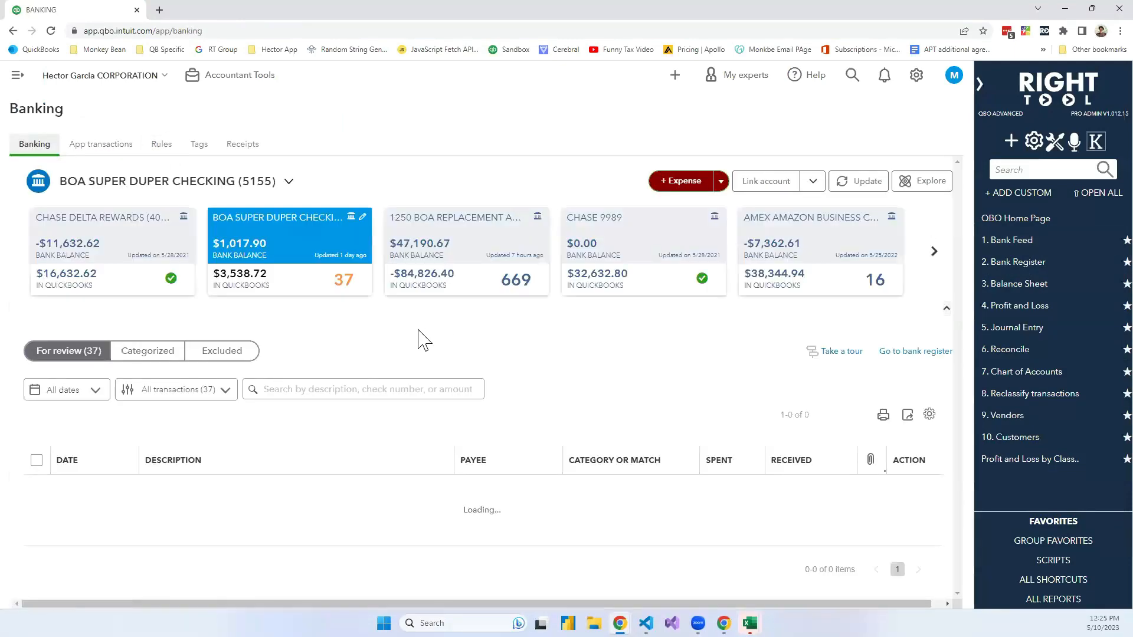
scroll(581, 330, "down", 1)
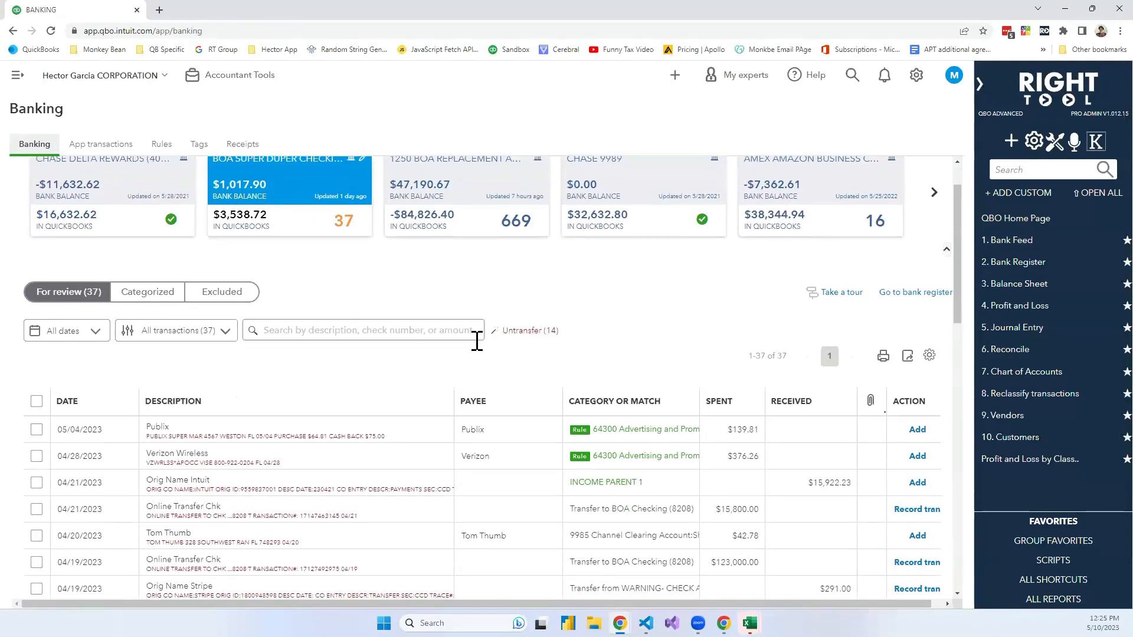
scroll(542, 412, "down", 2)
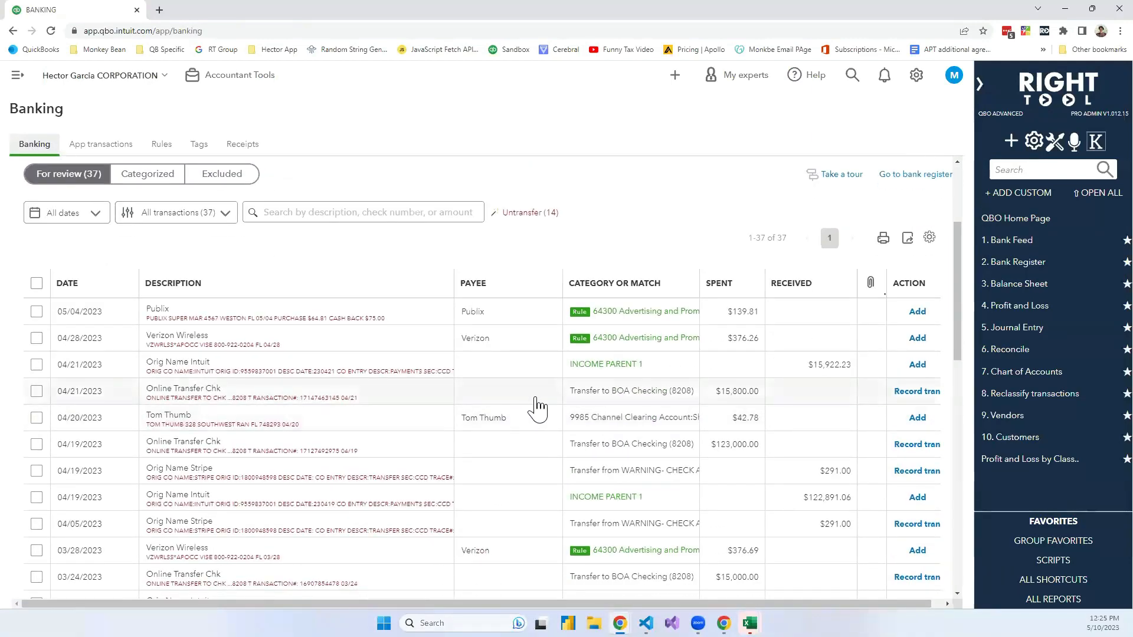
left_click(536, 405)
scroll(442, 434, "down", 3)
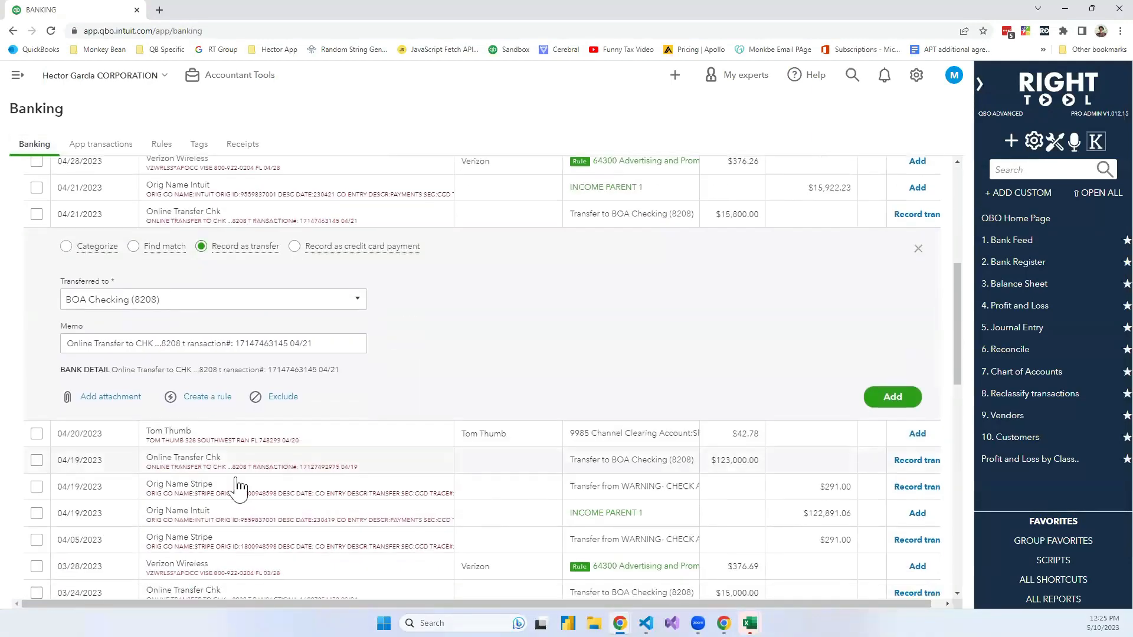
left_click(199, 400)
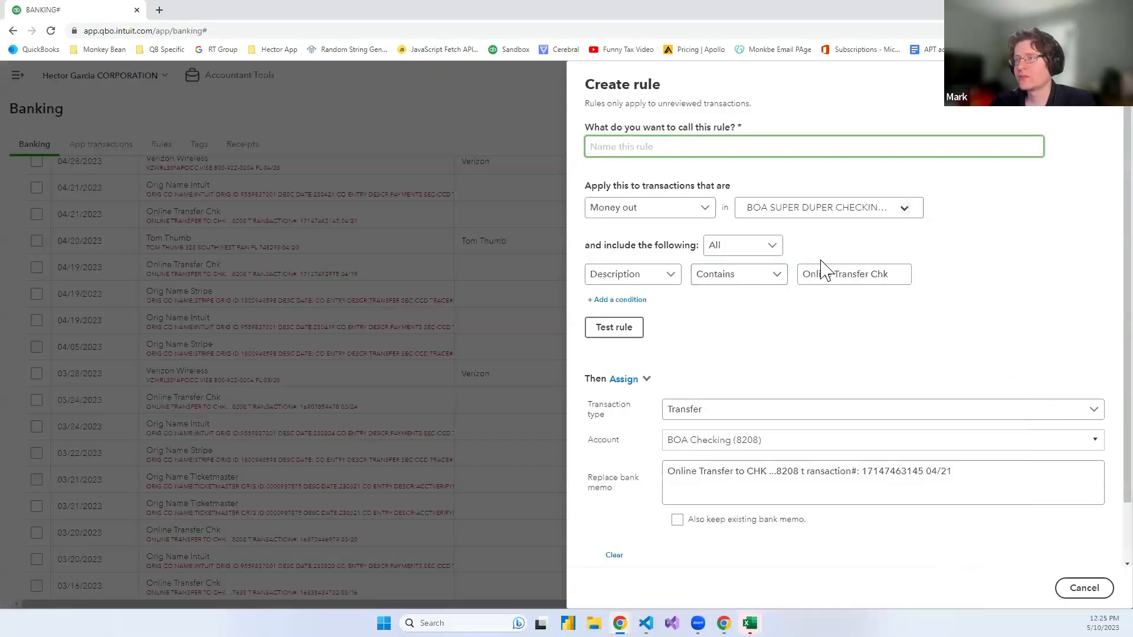
Examine the conditions and assigned fields of the Online Transfer Chk transfer rule, then cancel it without saving.
scroll(811, 327, "down", 1)
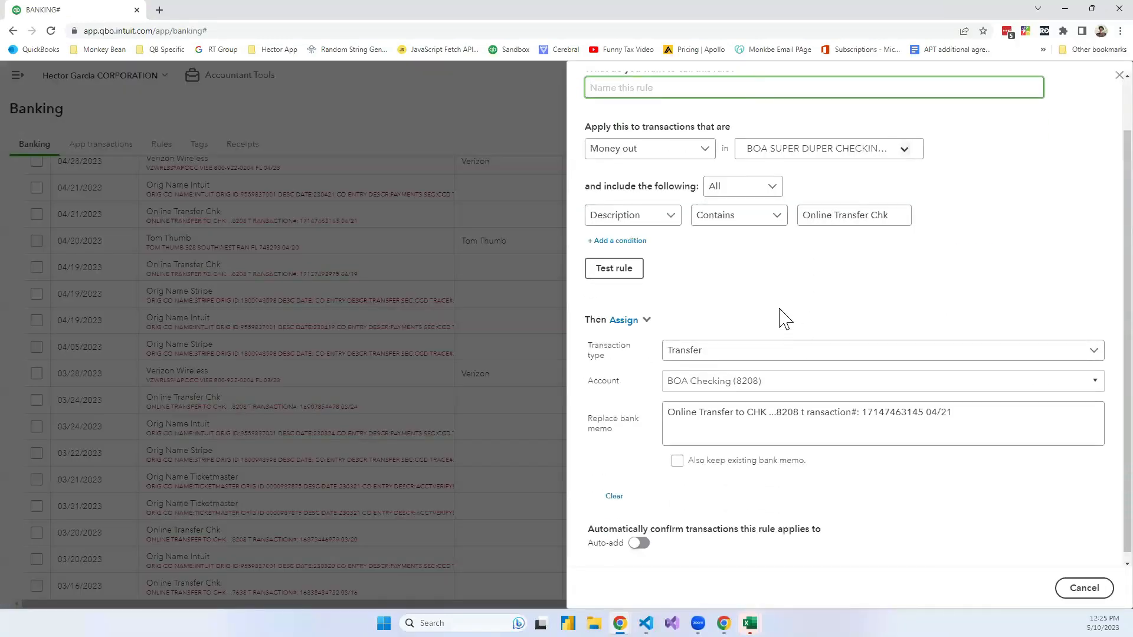
scroll(785, 319, "up", 1)
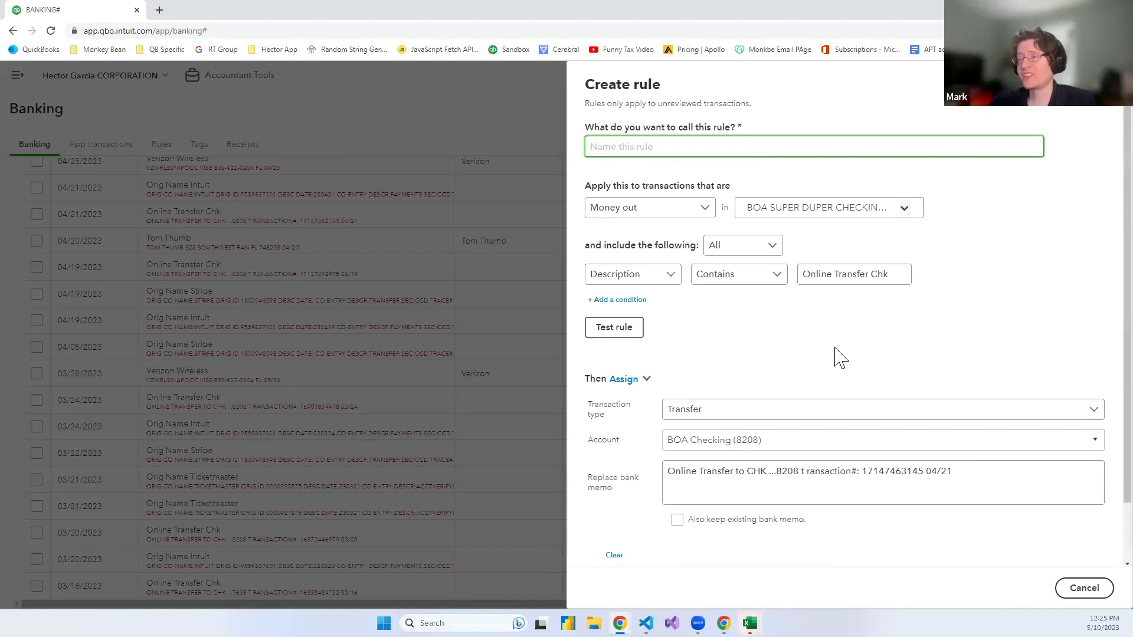
scroll(942, 330, "down", 1)
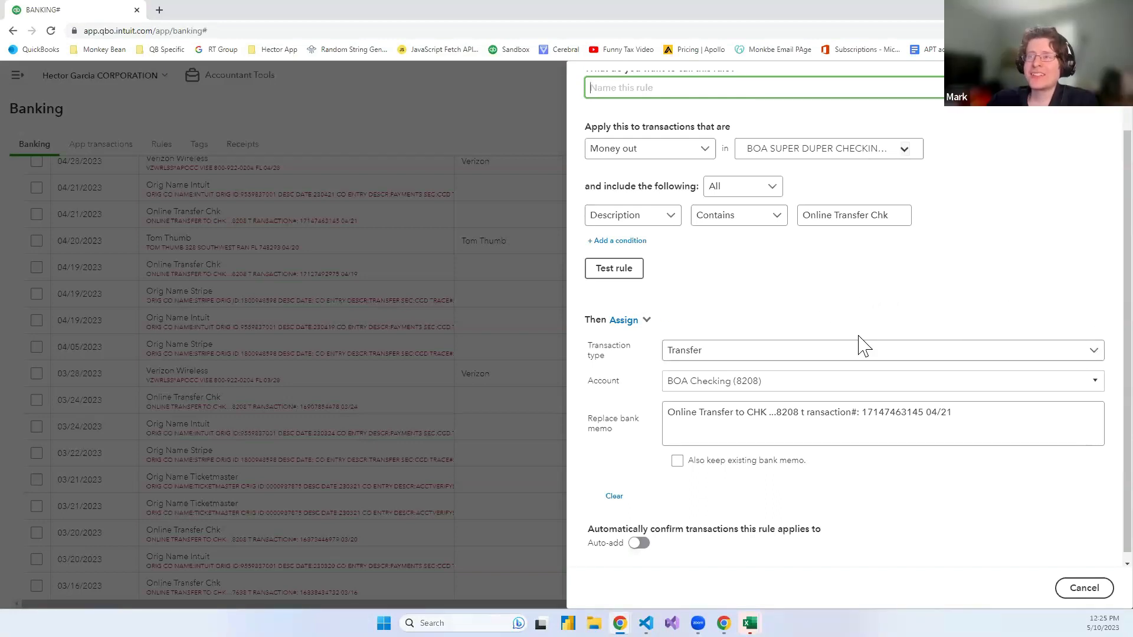
scroll(867, 313, "up", 1)
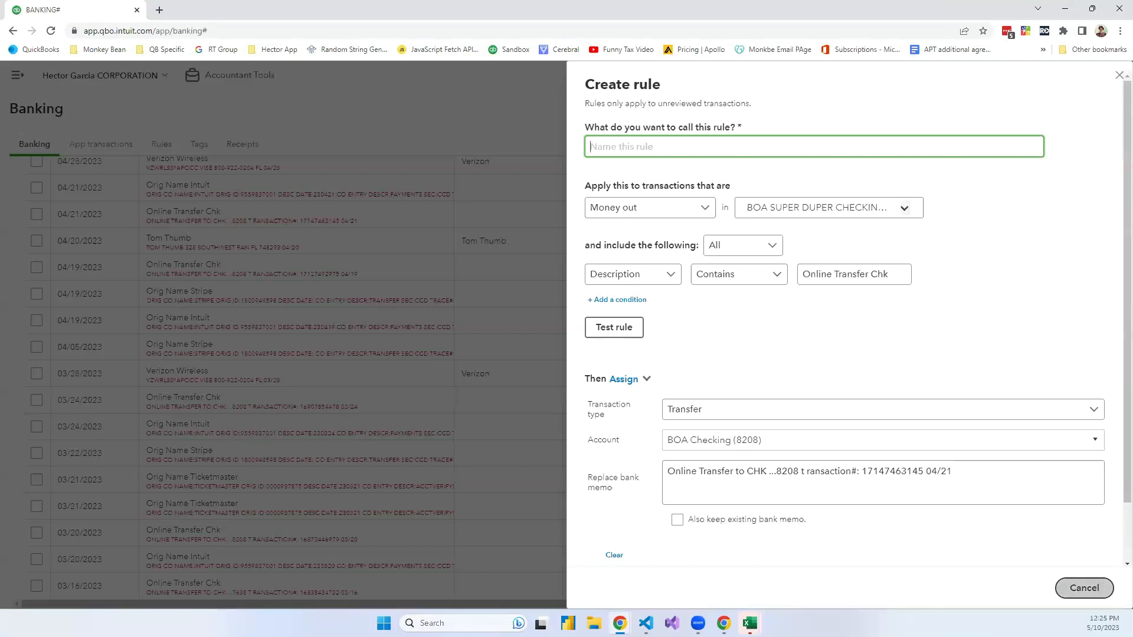
left_click(1084, 589)
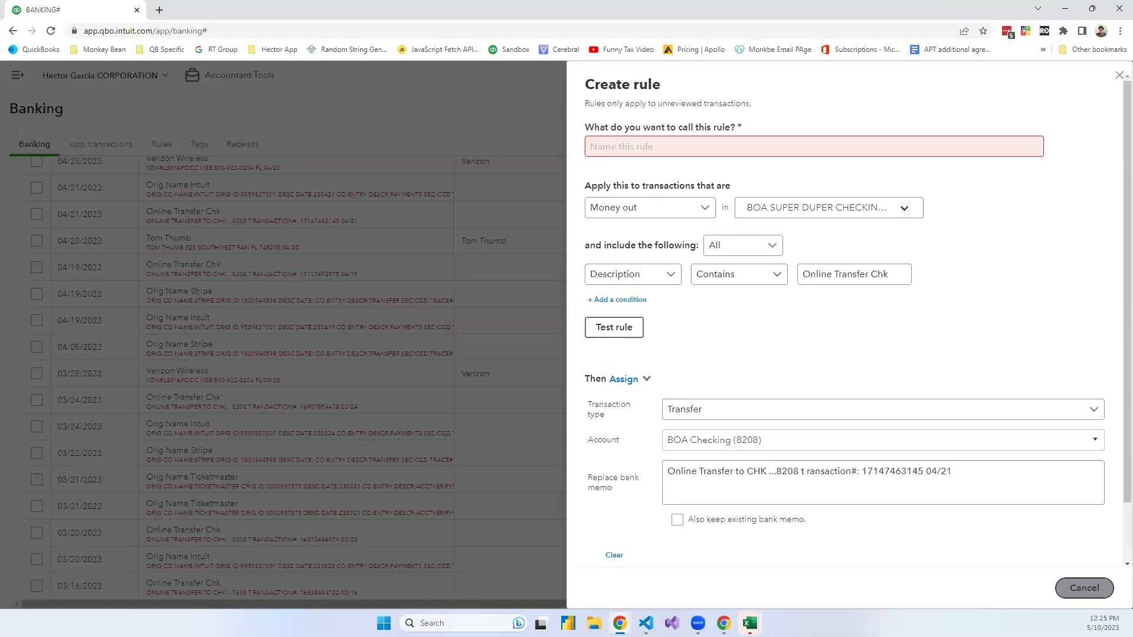
left_click(1085, 588)
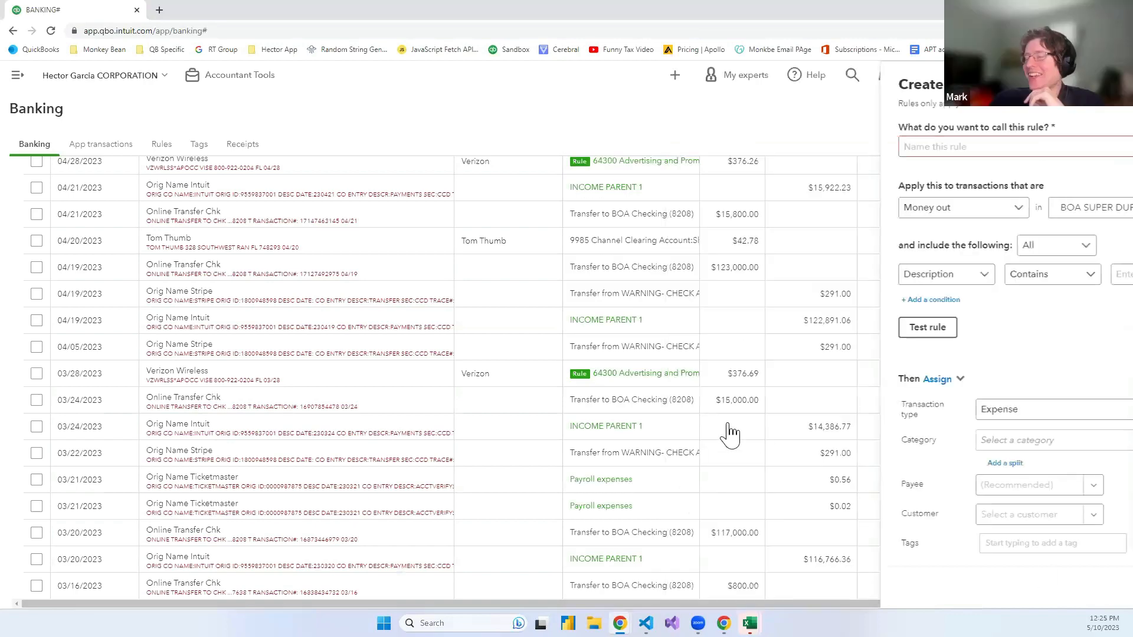
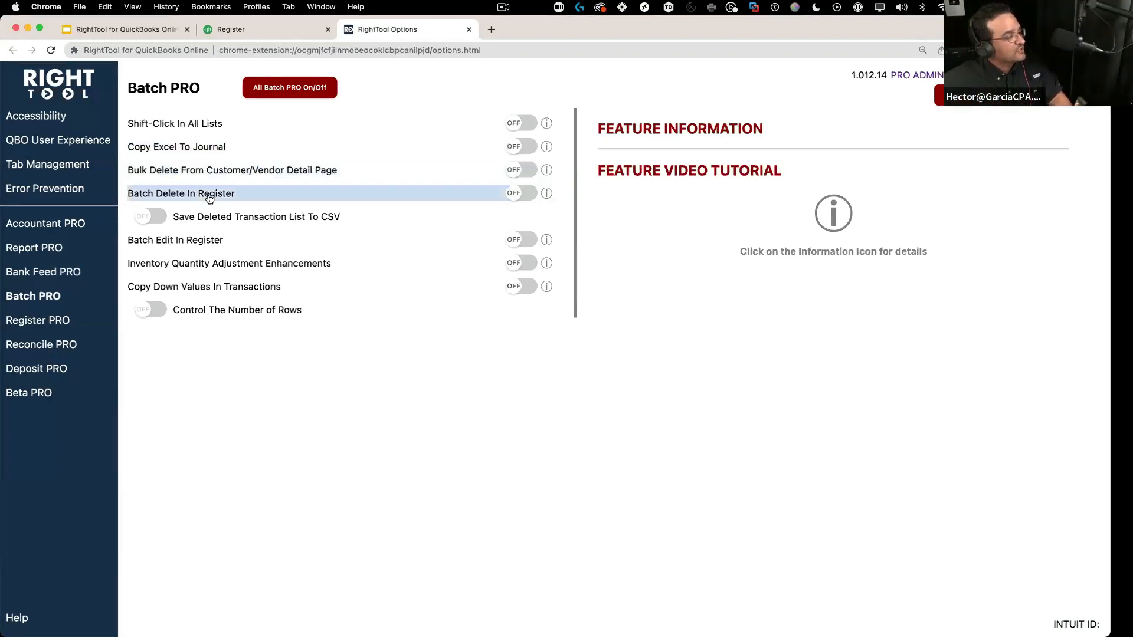
Enable all Batch PRO features except Shift-Click In All Lists and Copy Excel To Journal, including Save Deleted Transaction List To CSV and Control The Number of Rows.
left_click(520, 196)
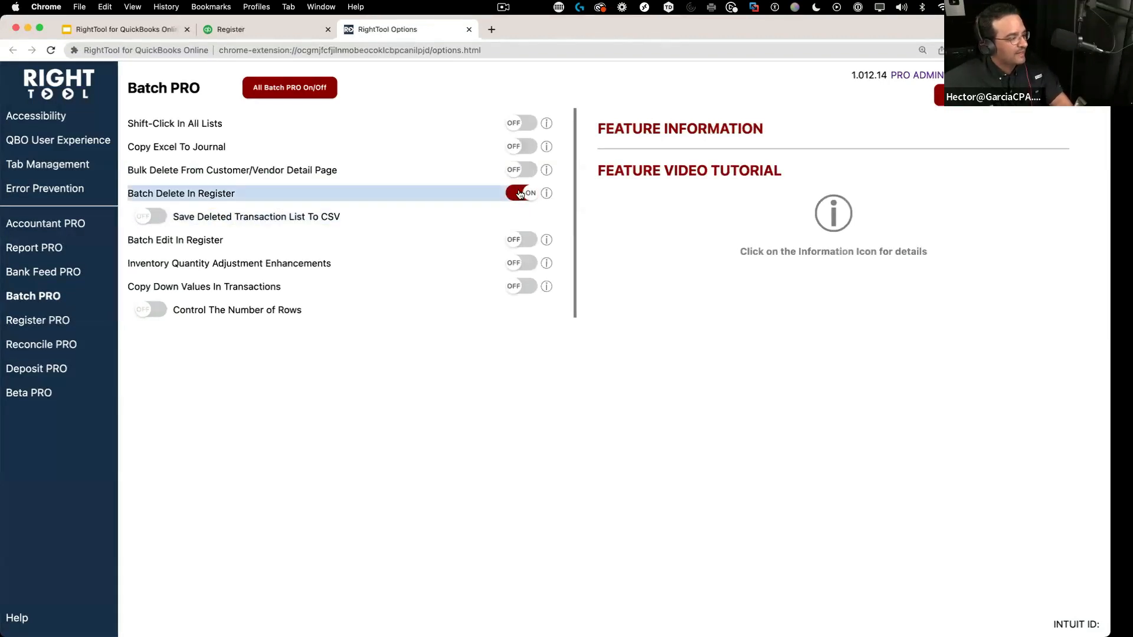
left_click(284, 89)
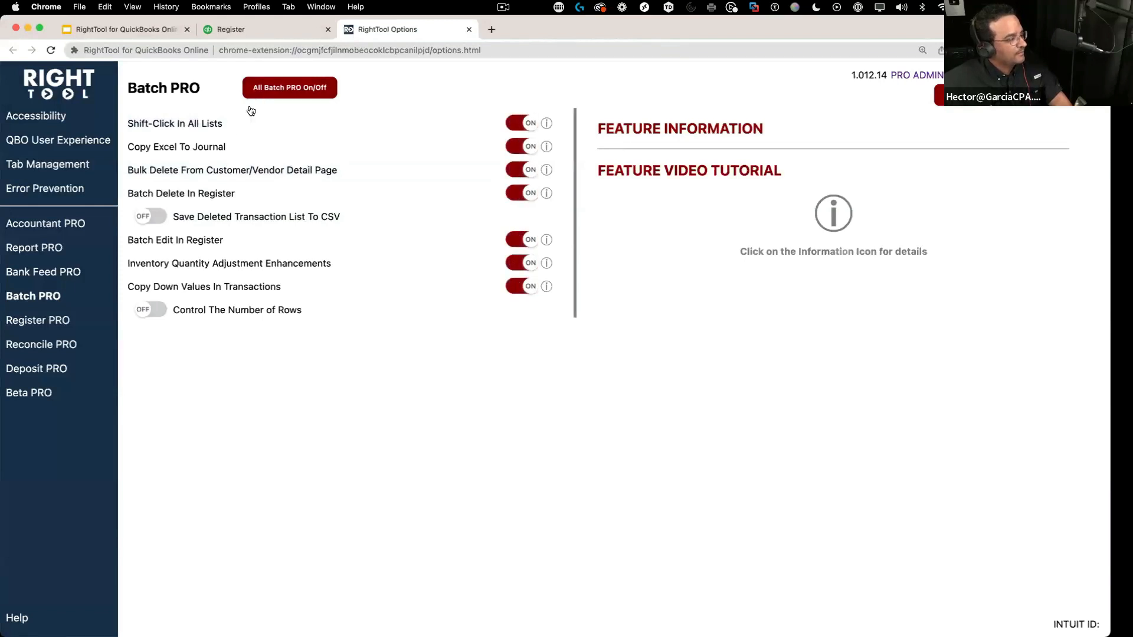
left_click(146, 219)
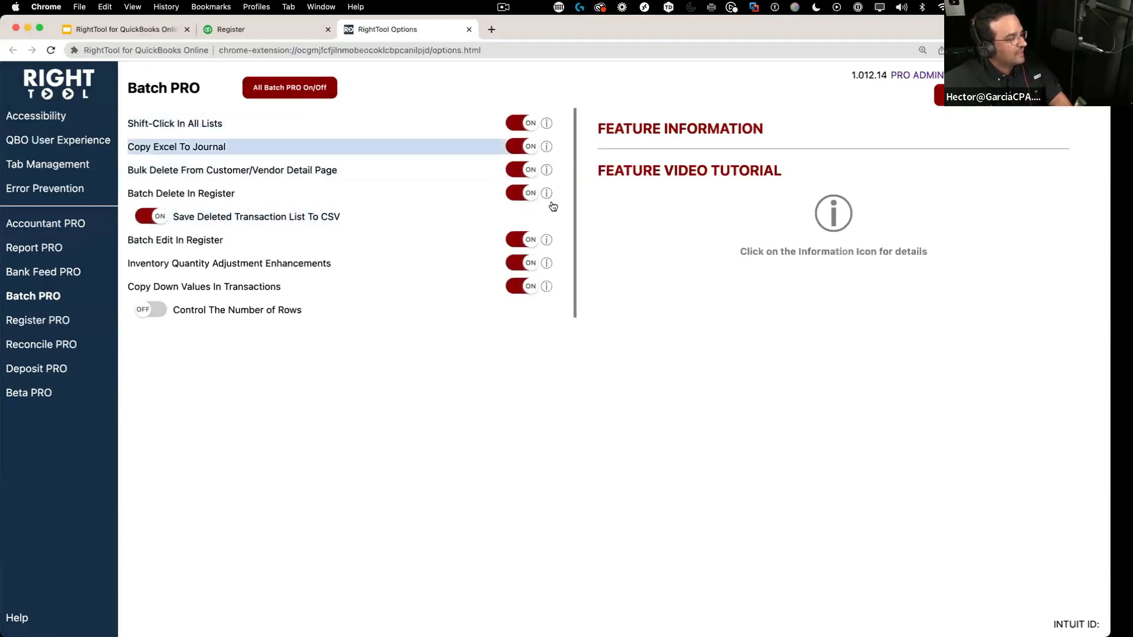
left_click(528, 173)
left_click(527, 148)
left_click(528, 123)
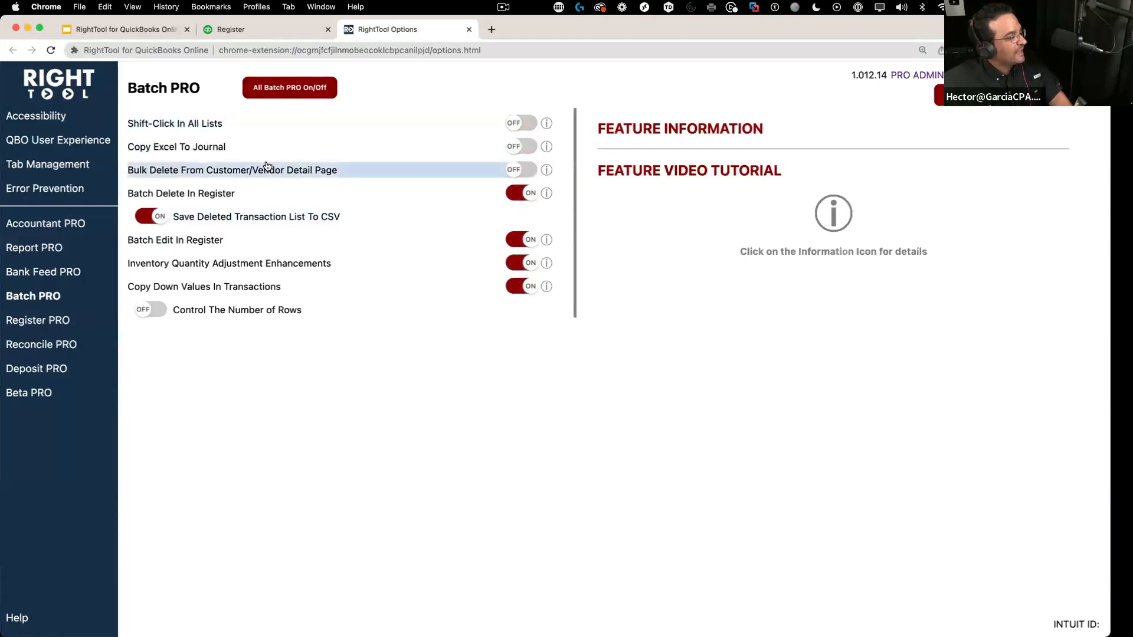
left_click(511, 171)
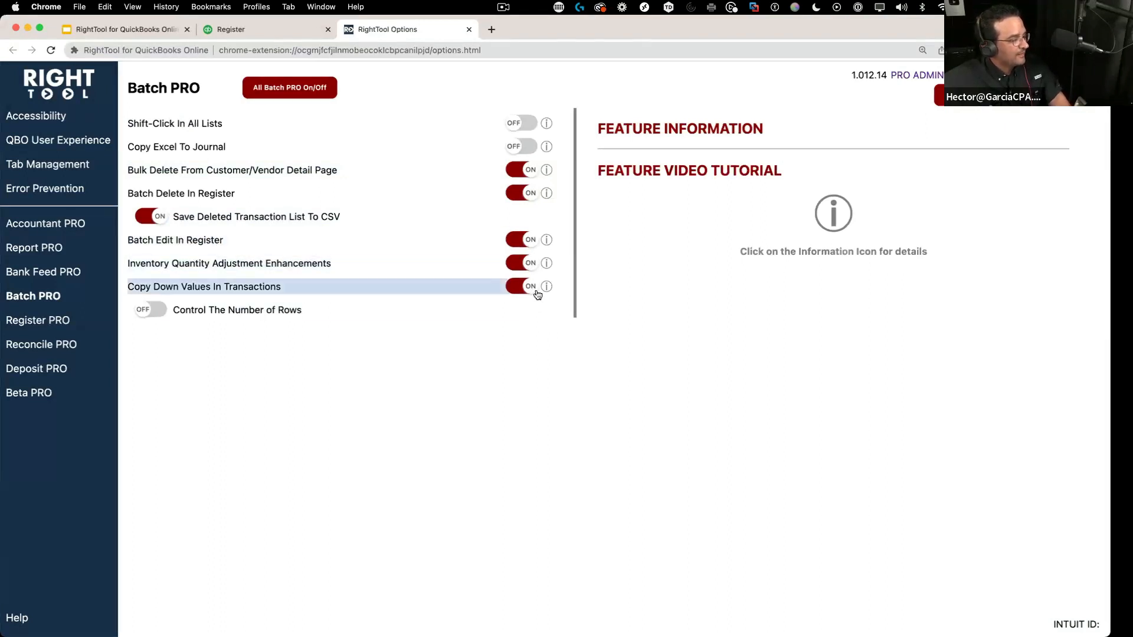
left_click(154, 318)
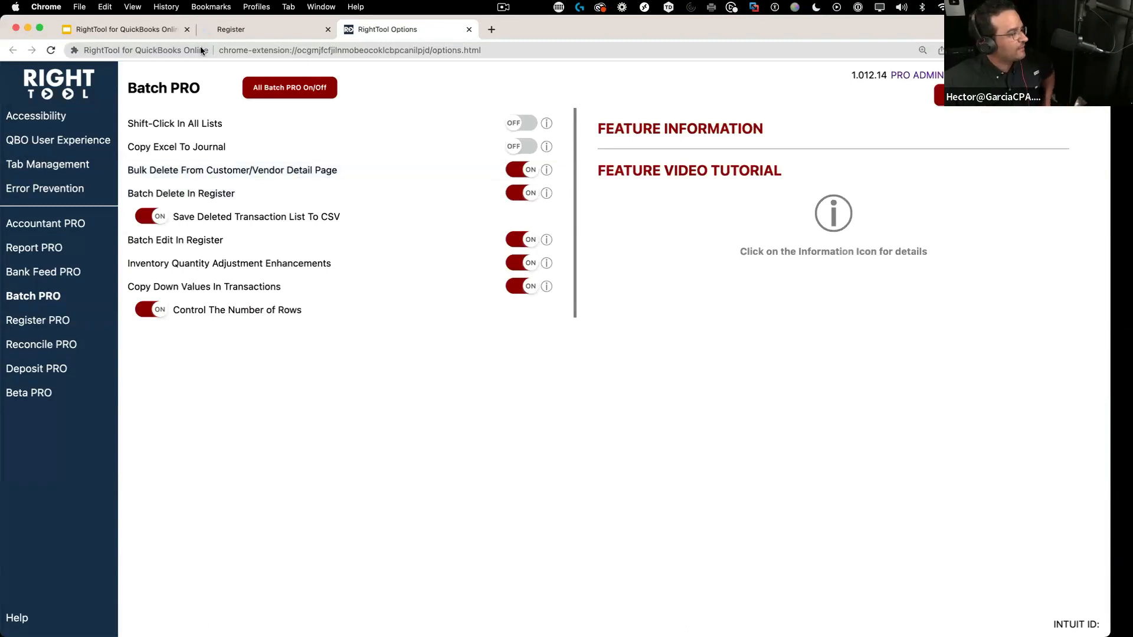
Return to the bank register and batch delete all transactions in TEST REGISTER, including those linked to others.
left_click(254, 29)
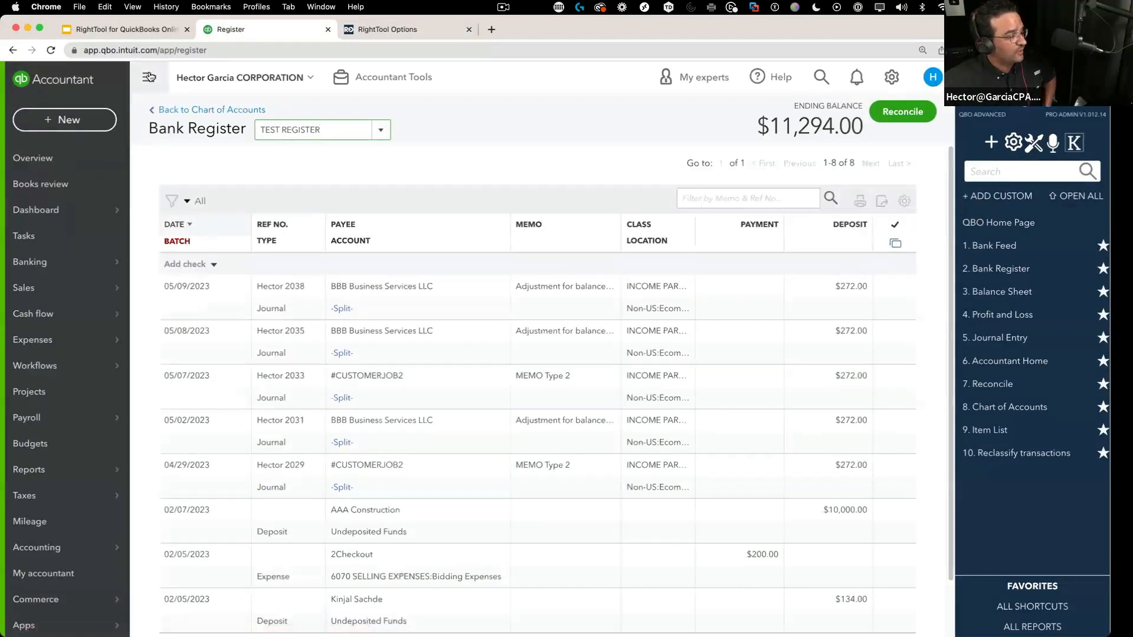
left_click(149, 77)
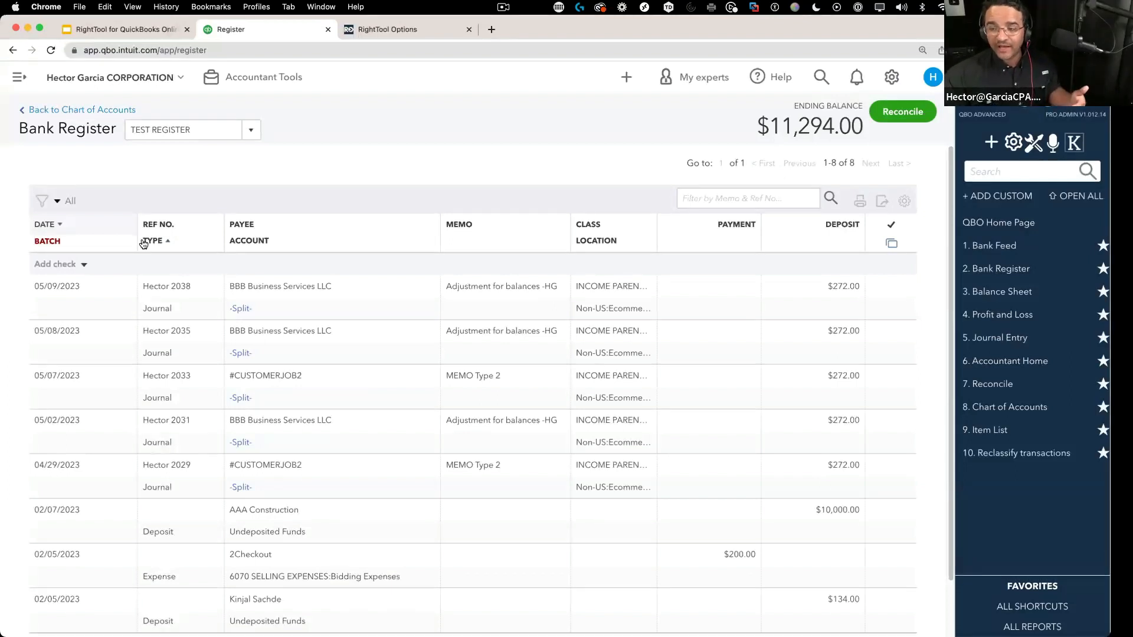
left_click(44, 242)
left_click(41, 316)
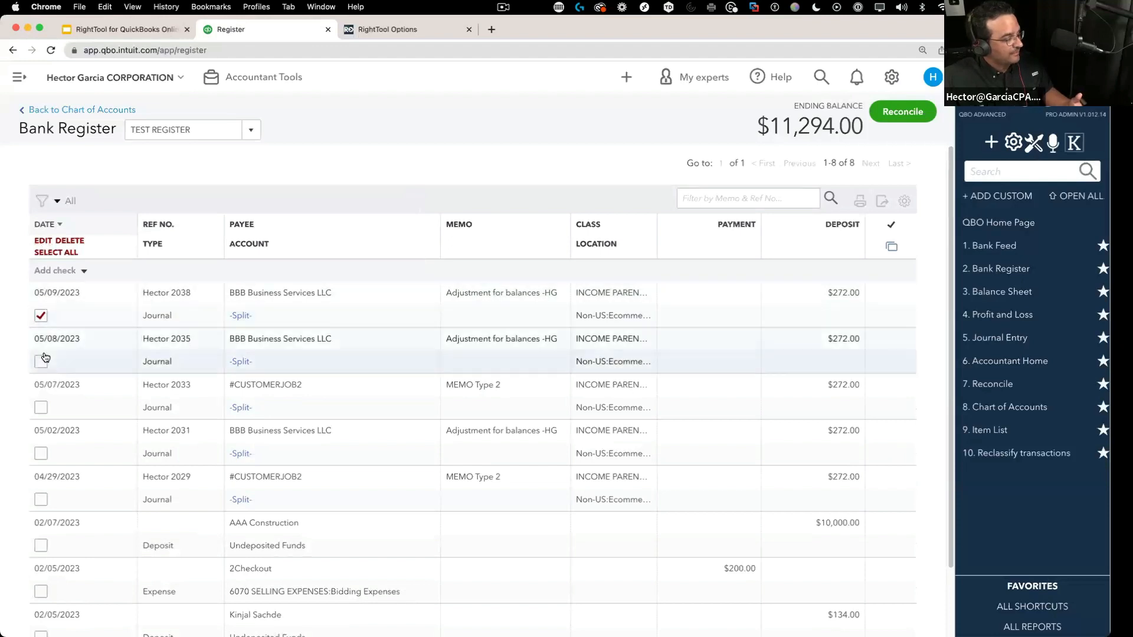
left_click(41, 361)
left_click(41, 407)
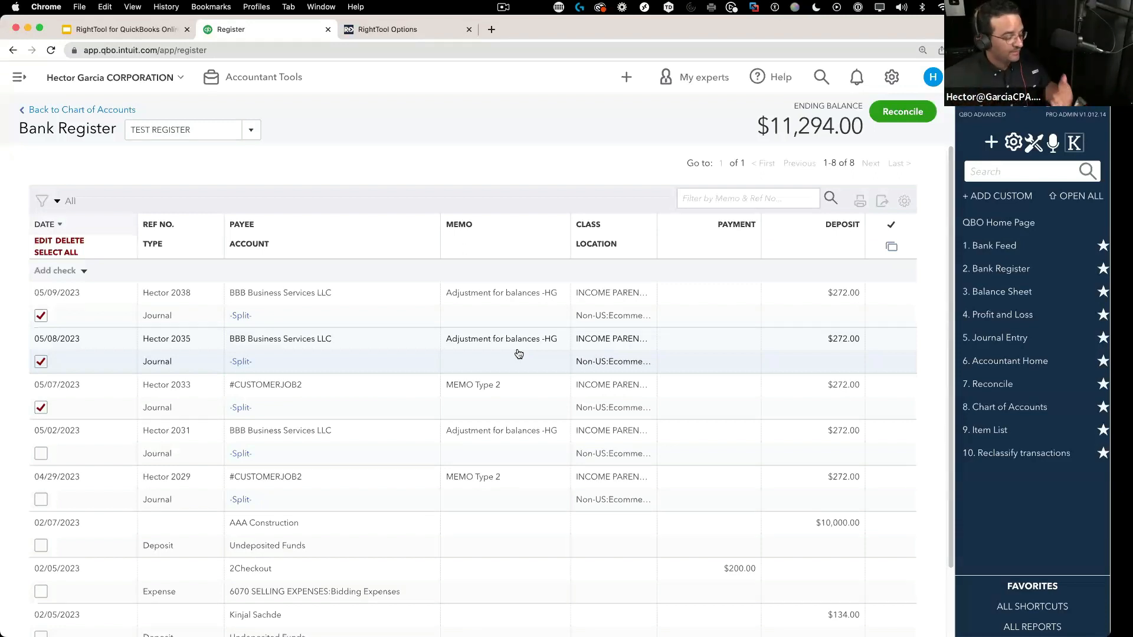
left_click(56, 253)
scroll(548, 420, "down", 2)
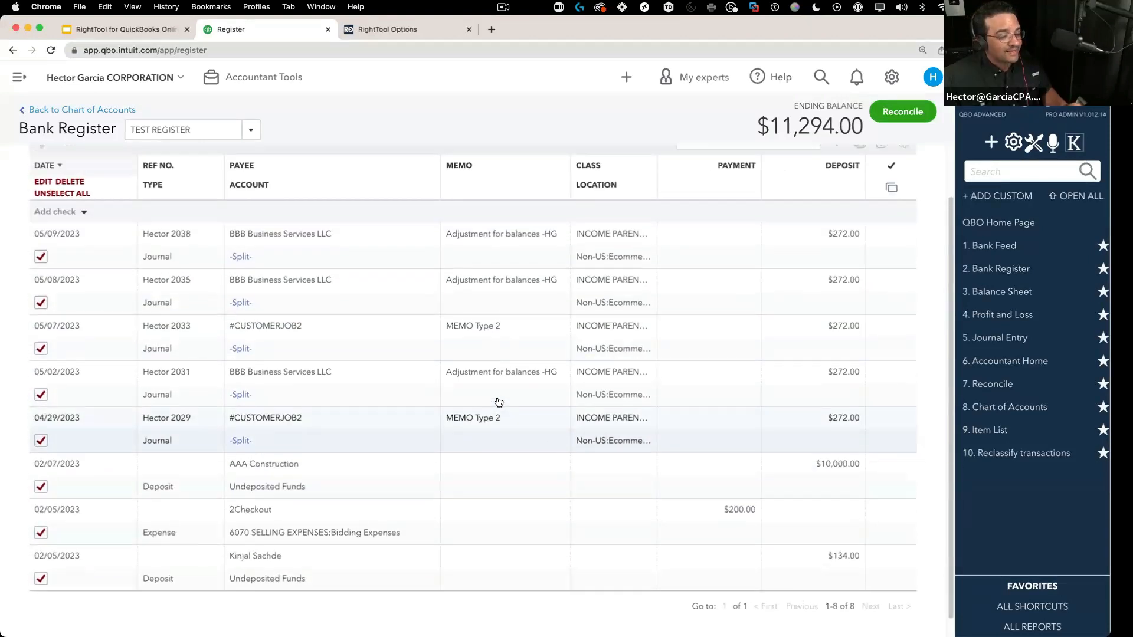
scroll(500, 402, "up", 2)
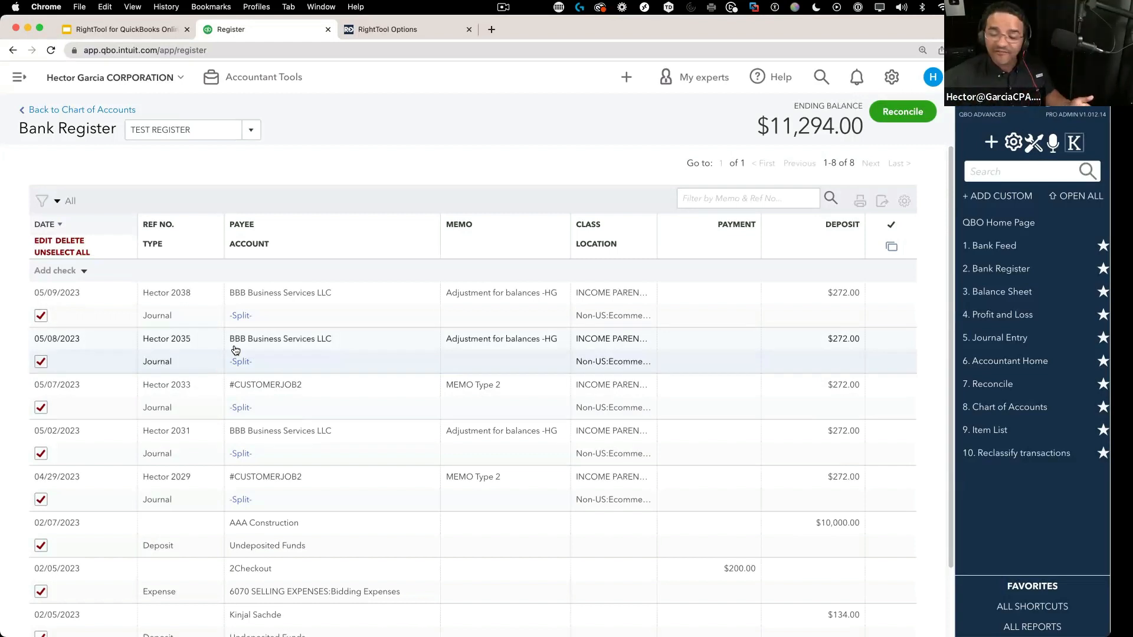
left_click(75, 245)
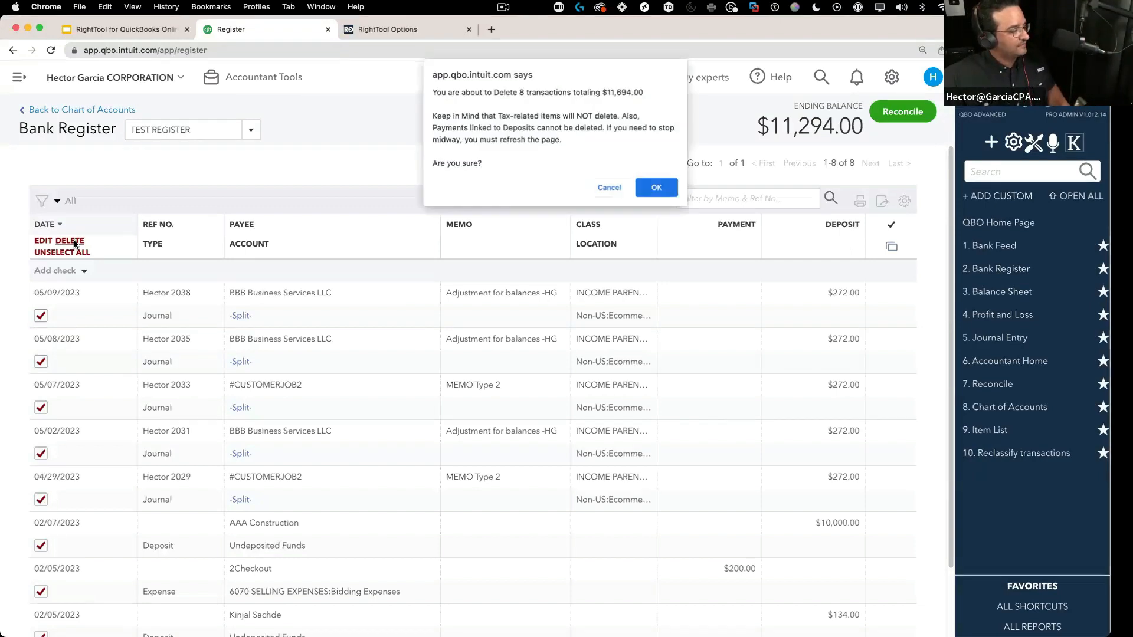
left_click(655, 187)
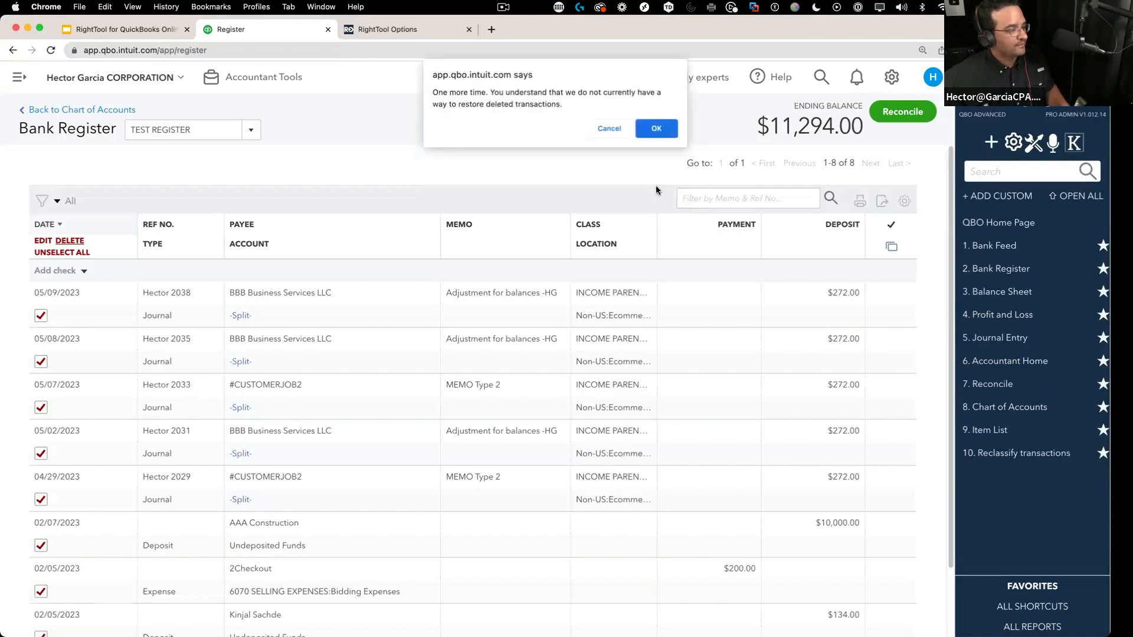
left_click(652, 131)
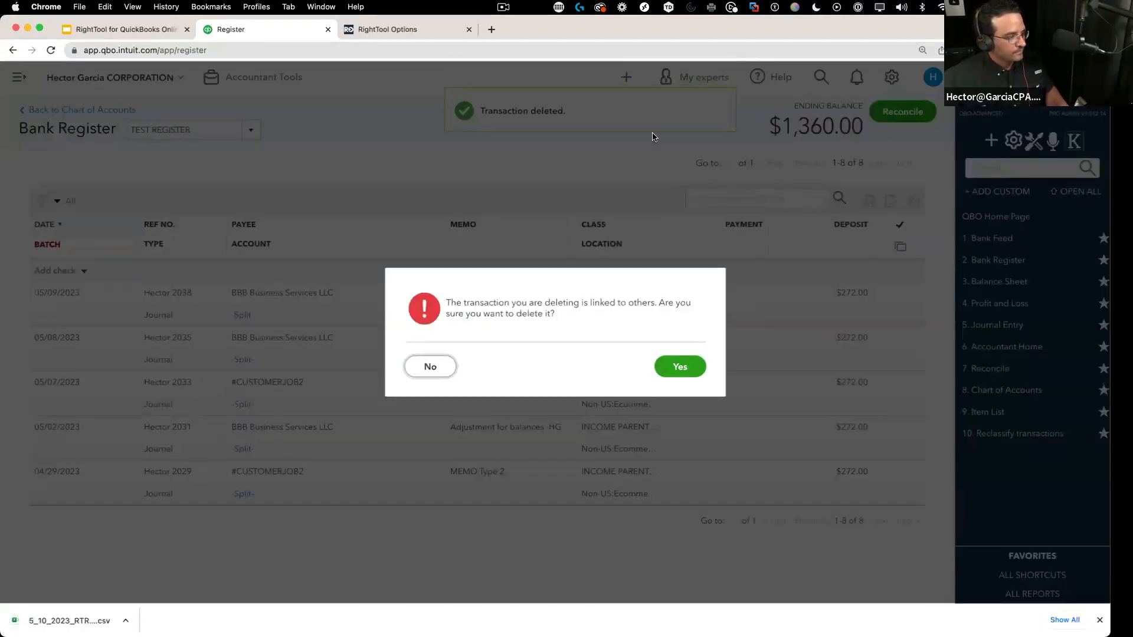
left_click(687, 367)
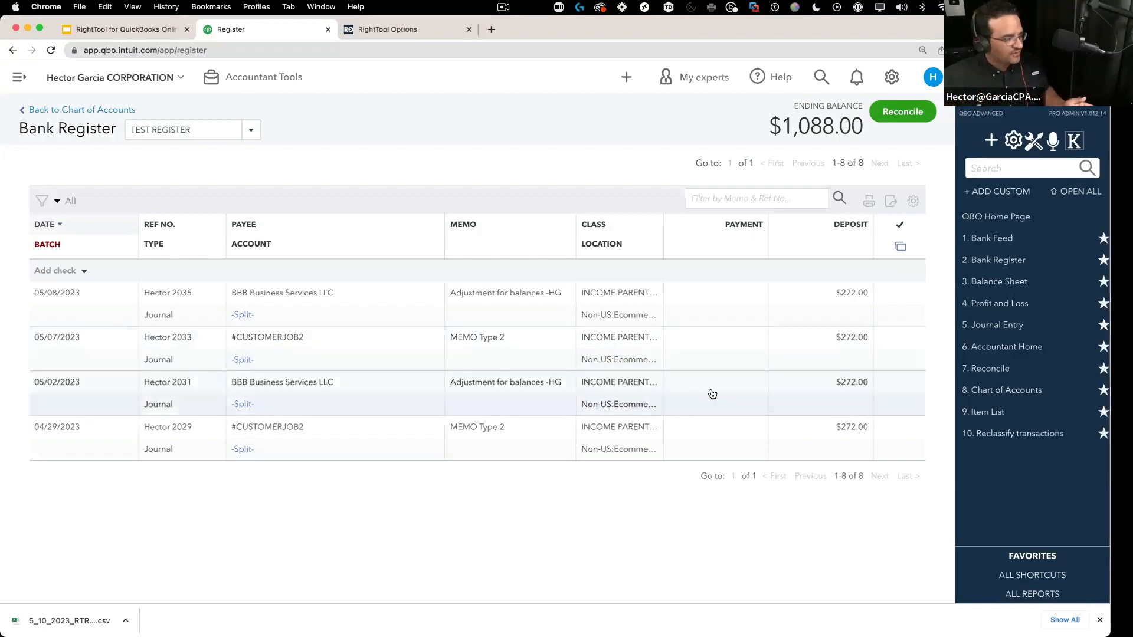
Batch delete all the journal entries still left in TEST REGISTER, accepting the deletion of linked transactions.
left_click(47, 244)
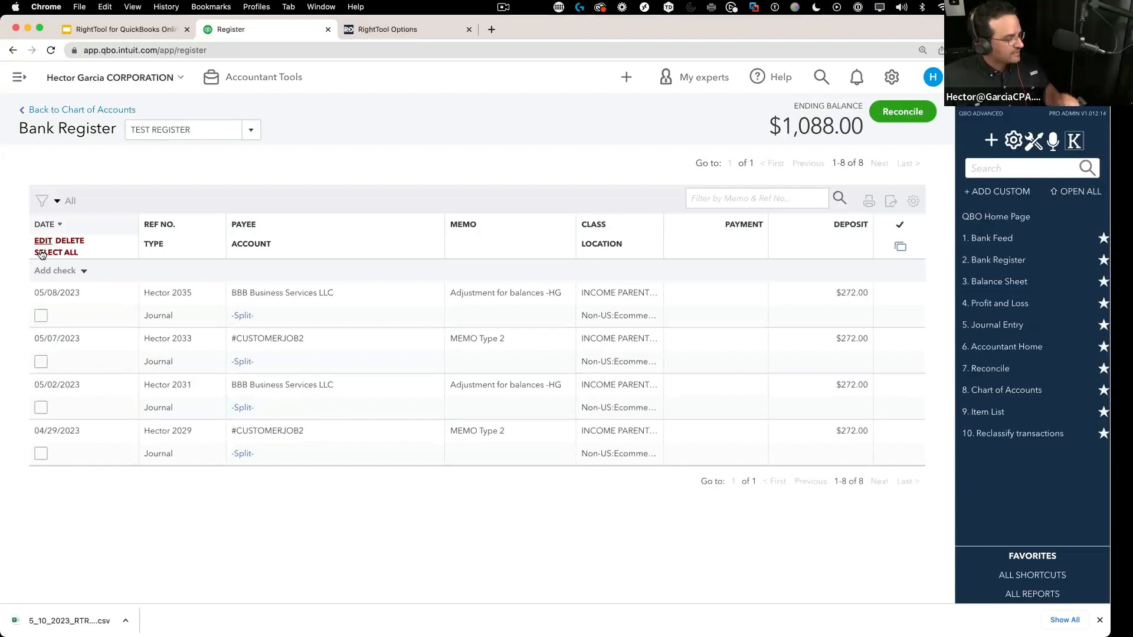
left_click(46, 252)
left_click(66, 241)
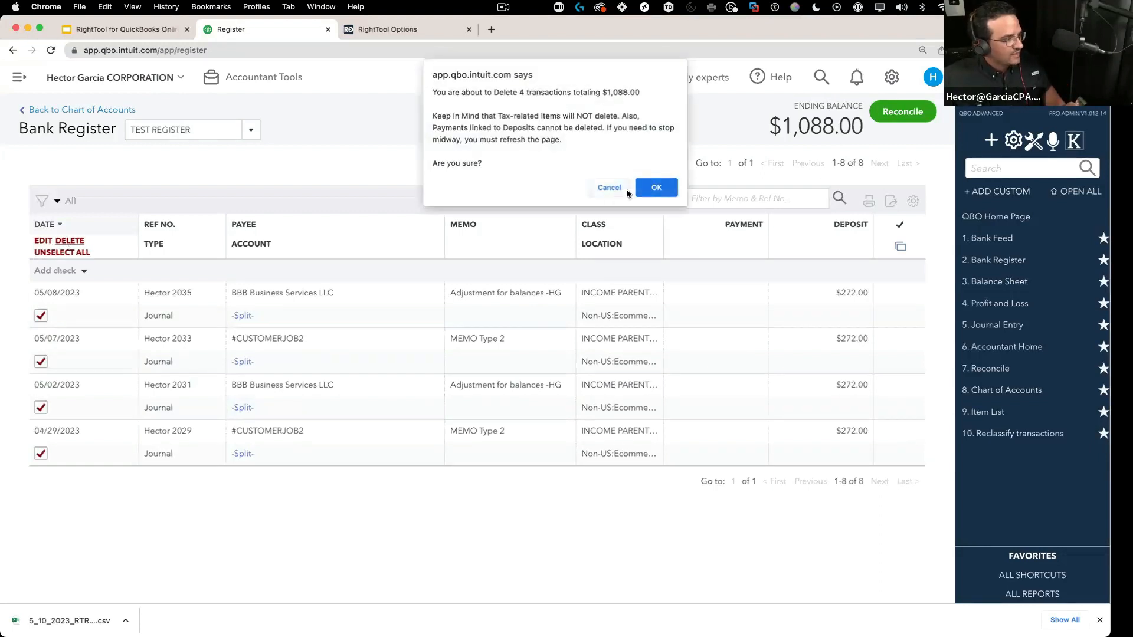
left_click(652, 187)
left_click(650, 126)
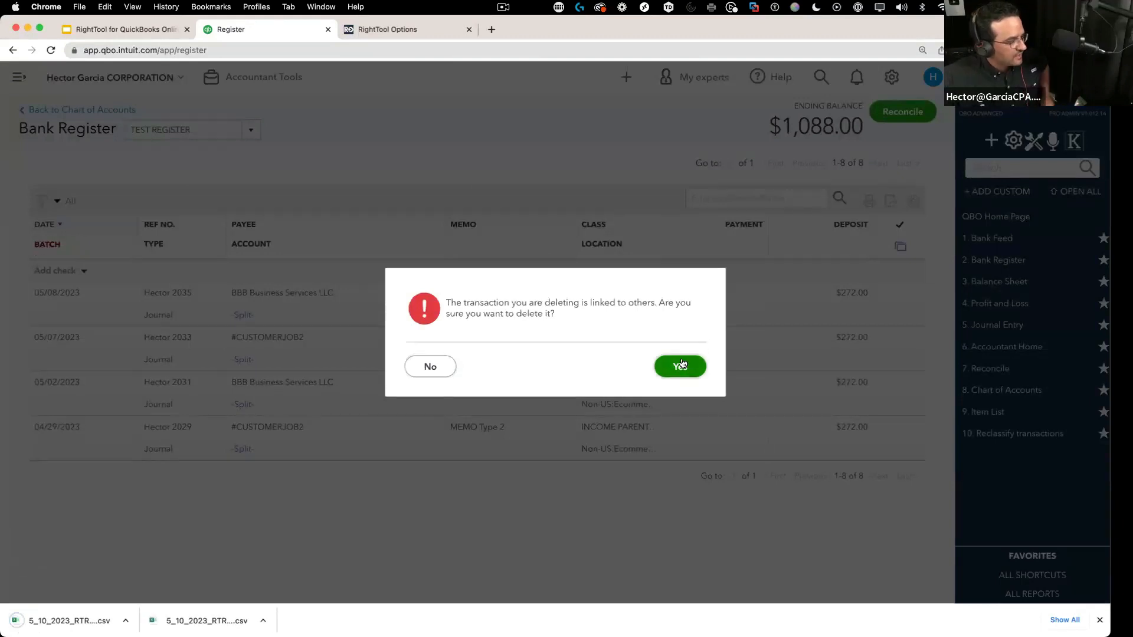
left_click(680, 365)
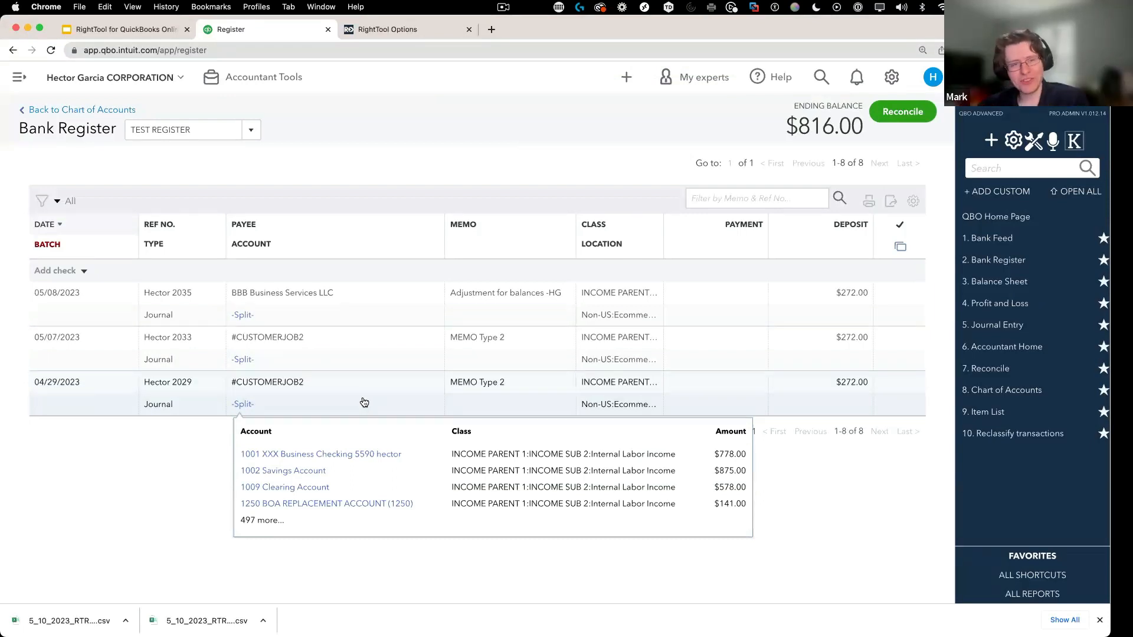
Switch the bank register to the Chase8208 account and sort its transactions by type.
left_click(249, 133)
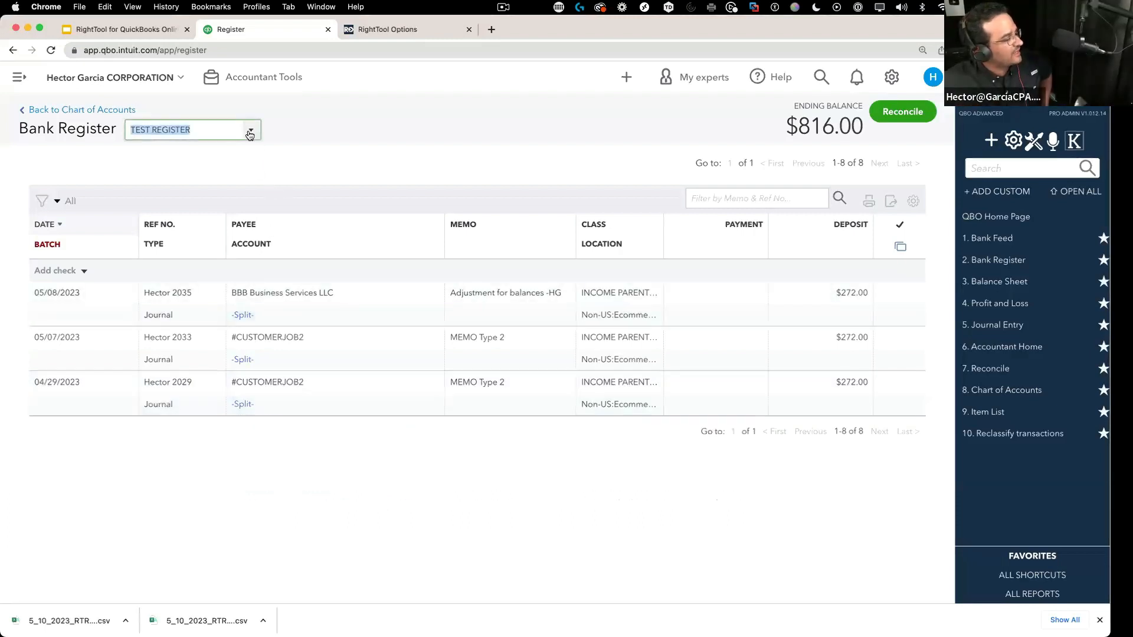
scroll(251, 227, "up", 3)
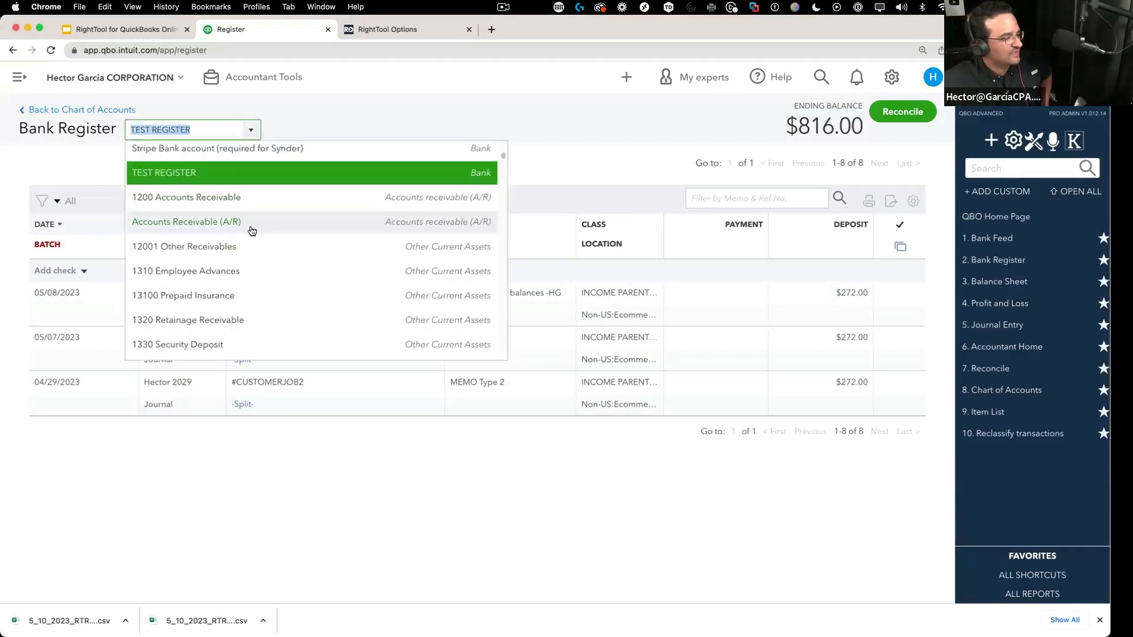
scroll(254, 242, "up", 5)
scroll(262, 254, "down", 10)
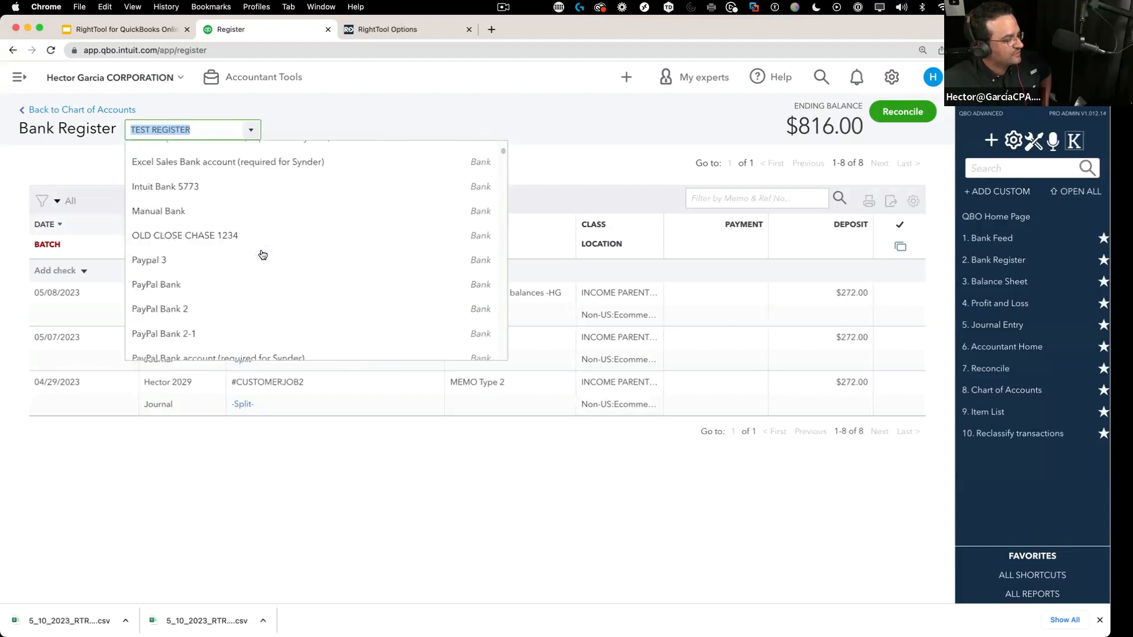
scroll(231, 267, "up", 4)
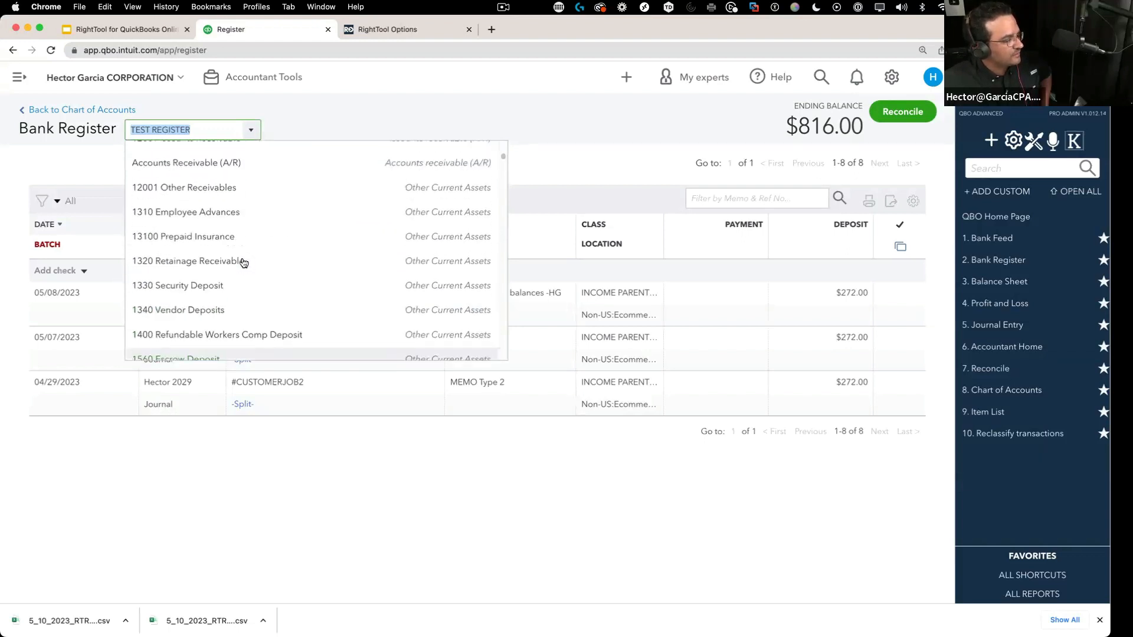
scroll(239, 262, "up", 10)
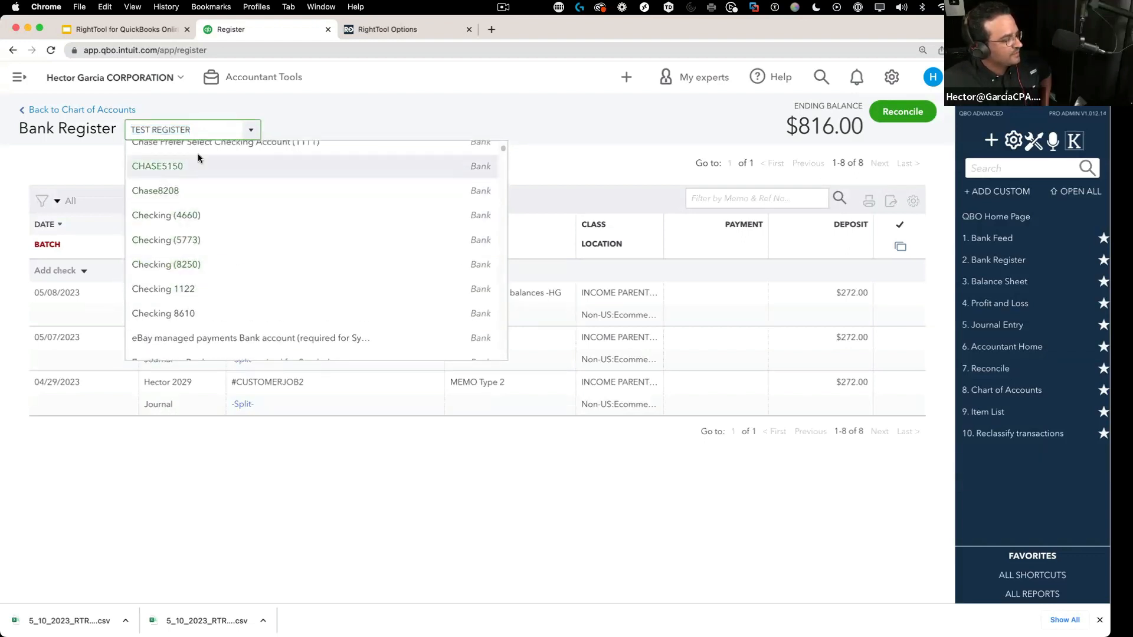
left_click(198, 158)
left_click(251, 130)
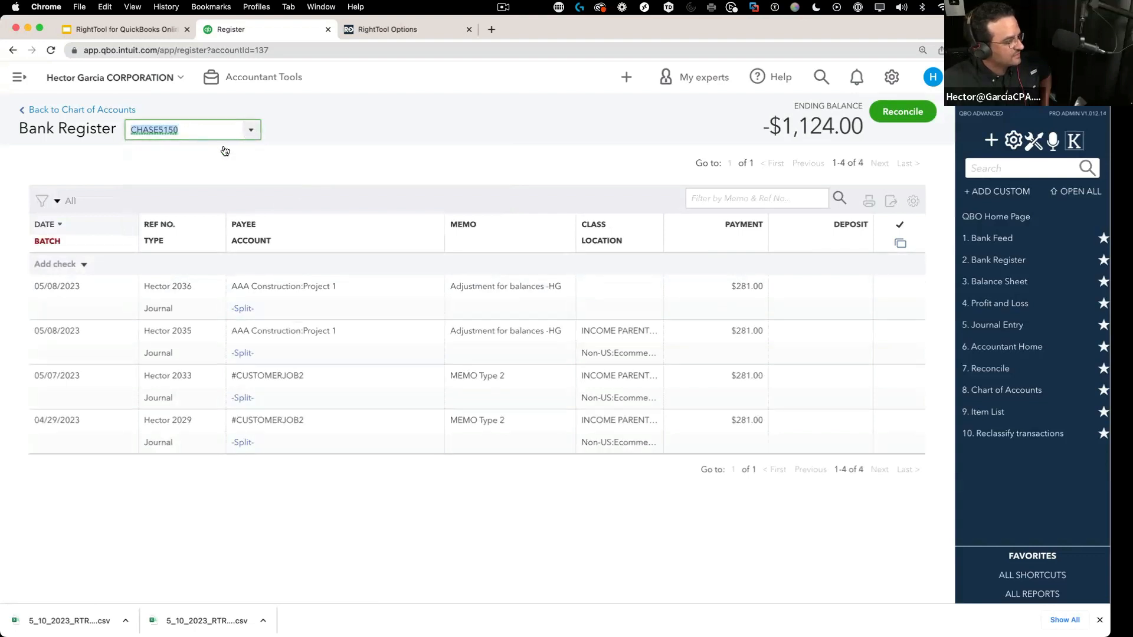
left_click(189, 177)
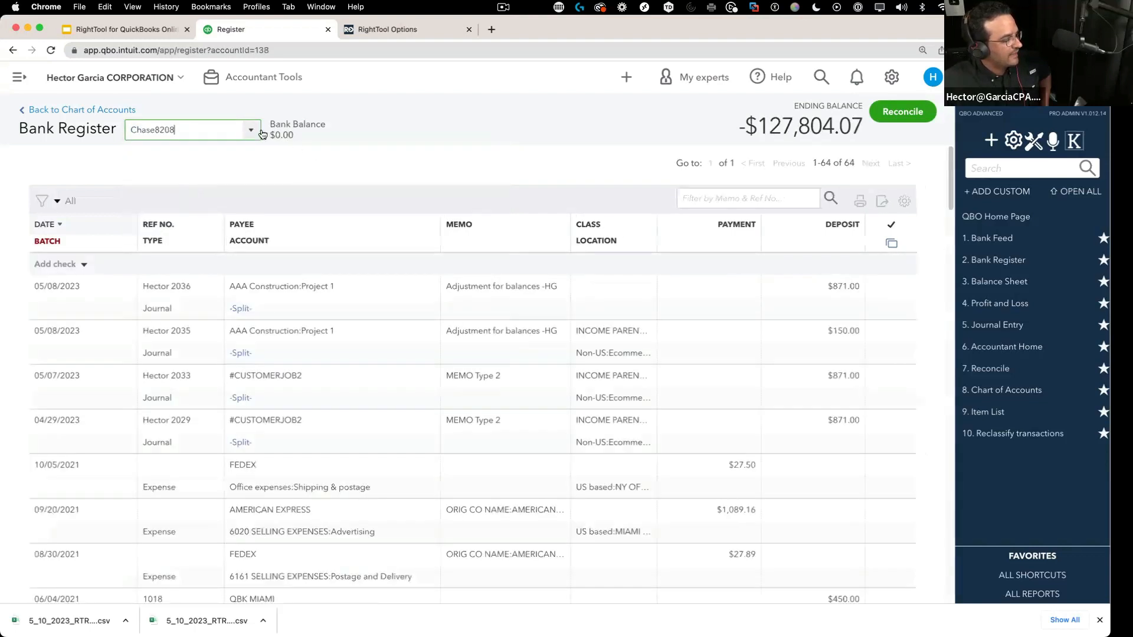
left_click(155, 241)
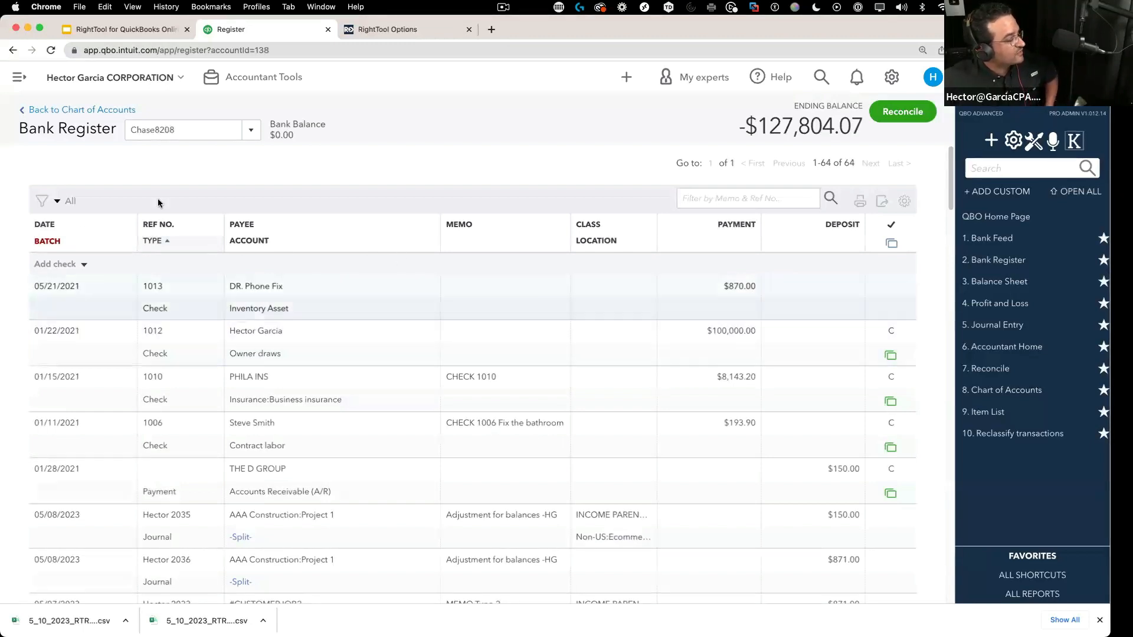
Batch delete the four checks, the THE D GROUP payment and six January 2021 transfers from the Chase8208 register, accepting the deletion of linked transactions.
left_click(46, 242)
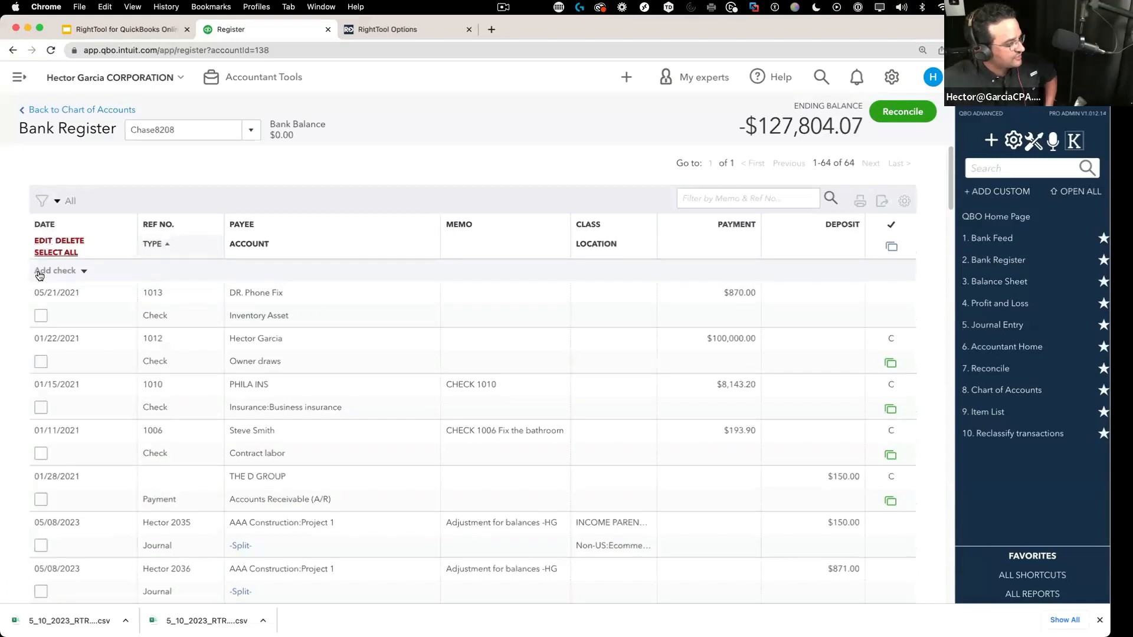
left_click(41, 316)
scroll(150, 393, "down", 4)
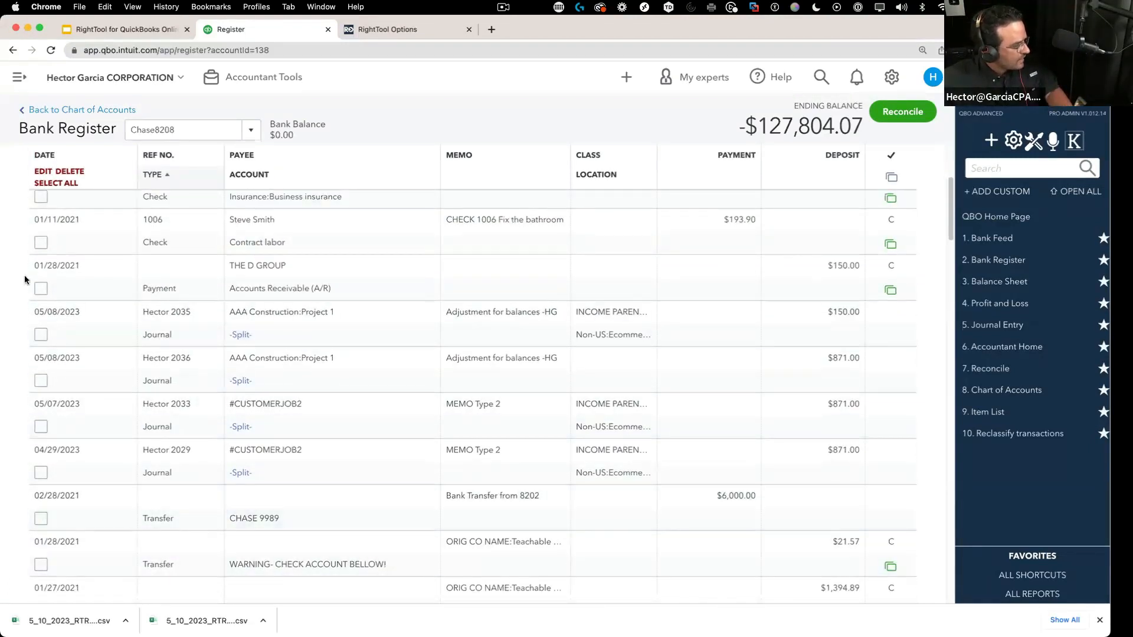
left_click(41, 288)
scroll(83, 463, "down", 2)
scroll(83, 463, "down", 4)
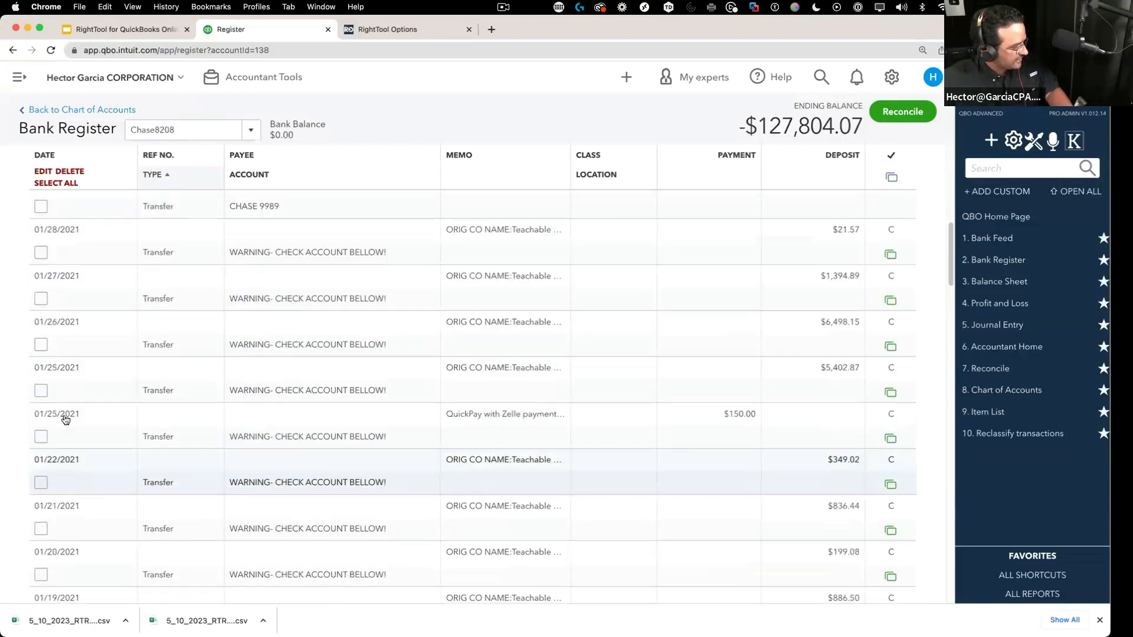
left_click(41, 298)
left_click(40, 253)
left_click(41, 344)
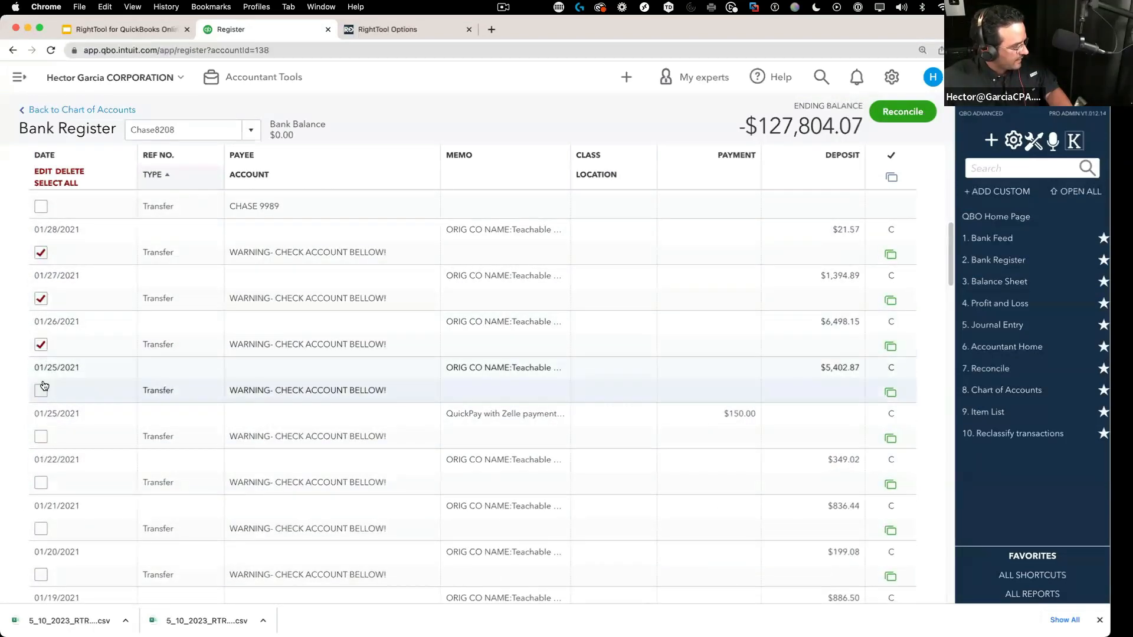
left_click(41, 386)
left_click(40, 480)
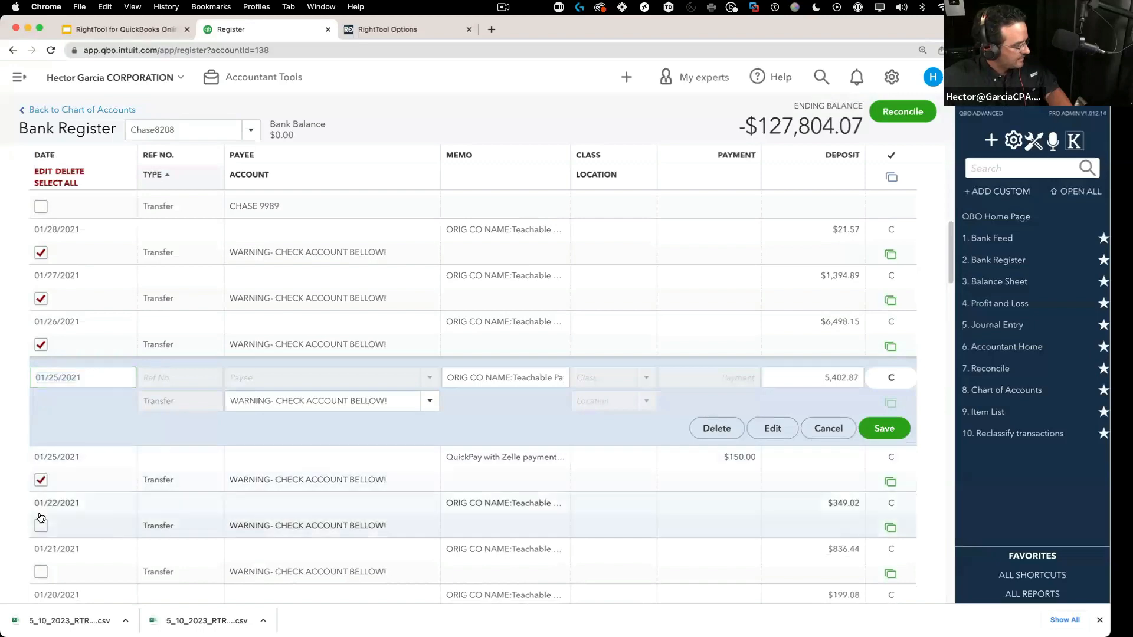
scroll(53, 401, "up", 10)
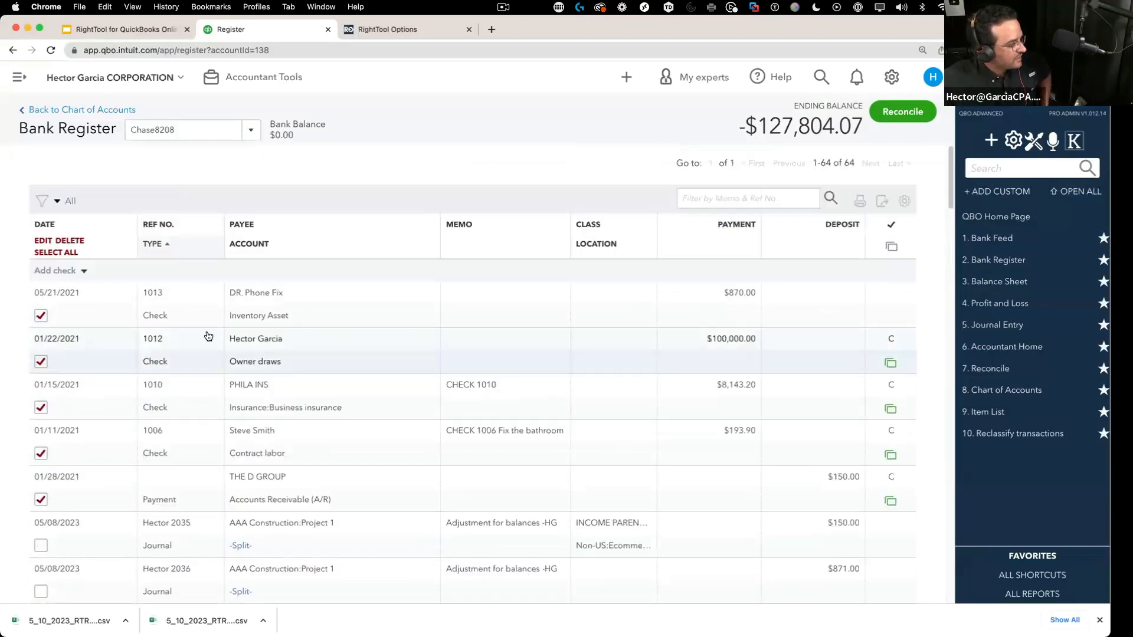
left_click(70, 242)
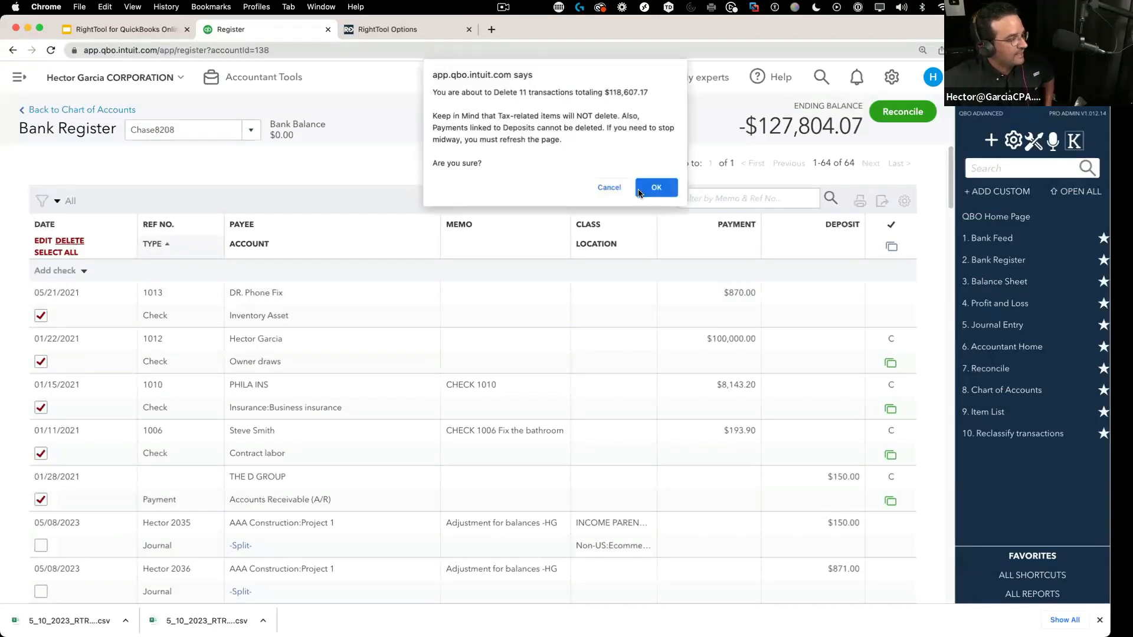
left_click(653, 187)
left_click(656, 129)
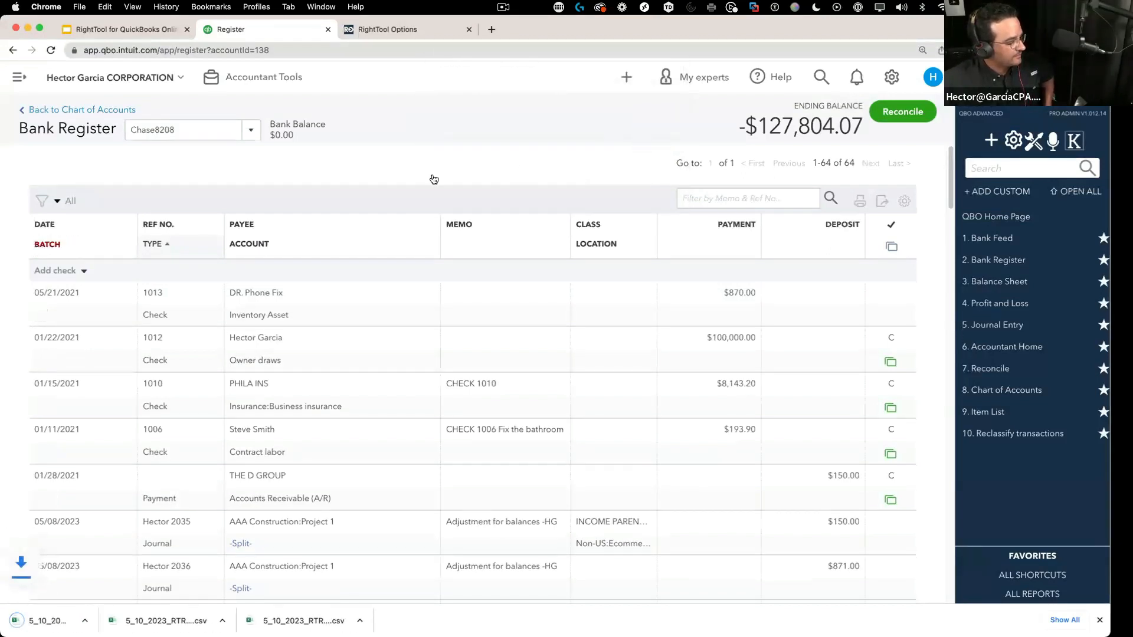
Open the newest RTRegisterDeleteLog CSV in Excel and autofit all its columns to review the deleted transactions.
scroll(433, 176, "down", 5)
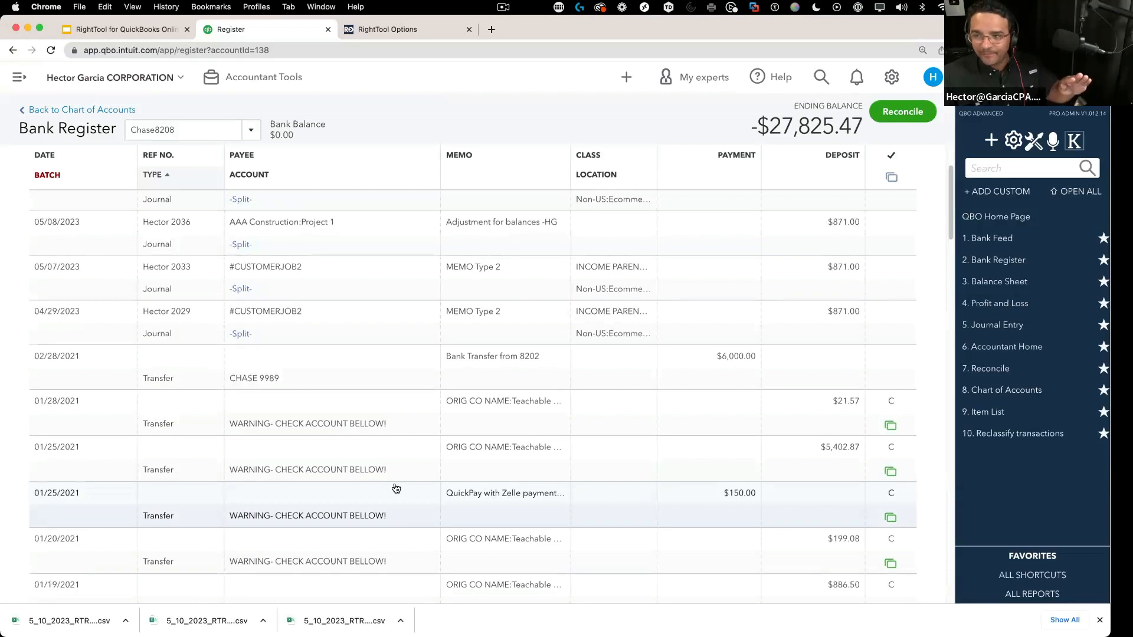
left_click(106, 622)
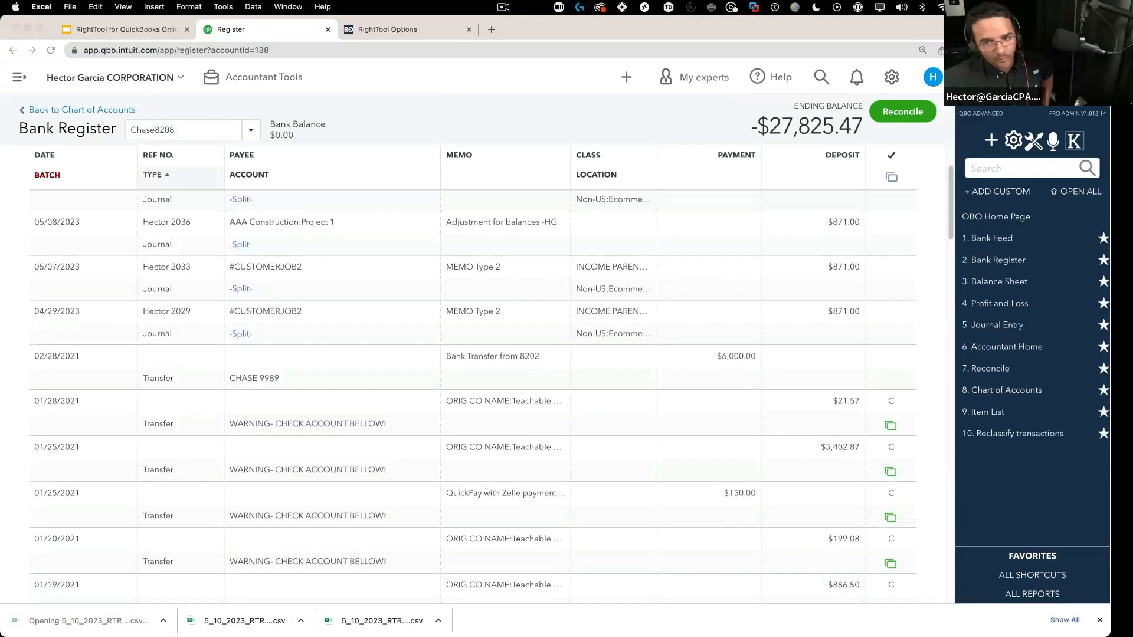
left_click(70, 621)
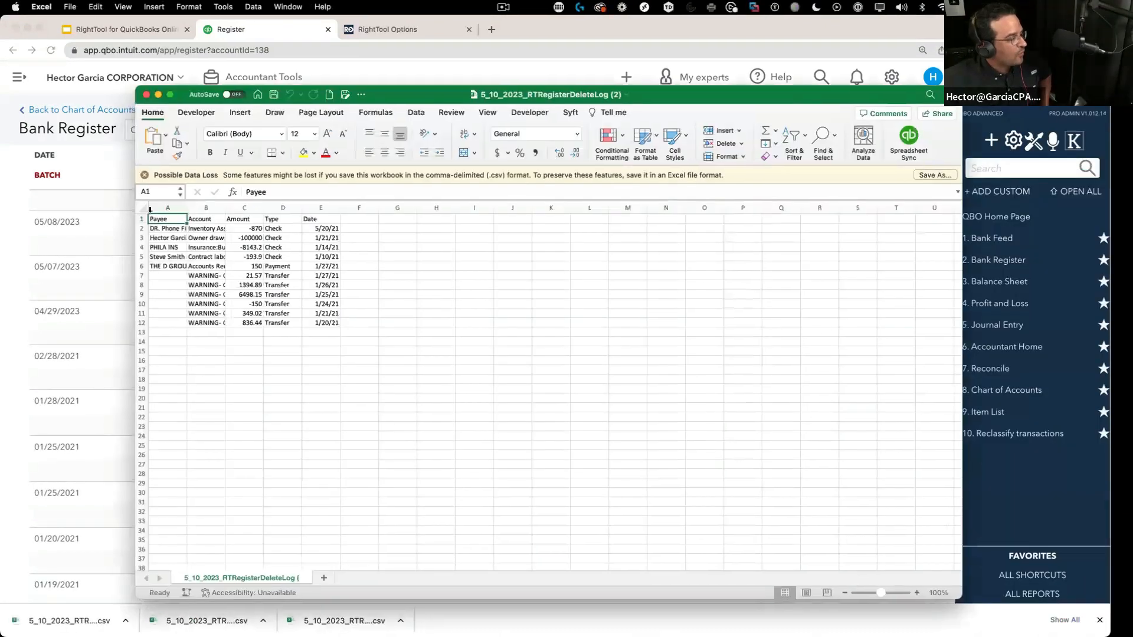
left_click(145, 208)
double_click(187, 208)
left_click(327, 314)
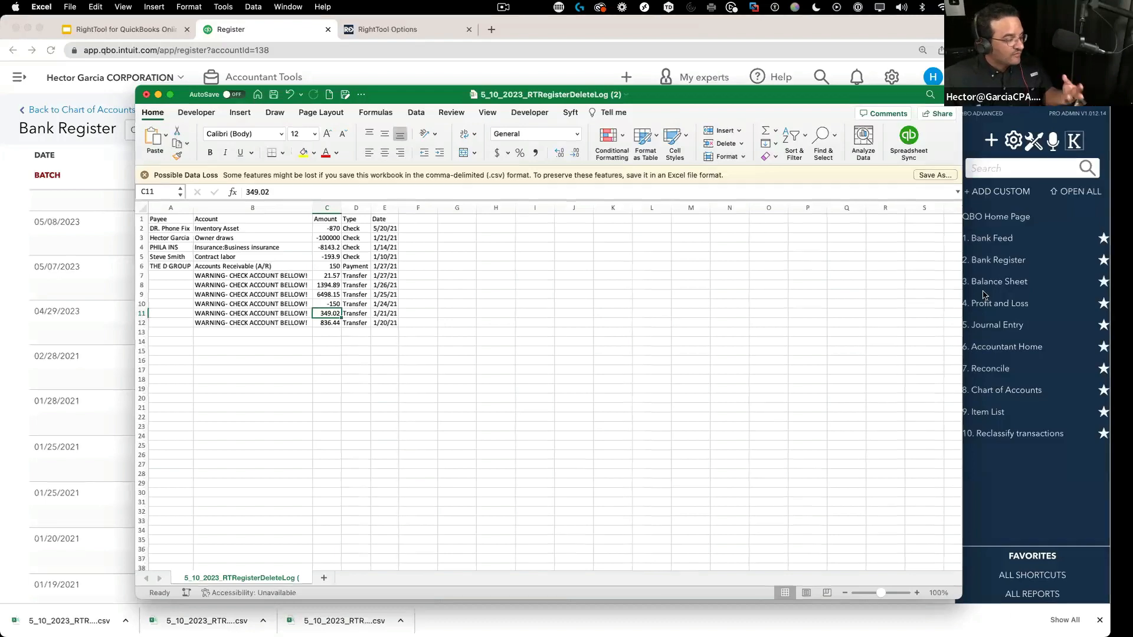
left_click(294, 352)
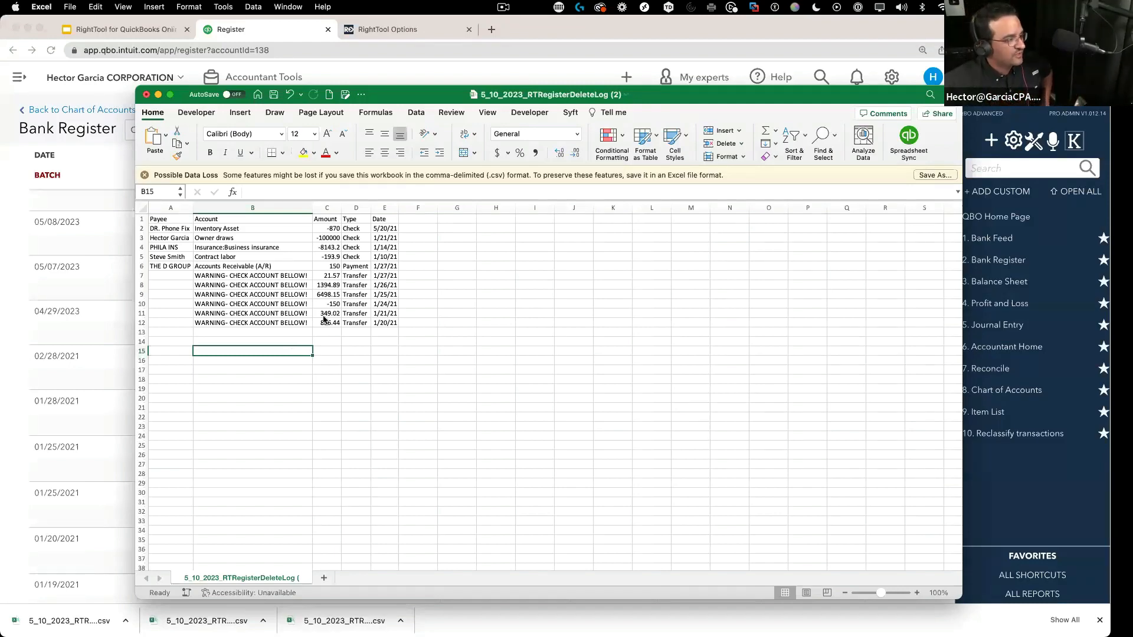
Move the delete log window to a clear view of the list and close the file without saving changes.
left_click_drag(437, 88, 396, 96)
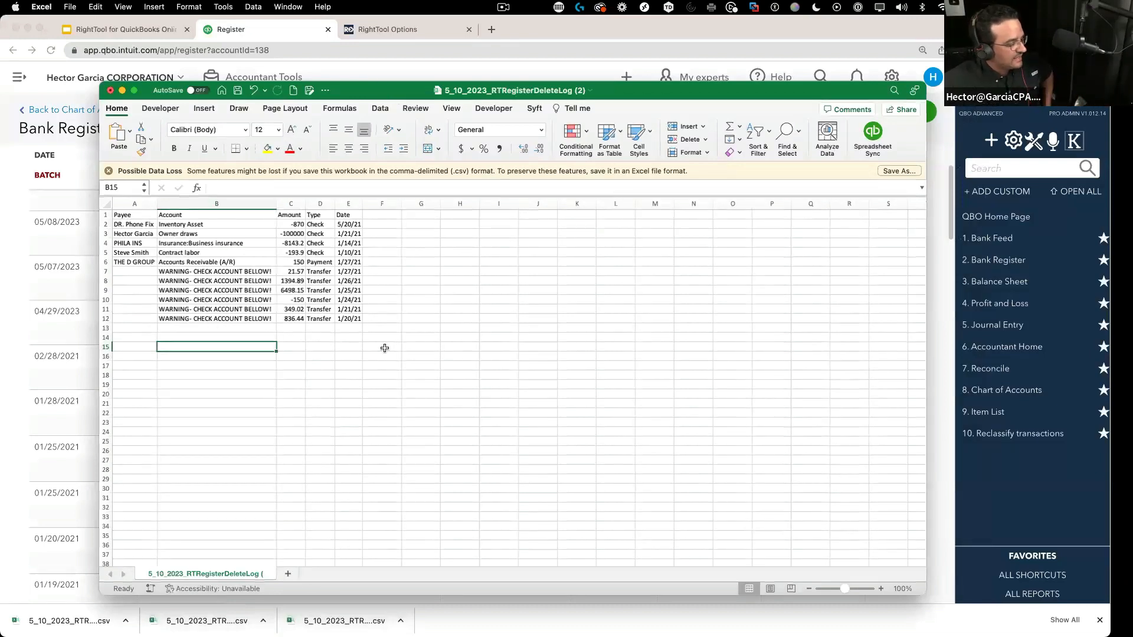
left_click_drag(345, 96, 379, 114)
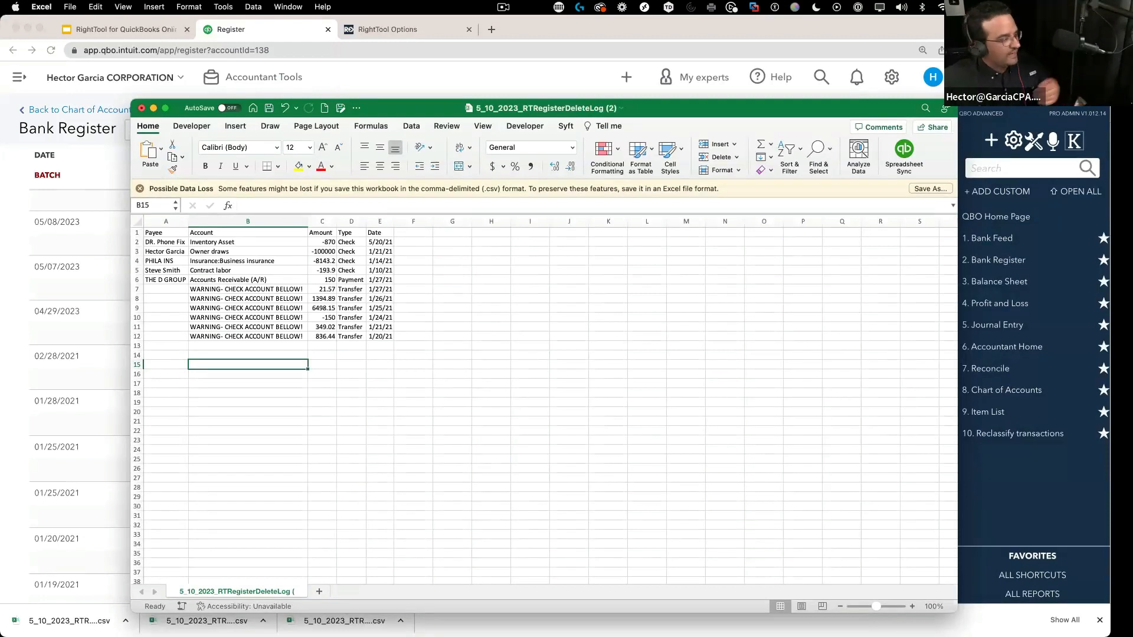
left_click(441, 419)
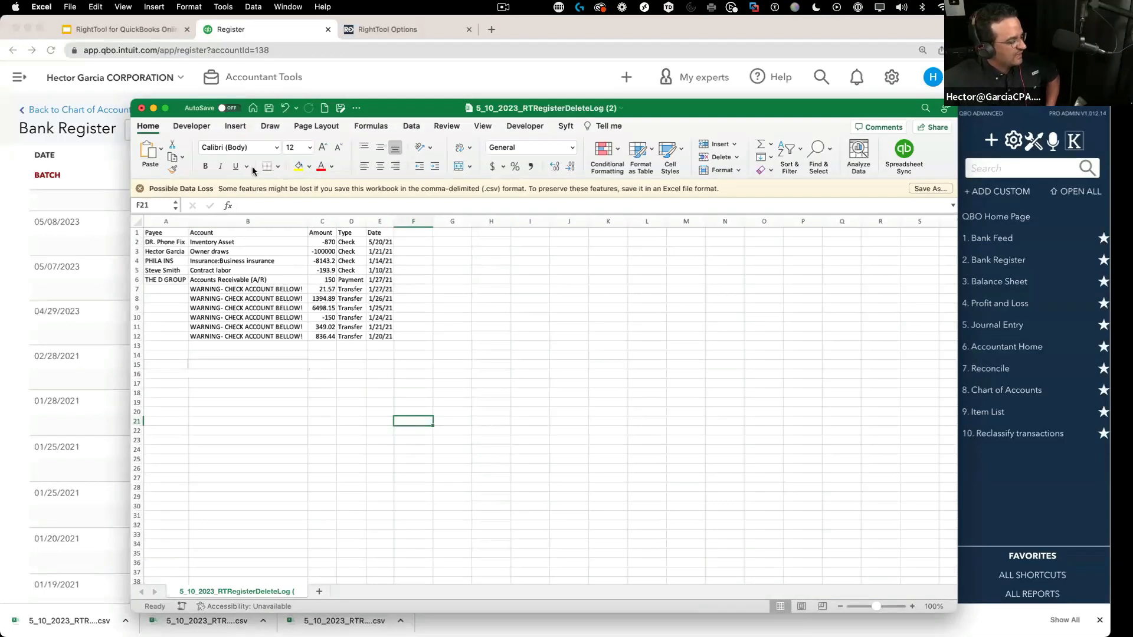
left_click_drag(419, 118, 421, 100)
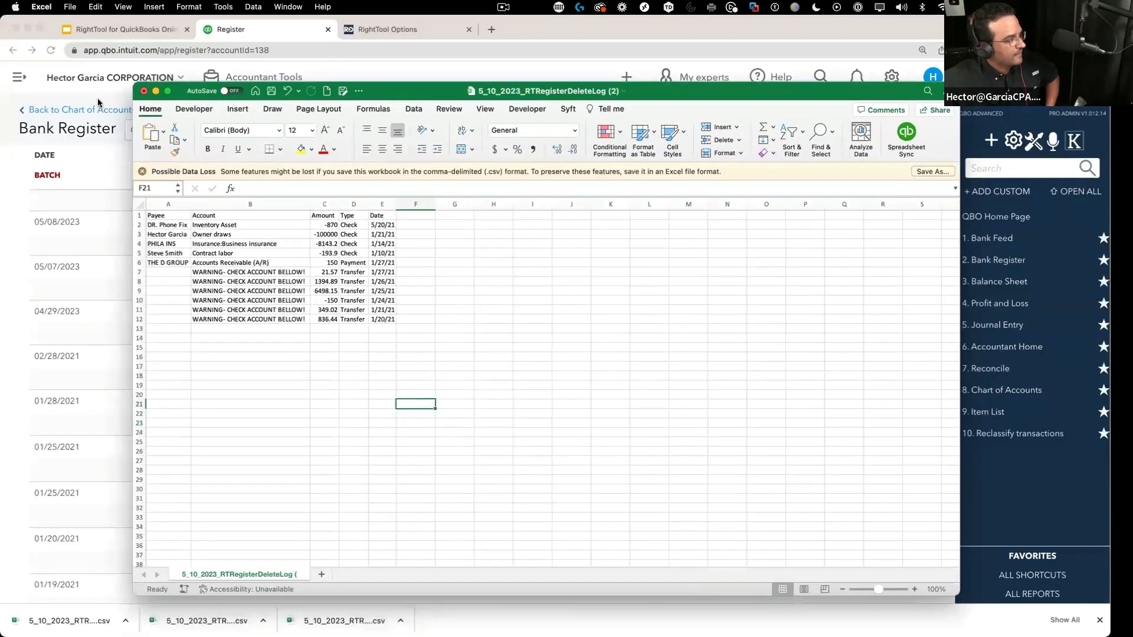
key("super+w")
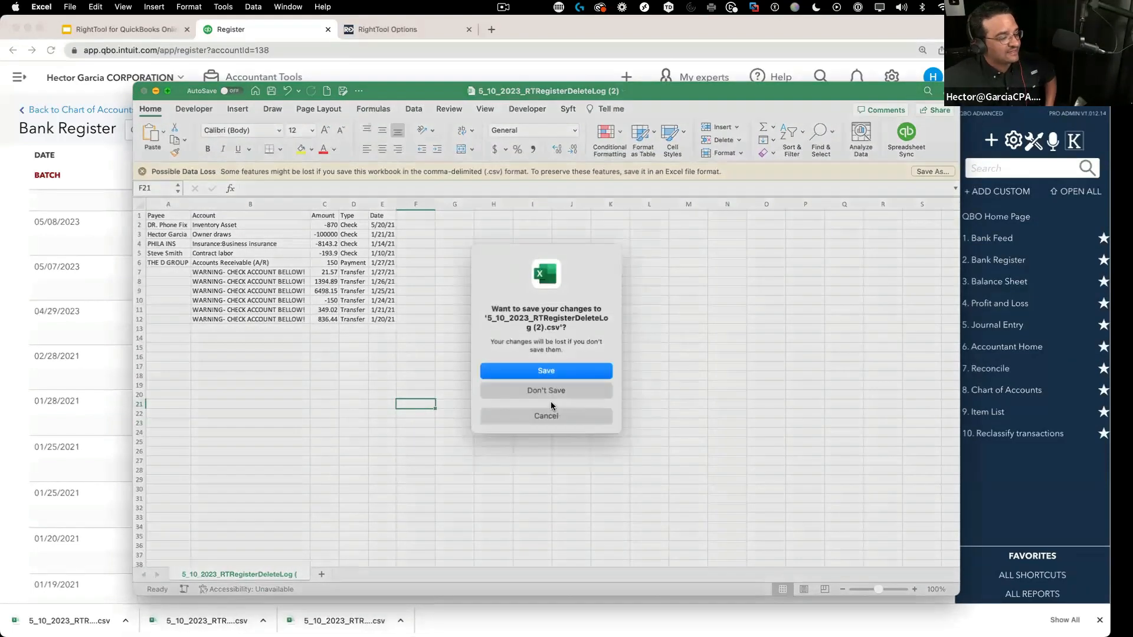
left_click(547, 389)
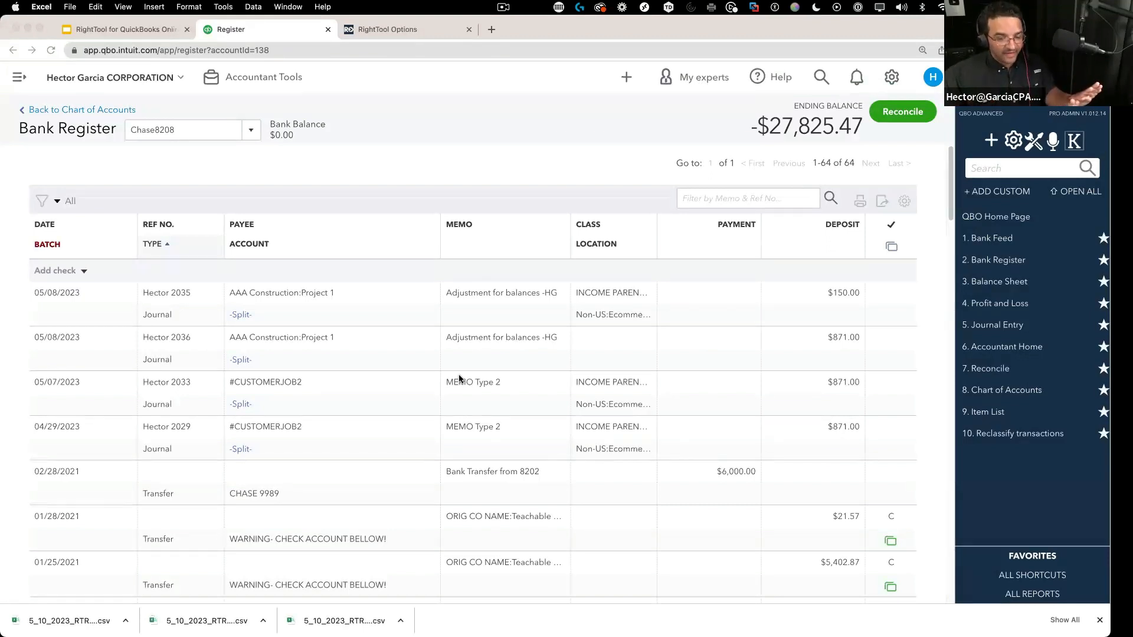
With batch mode on in the Chase8208 register, reverse the sort by type and widen the Memo column.
left_click(47, 247)
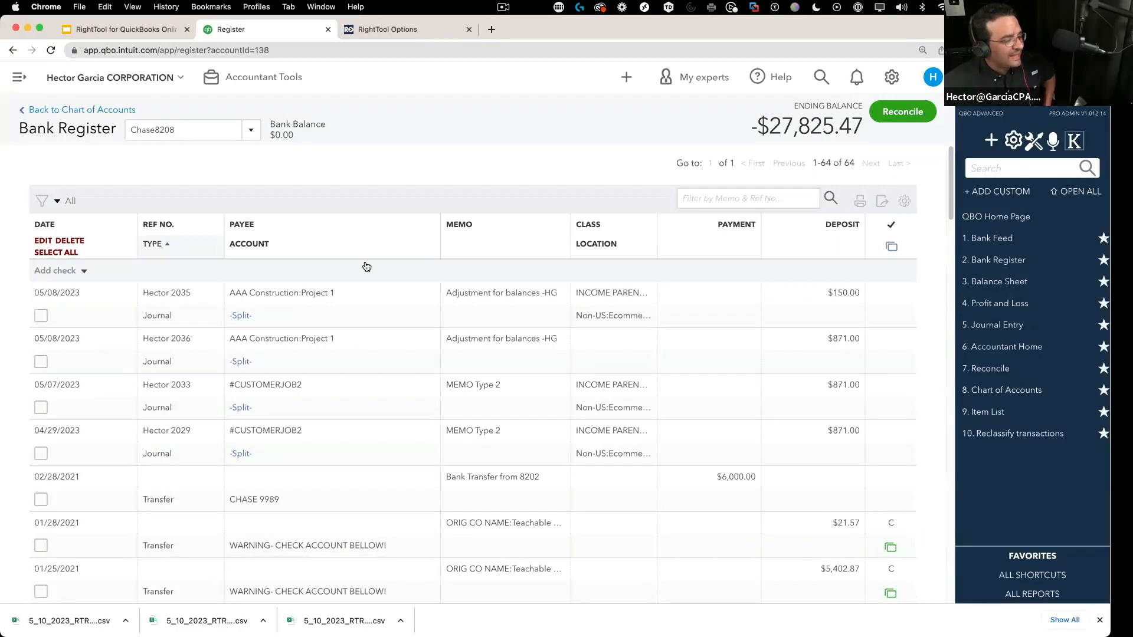
left_click(162, 244)
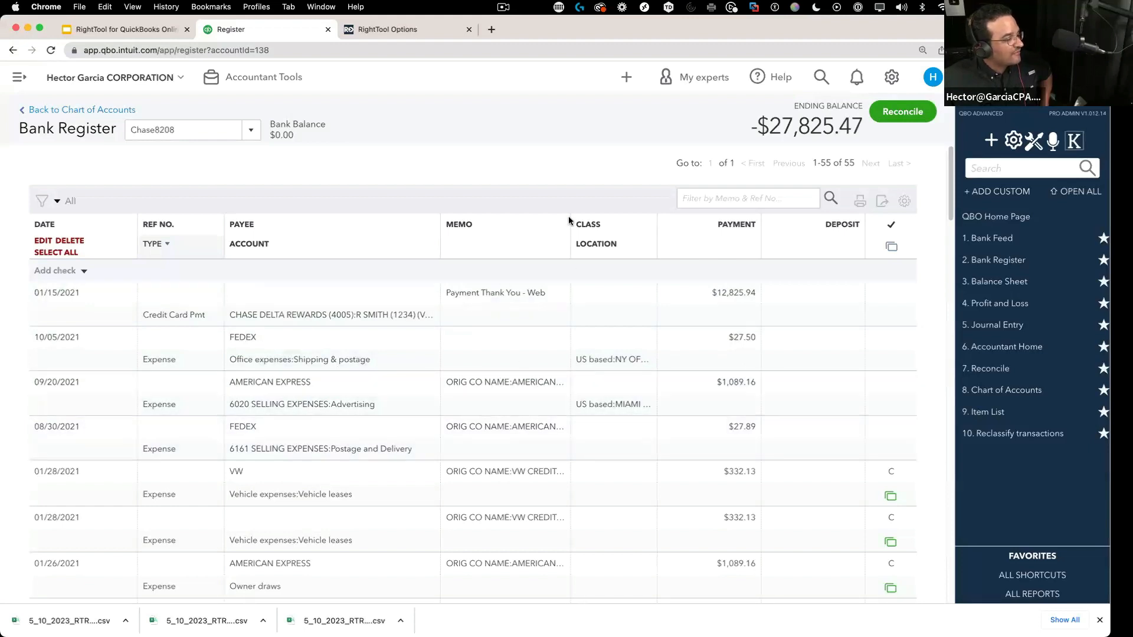
left_click_drag(569, 221, 670, 211)
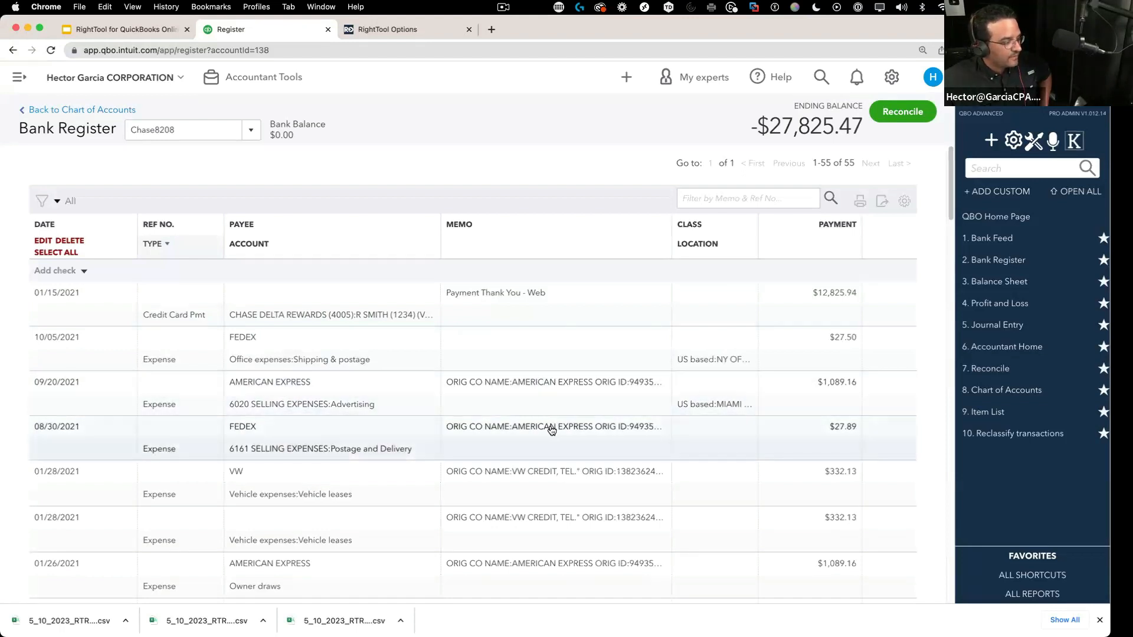
scroll(386, 508, "down", 1)
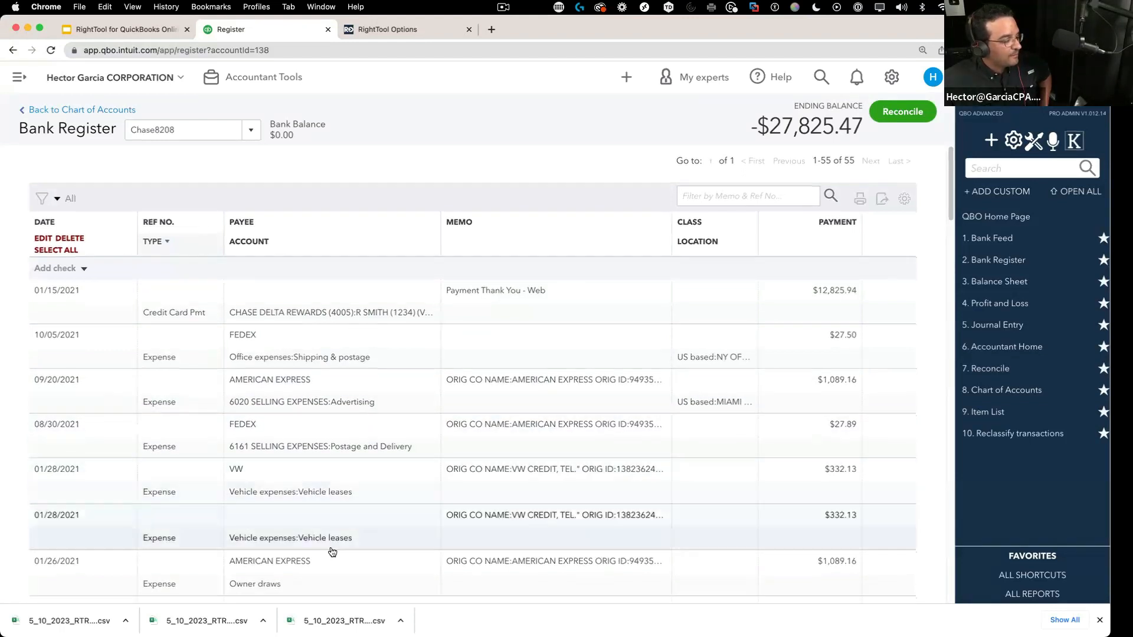
scroll(333, 551, "down", 3)
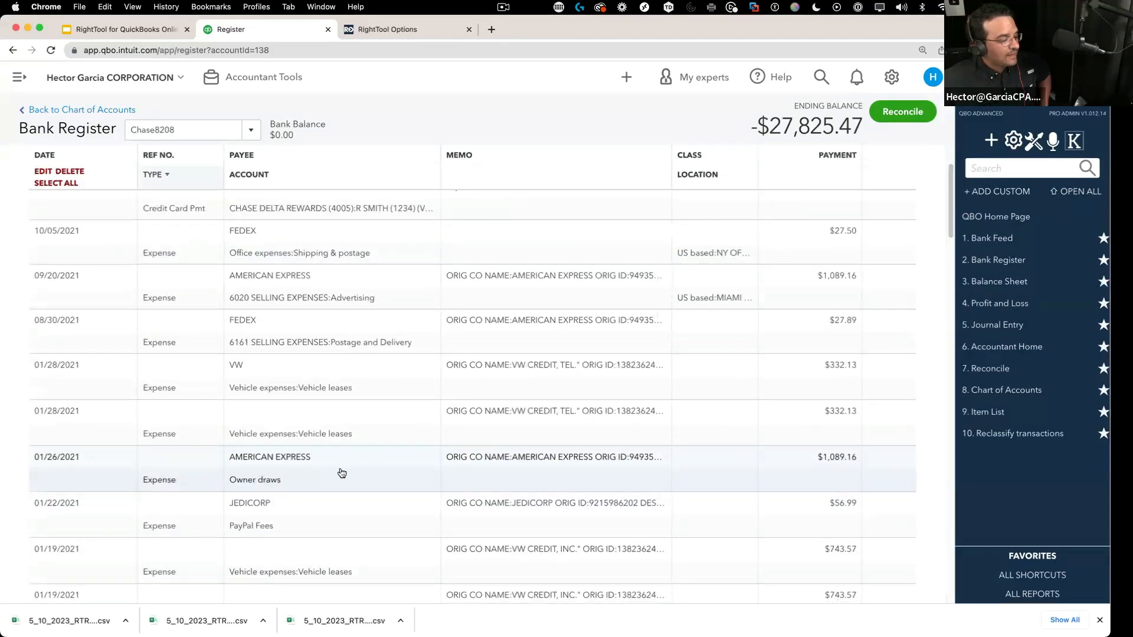
scroll(460, 495, "up", 1)
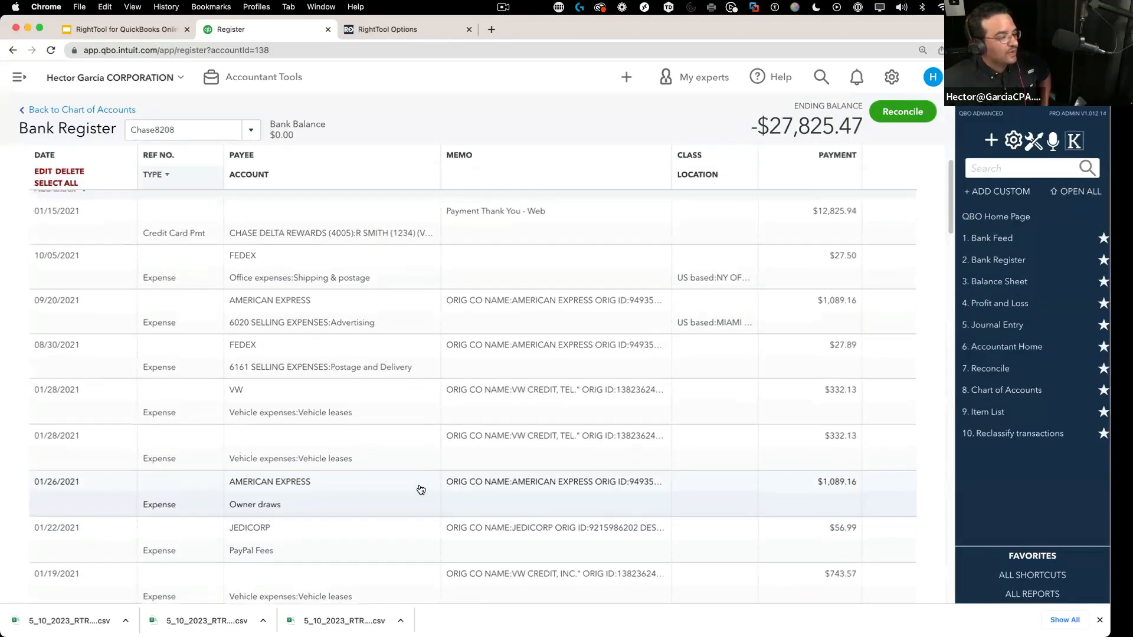
scroll(421, 490, "up", 1)
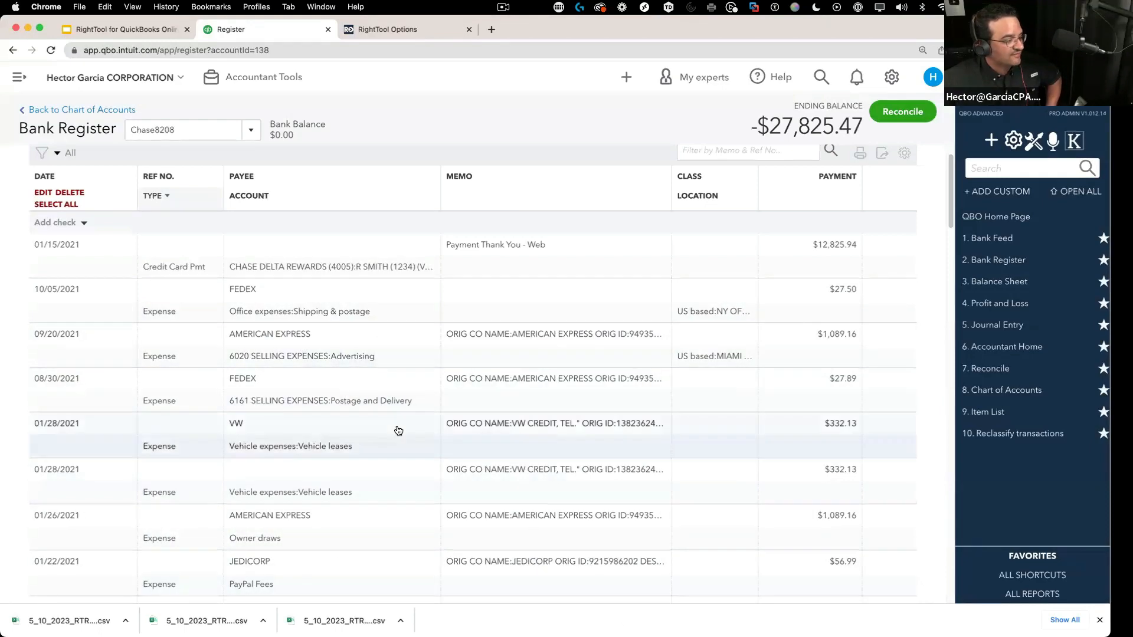
Start a batch edit limited to the Payee and Memo fields, with Append To Current Memo enabled.
left_click(43, 193)
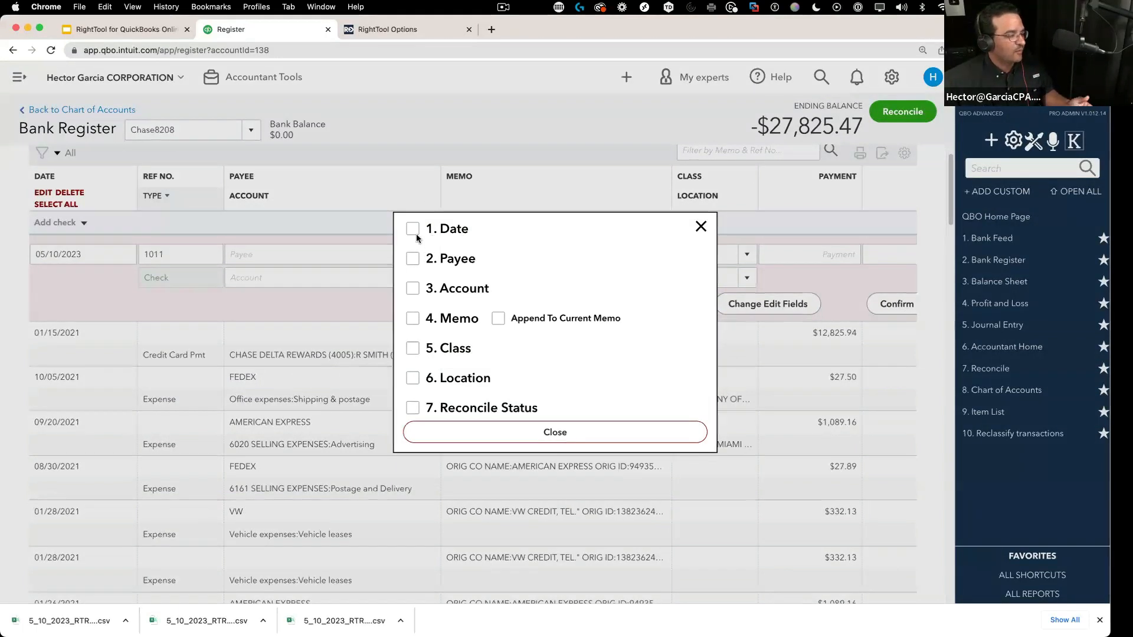
left_click(412, 260)
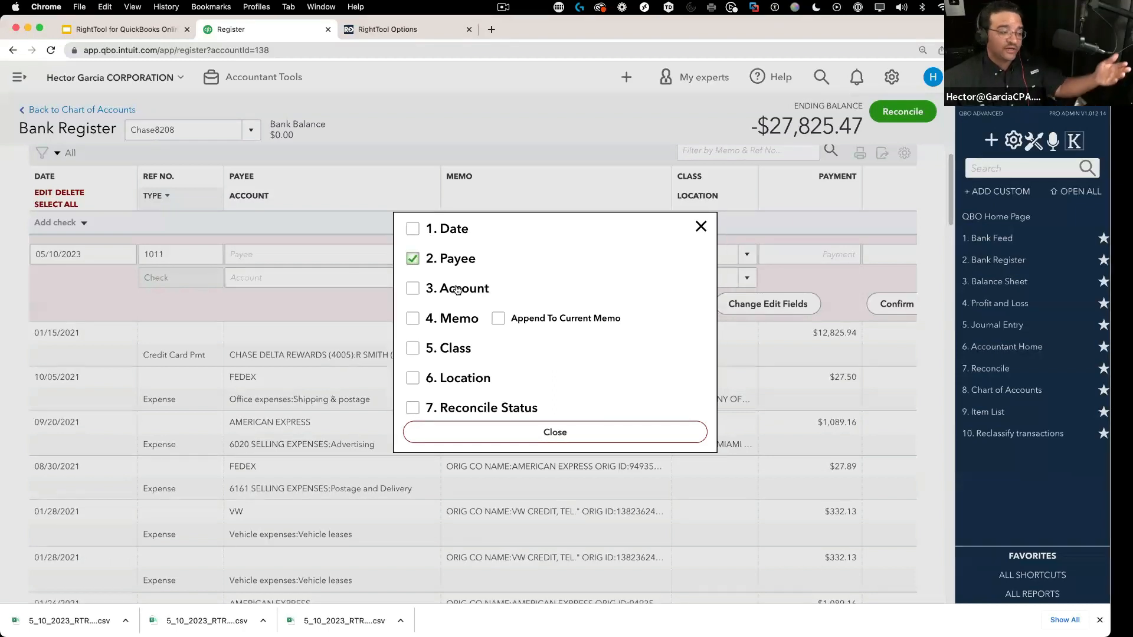
left_click_drag(439, 289, 495, 295)
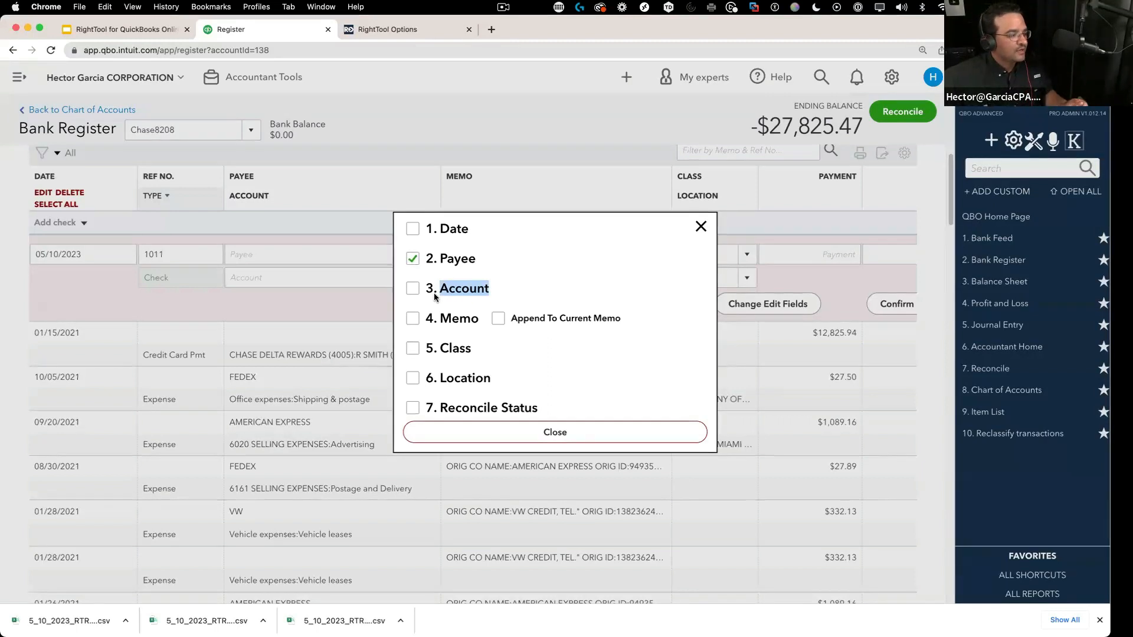
left_click(413, 318)
left_click(498, 318)
left_click(485, 292)
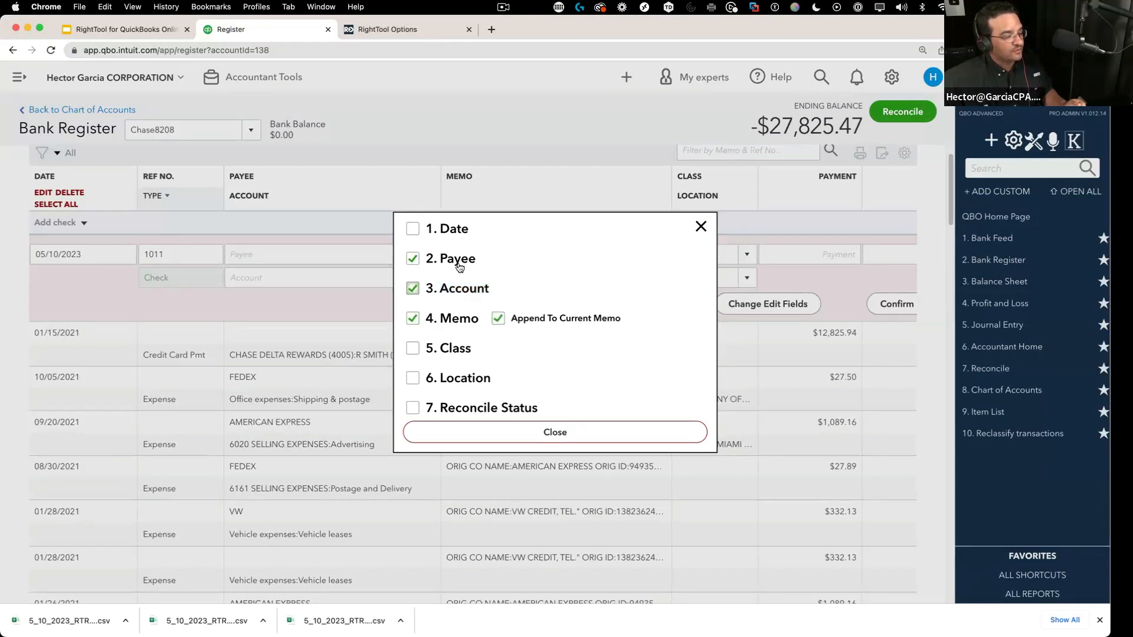
left_click(413, 290)
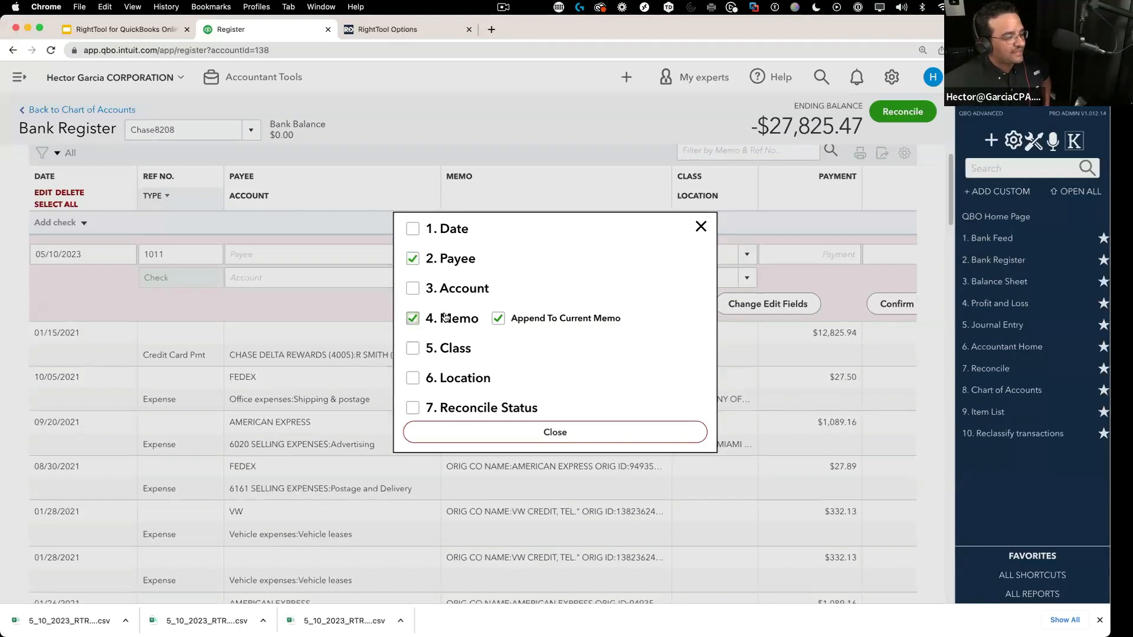
left_click(554, 432)
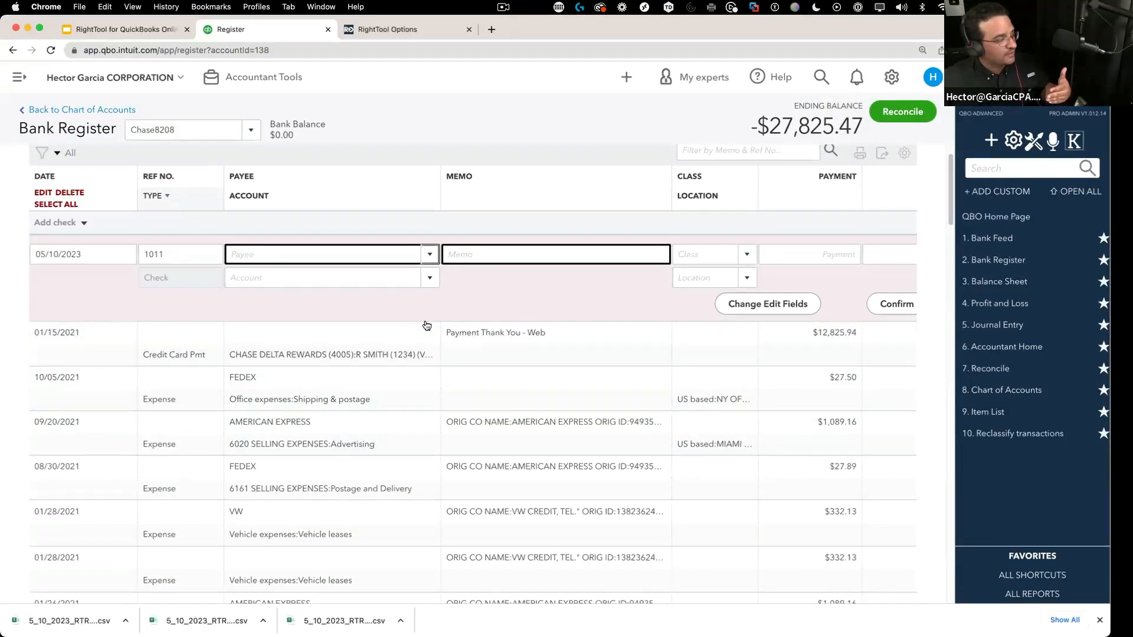
Dismiss the browser's downloads bar and cancel the pending batch edit in the register.
left_click(45, 193)
left_click(537, 435)
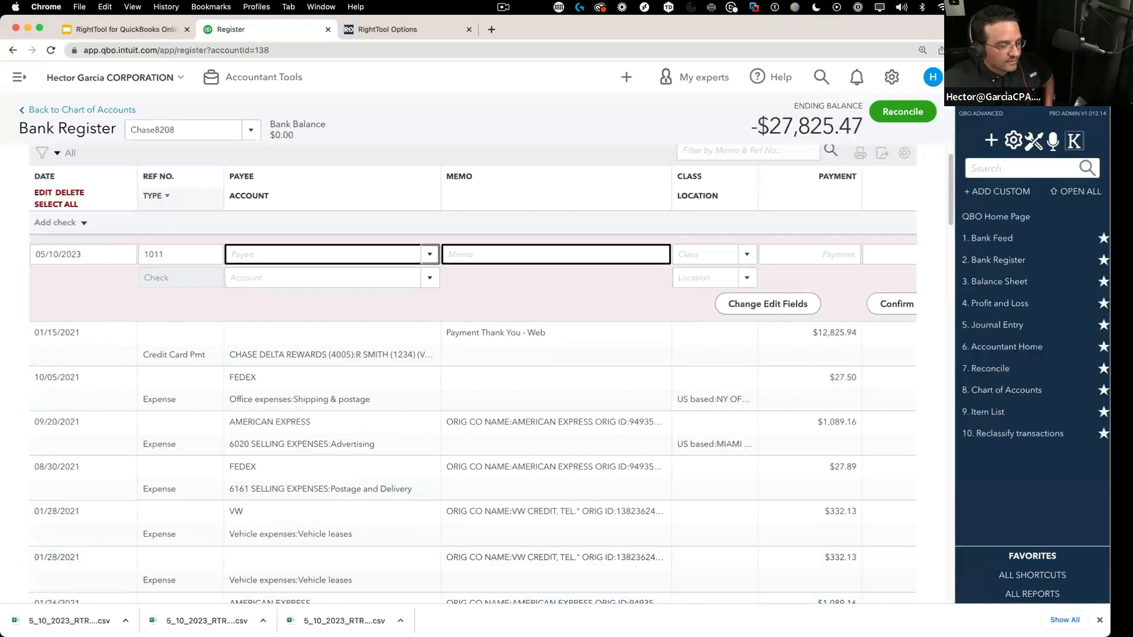
left_click(1099, 620)
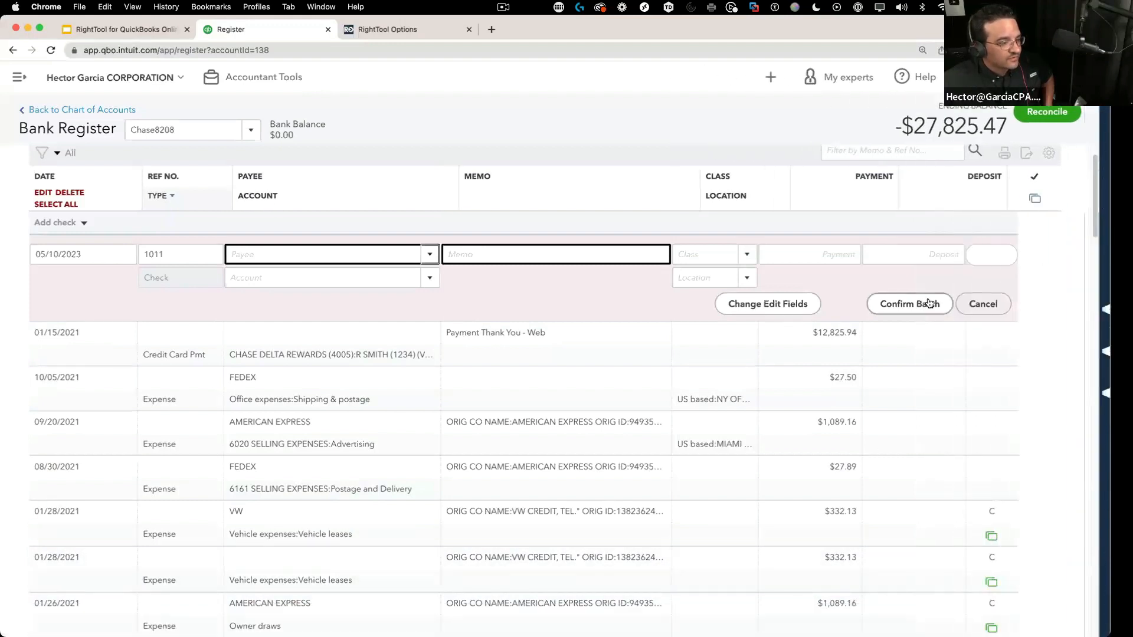
left_click(990, 306)
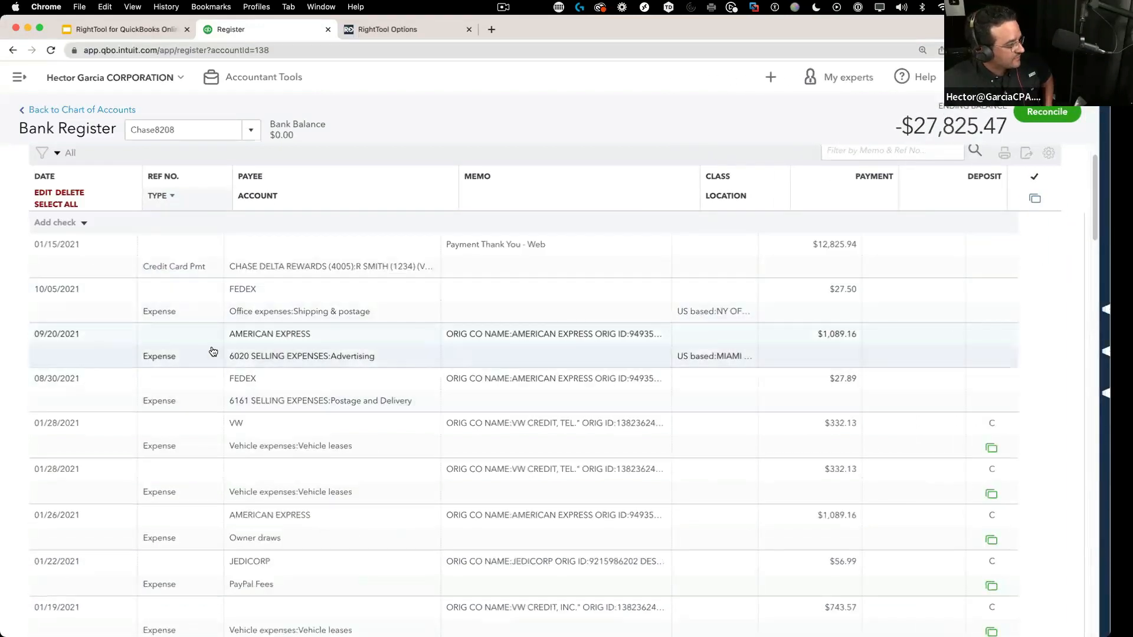
left_click(40, 194)
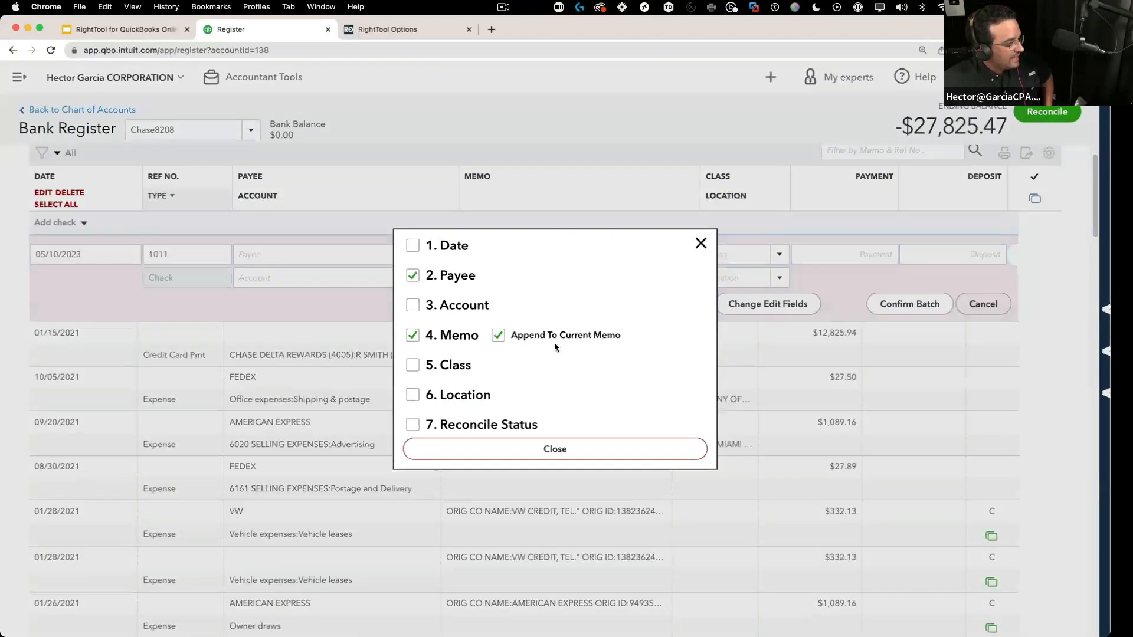
left_click(701, 244)
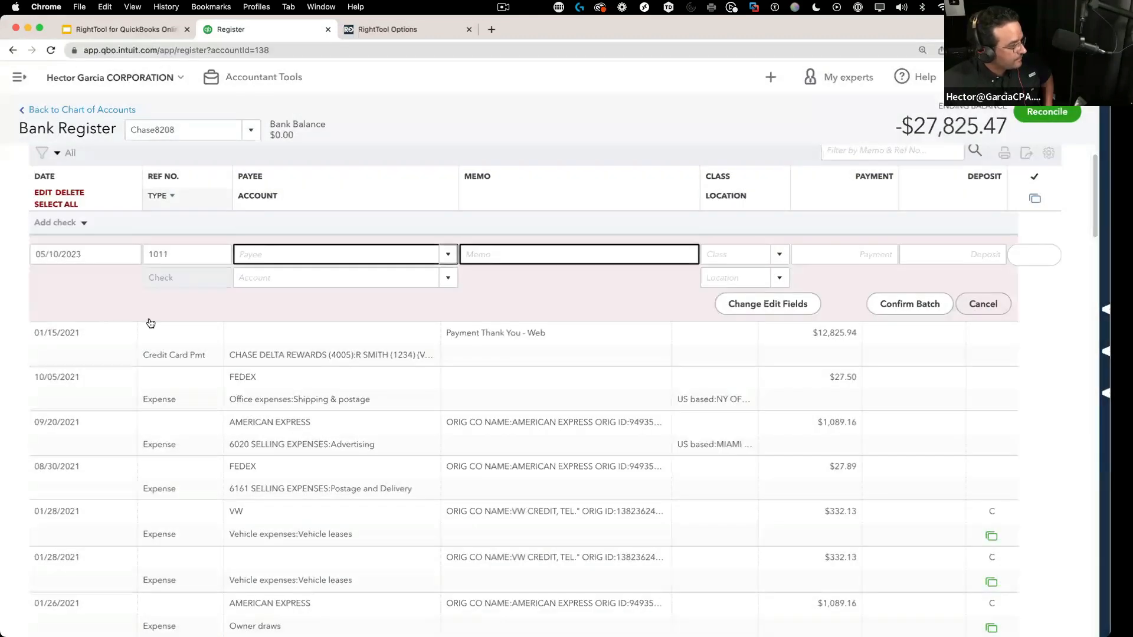
left_click(65, 364)
left_click(58, 197)
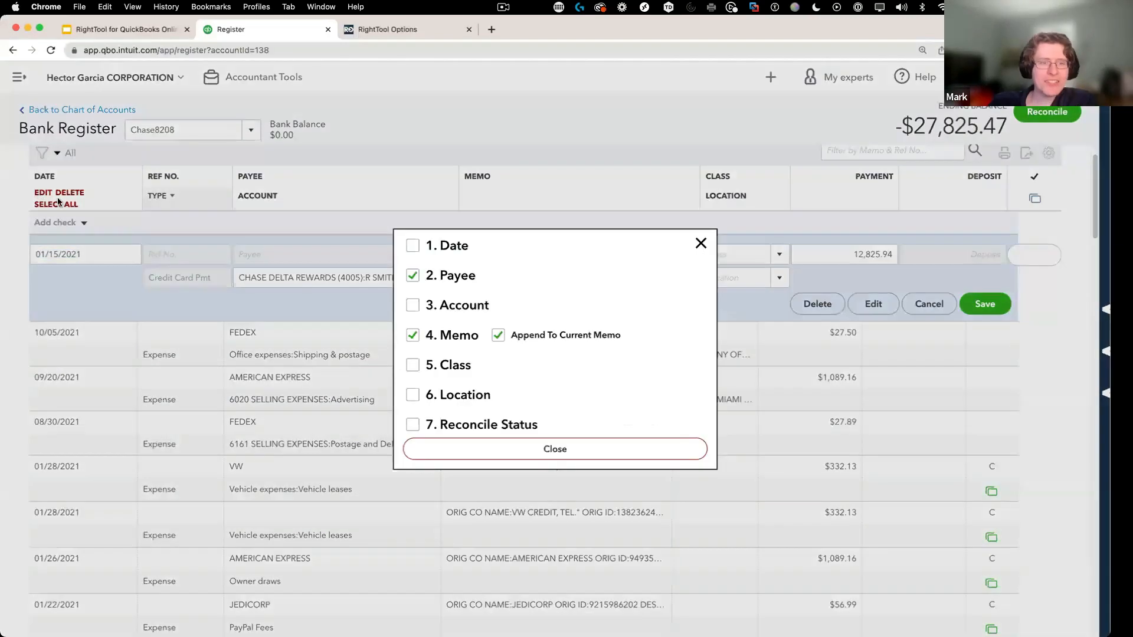
left_click(413, 335)
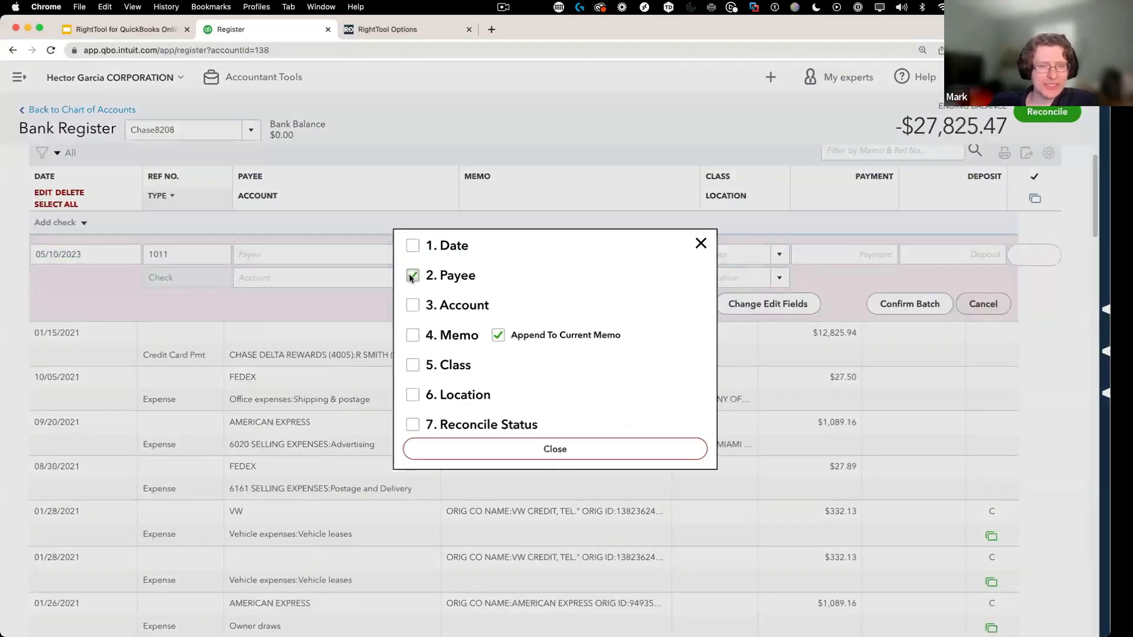
left_click(554, 455)
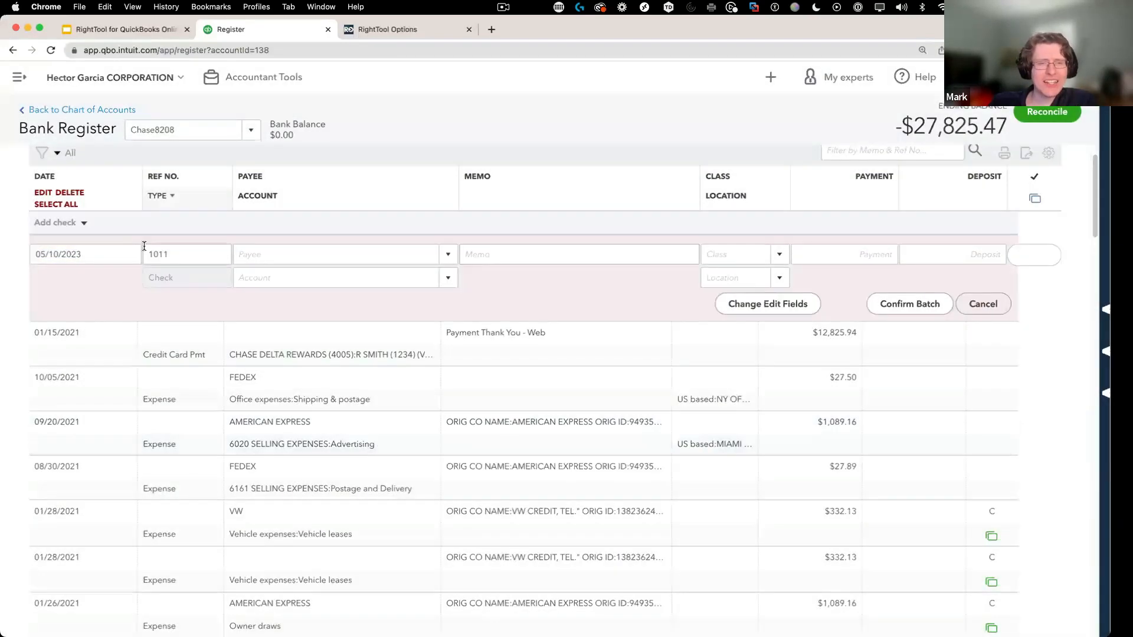
left_click(70, 193)
left_click(614, 189)
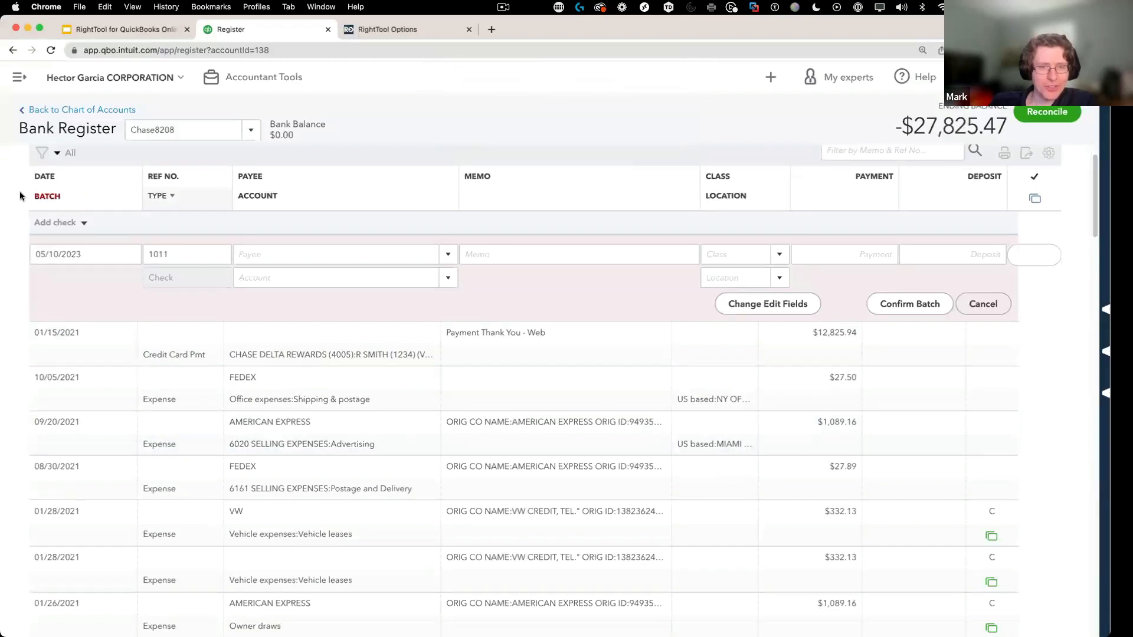
Turn on batch mode and select the six expenses from the 10/05/2021 FEDEX row through the 01/26/2021 American Express row.
left_click(45, 198)
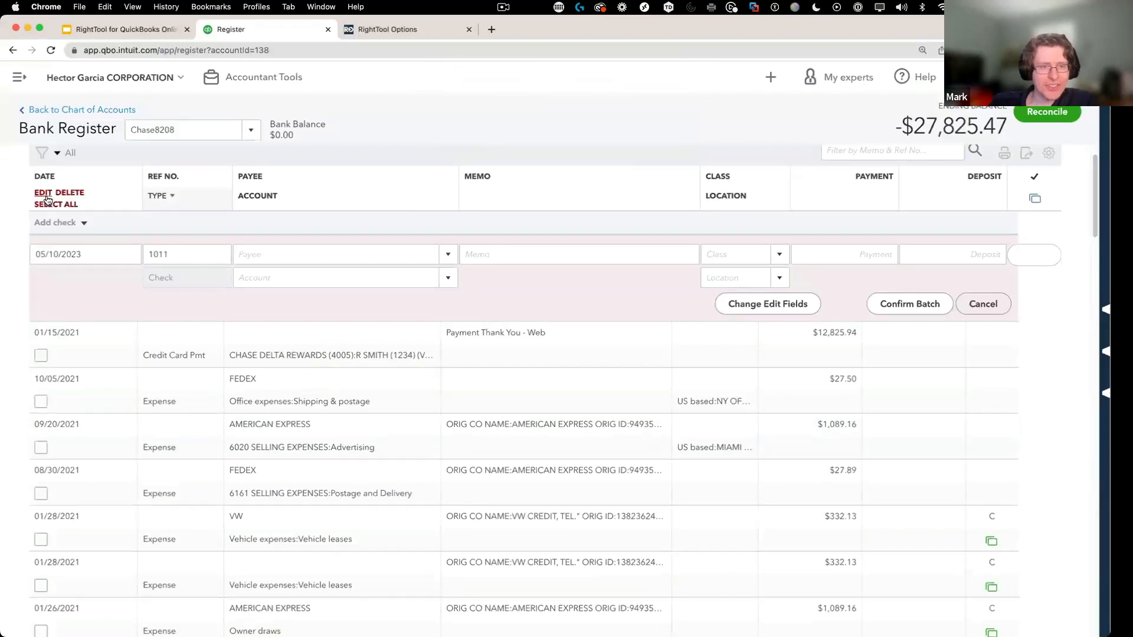
left_click(41, 401)
left_click(41, 448)
left_click(41, 493)
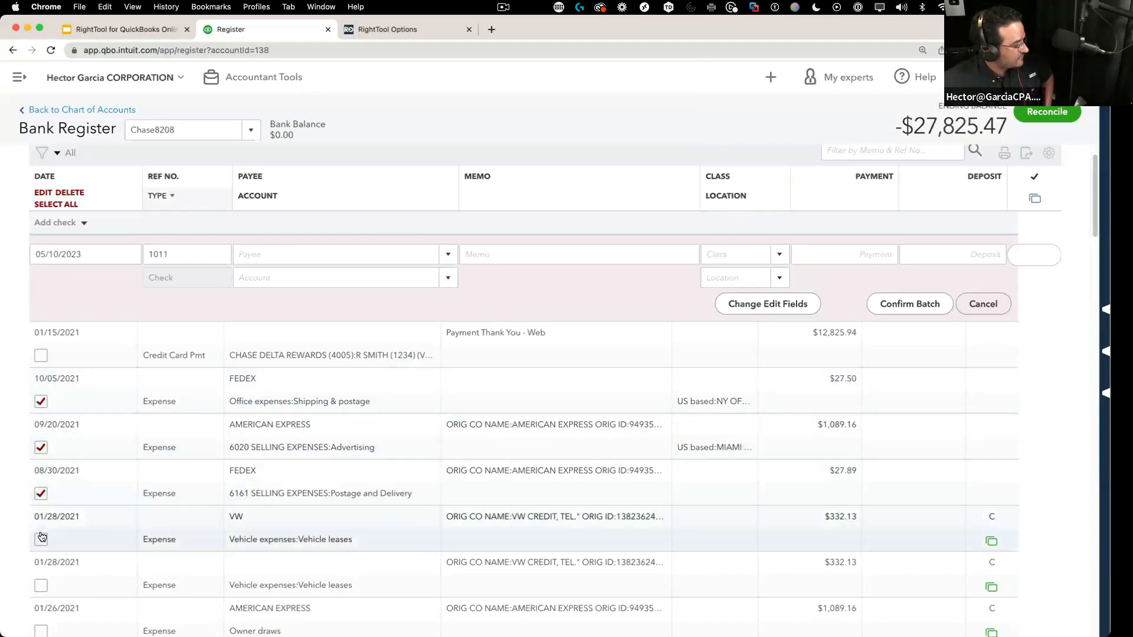
left_click(41, 539)
left_click(41, 585)
left_click(41, 631)
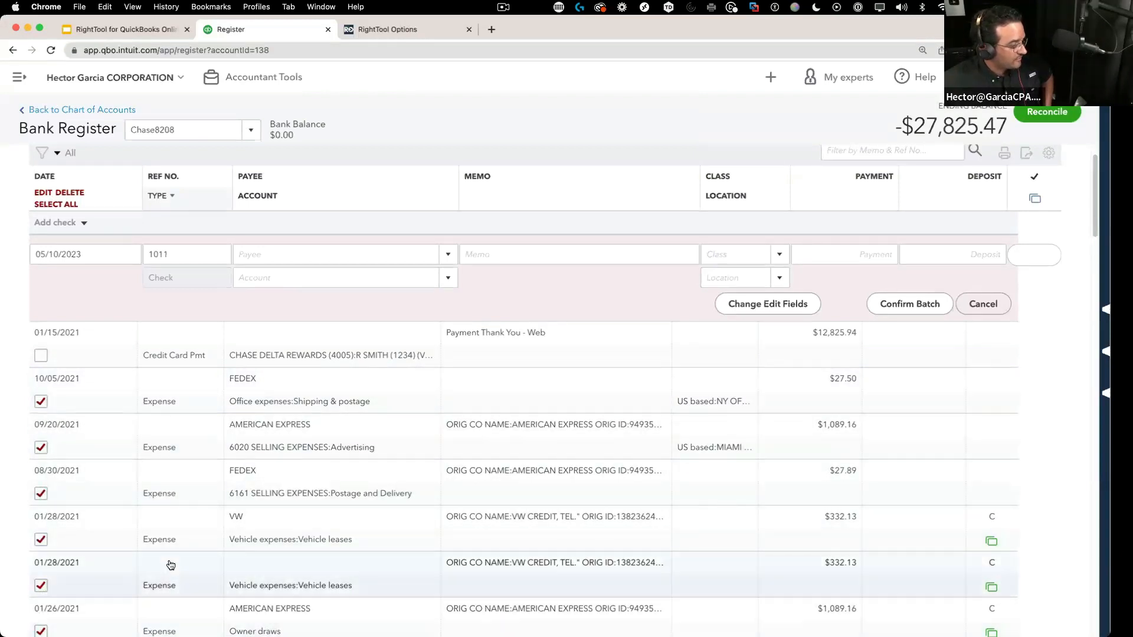
Set the batch edit to change the Payee and Memo fields, keeping Append To Current Memo enabled.
left_click(783, 311)
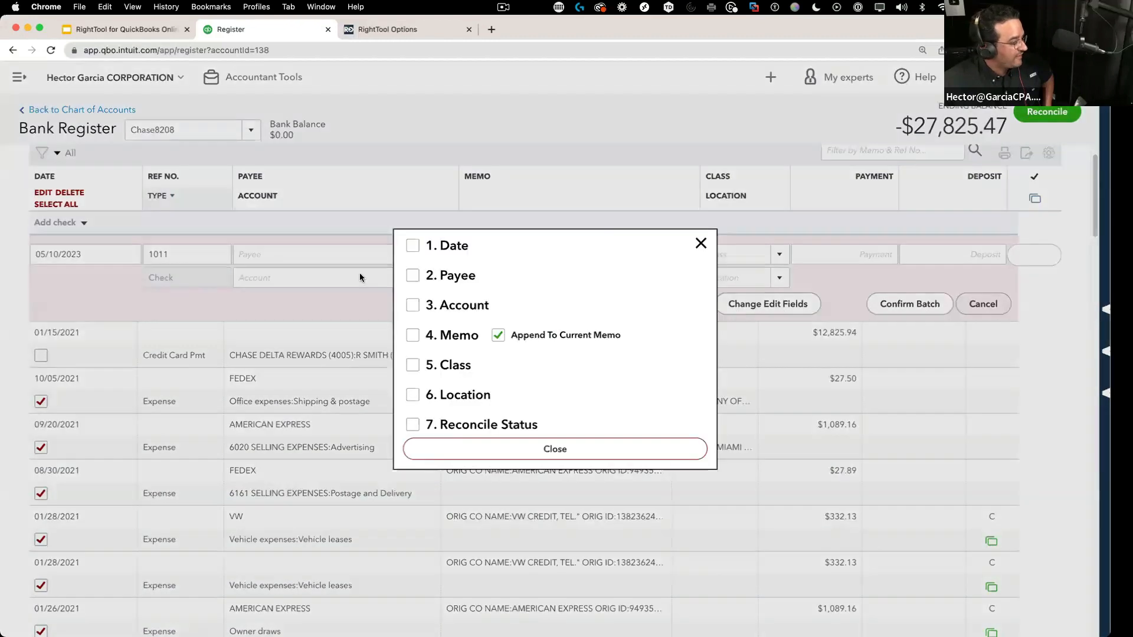
left_click(413, 276)
left_click(413, 335)
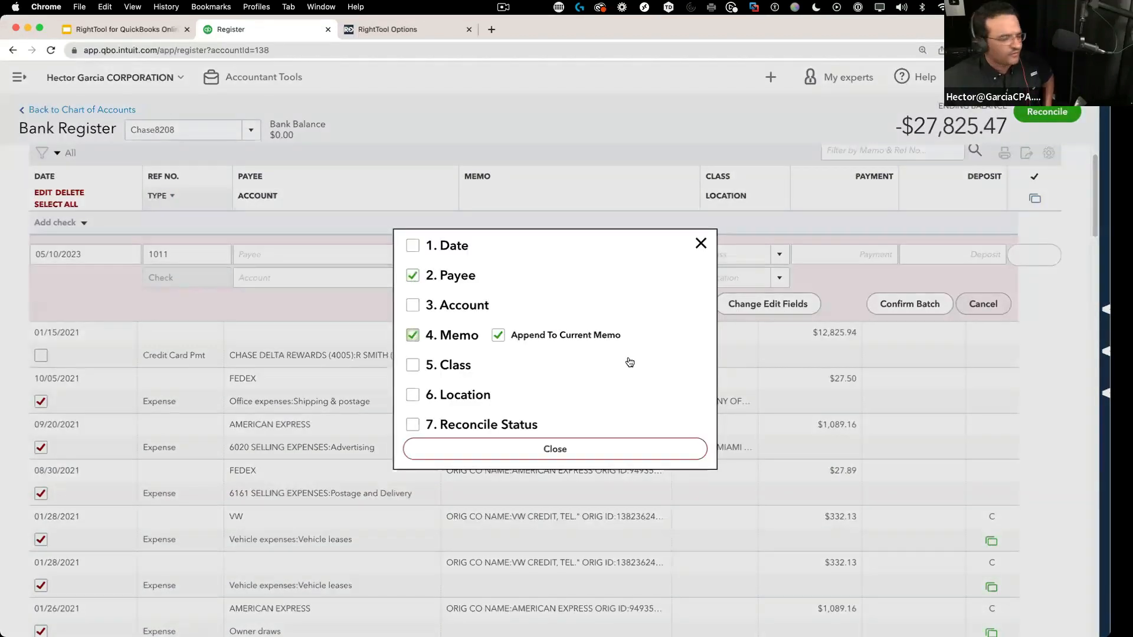
left_click(555, 450)
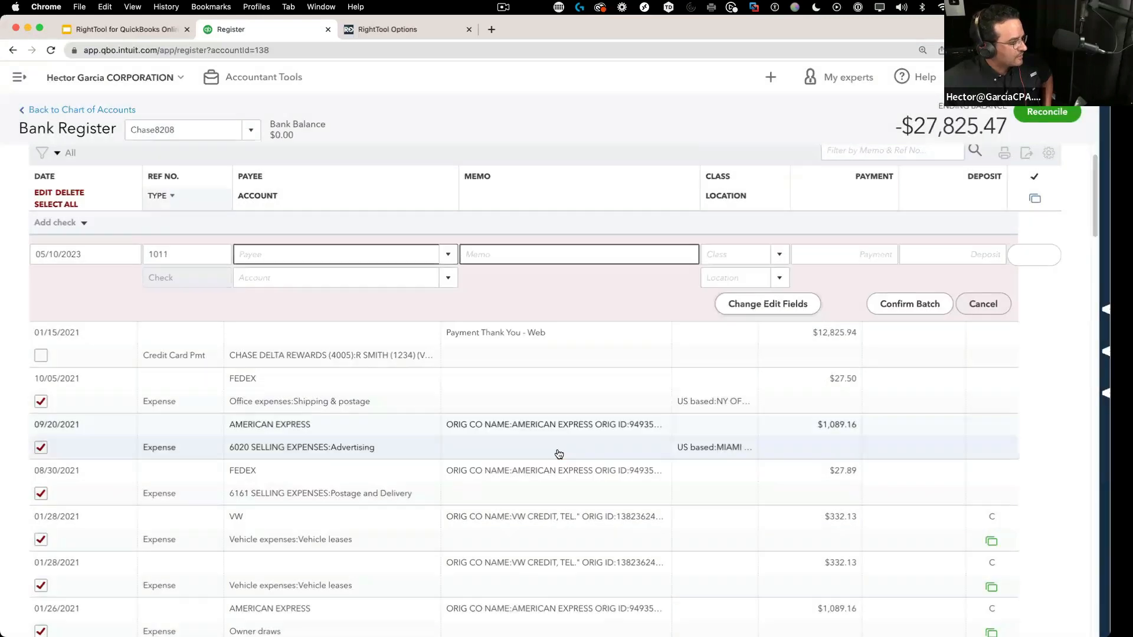
Set the batch payee to American Airlines and the memo to "Vegas Trip", and apply the edit to the selected transactions.
left_click(449, 261)
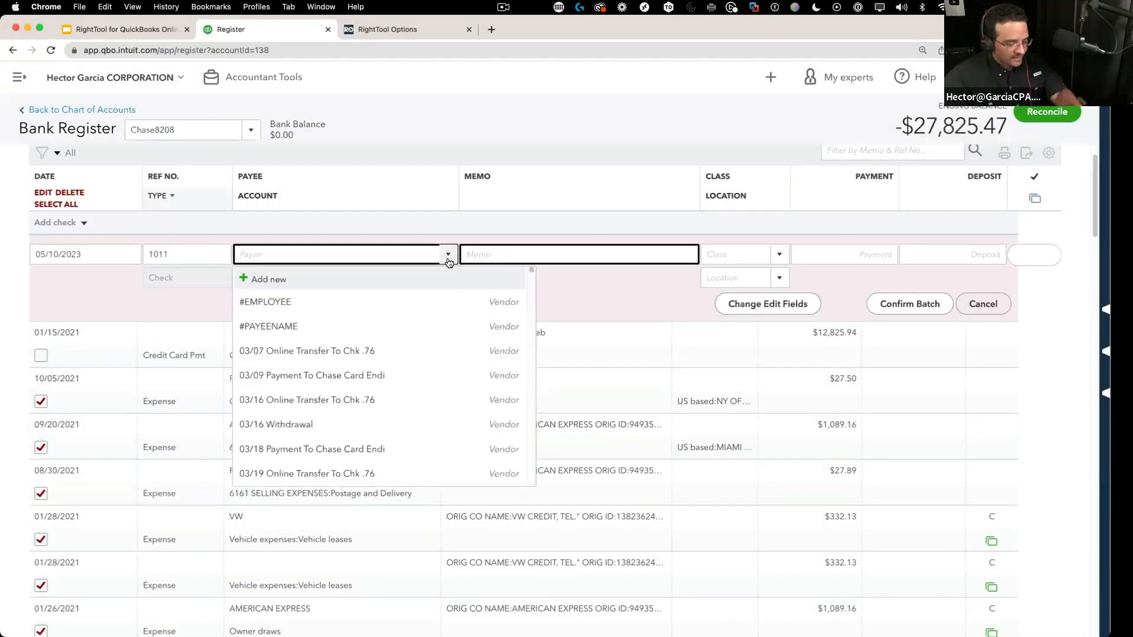
type("ameri")
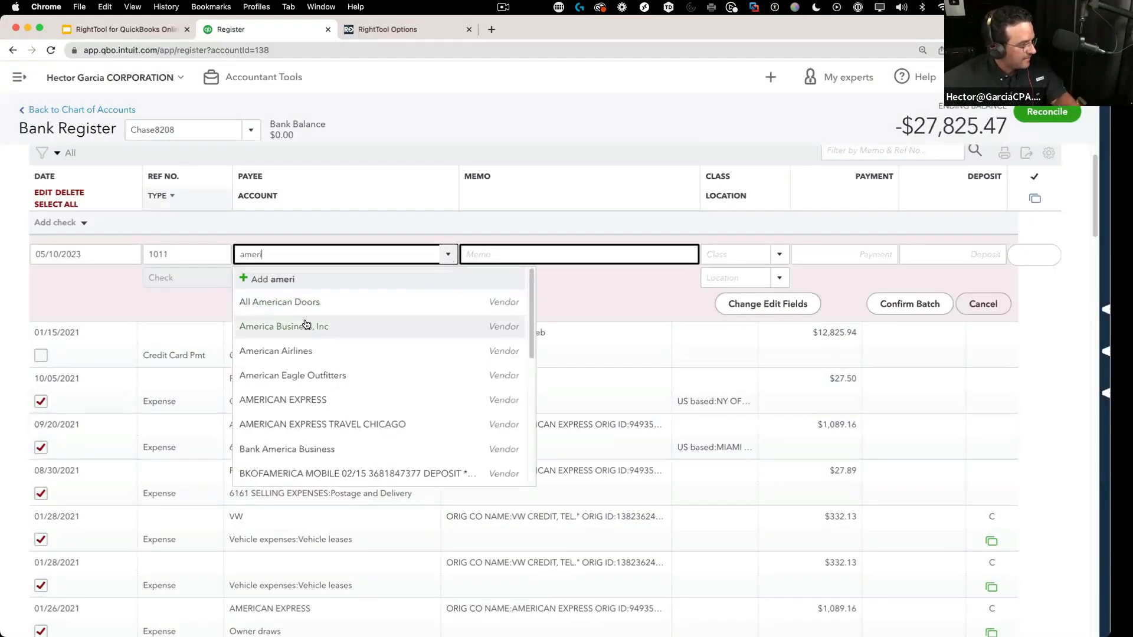
left_click(295, 350)
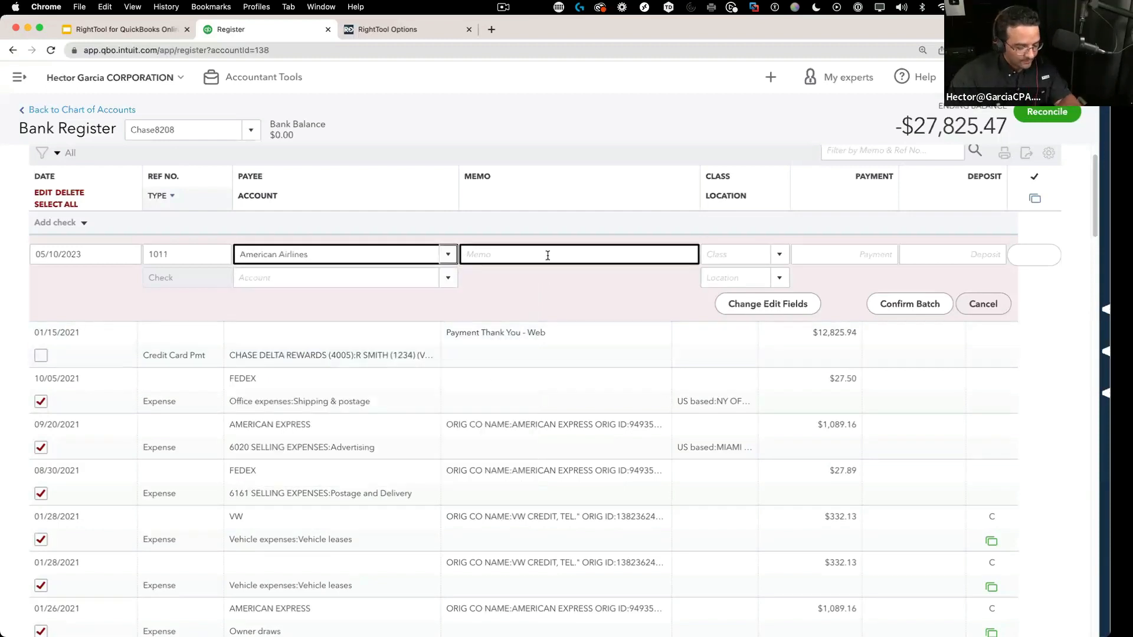
type("Vegas Tru")
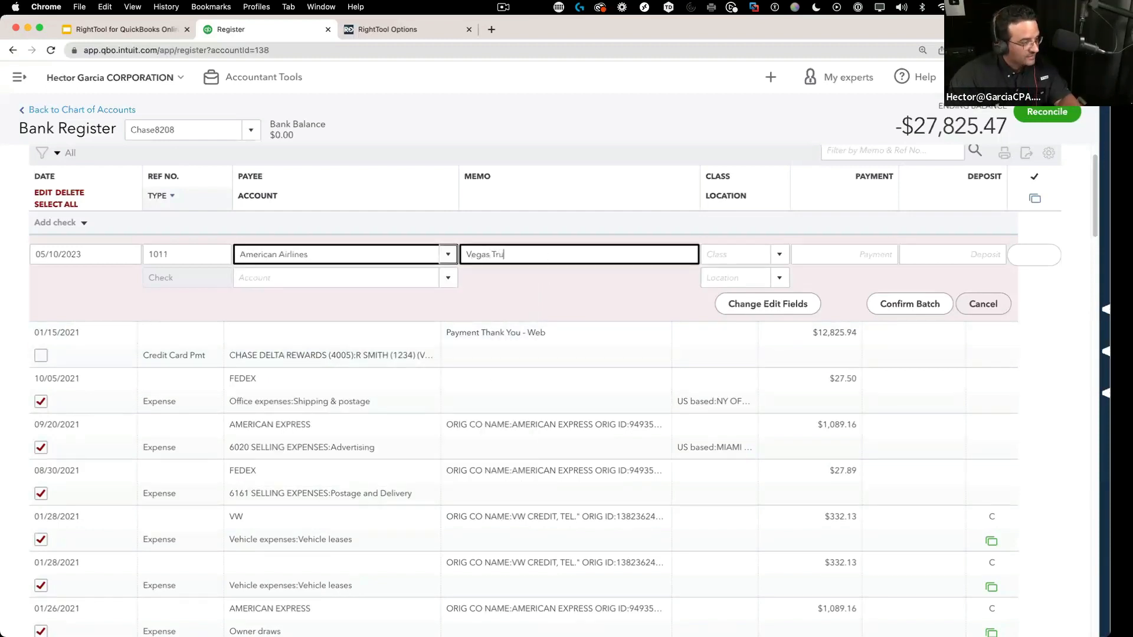
key("BackSpace")
type("ip")
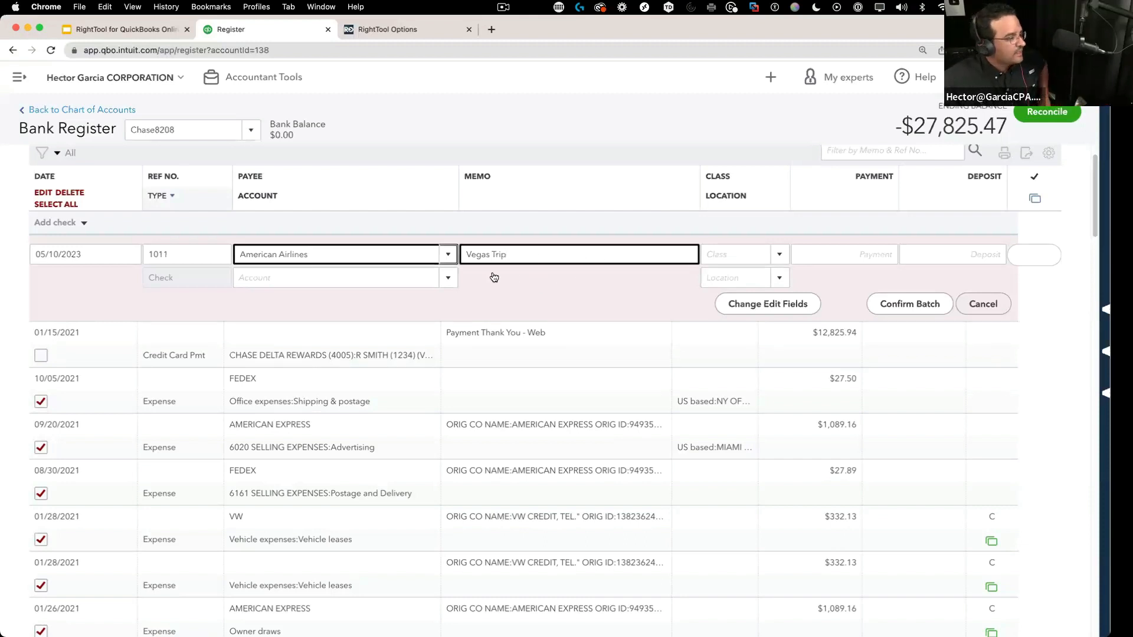
left_click(923, 308)
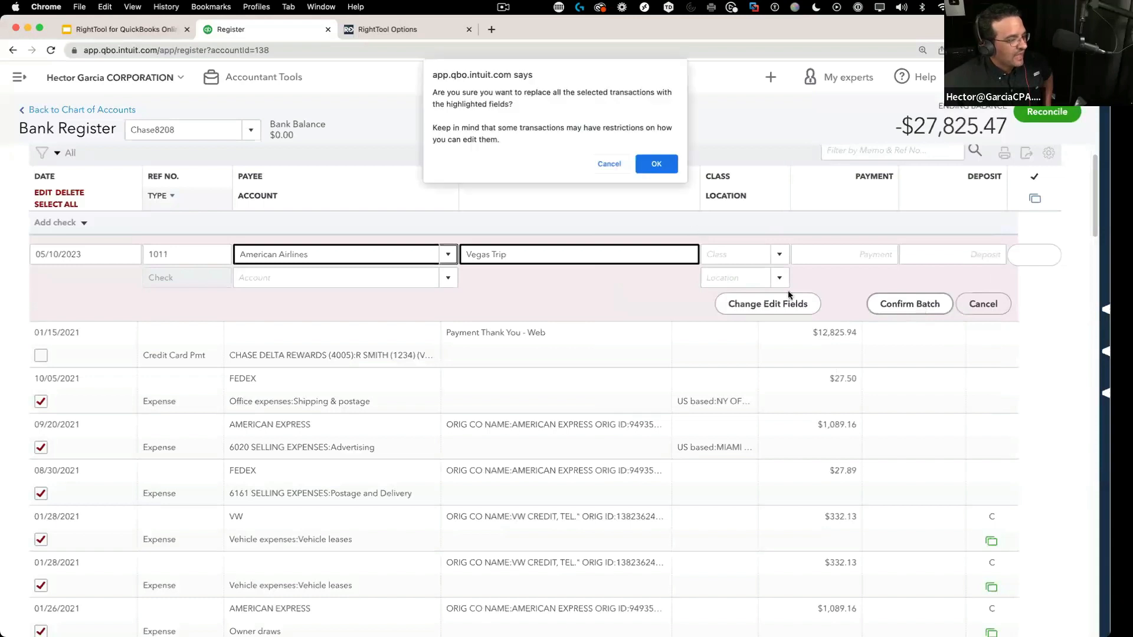
left_click(655, 163)
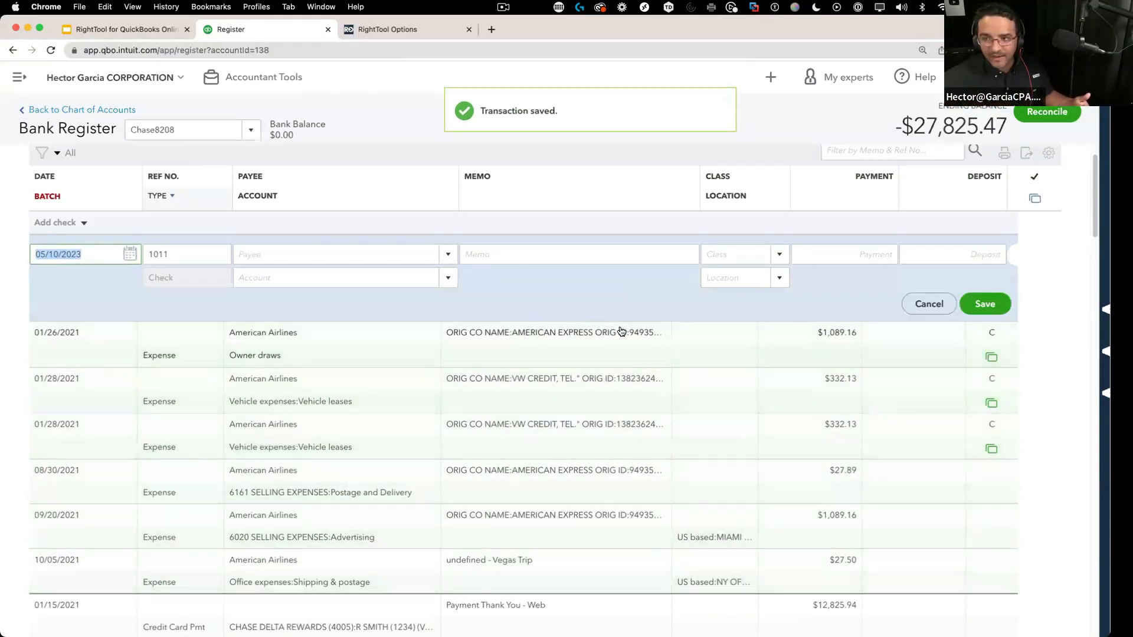
Start another Payee and Memo batch edit with Append To Current Memo disabled, selecting the six American Airlines expenses.
left_click(49, 197)
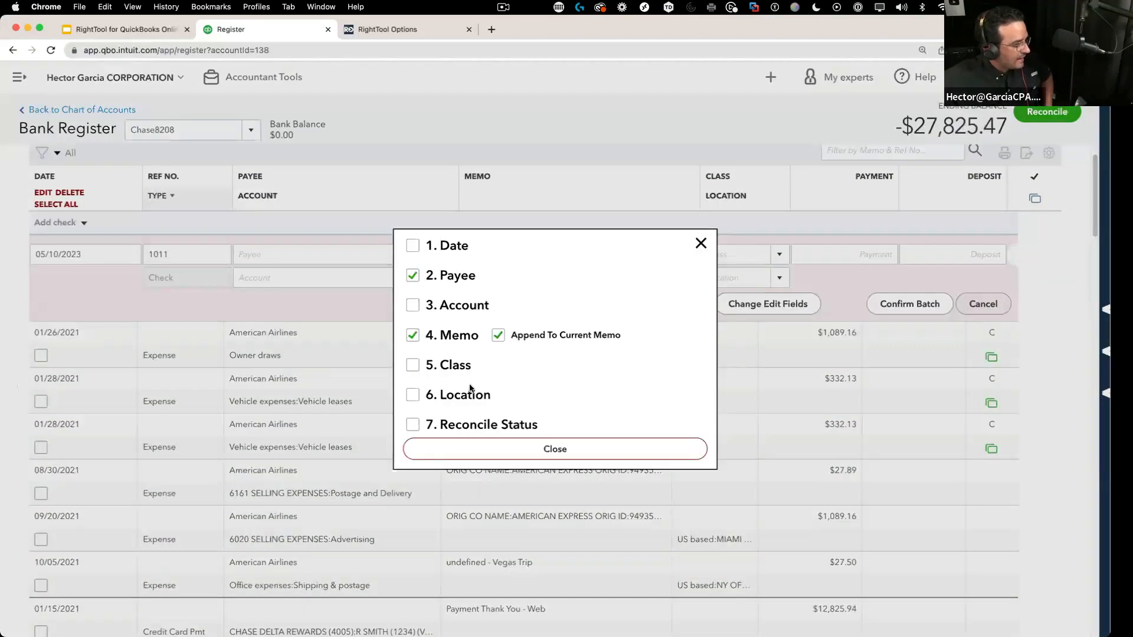
left_click(498, 334)
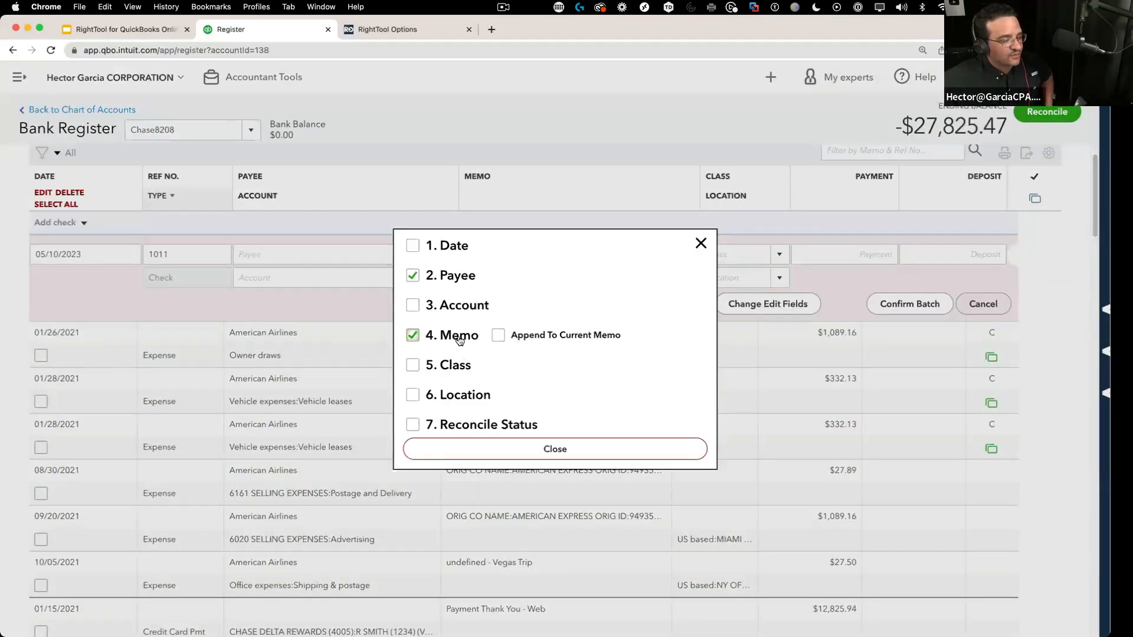
left_click(512, 455)
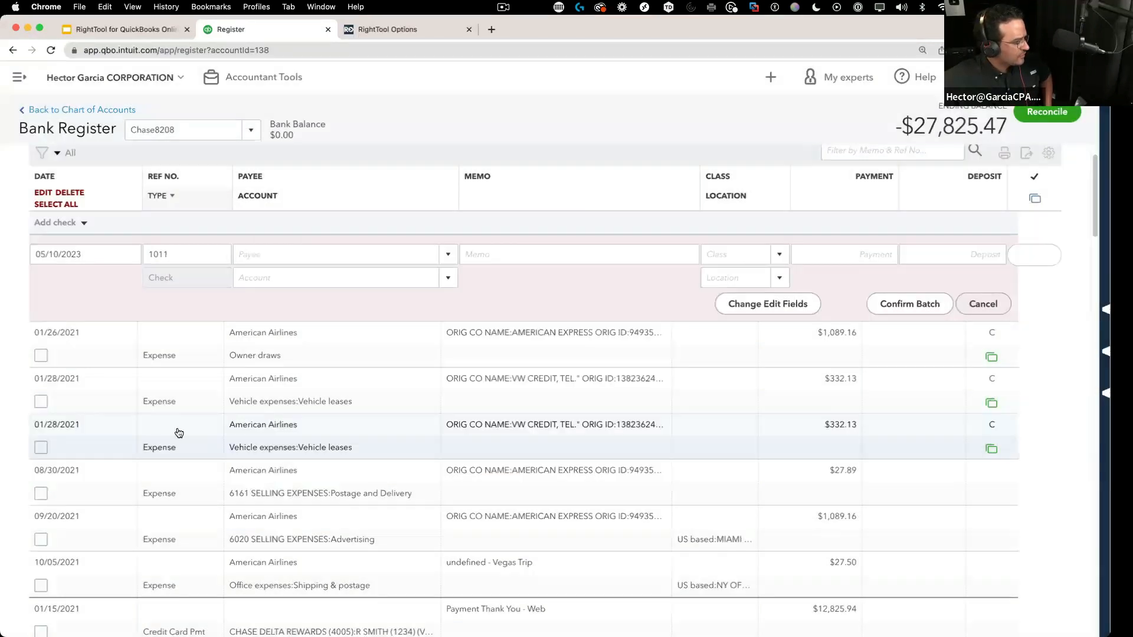
left_click(41, 355)
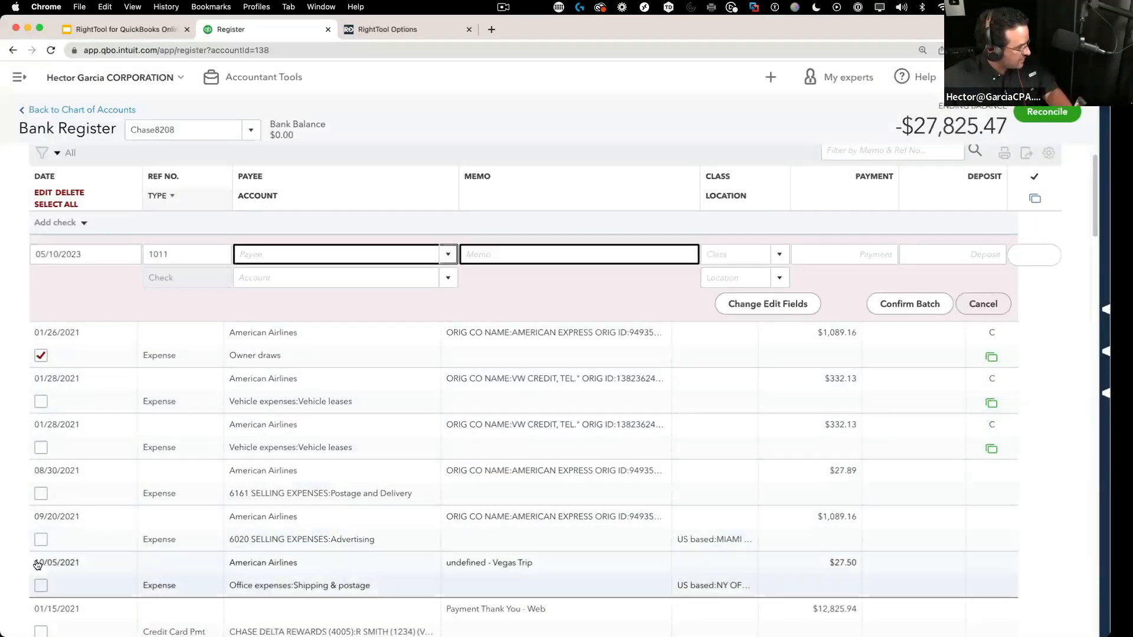
left_click(40, 585, "shift")
Choose JEDICORP as the batch payee and dismiss the ChatGPT popup.
left_click(448, 254)
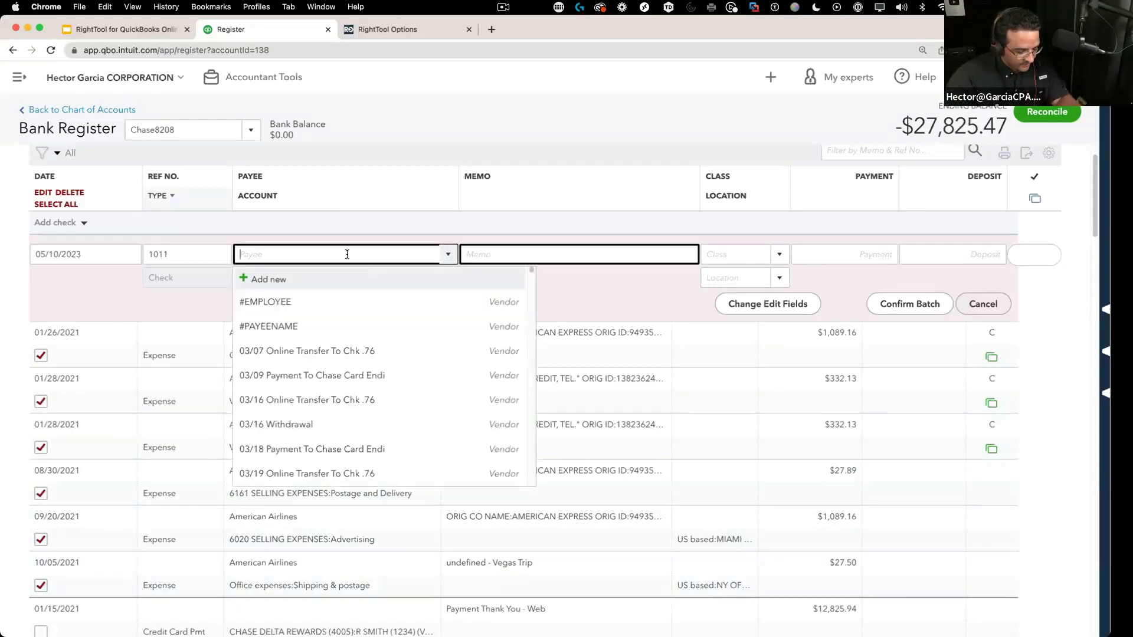
type("Jedi Inc")
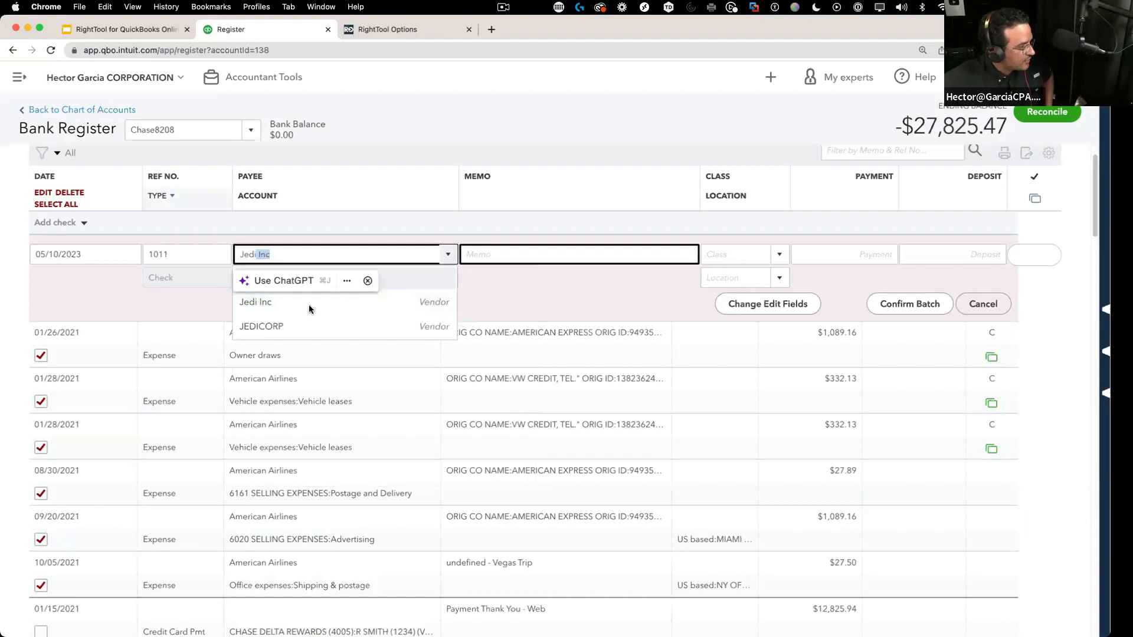
left_click(285, 326)
left_click(367, 281)
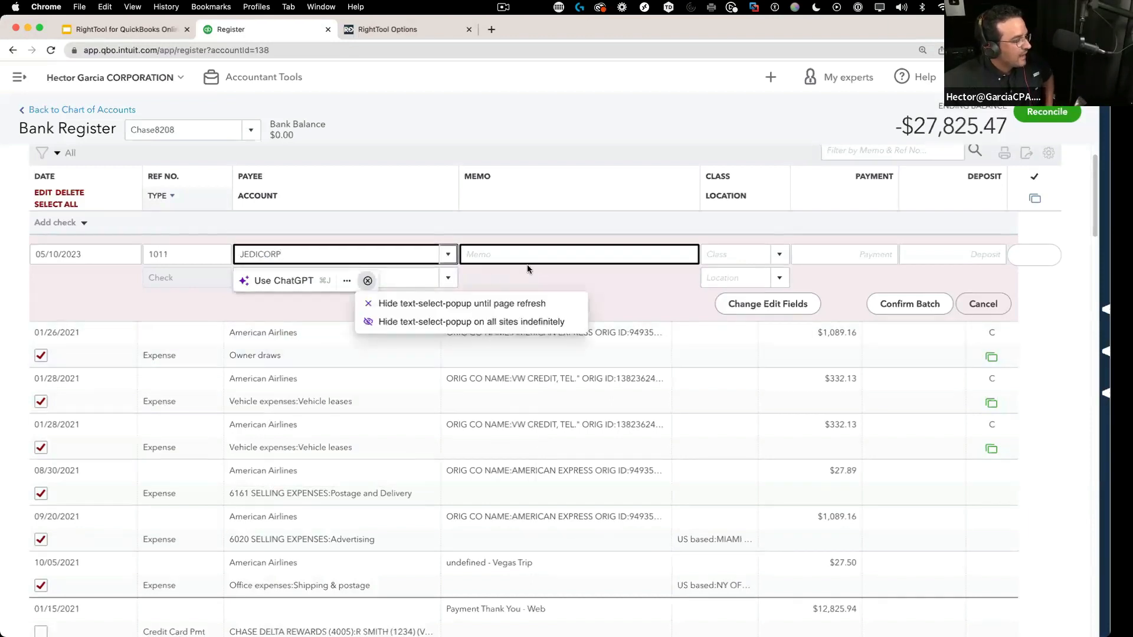
left_click(526, 277)
Enter the batch memo "#NEW MEMO THAT IS WRONG" and apply the edit to the selected transactions.
left_click(524, 257)
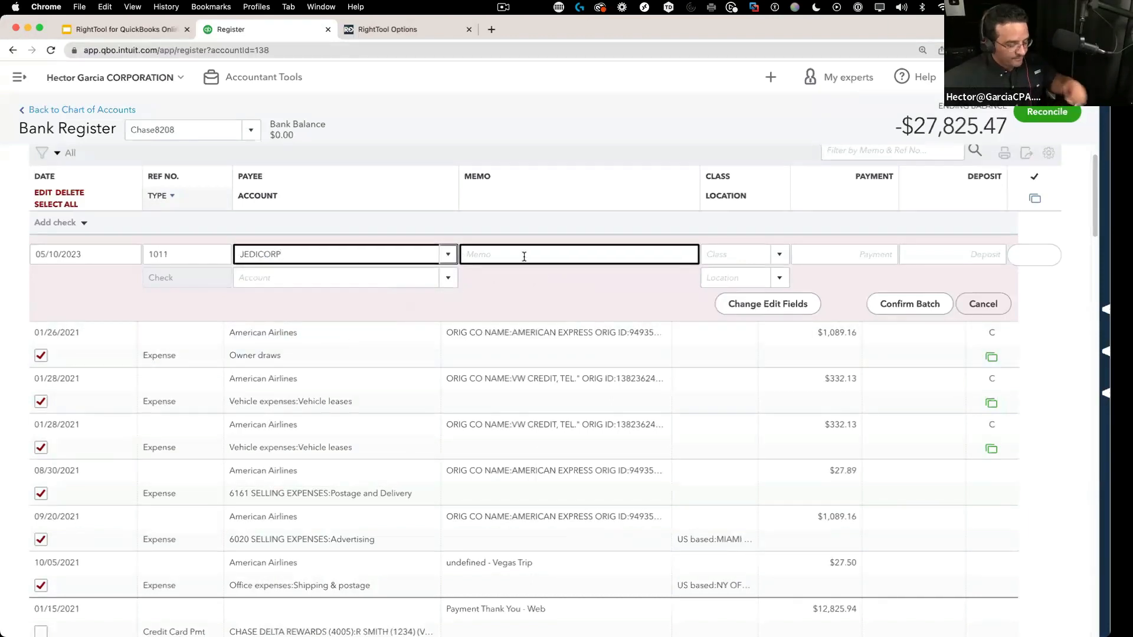
type("#NEW ")
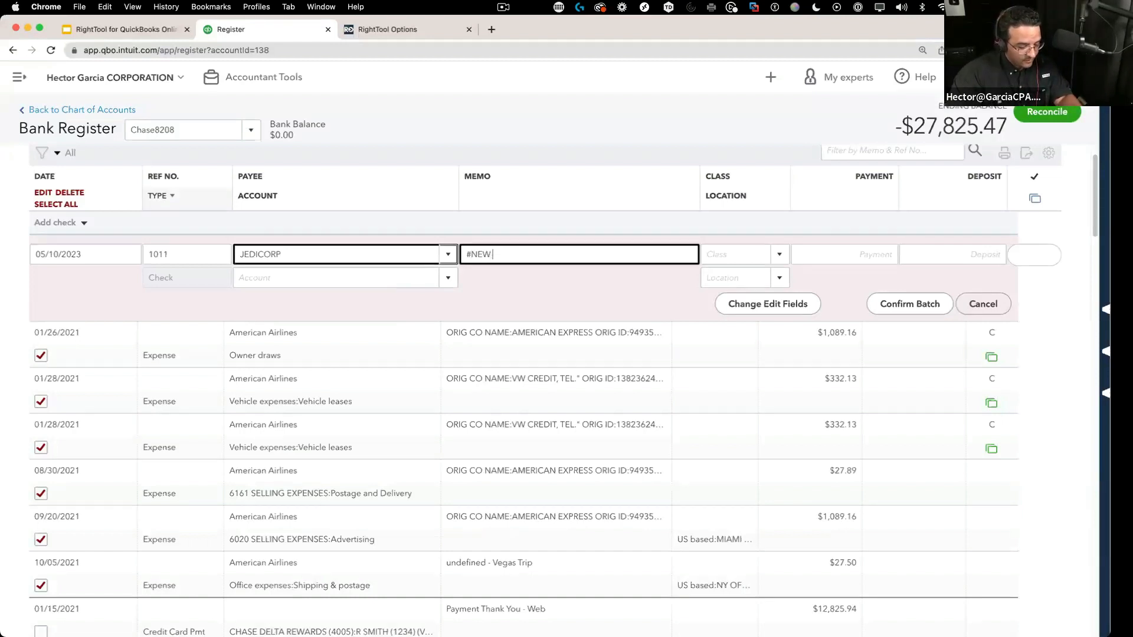
type("MEMO THAT IS")
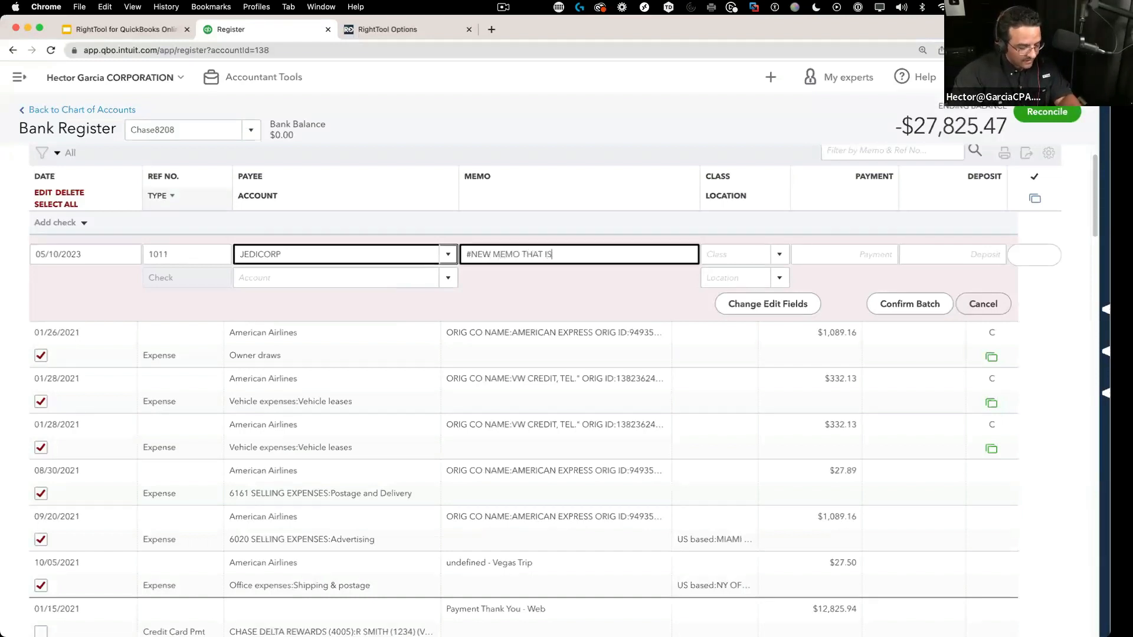
type(" WRONG")
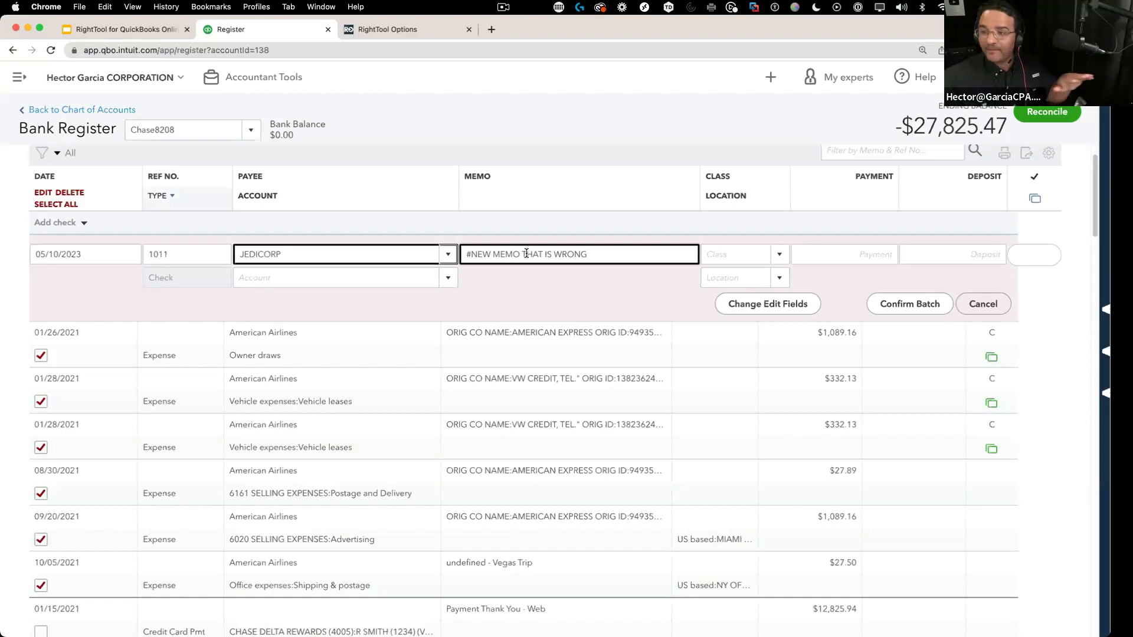
left_click(912, 304)
left_click(655, 165)
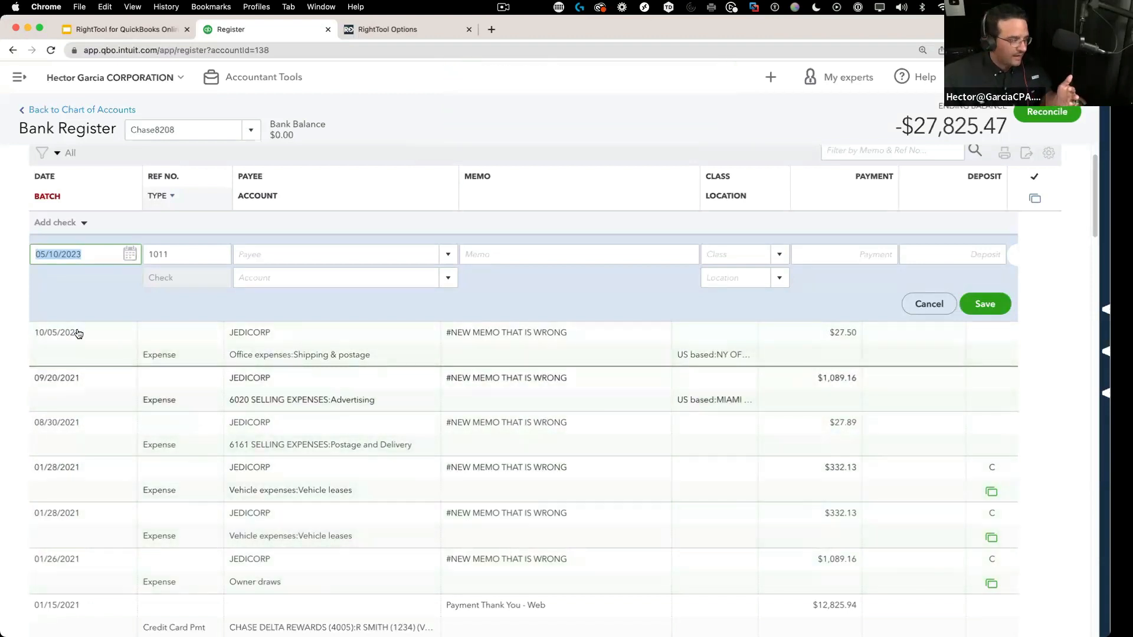
Open the 10/05/2021 JEDICORP expense in its full form and review its payee, category lines and memo.
left_click(77, 357)
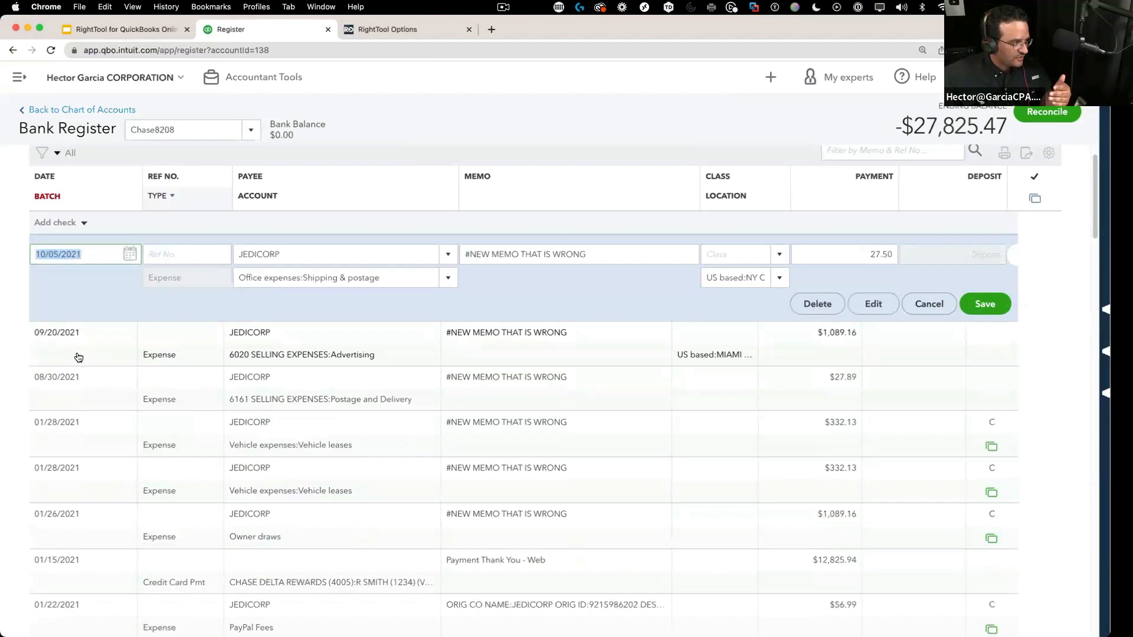
left_click(874, 304)
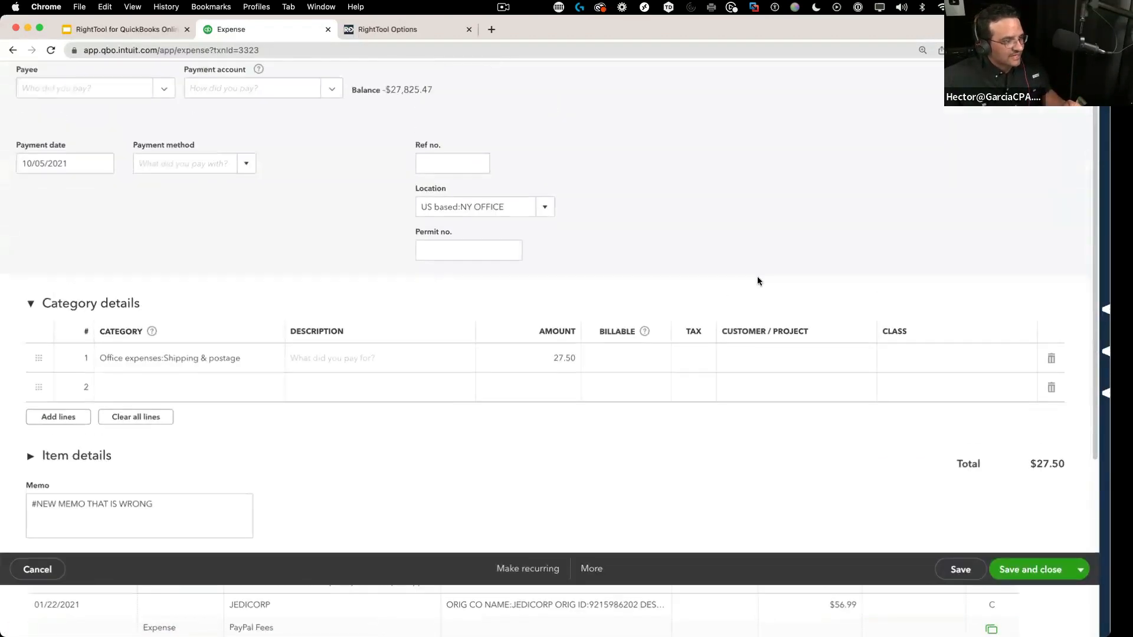
scroll(207, 511, "down", 5)
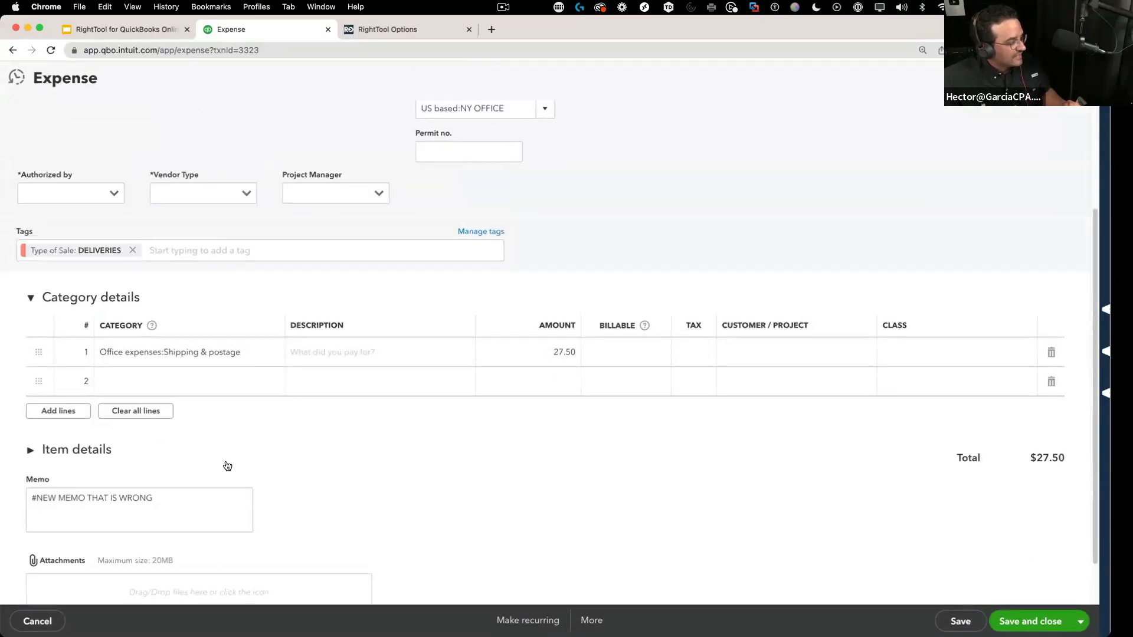
scroll(233, 464, "up", 3)
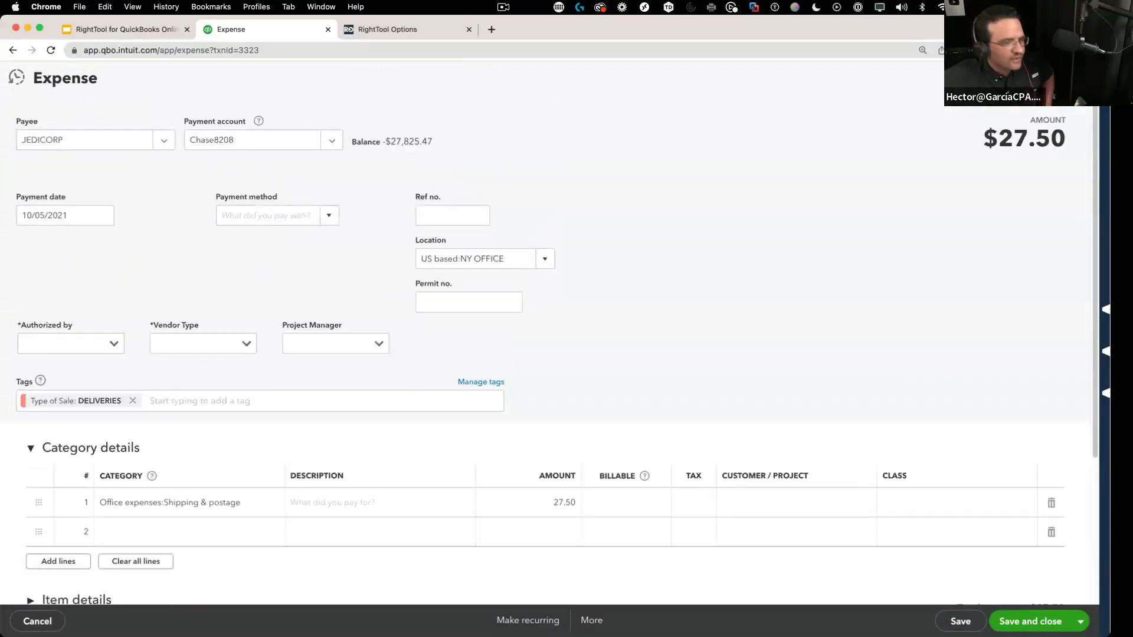
Close the current expense and review the 01/26/2021 JEDICORP owner draws expense in its full form.
left_click(1081, 77)
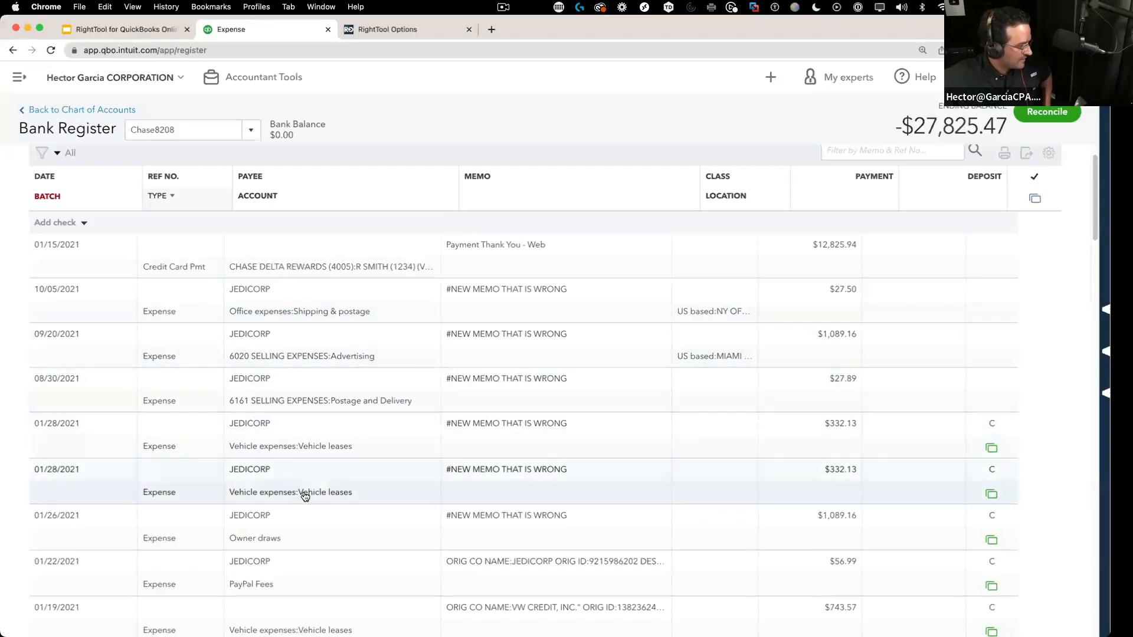
left_click(326, 588)
left_click(400, 526)
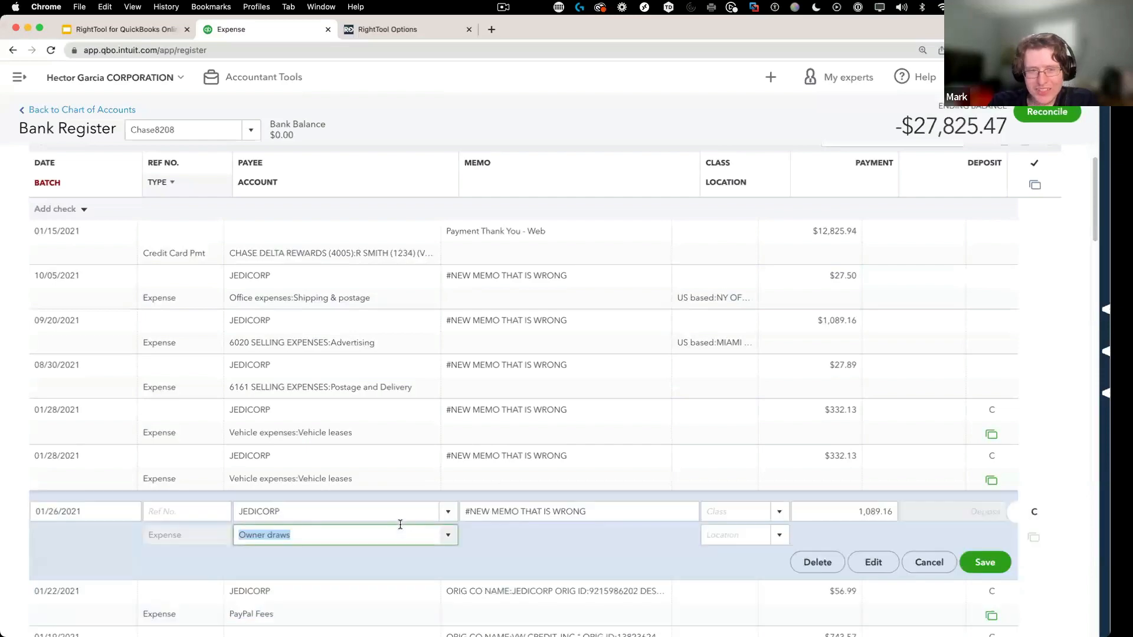
left_click(874, 561)
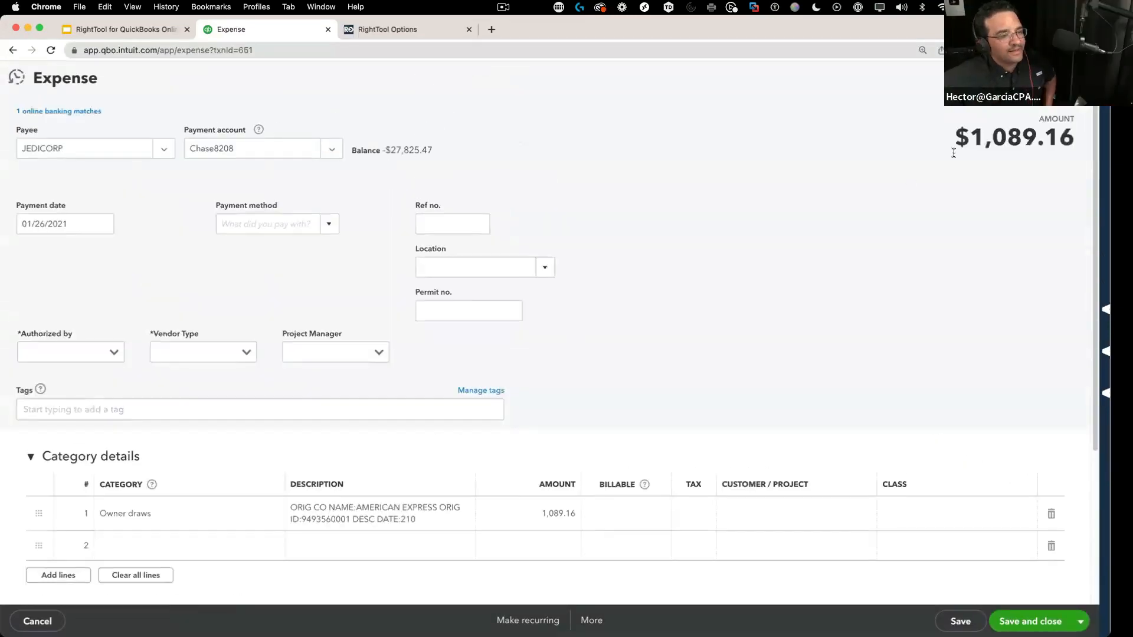
left_click(1080, 78)
Turn on Bank Memo Copy In Transactions in RightTool's Error Prevention options and return to the bank register.
mouse_move(1102, 125)
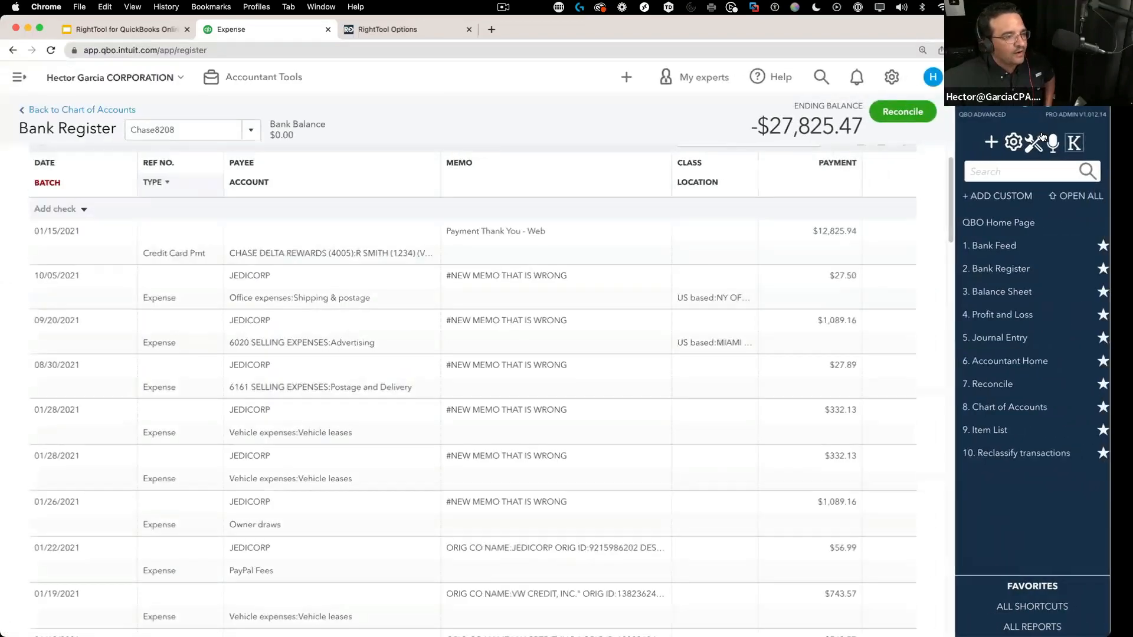
left_click(1035, 141)
left_click(69, 190)
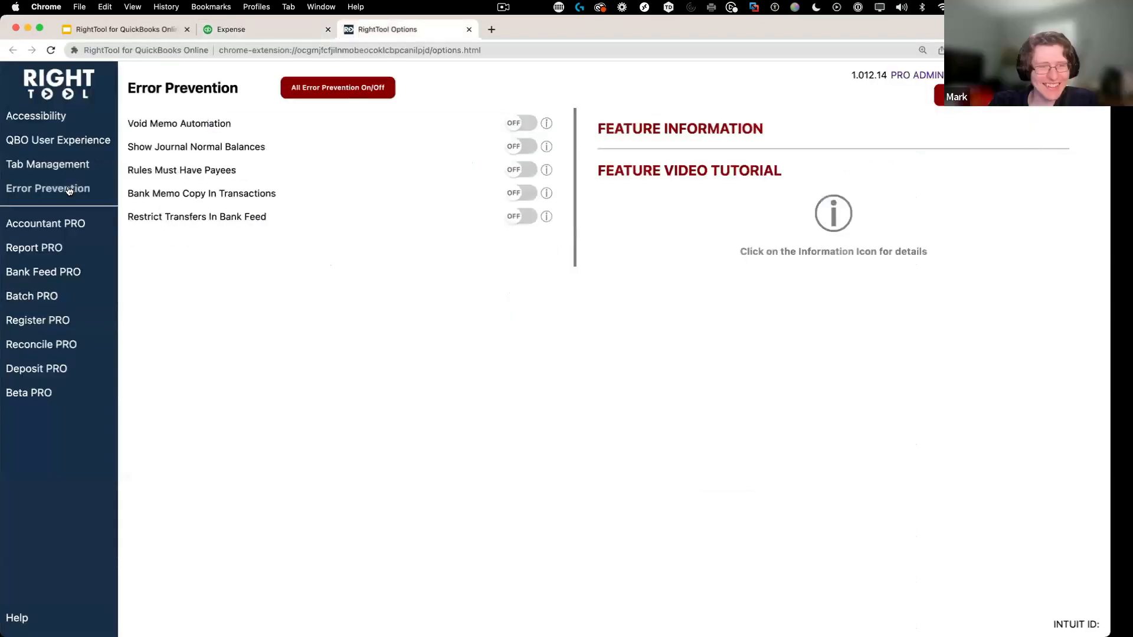
left_click(523, 193)
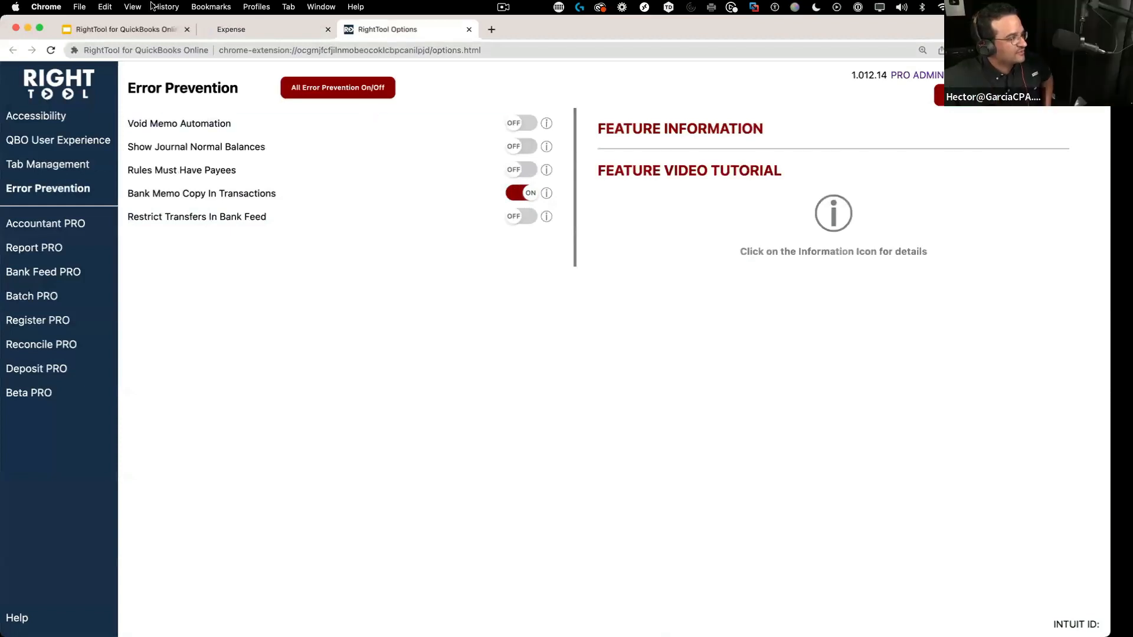
left_click(263, 31)
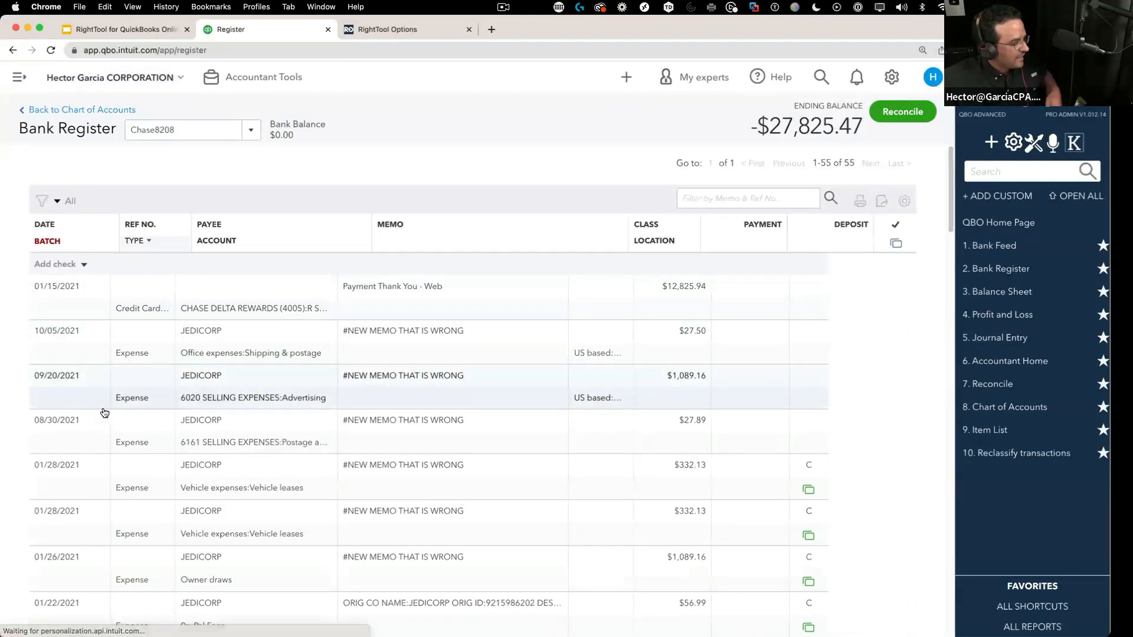
Open the 10/05/2021 JEDICORP expense in full, check its payee and memo areas for a bank match, and close it.
left_click(76, 357)
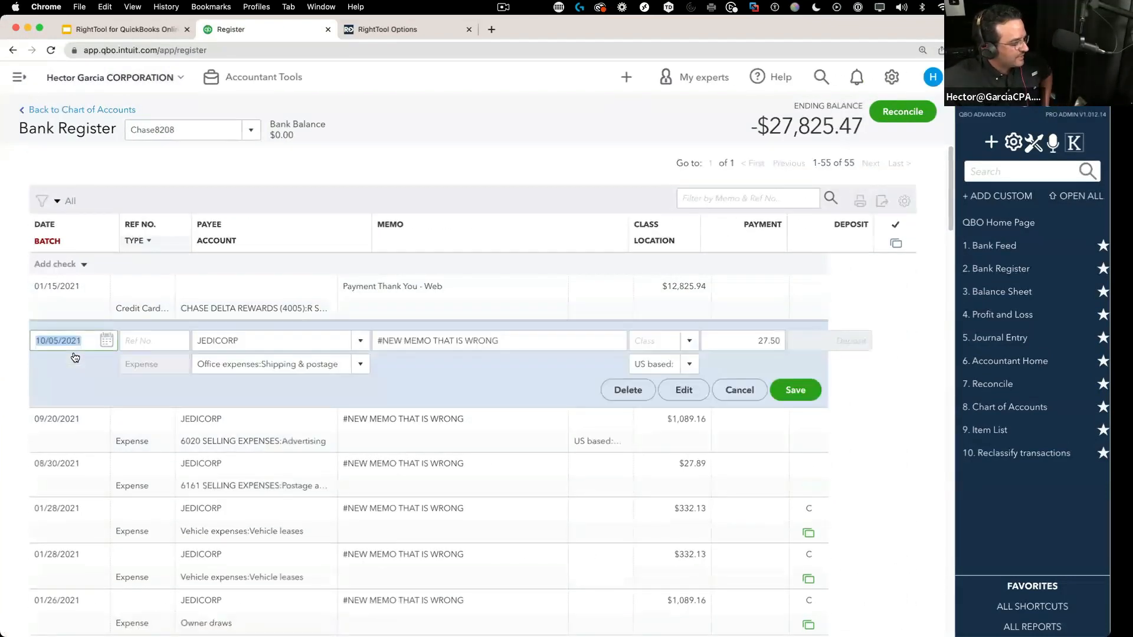
left_click(683, 389)
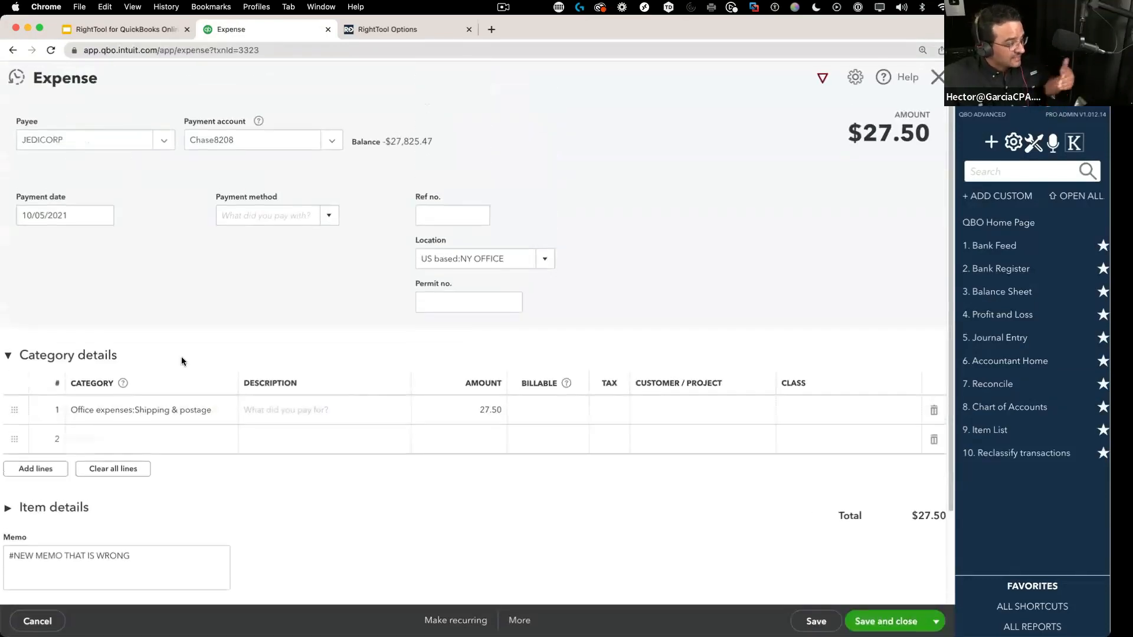
left_click(84, 143)
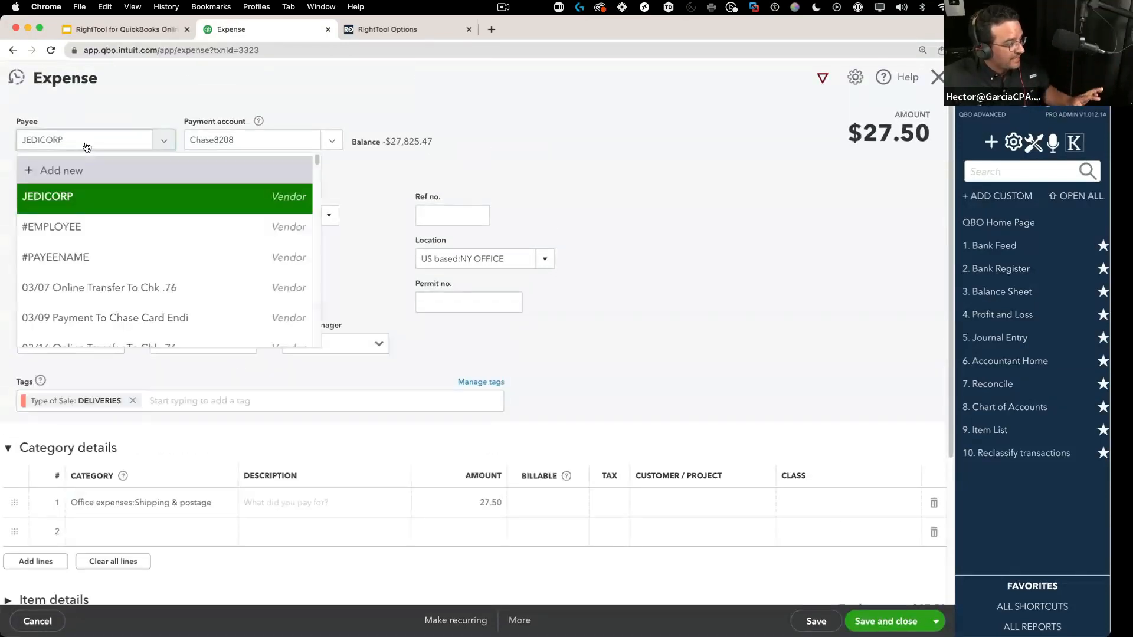
left_click(234, 309)
scroll(275, 352, "down", 4)
scroll(826, 184, "up", 4)
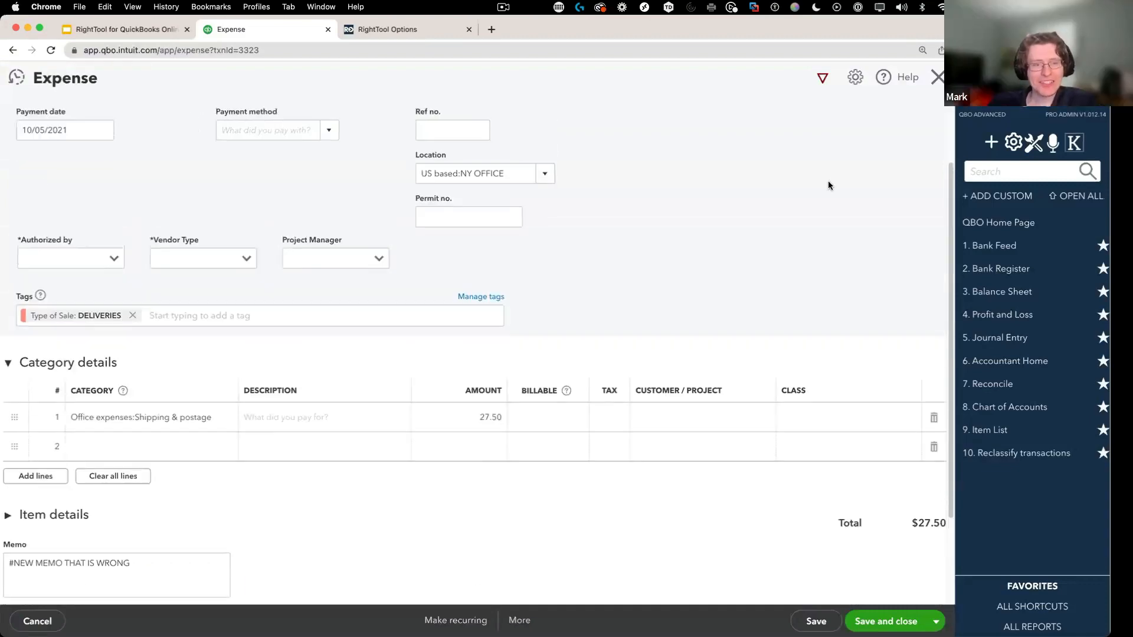
left_click(938, 79)
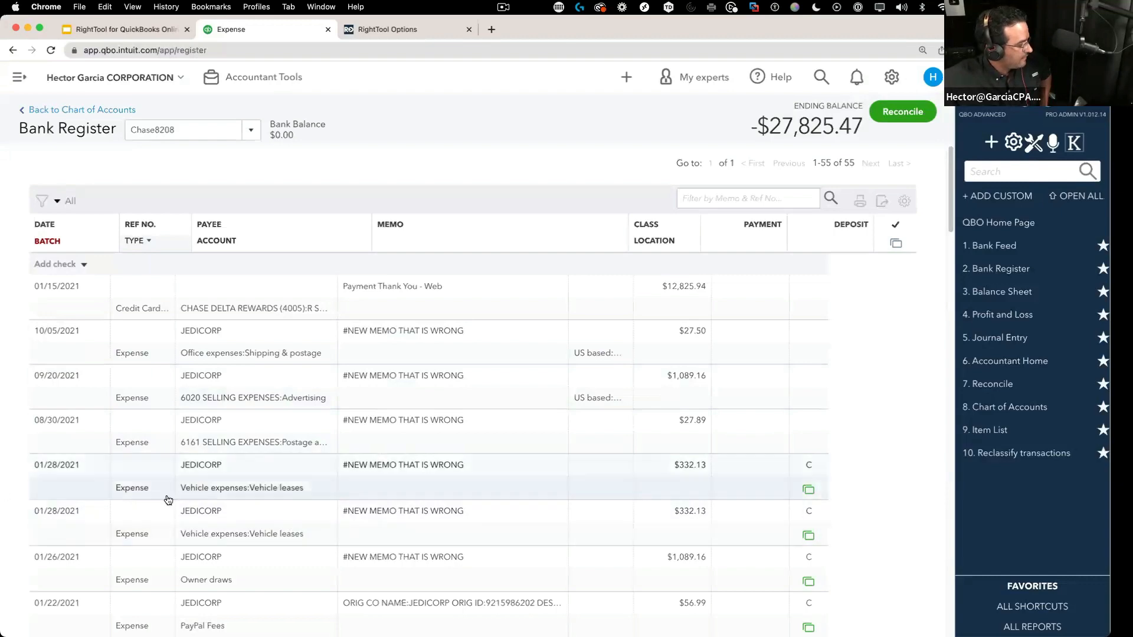
Open the first 01/28/2021 JEDICORP vehicle leases expense and examine the payee text in its online banking match.
left_click(91, 489)
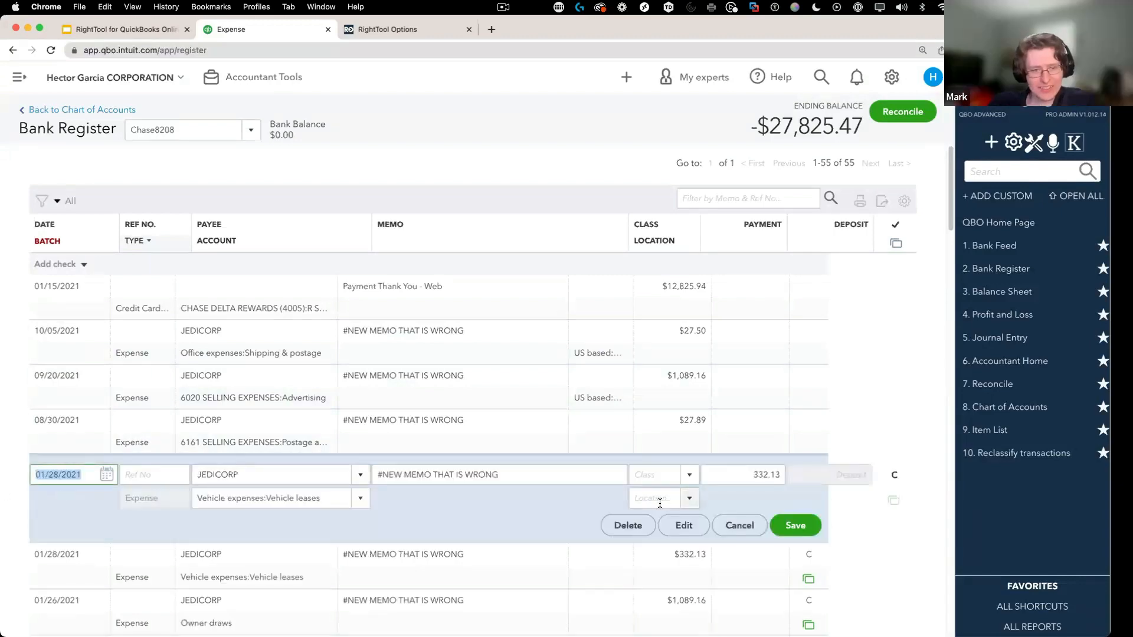
left_click(680, 525)
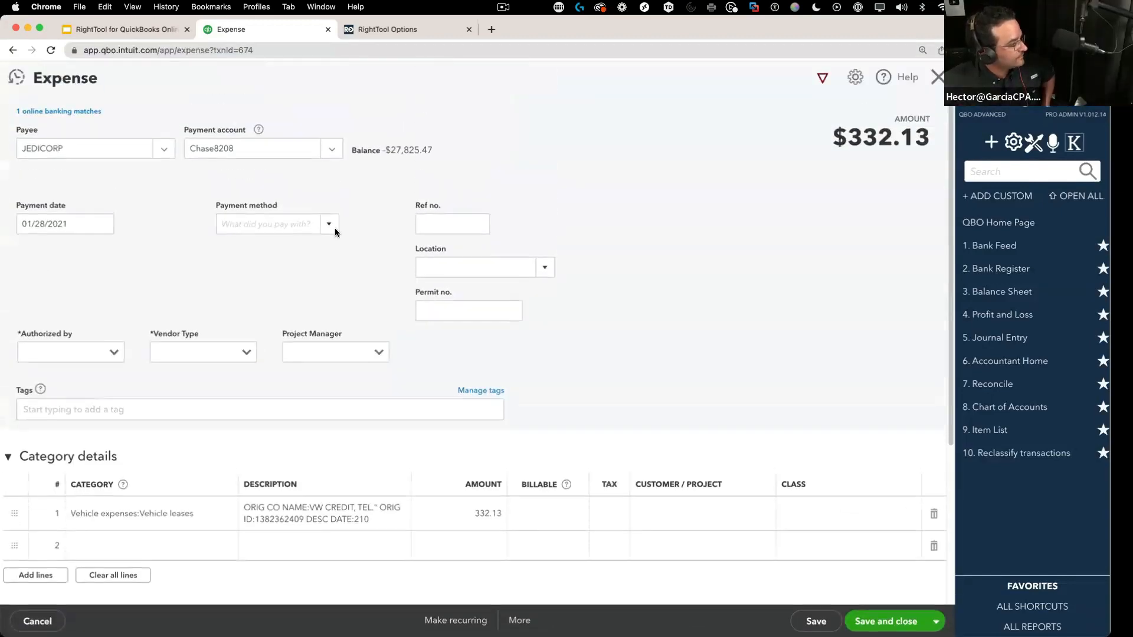
left_click(65, 112)
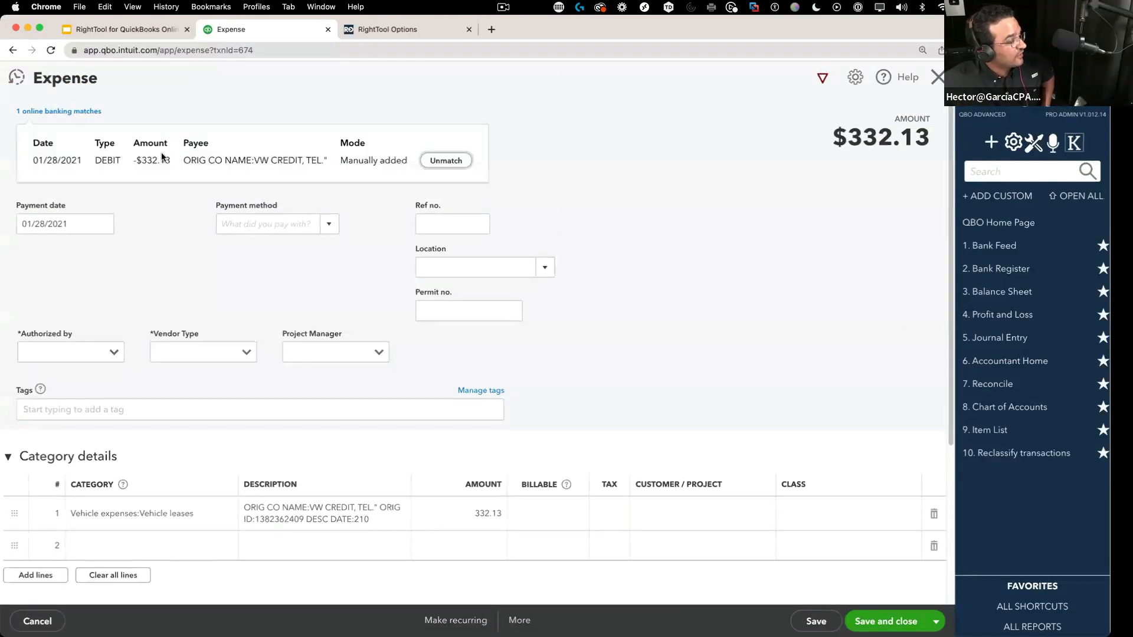
left_click_drag(182, 162, 323, 166)
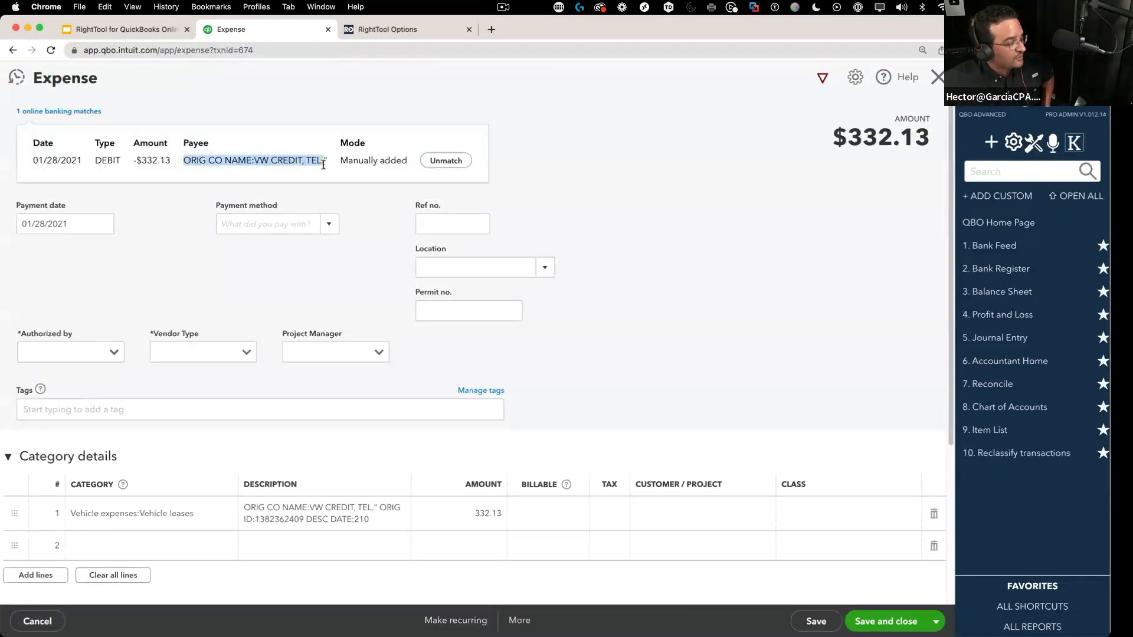
left_click(200, 221)
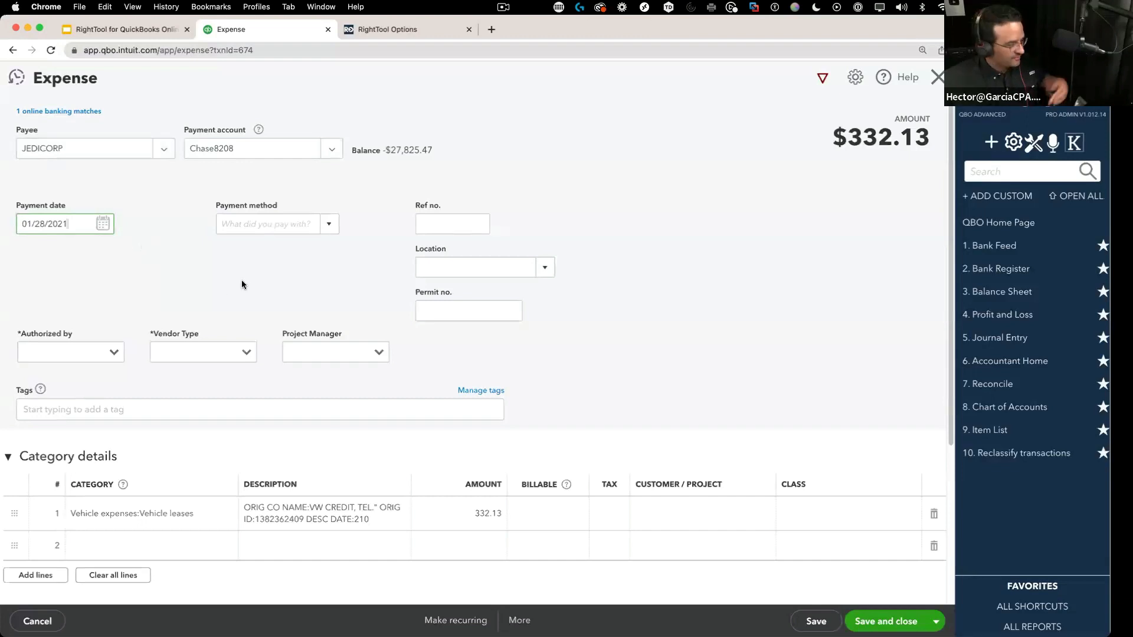
Copy the original bank text "ORIG CO NAME:VW CREDIT, TEL." into the expense's memo using the suggestion below the field.
scroll(241, 284, "down", 4)
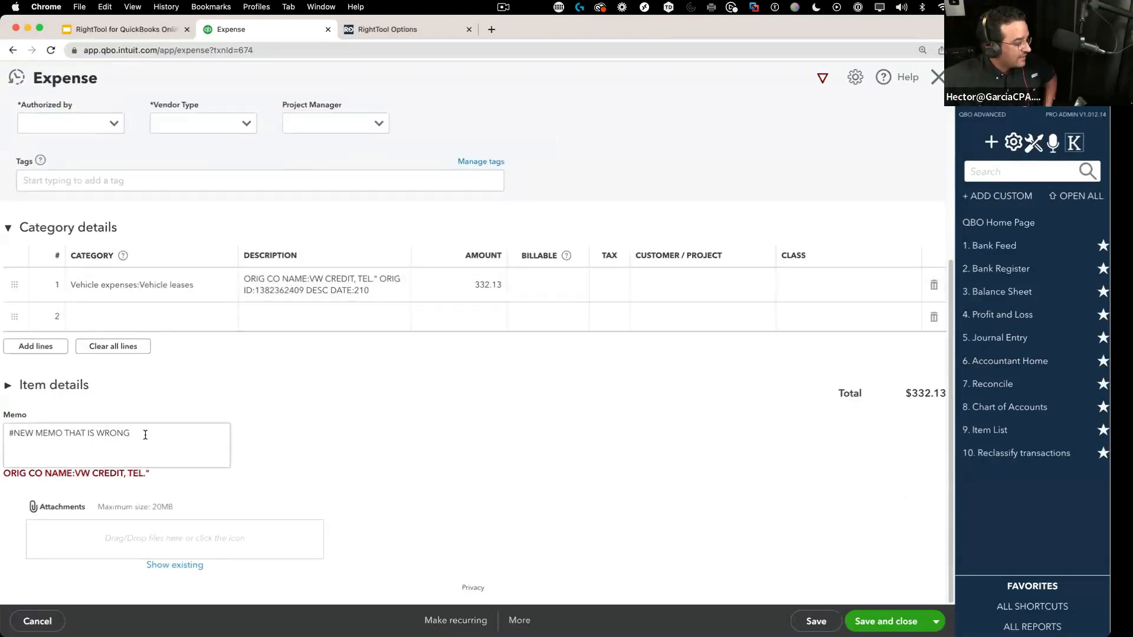
left_click_drag(144, 432, 6, 433)
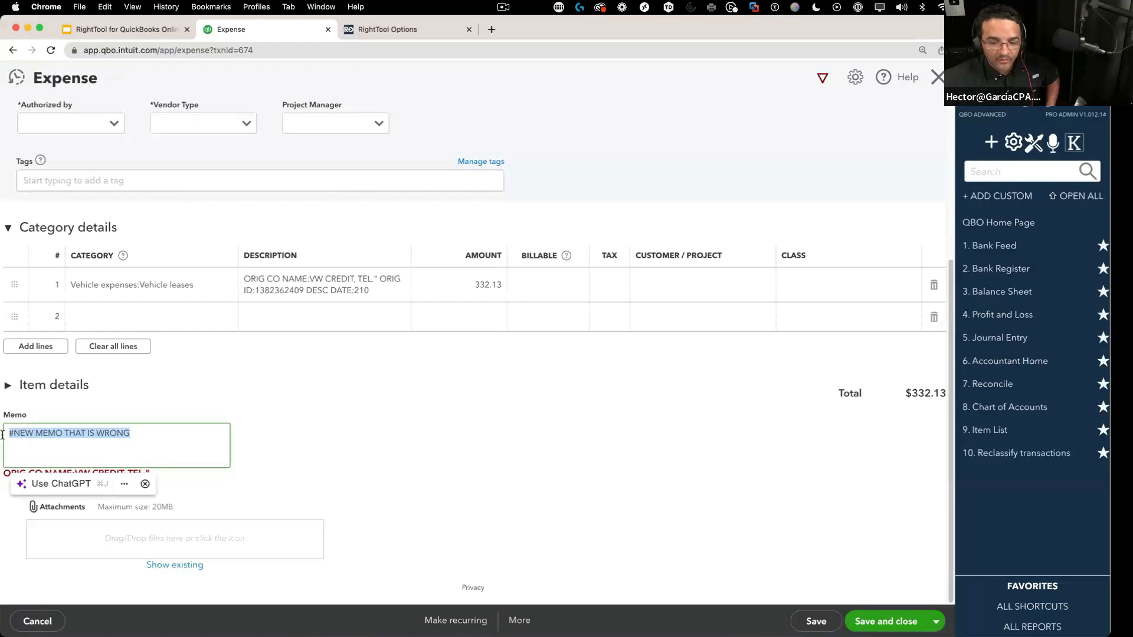
left_click(298, 491)
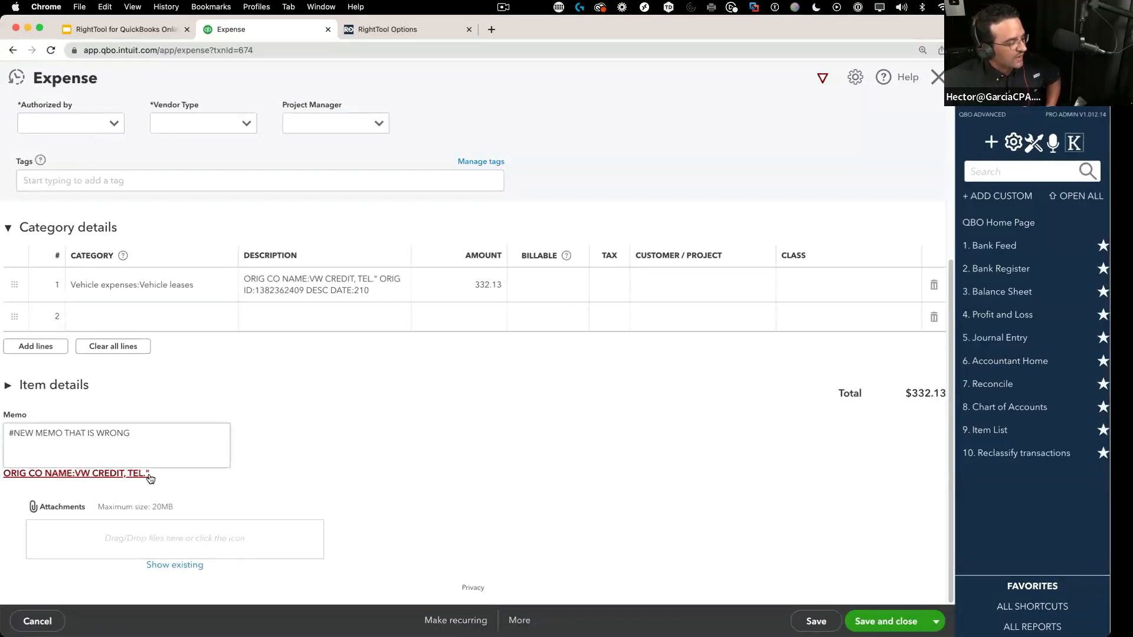
left_click(107, 475)
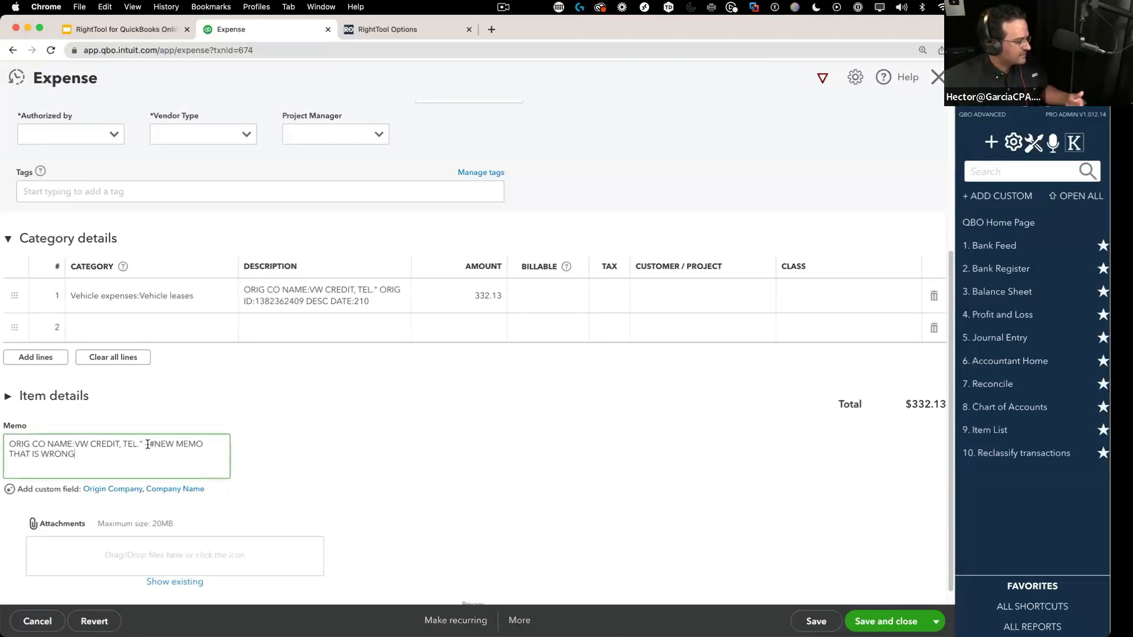
left_click_drag(115, 442, 9, 443)
key("BackSpace")
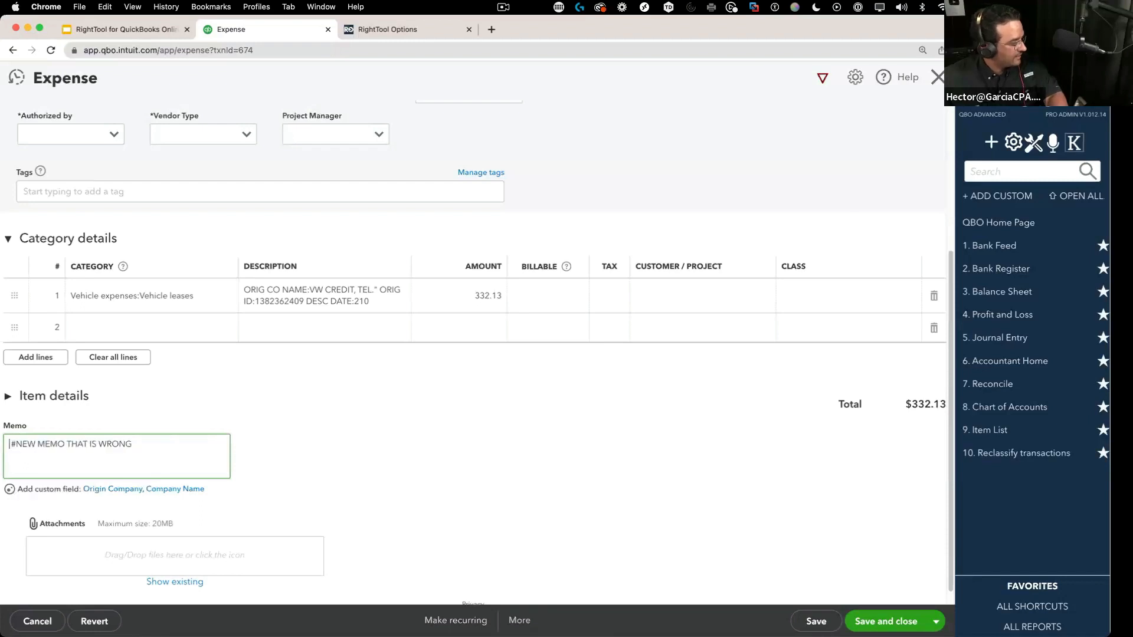
key("super+z")
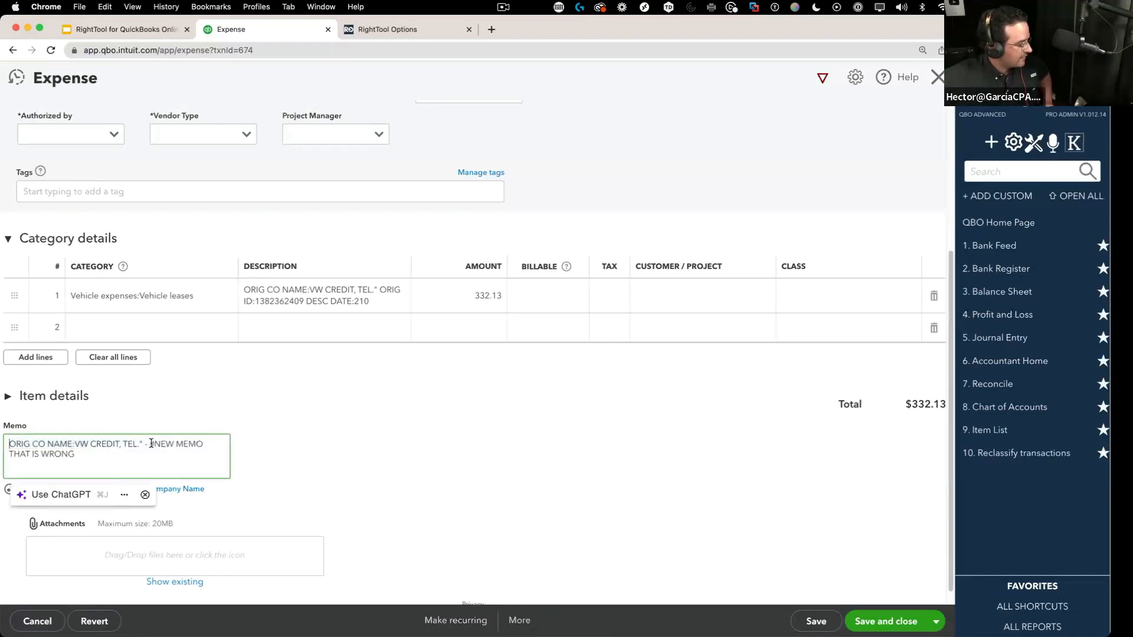
Trim the memo to "ORIG CO NAME:VW CREDIT, TEL.", save the expense, and close it after rechecking its online banking match.
left_click_drag(149, 444, 171, 460)
type("==")
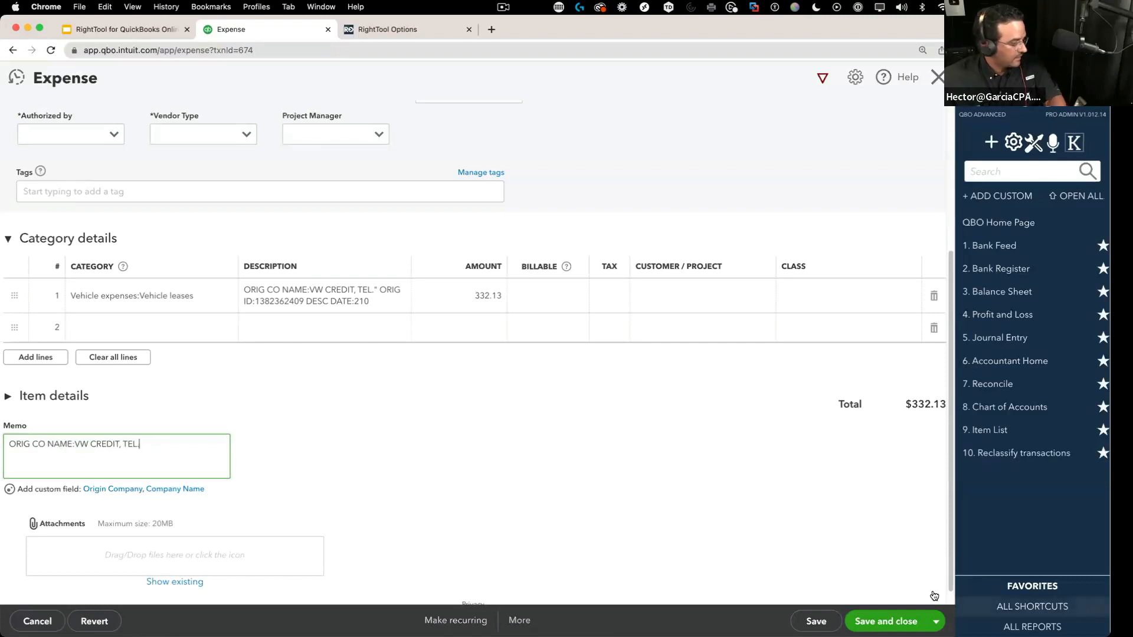
left_click(817, 621)
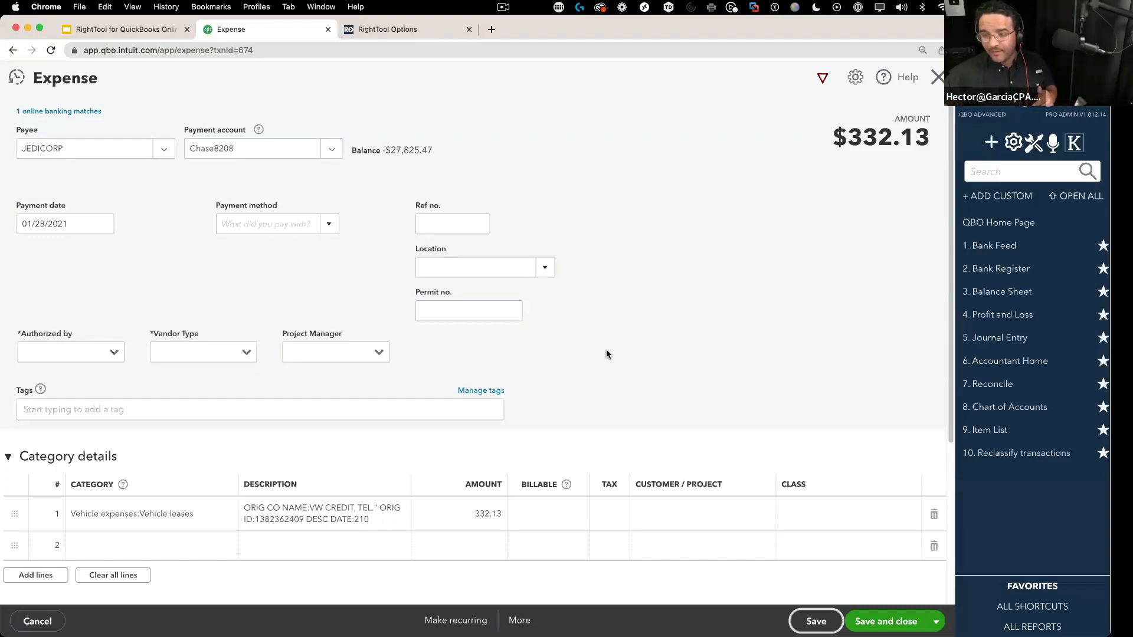
left_click(73, 112)
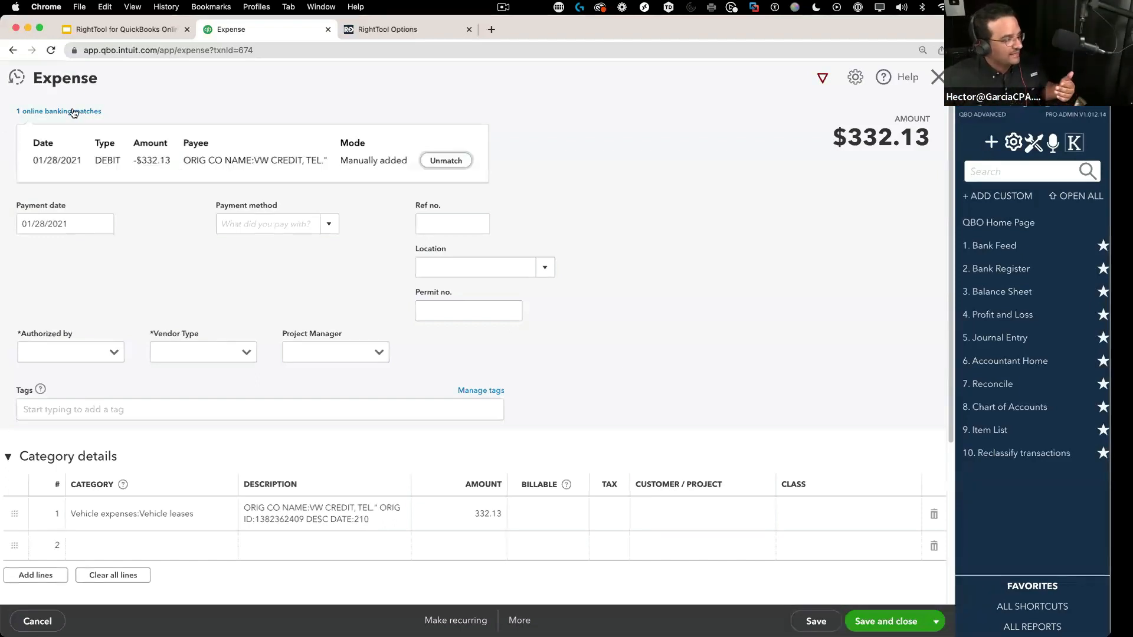
left_click(937, 77)
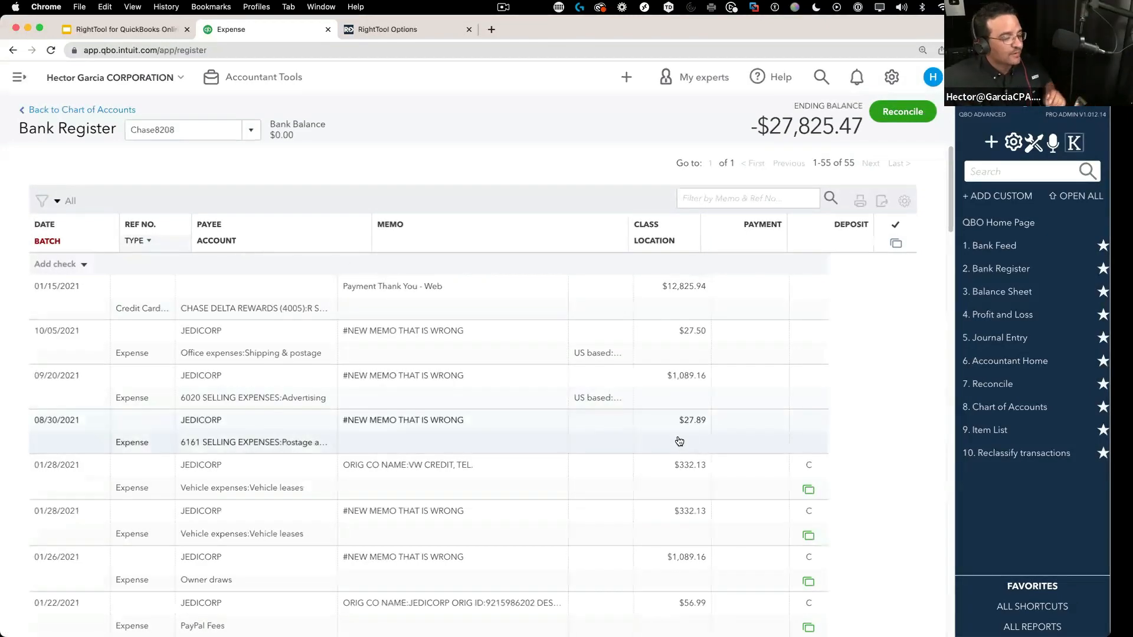
Reload the bank register, check its column settings, and collapse the RightTool sidebar.
left_click(50, 50)
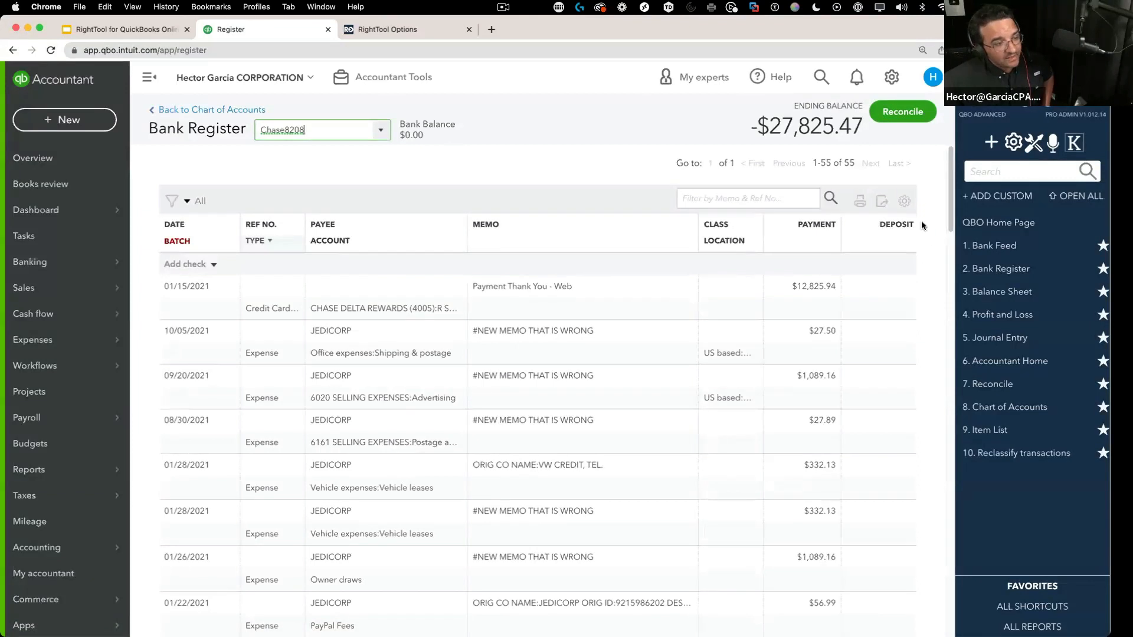
left_click(904, 201)
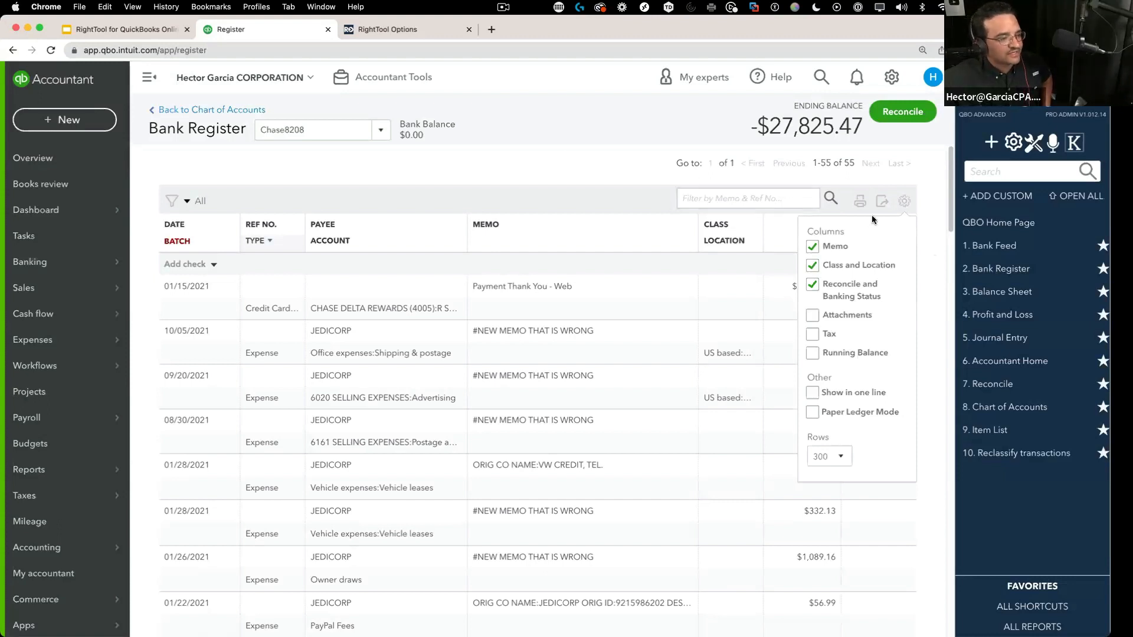
left_click(904, 201)
left_click(1015, 446)
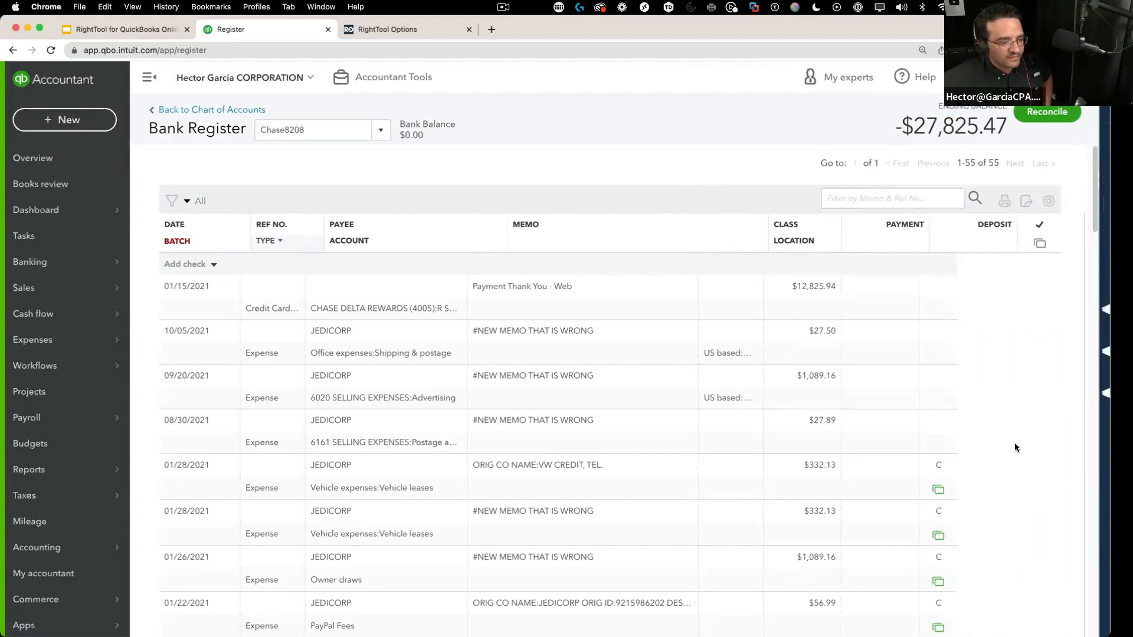
Refresh the widened register and sort its transactions by reconcile status.
left_click(149, 76)
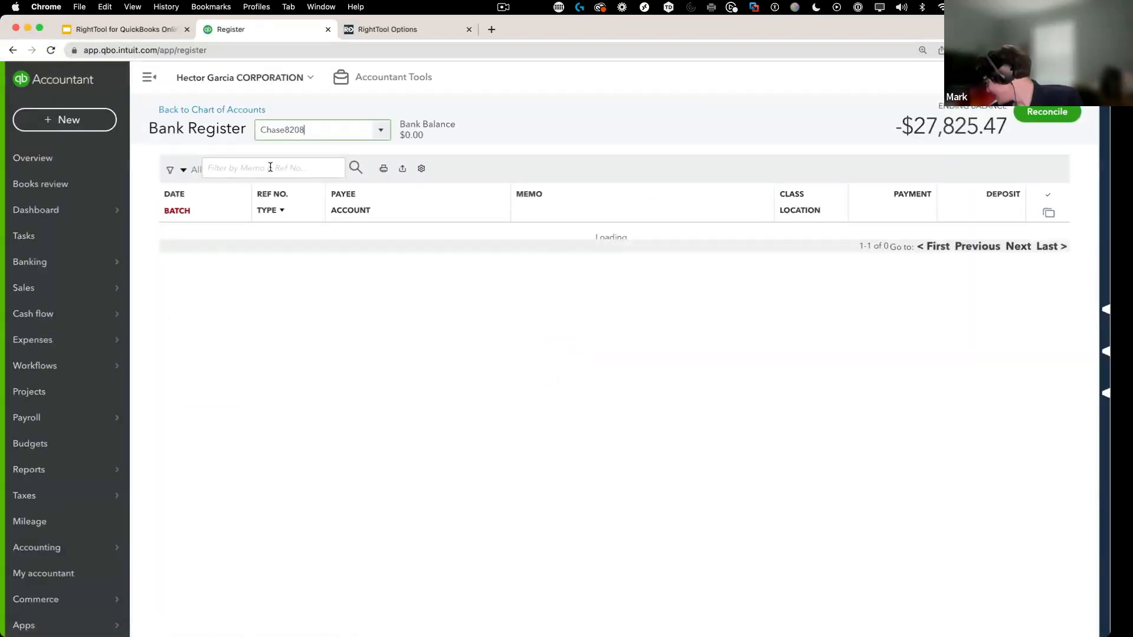
scroll(1000, 375, "down", 3)
scroll(1000, 376, "up", 5)
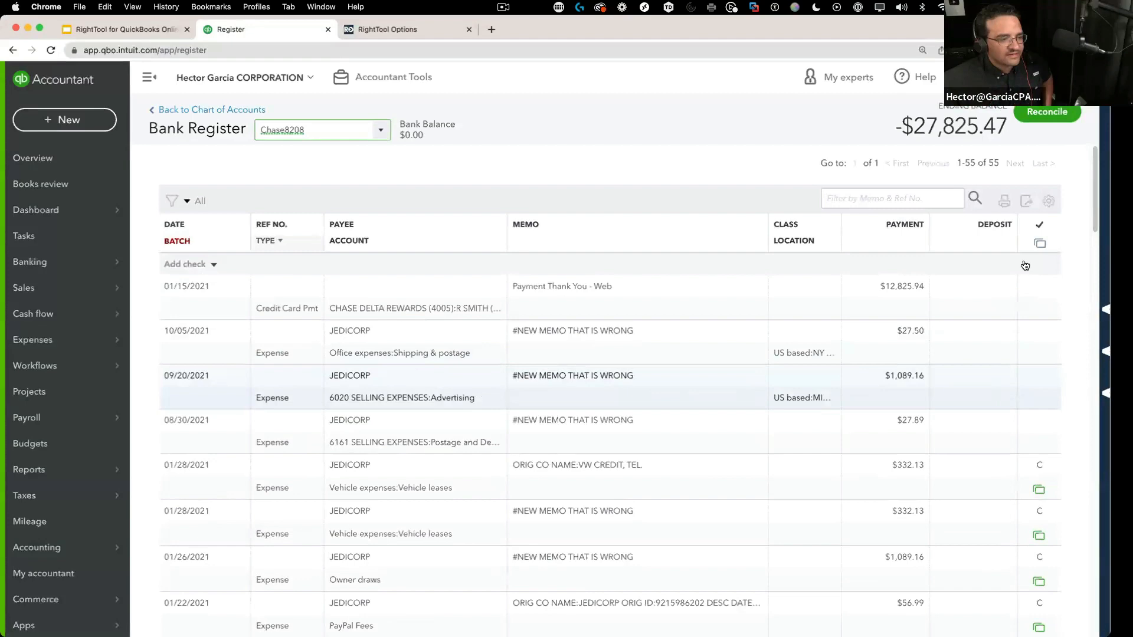
left_click(1041, 226)
left_click(1045, 229)
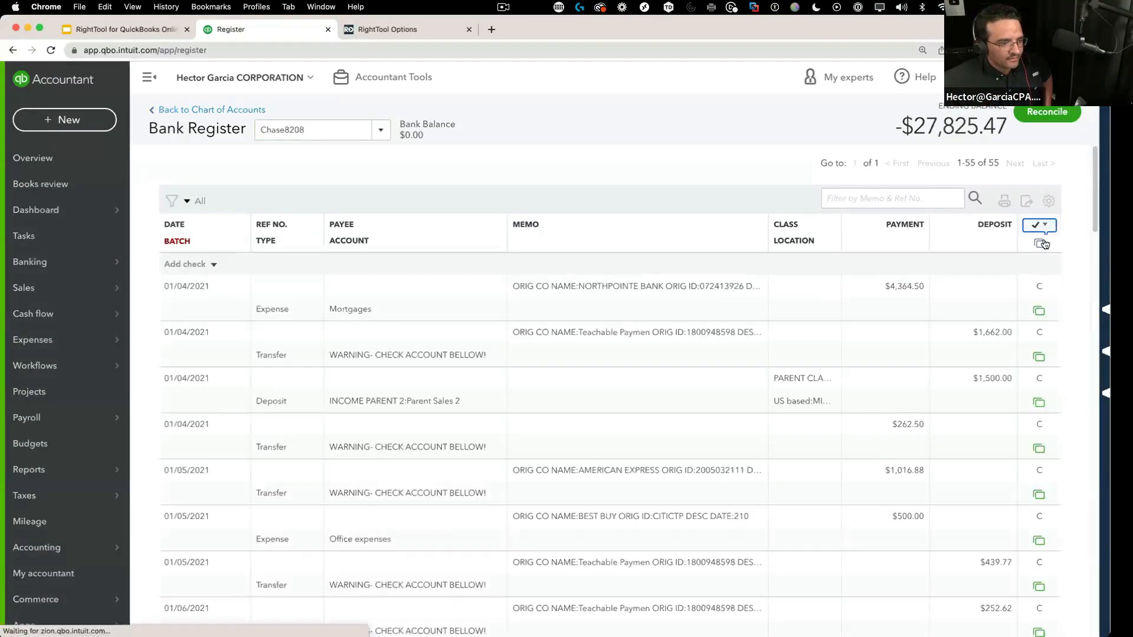
Start reconciling the Chase8208 account with an ending balance of 0 and today's date, 05/10/2023, as the ending date.
left_click(1063, 112)
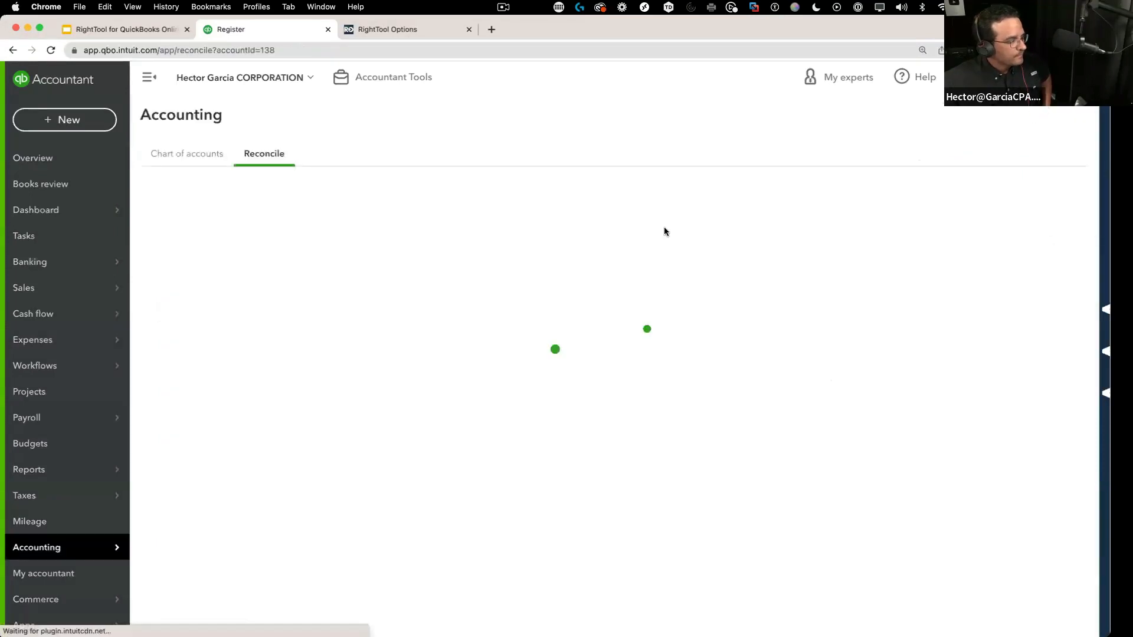
left_click(310, 392)
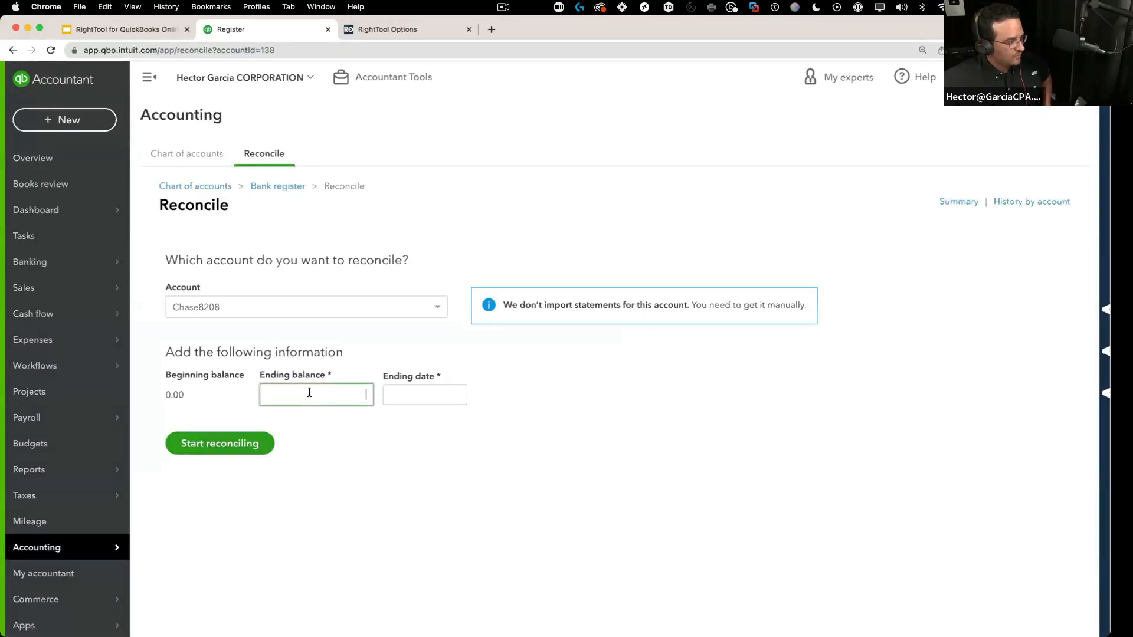
type("0")
key("Tab")
type("t")
left_click(215, 446)
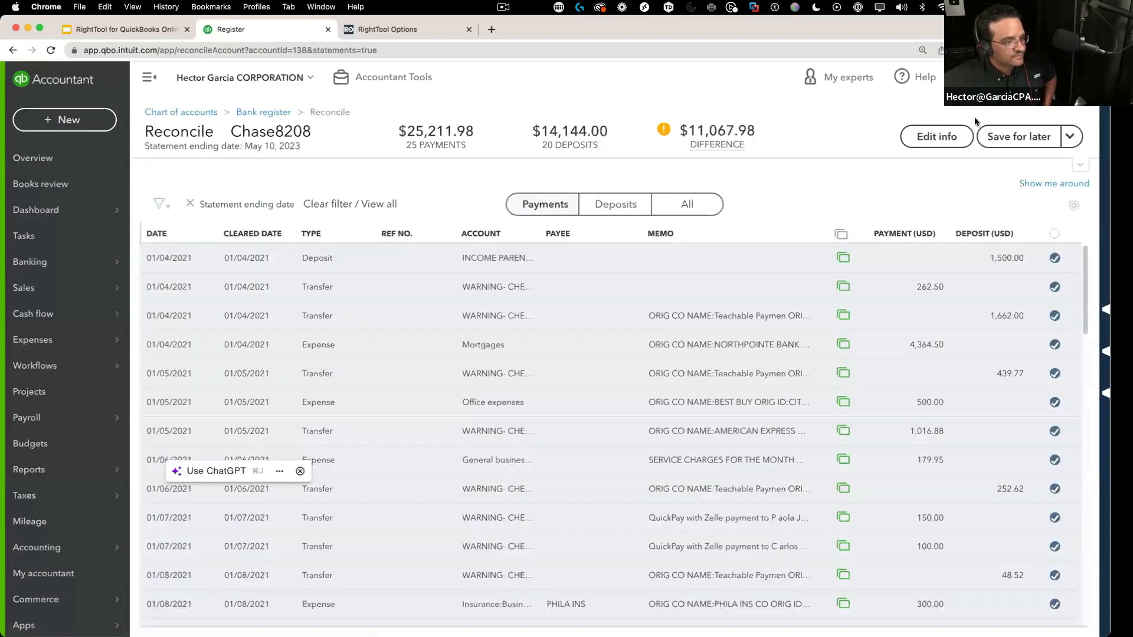
Finish the Chase8208 reconciliation with an adjustment dated 05/10/2023 and return to the bank register.
left_click(1070, 137)
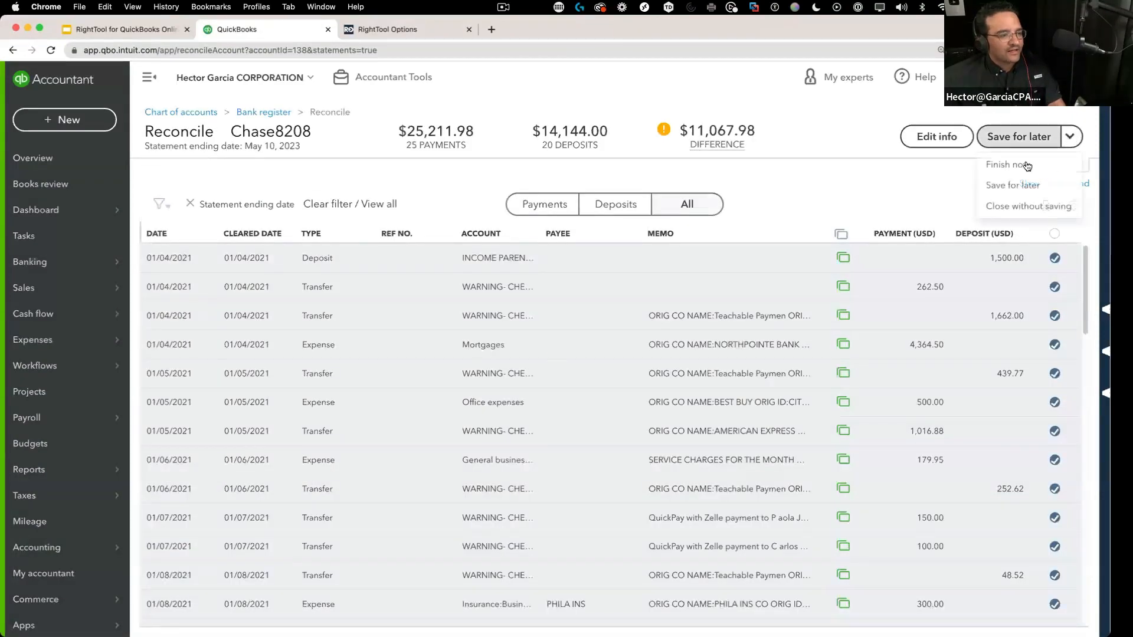
left_click(1033, 171)
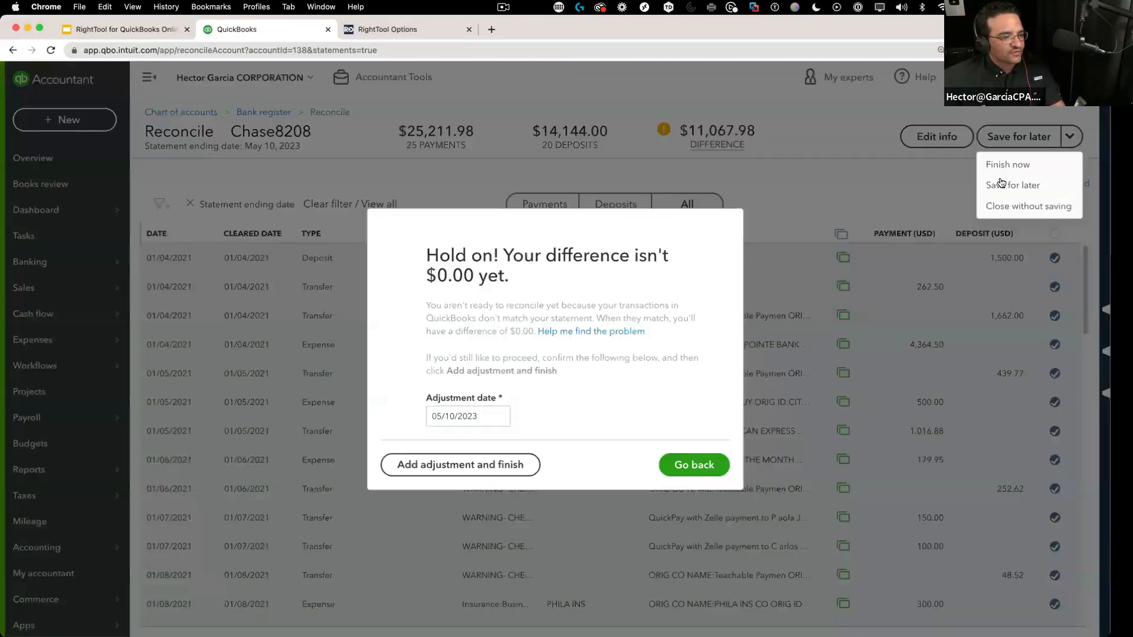
left_click(458, 467)
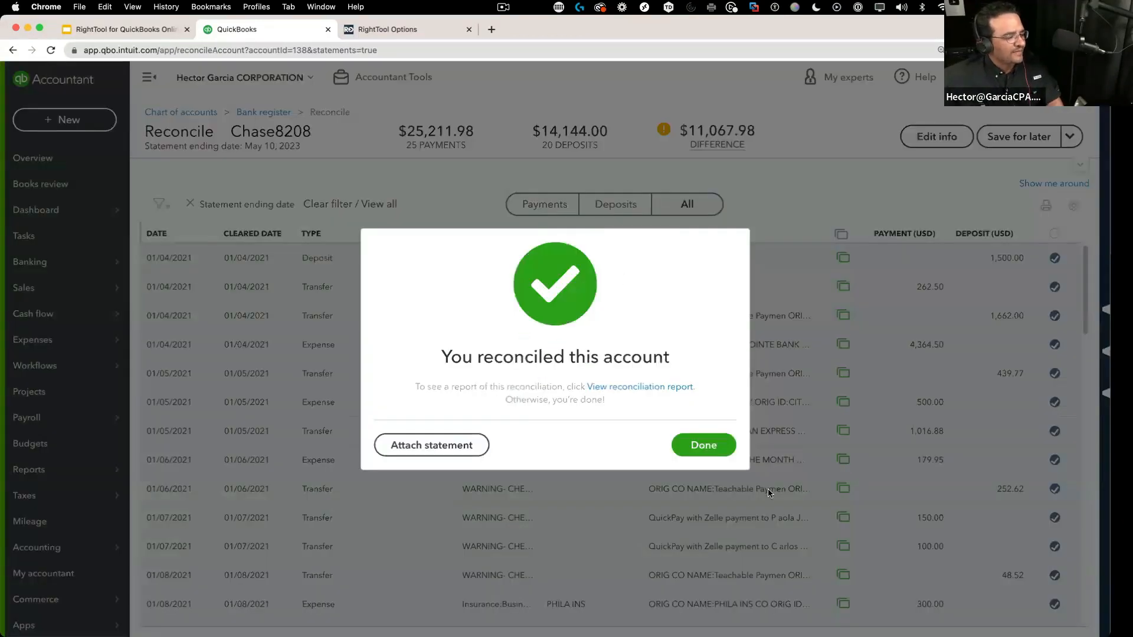
left_click(703, 446)
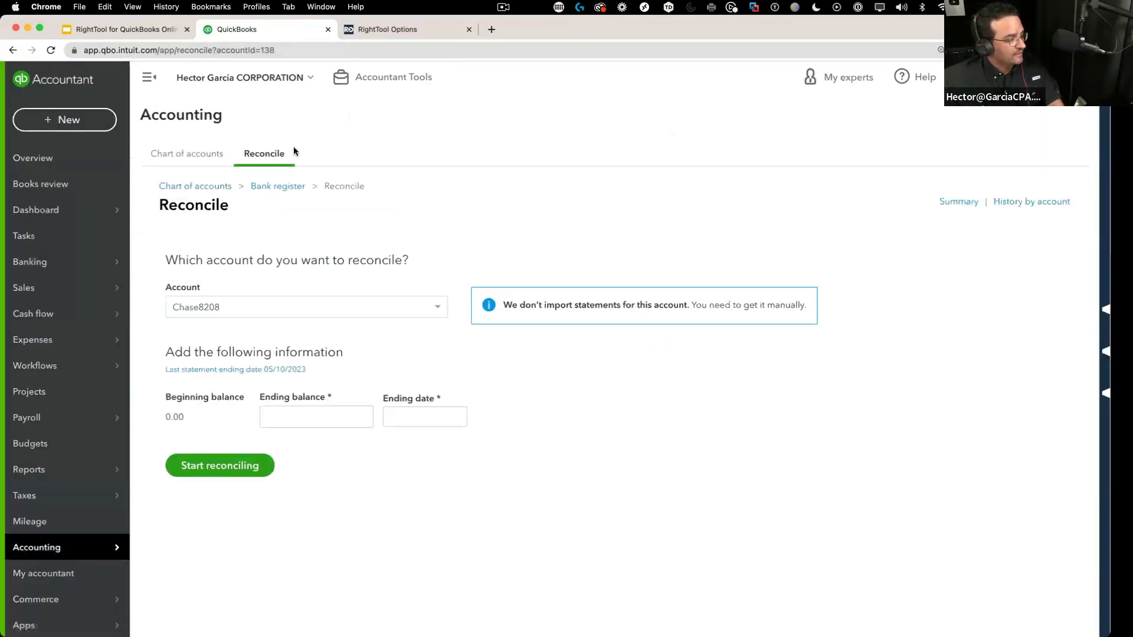
left_click(268, 188)
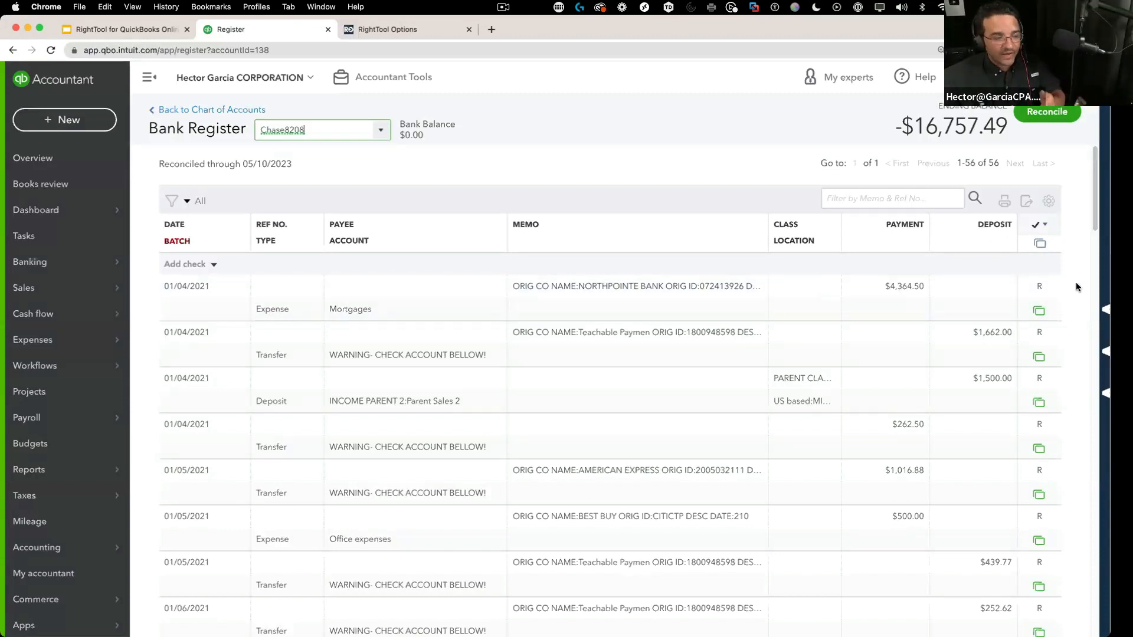
Clear the reconcile status of the $4,364.50 Mortgages expense dated 01/04/2021 and save the edit.
left_click(1040, 288)
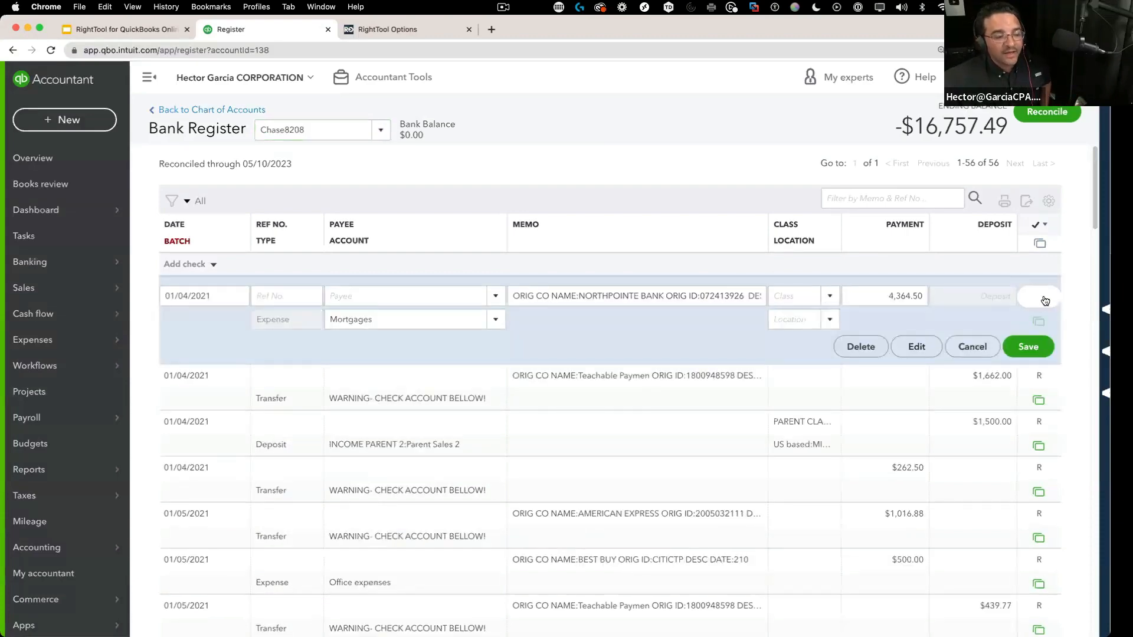
left_click(1034, 350)
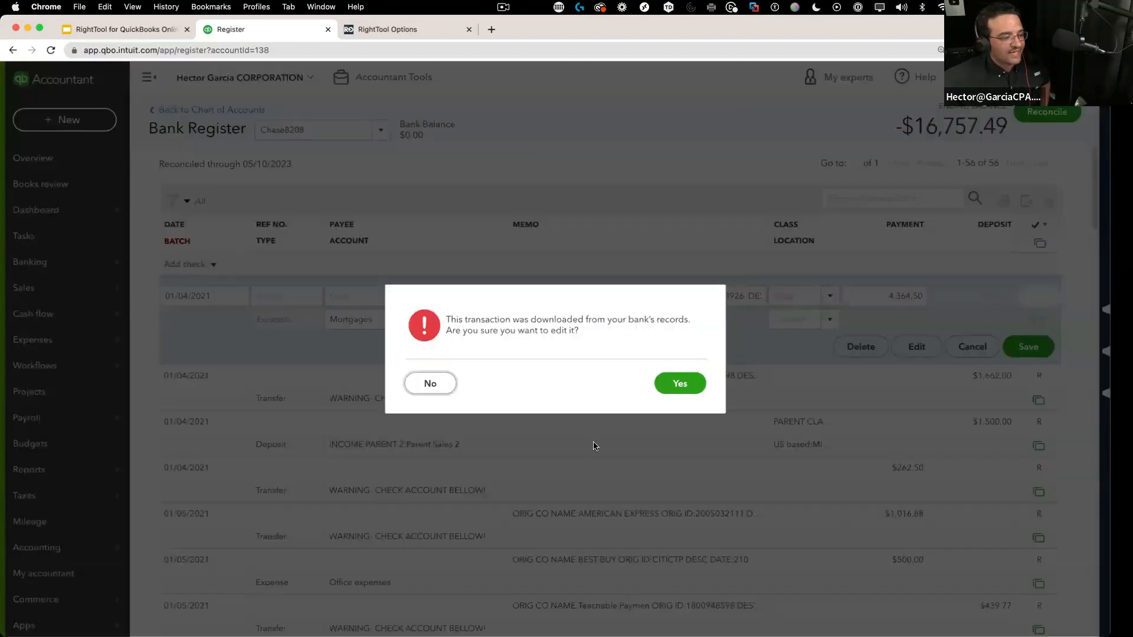
left_click(664, 390)
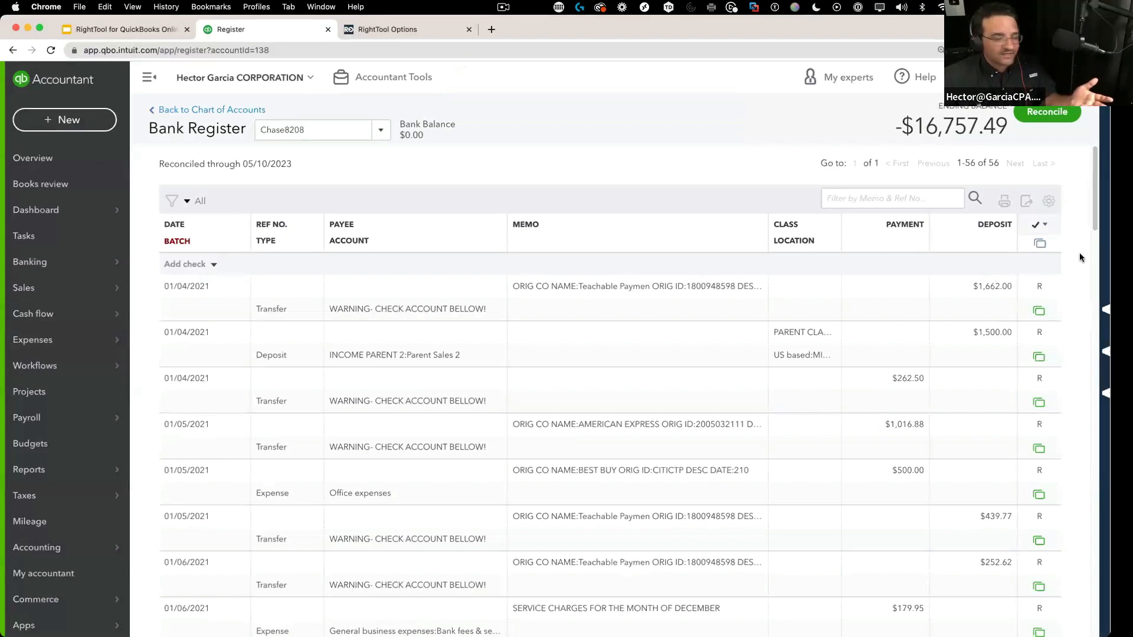
Filter the bank register to transactions with the Reconciled status.
left_click(186, 202)
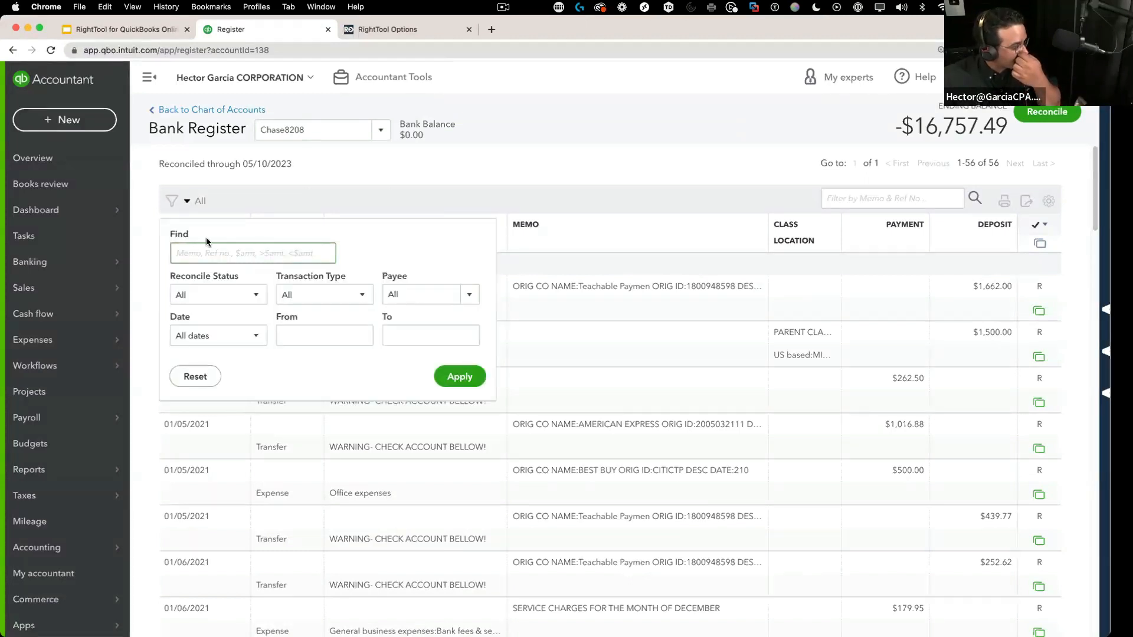
left_click(246, 302)
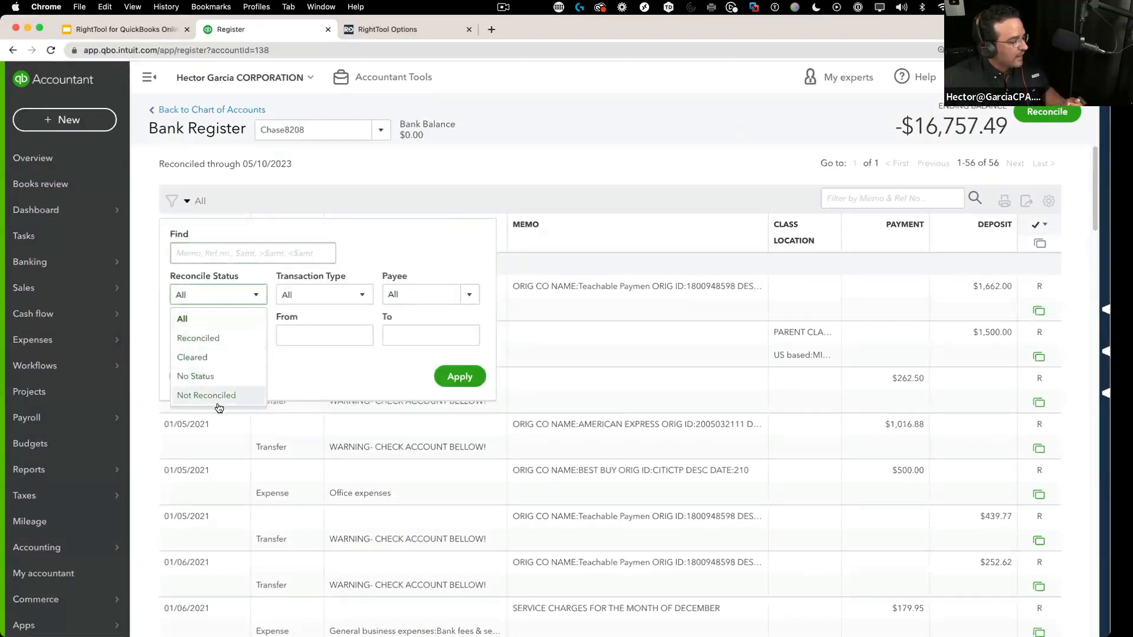
left_click(209, 340)
left_click(460, 376)
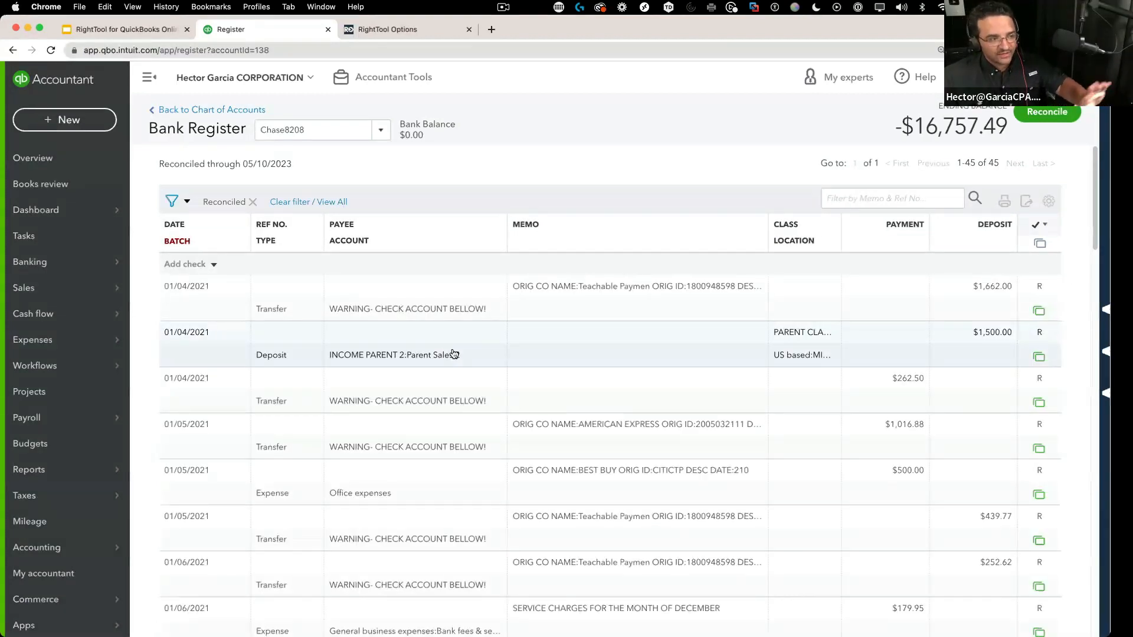
Choose 300 as the number of rows in the register's display settings and look over the filtered list.
left_click(1050, 202)
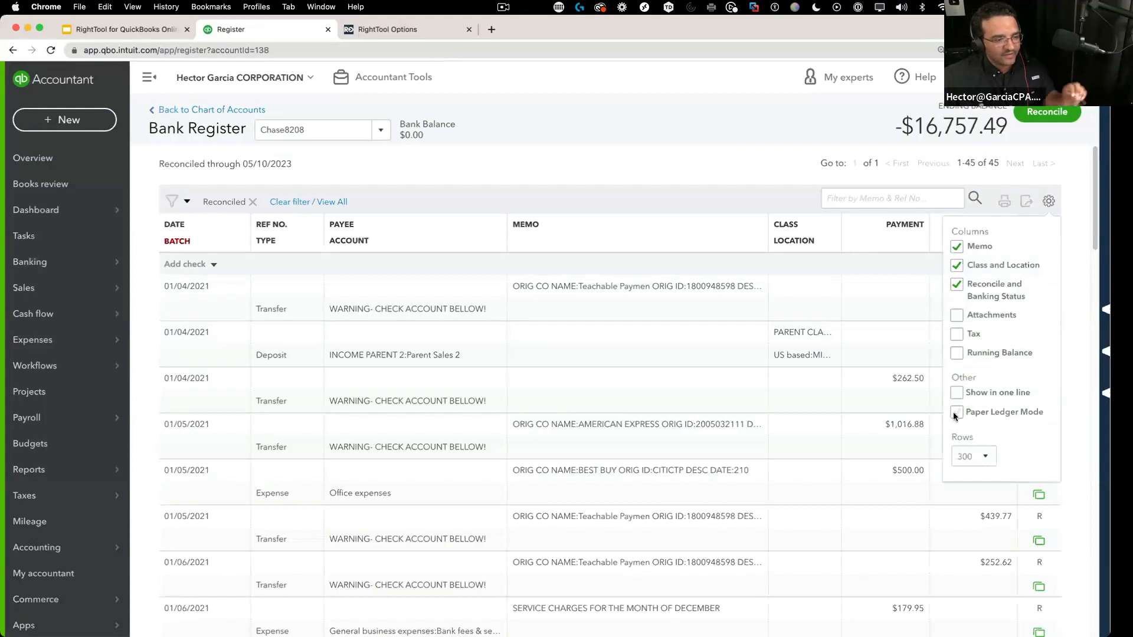
left_click(980, 457)
left_click(981, 564)
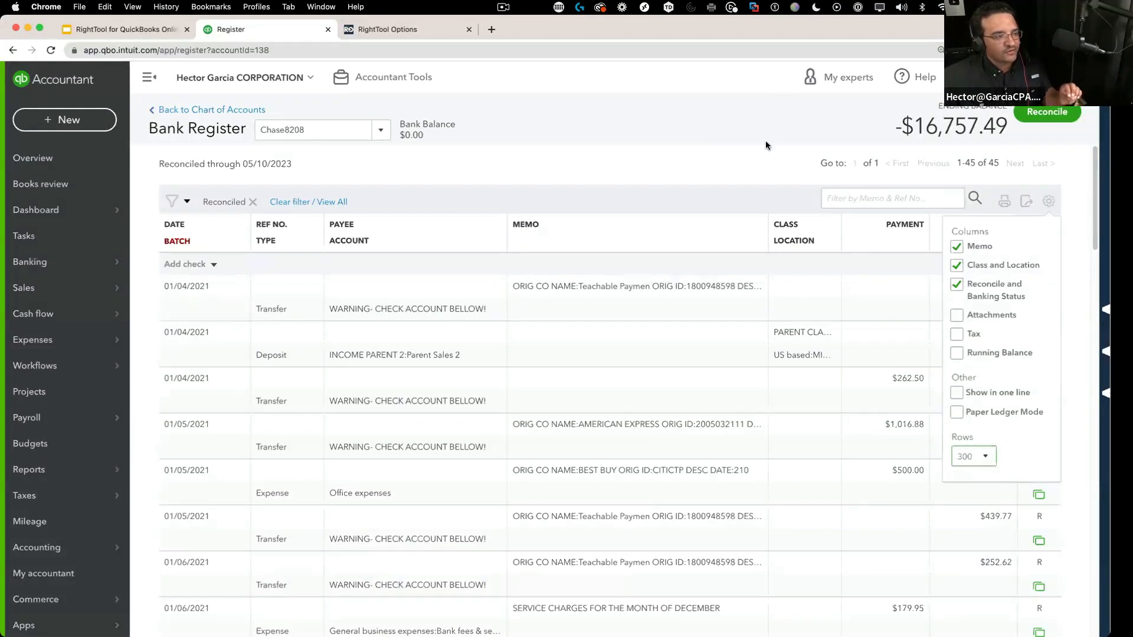
left_click(1084, 207)
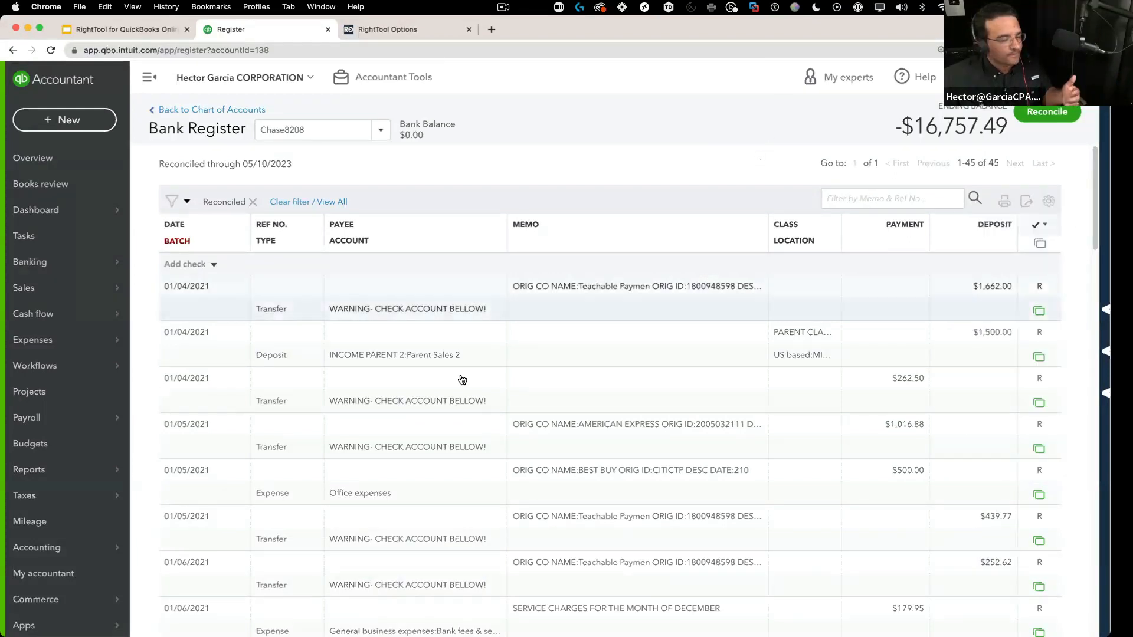
scroll(172, 244, "up", 3)
scroll(171, 244, "down", 3)
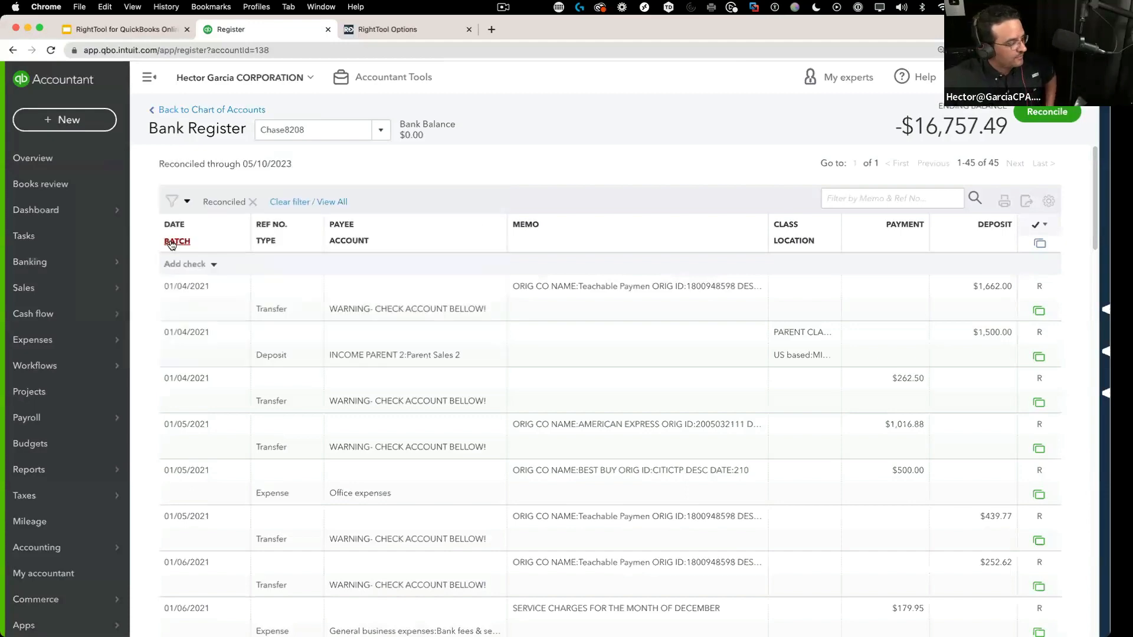
Turn on RightTool's batch mode in the register and select all the filtered reconciled transactions.
left_click(172, 242)
left_click(172, 242)
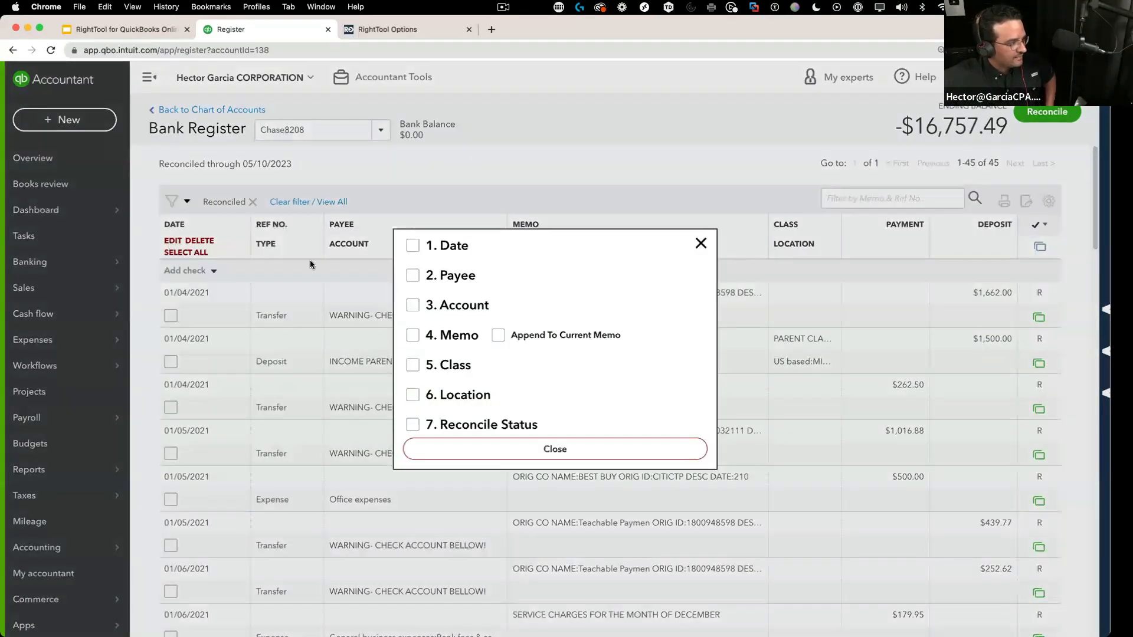
left_click(699, 244)
left_click(180, 252)
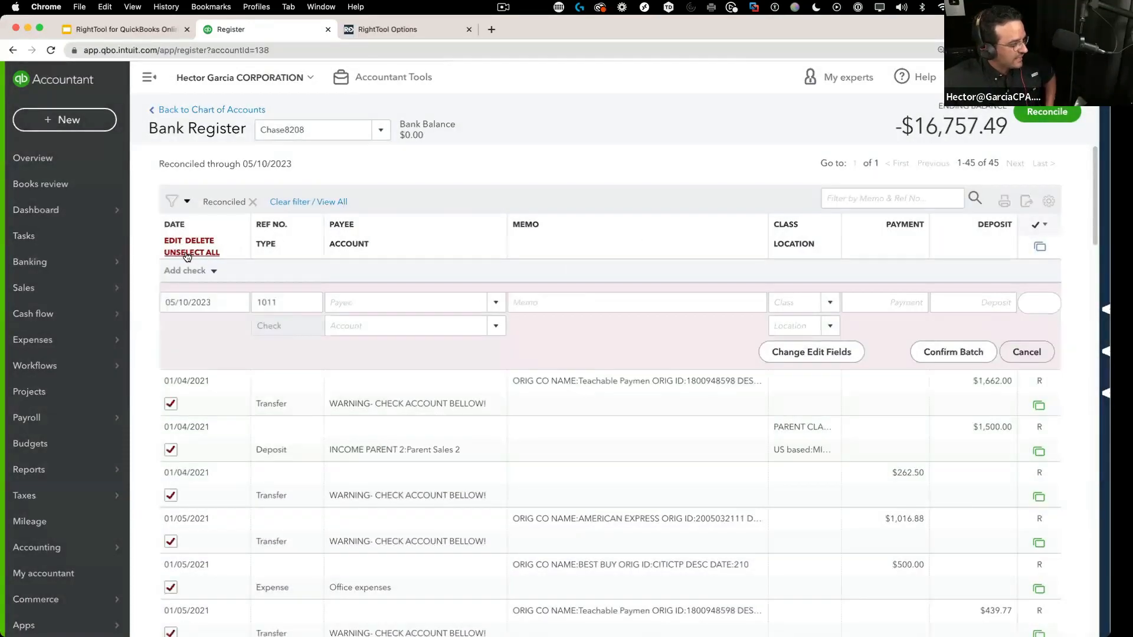
Choose Reconcile Status as the only field to change in the batch edit.
left_click(172, 242)
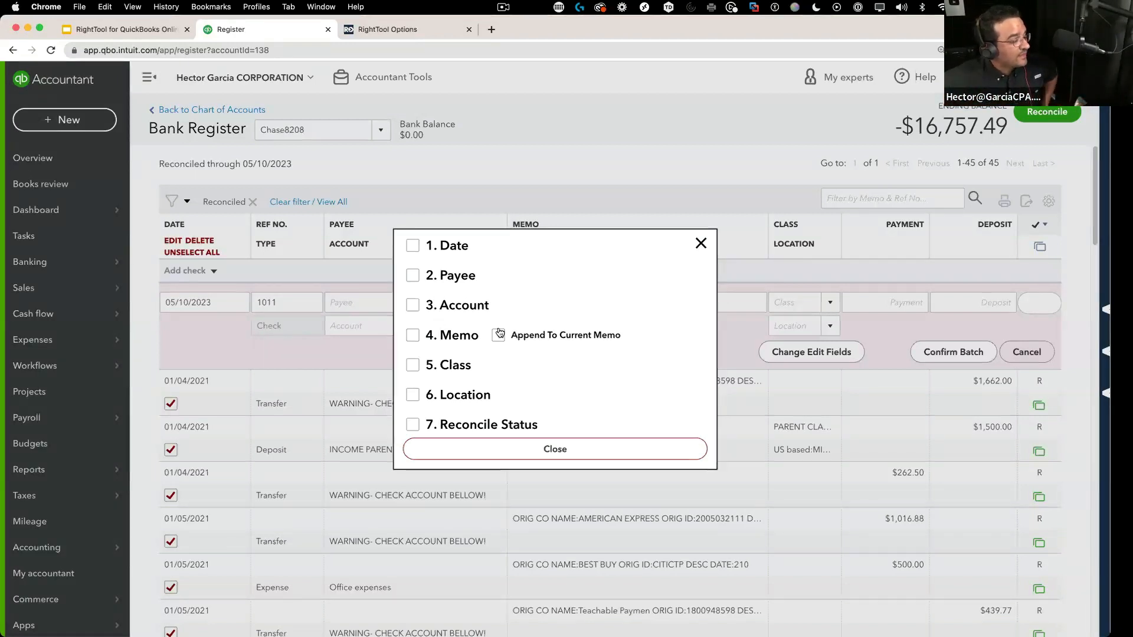
left_click(413, 425)
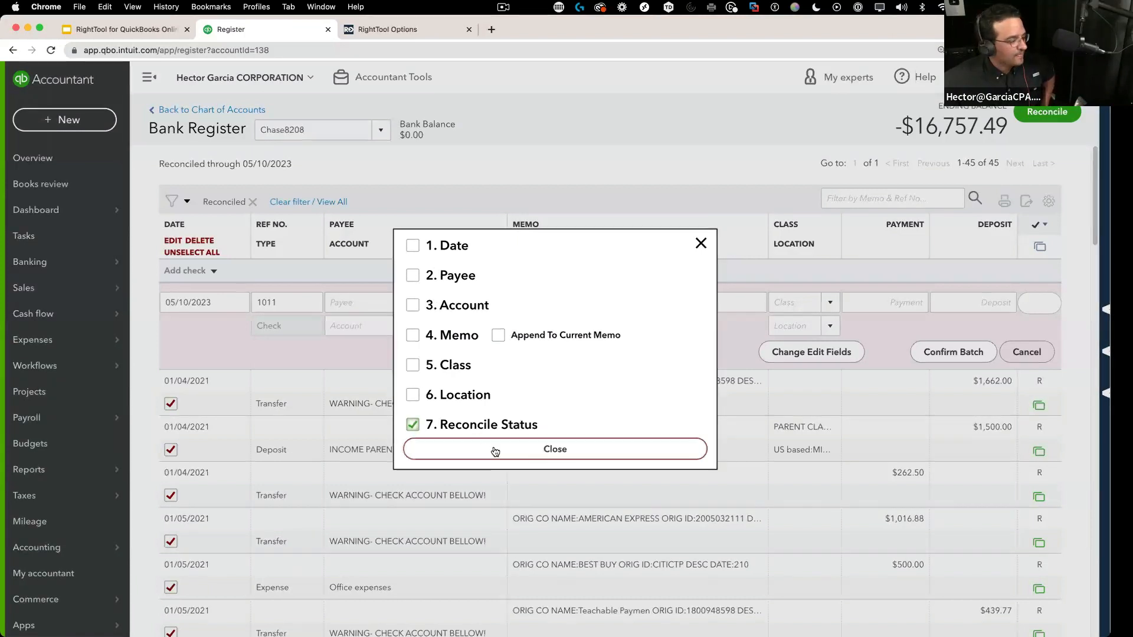
left_click(495, 452)
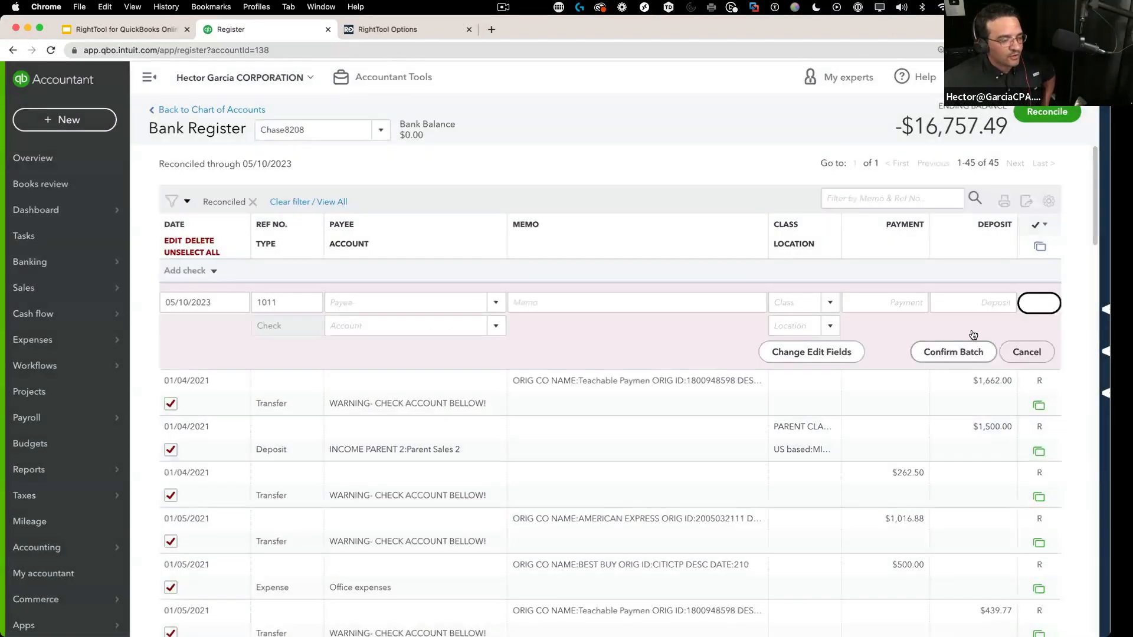
Set the batch reconcile status to blank and confirm the batch edit for all selected transactions.
left_click(1039, 309)
left_click(1044, 304)
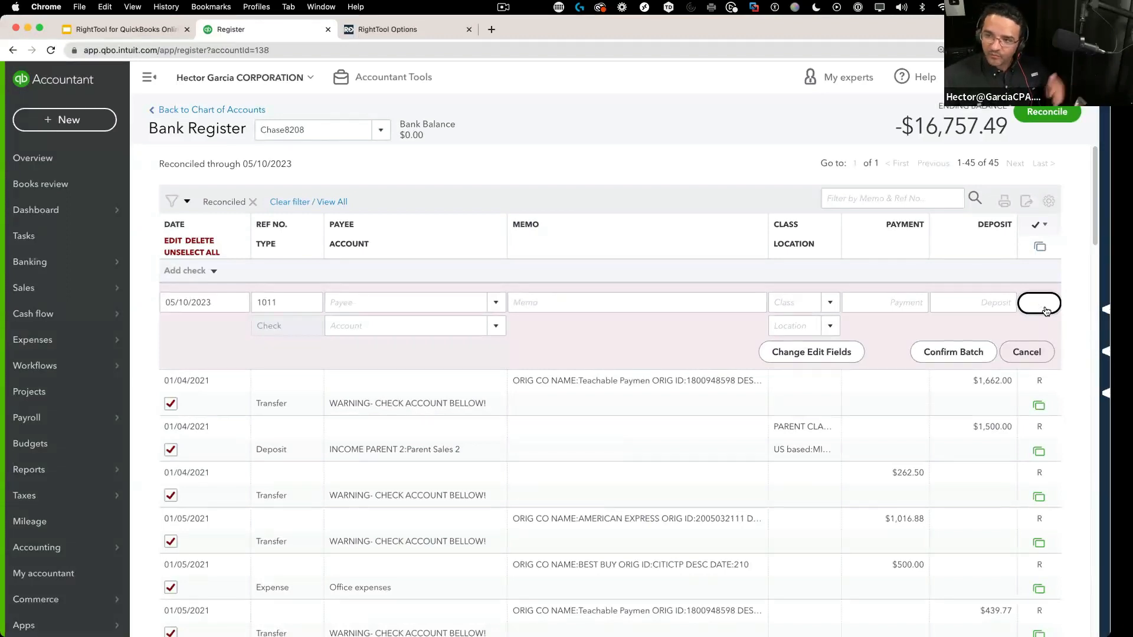
left_click(1043, 305)
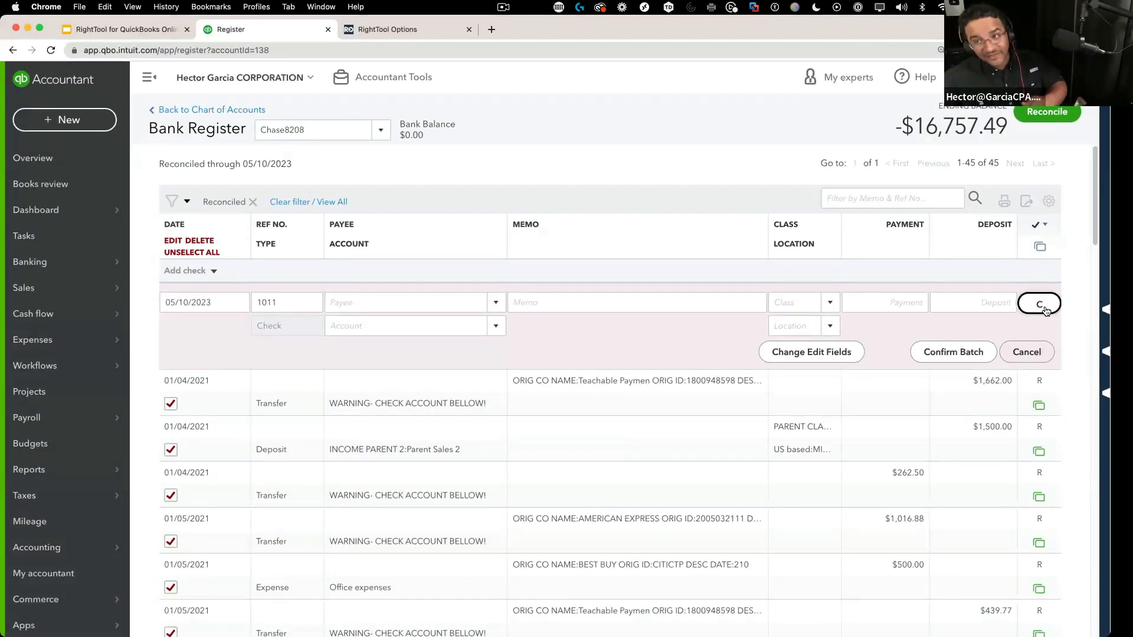
left_click(1043, 305)
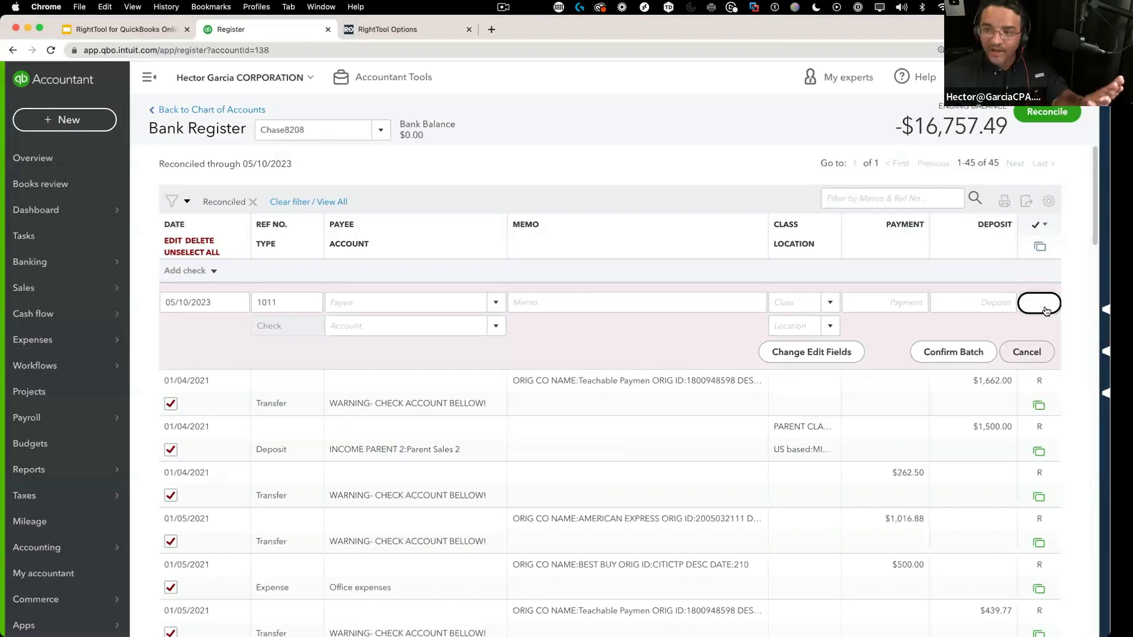
left_click(954, 352)
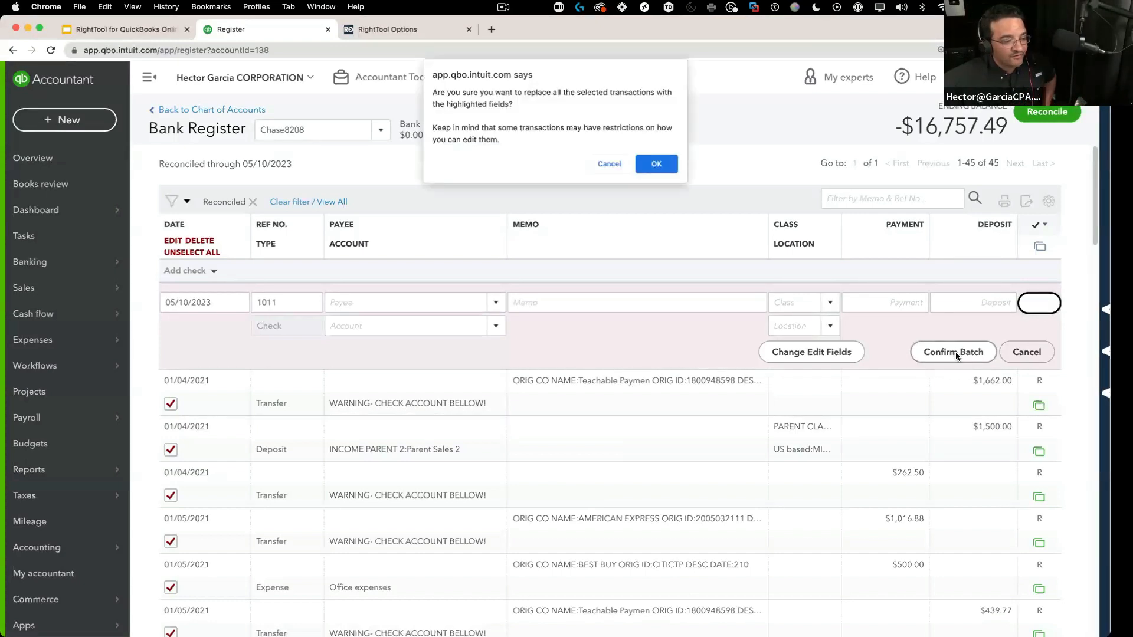
key("Return")
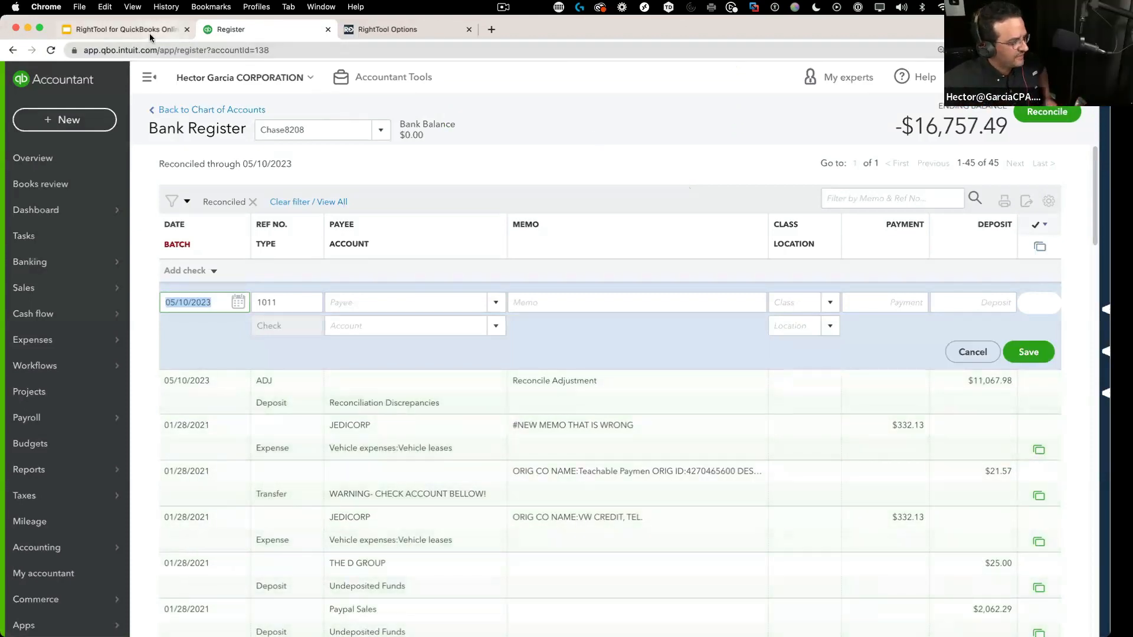
Switch to the RightTool presentation in Google Slides and present the "Features in PRO" slide full screen.
left_click(172, 35)
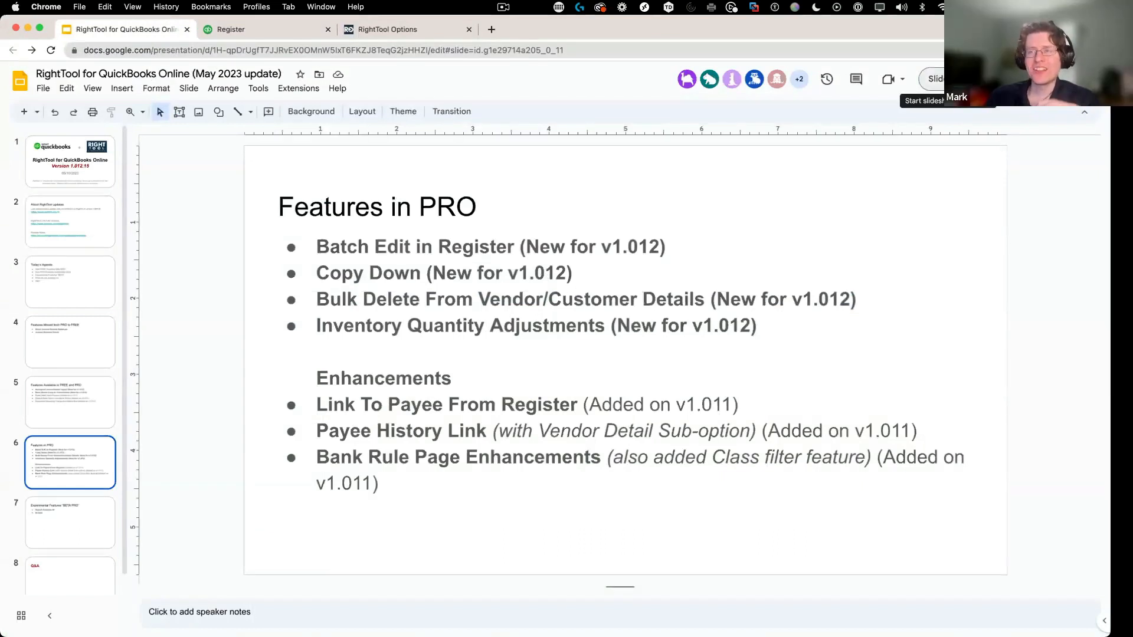
left_click(935, 79)
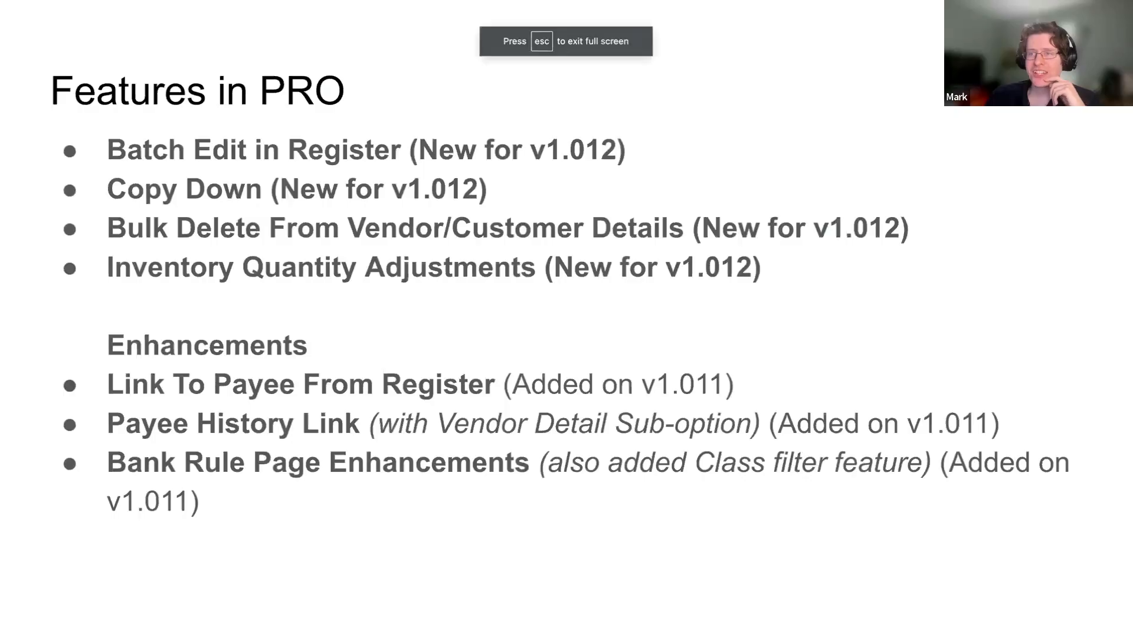
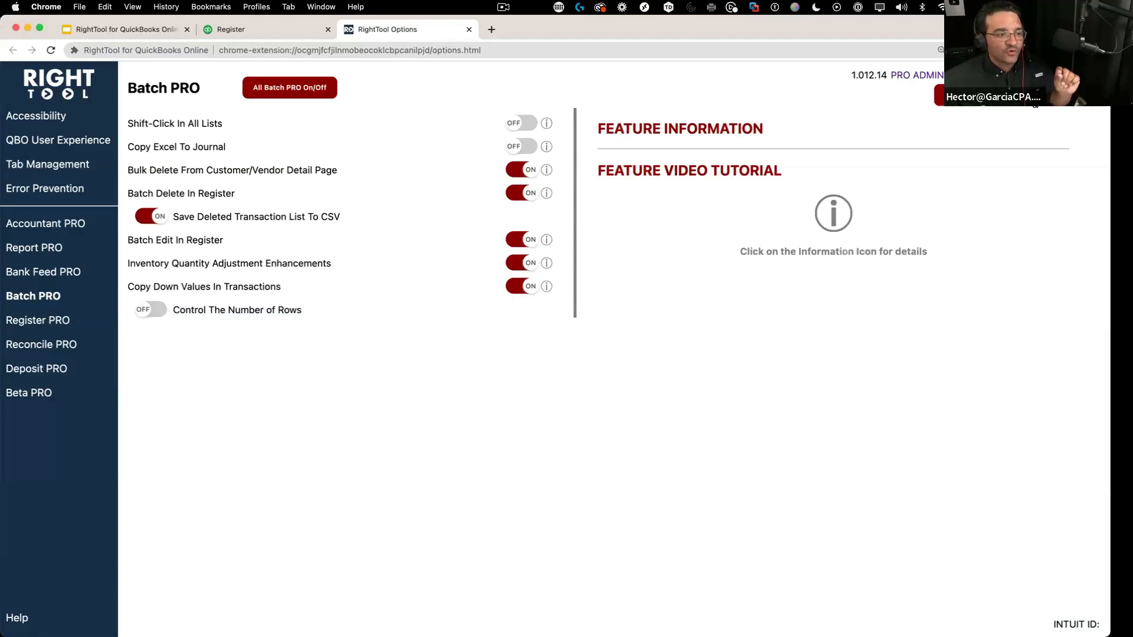
Switch back to the QuickBooks bank register, reload it, and create a new journal entry.
left_click(260, 29)
key("super+r")
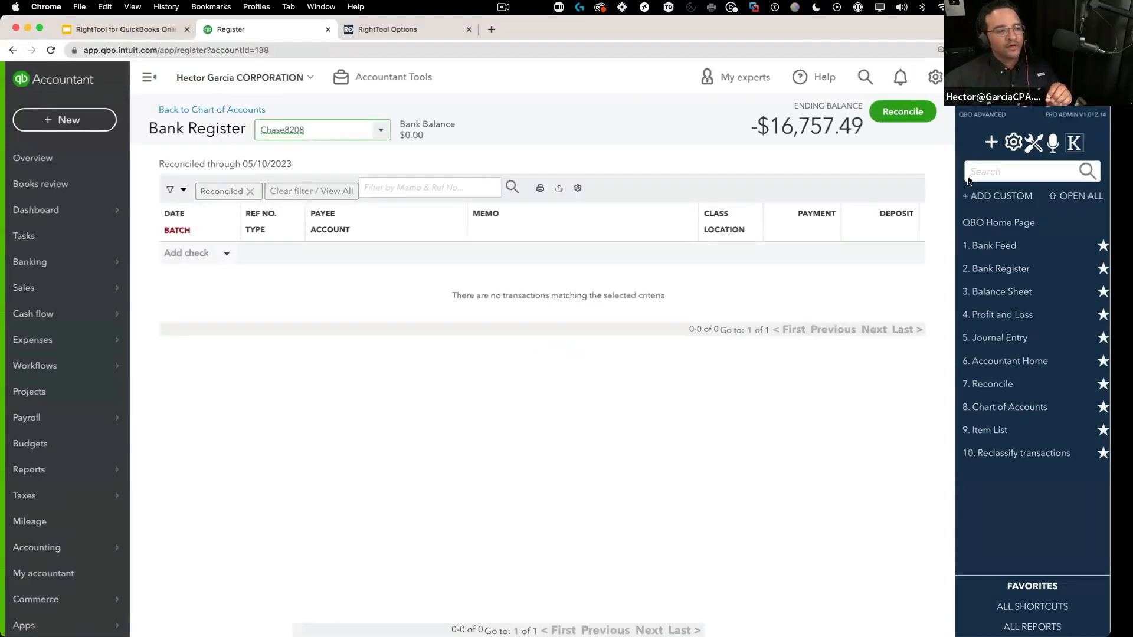
left_click(994, 142)
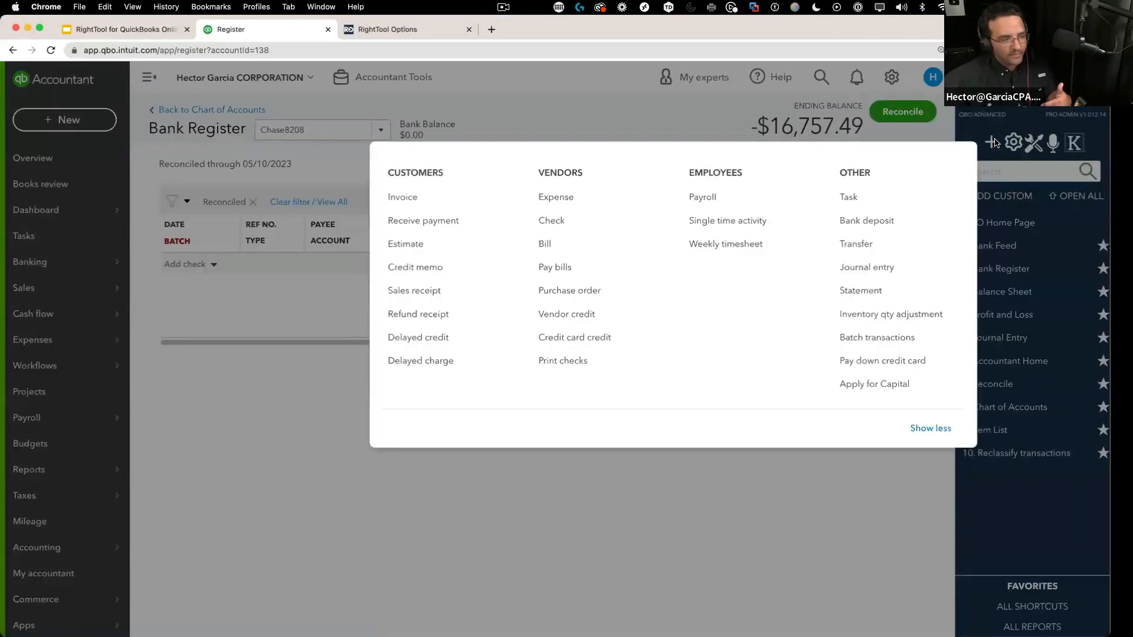
left_click(878, 269)
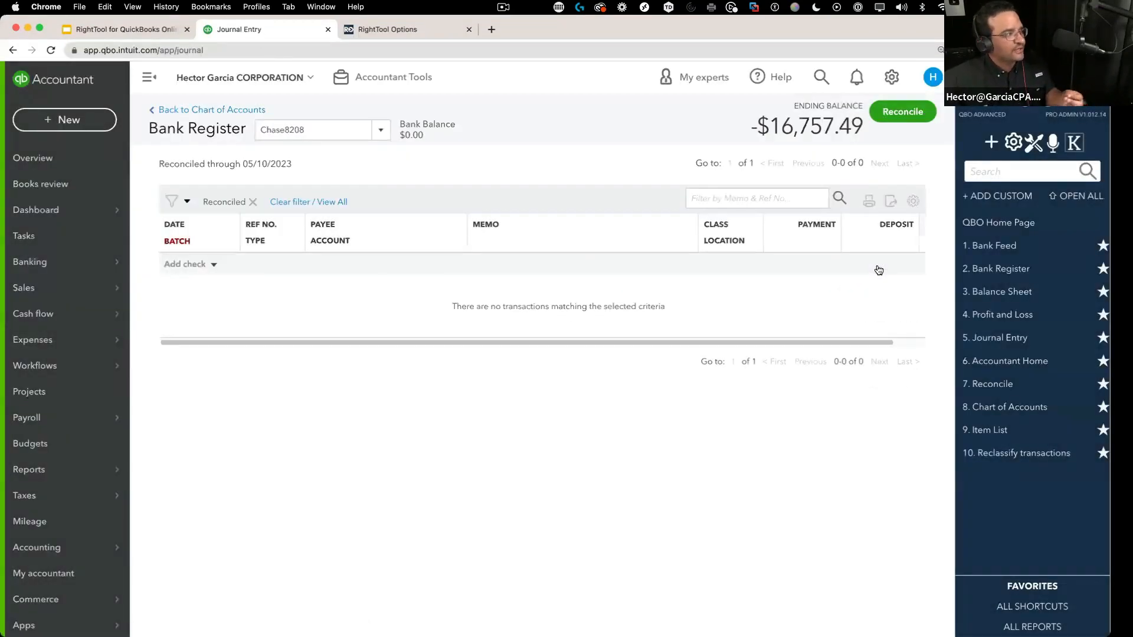
Set the journal entry's line 1 account to Accounts Payable (A/P) and lines 2 and 3 to 1200 Accounts Receivable.
left_click(189, 254)
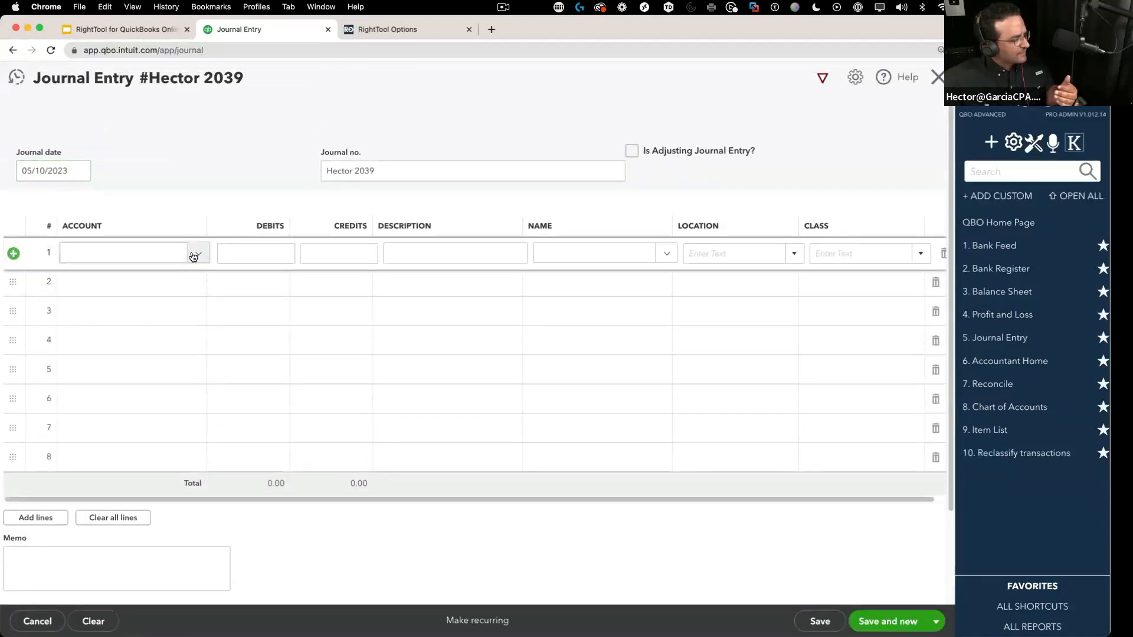
left_click(195, 339)
left_click(197, 288)
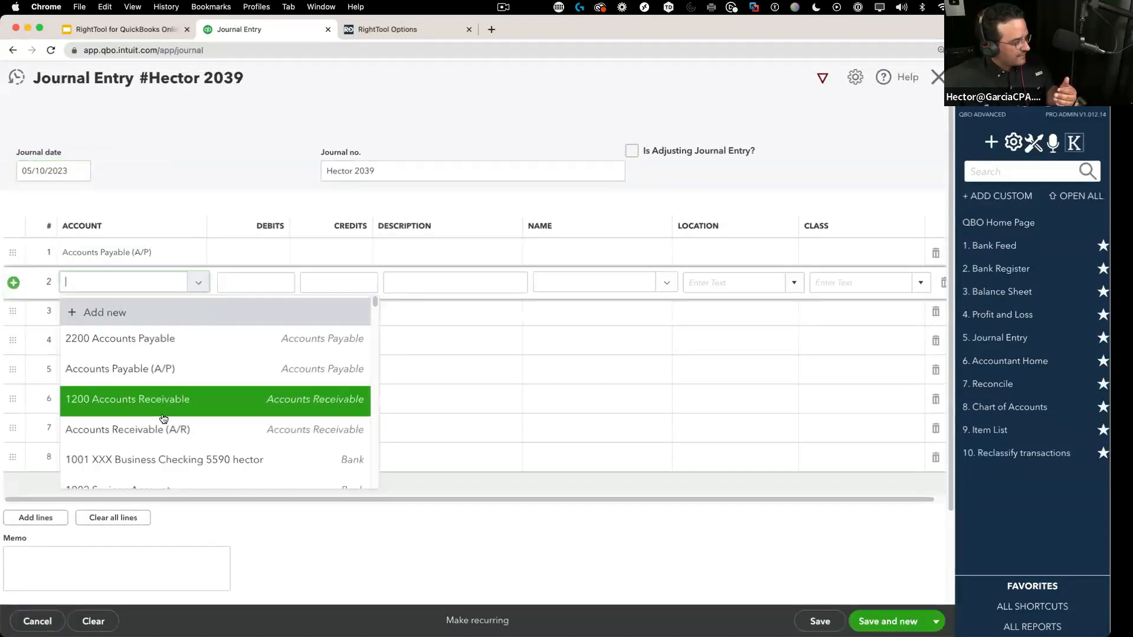
left_click(164, 413)
left_click(197, 315)
left_click(177, 467)
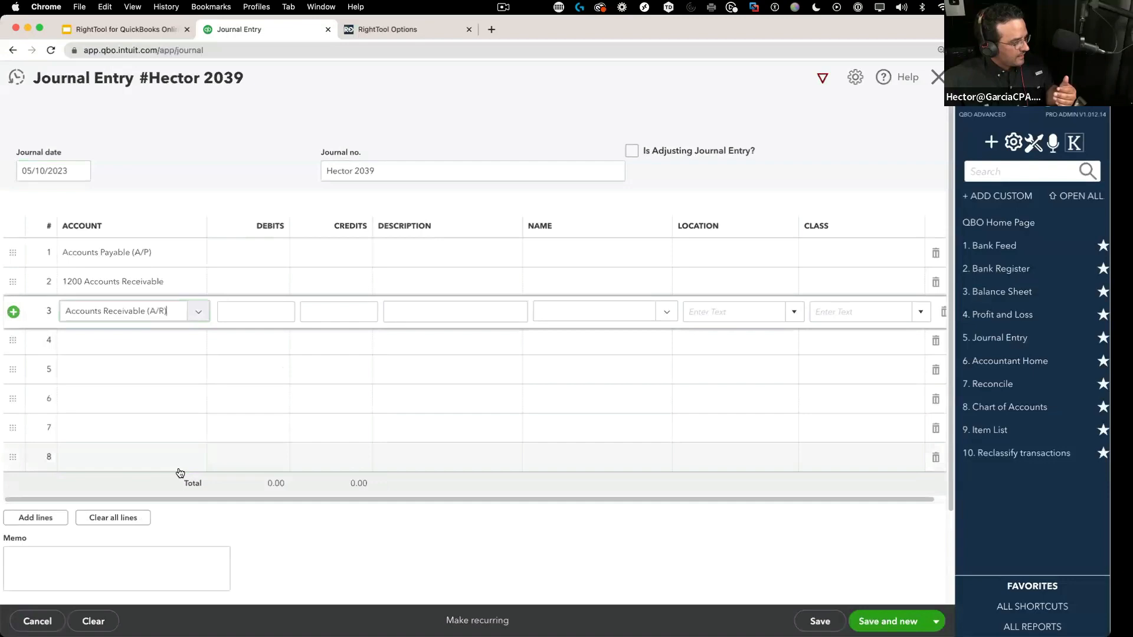
left_click(200, 318)
left_click(201, 335)
left_click(357, 557)
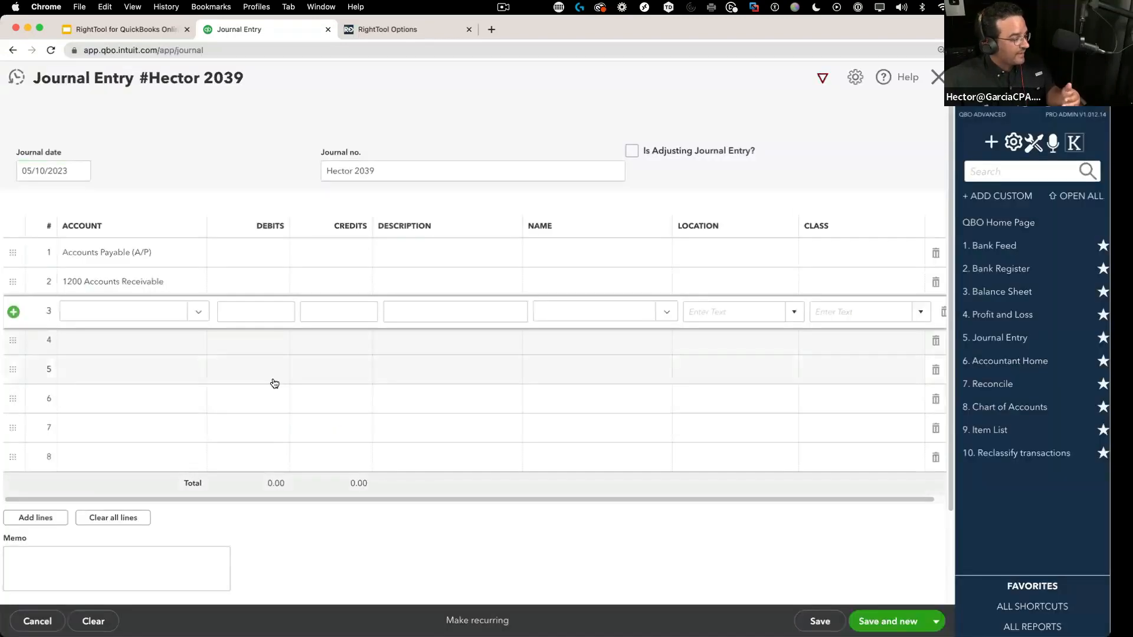
left_click(200, 317)
left_click(186, 428)
Assign the Chase Prefer Select Checking account to journal line 4 and the Checking account to line 5.
left_click(195, 345)
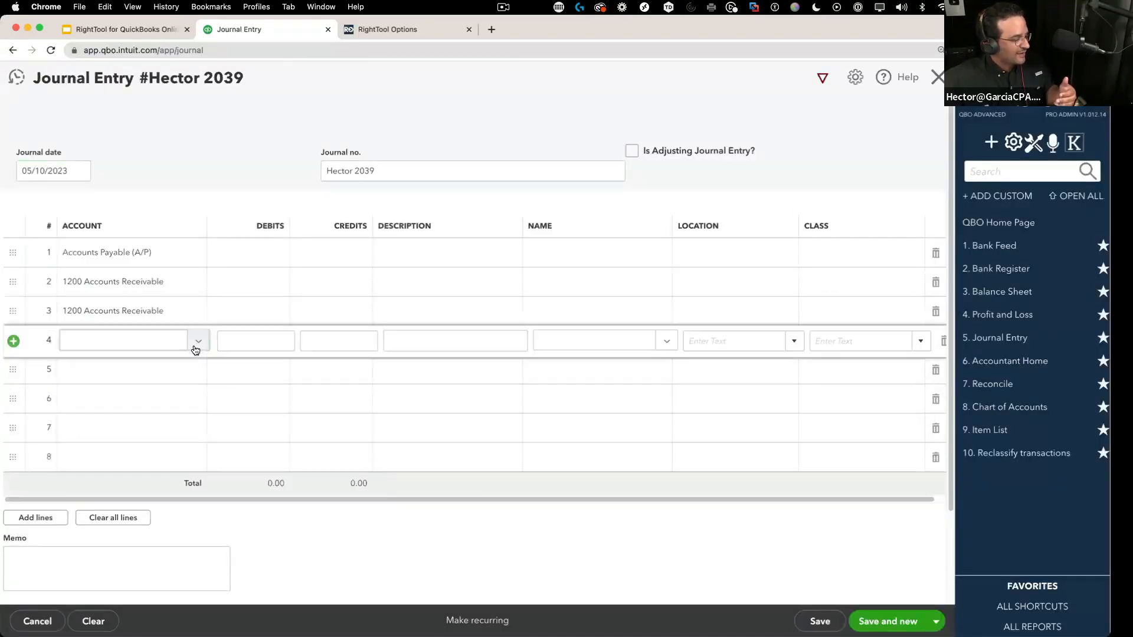
left_click(199, 340)
scroll(169, 466, "down", 3)
left_click(169, 459)
left_click(195, 367)
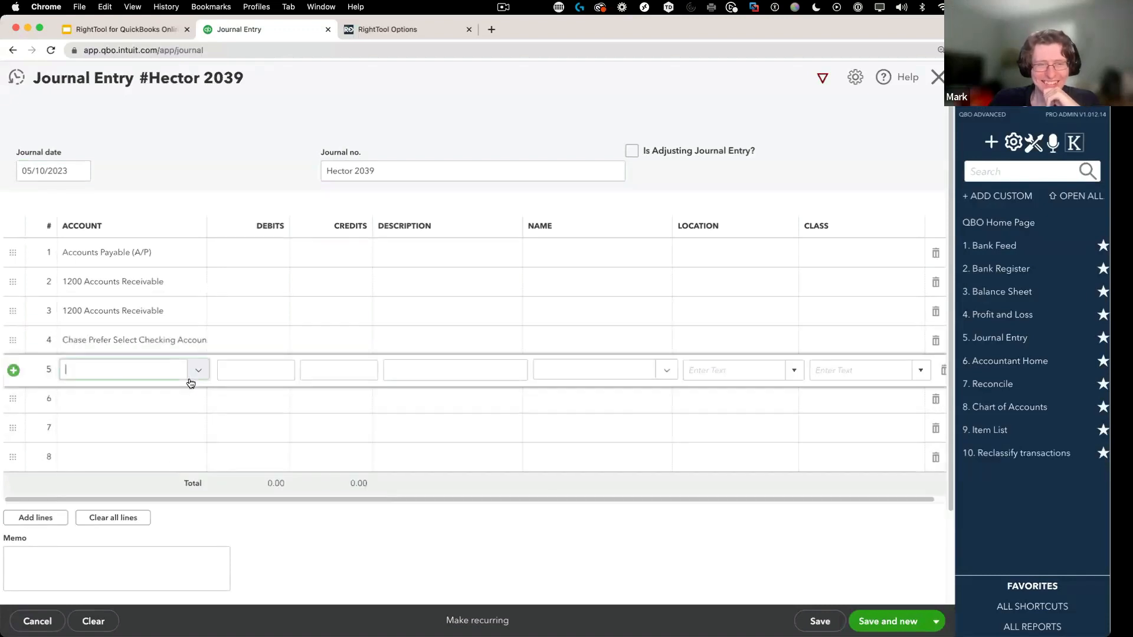
left_click(198, 370)
scroll(157, 518, "down", 3)
left_click(158, 538)
Assign PayPal Bank 2-1 to journal line 6 and the 5101 DIRECT PROJECT COSTS:Equipment Rental account to line 7.
left_click(195, 410)
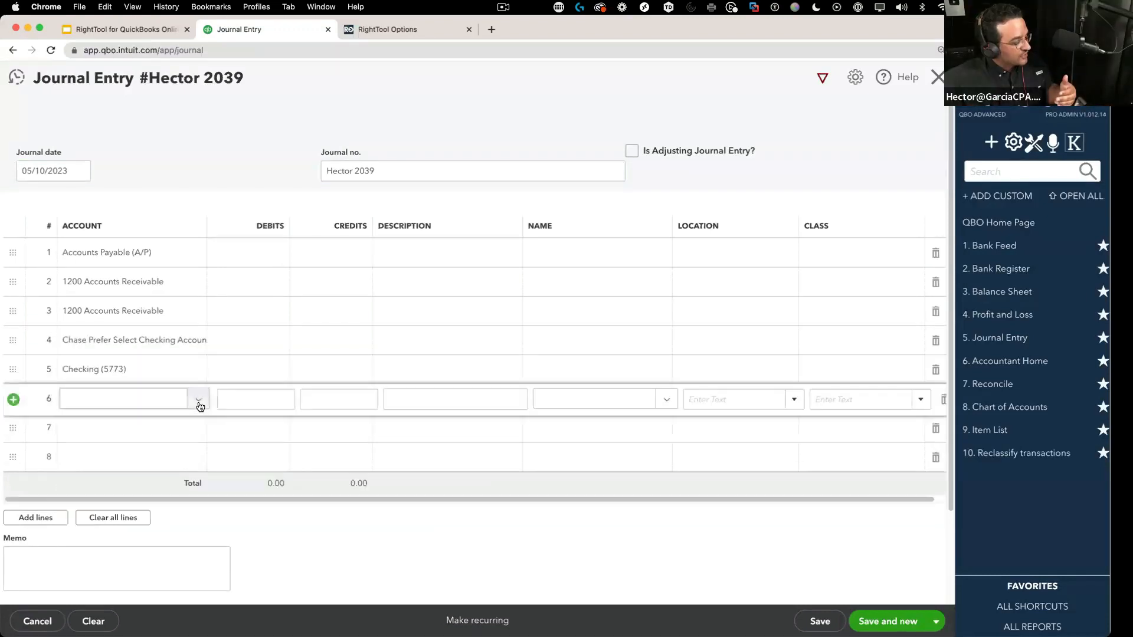
left_click(198, 399)
scroll(155, 531, "down", 5)
left_click(151, 542)
left_click(195, 427)
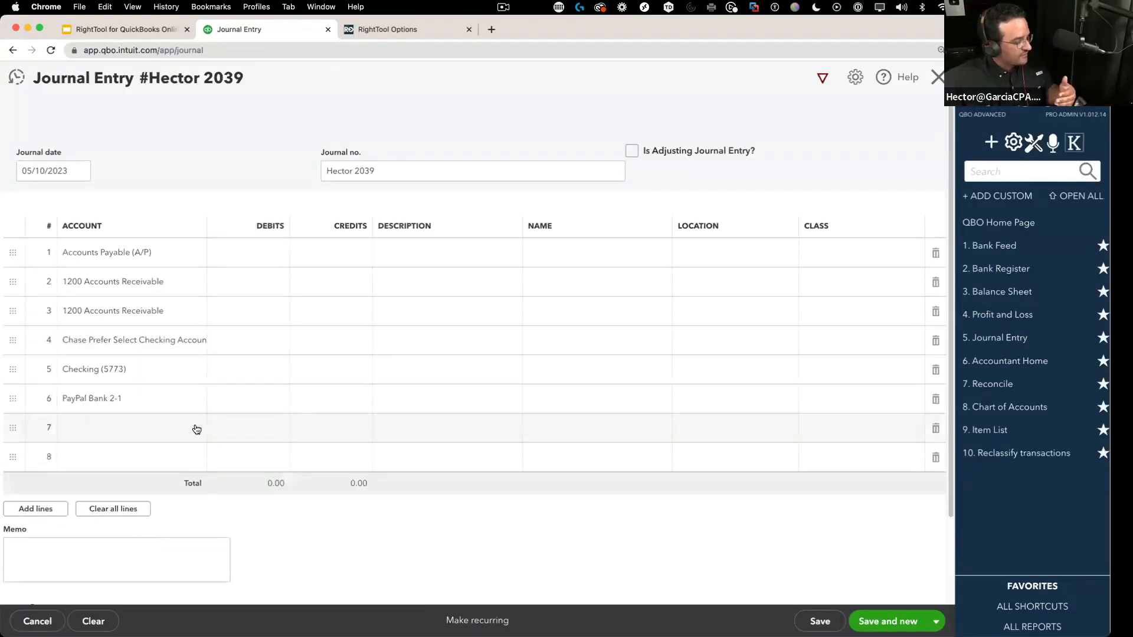
left_click(199, 428)
scroll(180, 432, "down", 5)
scroll(171, 436, "down", 15)
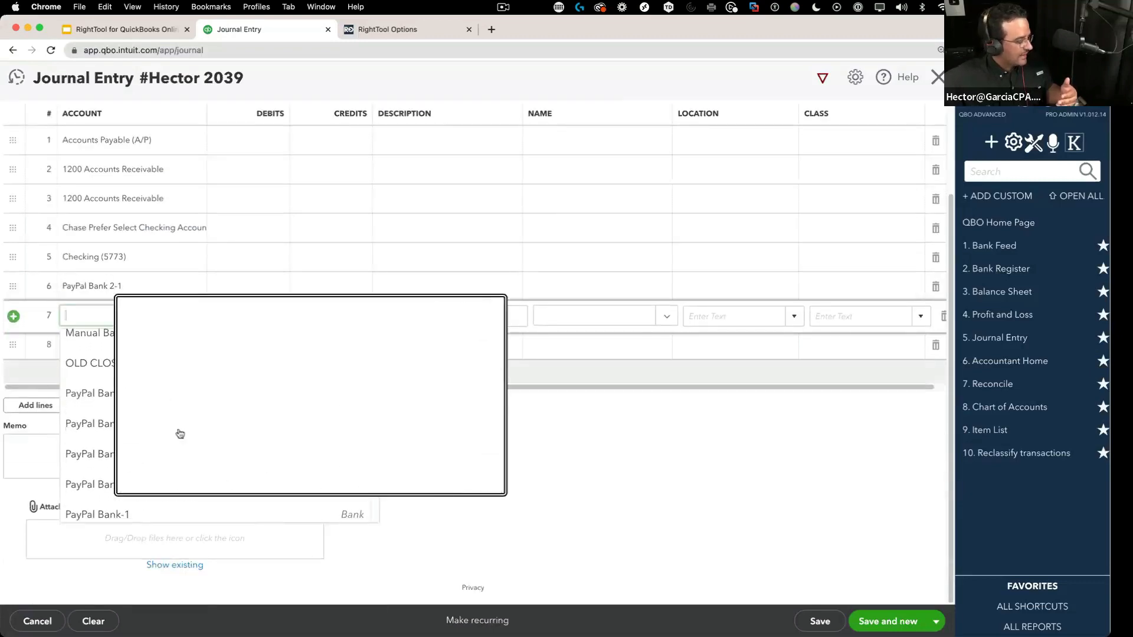
left_click(134, 447)
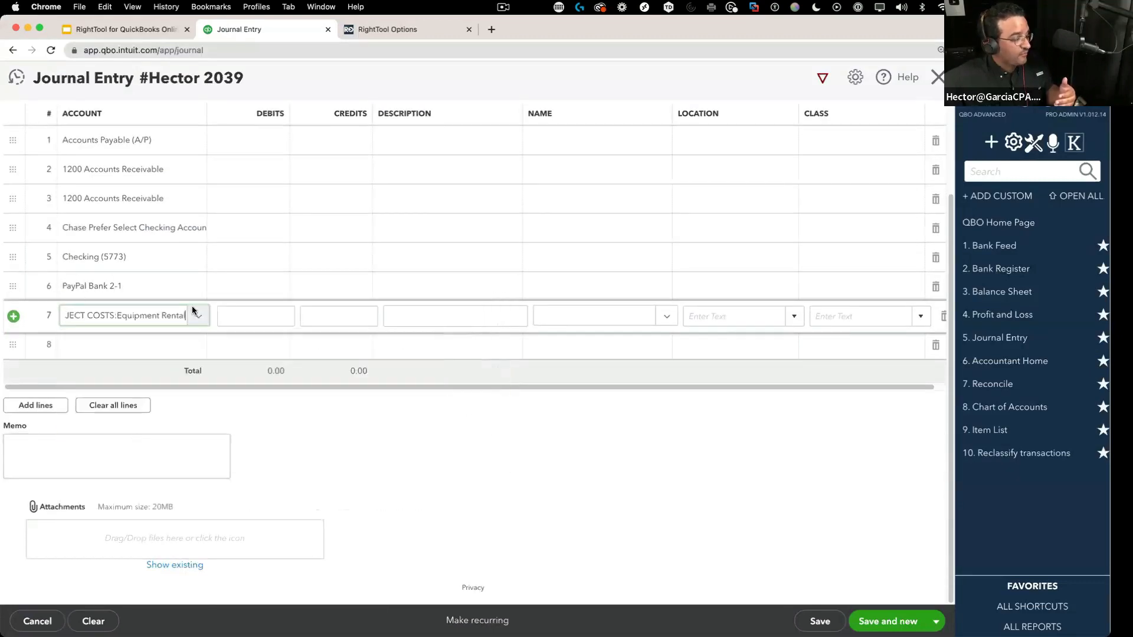
Assign the 50001 DIRECT COSTS:Cost of Goods Sold account to journal line 8.
left_click(197, 350)
left_click(198, 354)
scroll(177, 417, "down", 10)
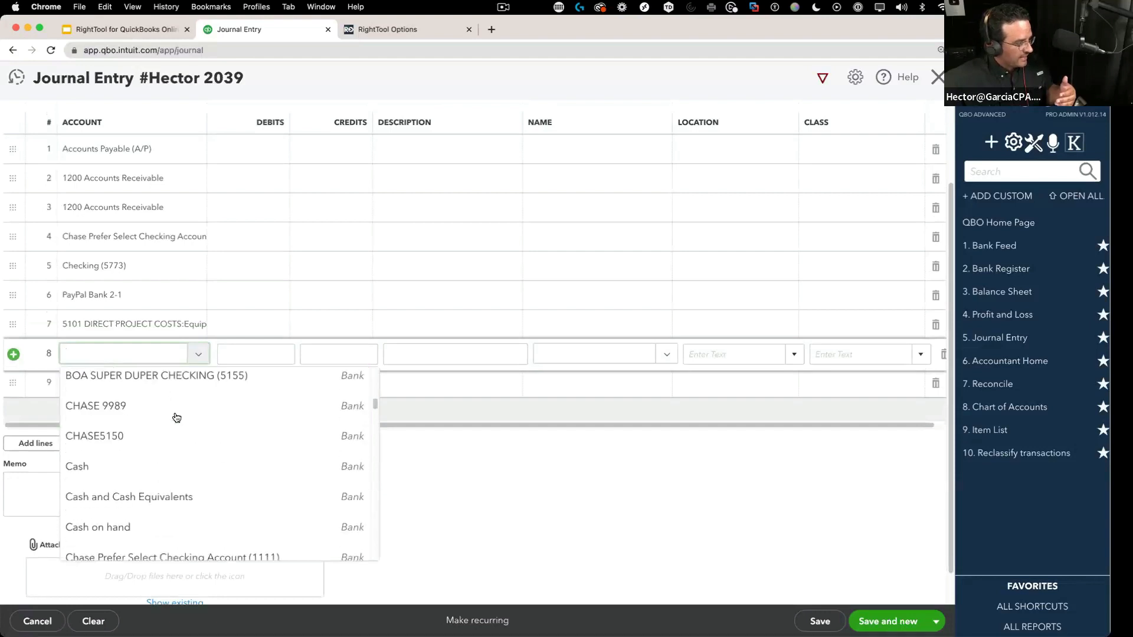
scroll(176, 420, "down", 5)
left_click(177, 484)
scroll(319, 215, "up", 4)
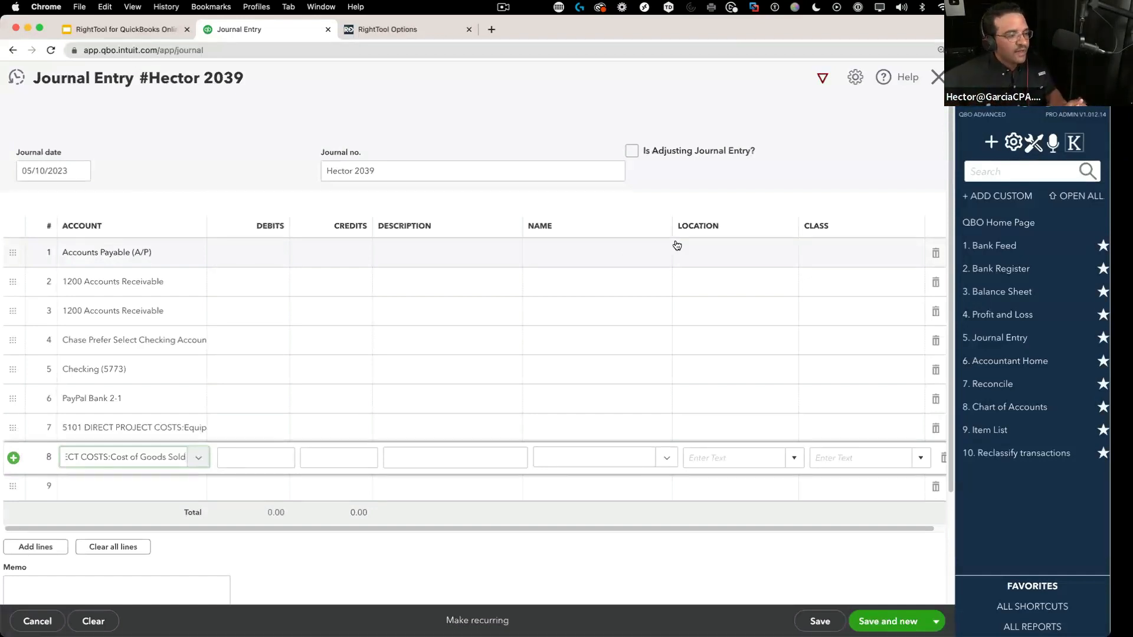
Set line 1's name to #CUSTOMERJOB, its location to #LOCATION and its class to #CLASS.
left_click(858, 245)
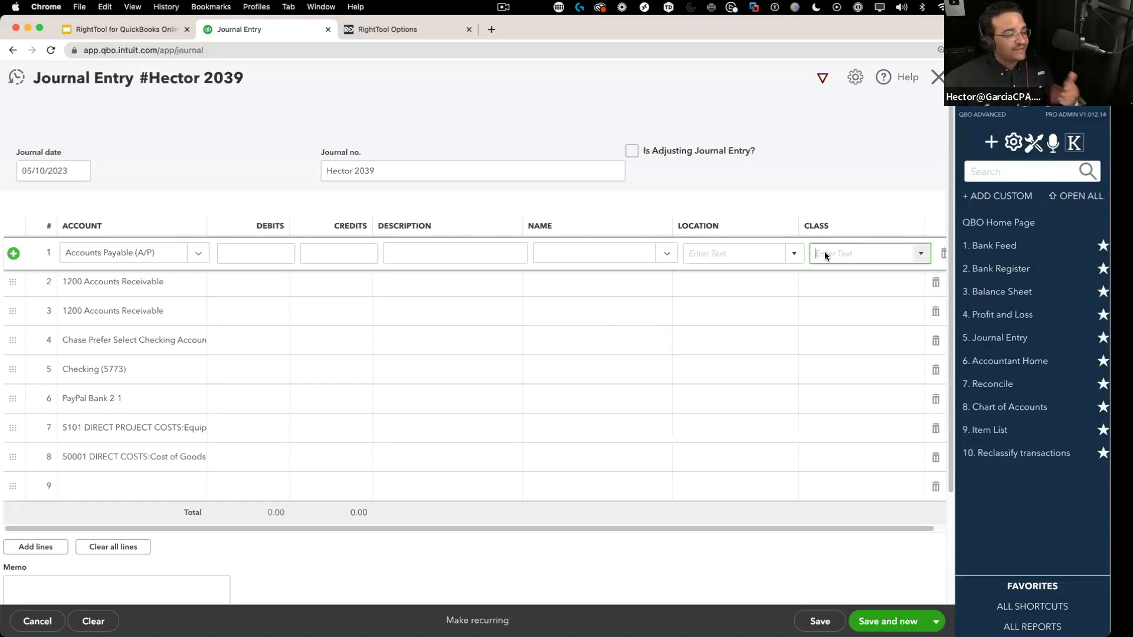
left_click(659, 253)
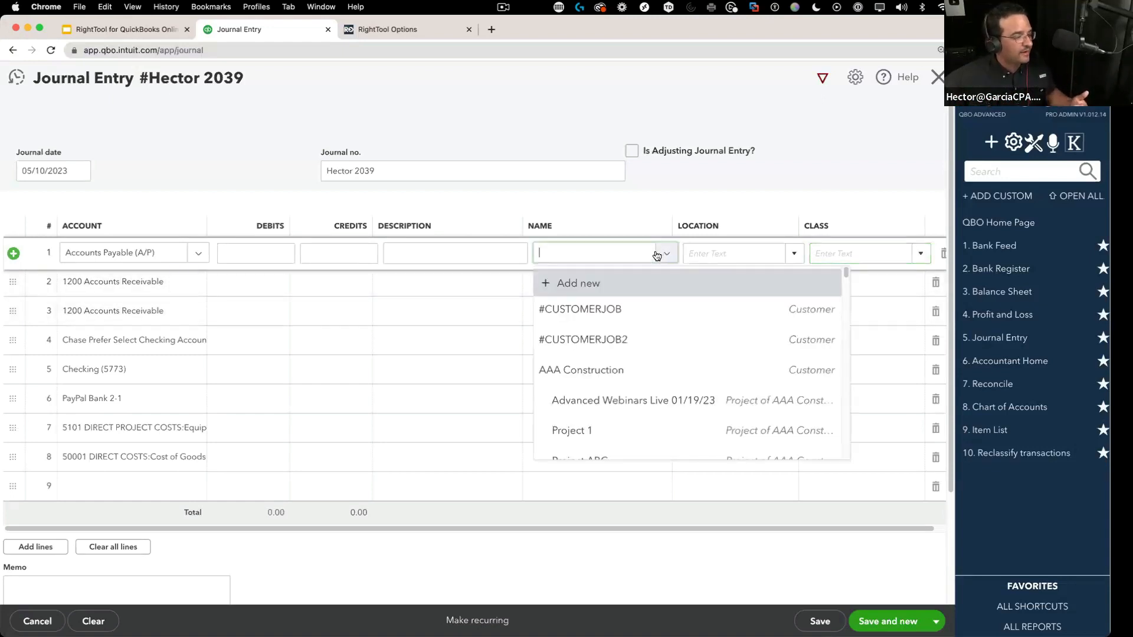
left_click(631, 308)
left_click(793, 254)
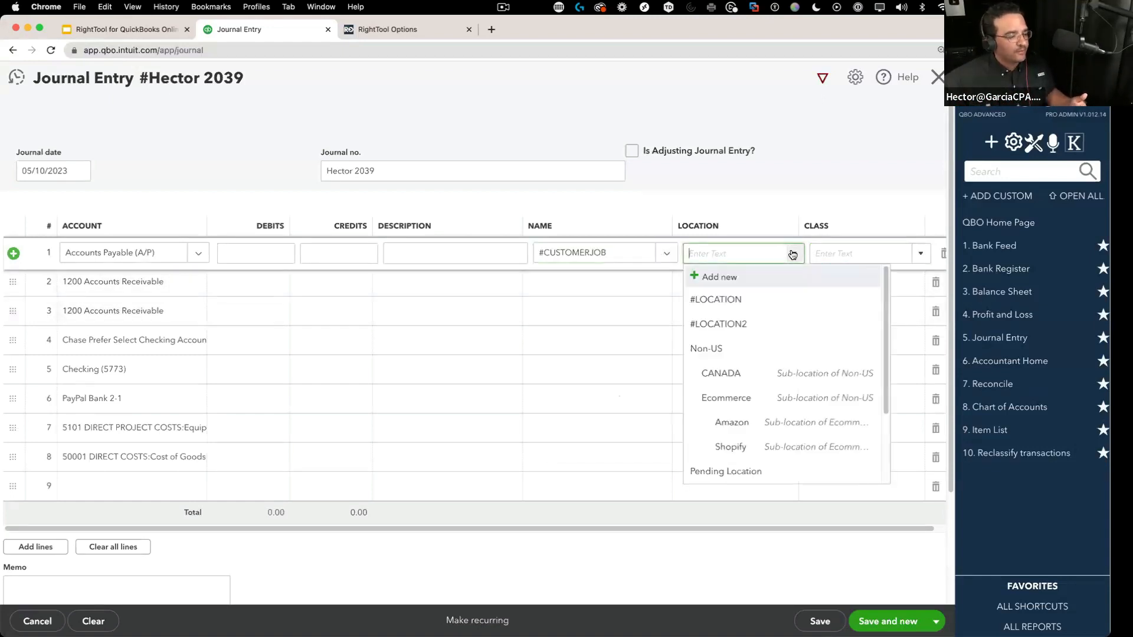
left_click(754, 300)
left_click(920, 253)
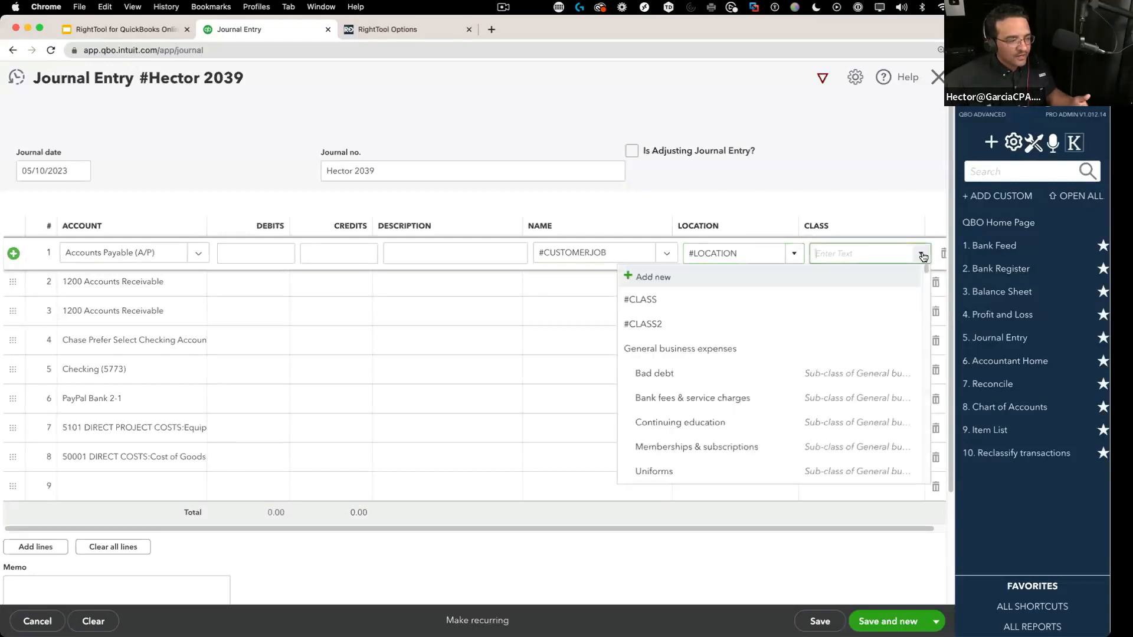
left_click(773, 301)
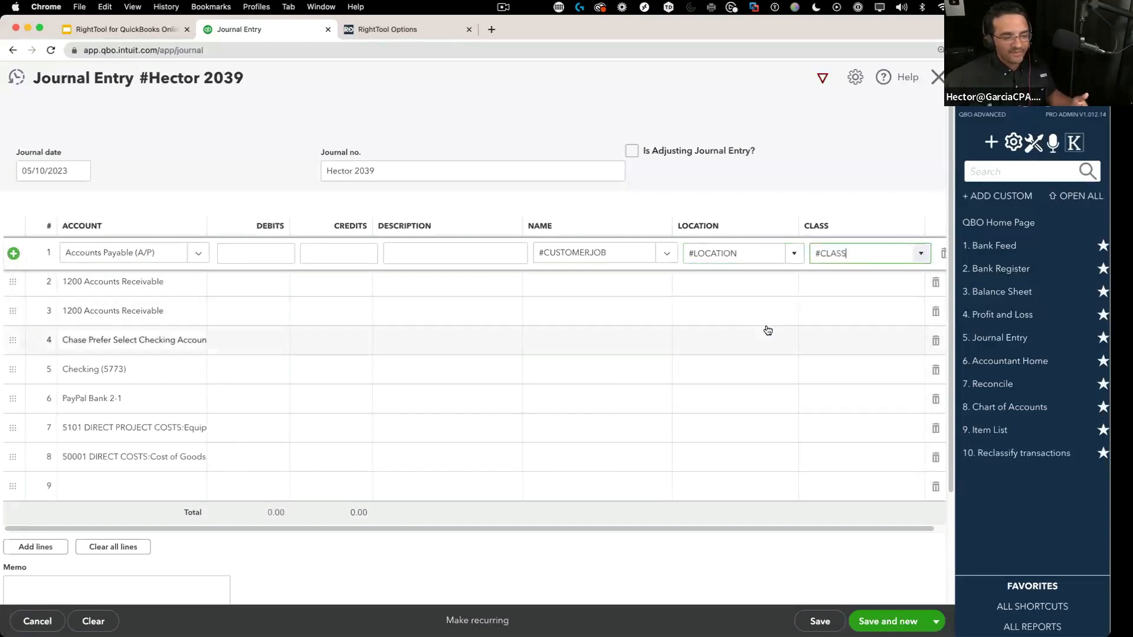
left_click(587, 284)
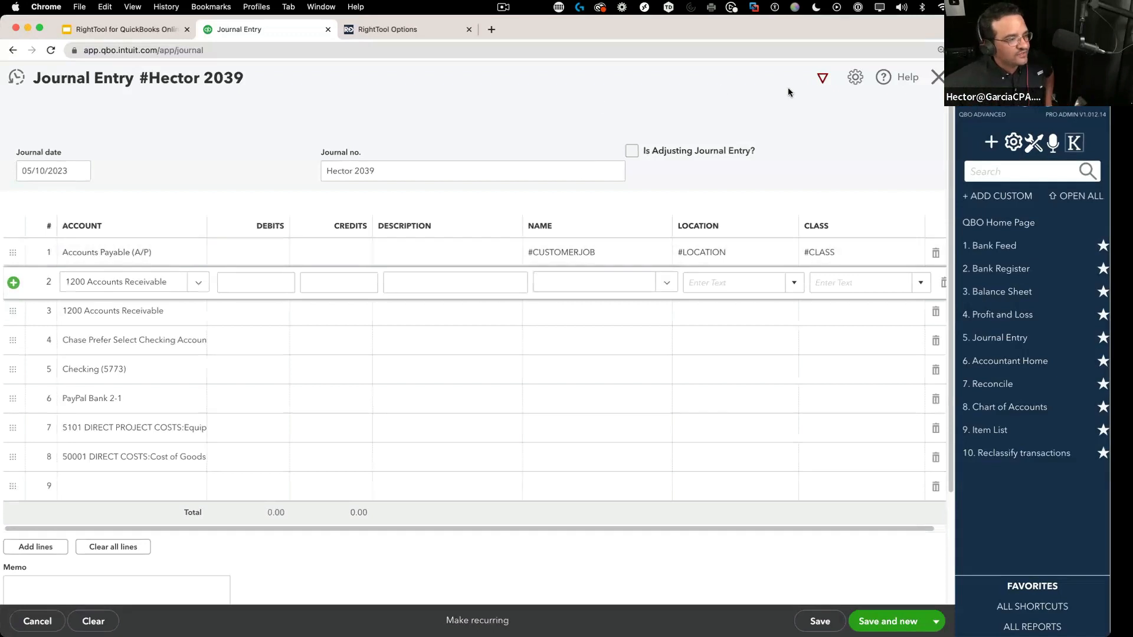
Copy line 1's #CUSTOMERJOB name down to the other journal lines with RightTool and accept the confirmation.
left_click(822, 77)
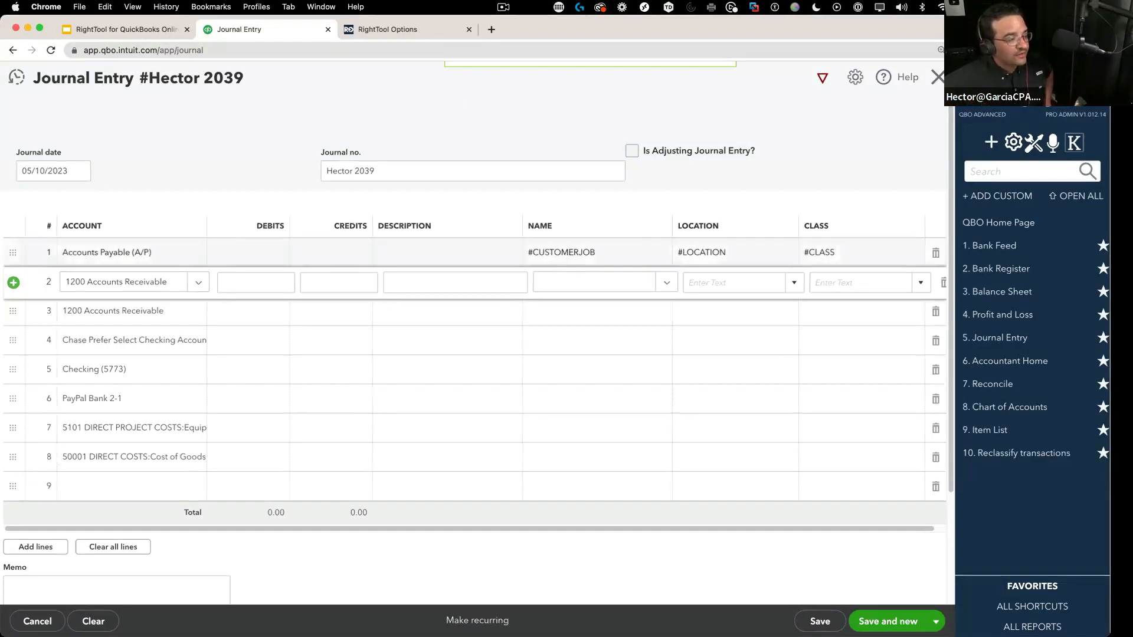
left_click(580, 254)
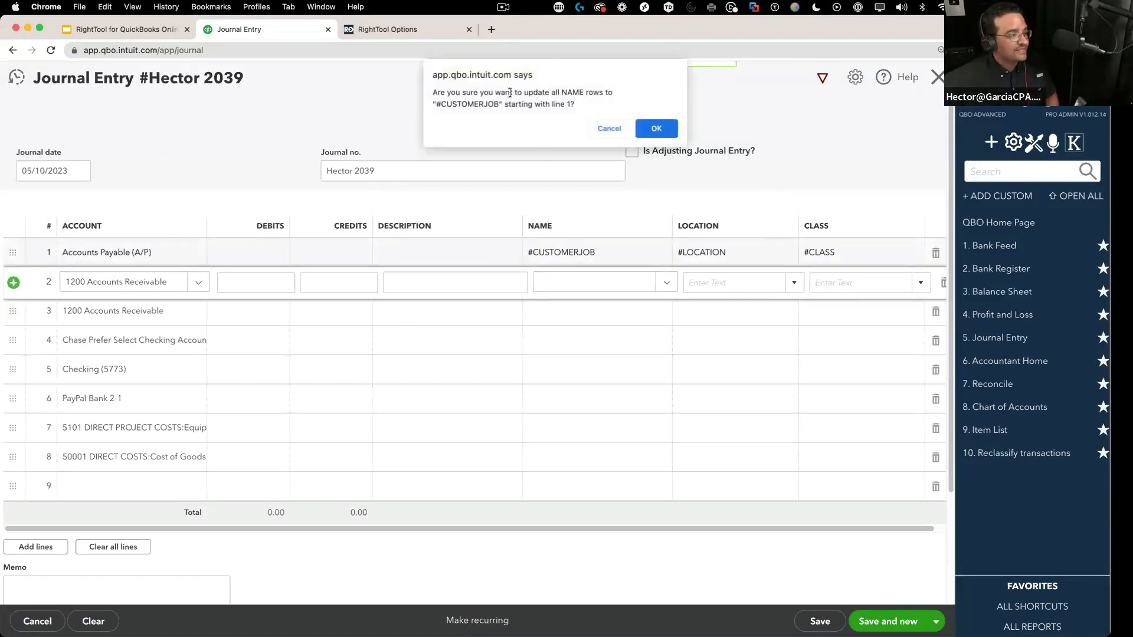
left_click_drag(440, 92, 608, 109)
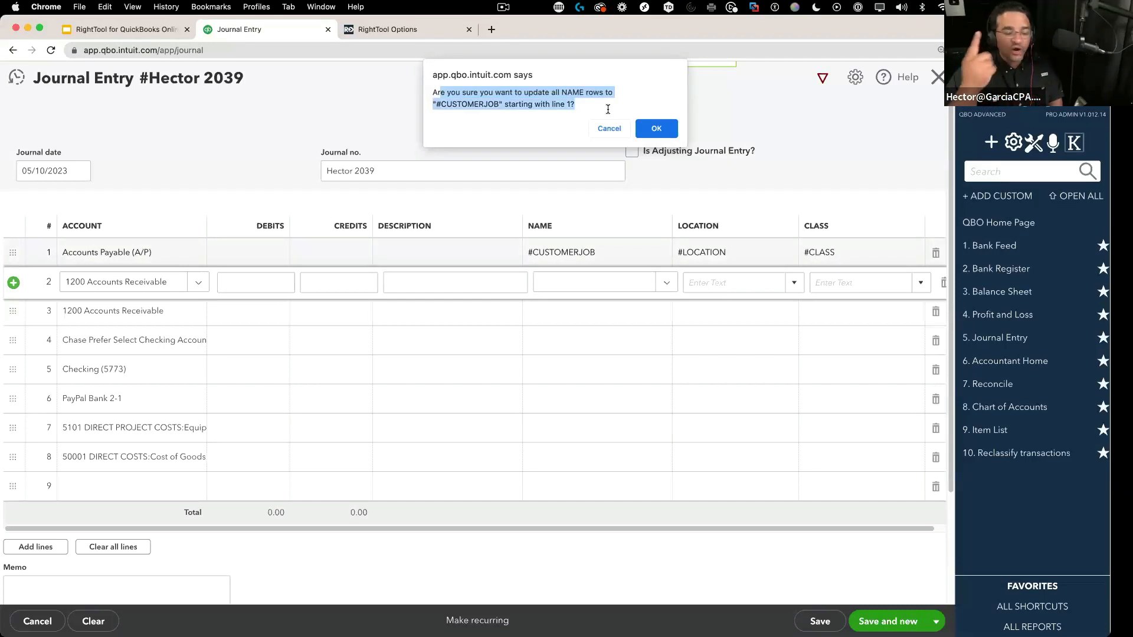
left_click(668, 130)
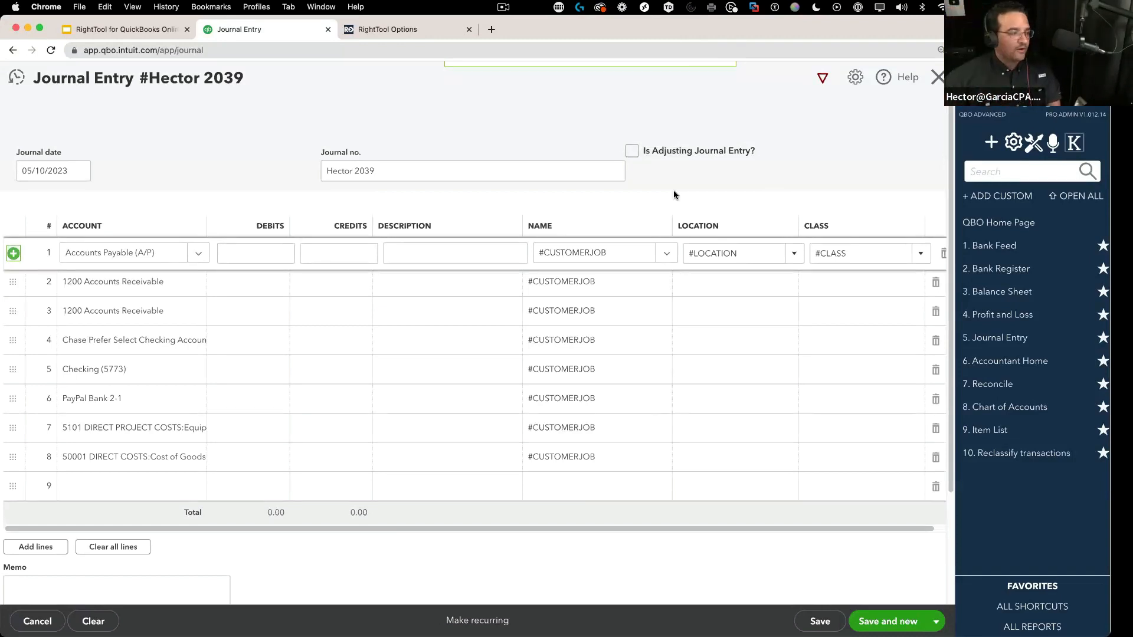
Copy line 1's #LOCATION location and #CLASS class down to the other journal lines.
left_click(822, 78)
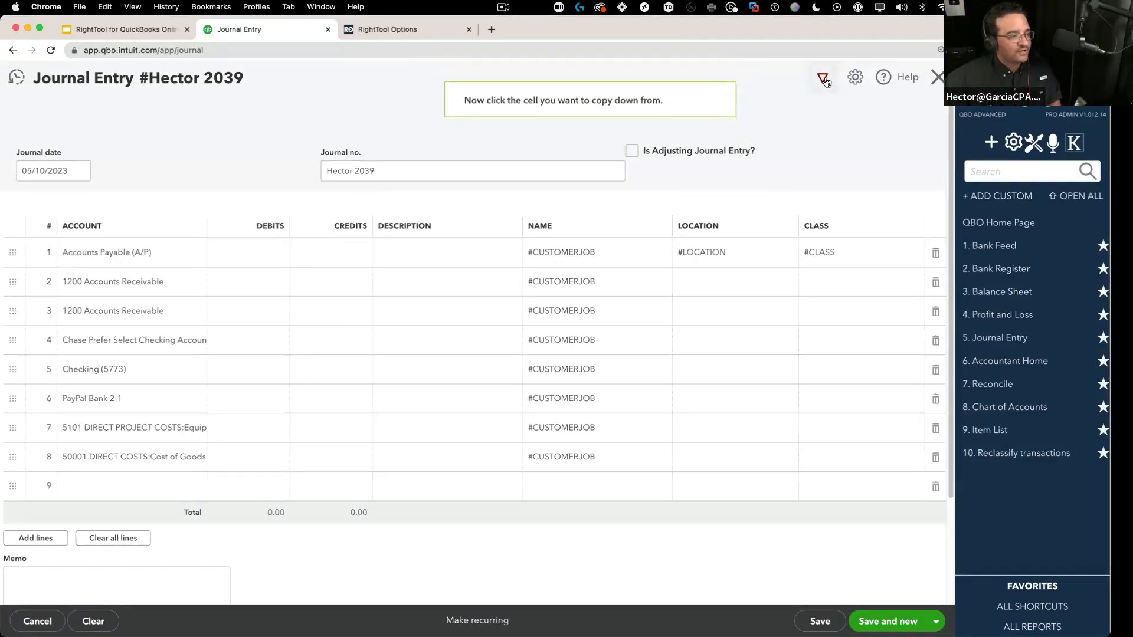
left_click(714, 246)
left_click(669, 128)
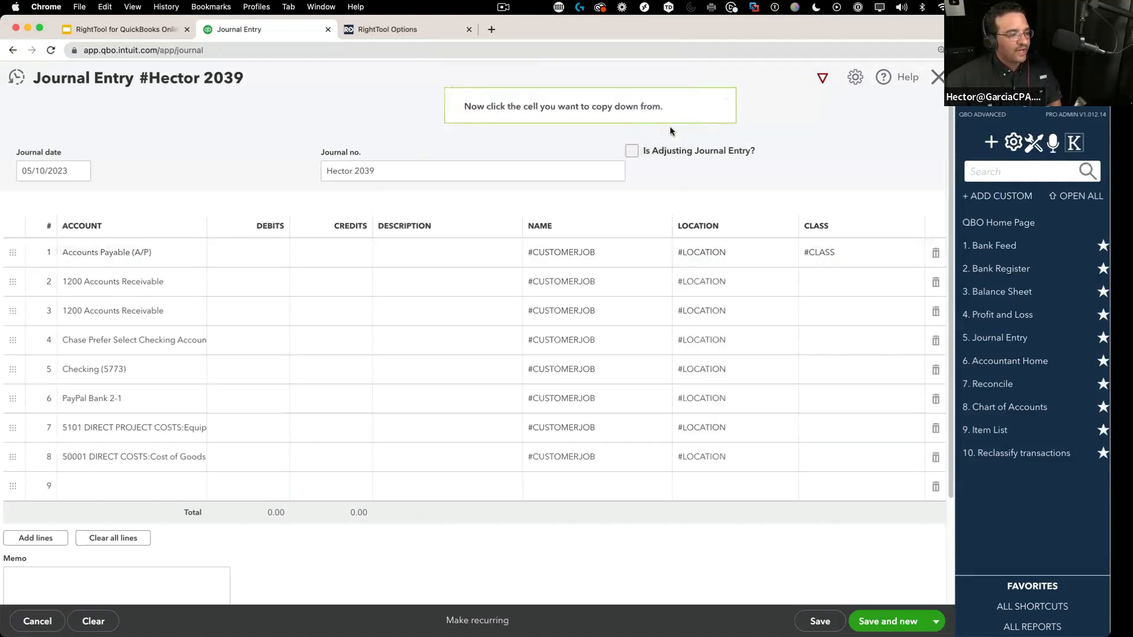
left_click(822, 79)
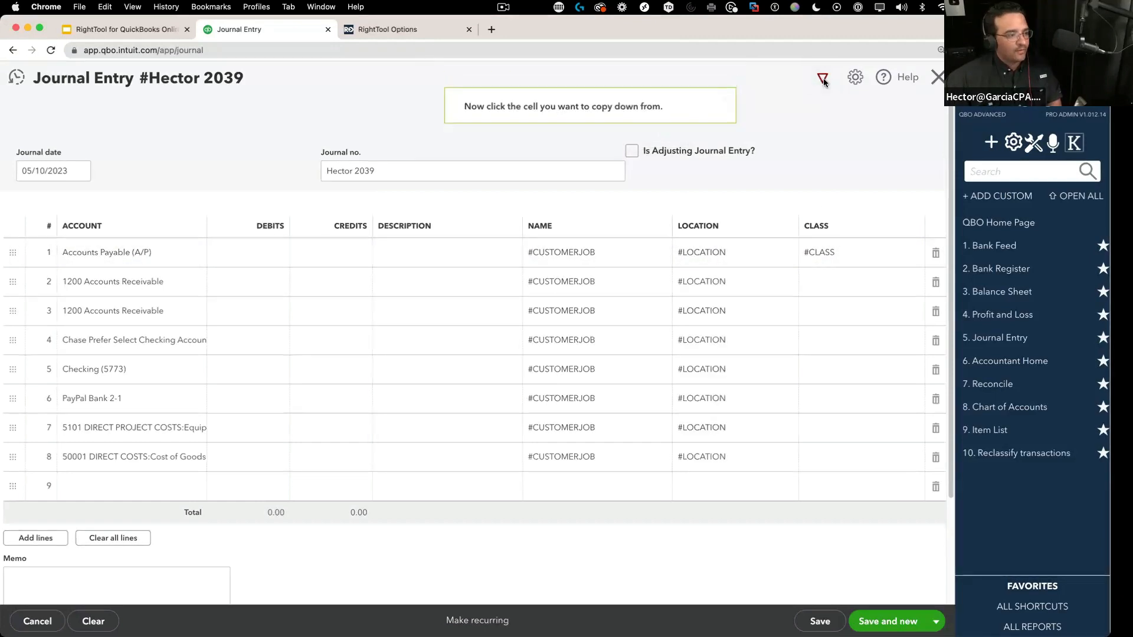
left_click(825, 257)
left_click(657, 129)
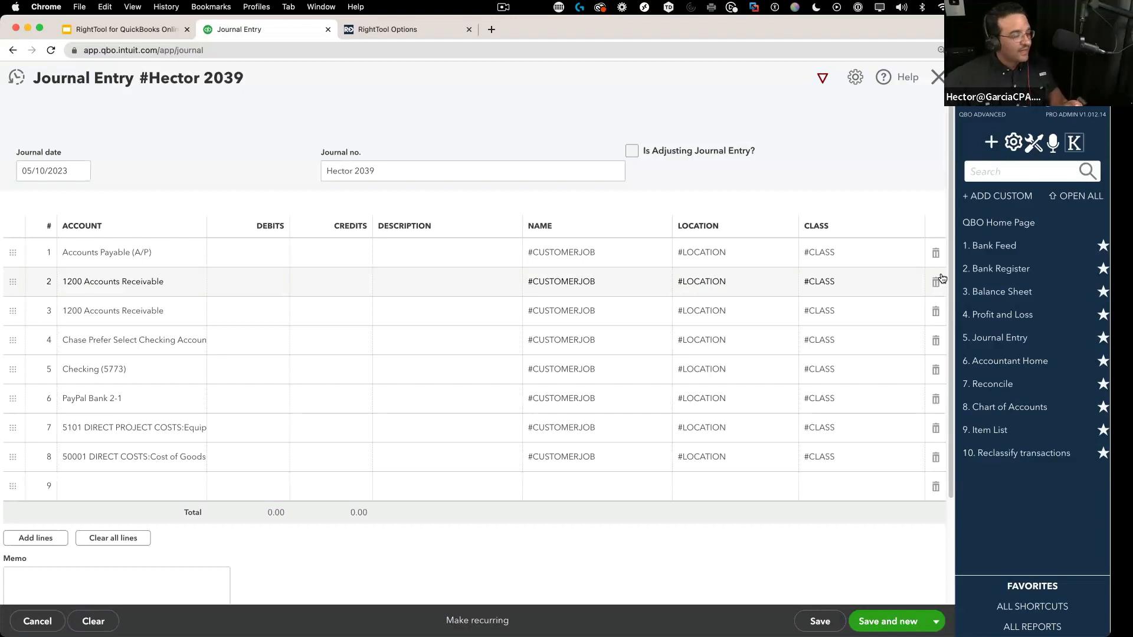
Enter "MEMO 42rewewfwfewfgwaef" as line 1's description and copy it down to the other journal lines.
left_click(421, 252)
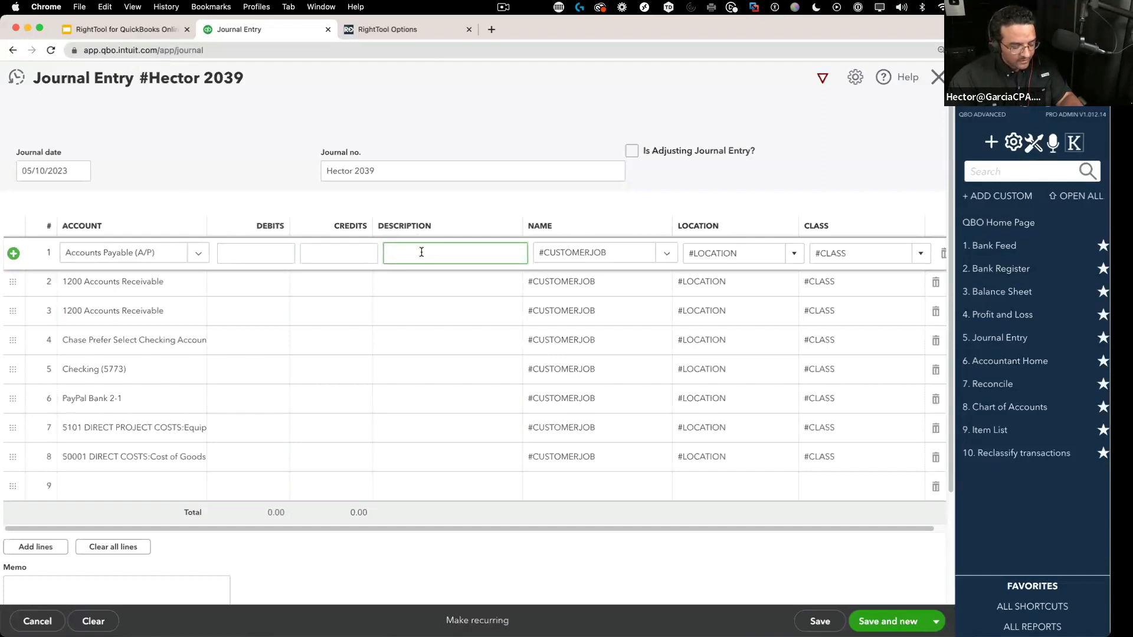
type("MEMO 42r")
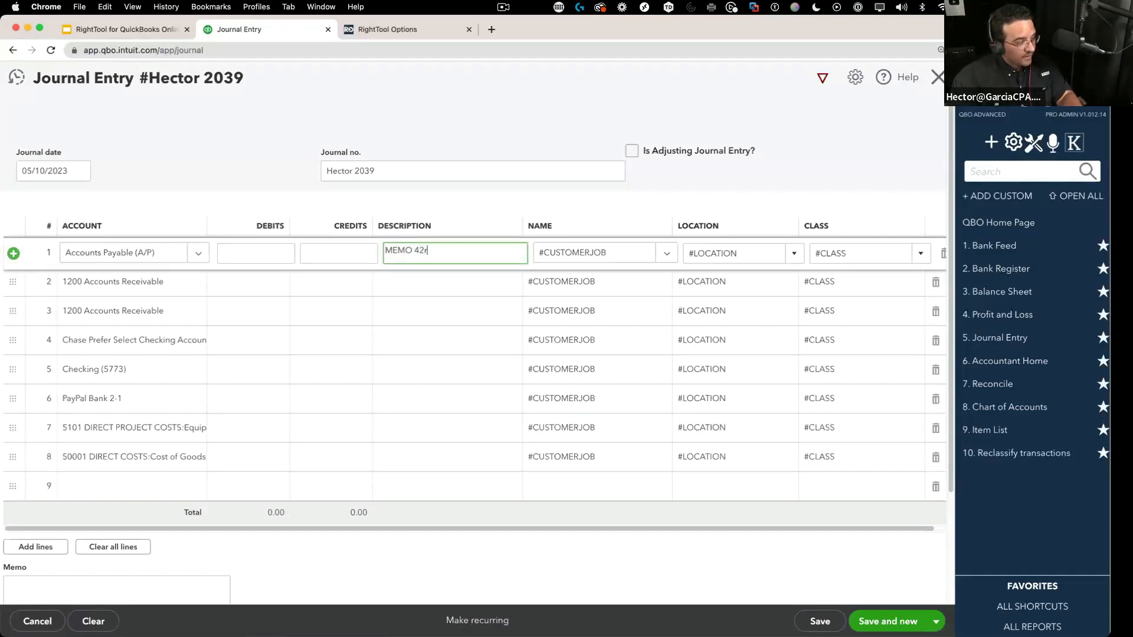
type("ewewfwfewfgwaef")
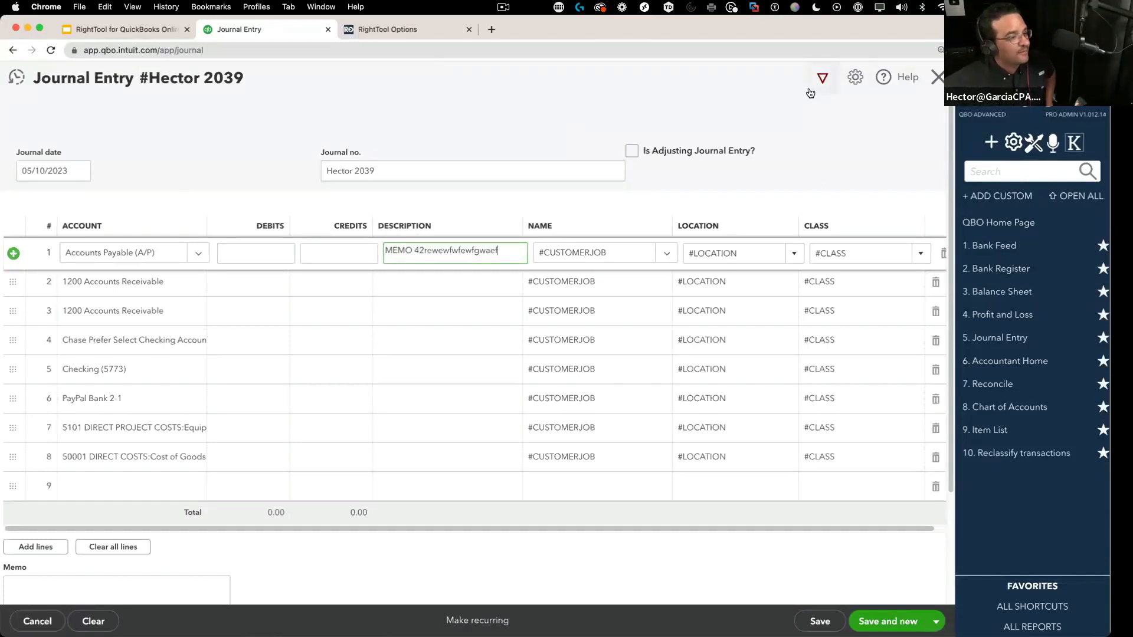
left_click(823, 83)
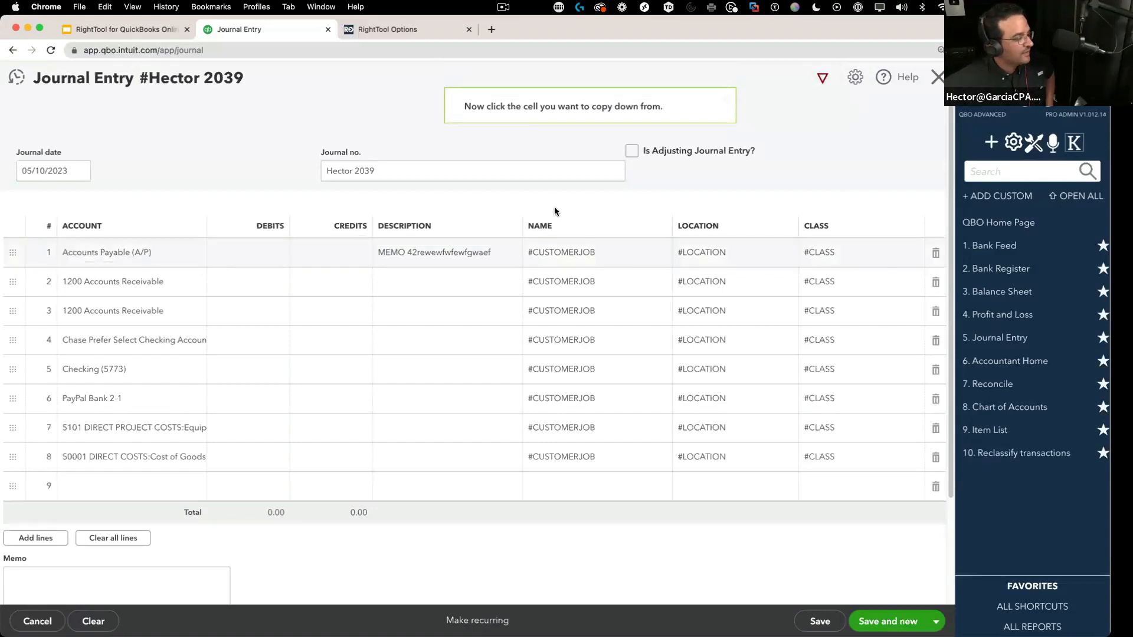
left_click(432, 255)
left_click(656, 129)
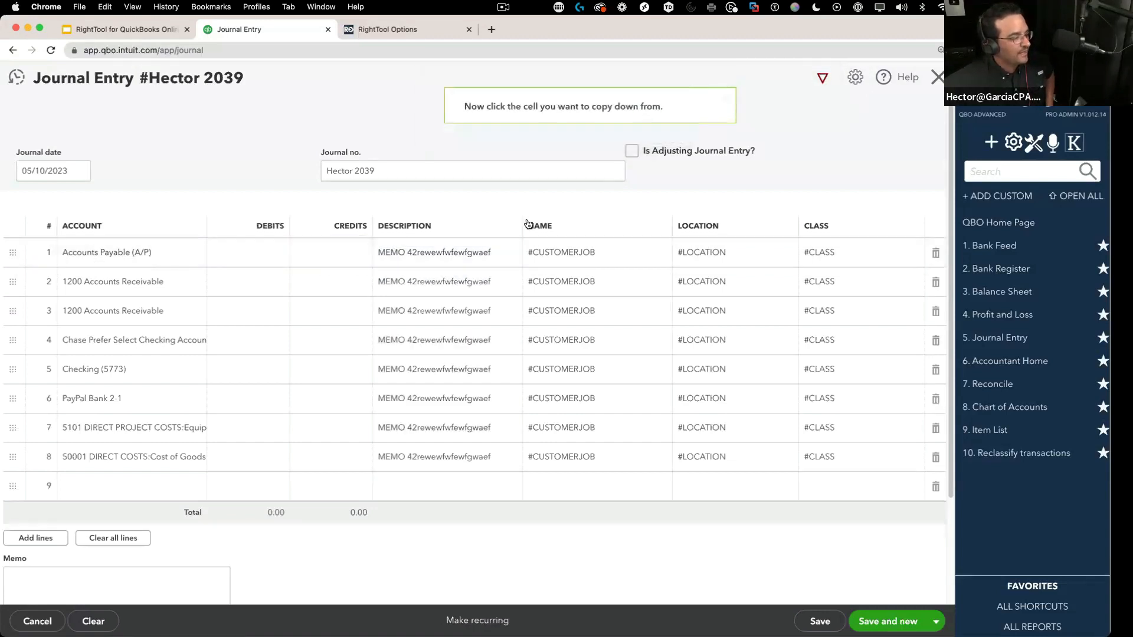
Enter a 10.00 debit on journal line 1 and copy it down to the other lines with RightTool, accepting the confirmation.
left_click(227, 254)
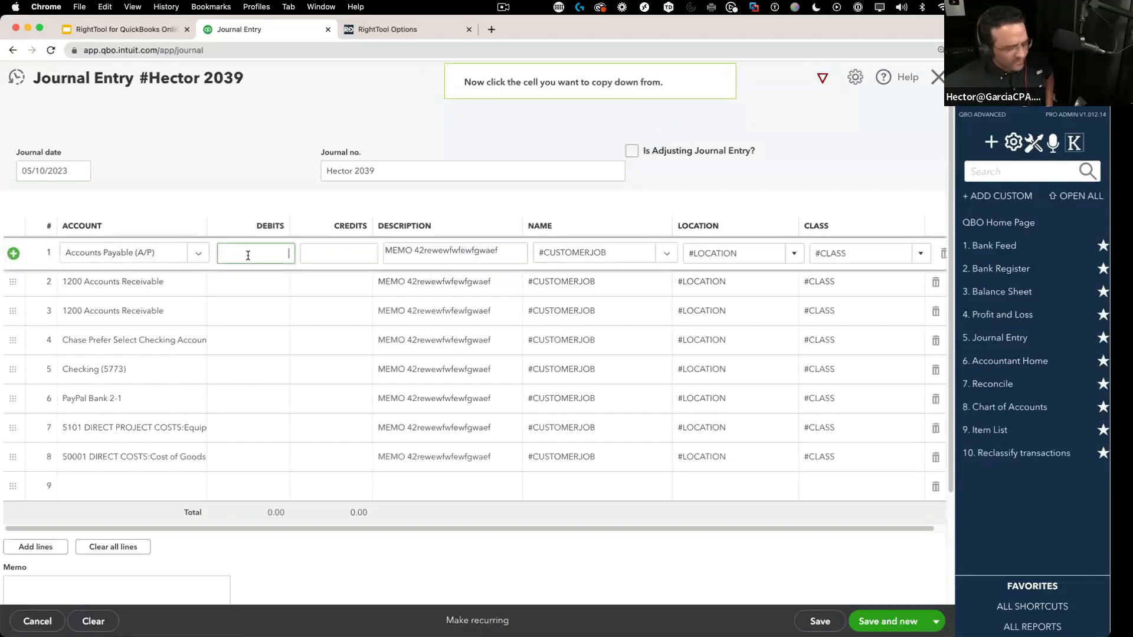
left_click(273, 163)
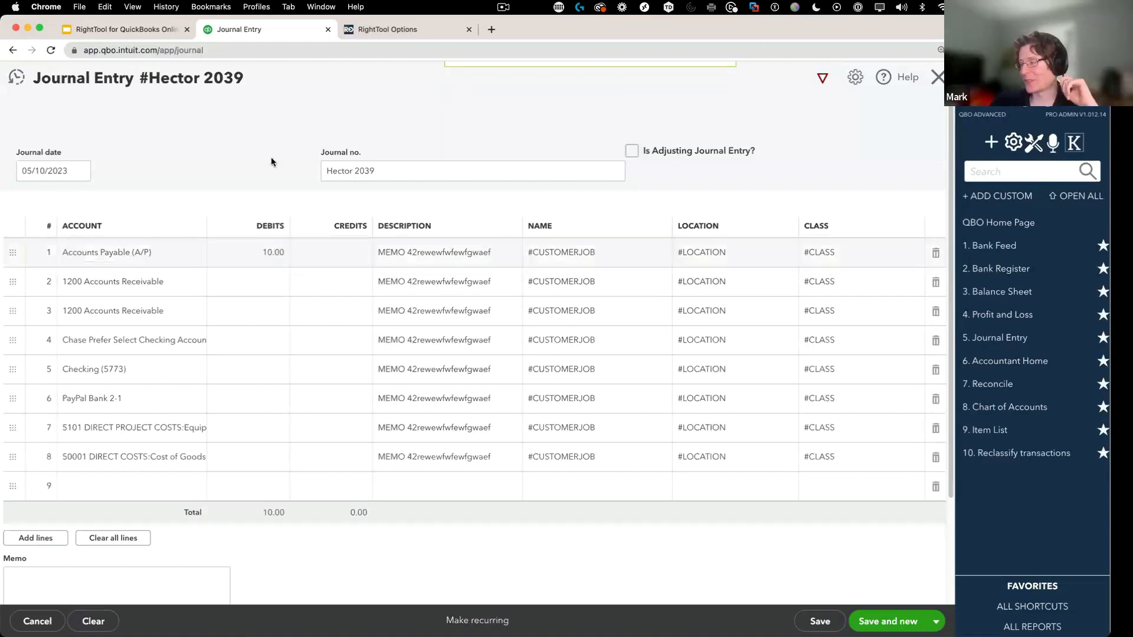
left_click(823, 81)
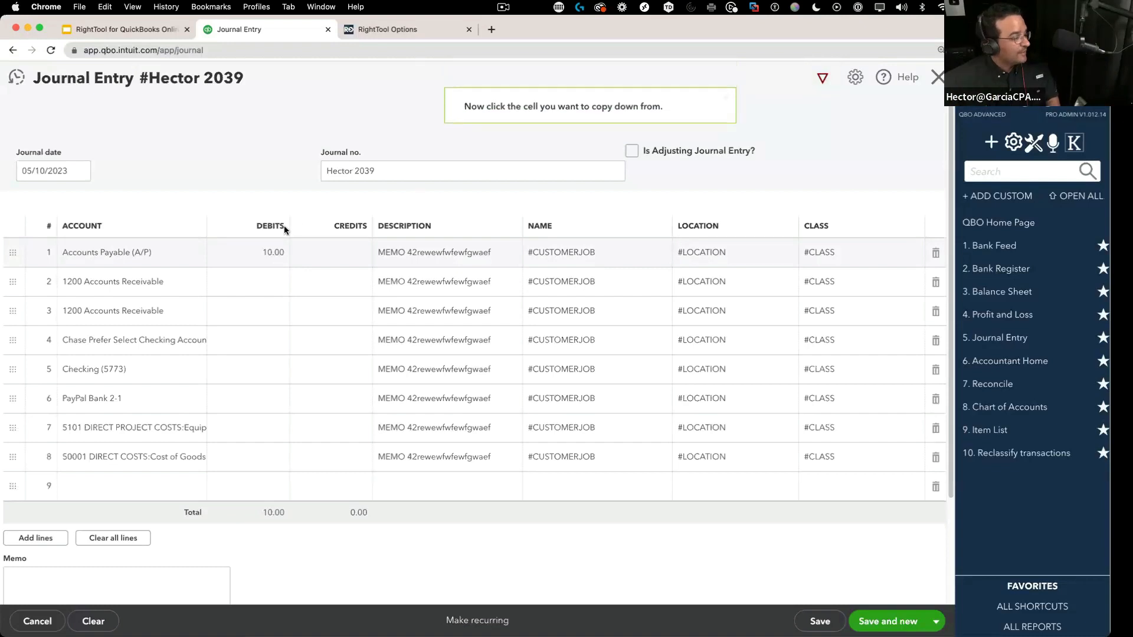
left_click(264, 249)
left_click(656, 128)
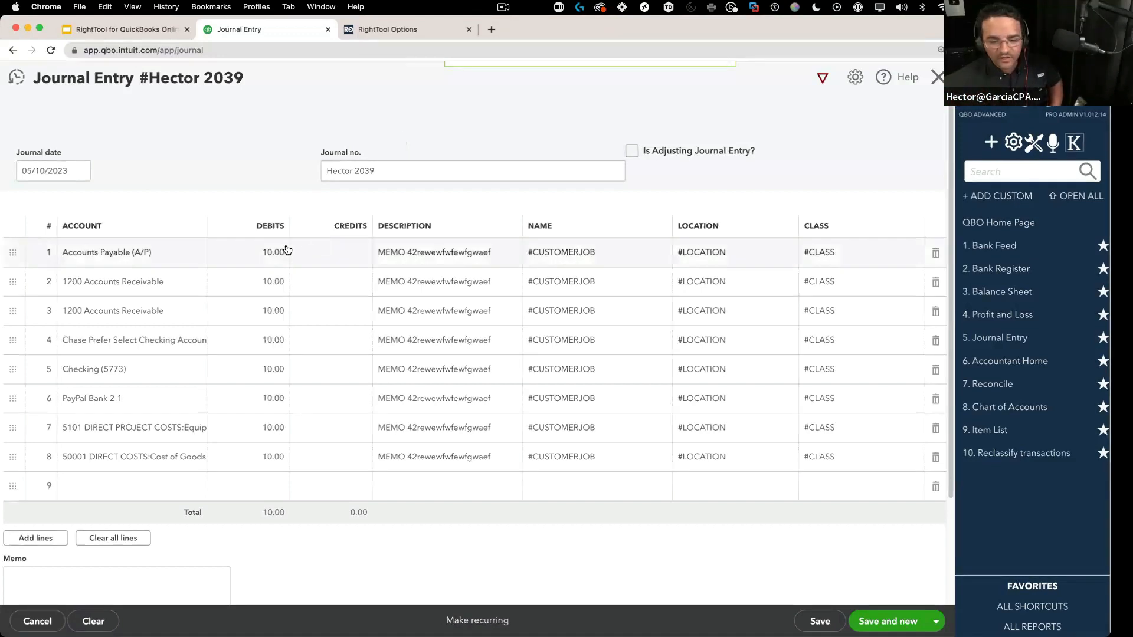
Close the journal entry and open a new bill.
left_click(937, 75)
left_click(630, 369)
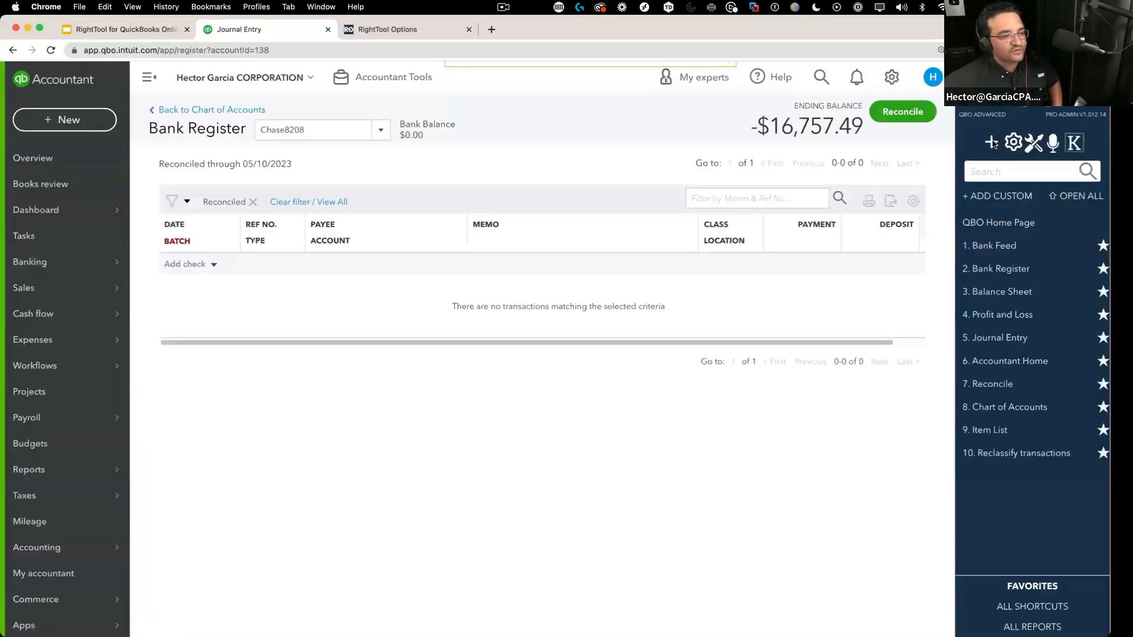
left_click(993, 143)
left_click(551, 264)
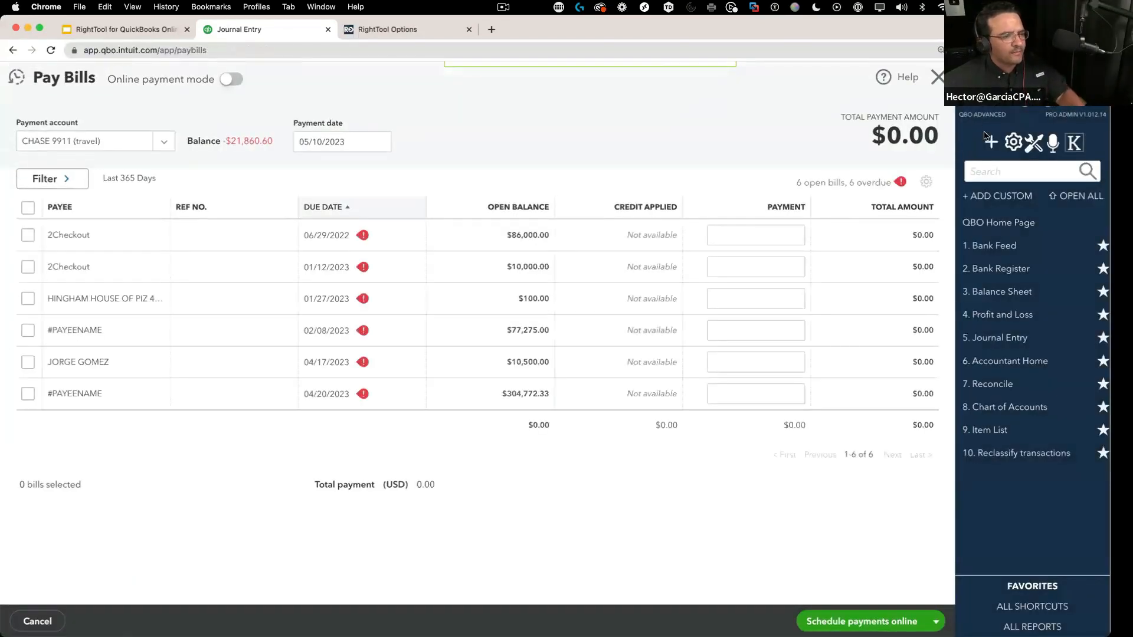
left_click(990, 142)
left_click(558, 248)
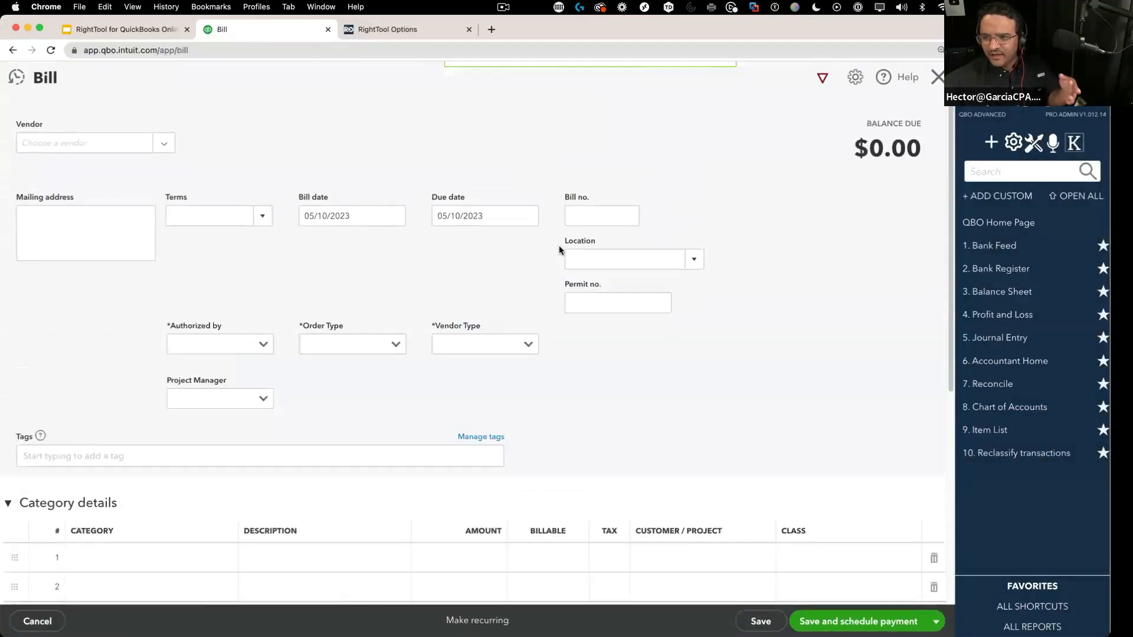
Add more item lines to the bill and choose 00 Project:LOV5 as the product on item line 1.
scroll(735, 363, "down", 5)
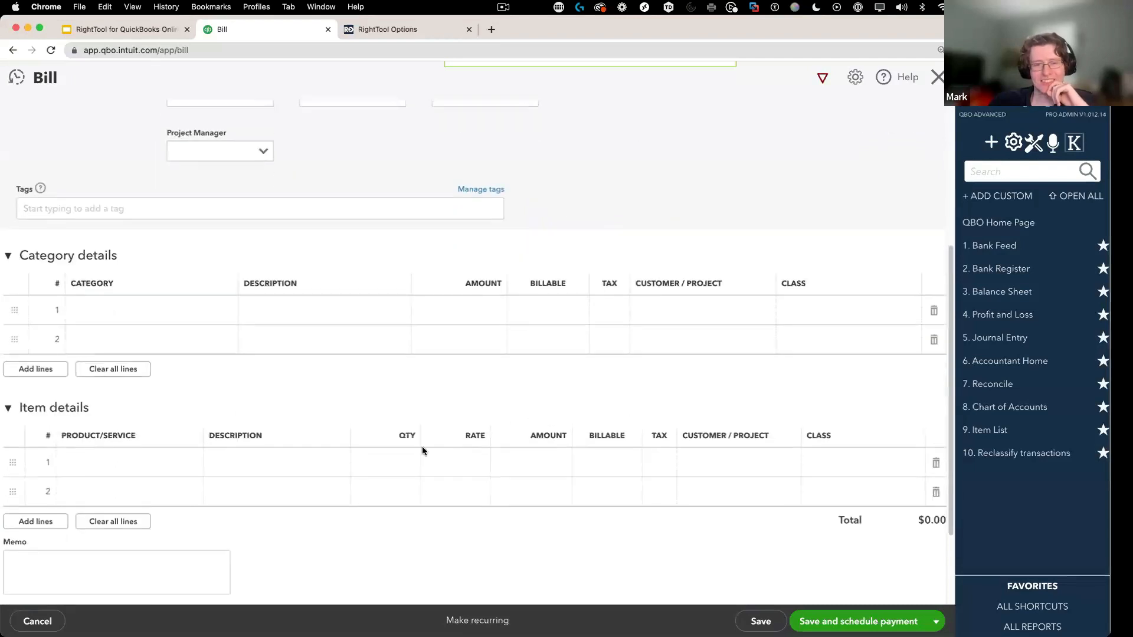
left_click(141, 462)
scroll(153, 436, "down", 3)
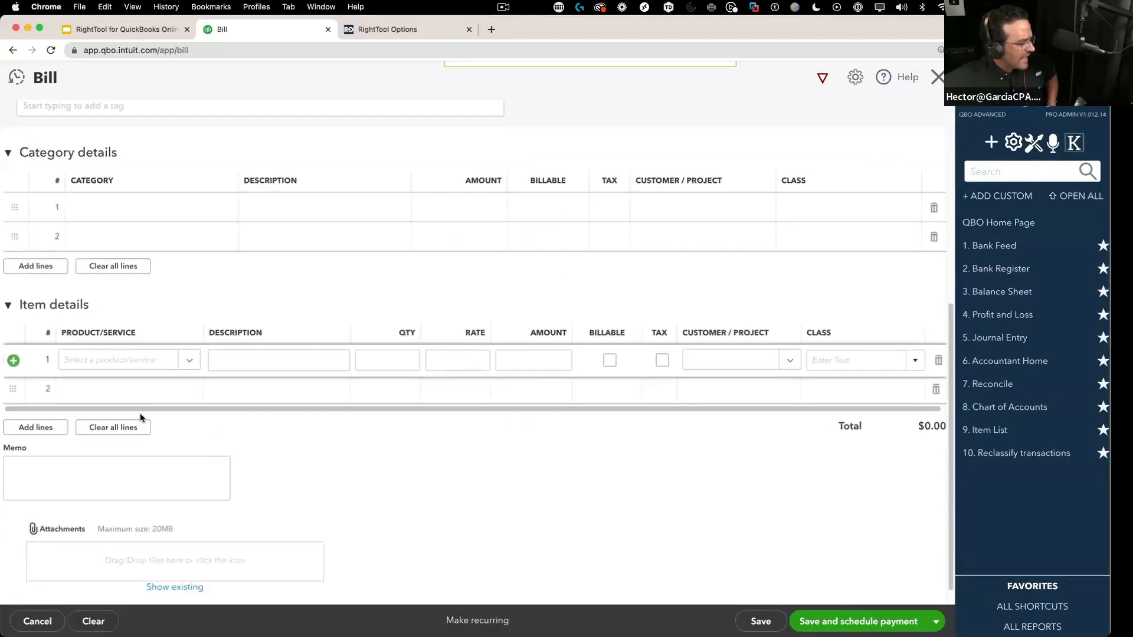
left_click(35, 429)
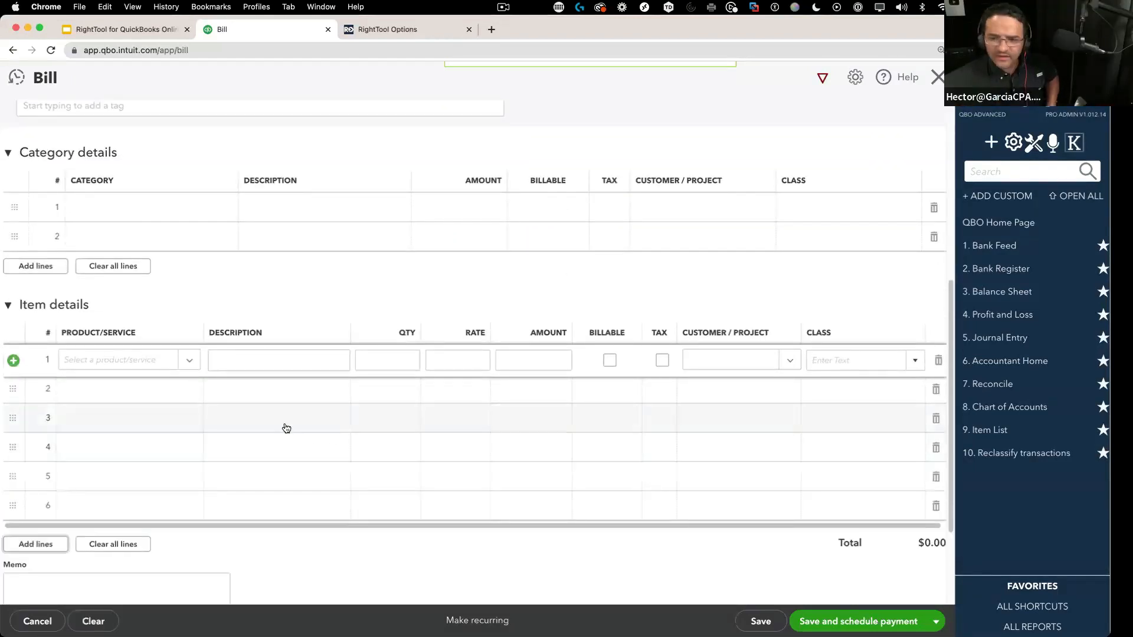
left_click(190, 360)
left_click(191, 411)
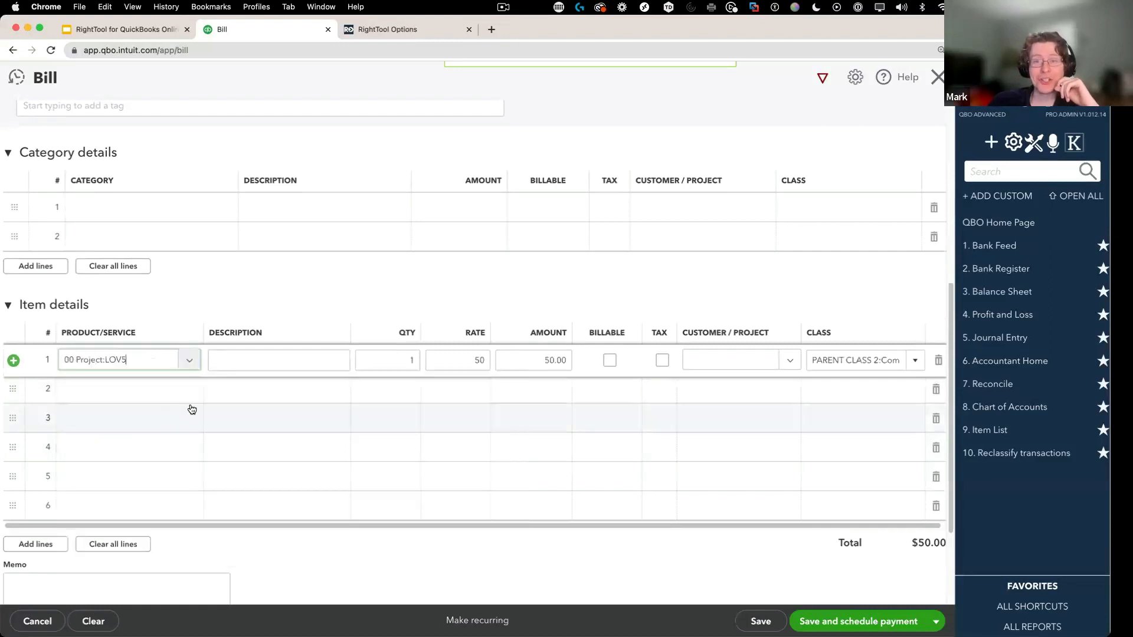
Choose 30 Other:Hass Avocado as the product on item lines 2 and 3 and Fountain on line 4.
left_click(188, 391)
left_click(189, 388)
left_click(142, 516)
left_click(196, 423)
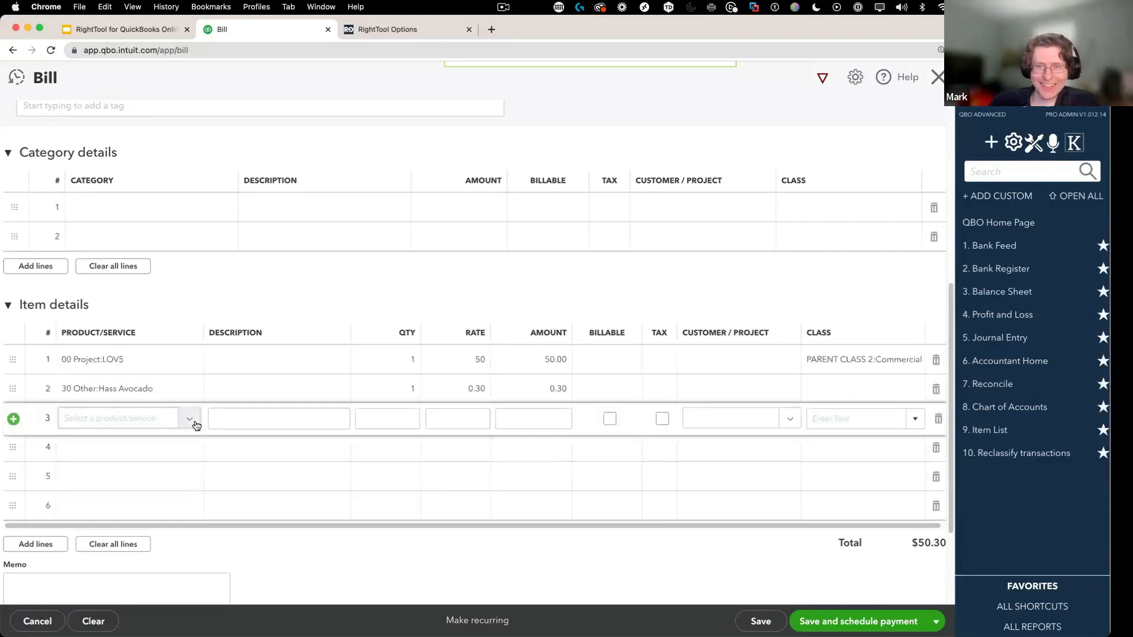
left_click(190, 419)
left_click(147, 544)
left_click(189, 447)
left_click(192, 451)
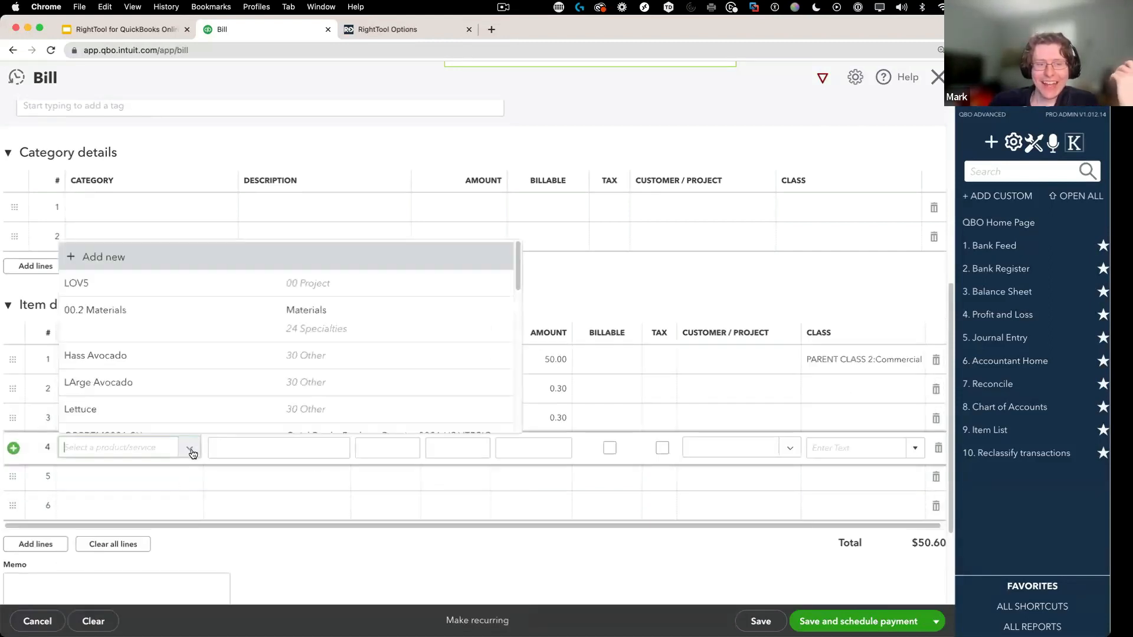
scroll(136, 387, "down", 5)
left_click(136, 392)
Choose Materials 1" Black as the product on item line 5 and 30 Other:Lettuce on line 6.
left_click(196, 487)
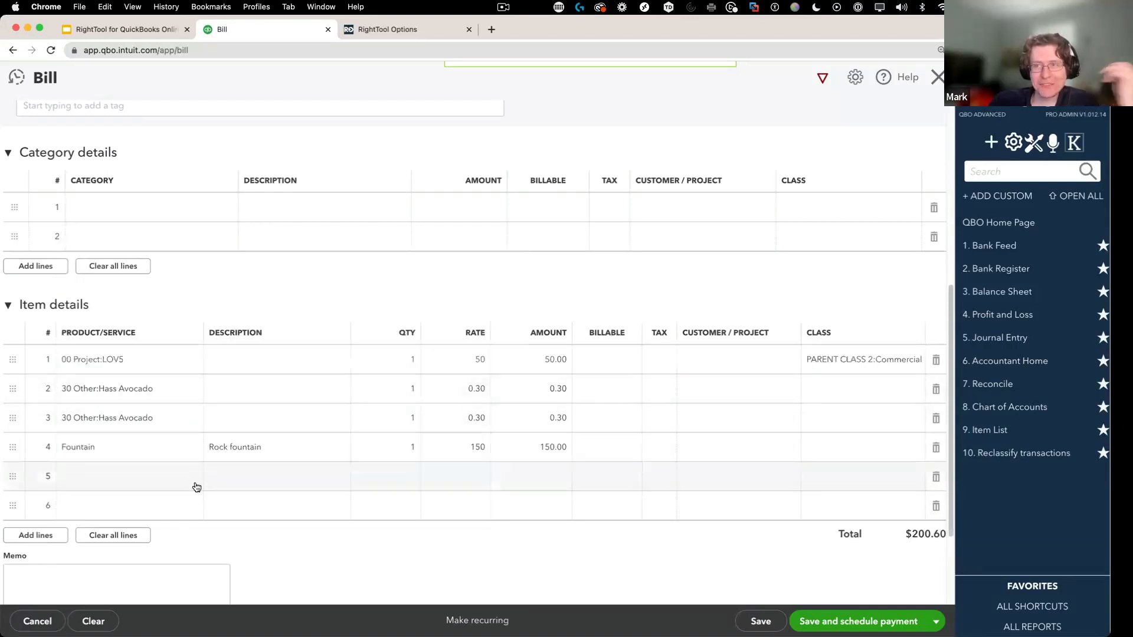
left_click(197, 487)
scroll(179, 442, "down", 5)
left_click(179, 443)
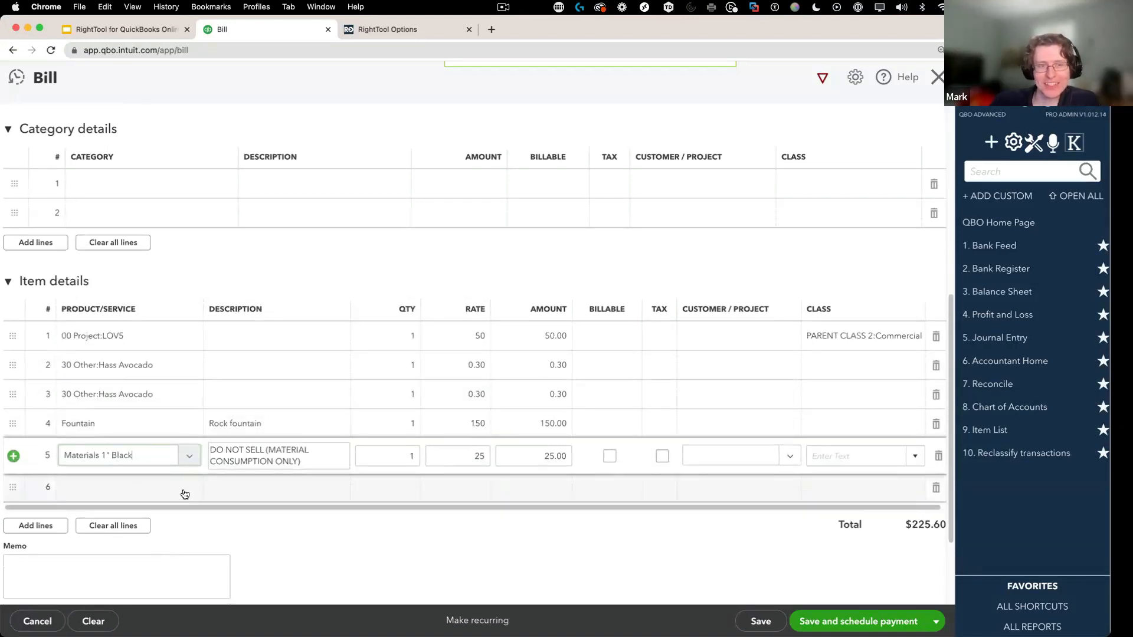
left_click(185, 495)
left_click(168, 467)
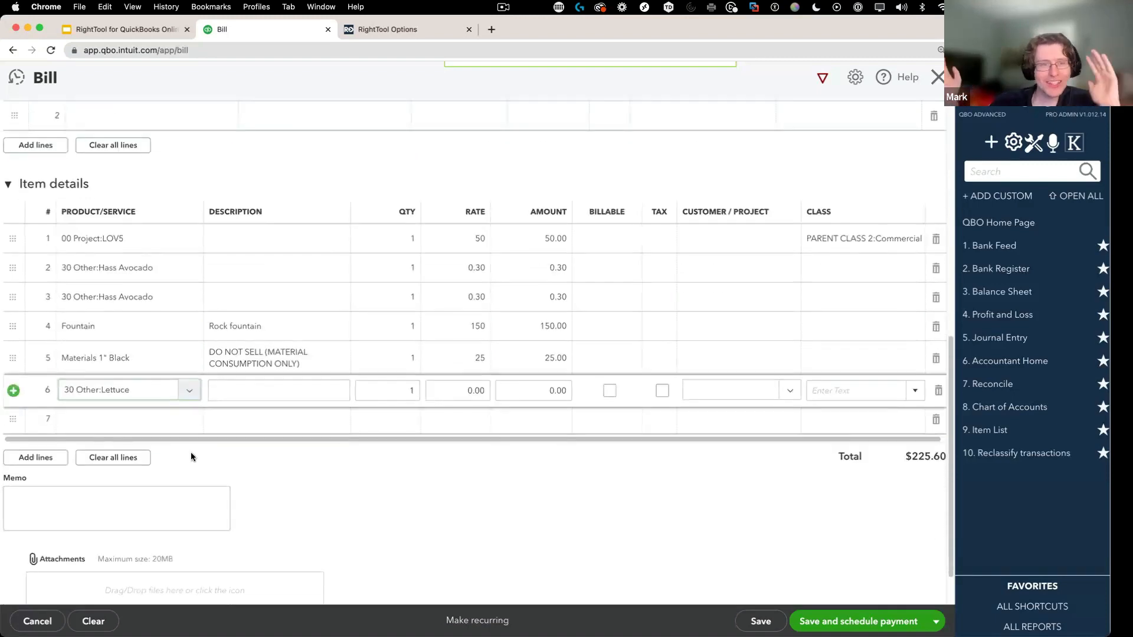
Choose Materials 1" Black as the product on item lines 7 and 8 of the bill.
left_click(189, 421)
left_click(189, 422)
left_click(182, 465)
left_click(188, 453)
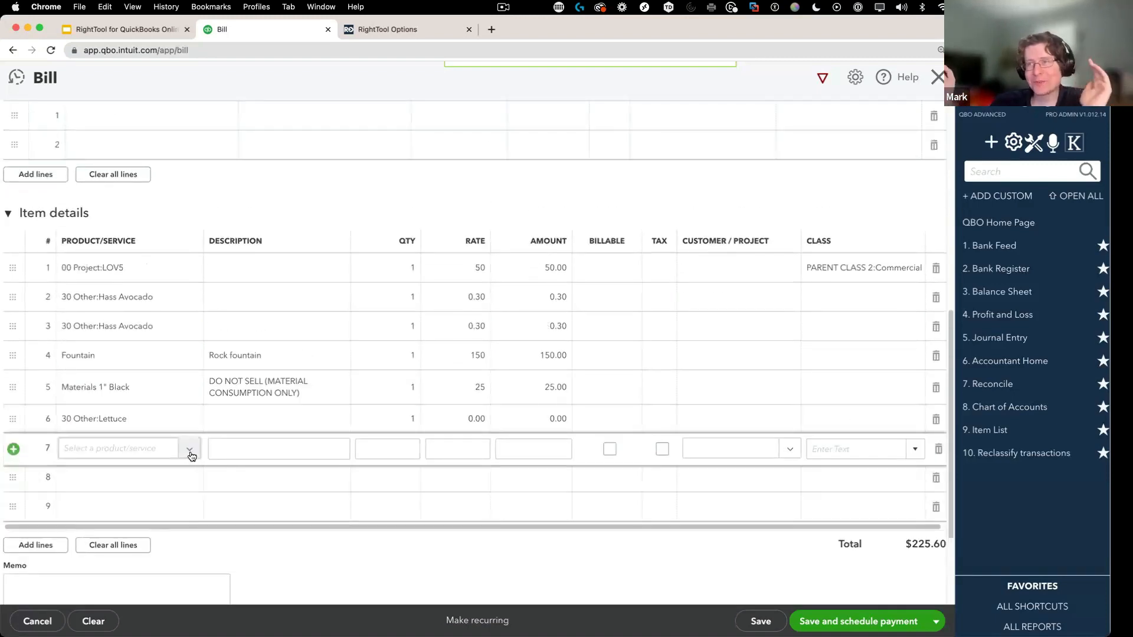
left_click(189, 449)
scroll(182, 405, "down", 3)
left_click(182, 404)
left_click(193, 494)
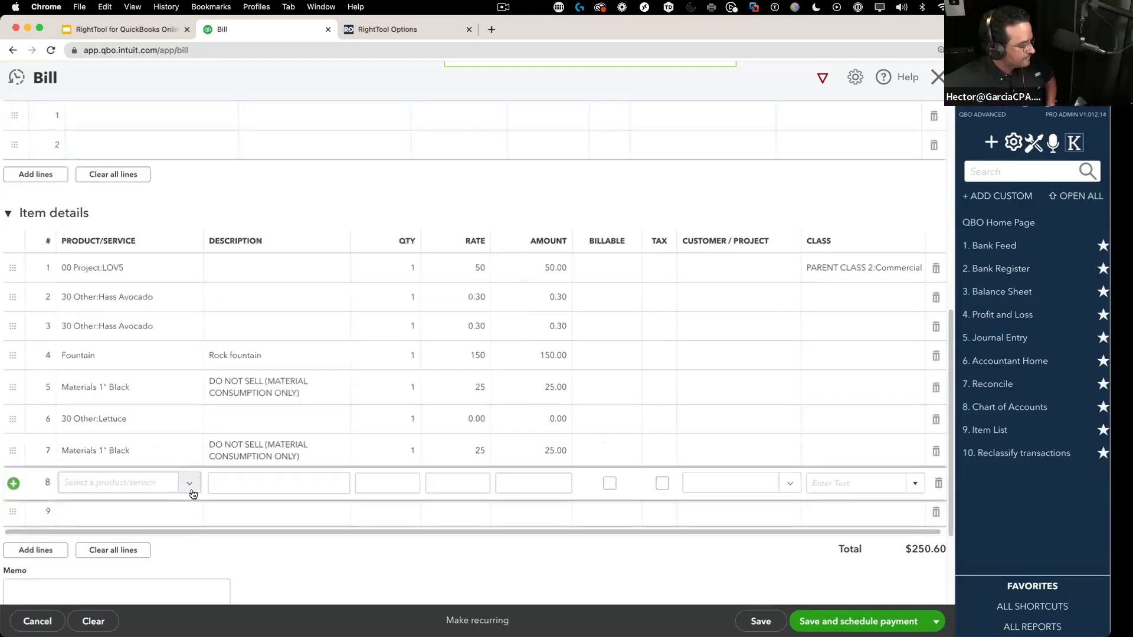
left_click(193, 494)
scroll(170, 458, "down", 5)
left_click(126, 435)
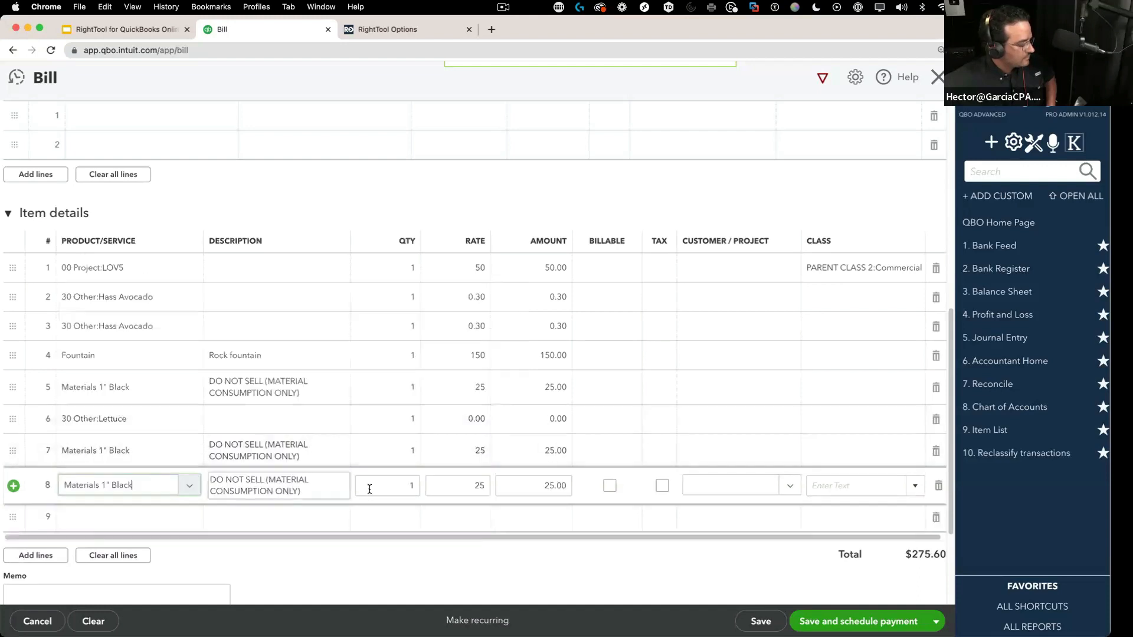
Set the quantity on item line 1 to 17.
scroll(370, 489, "up", 1)
scroll(451, 326, "up", 1)
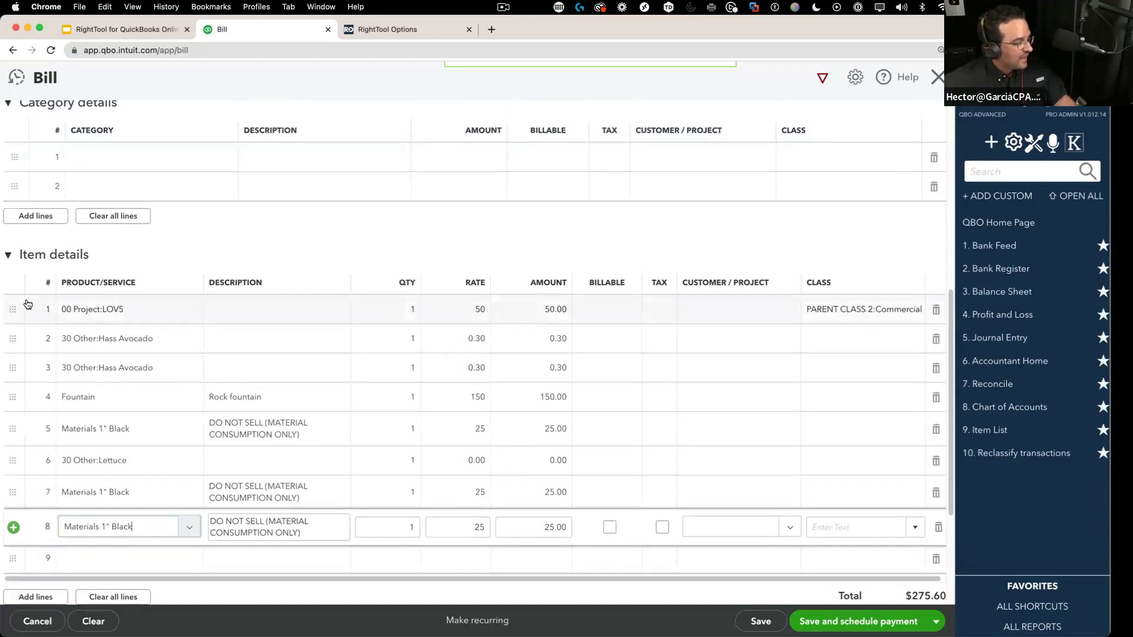
left_click(440, 309)
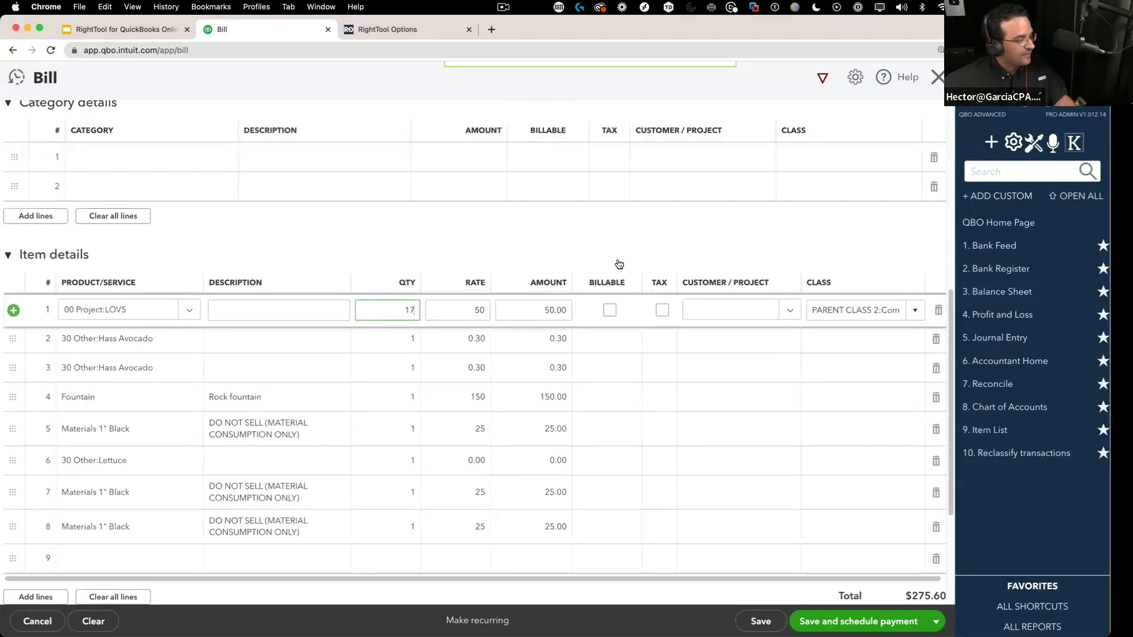
type("17")
left_click(593, 224)
Copy line 1's quantity of 17 down to the other item lines with RightTool and accept the confirmation.
scroll(810, 144, "up", 5)
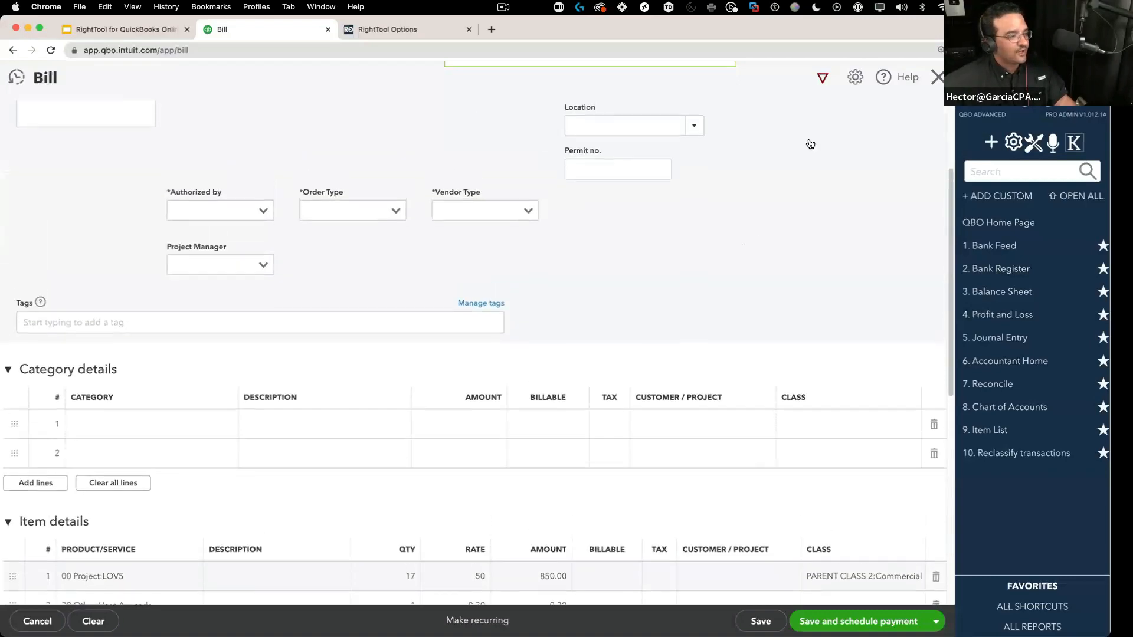
left_click(823, 78)
scroll(544, 358, "down", 3)
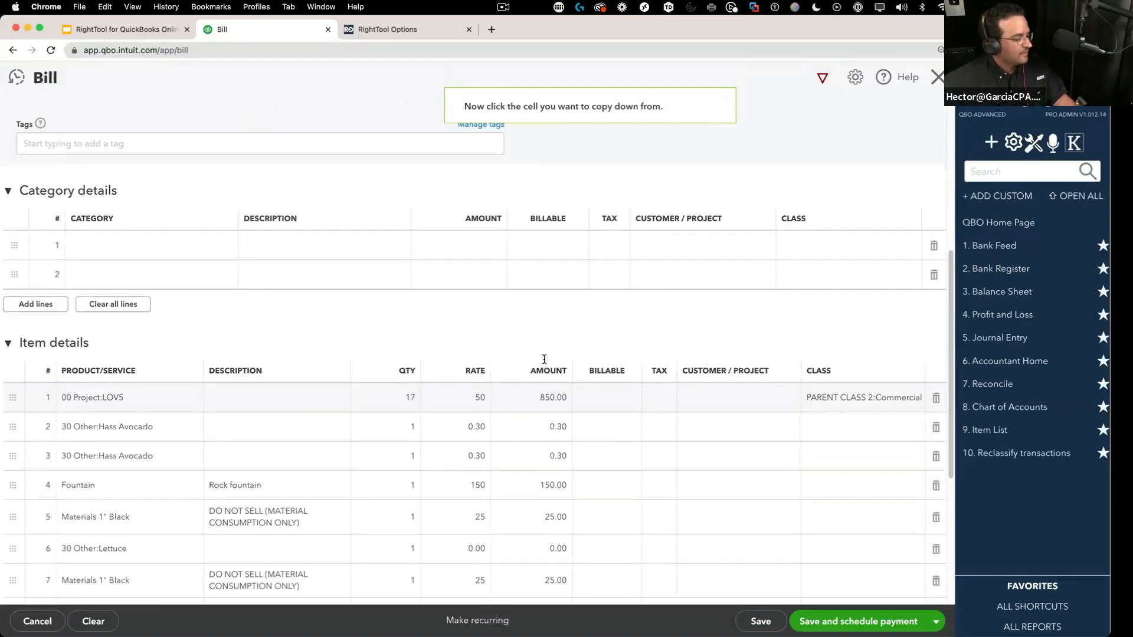
scroll(544, 359, "down", 4)
left_click(409, 208)
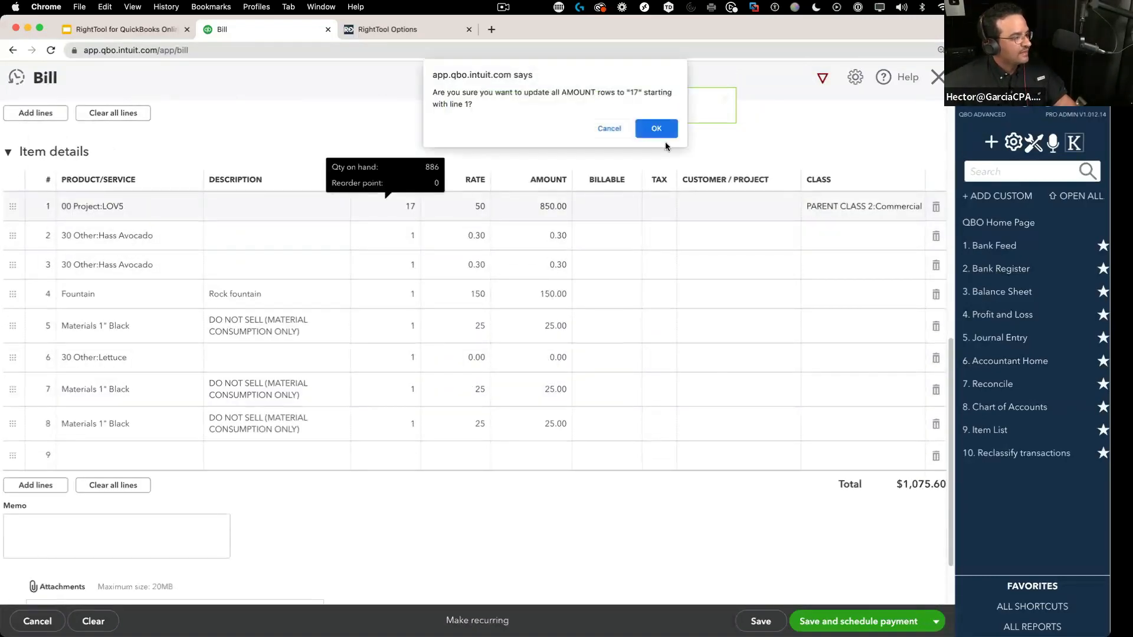
left_click(660, 131)
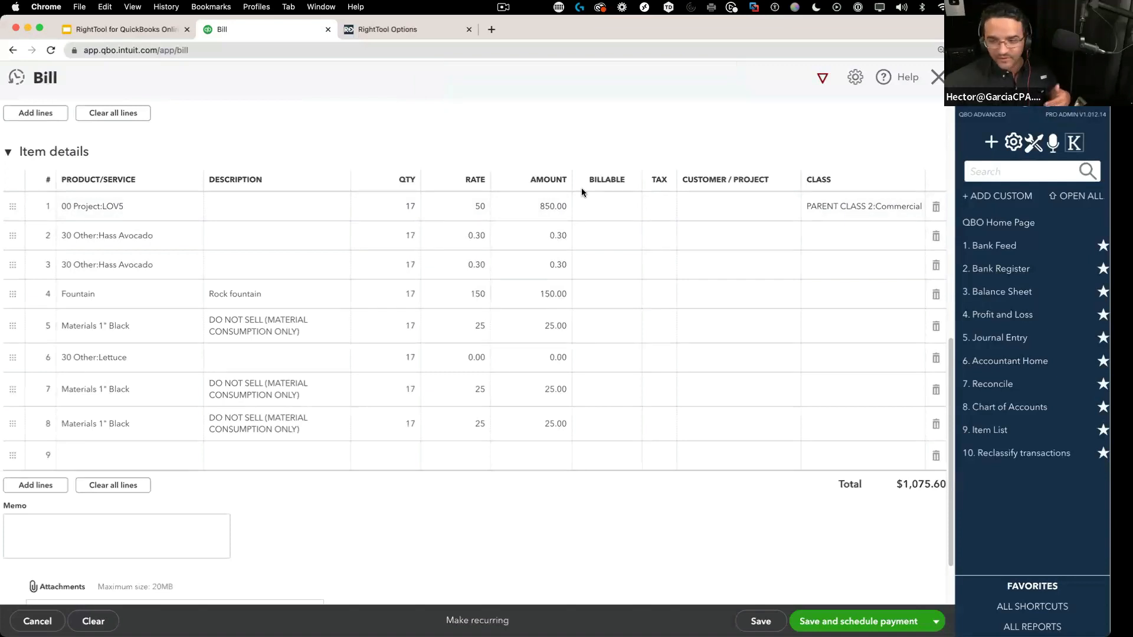
Set item line 1's customer/project to #CUSTOMERJOB and its class to PARENT CLASS 2:Wholesale.
left_click(769, 209)
left_click(791, 208)
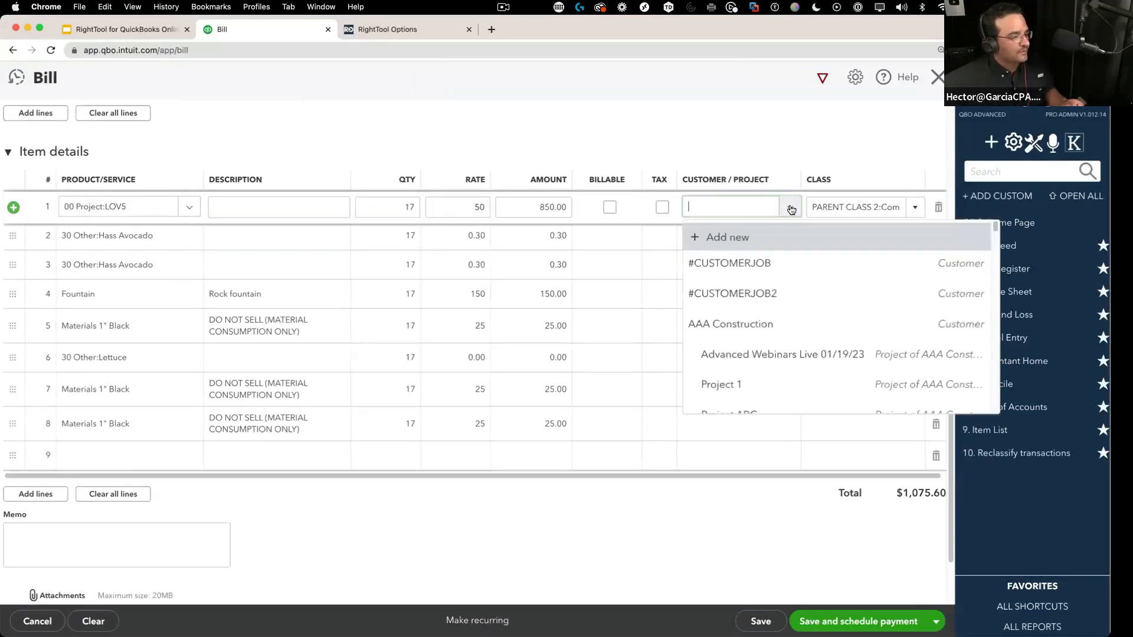
left_click(735, 264)
left_click(916, 207)
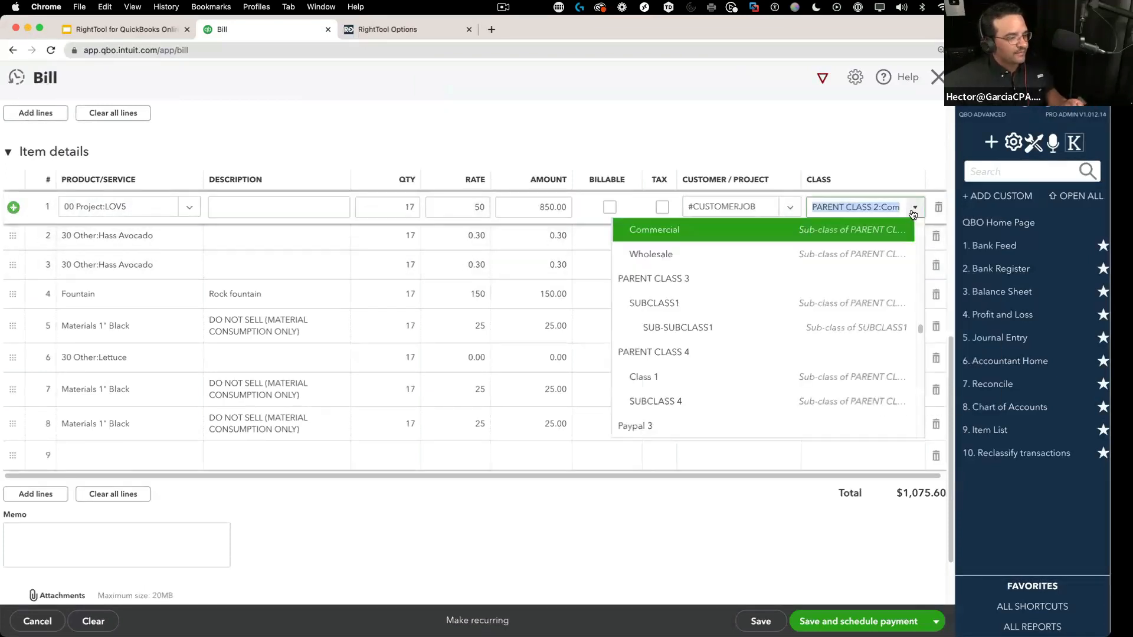
left_click(858, 251)
Copy line 1's #CUSTOMERJOB customer and PARENT CLASS 2:Wholesale class down to the other item lines, accepting both confirmations.
left_click(822, 77)
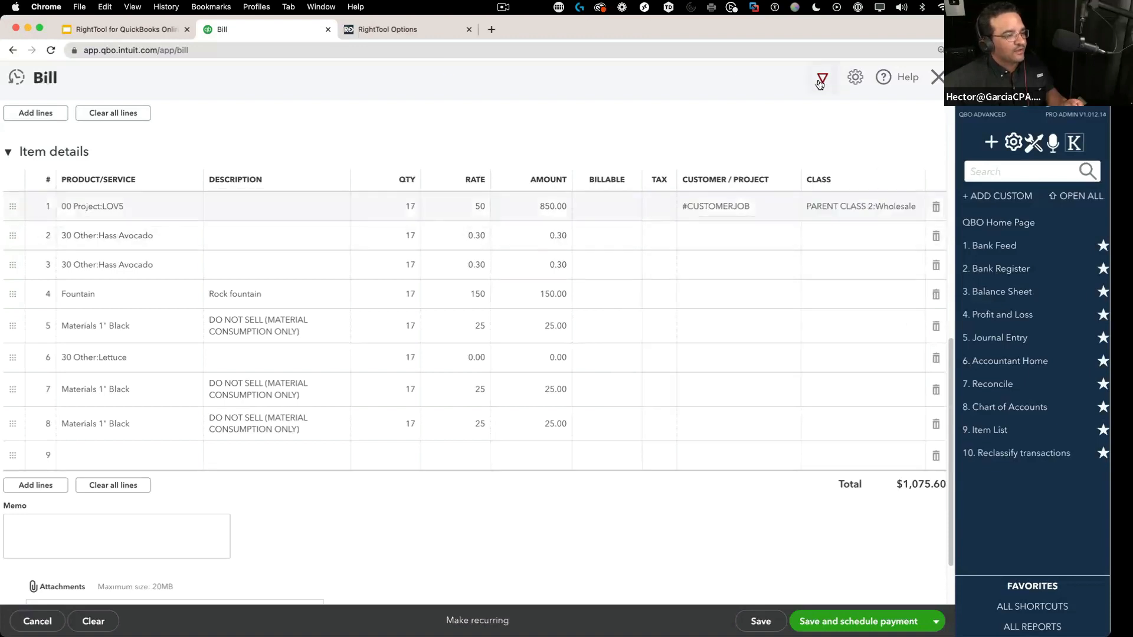
left_click(715, 207)
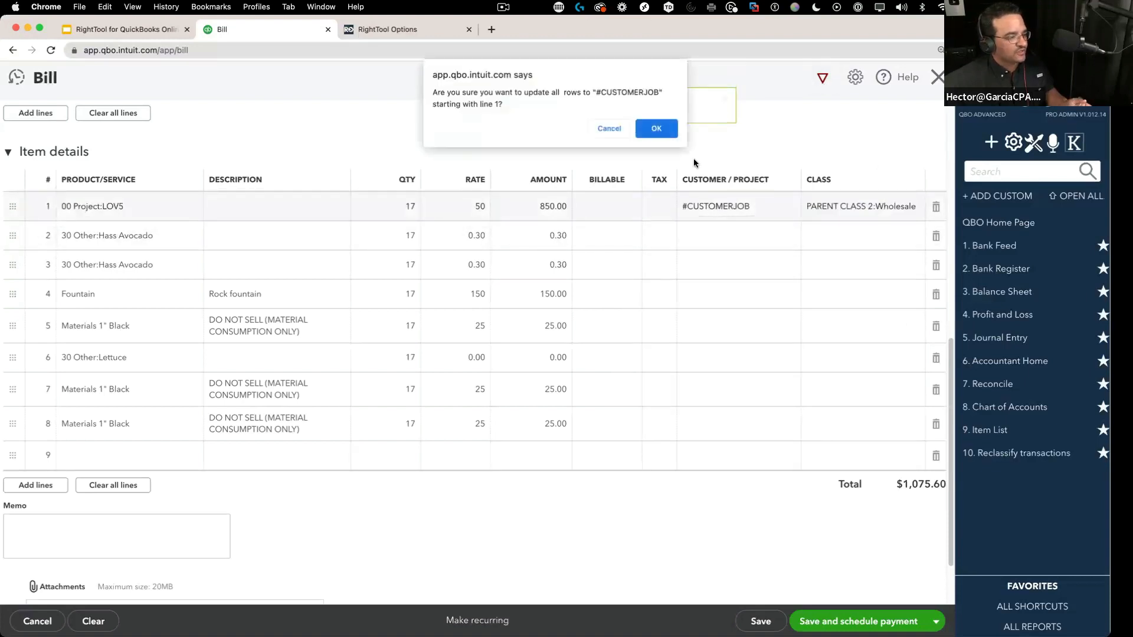
left_click(656, 128)
left_click(822, 77)
left_click(858, 206)
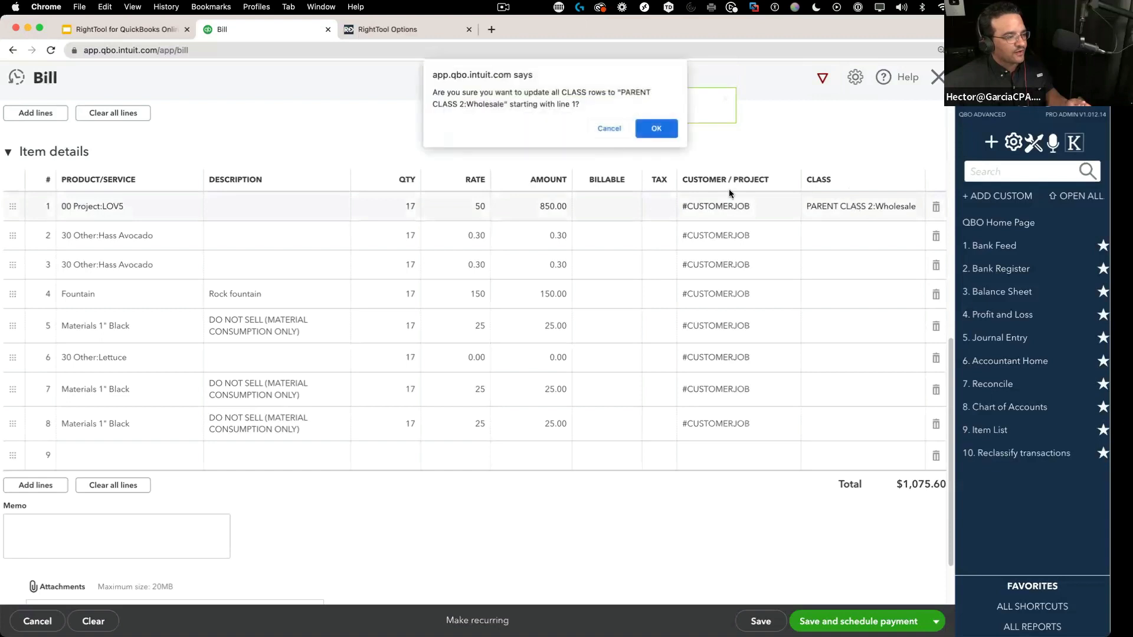
left_click(656, 127)
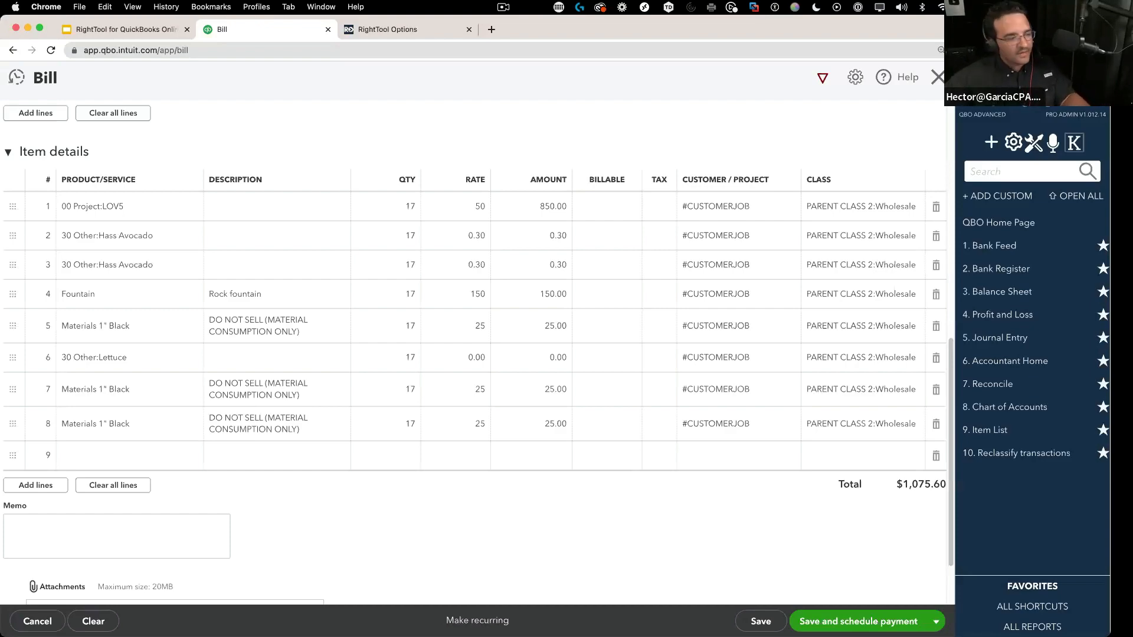
Choose #EMPLOYEE as the bill's vendor and save the bill.
scroll(617, 392, "up", 3)
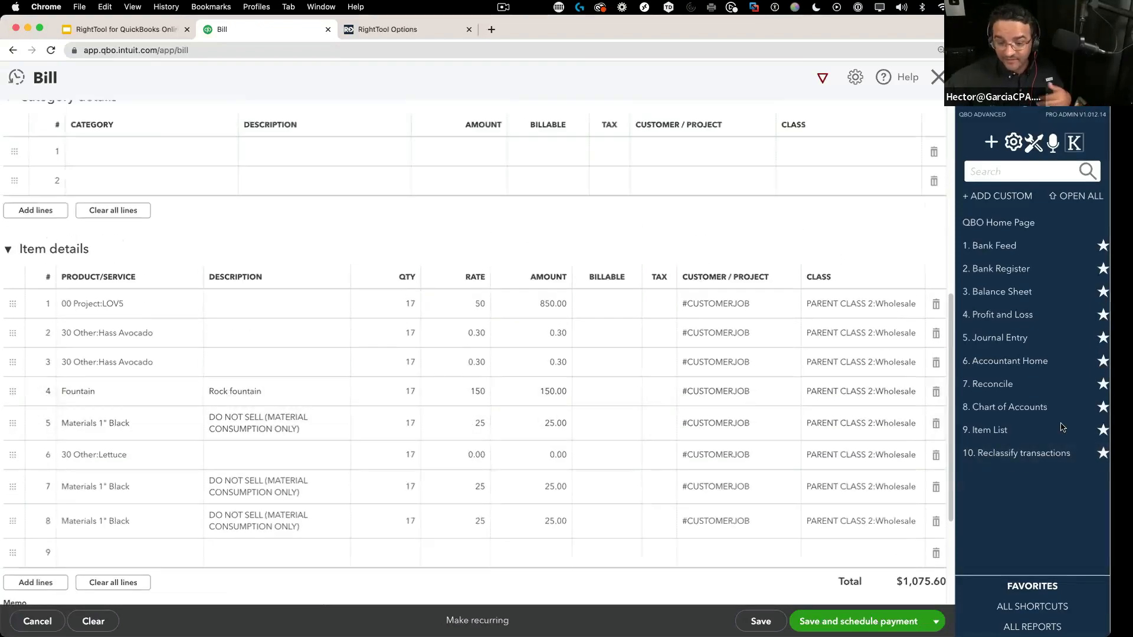
scroll(575, 410, "down", 1)
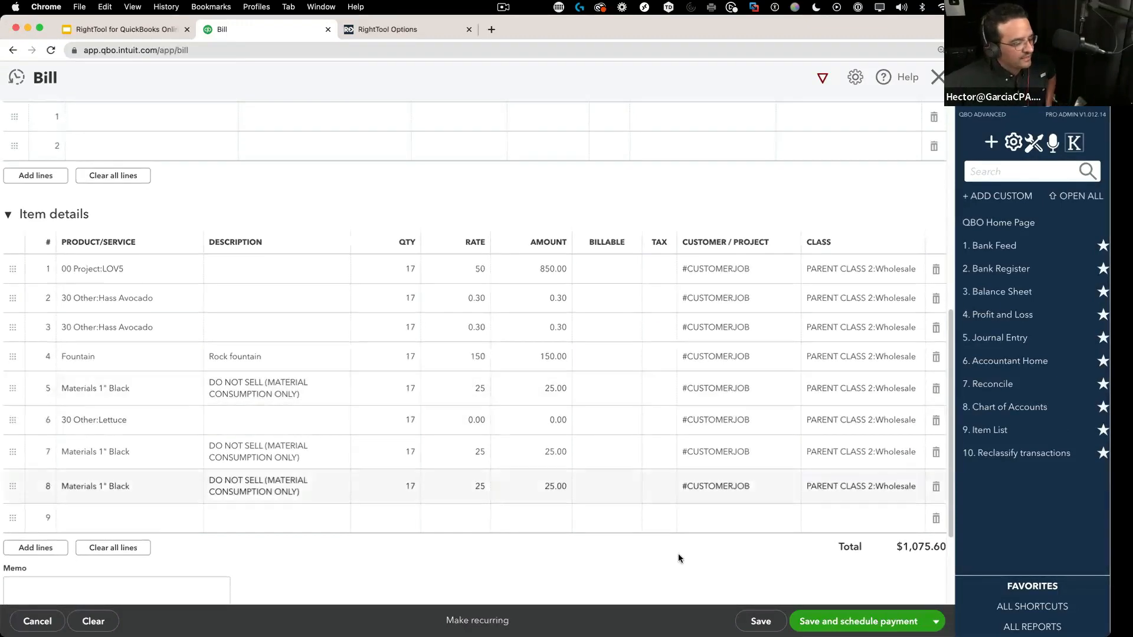
left_click(766, 621)
scroll(436, 333, "up", 6)
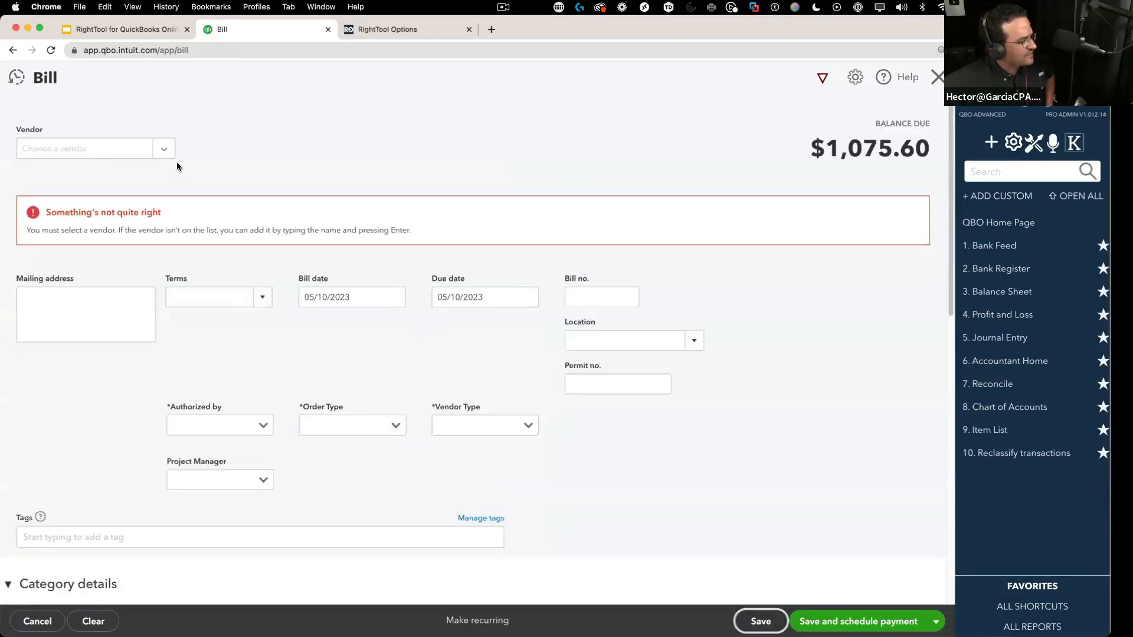
left_click(166, 152)
left_click(63, 207)
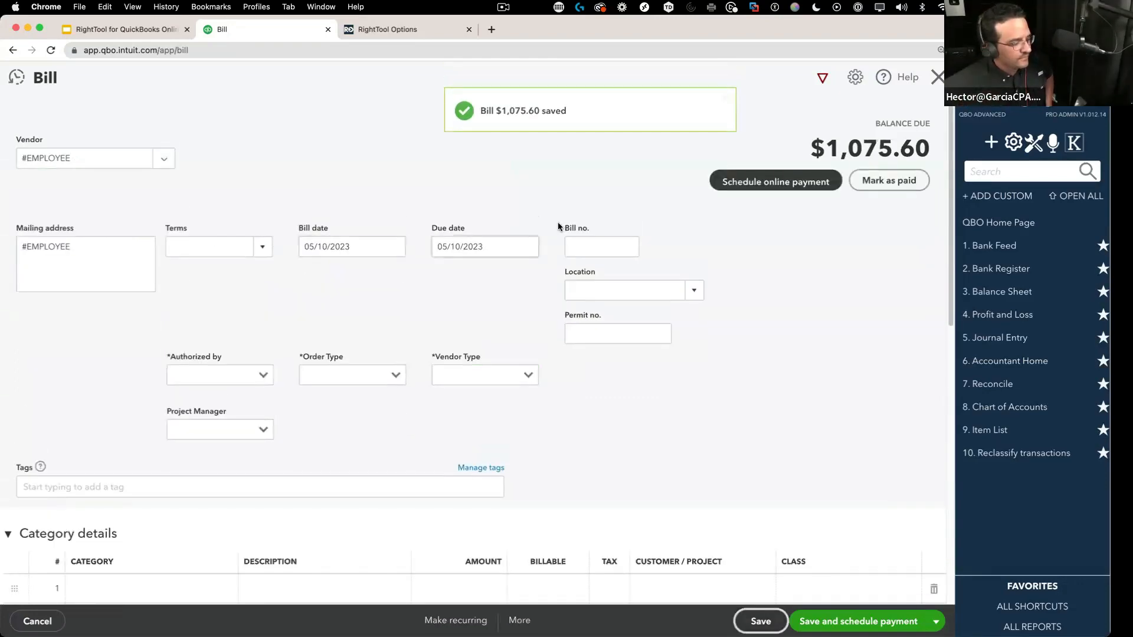
Review the item lines of the saved bill and close the bill form.
scroll(558, 233, "down", 3)
scroll(581, 307, "down", 6)
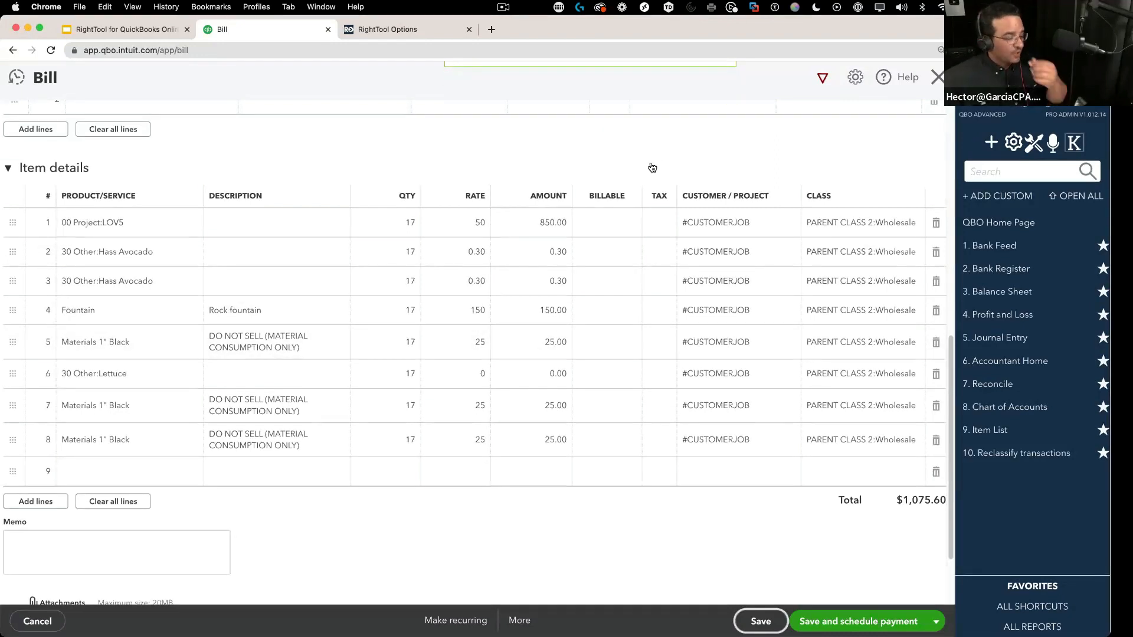
left_click(937, 77)
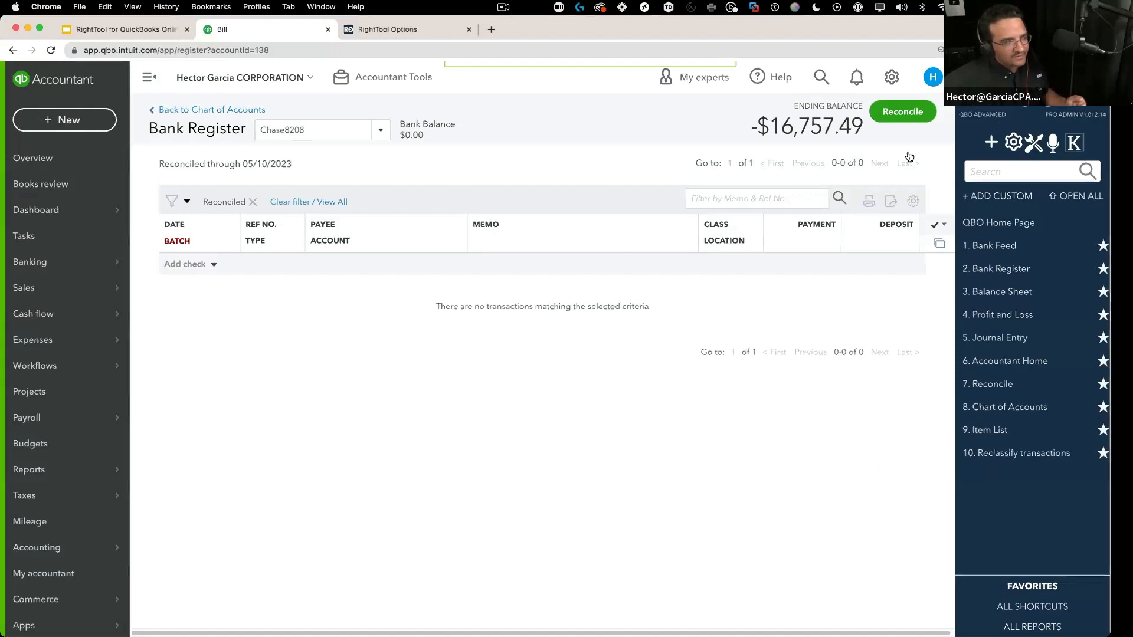
Switch to the Google Slides presentation and show the "Features in PRO" slide full screen, leaving the slideshow again.
left_click(100, 29)
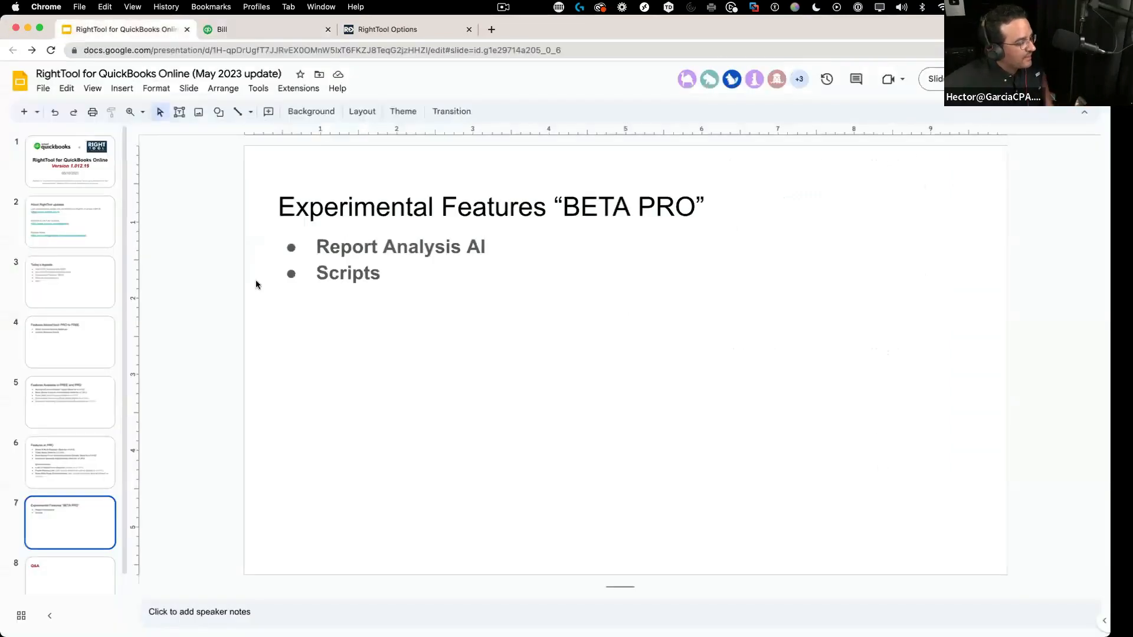
left_click(74, 456)
key("super+Return")
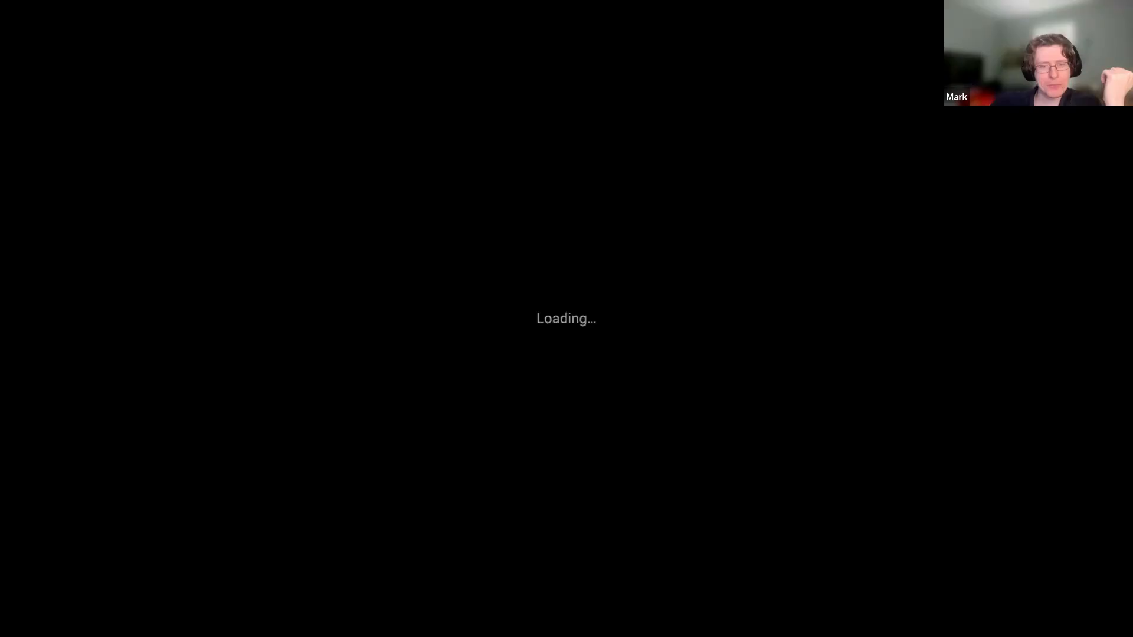
key("Escape")
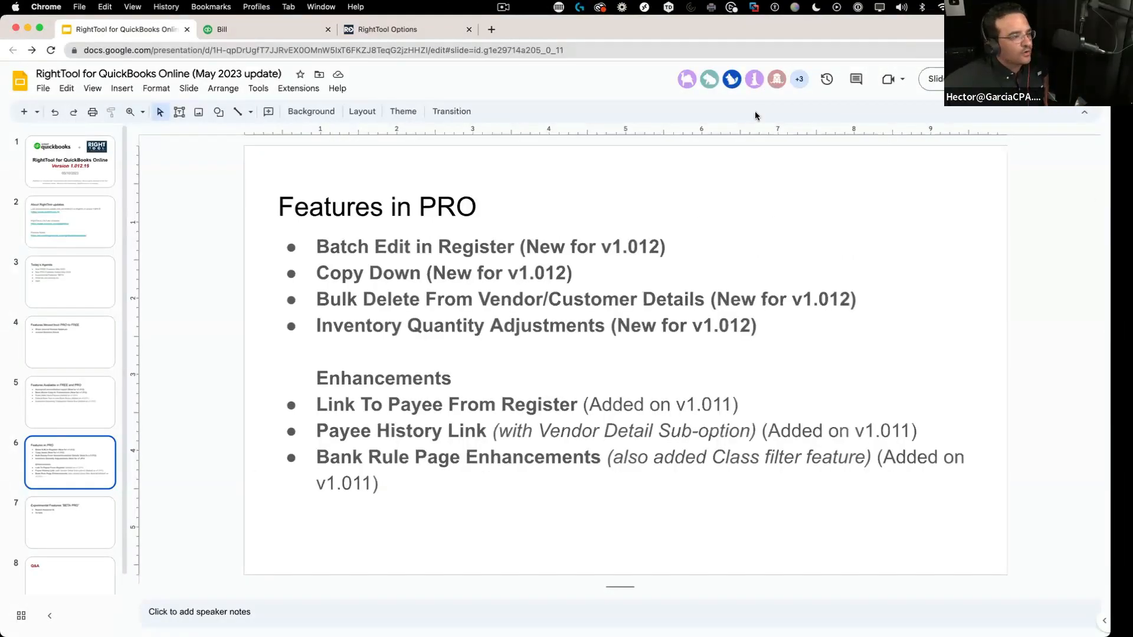
Open RightTool's options from QuickBooks and turn on "Control The Number of Rows" for Copy Down Values In Transactions.
left_click(263, 30)
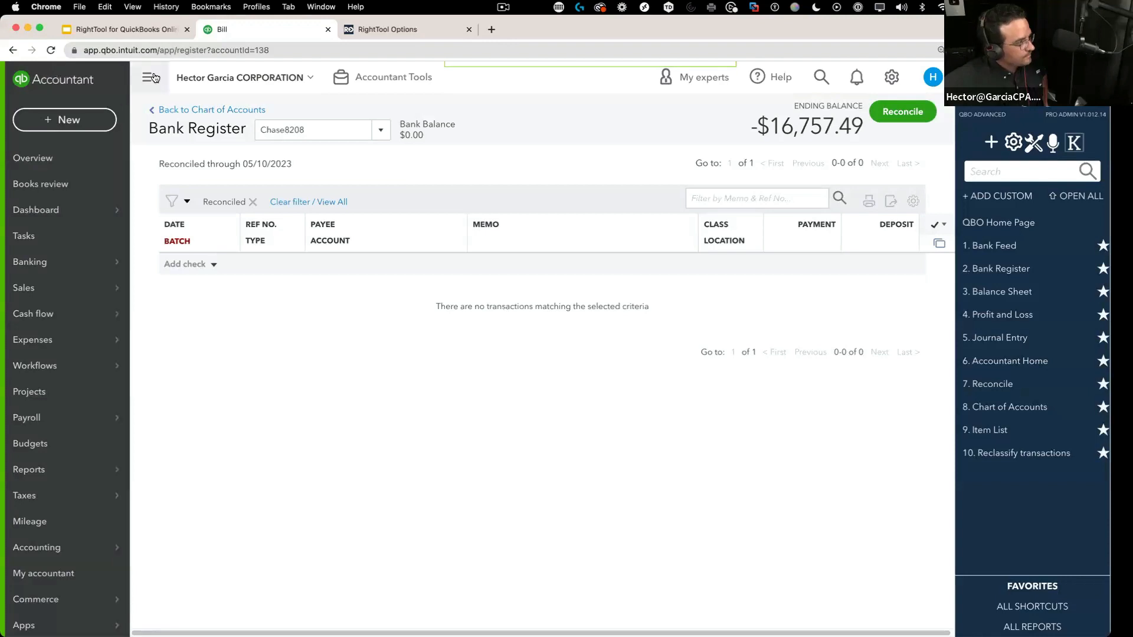
left_click(1032, 144)
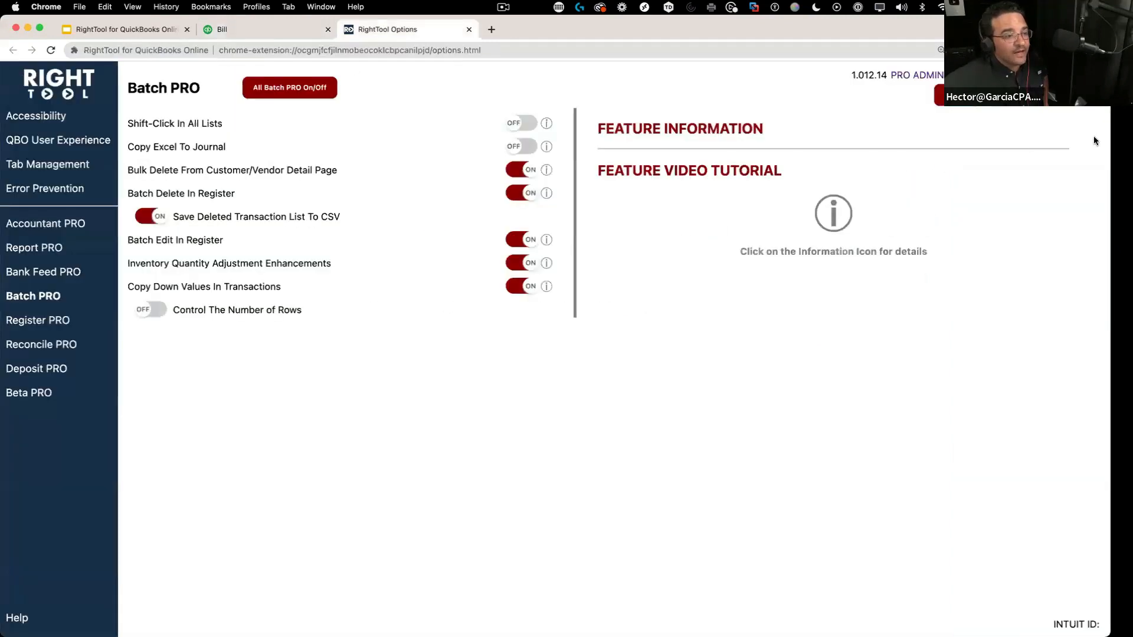
left_click(148, 310)
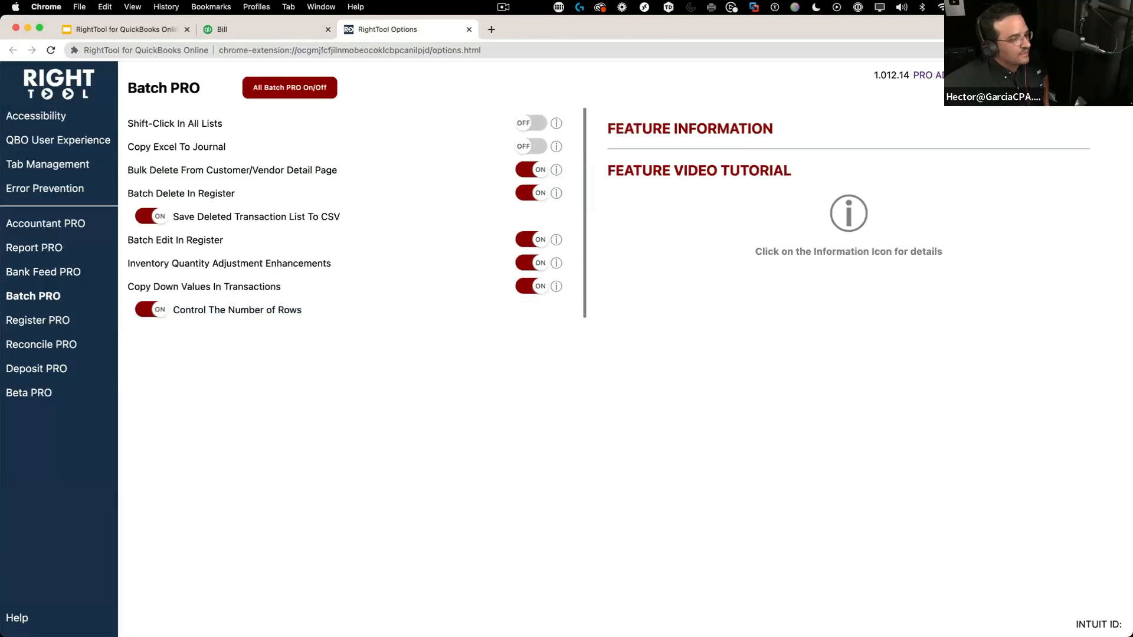
Return to QuickBooks, start a new journal entry, and open the recent journal entry 2036 dated 05/08/2023 from there.
left_click(281, 26)
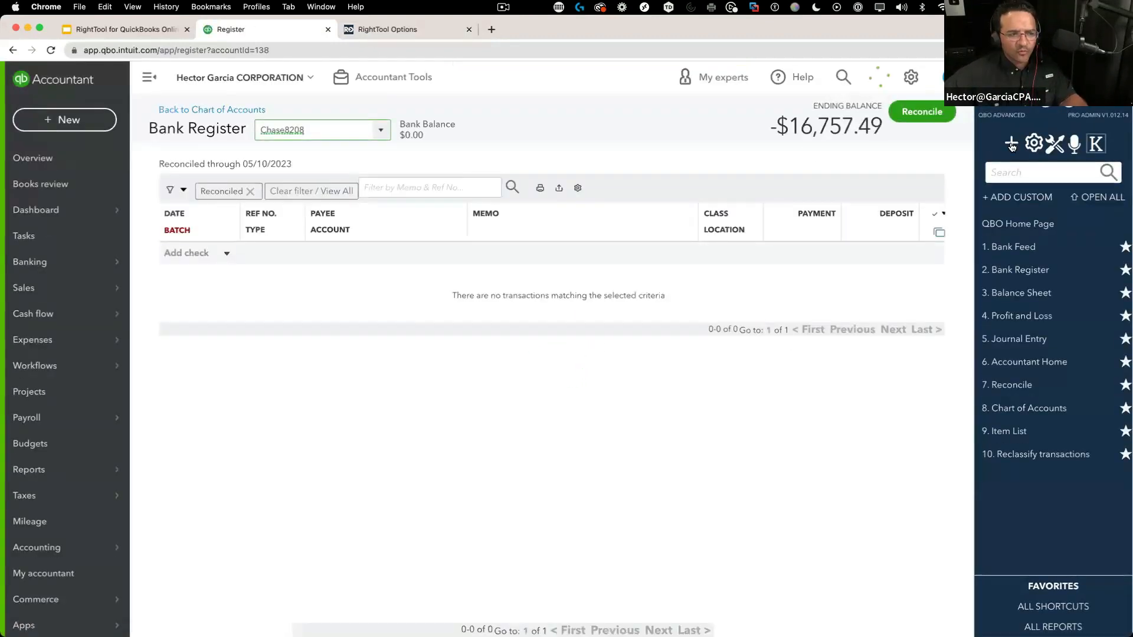
left_click(1011, 144)
left_click(873, 268)
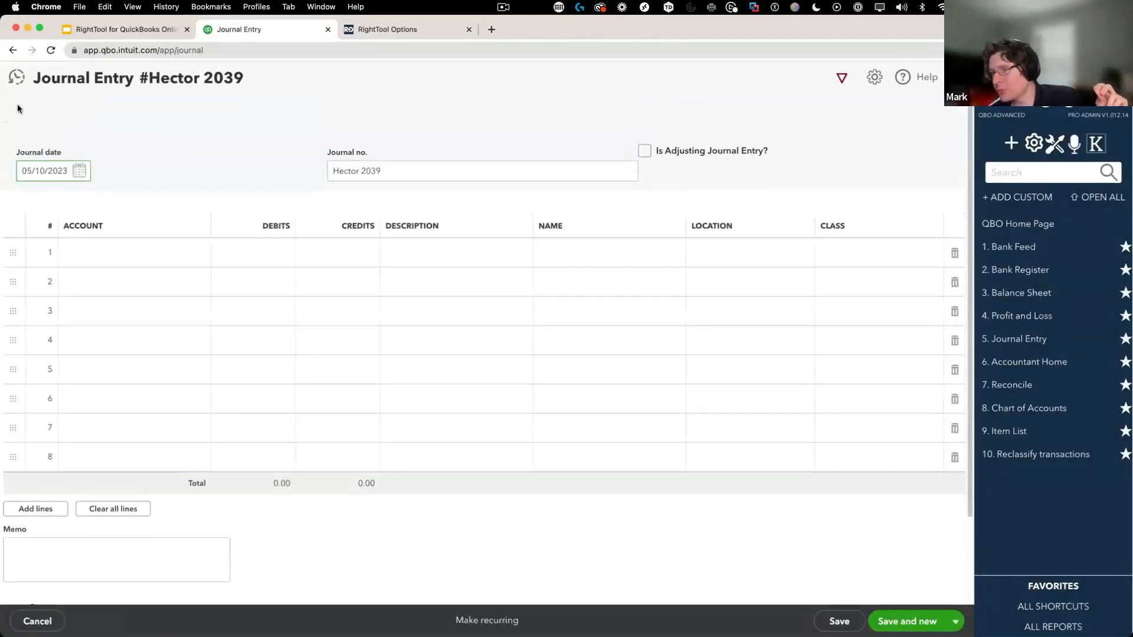
left_click(15, 78)
left_click(59, 155)
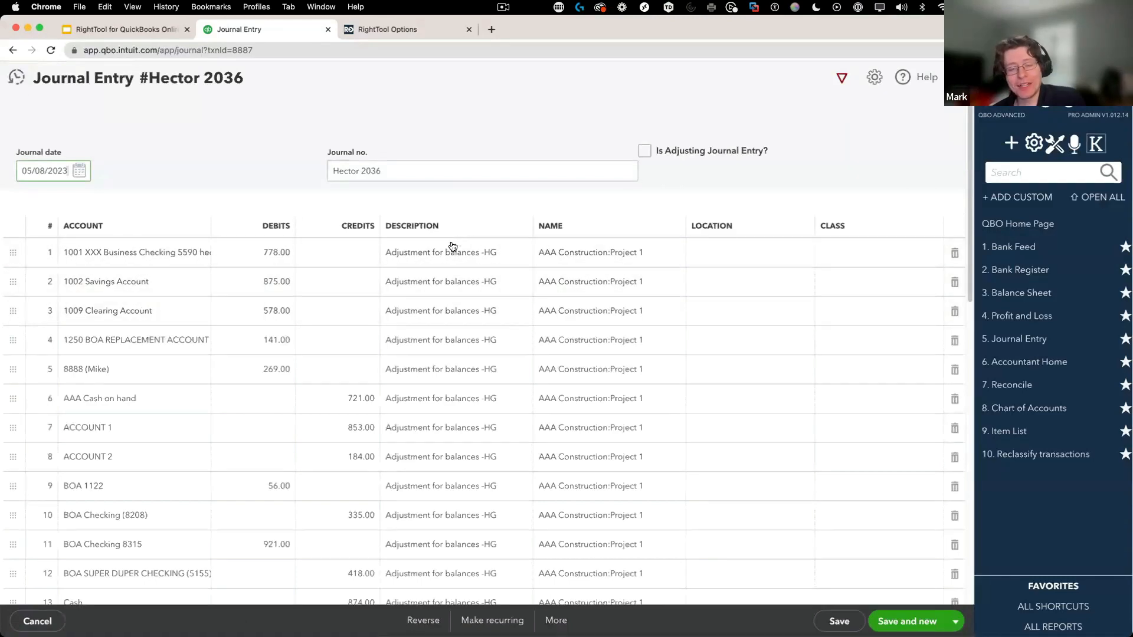
Add line 30 to the journal entry with the account Cash on hand and an amount of 0.
scroll(380, 366, "down", 10)
scroll(379, 366, "up", 8)
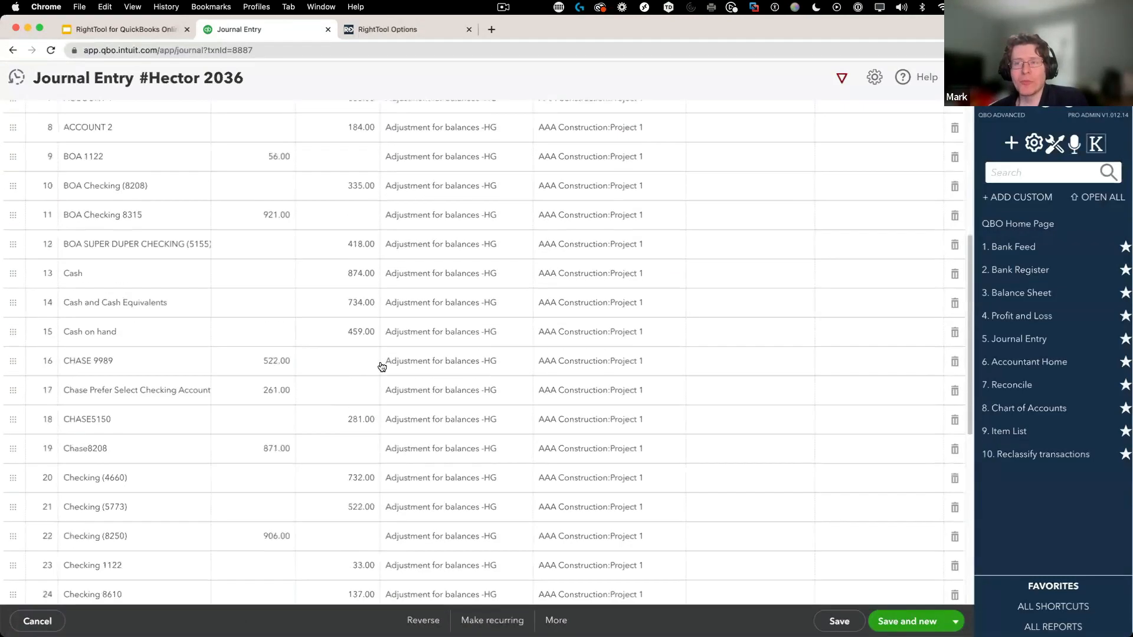
scroll(381, 367, "down", 5)
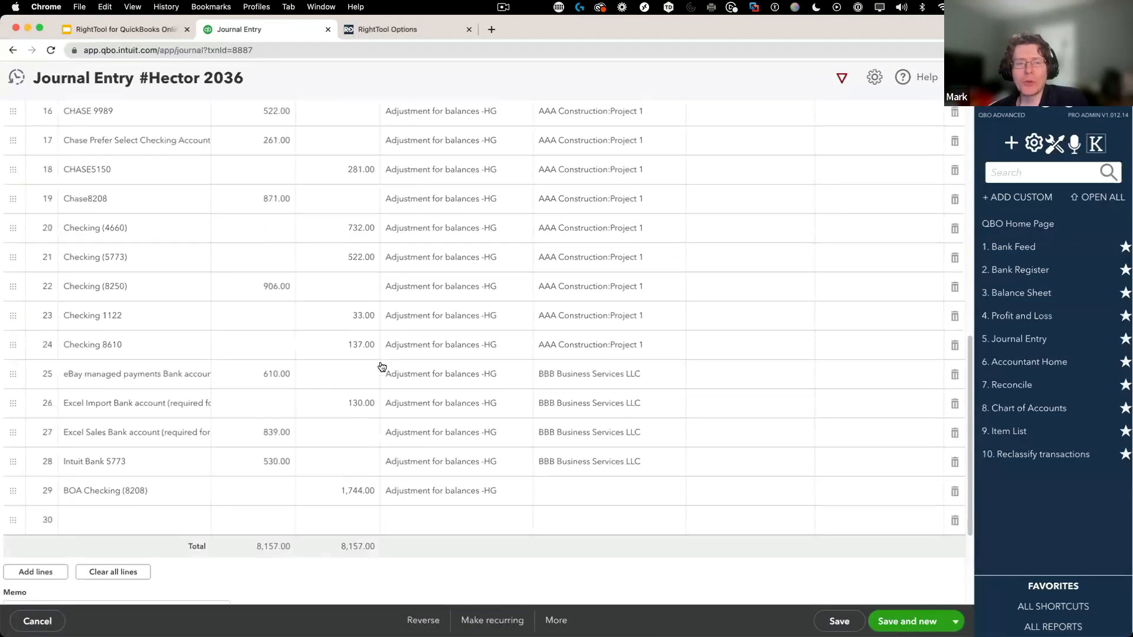
left_click(199, 523)
left_click(199, 523)
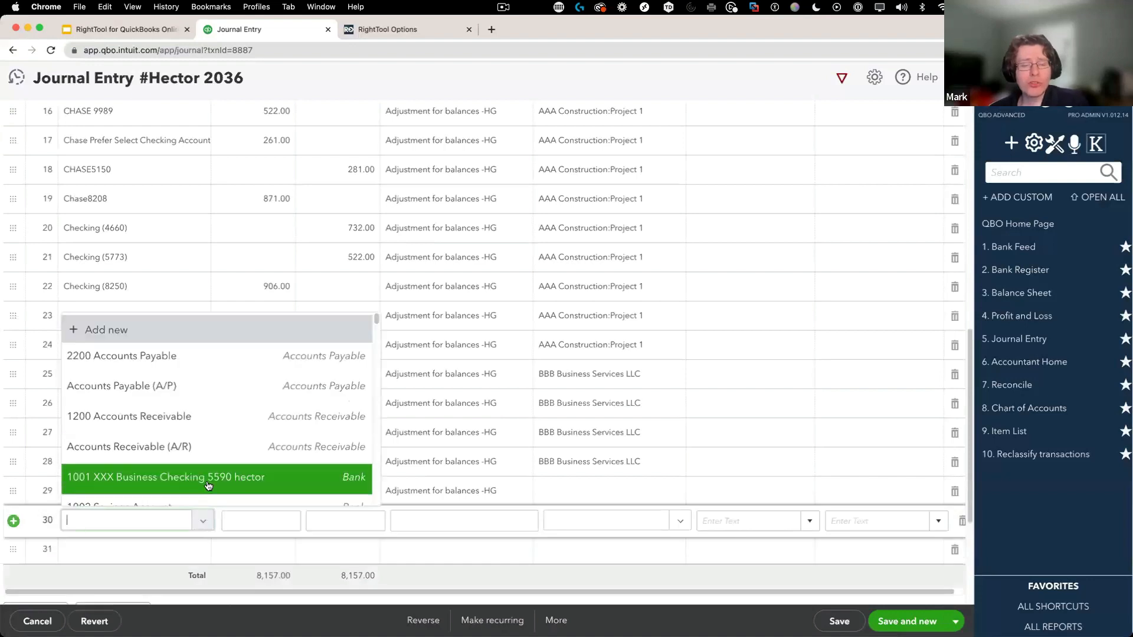
scroll(207, 484, "down", 5)
scroll(207, 484, "down", 2)
left_click(152, 466)
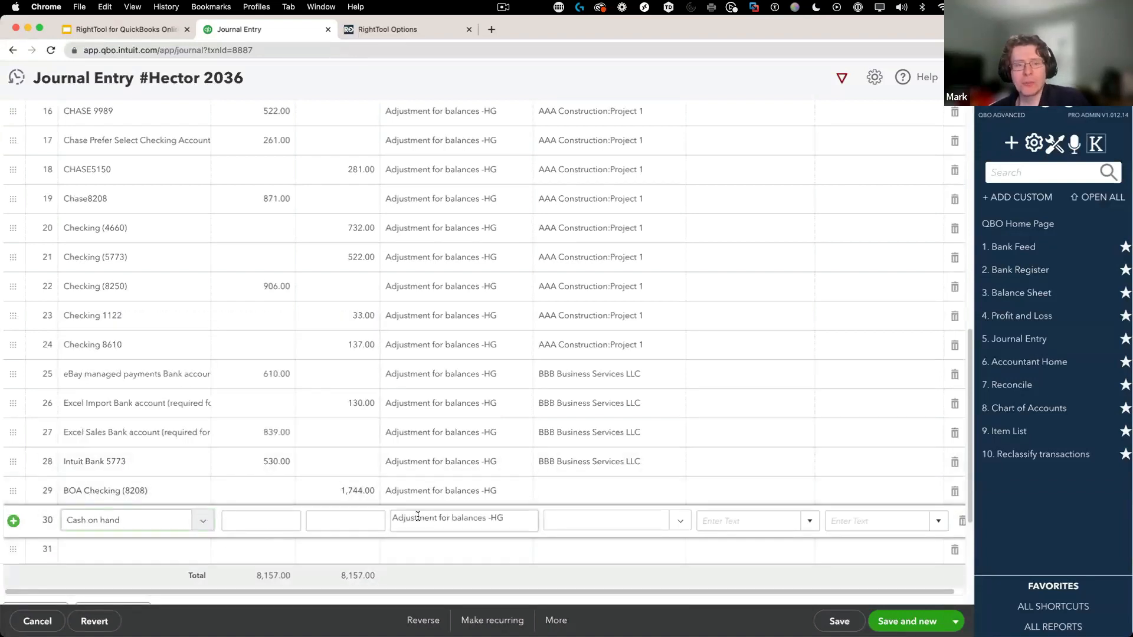
left_click(368, 517)
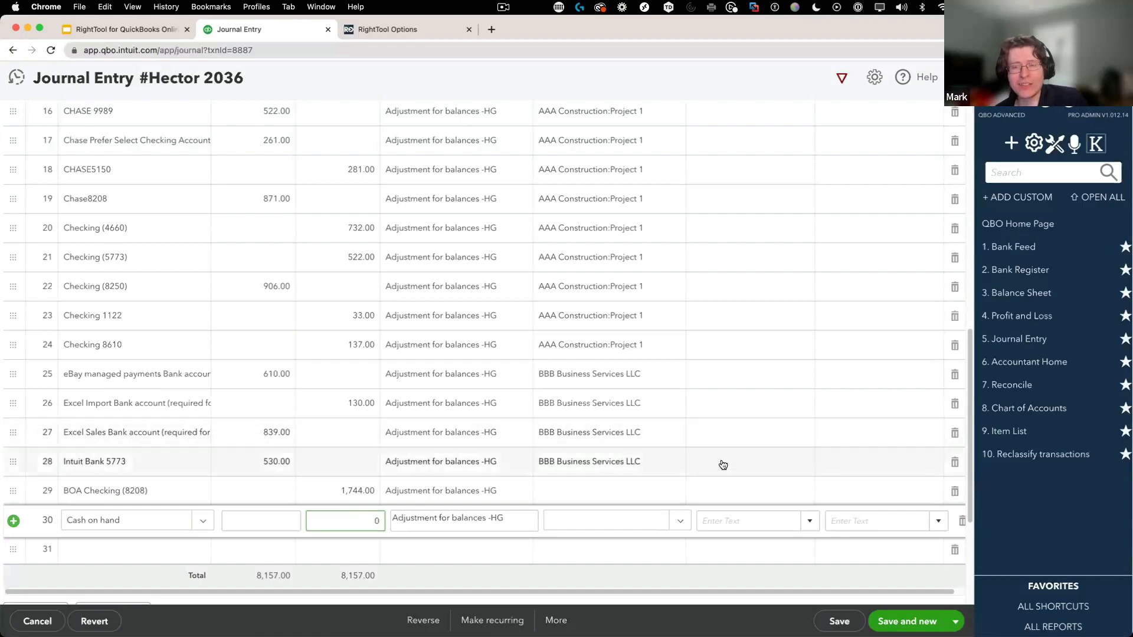
left_click(678, 492)
Save the journal entry and check its last lines.
scroll(671, 312, "up", 5)
scroll(671, 312, "up", 6)
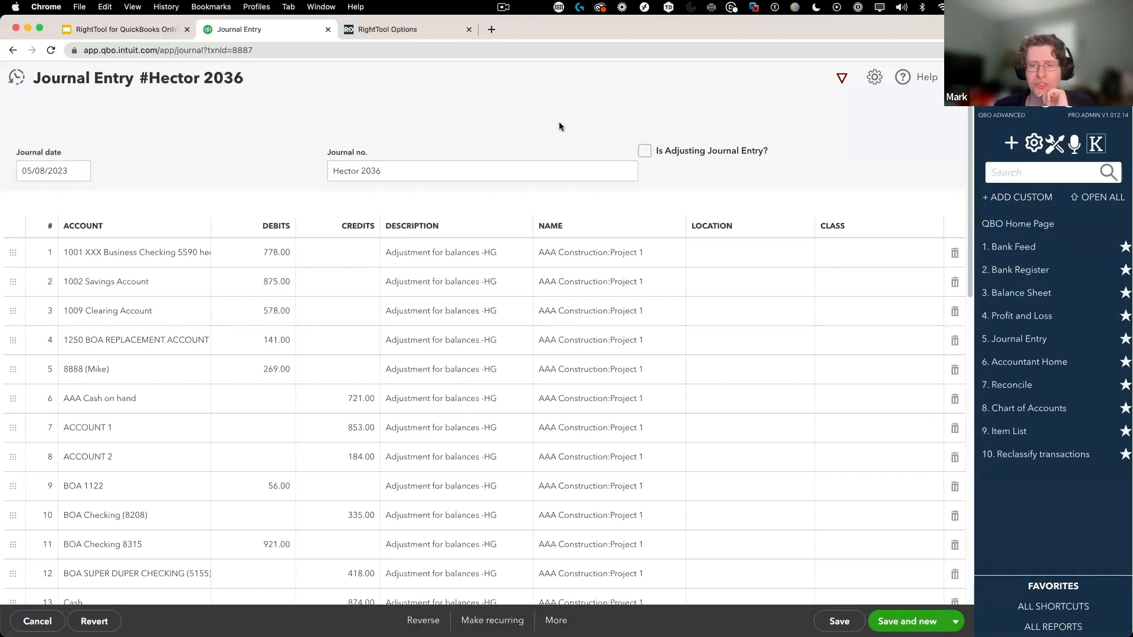
scroll(460, 425, "down", 1)
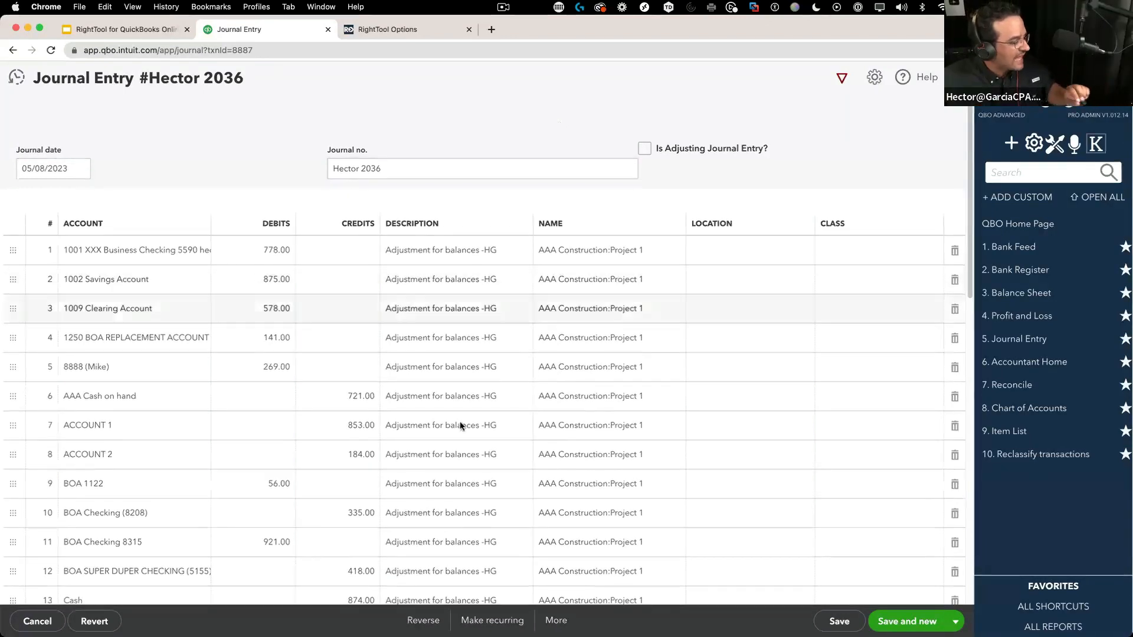
left_click(833, 618)
scroll(476, 379, "down", 10)
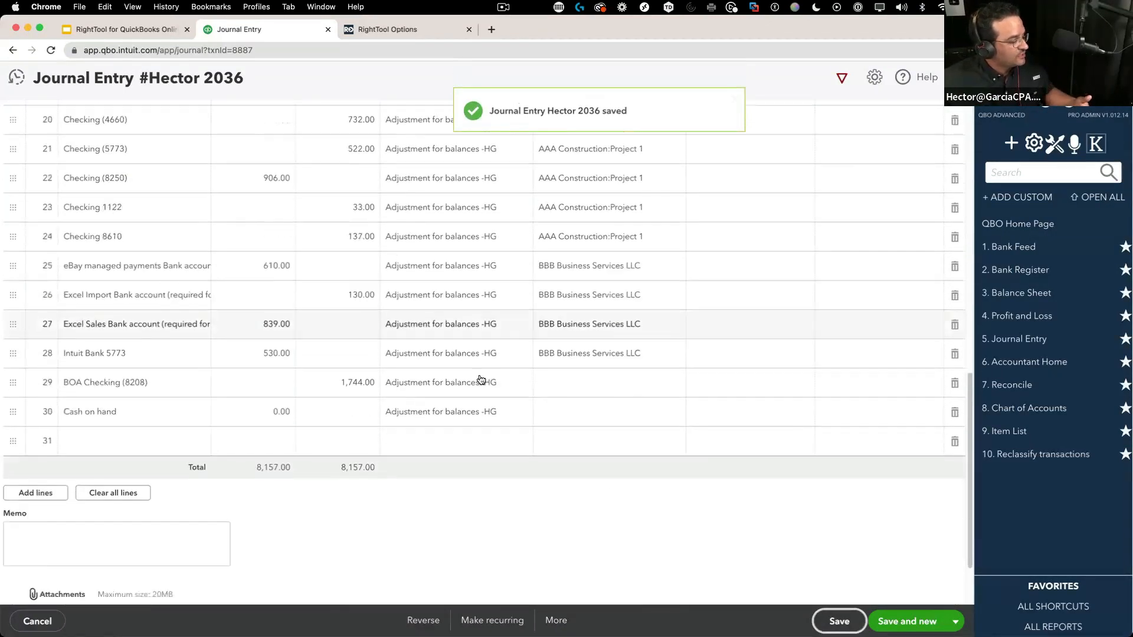
Set line 1's class to #CLASS and copy it down 10 rows with RightTool.
scroll(708, 443, "up", 10)
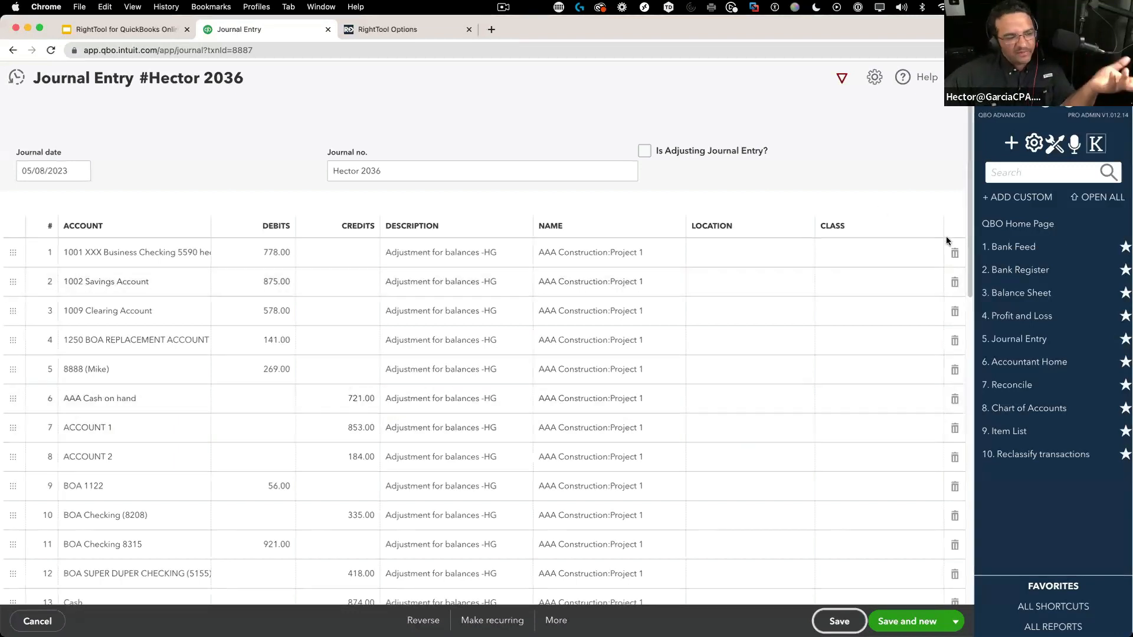
left_click(933, 253)
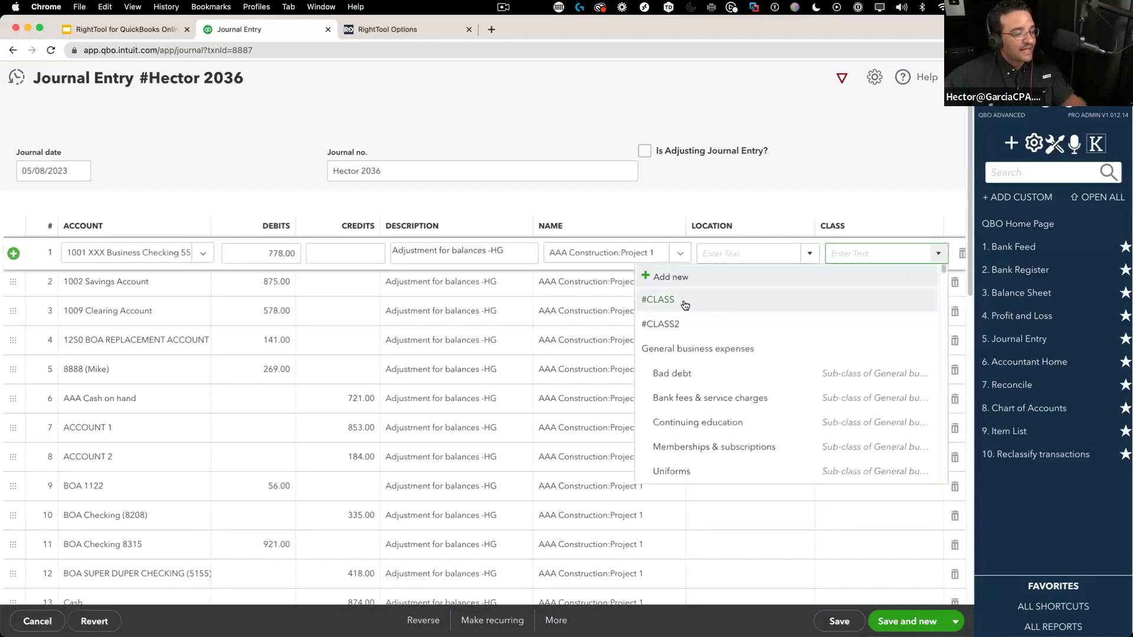
left_click(685, 305)
left_click(842, 79)
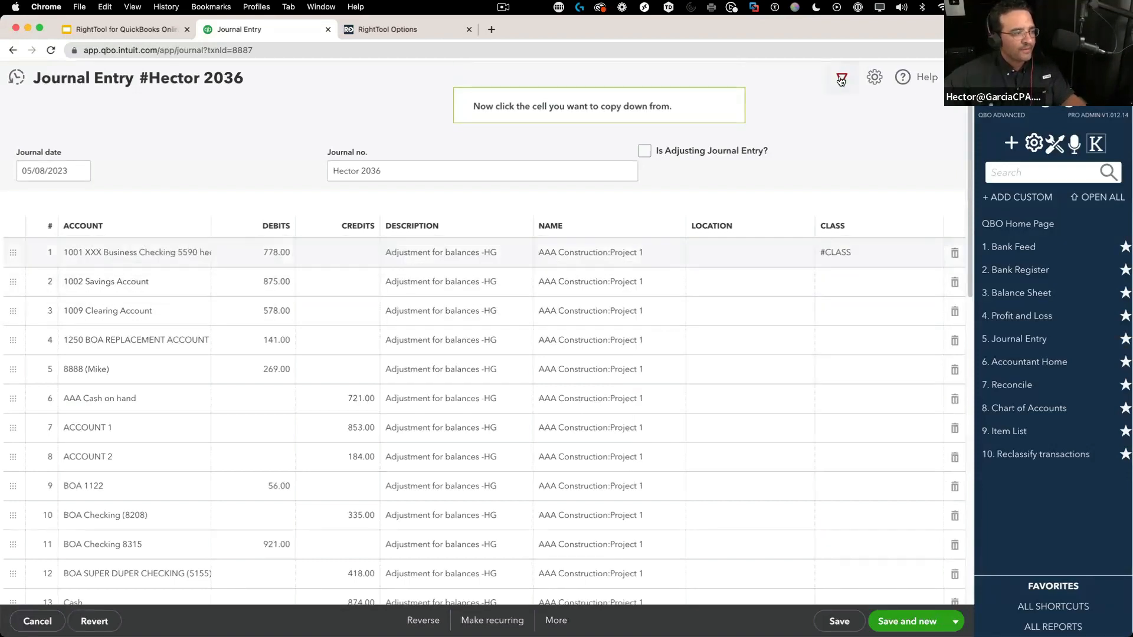
left_click(844, 252)
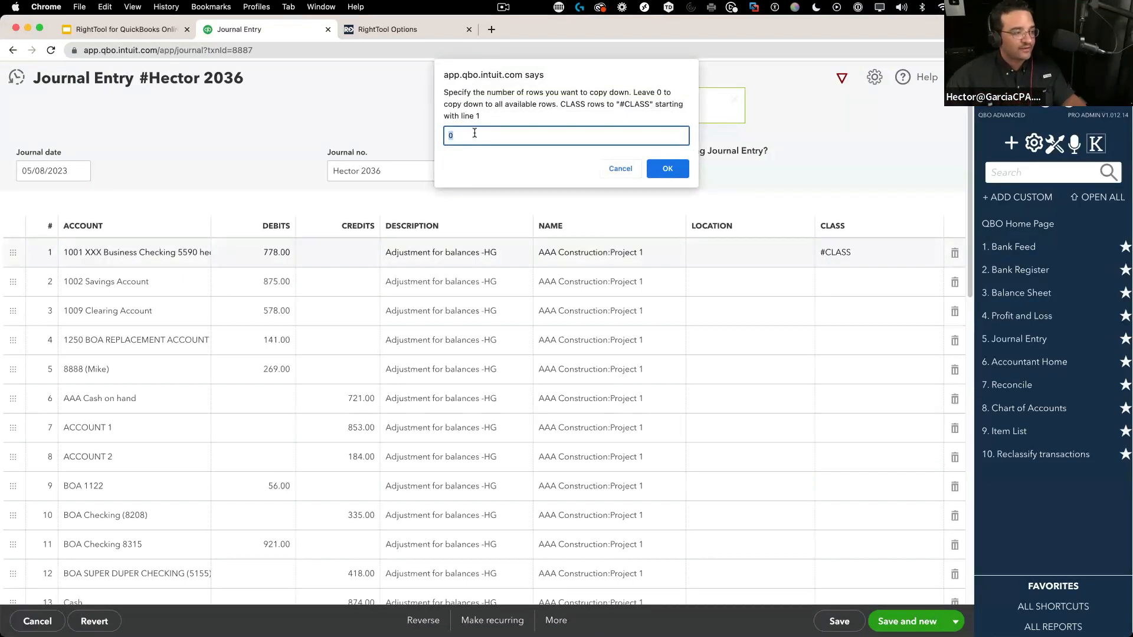
type("30")
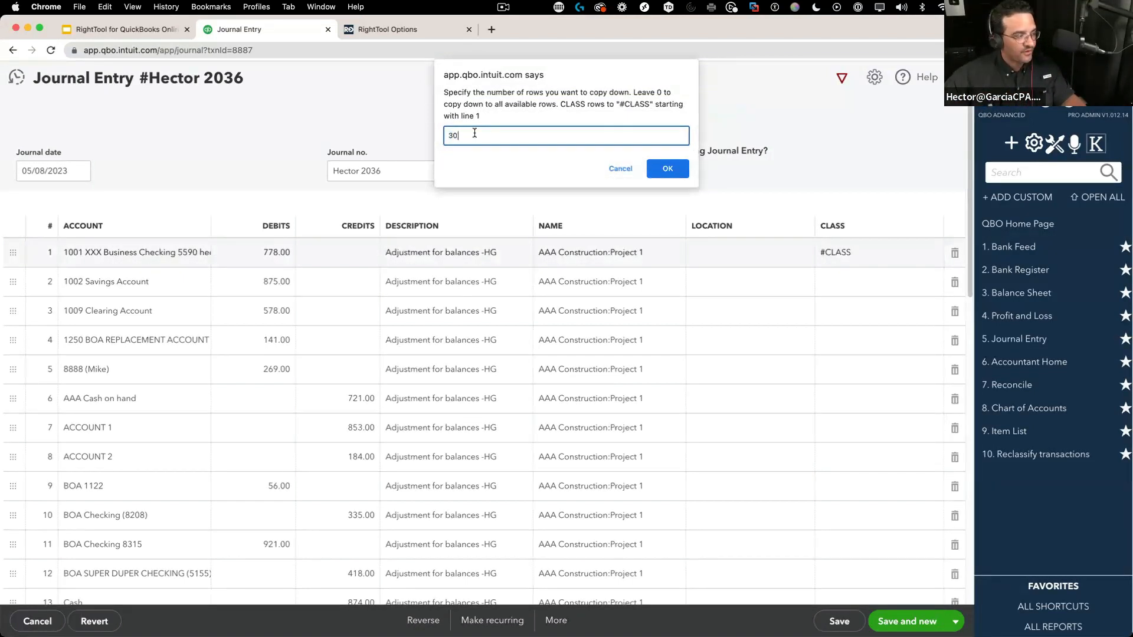
type("10")
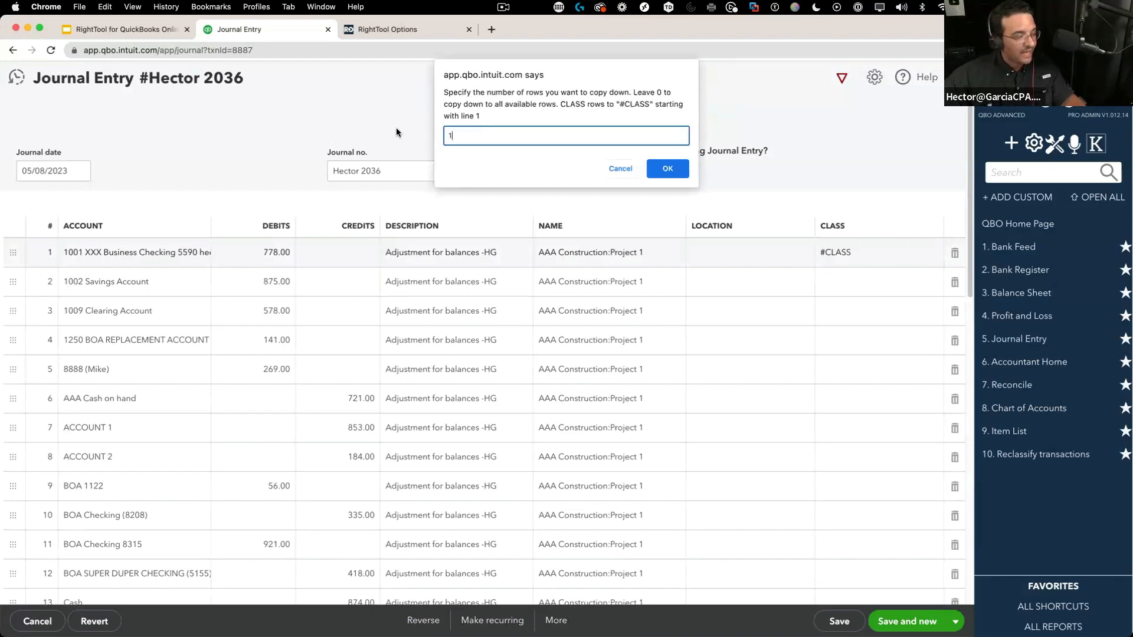
left_click(669, 170)
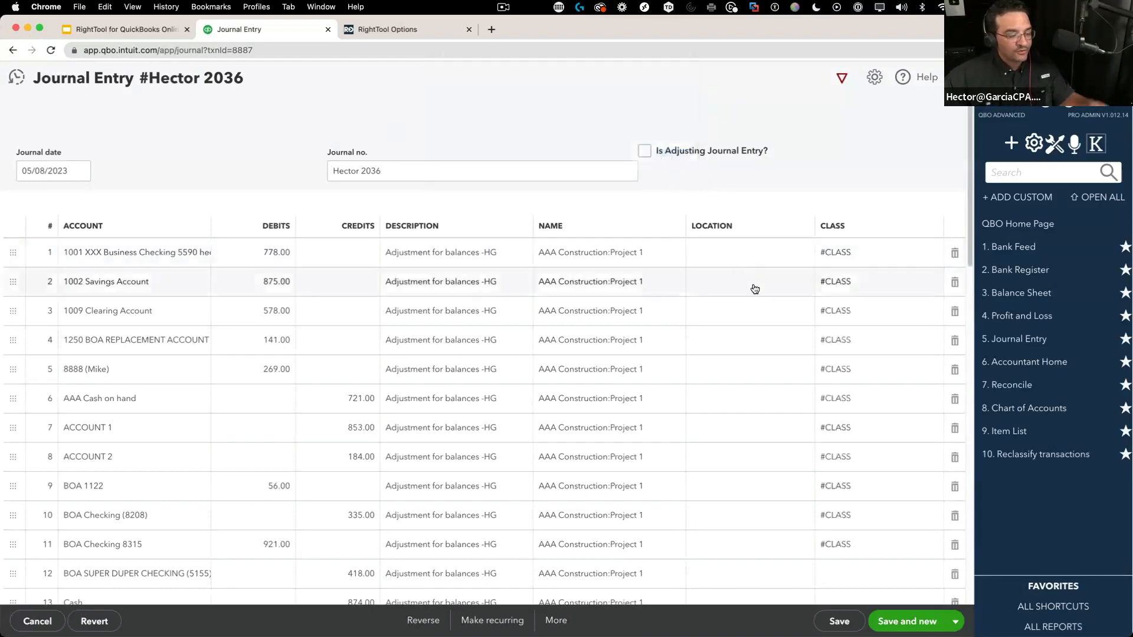
Set line 12's class to #CLASS2 and copy it down 10 rows with RightTool.
scroll(885, 387, "down", 3)
left_click(896, 388)
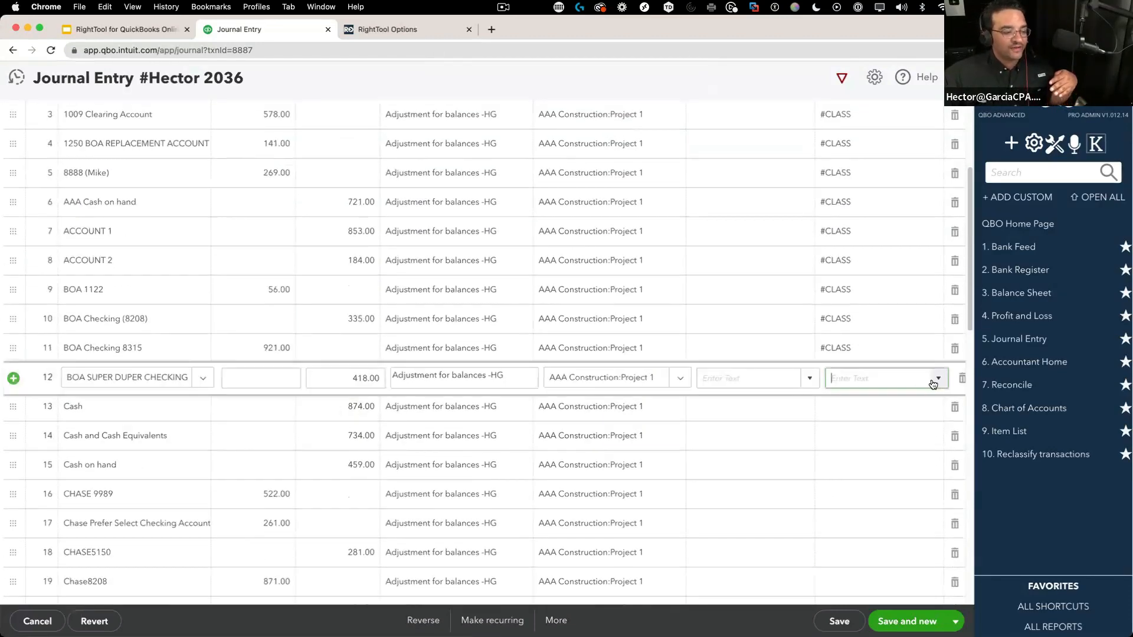
left_click(938, 379)
left_click(654, 450)
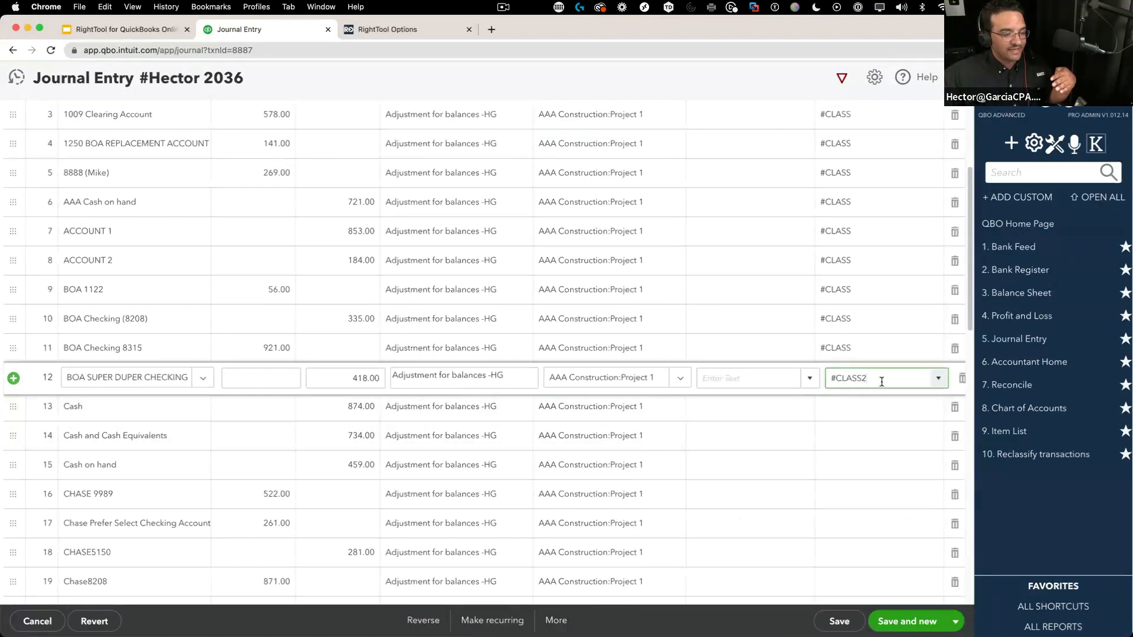
left_click(842, 77)
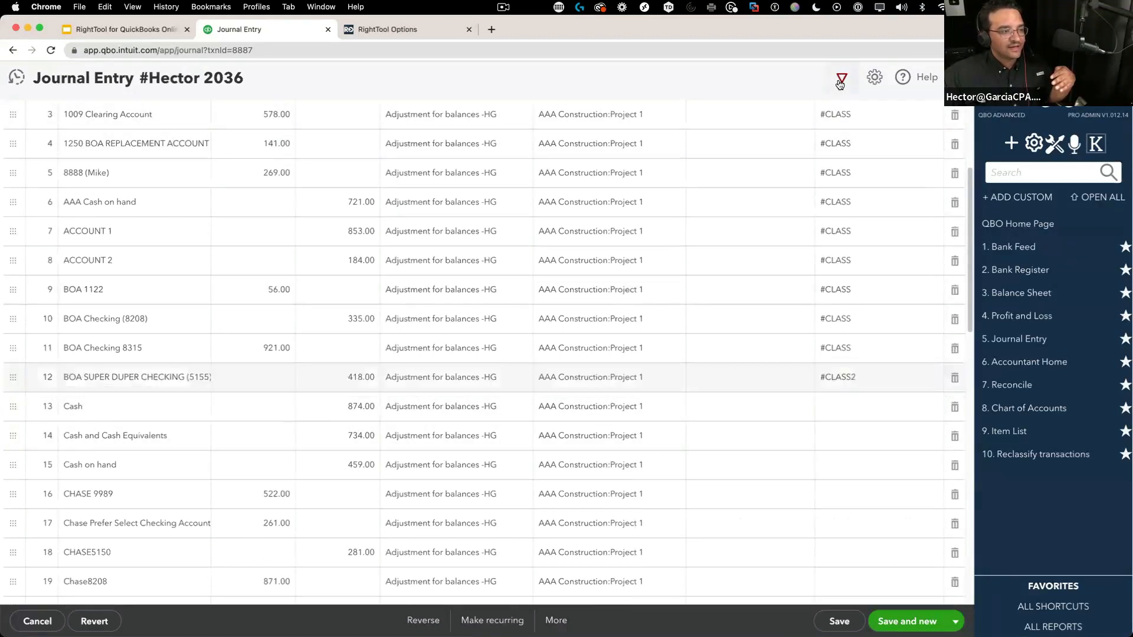
left_click(852, 380)
type("10")
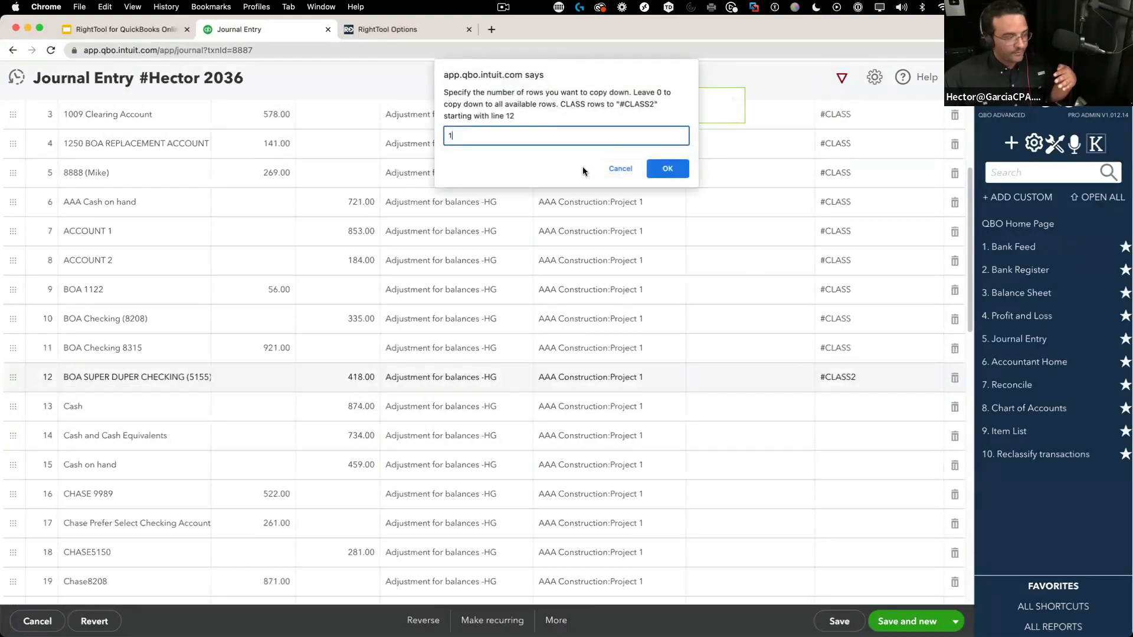
left_click(668, 169)
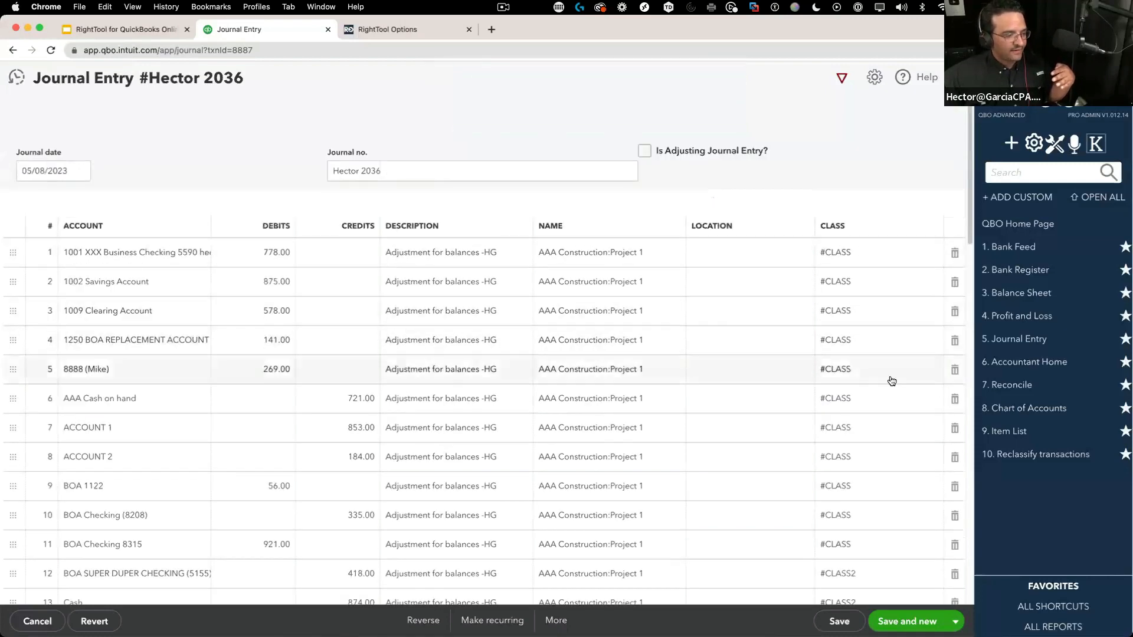
Set line 23's class to General business expenses and copy it down 10 rows with RightTool.
left_click(926, 152)
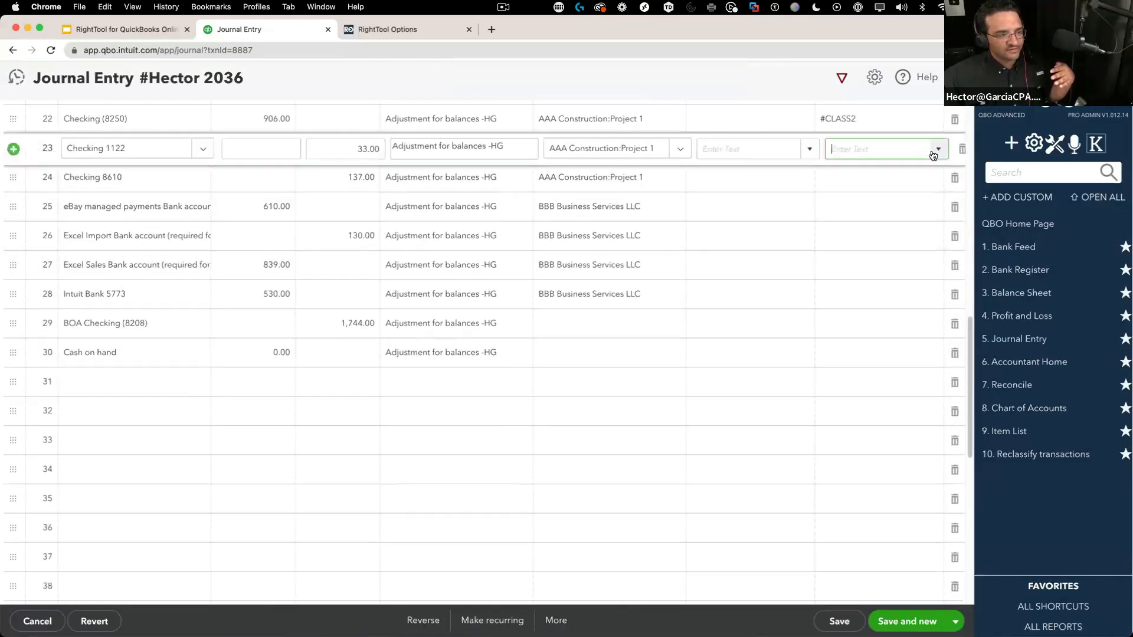
left_click(938, 148)
left_click(734, 254)
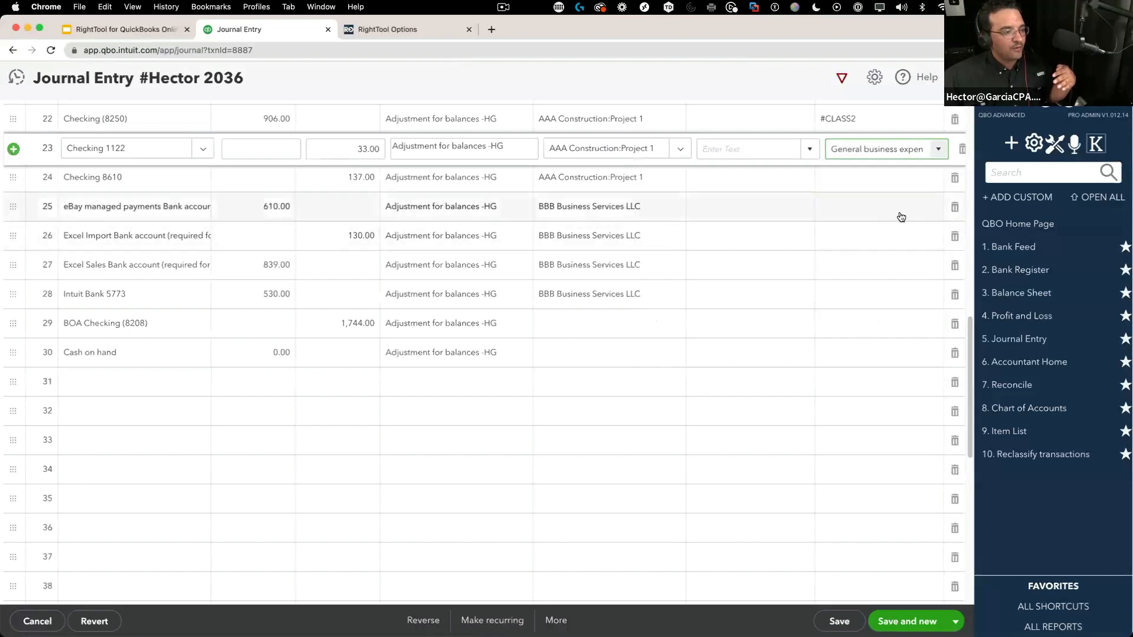
left_click(842, 79)
left_click(864, 151)
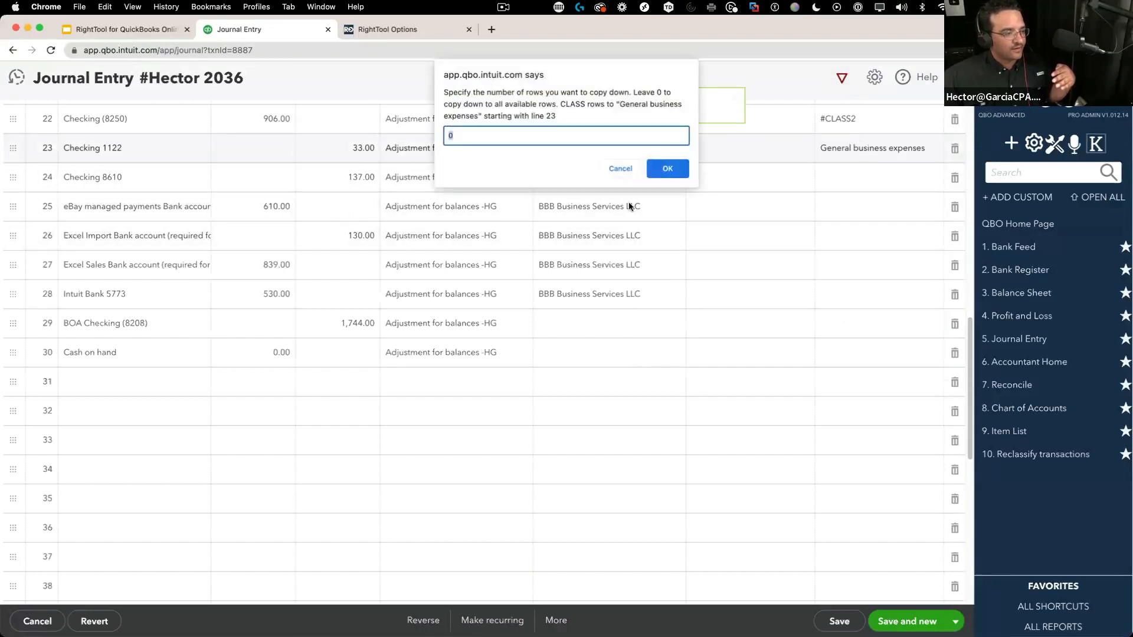
type("10")
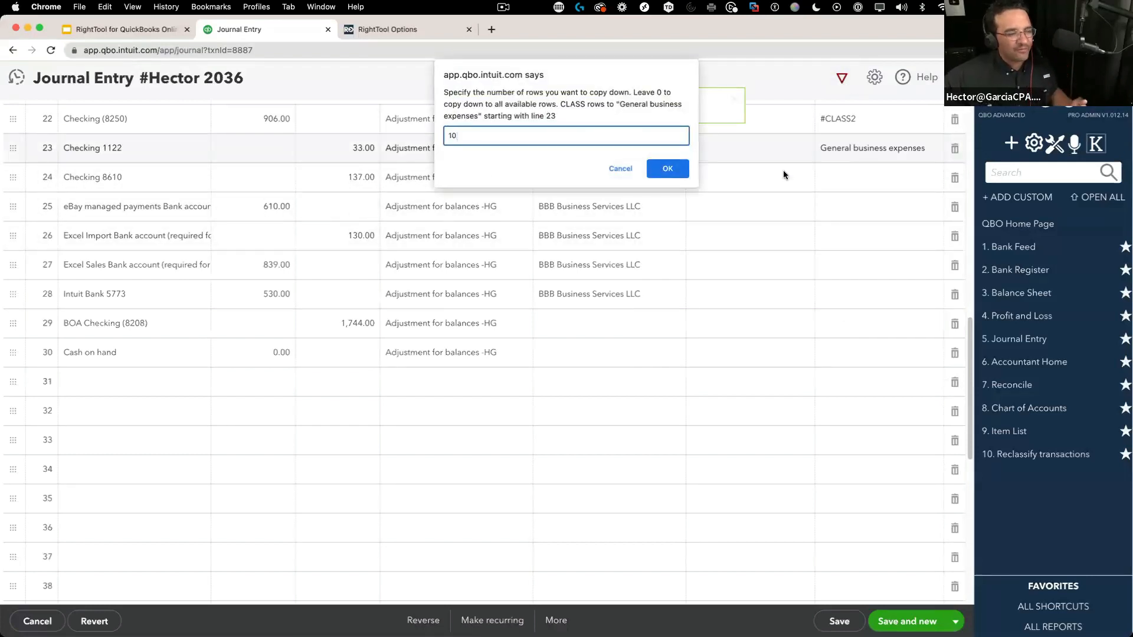
left_click(668, 168)
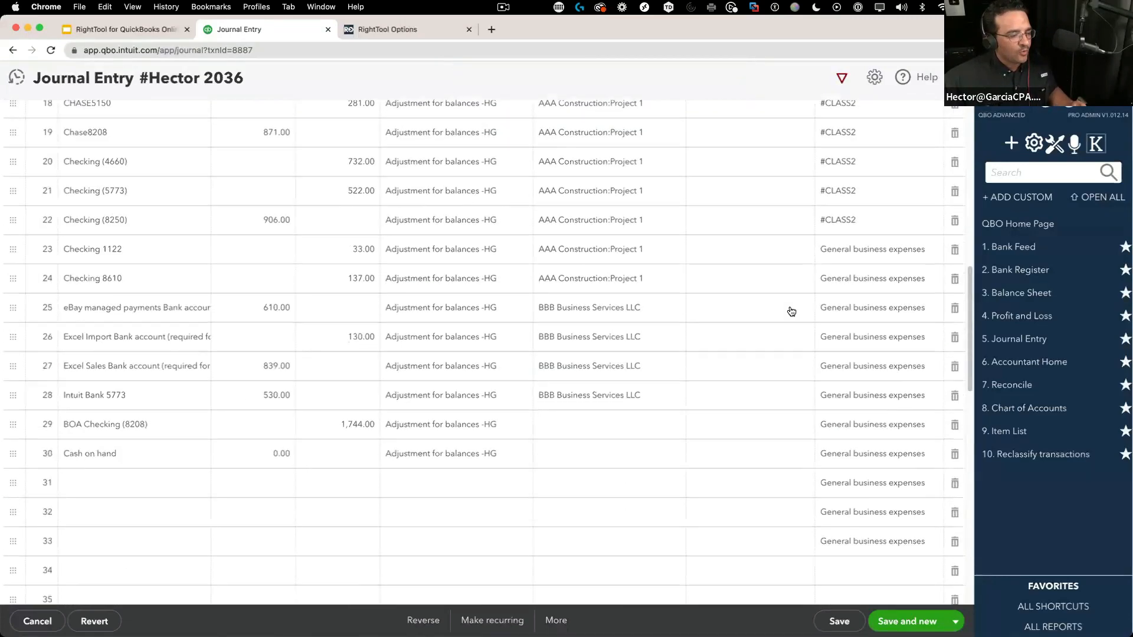
scroll(792, 311, "down", 3)
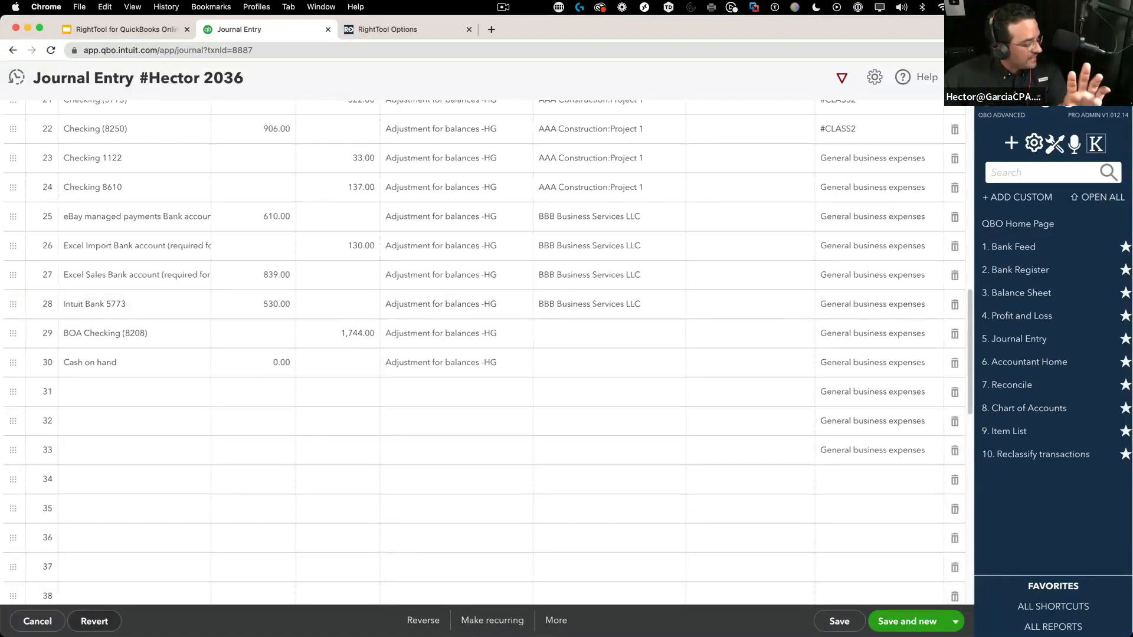
Revert the unsaved changes to the journal entry and close it.
left_click(95, 621)
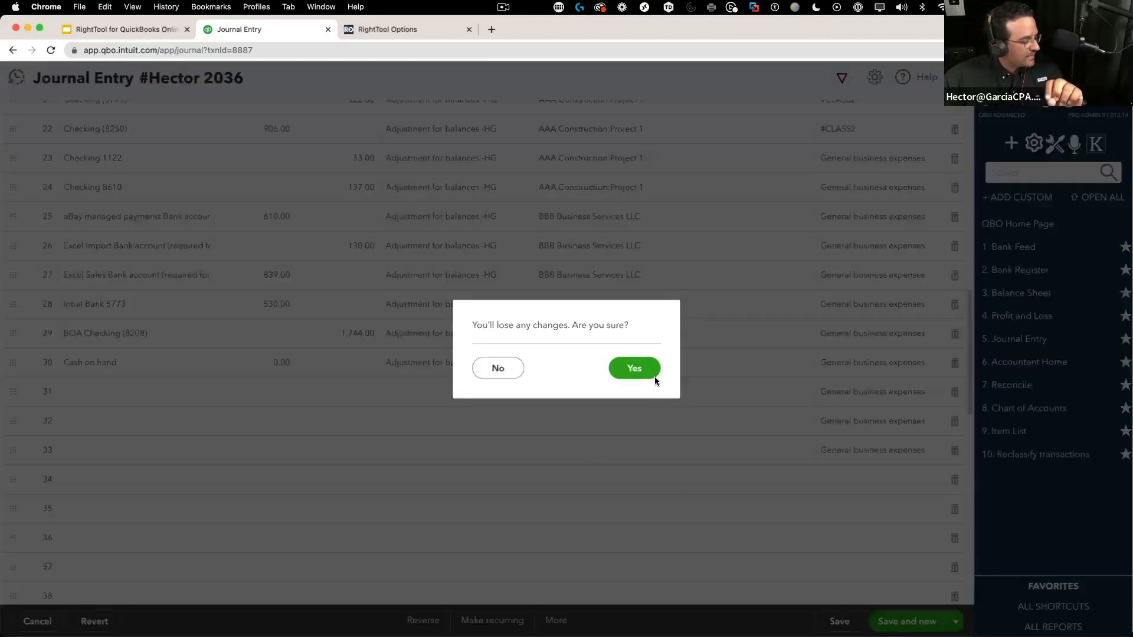
left_click(631, 372)
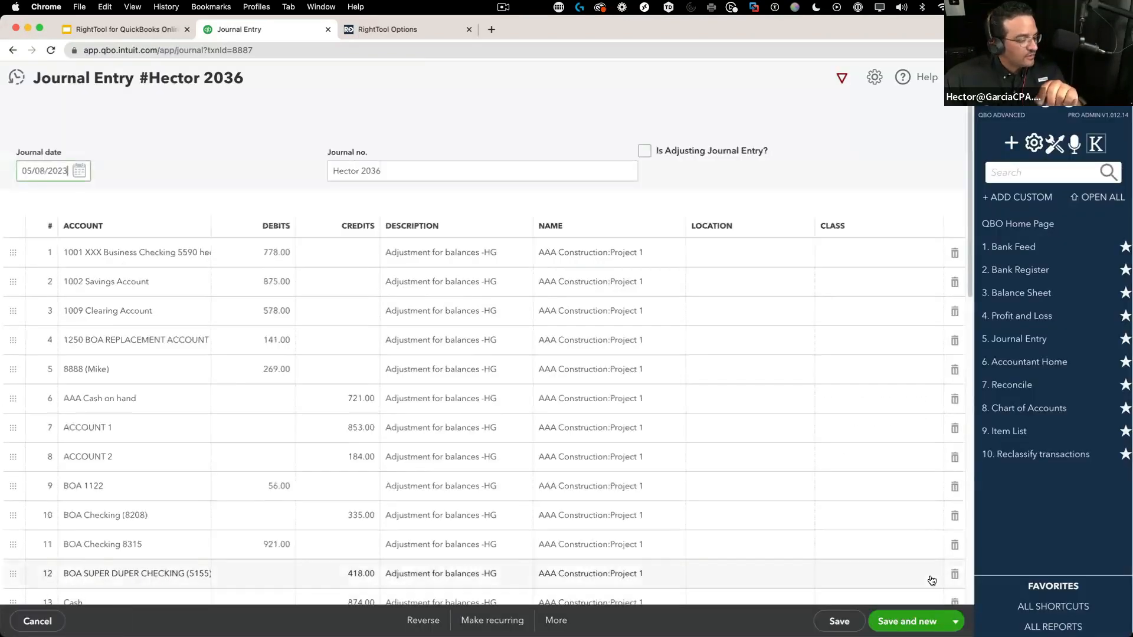
left_click(36, 621)
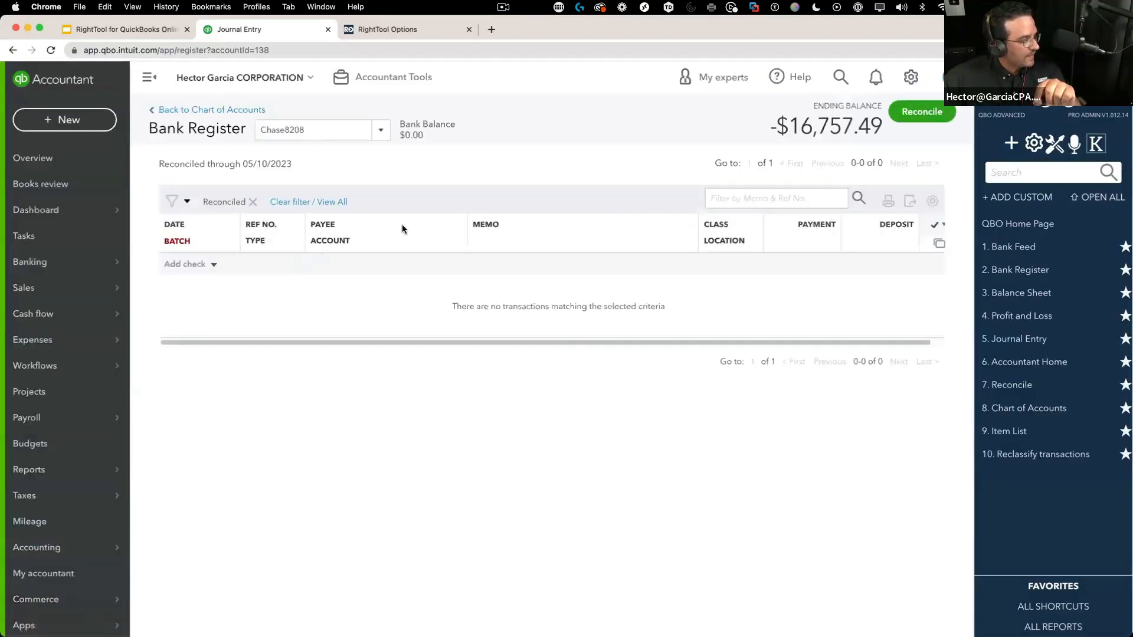
Start a new journal entry and open the location field of line 1.
left_click(1012, 145)
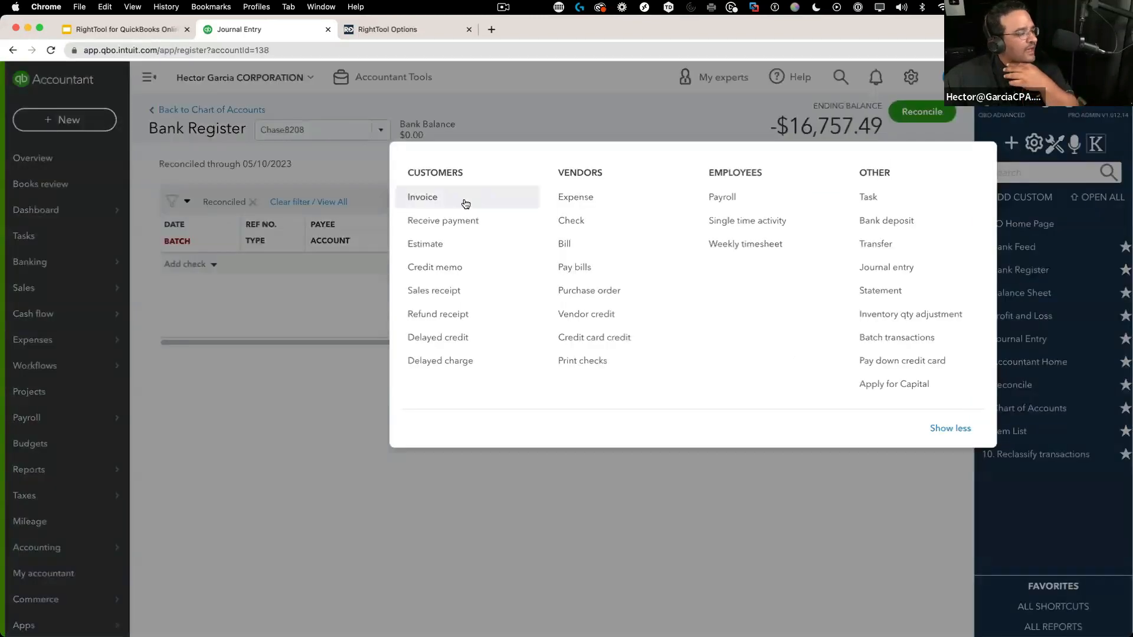
left_click(891, 271)
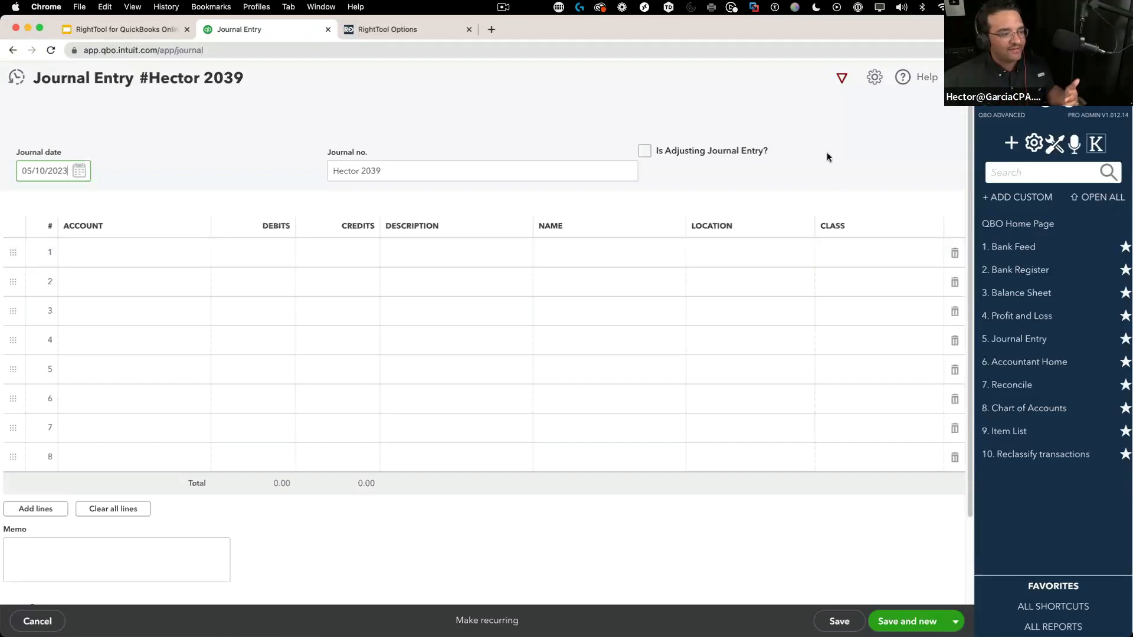
left_click(803, 256)
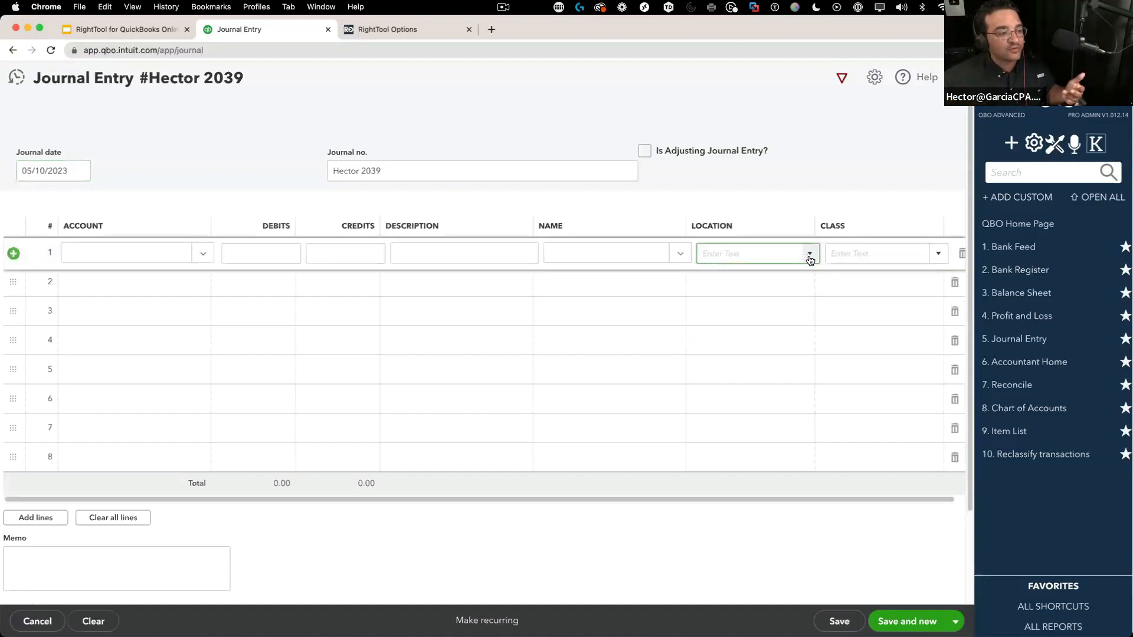
Set line 1's location to Non-US:CANADA and copy it down 4 rows.
left_click(809, 254)
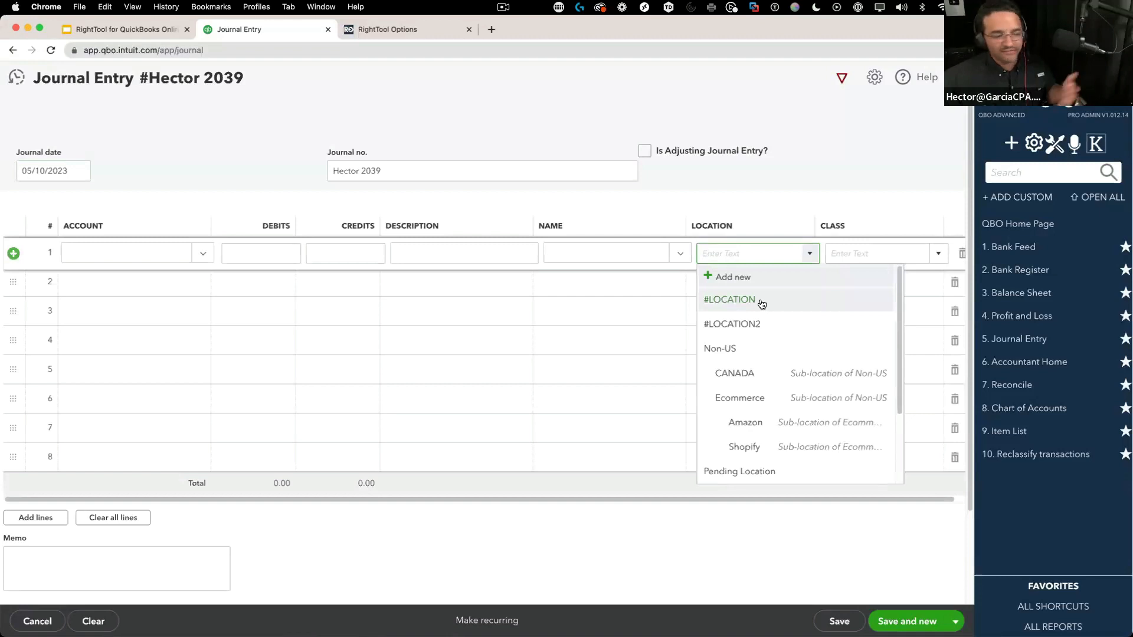
left_click(760, 373)
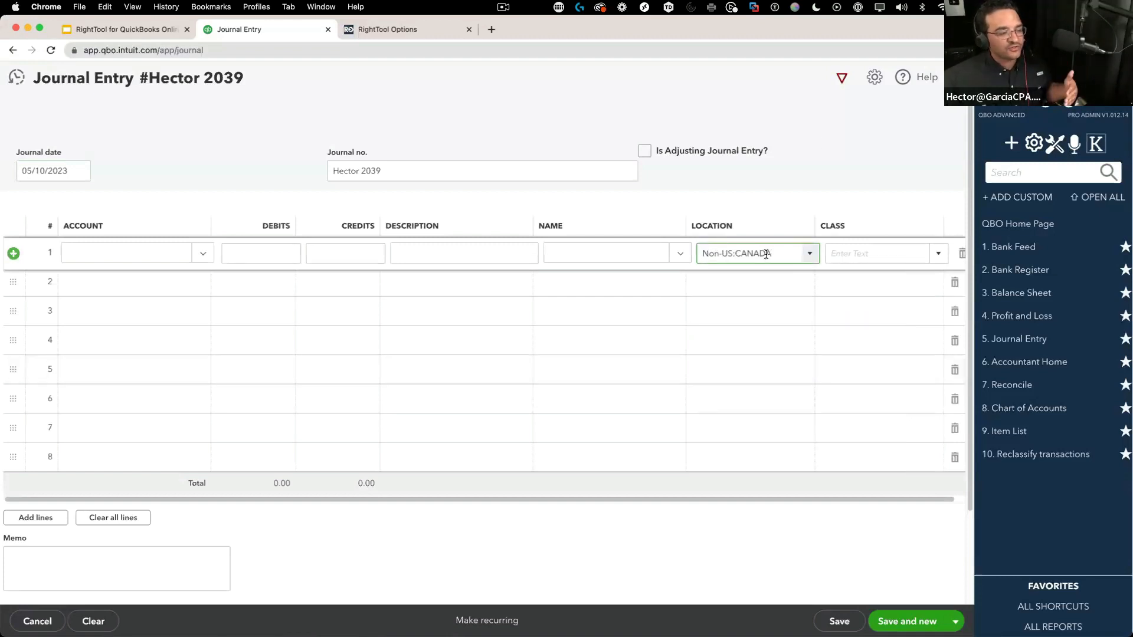
left_click(839, 90)
left_click(738, 252)
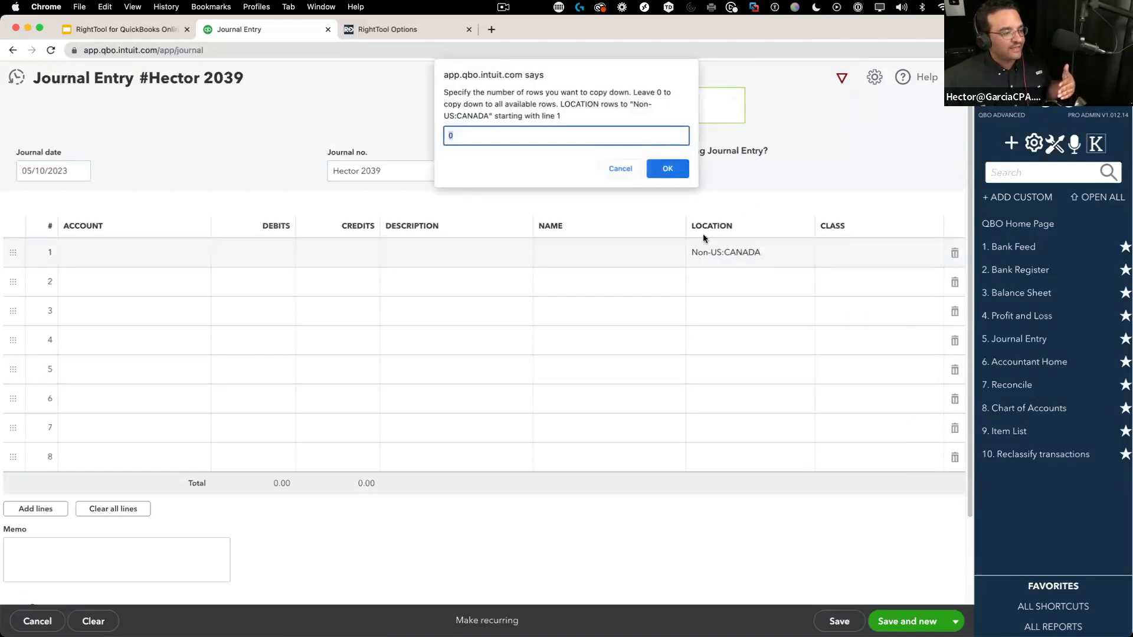
type("5")
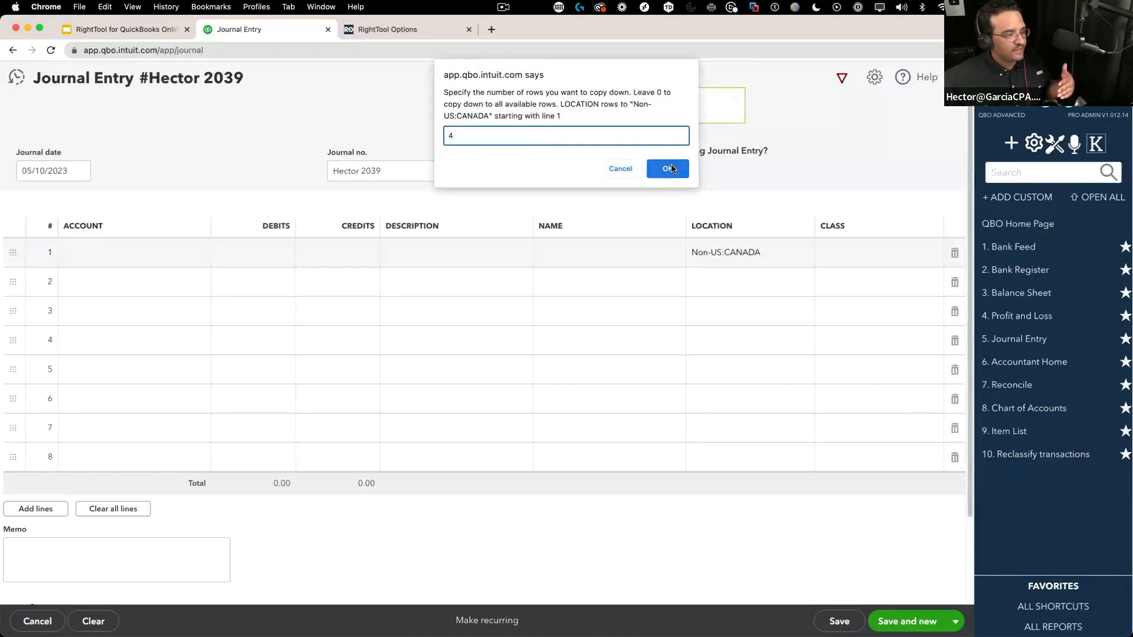
left_click(667, 168)
Set line 6's location to Non-US:Ecommerce and copy it down 4 rows.
left_click(800, 405)
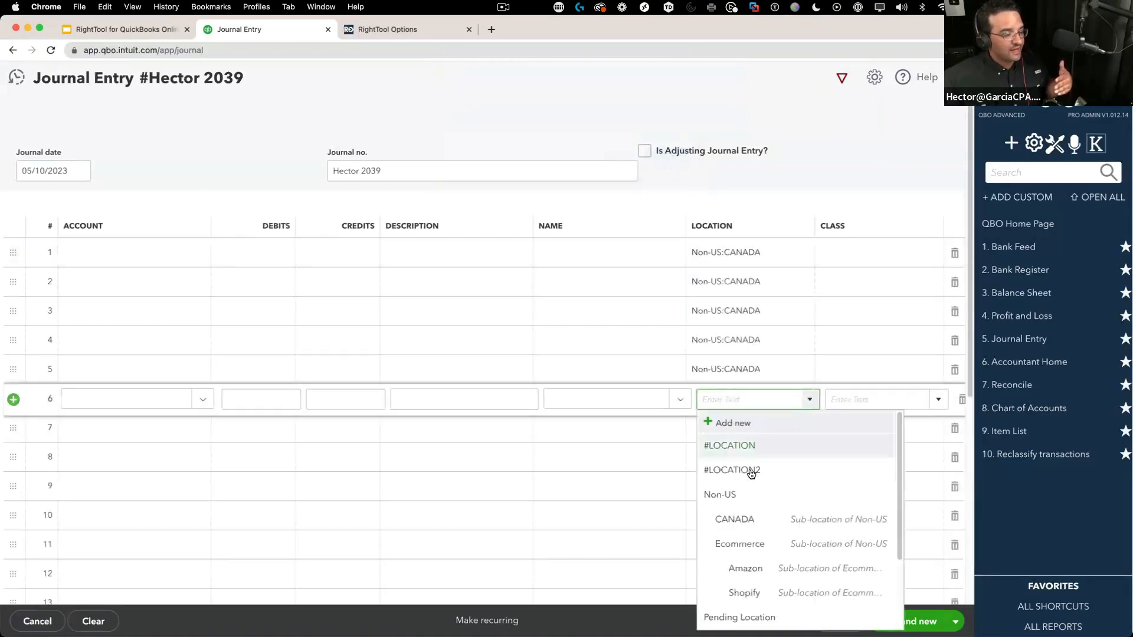
left_click(763, 544)
left_click(841, 78)
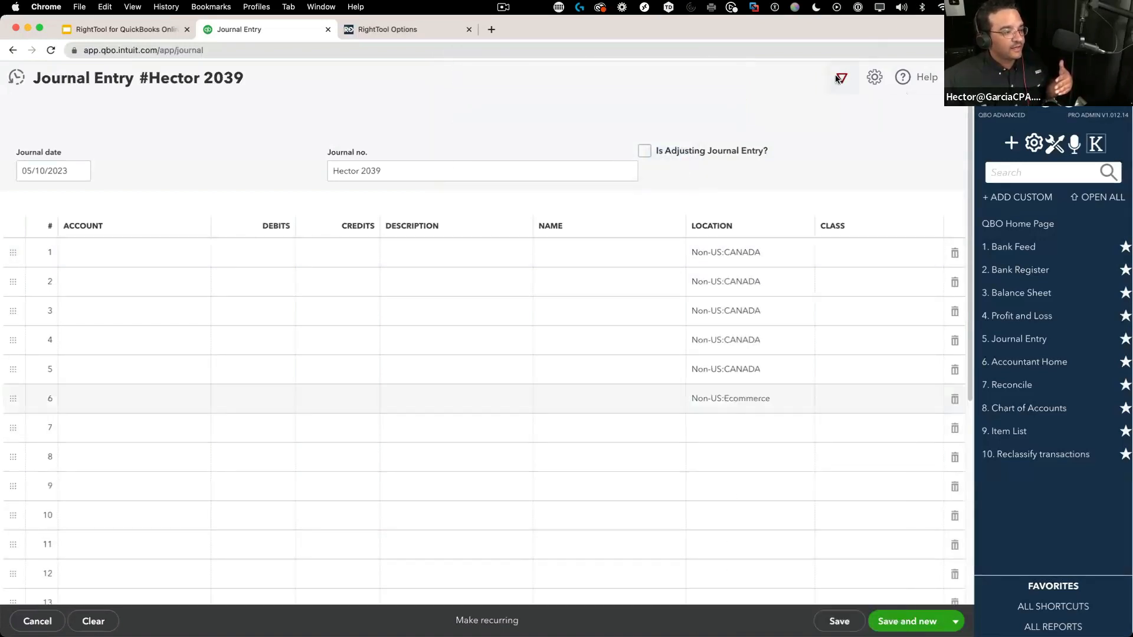
left_click(742, 402)
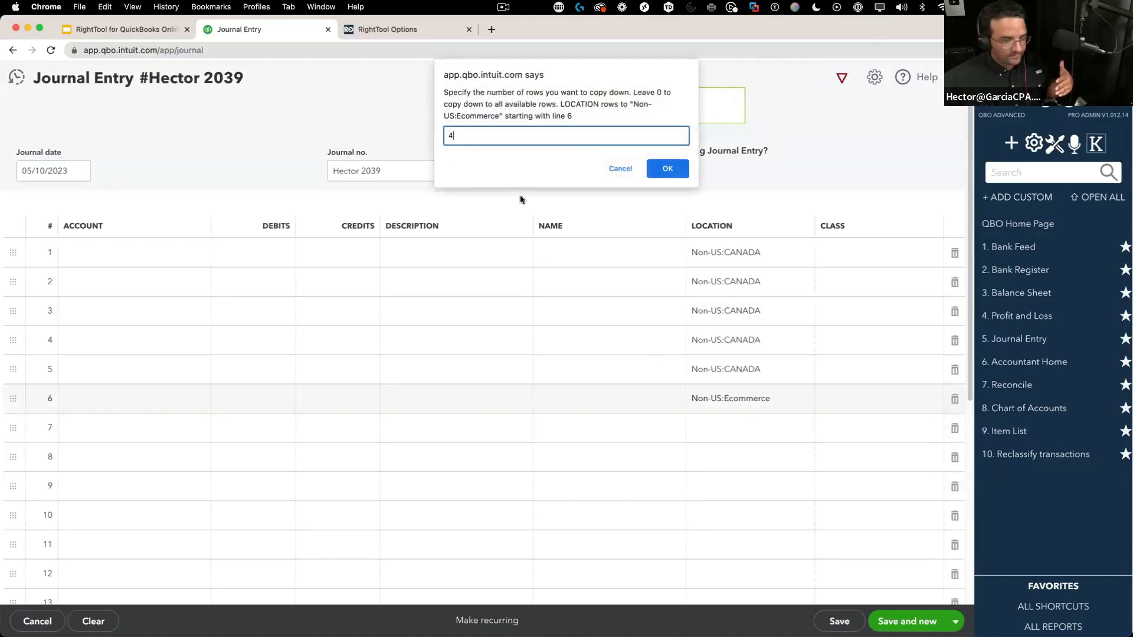
key("Return")
Set line 11's location to US based:MIAMI OFFICE and copy it down through line 15.
scroll(790, 460, "down", 2)
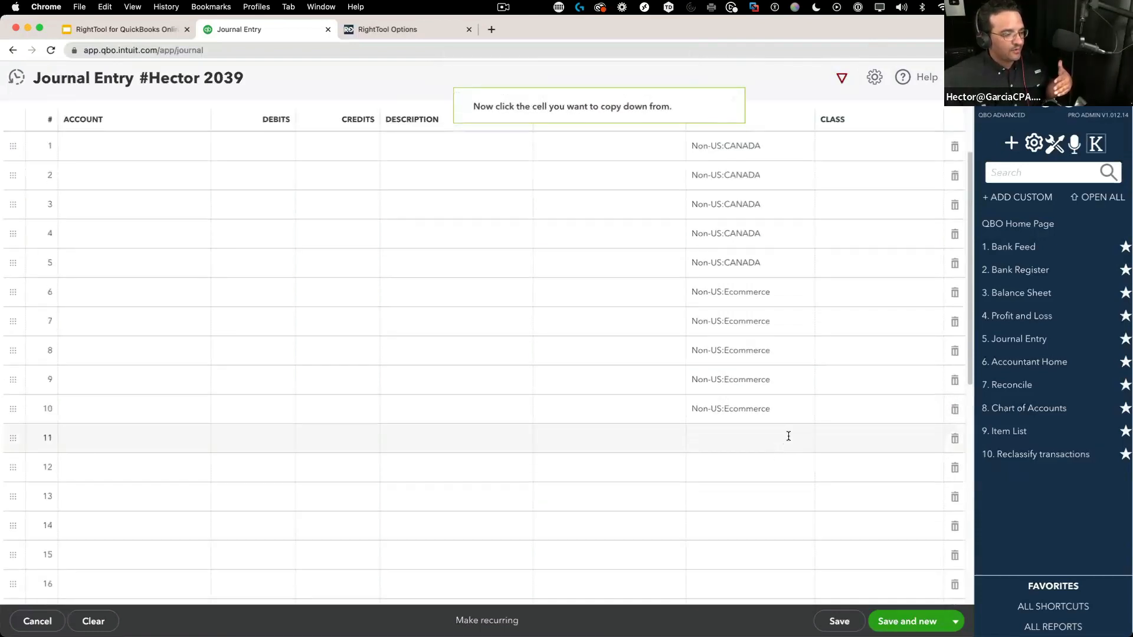
left_click(789, 436)
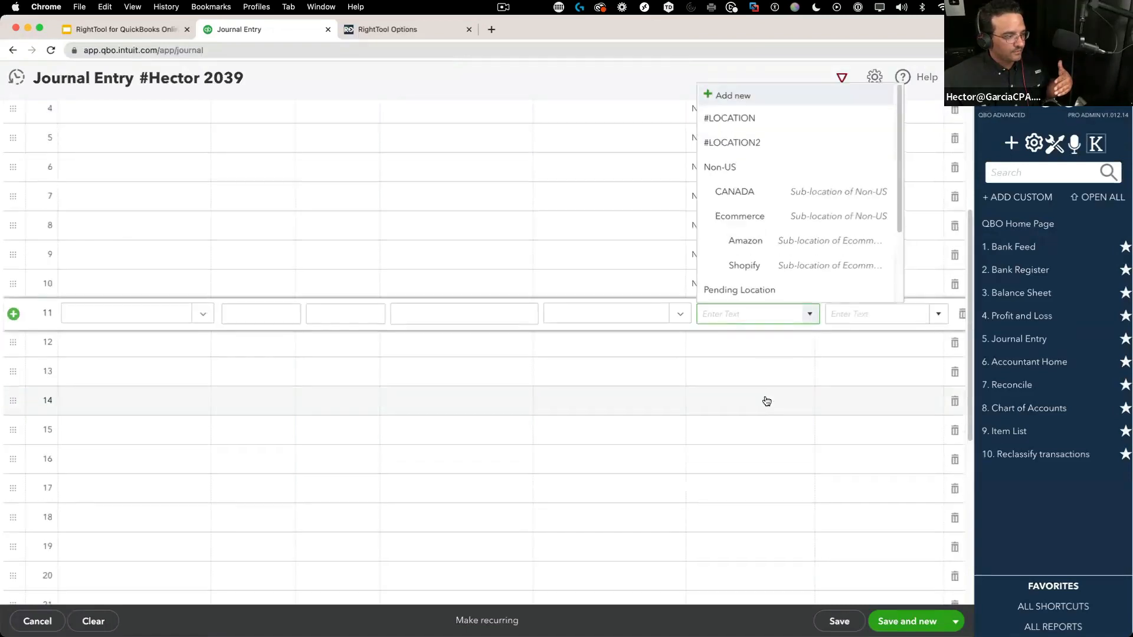
scroll(747, 233, "down", 3)
left_click(754, 254)
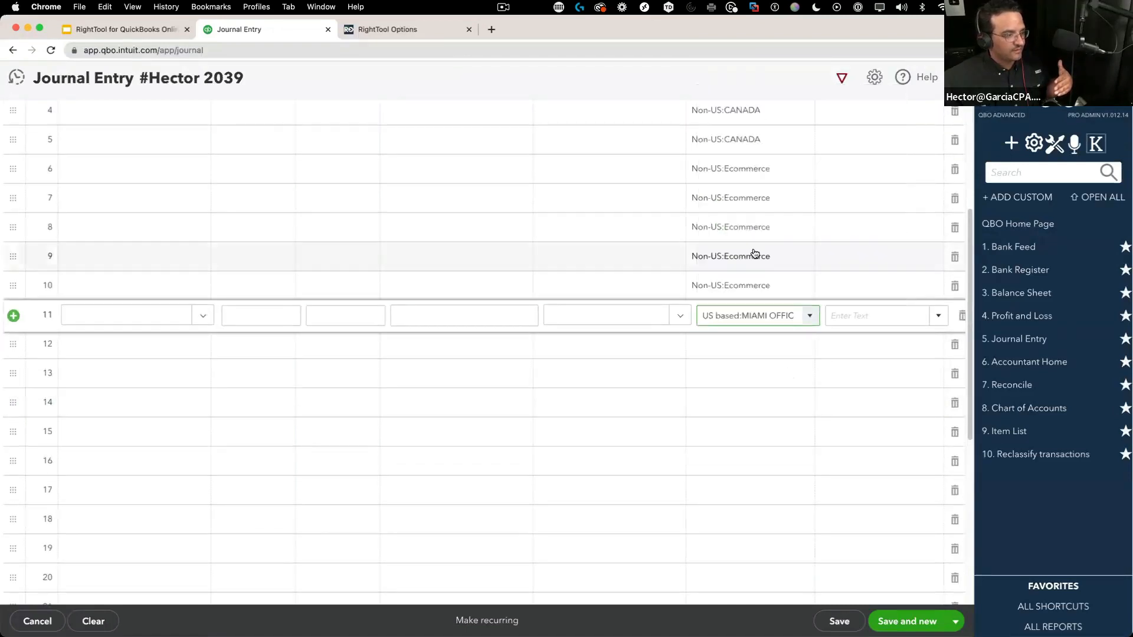
left_click(835, 83)
left_click(725, 312)
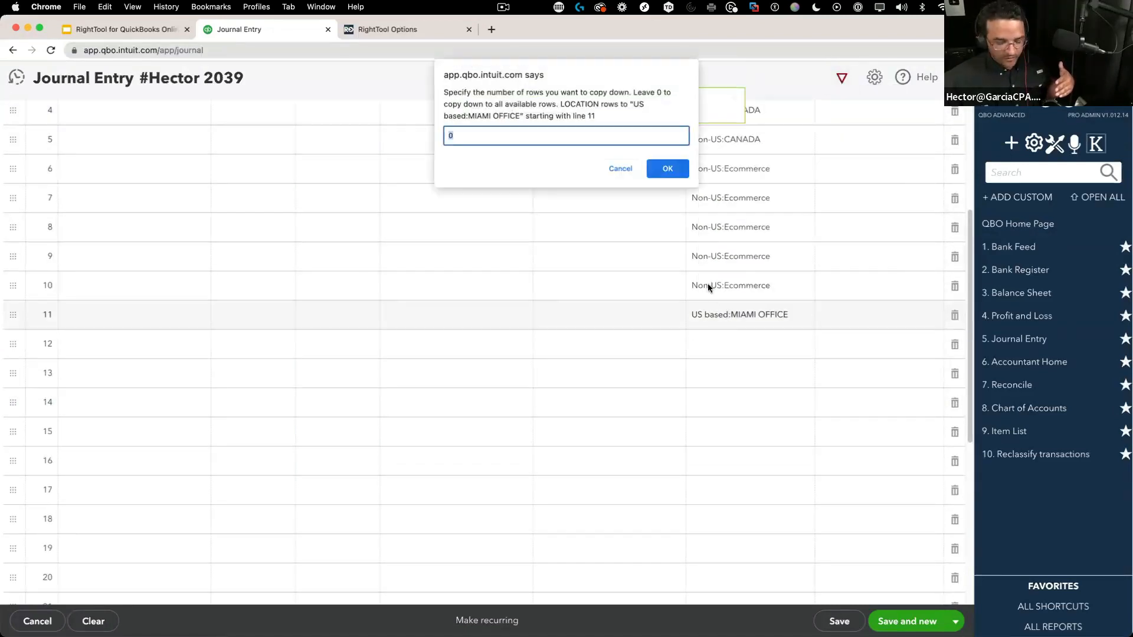
key("Return")
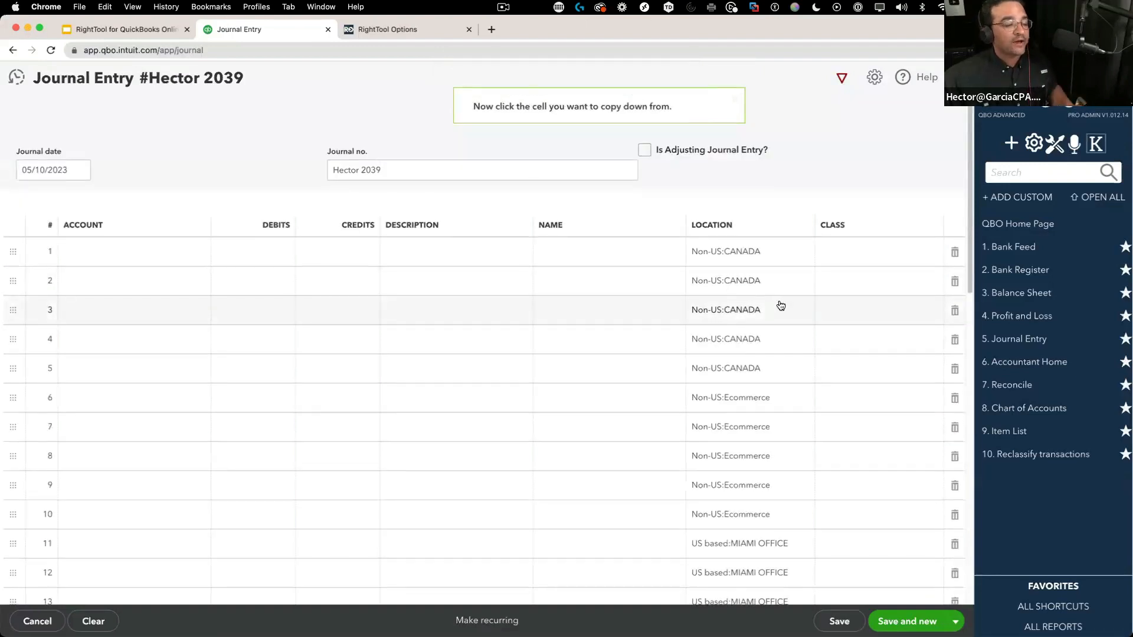
scroll(781, 306, "down", 2)
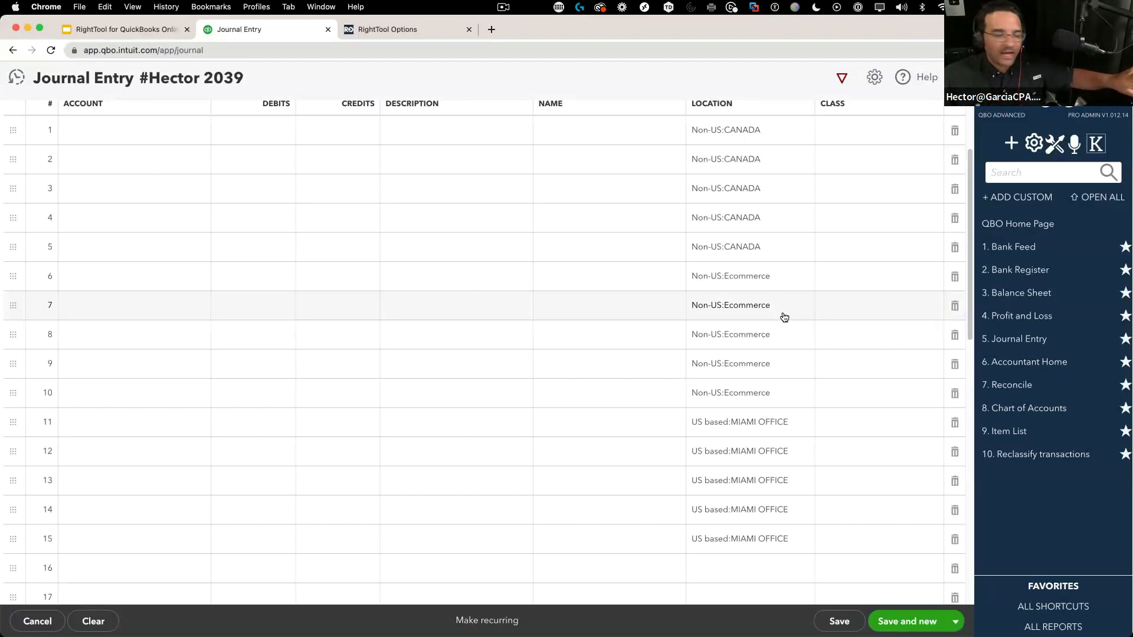
scroll(784, 318, "up", 1)
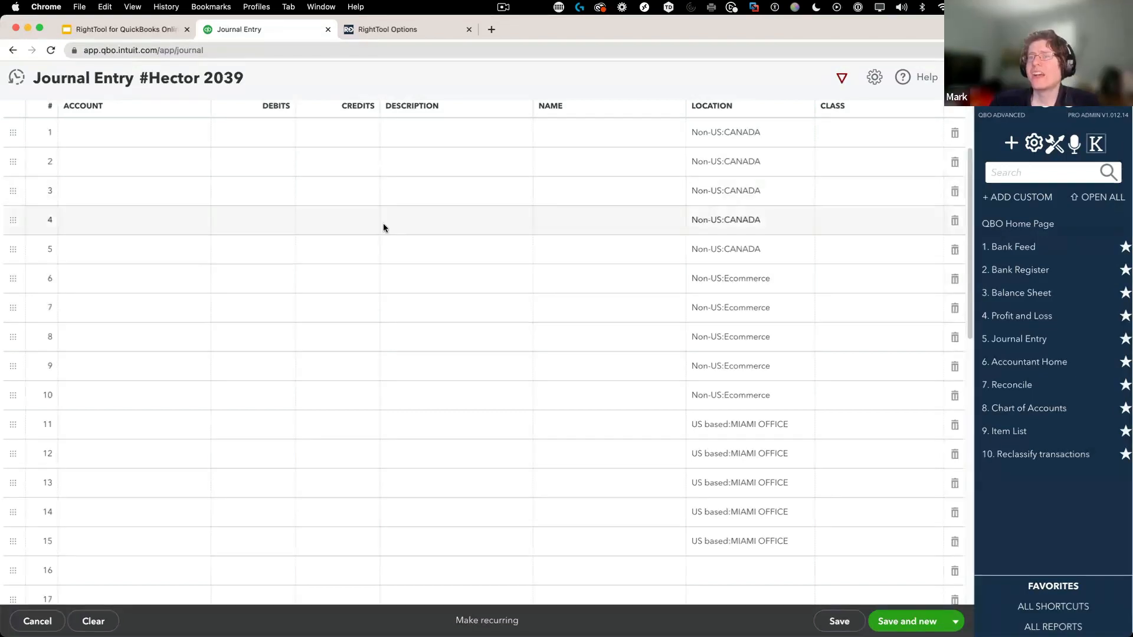
scroll(383, 223, "up", 3)
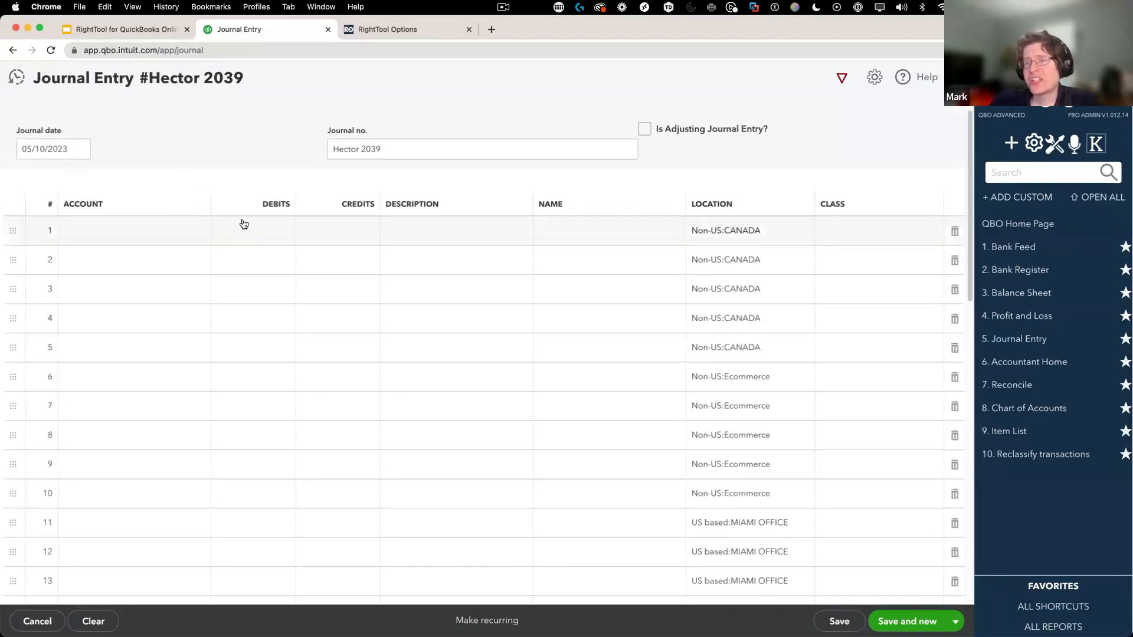
scroll(243, 224, "down", 1)
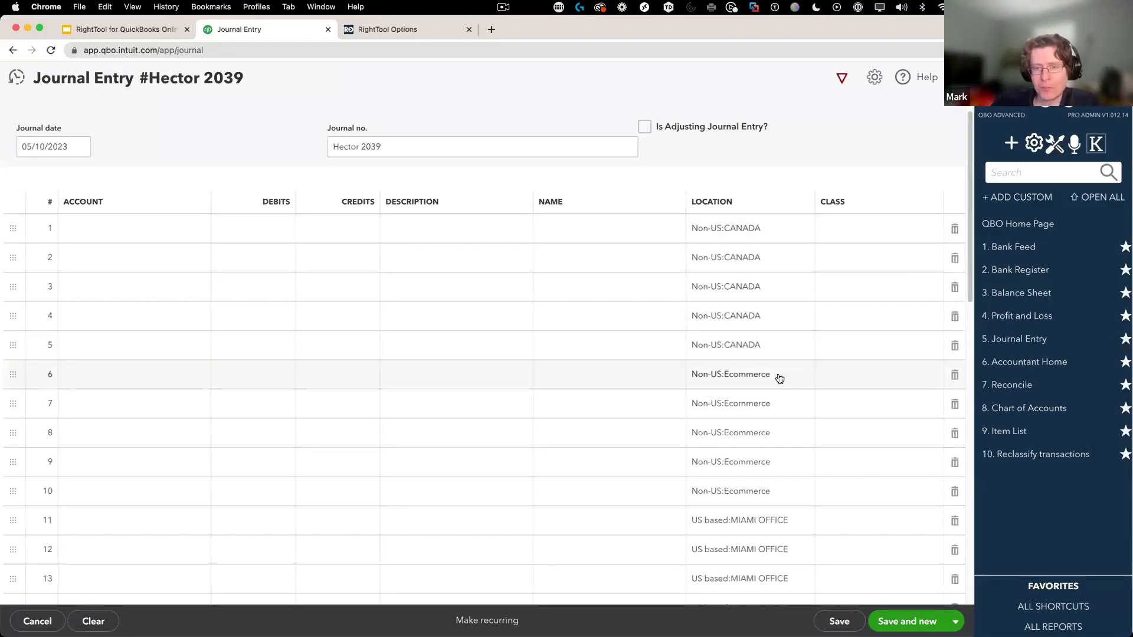
scroll(776, 378, "down", 2)
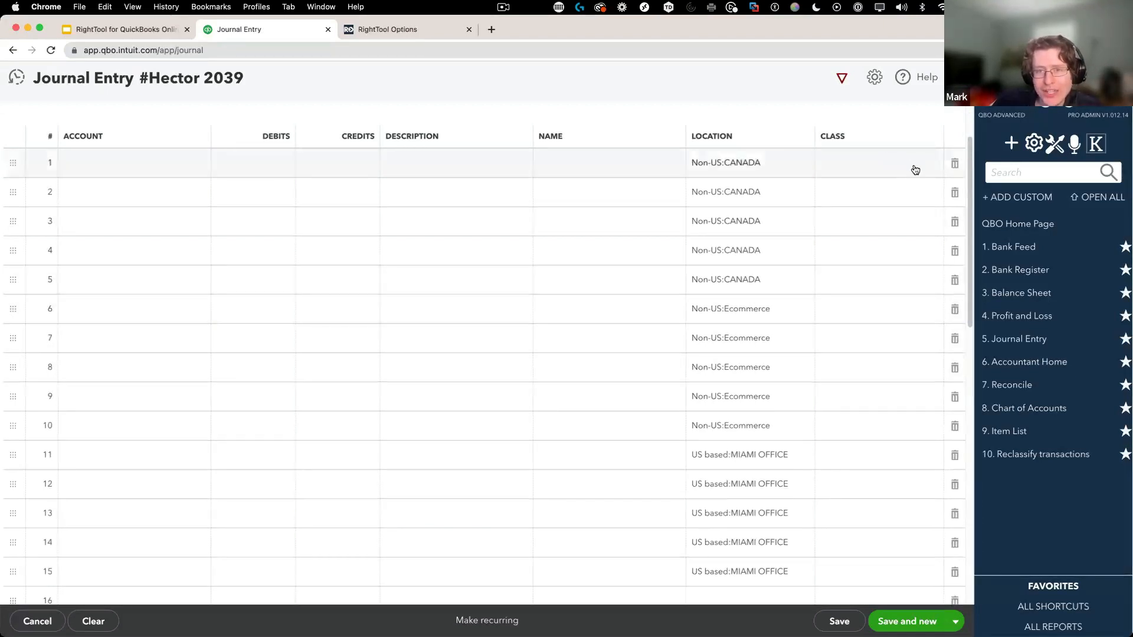
Try to copy the Non-US:Ecommerce location down from line 8.
left_click(746, 366)
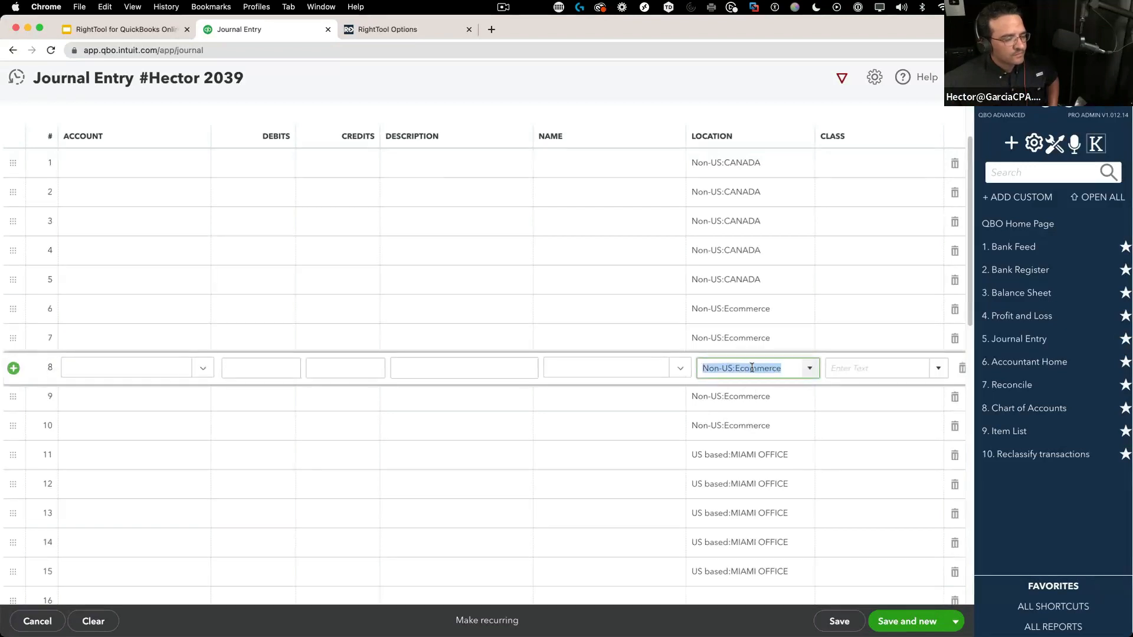
scroll(752, 367, "down", 1)
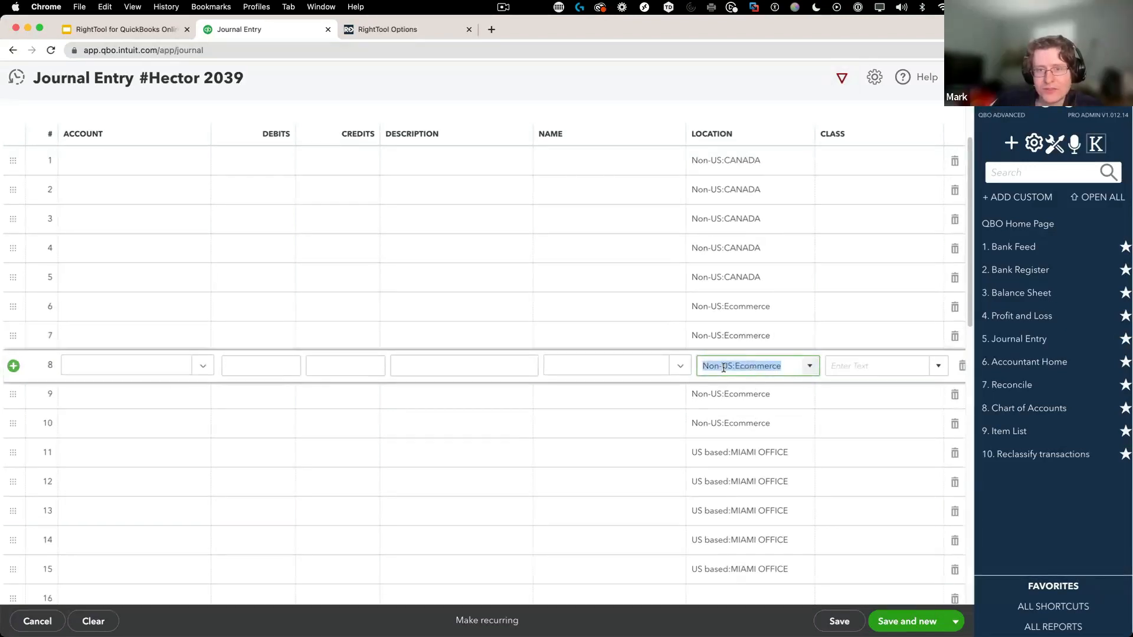
left_click(838, 81)
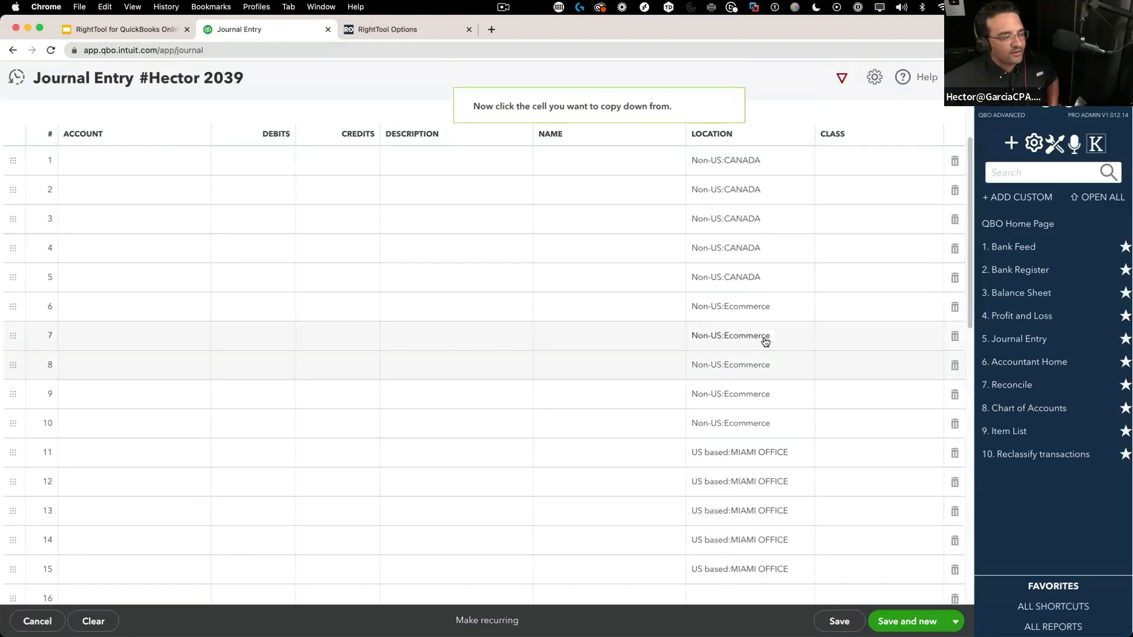
left_click(736, 368)
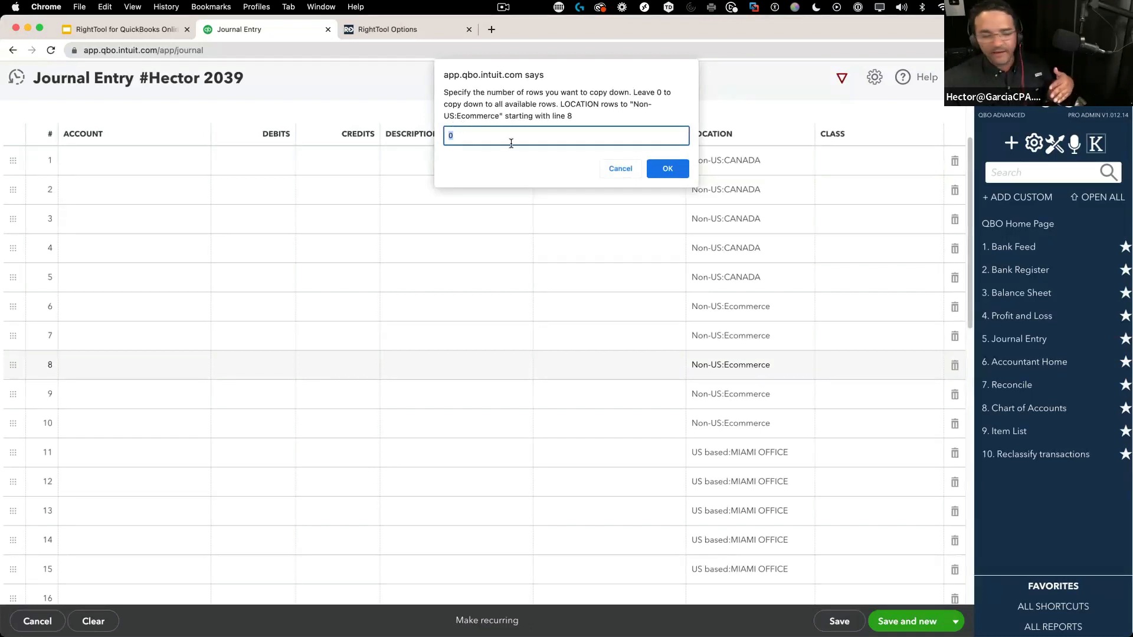
left_click(668, 170)
Change the location on line 15 to US based:NY OFFICE.
scroll(835, 384, "down", 3)
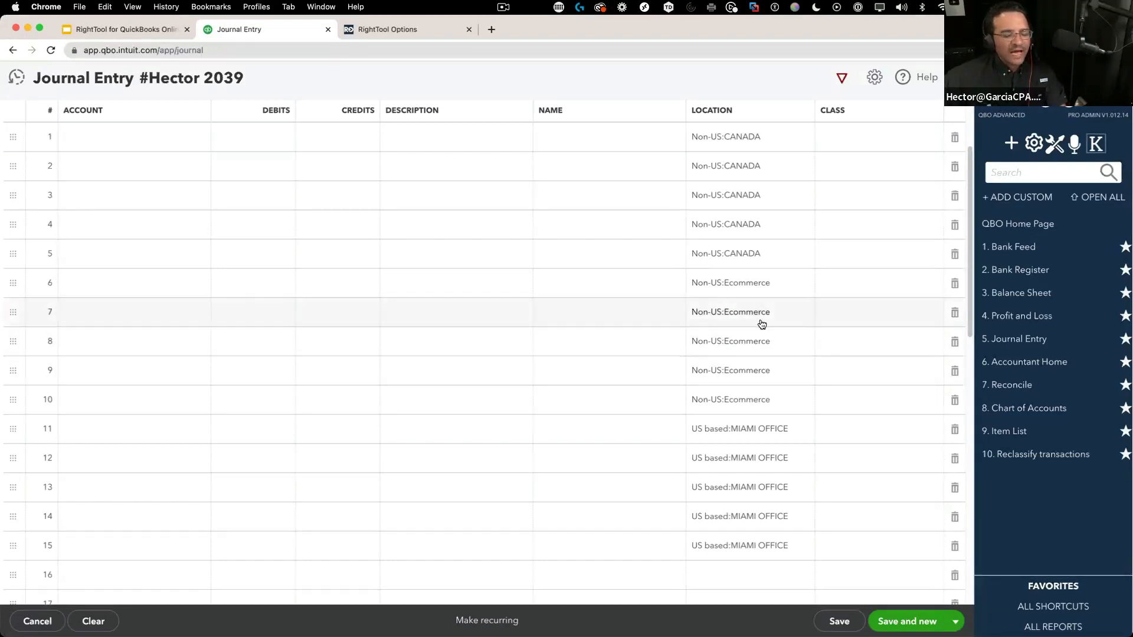
left_click(760, 543)
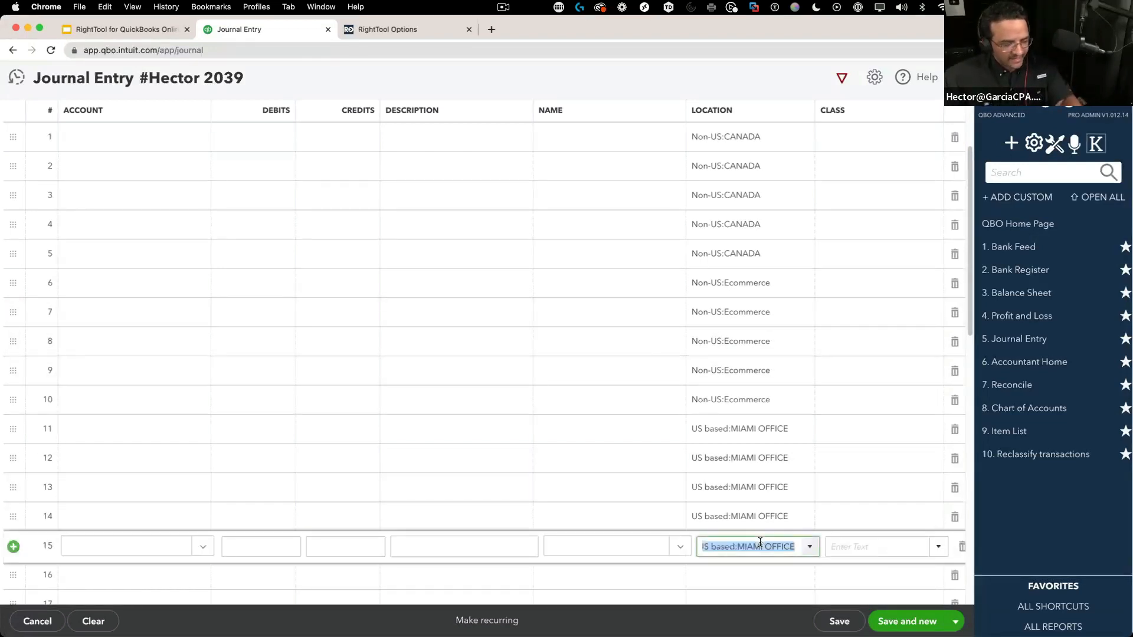
left_click(755, 522)
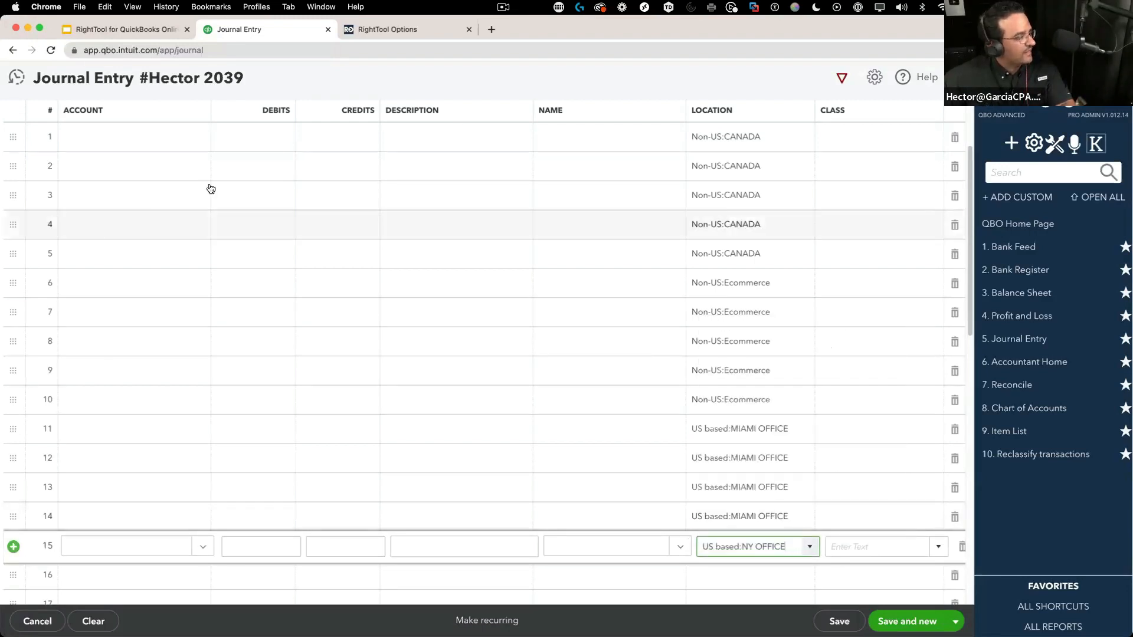
Open the second recent journal entry, dated 05/08/2023, without saving the current one.
left_click(13, 78)
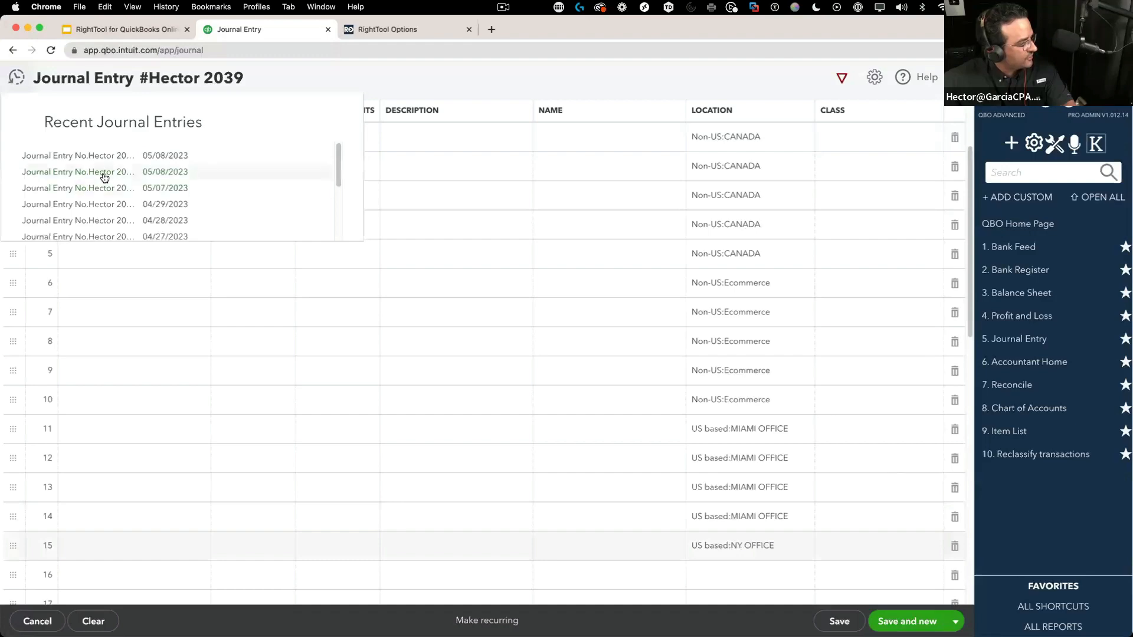
left_click(103, 177)
left_click(616, 370)
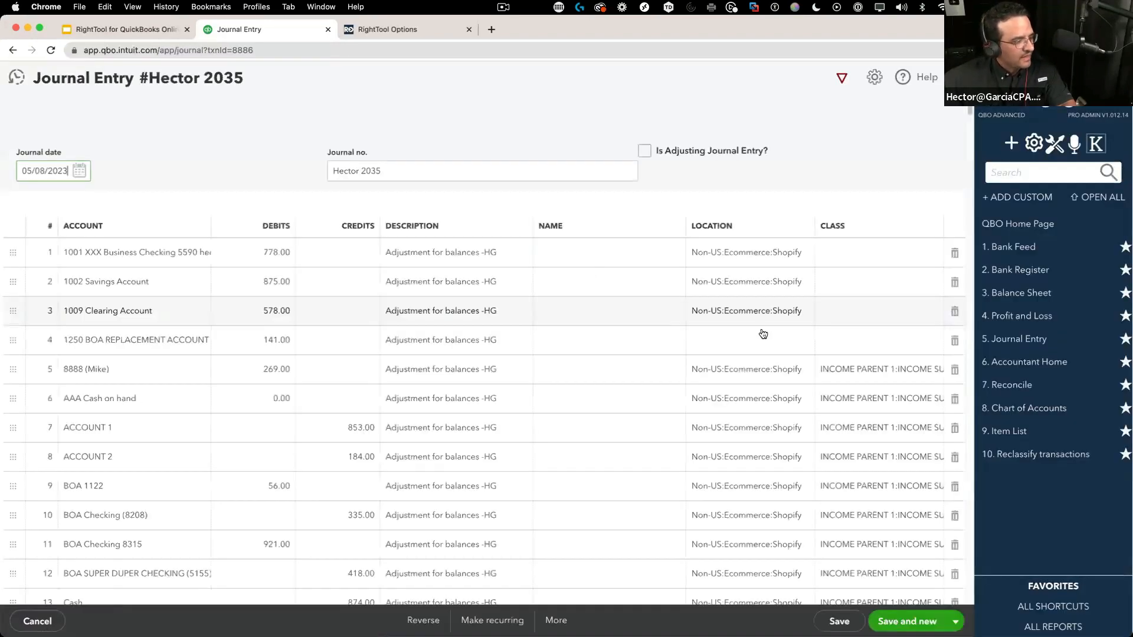
Clear the class on line 218 of the journal entry.
scroll(839, 355, "down", 20)
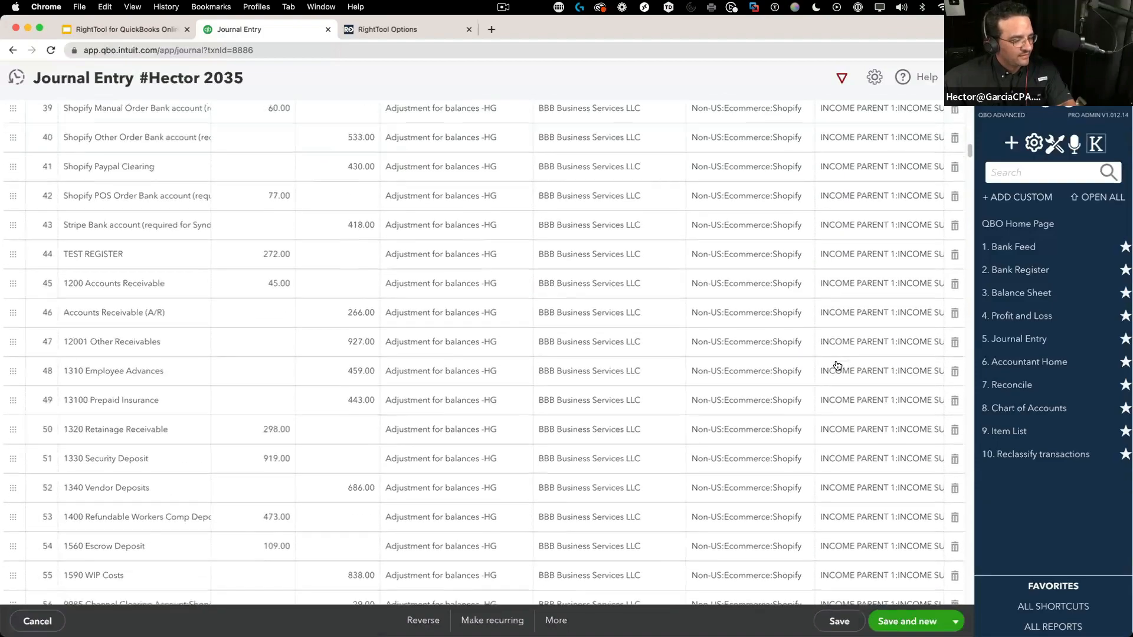
scroll(838, 366, "down", 20)
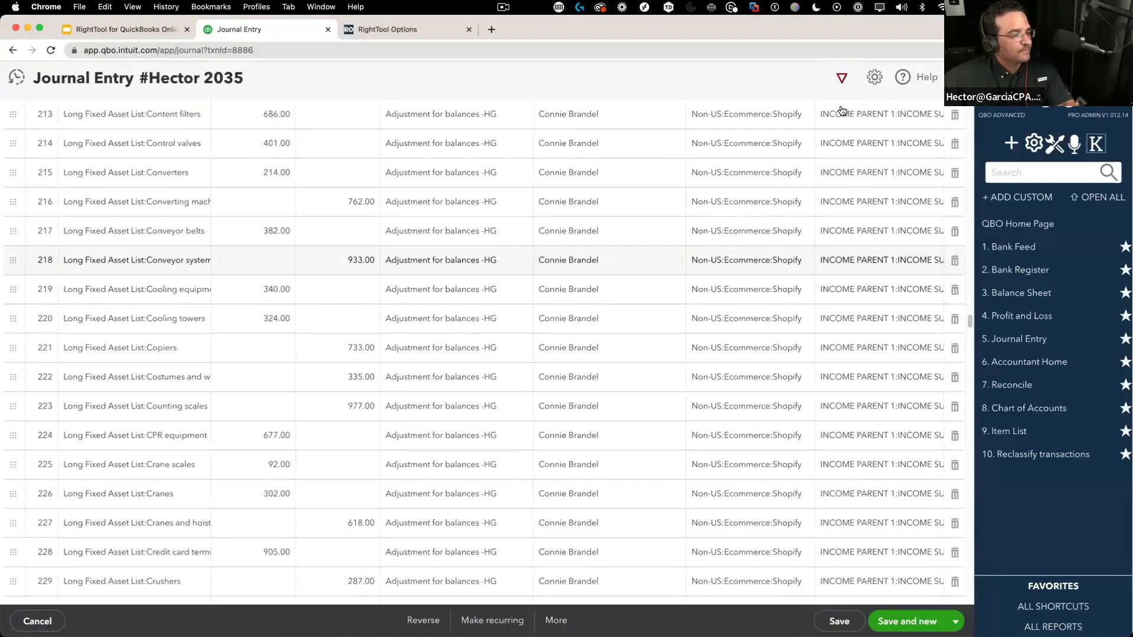
left_click(849, 255)
key("BackSpace")
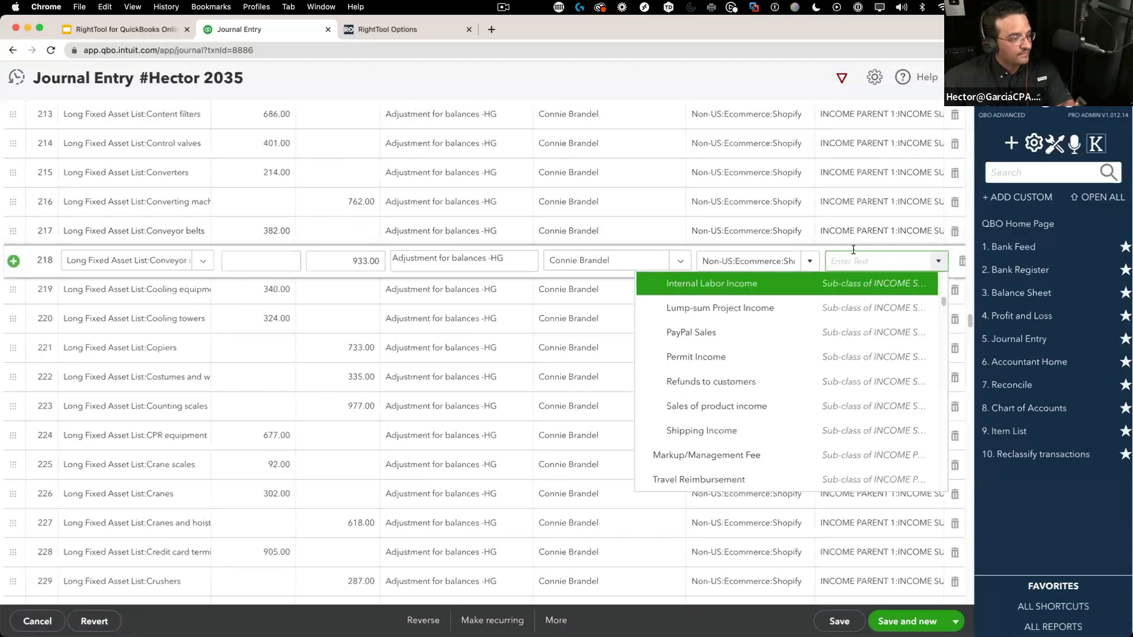
left_click(848, 234)
left_click(851, 258)
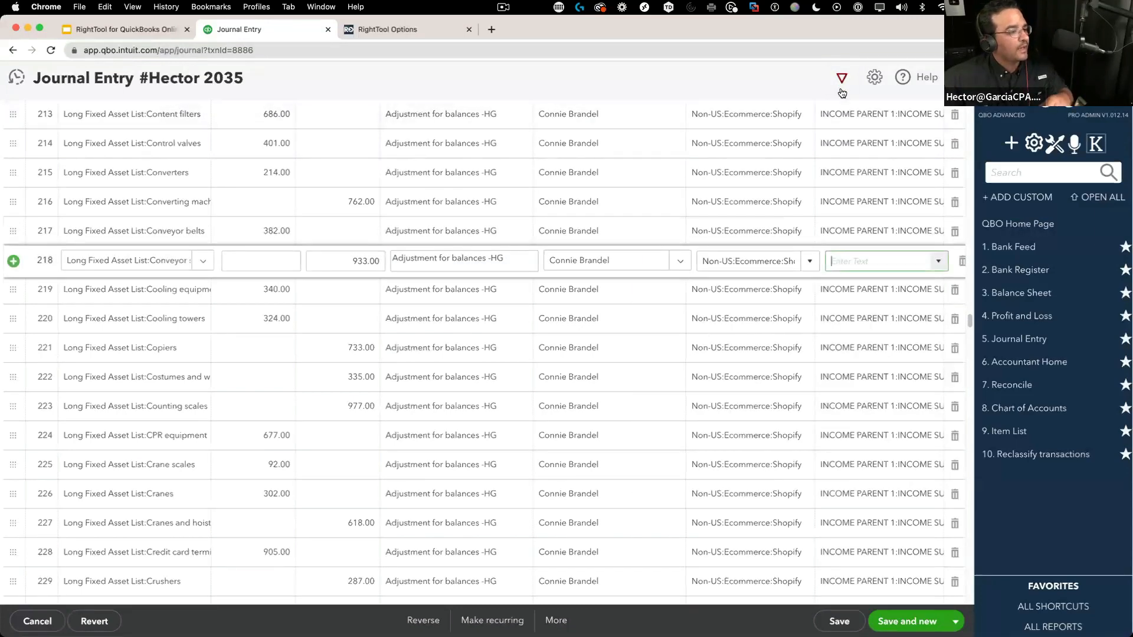
Copy the blank class from line 218 down to all available rows, using 0 as the row count.
left_click(840, 84)
left_click(830, 266)
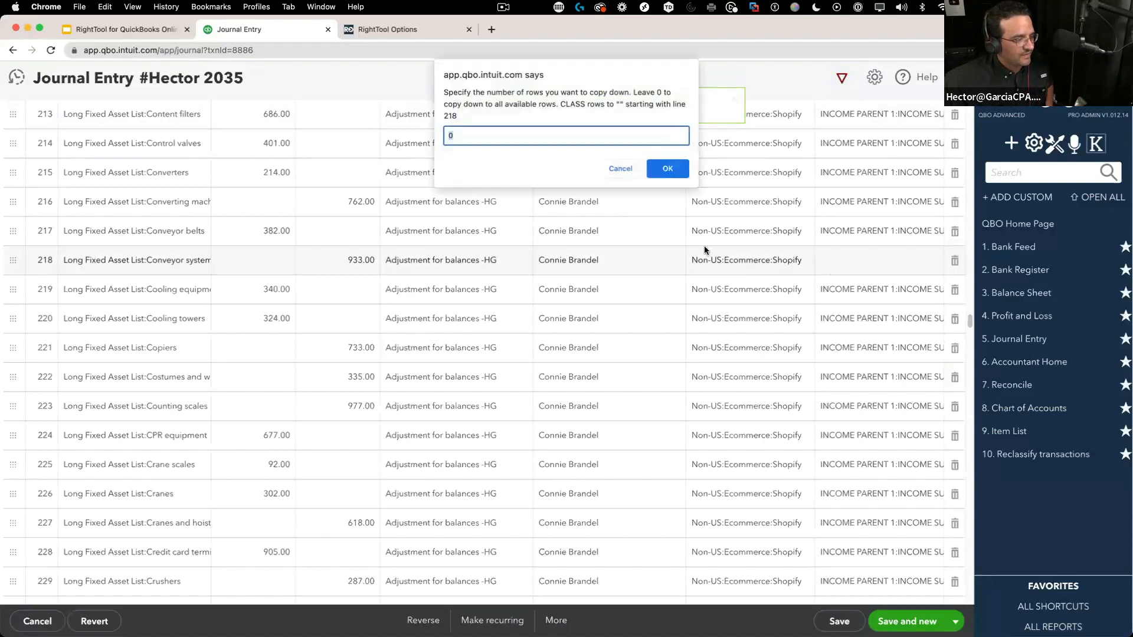
left_click(667, 169)
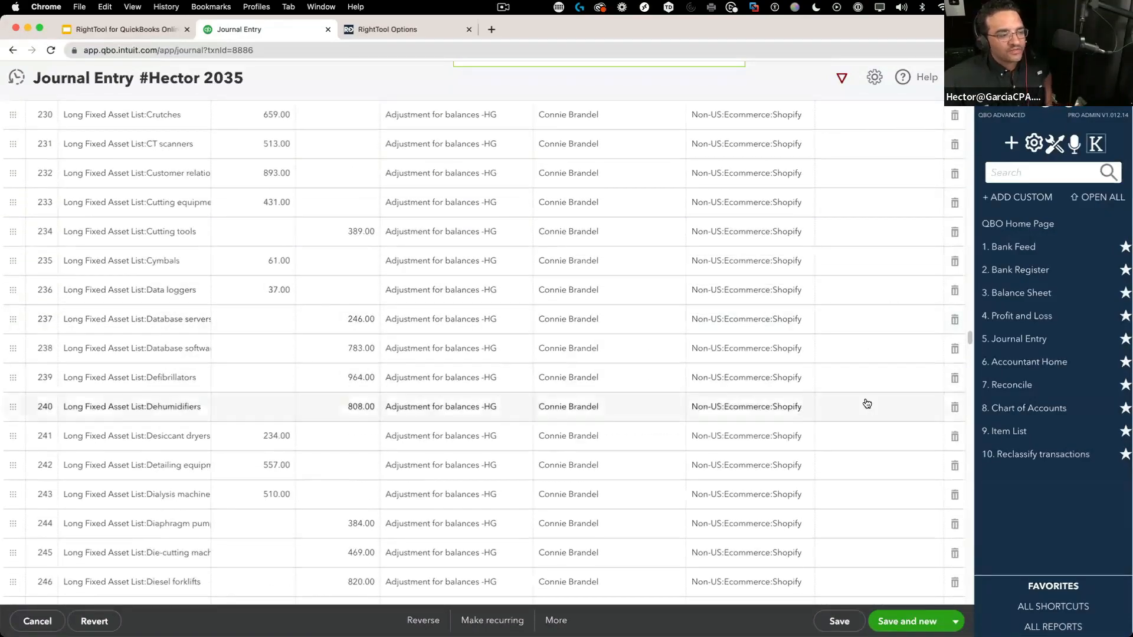
Set the class on line 217 to Refunds to customers.
scroll(869, 372, "up", 10)
scroll(876, 406, "down", 2)
scroll(880, 395, "down", 3)
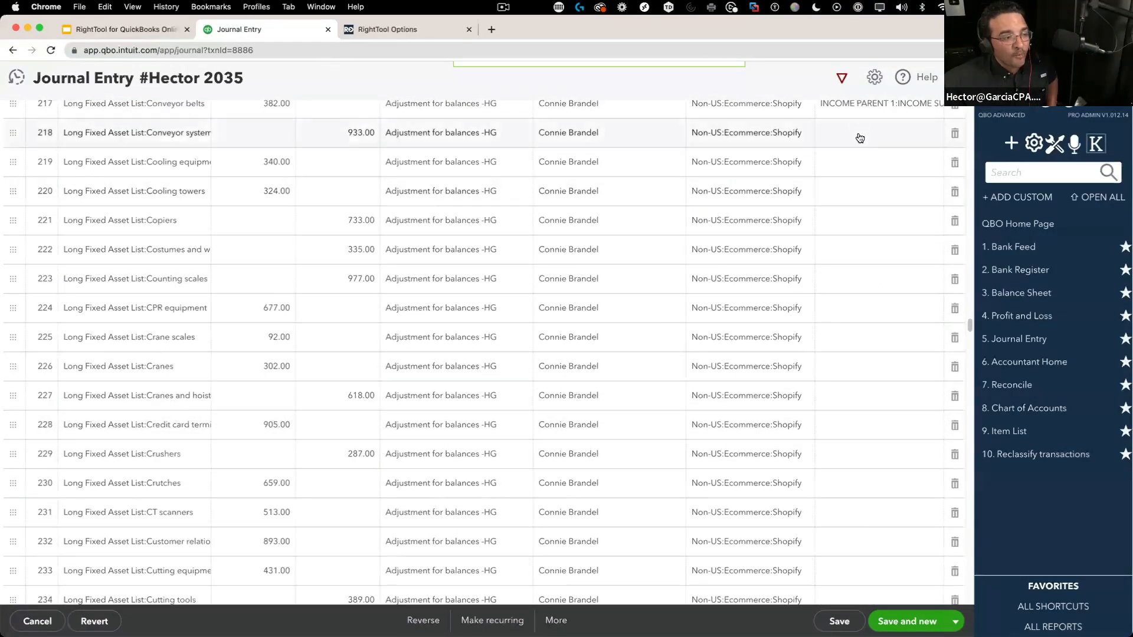
left_click(875, 105)
left_click(938, 111)
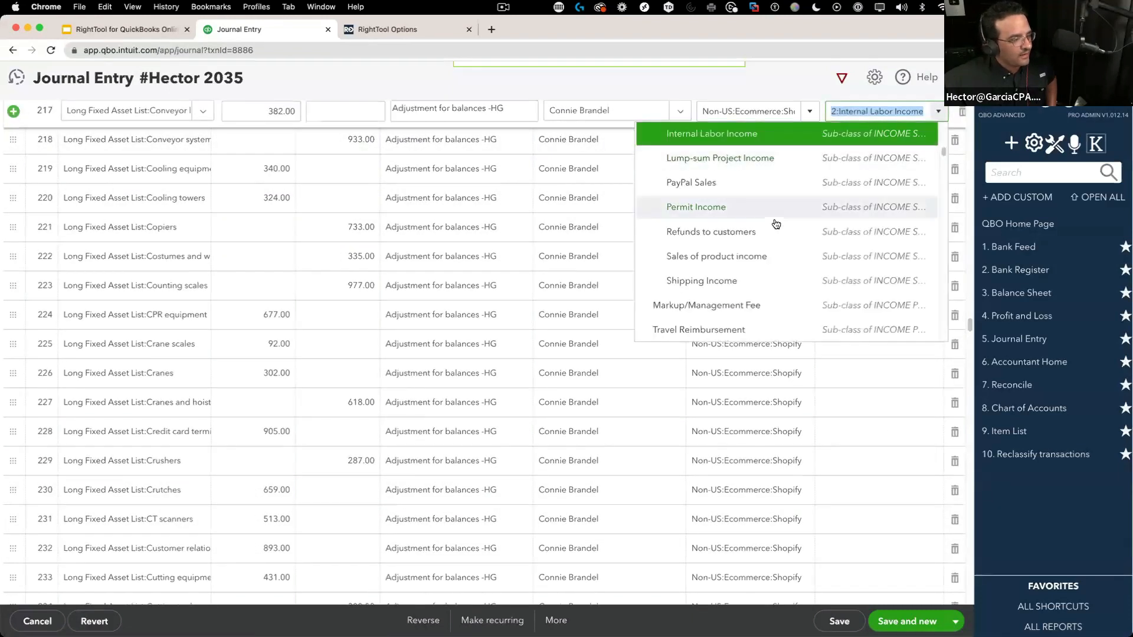
left_click(732, 235)
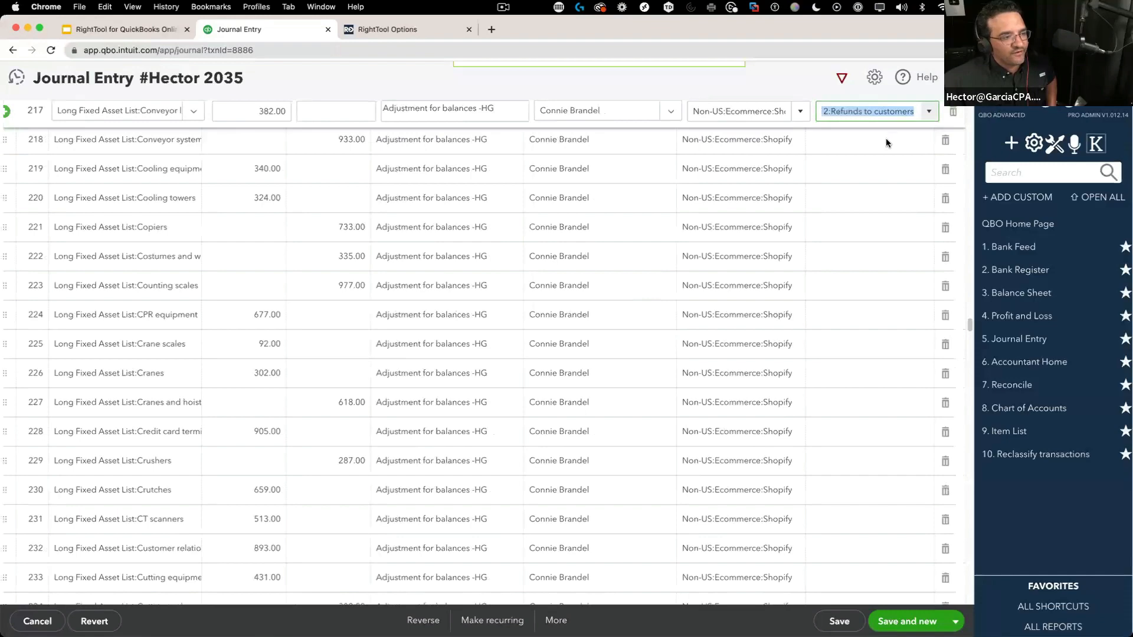
Examine the class column from line 217 down to about line 263 of the journal entry.
left_click(885, 139)
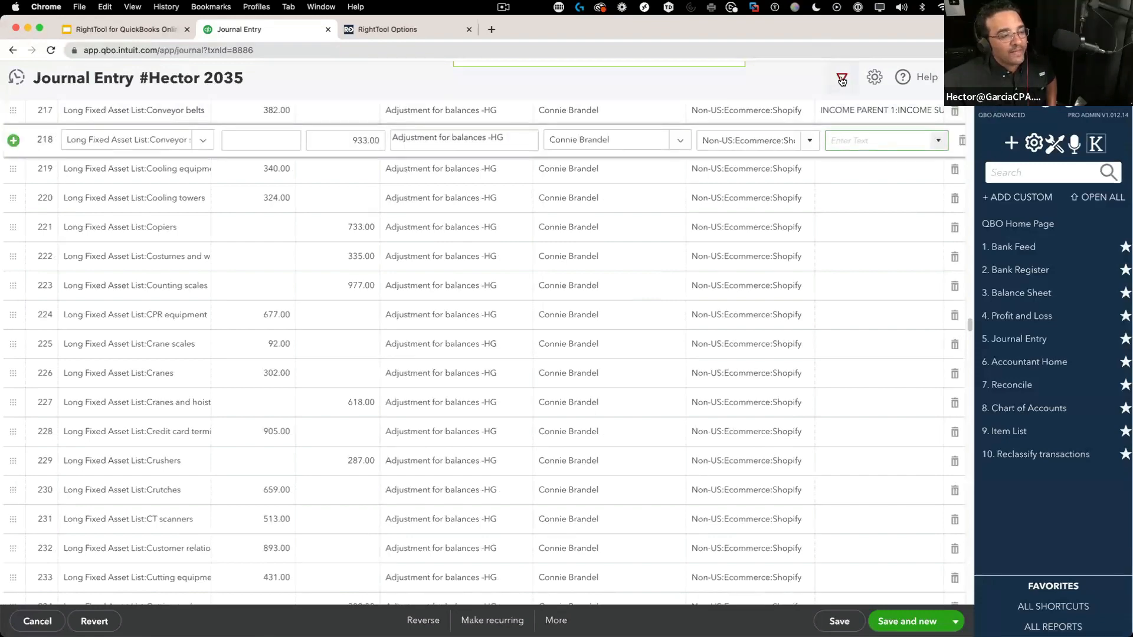
scroll(870, 389, "down", 20)
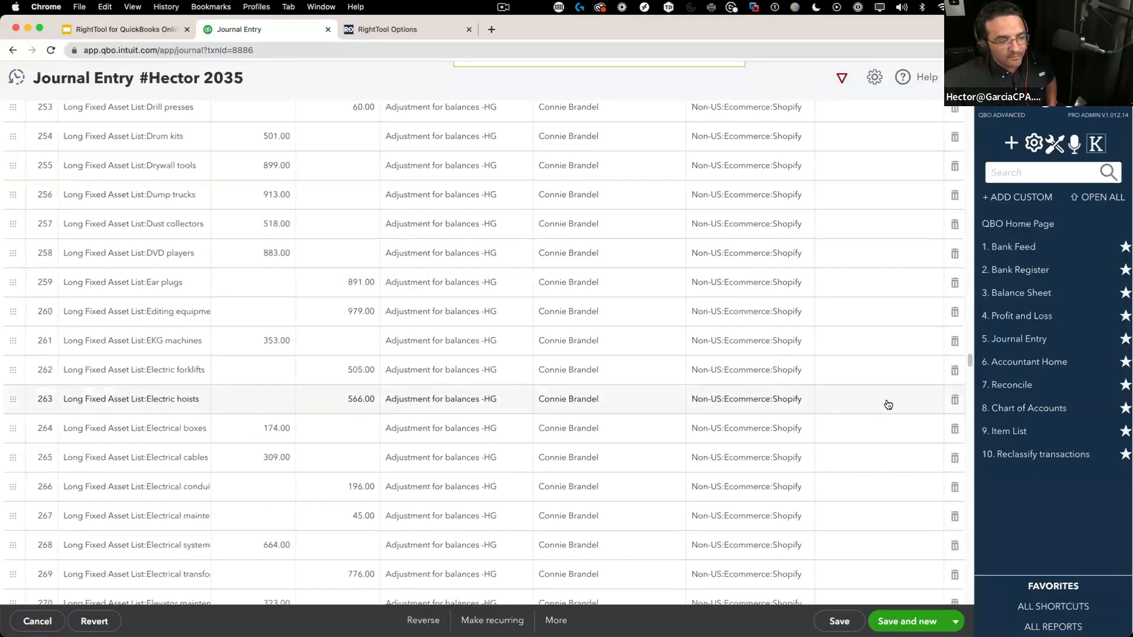
left_click(889, 404)
scroll(887, 402, "up", 20)
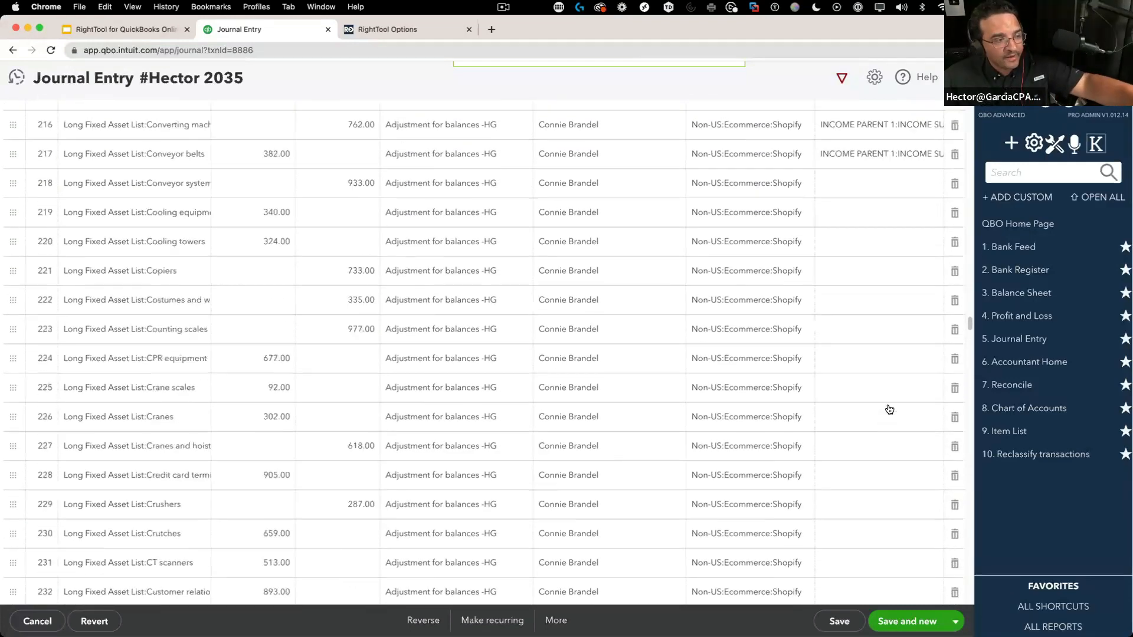
scroll(890, 409, "up", 5)
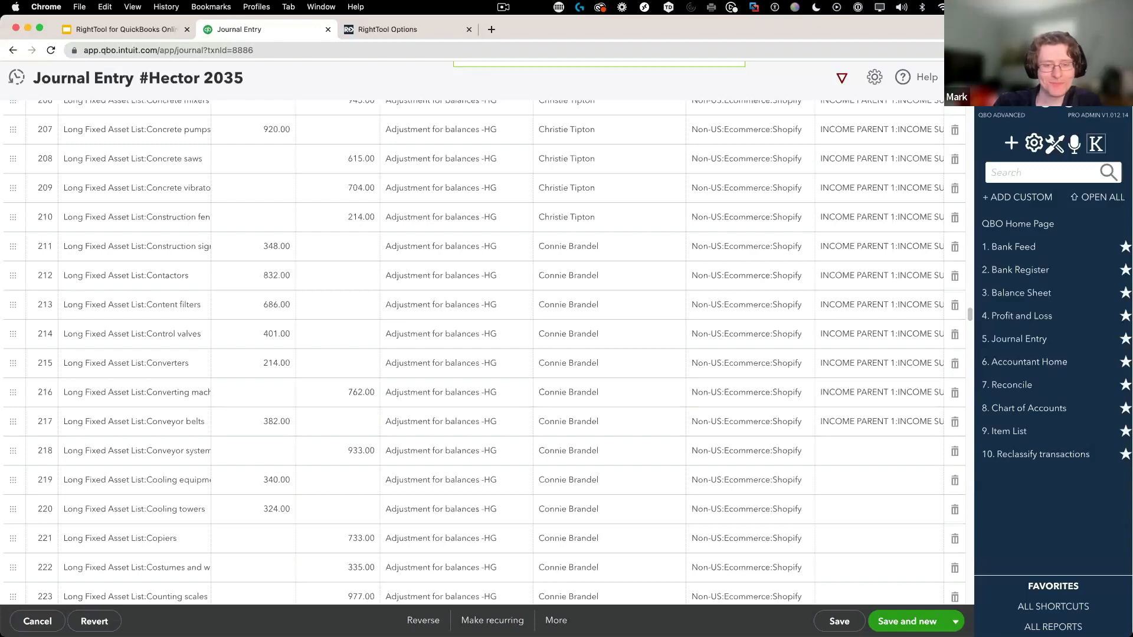
scroll(923, 479, "down", 8)
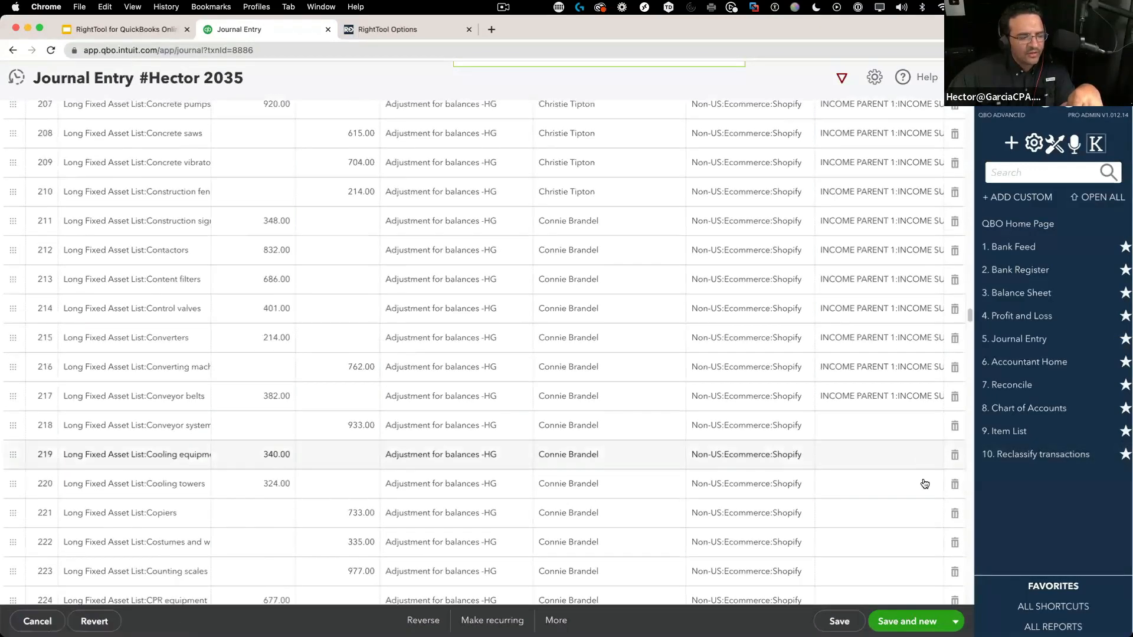
scroll(923, 480, "down", 1)
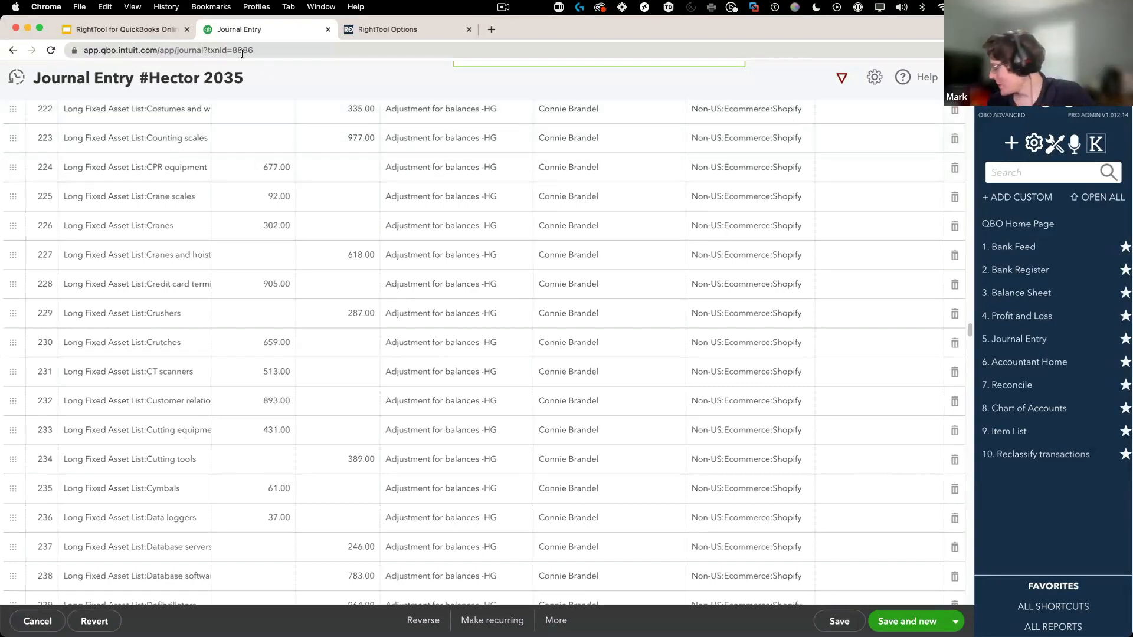
left_click(126, 30)
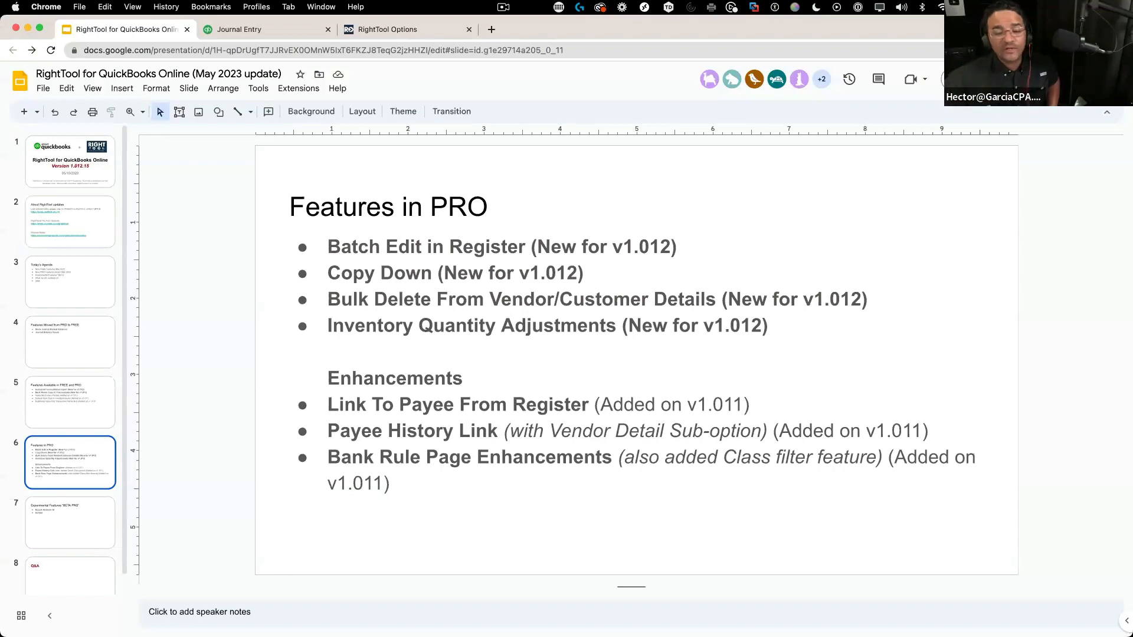
left_click(250, 31)
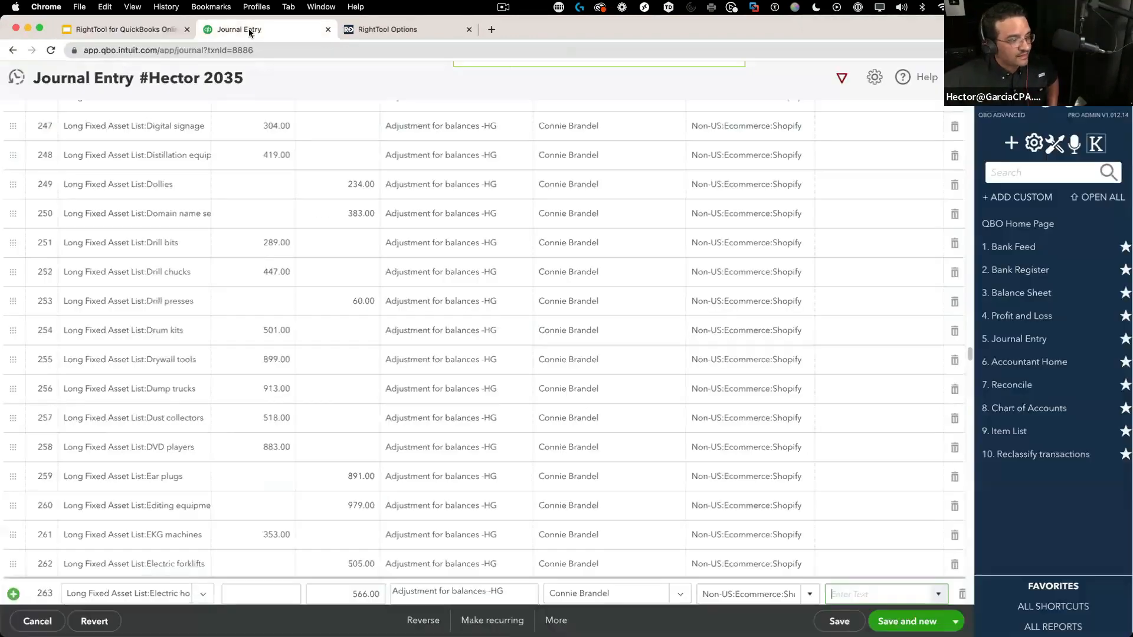
Copy the Refunds to customers class from line 217 down to all available rows, keeping 0 as the row count.
scroll(883, 237, "up", 15)
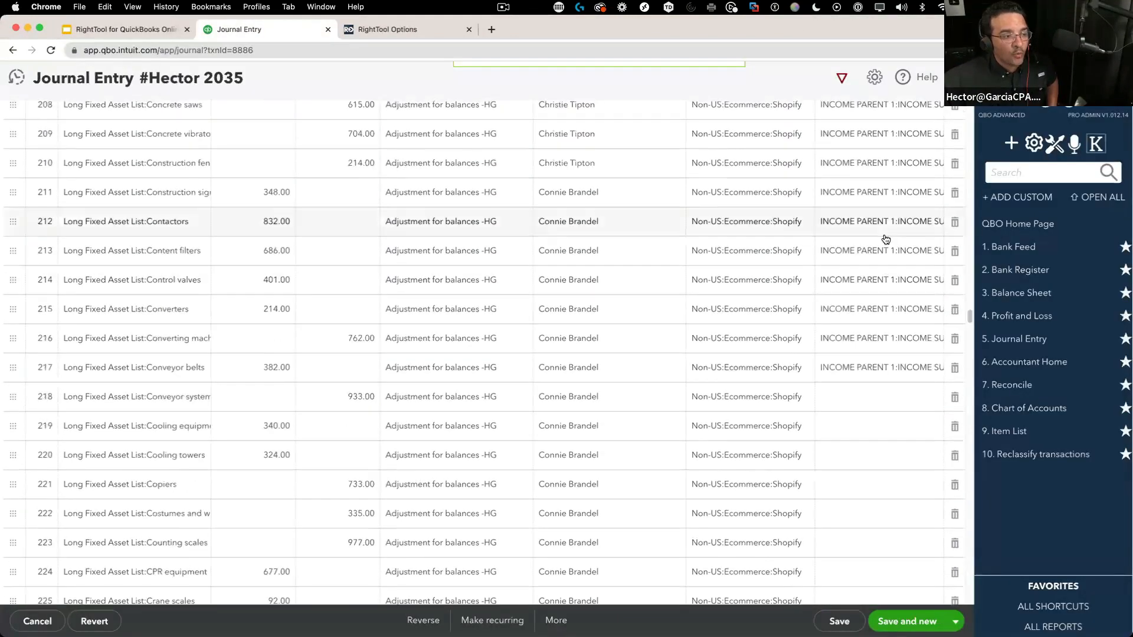
left_click(883, 368)
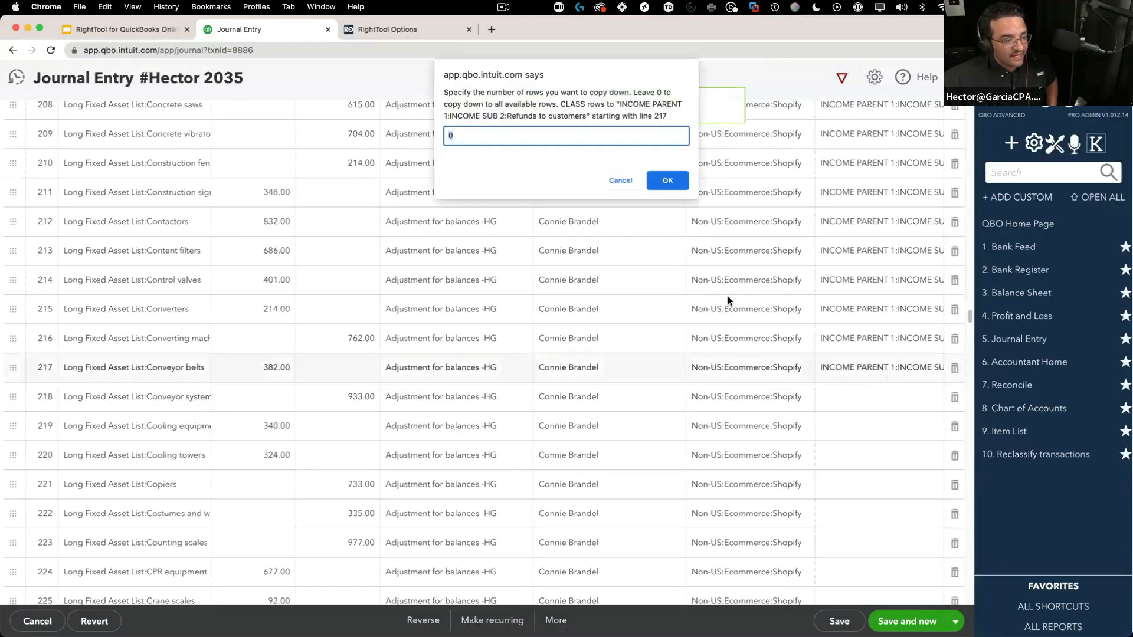
left_click(681, 184)
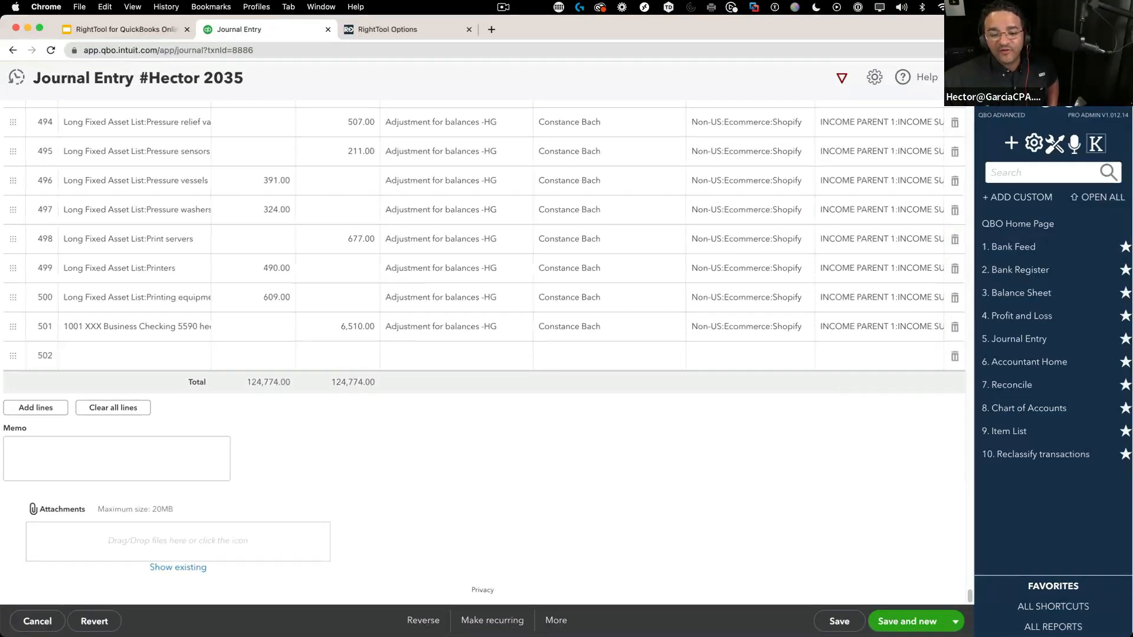
Set the class on line 476 of the journal entry to #CLASS.
scroll(640, 346, "up", 10)
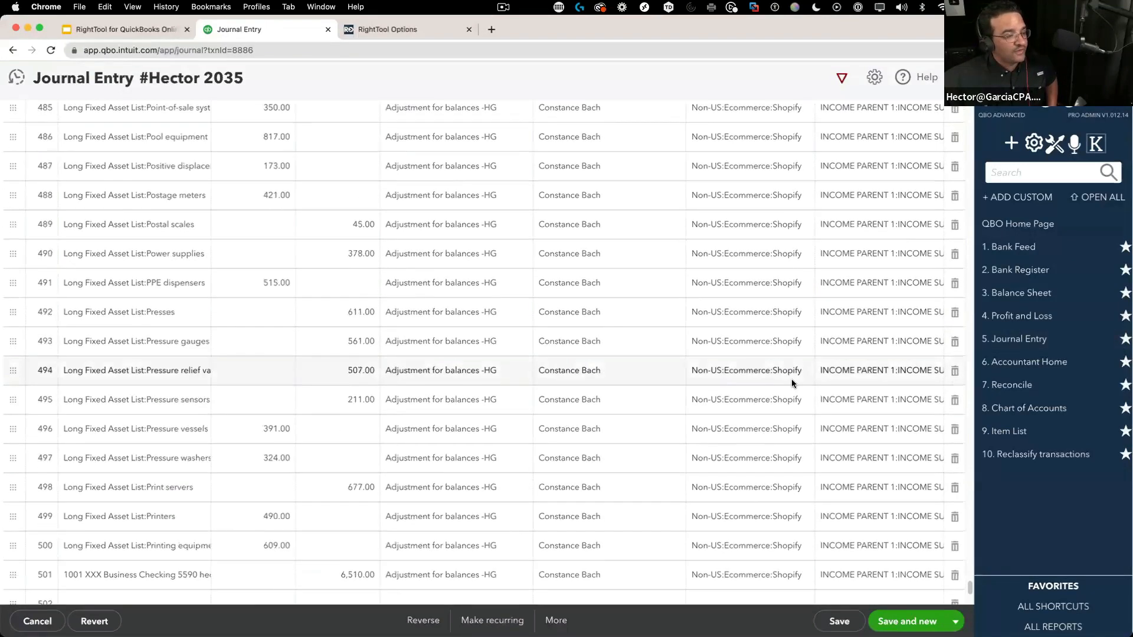
left_click(933, 252)
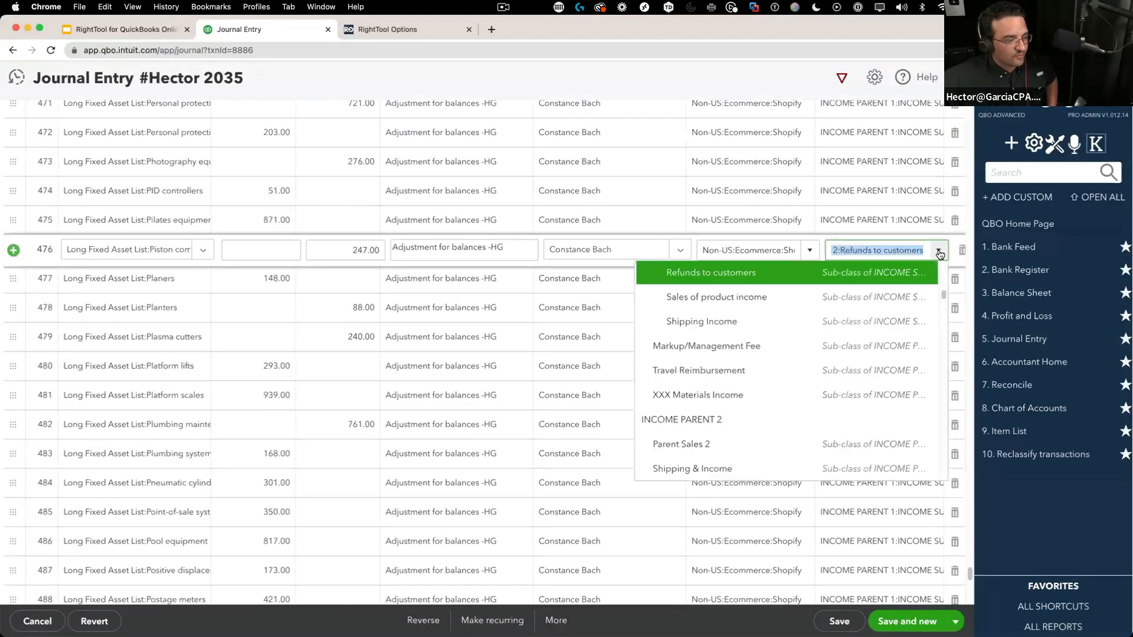
scroll(831, 326, "up", 10)
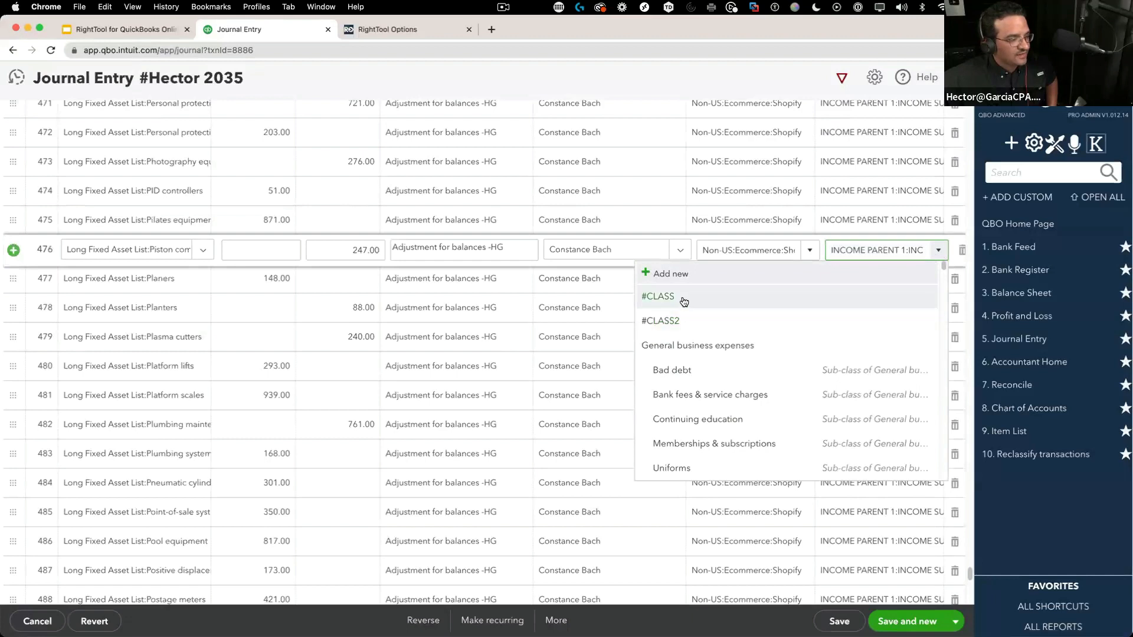
left_click(679, 298)
Copy #CLASS from line 476 down to all available rows using 0 as the row count, and review the class column.
left_click(841, 77)
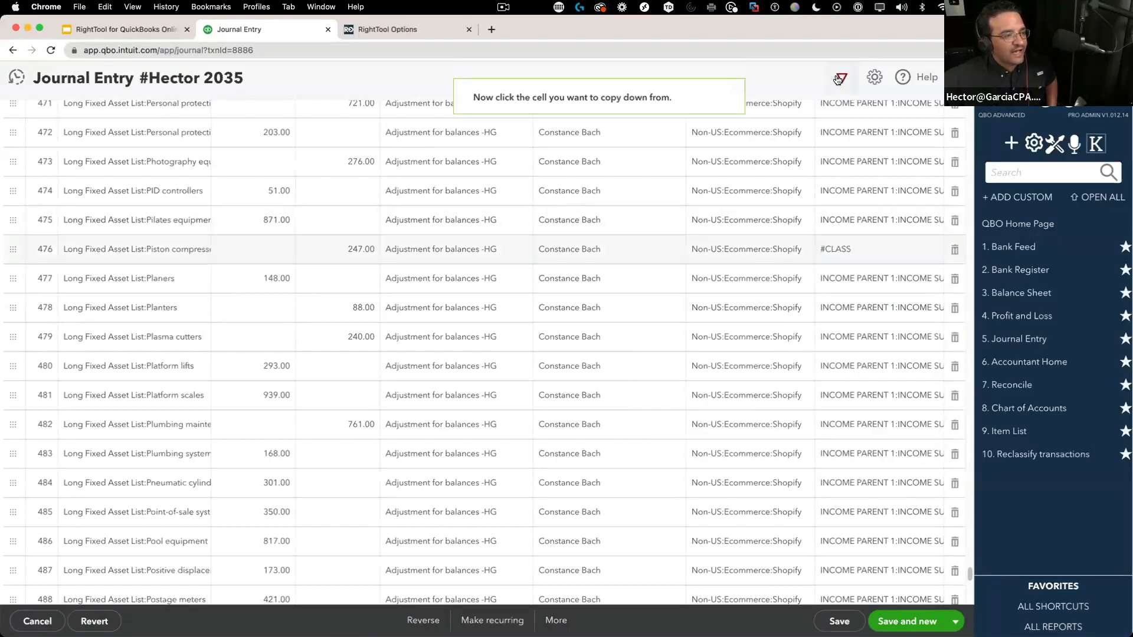
left_click(841, 248)
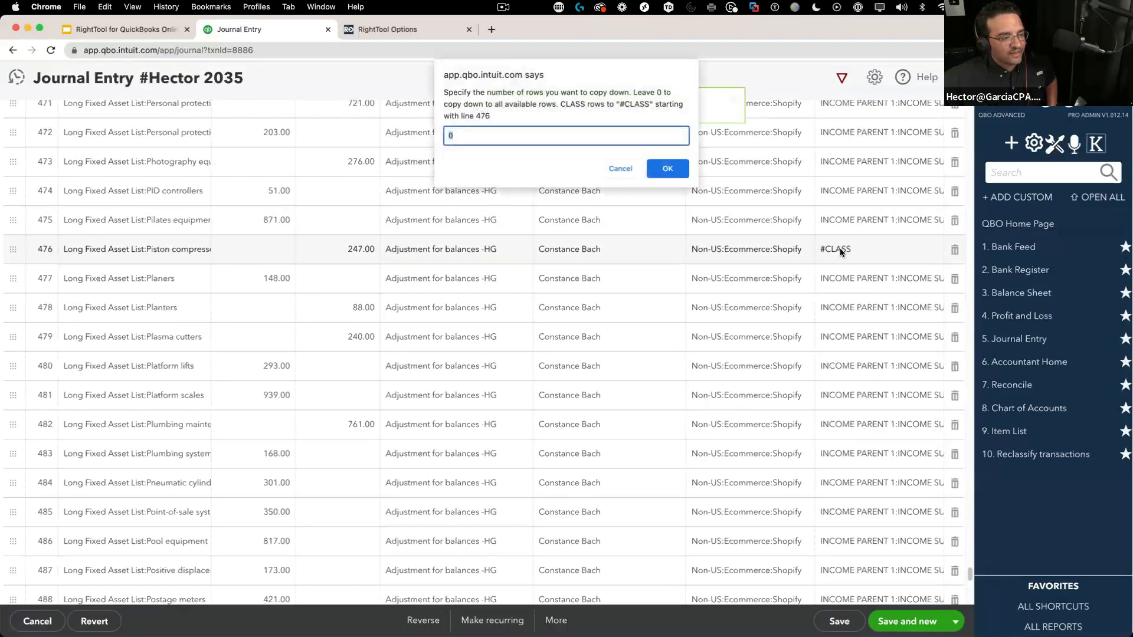
left_click(668, 168)
scroll(879, 390, "down", 20)
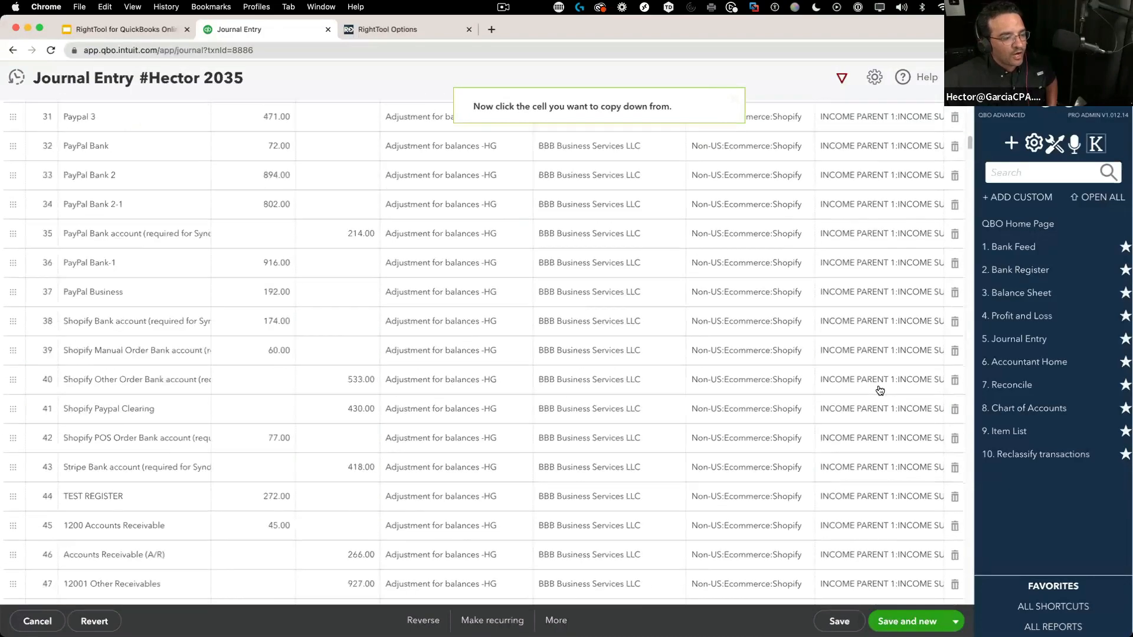
scroll(878, 387, "down", 20)
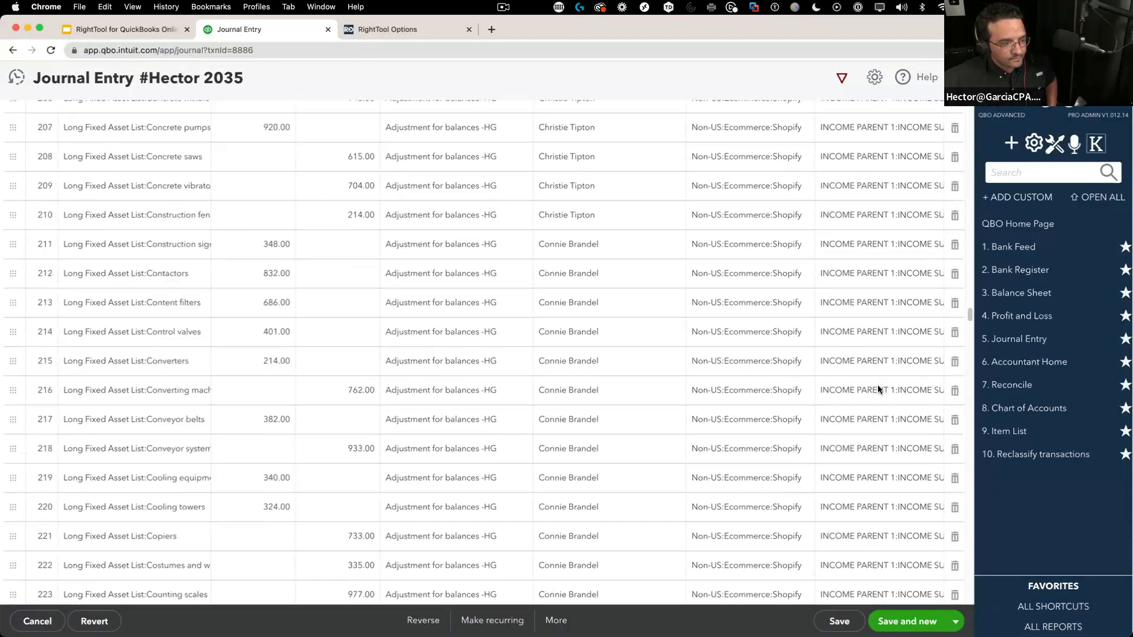
scroll(879, 384, "down", 20)
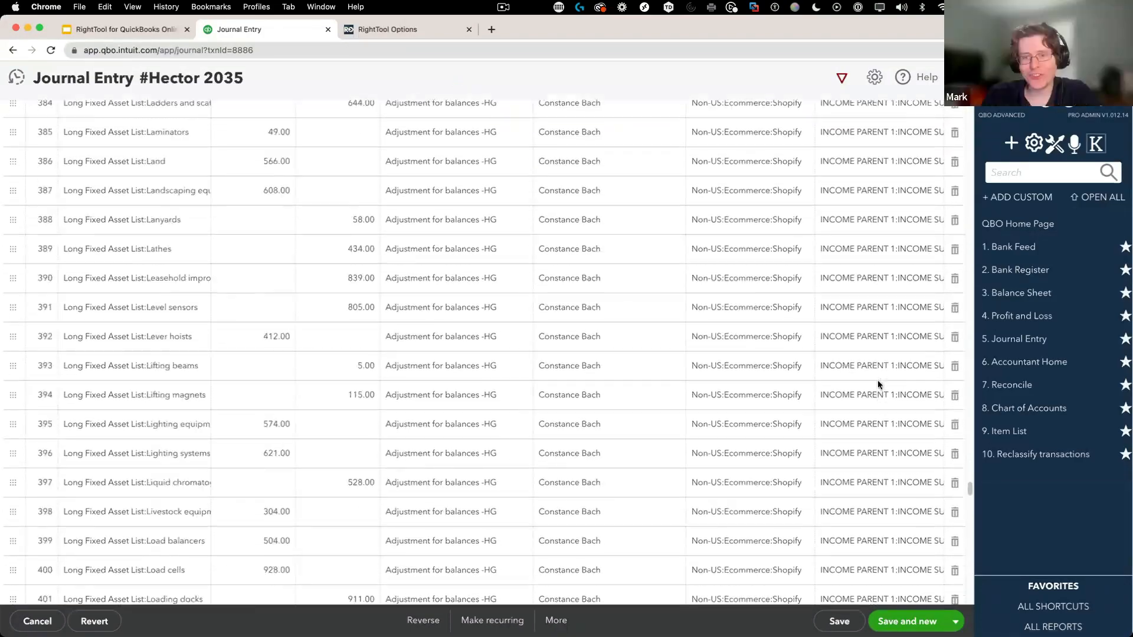
scroll(877, 384, "up", 5)
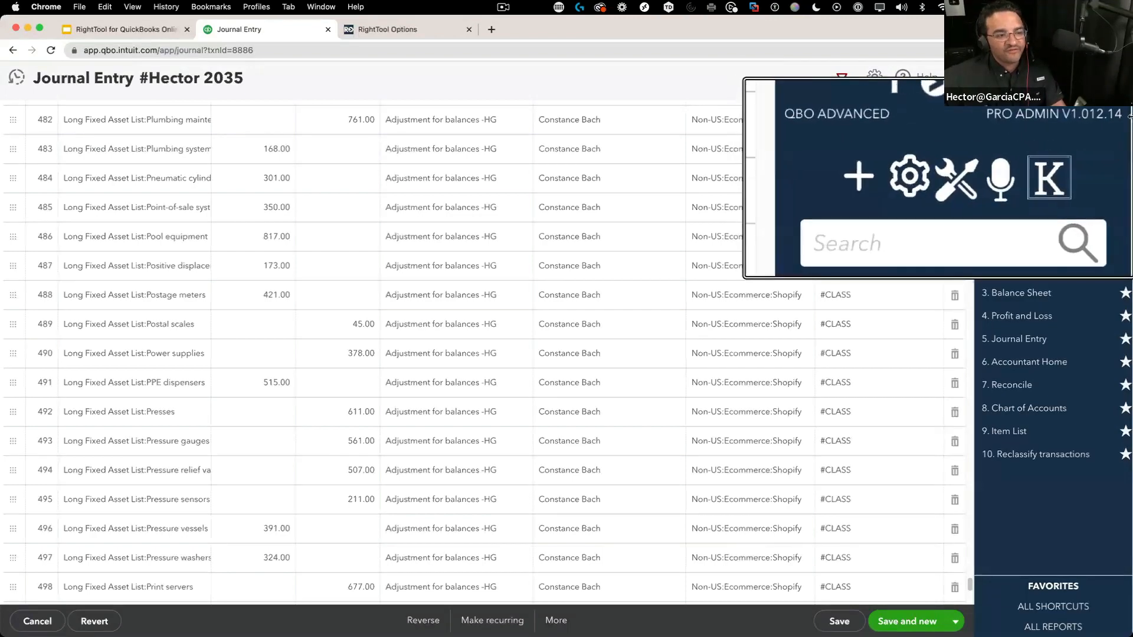
Switch to the Google Slides deck, present the Features in PRO slide full screen, and exit the slideshow.
left_click(128, 27)
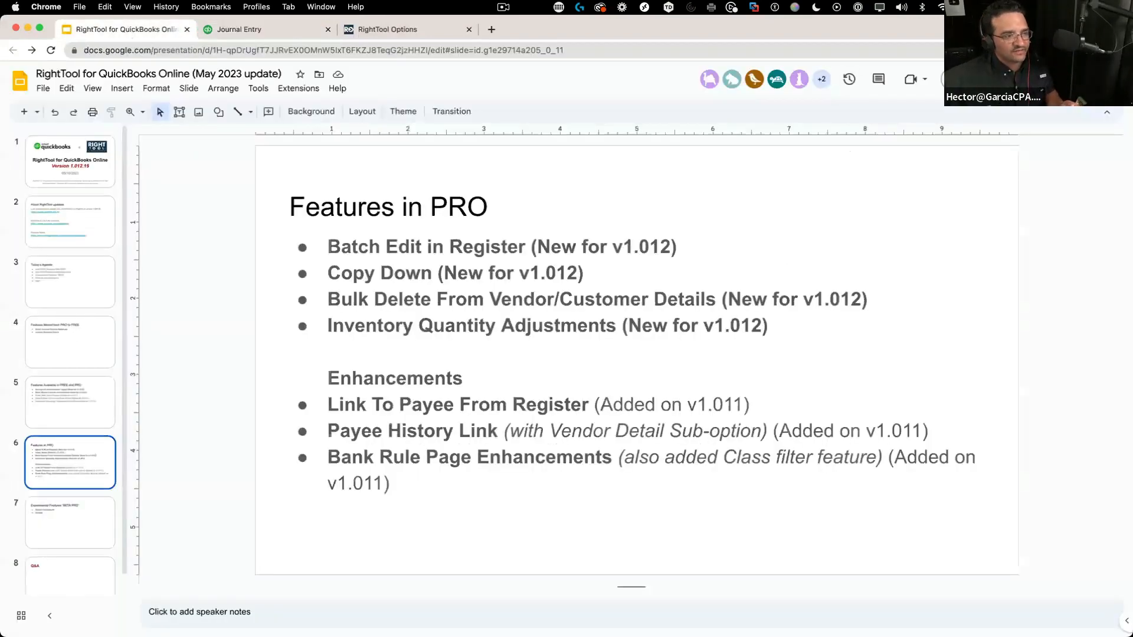
left_click(972, 79)
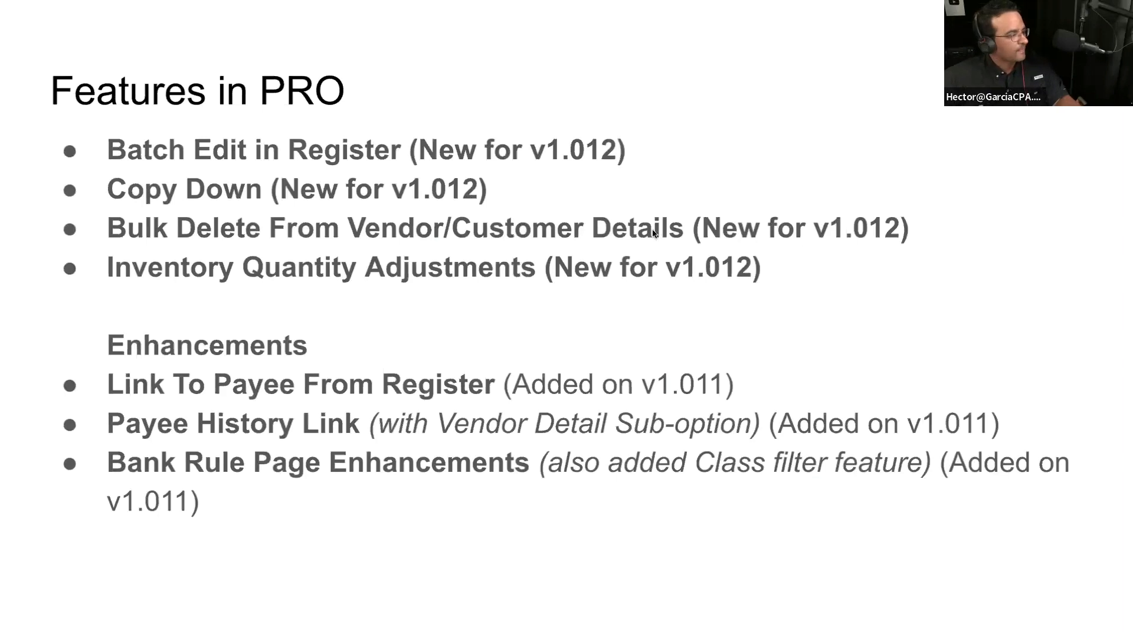
left_click(534, 73)
key("Escape")
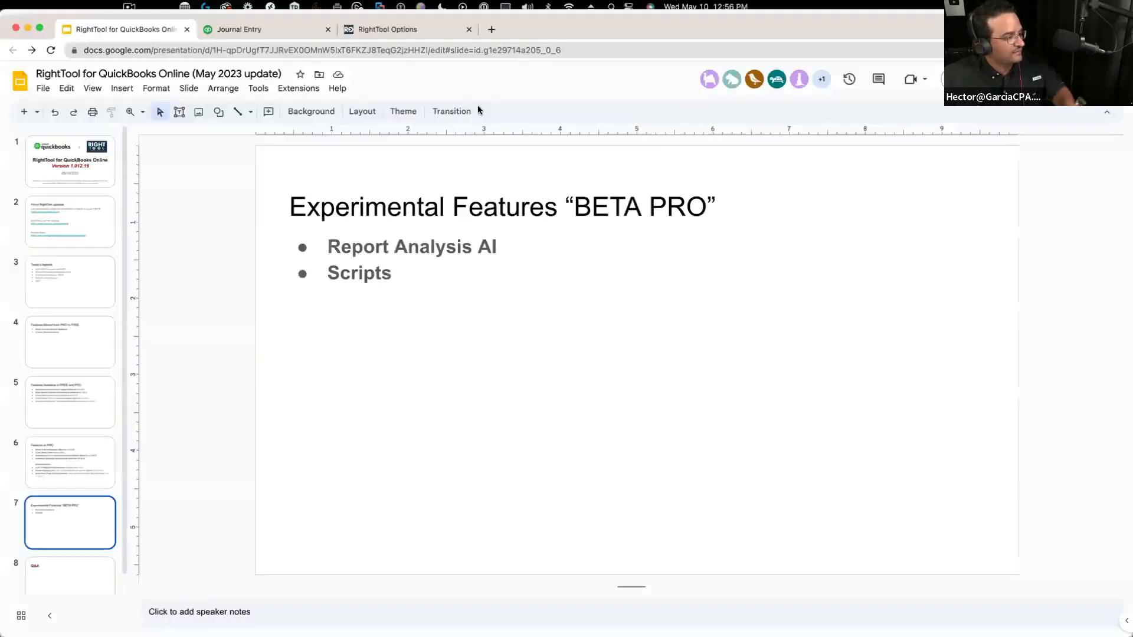
Return to the journal entry in QuickBooks Online and close it without saving.
left_click(265, 29)
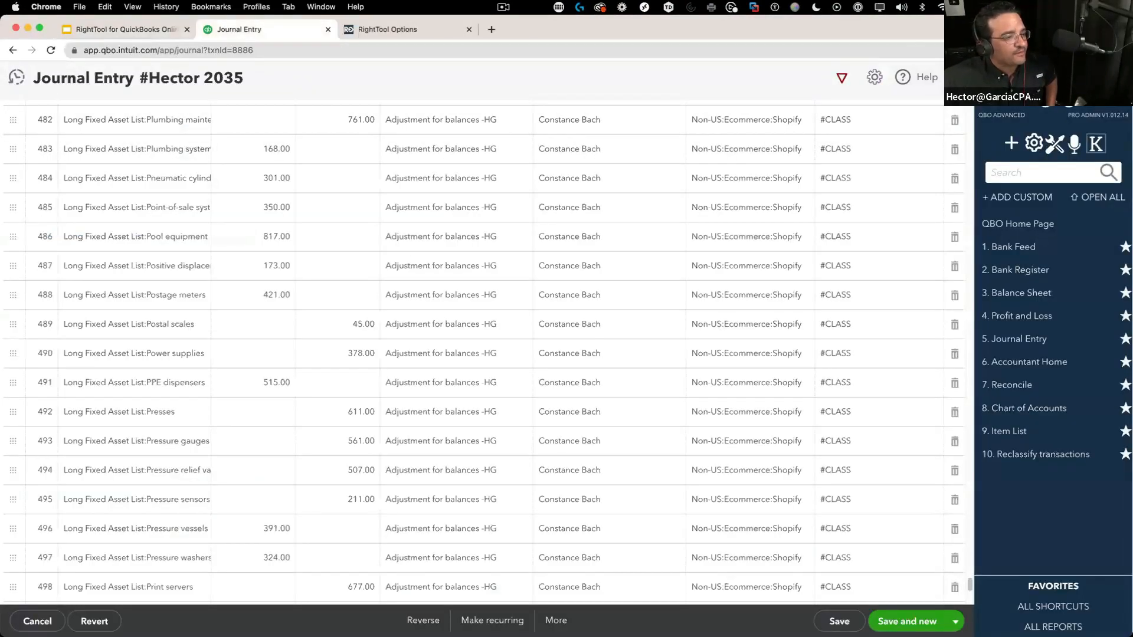
left_click(959, 78)
left_click(634, 368)
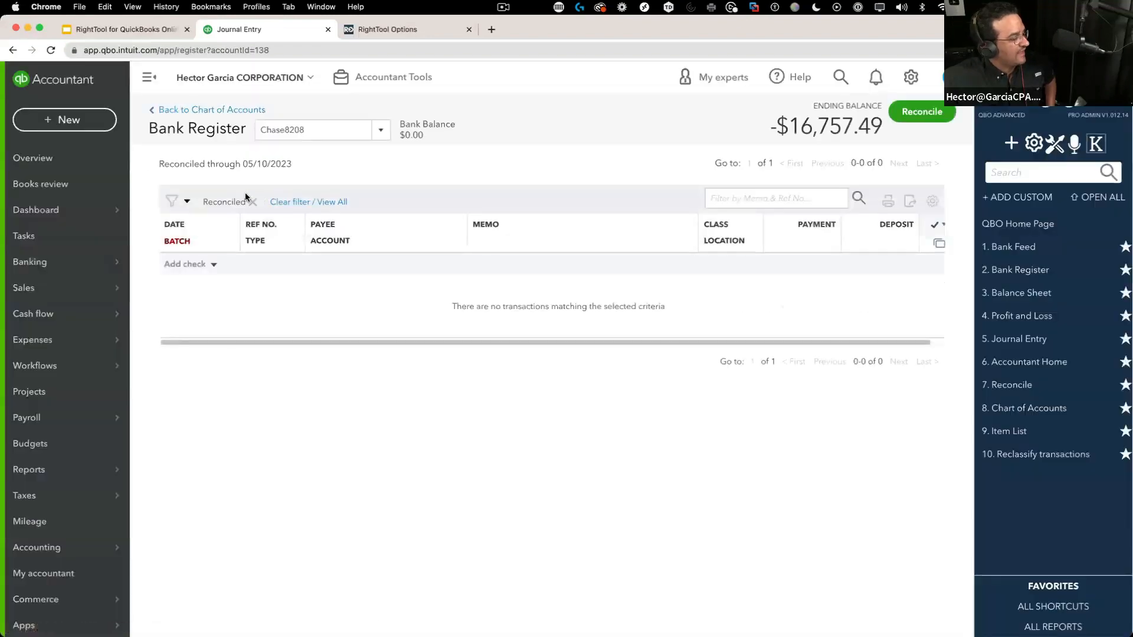
Open the transaction list of the #PAYEENAME vendor from the expense vendors list.
mouse_move(57, 326)
mouse_move(106, 339)
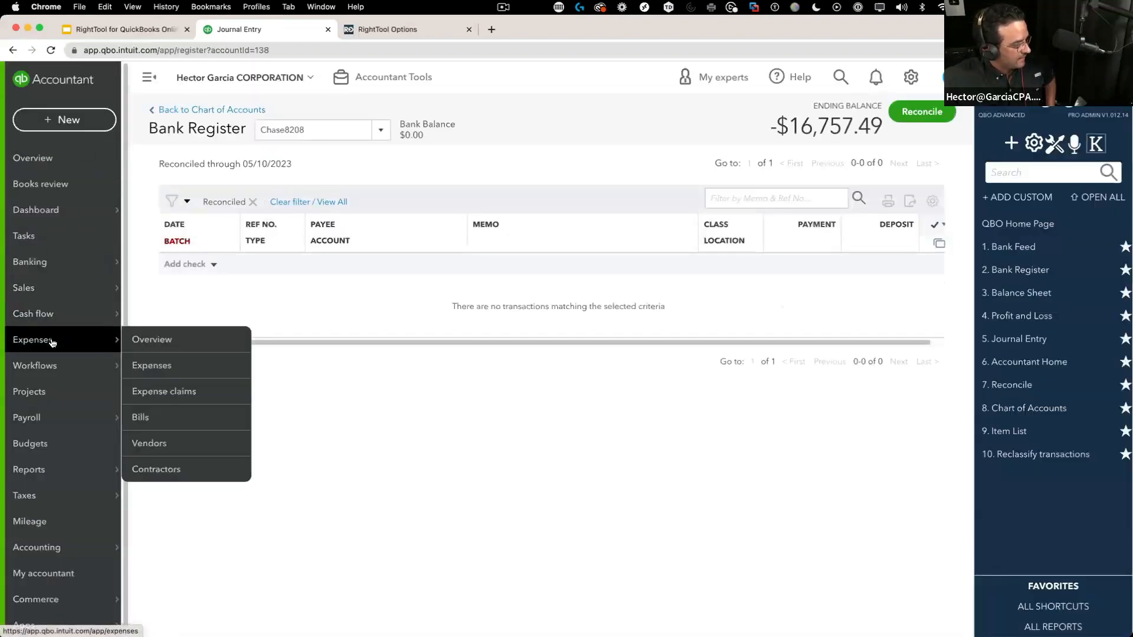
left_click(165, 445)
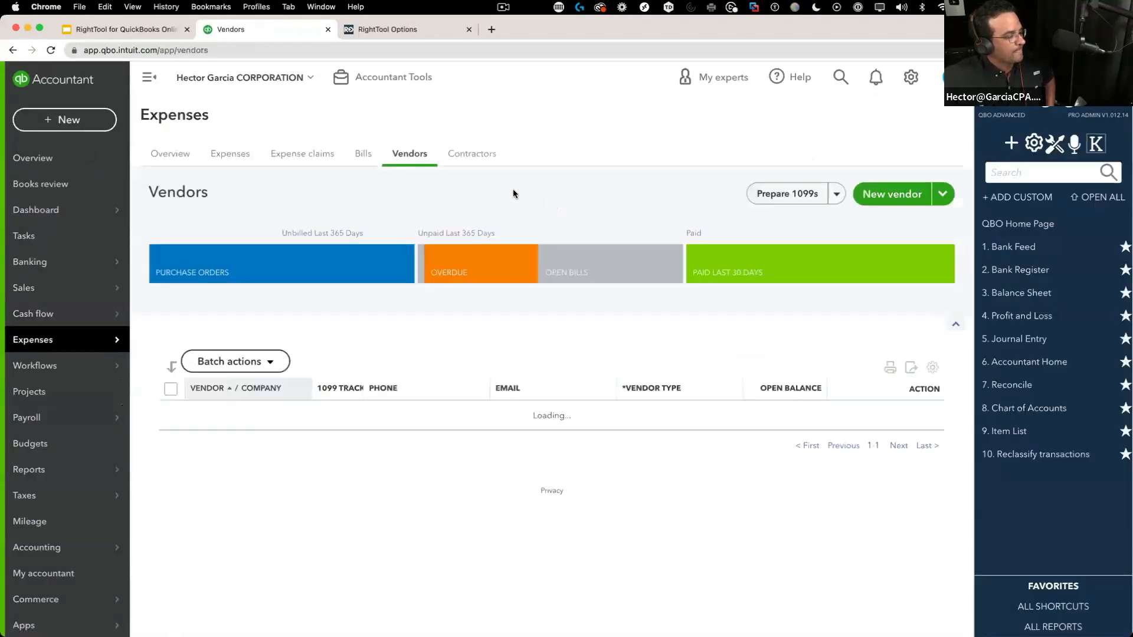
scroll(613, 312, "down", 5)
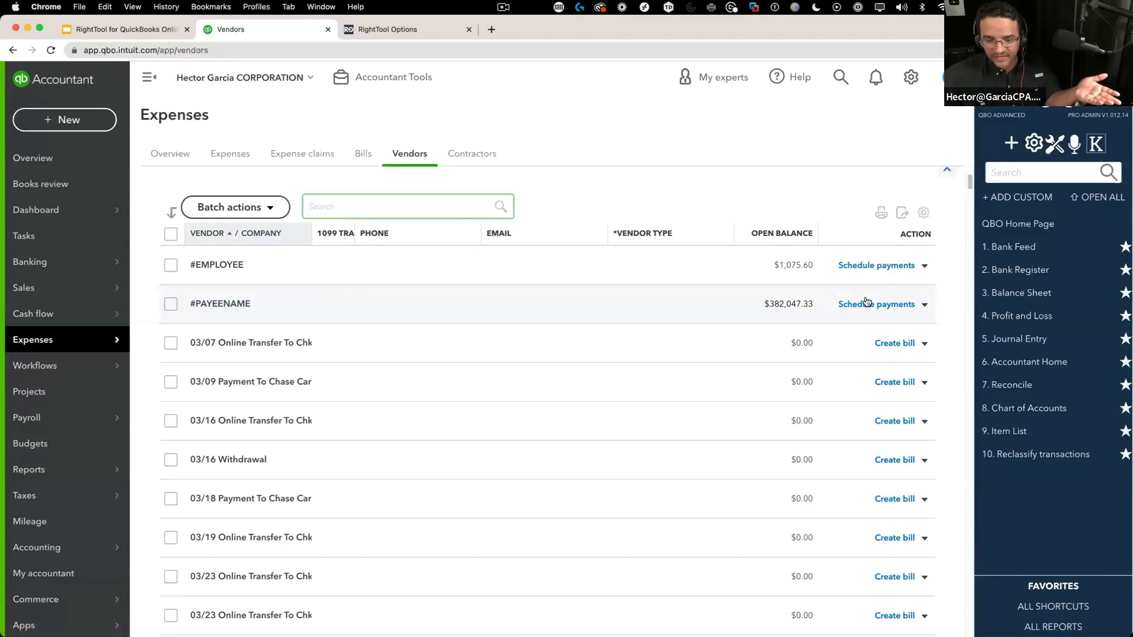
left_click(224, 308)
scroll(656, 382, "down", 10)
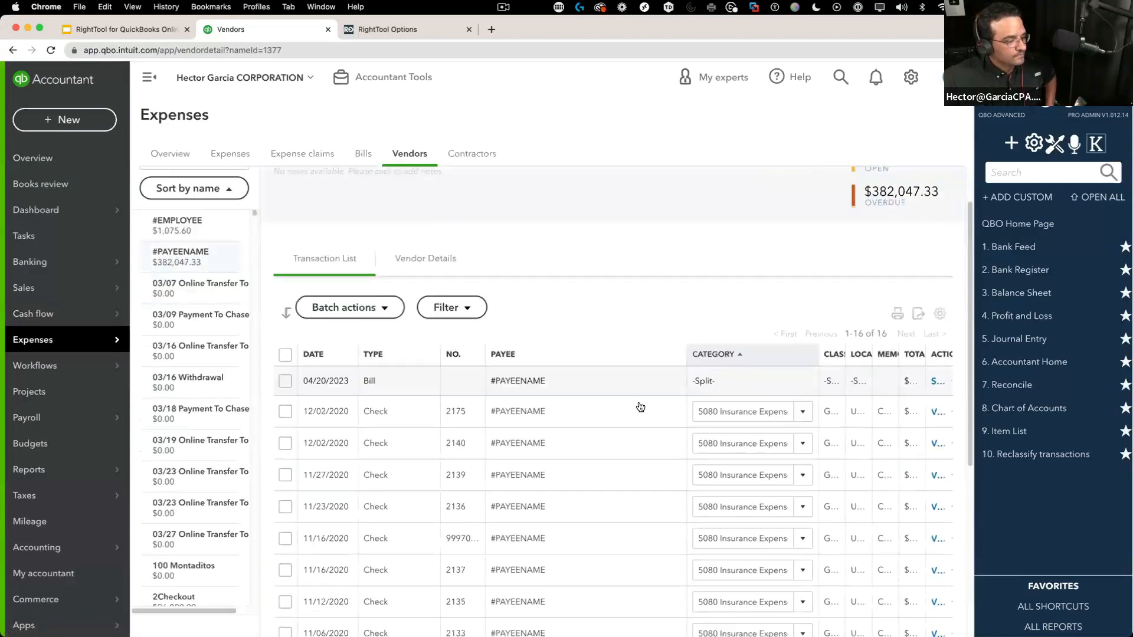
Select the consecutive checks from number 2140 dated 12/02/2020 through number 2135 dated 11/12/2020.
scroll(625, 310, "up", 4)
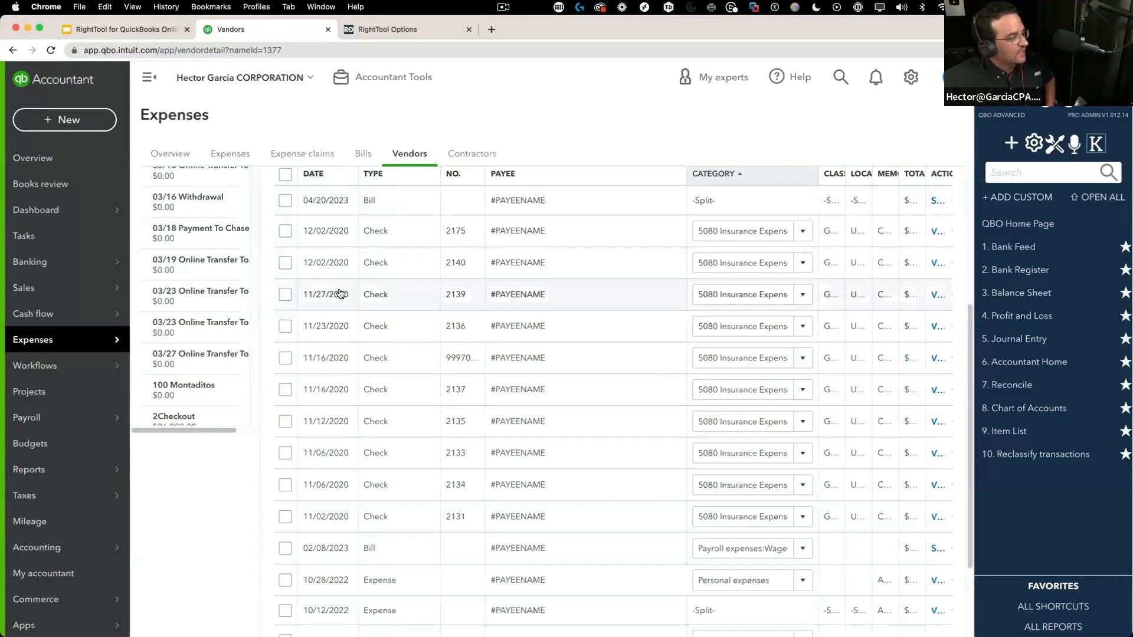
scroll(354, 295, "up", 1)
left_click(285, 284)
left_click(285, 315)
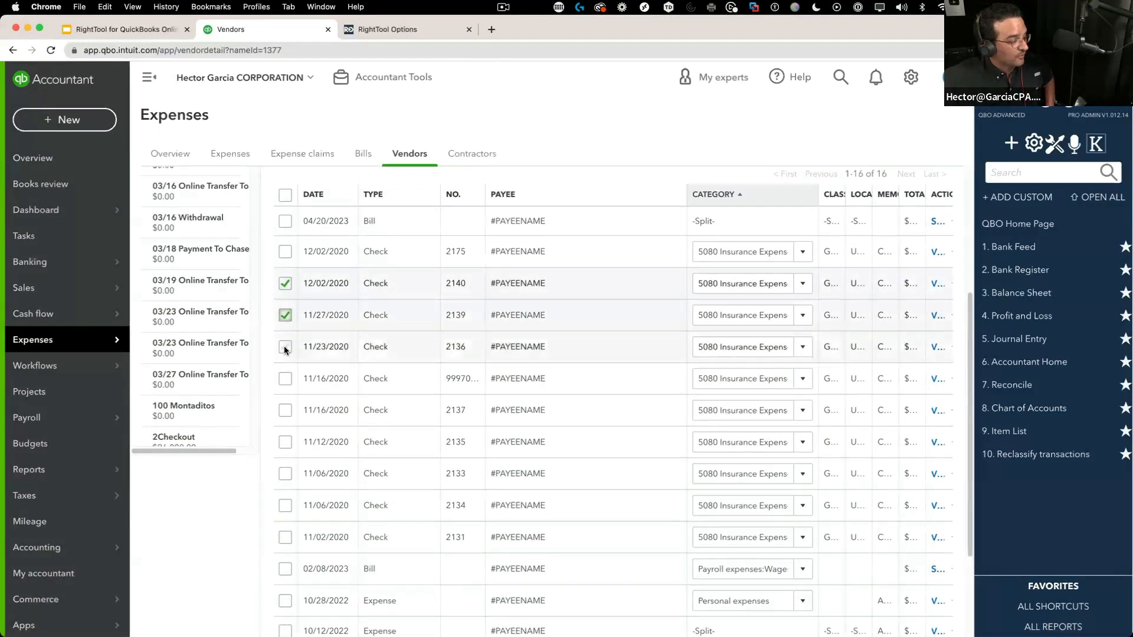
left_click(285, 347)
left_click(285, 378)
left_click(285, 410)
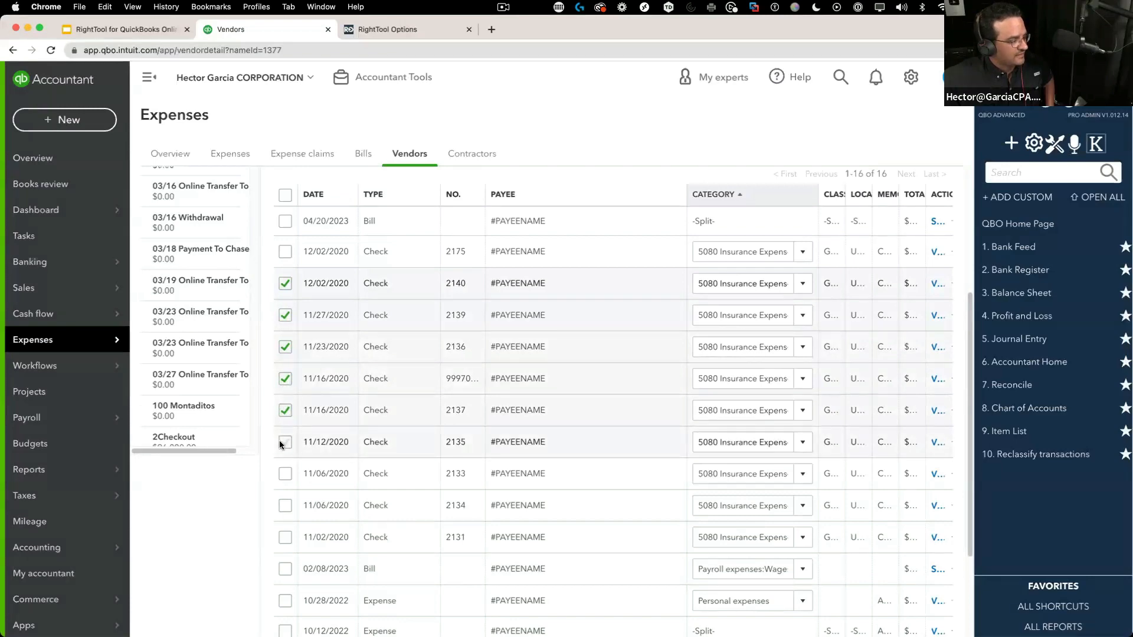
Show the batch actions for the selected checks, including Bulk Delete, and dismiss them without running any.
scroll(278, 441, "up", 5)
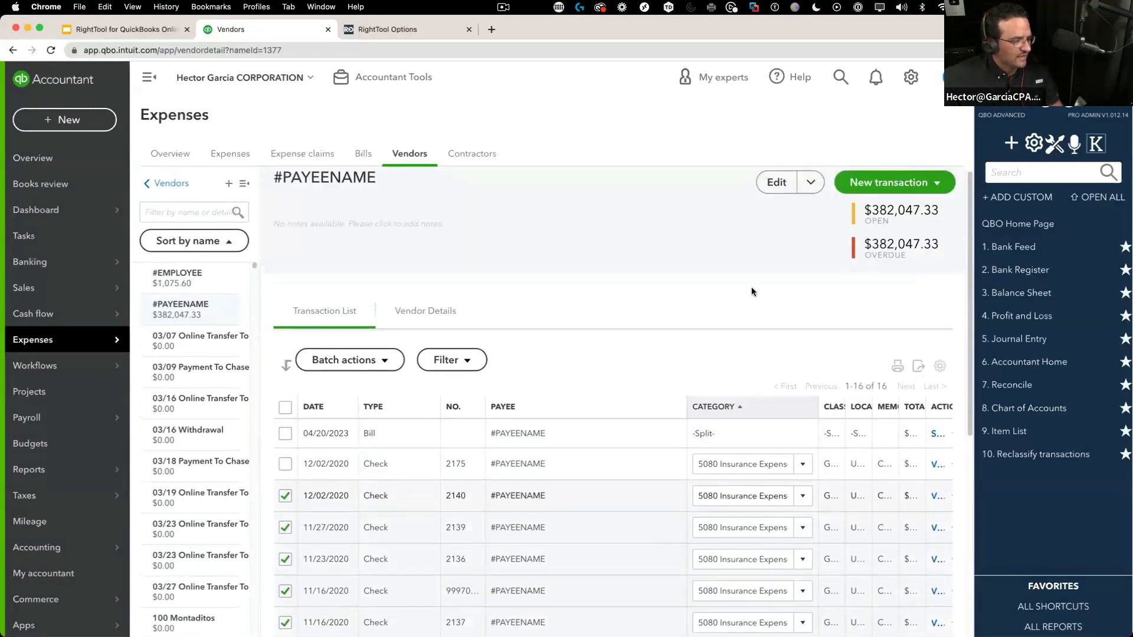
left_click(344, 360)
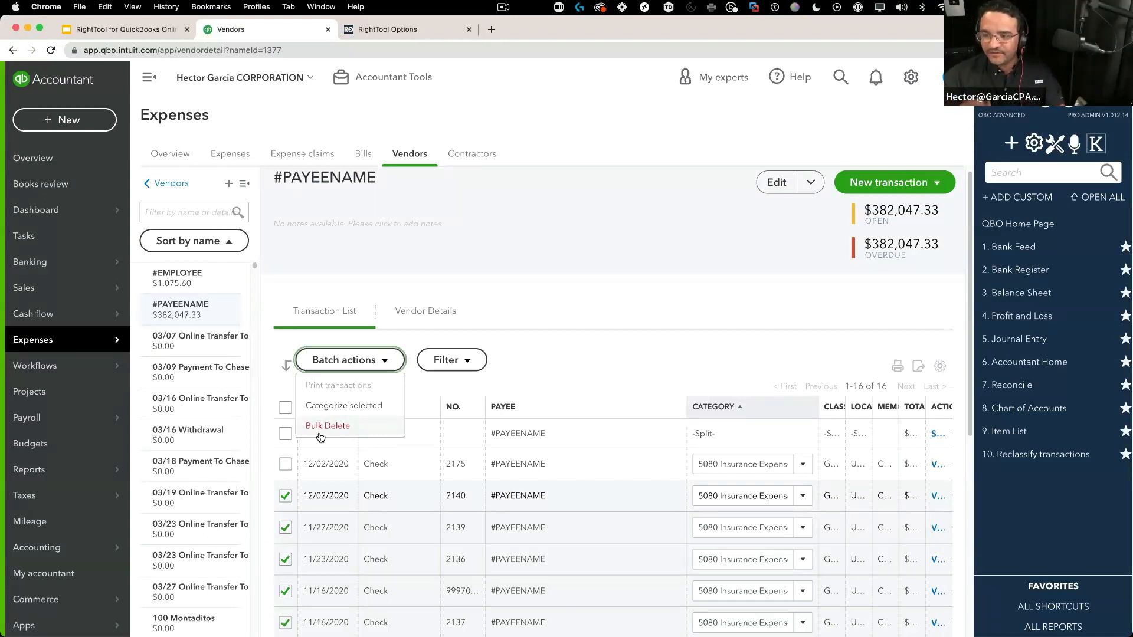
left_click(565, 349)
scroll(558, 354, "down", 5)
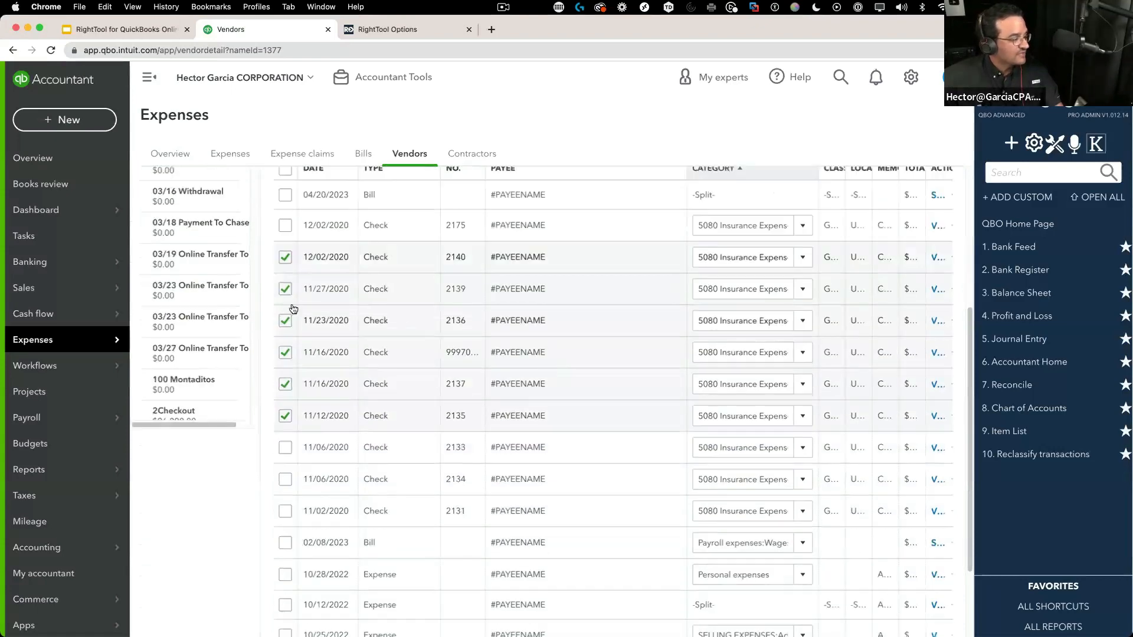
Bulk delete the selected checks from the #PAYEENAME vendor's transaction list and accept both confirmations.
scroll(392, 397, "up", 3)
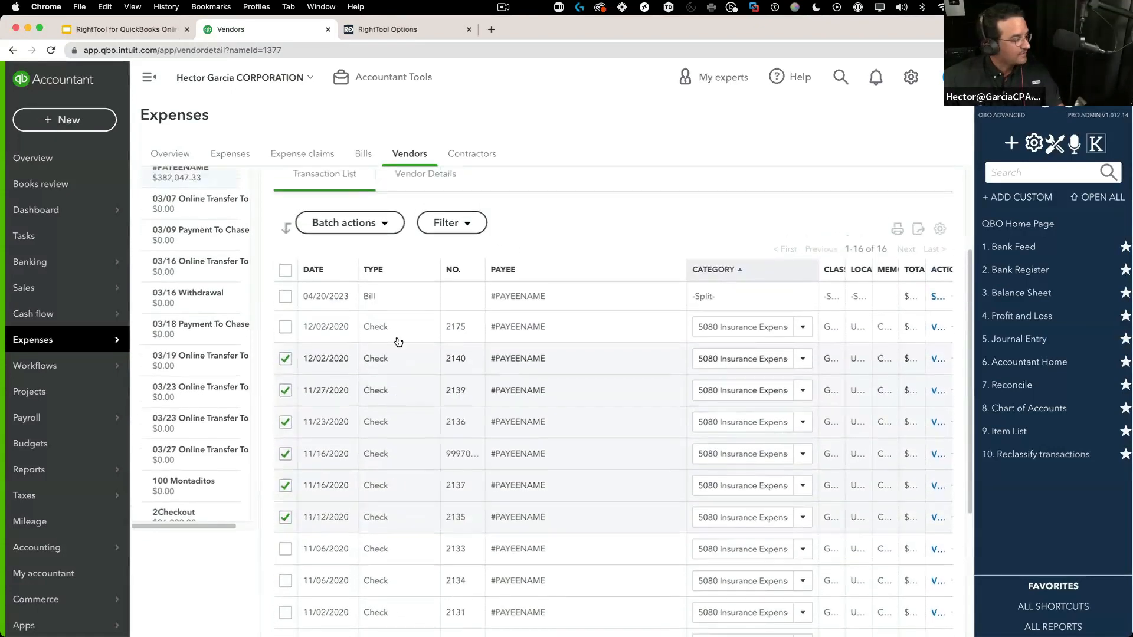
left_click(335, 223)
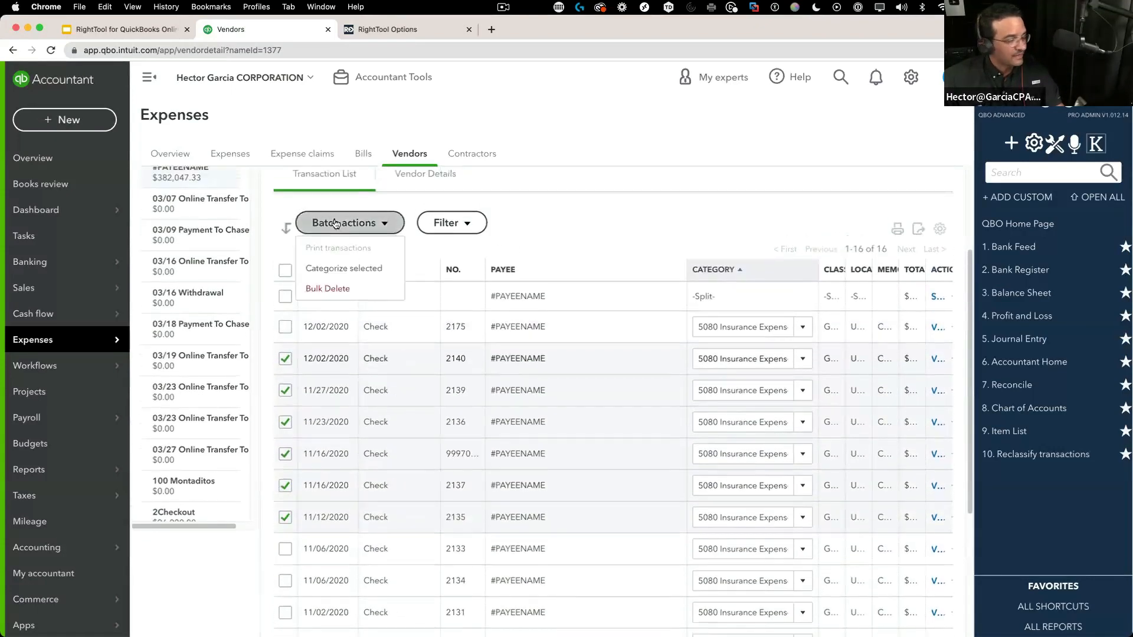
left_click(317, 290)
left_click(661, 170)
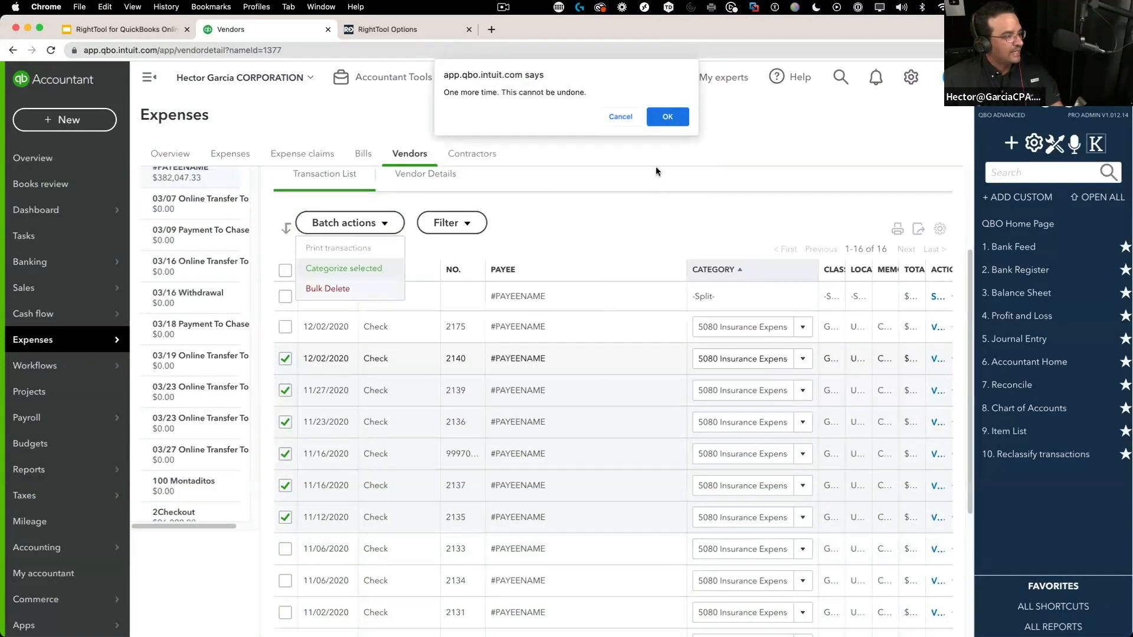
left_click(667, 118)
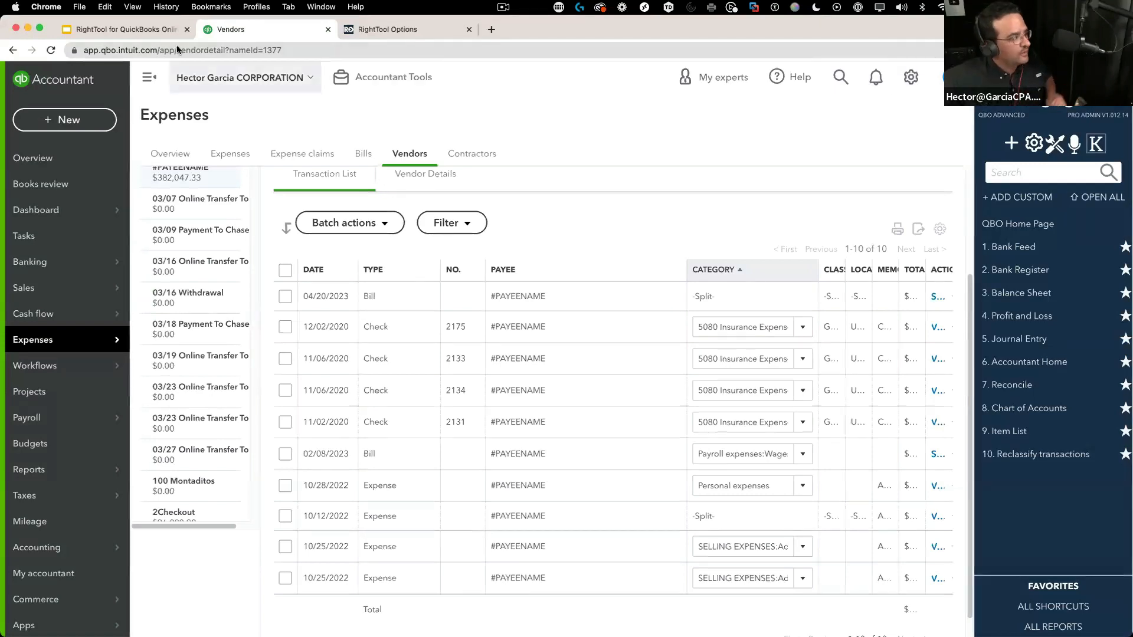
Switch to the Google Slides presentation and show the "Features in PRO" slide full screen, returning to the editing view.
left_click(122, 29)
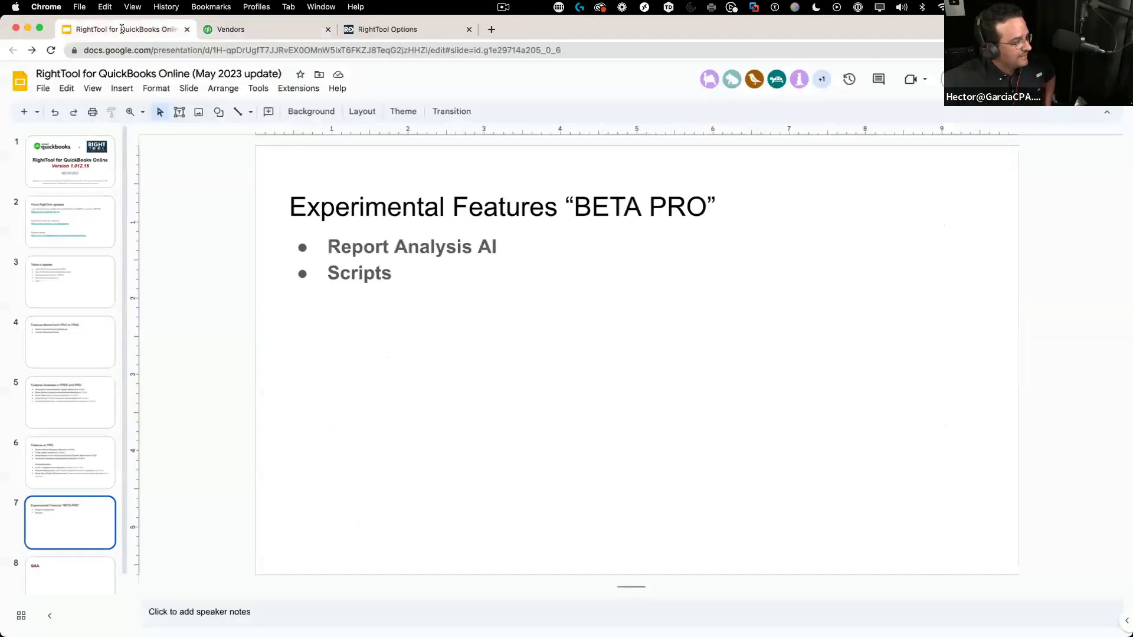
left_click(52, 472)
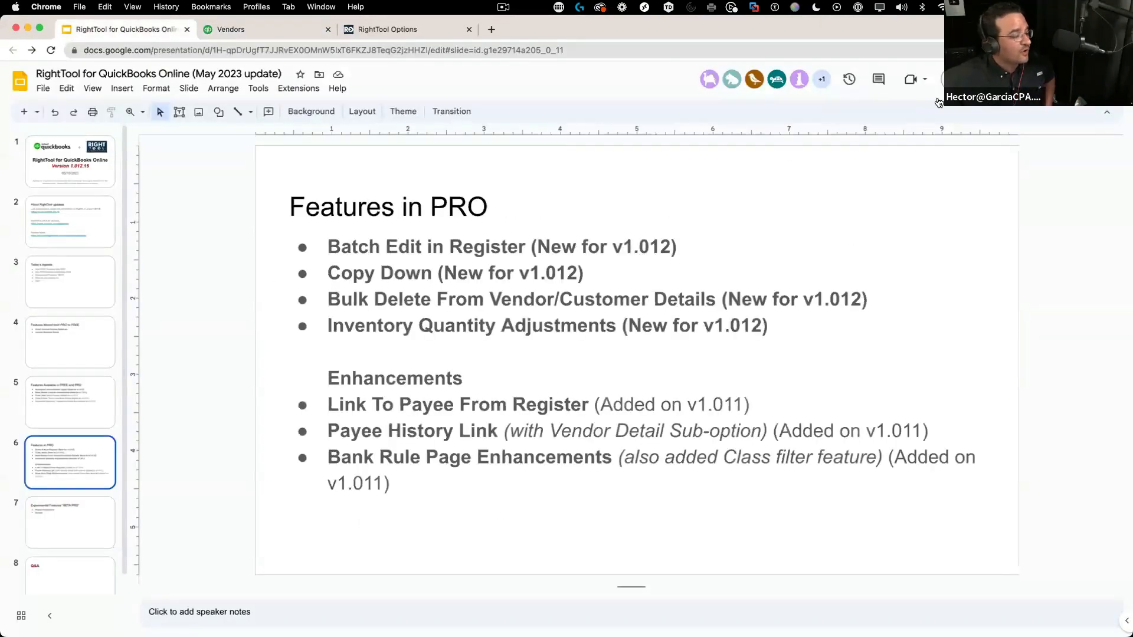
key("super+Return")
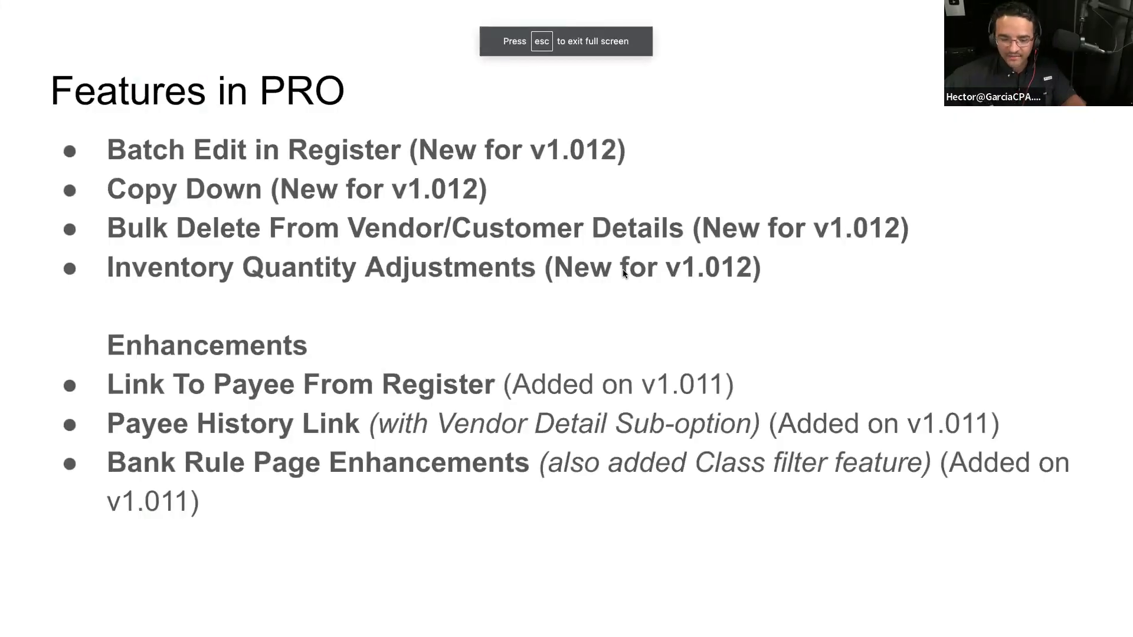
key("Escape")
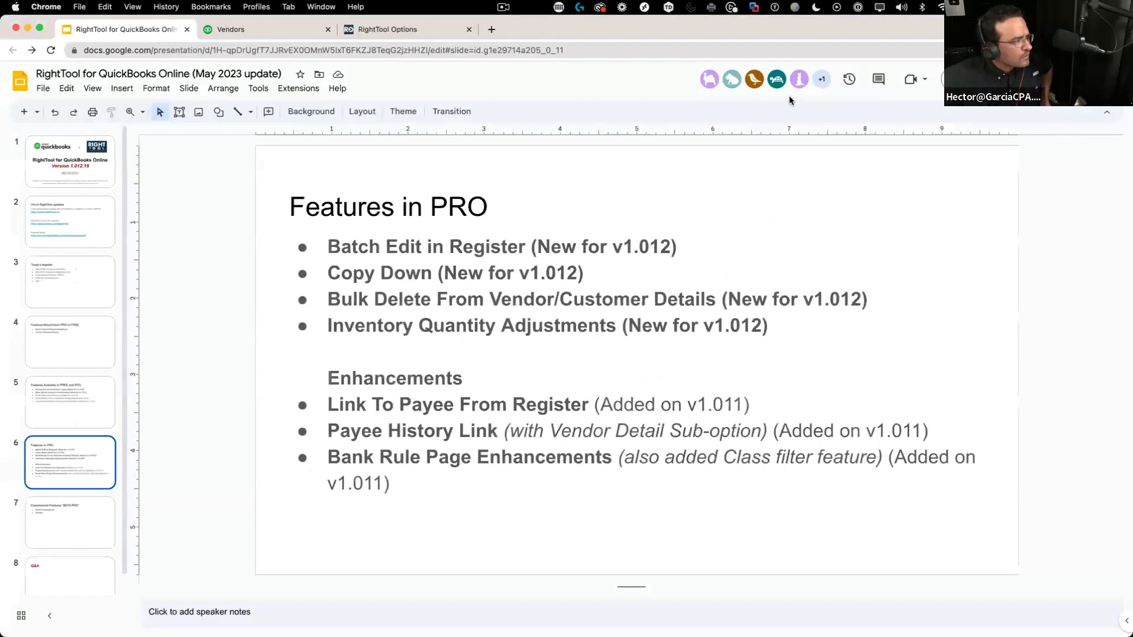
Return to QuickBooks Online and create a new inventory quantity adjustment.
left_click(231, 29)
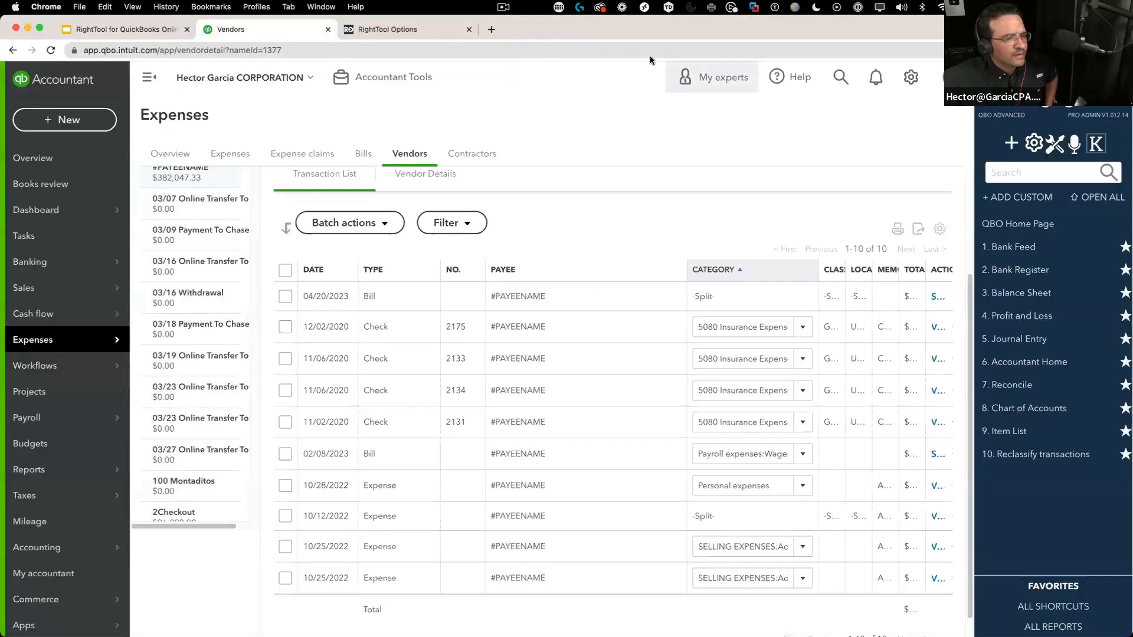
left_click(1013, 146)
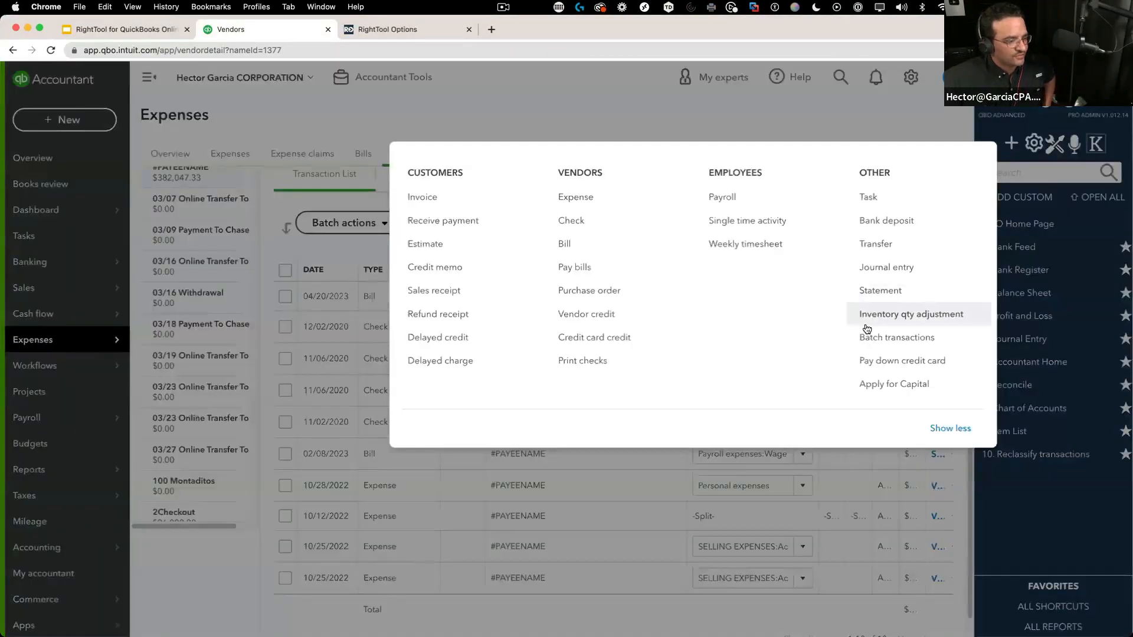
left_click(951, 318)
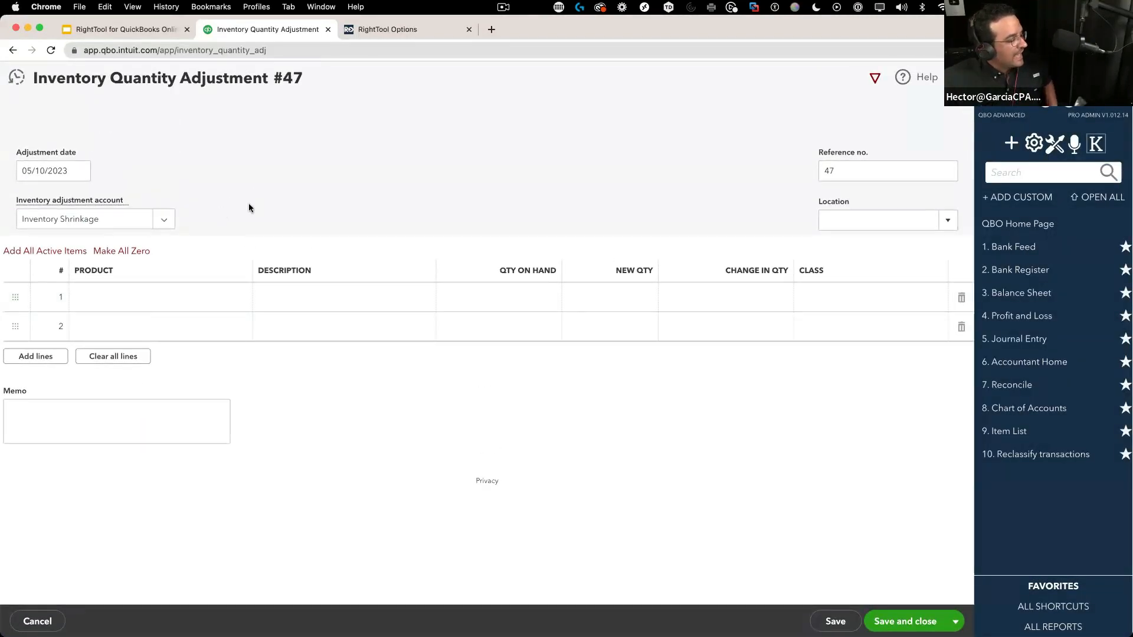
Add 00 Project:LOV5, 30 Other:Hass Avocado and 30 Other:LArge Avocado as individual adjustment lines, and clear the form.
left_click(247, 303)
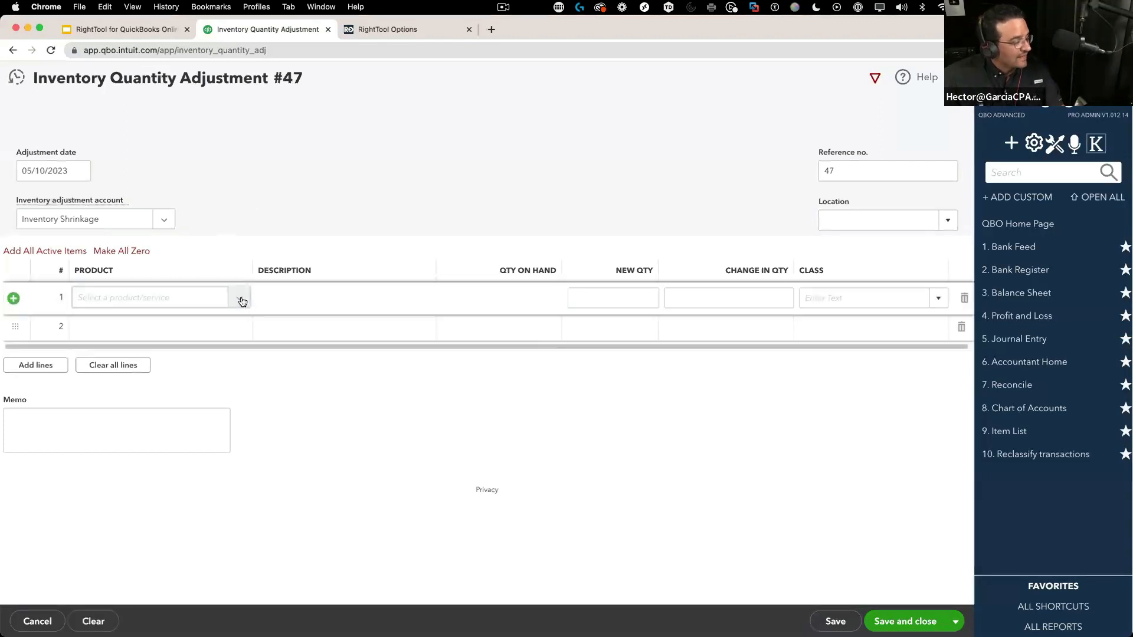
left_click(242, 299)
left_click(242, 302)
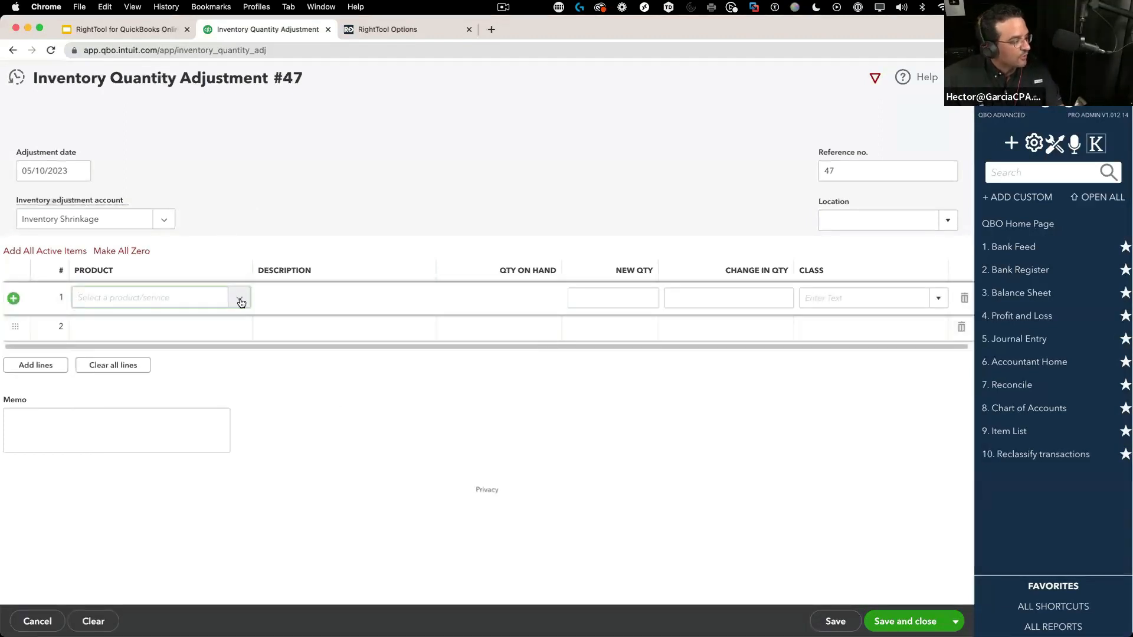
left_click(241, 300)
left_click(184, 323)
left_click(183, 322)
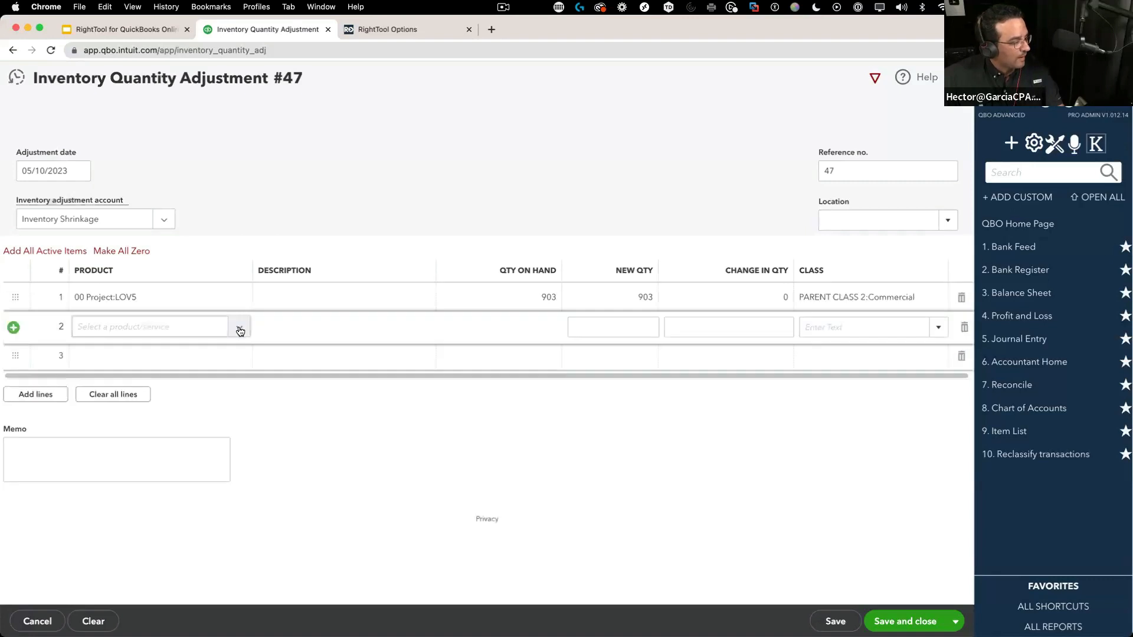
left_click(213, 372)
left_click(238, 361)
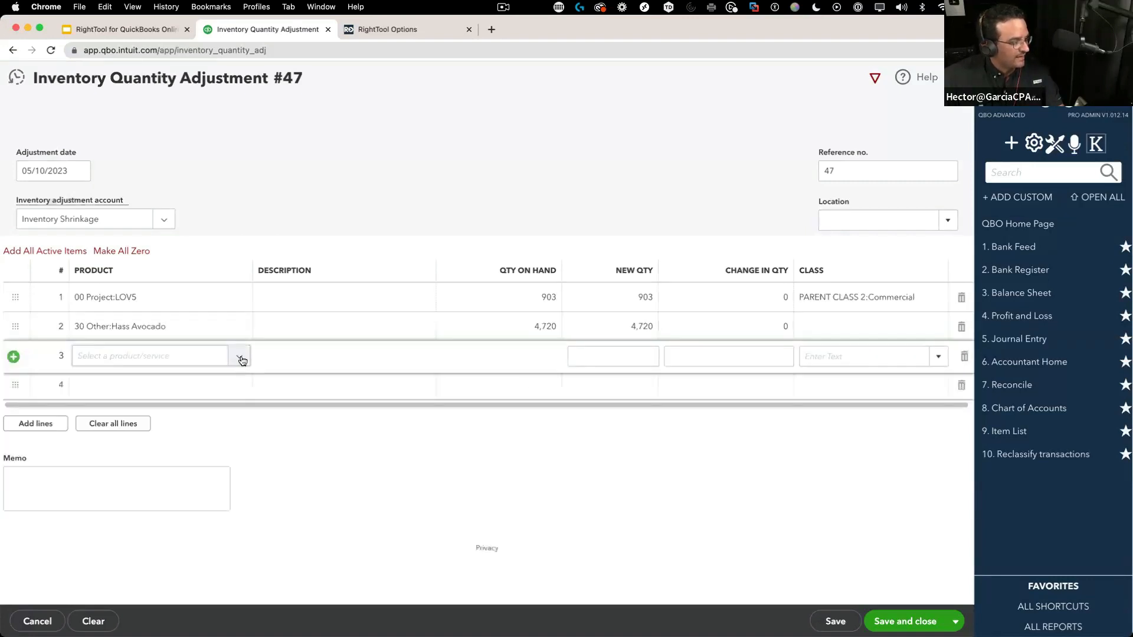
left_click(240, 360)
left_click(203, 437)
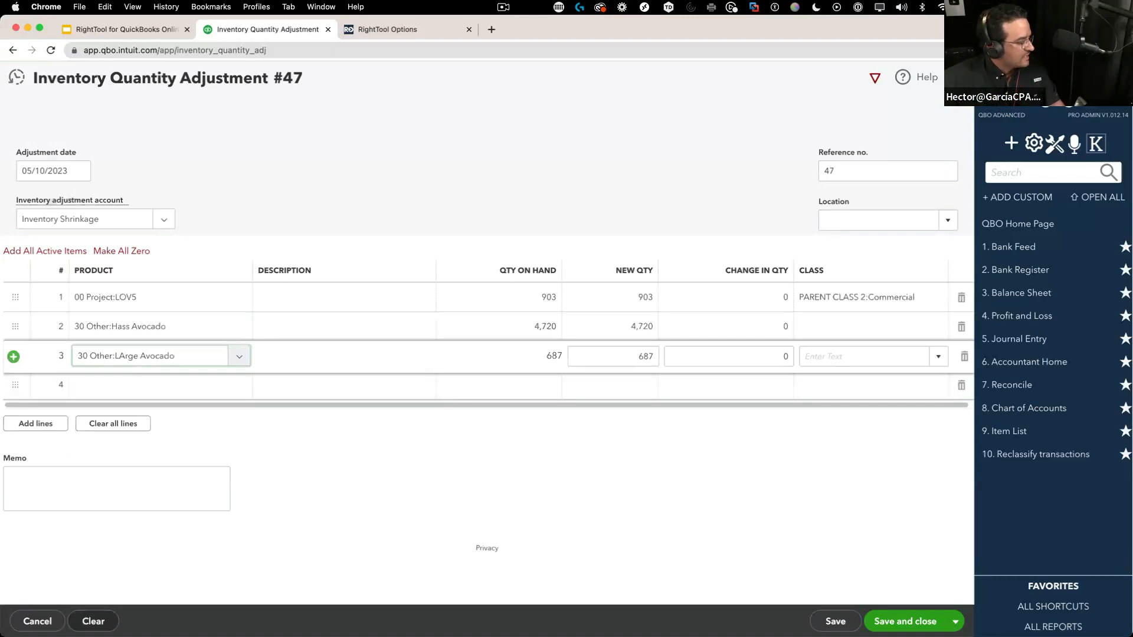
left_click(93, 621)
left_click(617, 367)
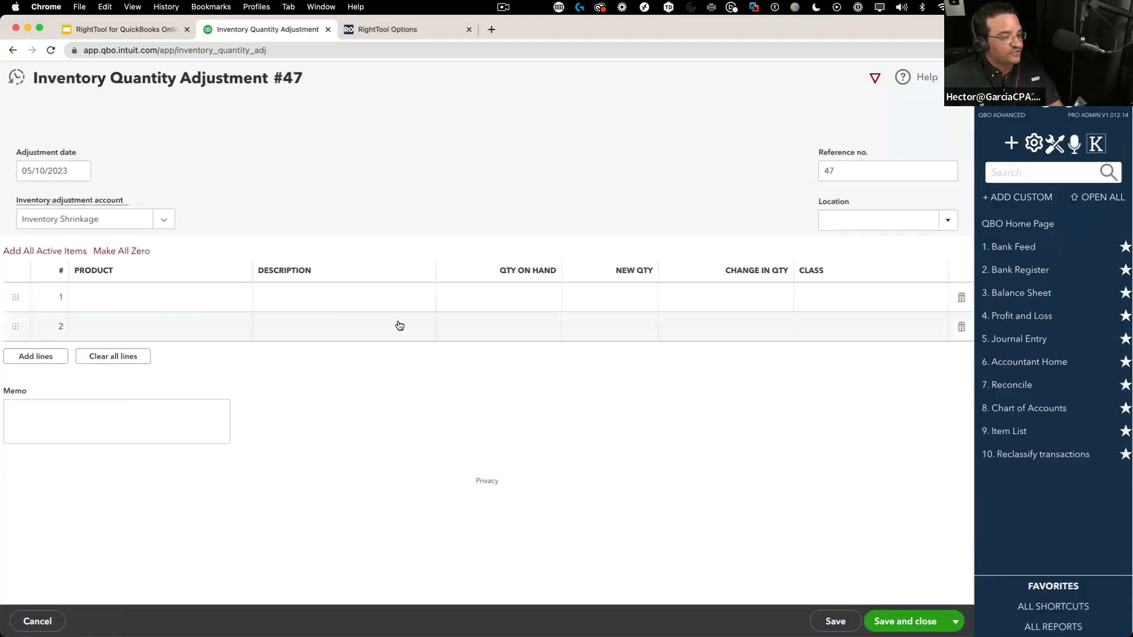
Fill the adjustment with all active inventory items and review the added lines.
left_click(8, 255)
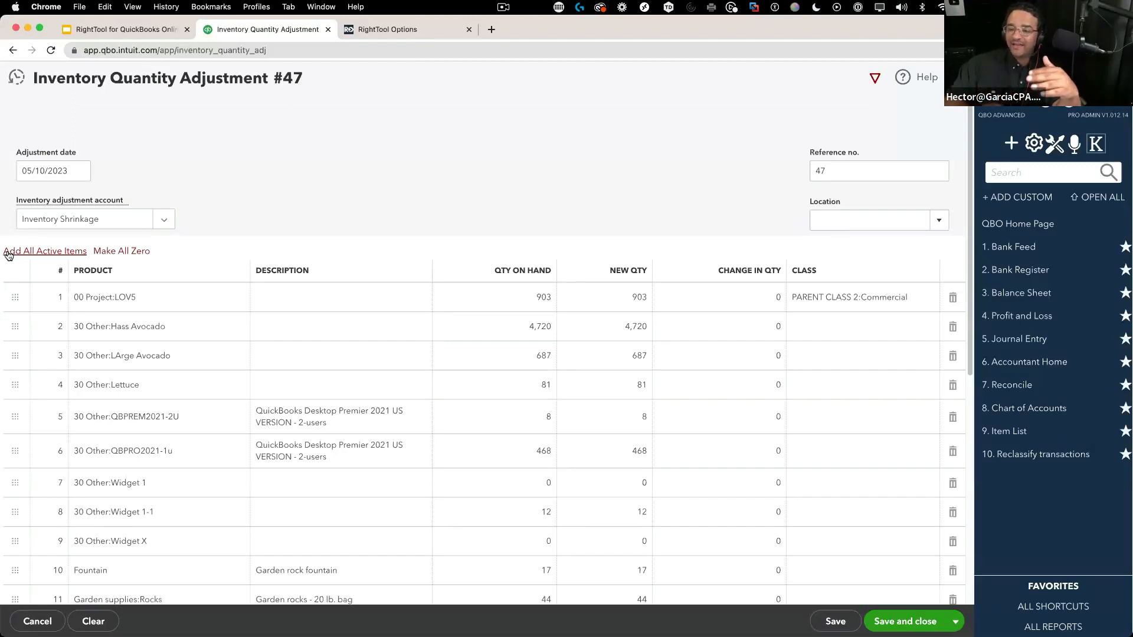
scroll(425, 351, "down", 3)
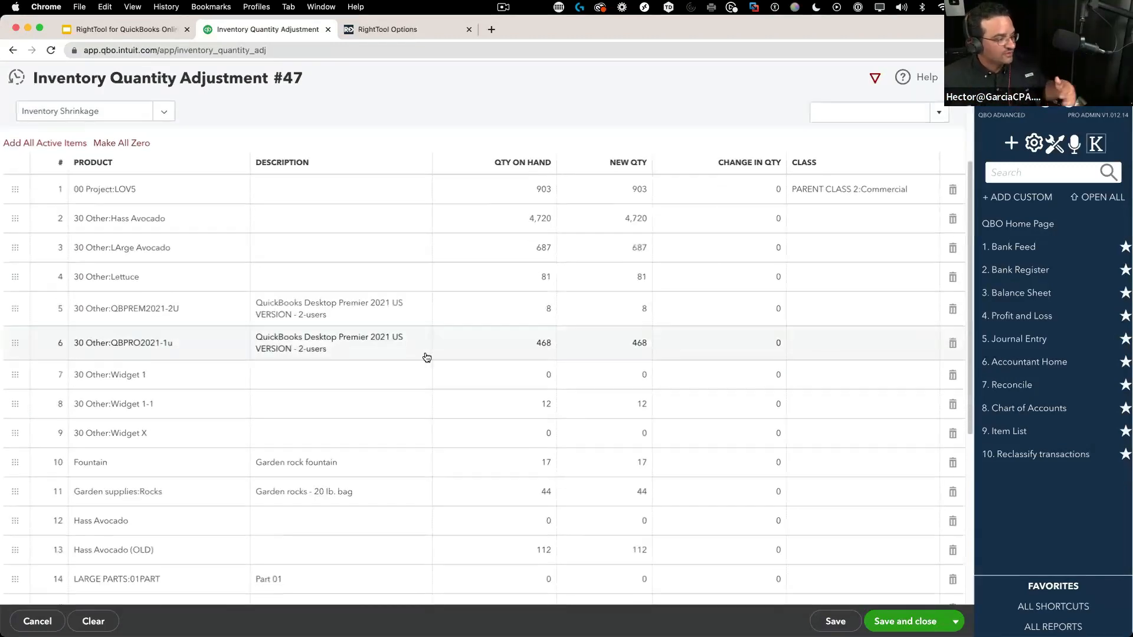
scroll(424, 378, "down", 2)
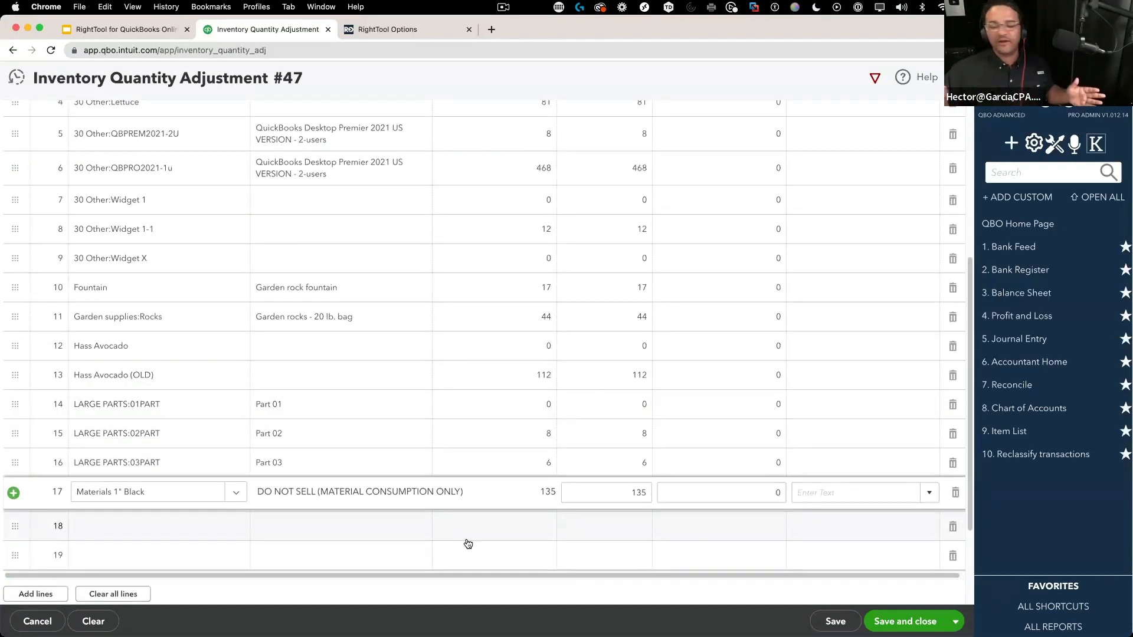
scroll(579, 459, "up", 10)
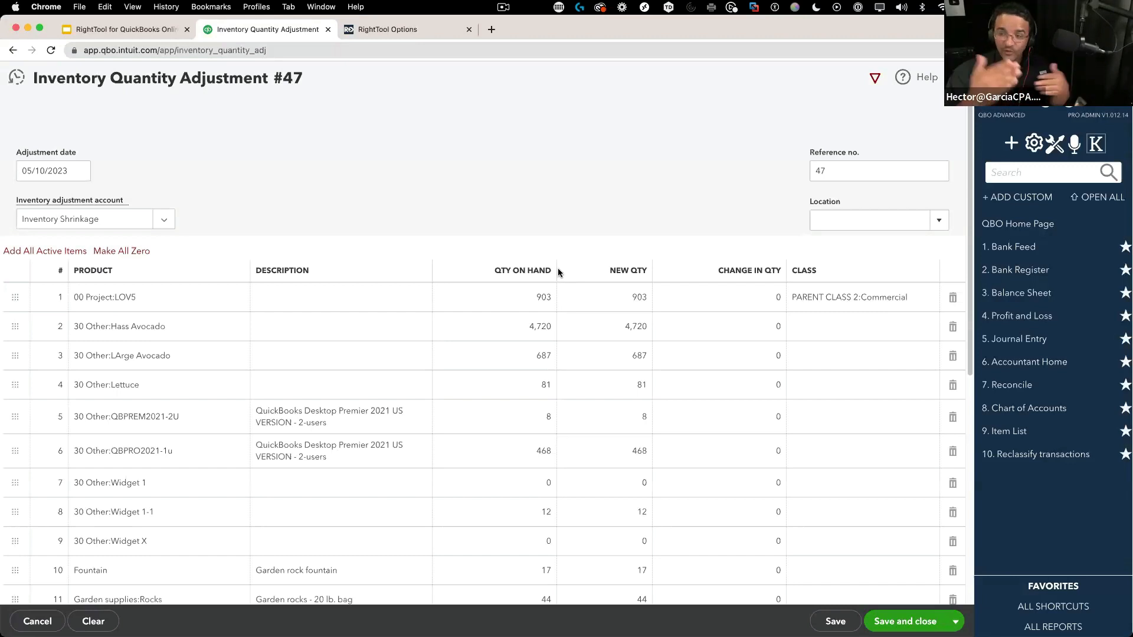
Set the new quantity of every item line to zero at once and save and close the adjustment.
left_click(635, 301)
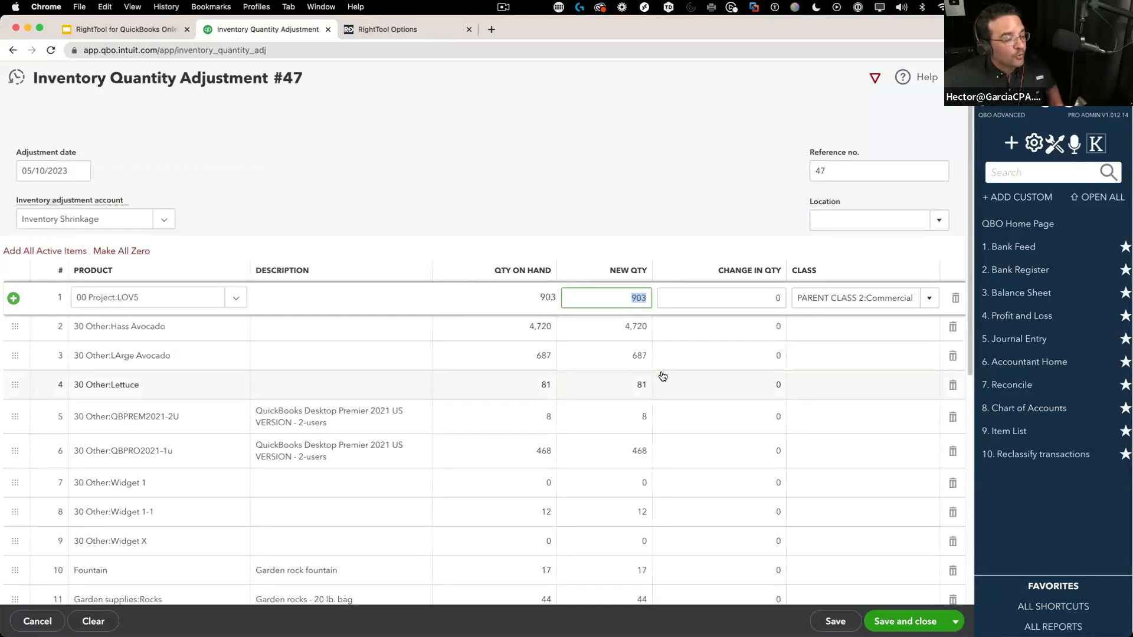
scroll(657, 375, "down", 3)
scroll(657, 375, "down", 4)
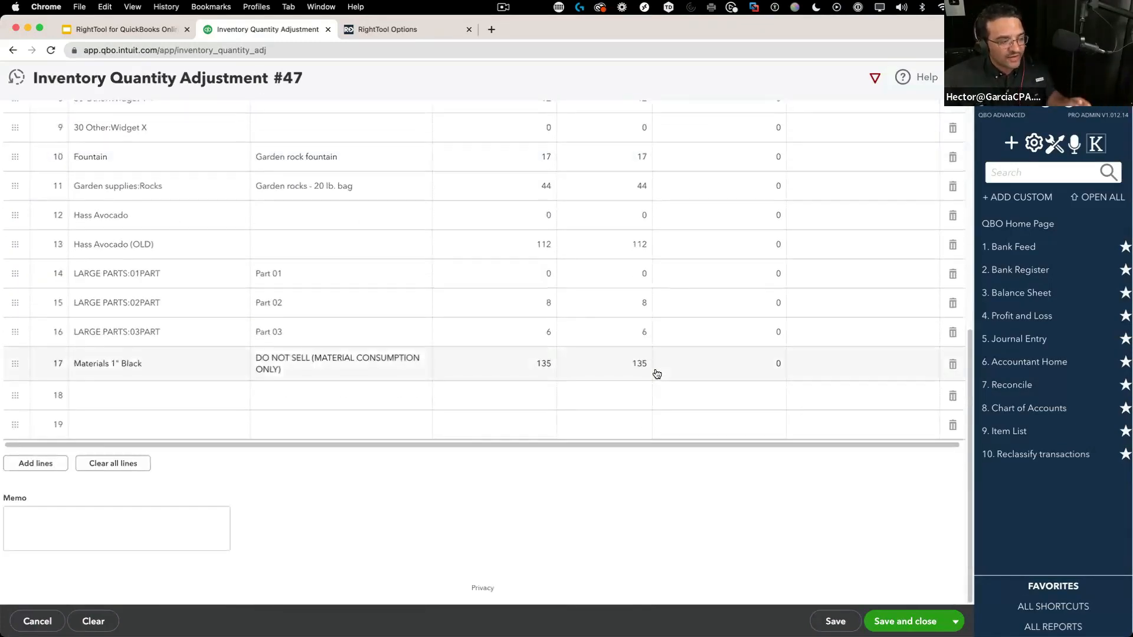
scroll(657, 375, "up", 7)
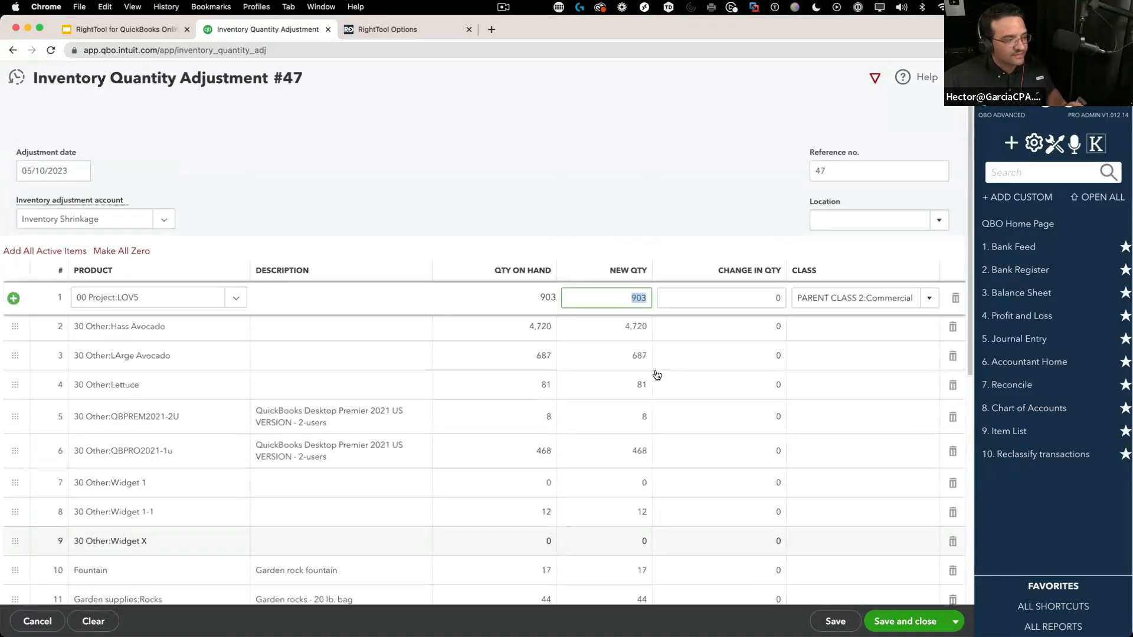
left_click(121, 252)
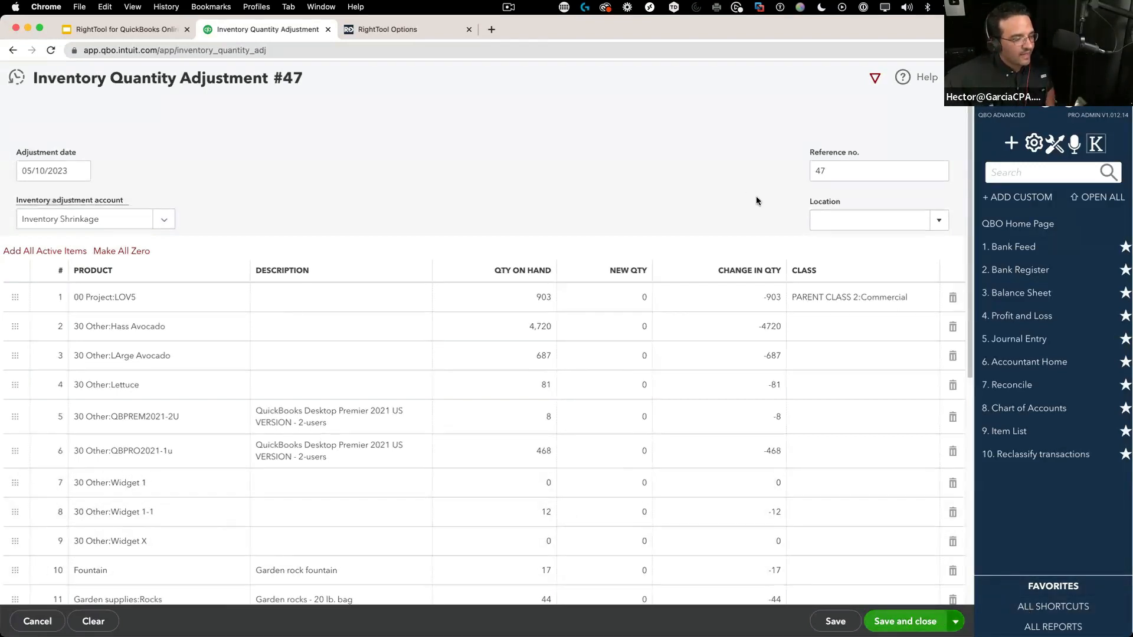
left_click(901, 617)
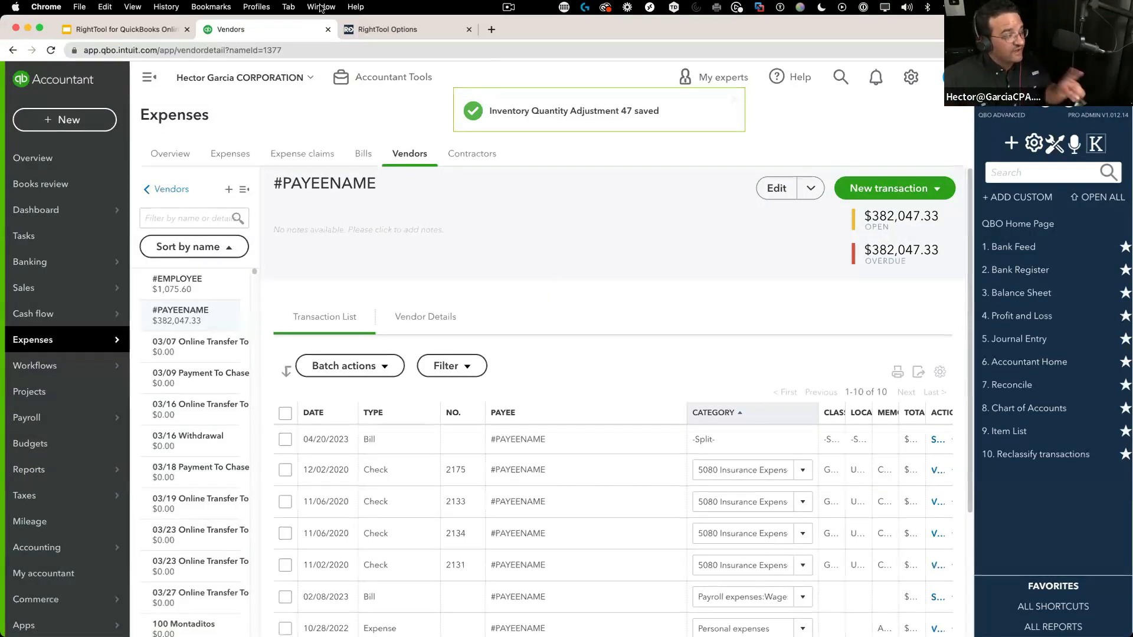
Show the Batch PRO settings in RightTool Options and highlight the Enhancements bullets on the "Features in PRO" slide in Google Slides.
left_click(425, 29)
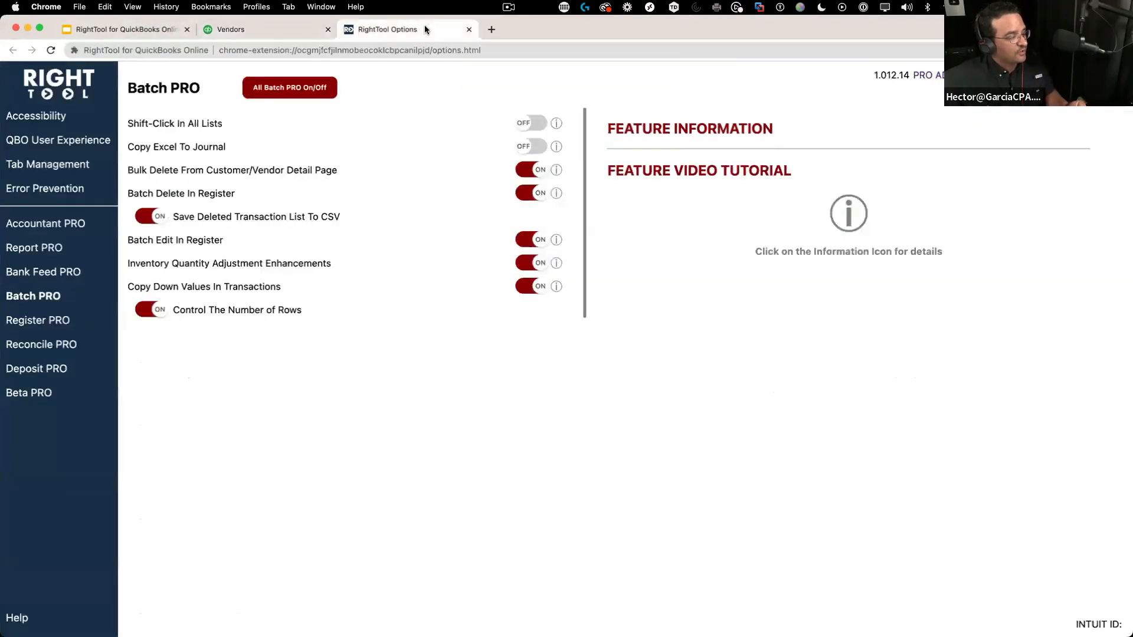
left_click(99, 31)
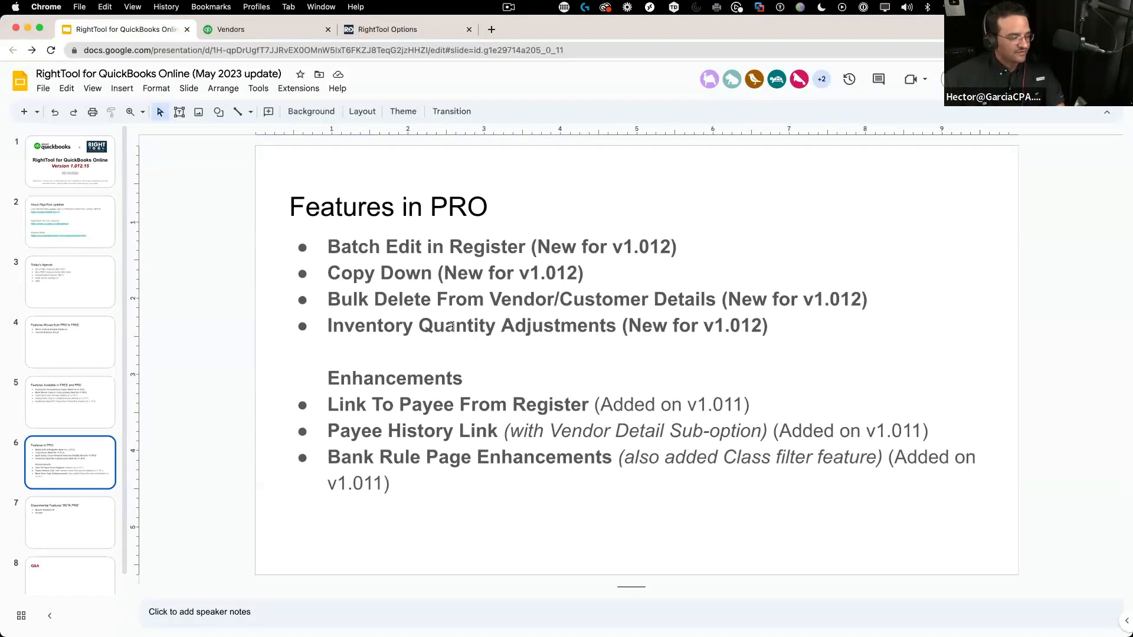
left_click_drag(390, 483, 313, 404)
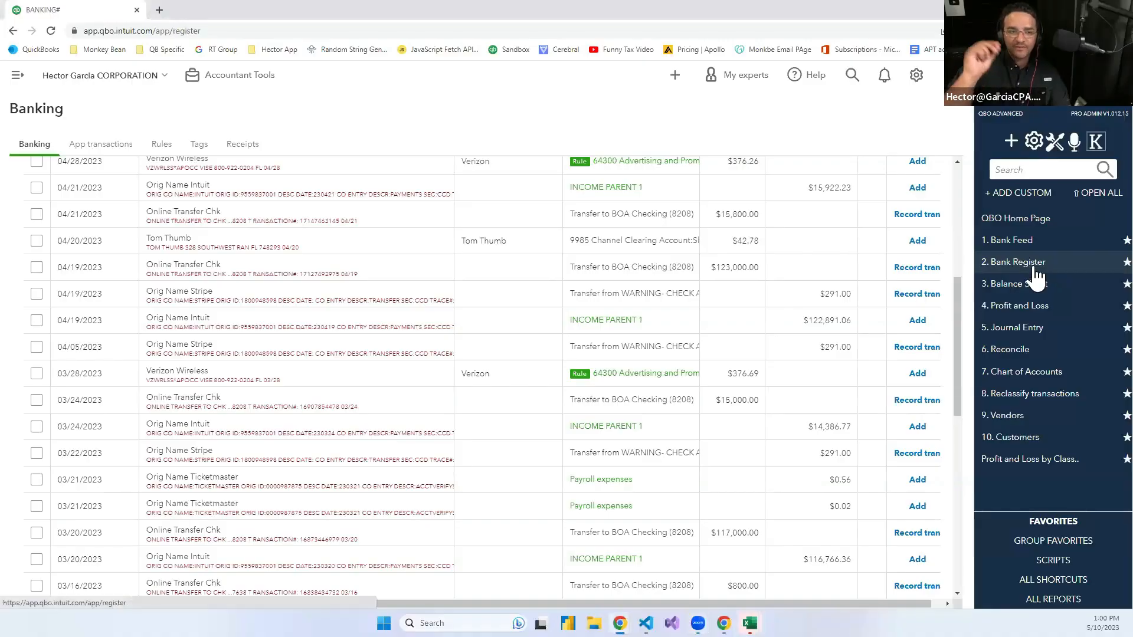
Open the bank register and expand the 05/08/2023 ADP expense to show its Payee History link.
left_click(1036, 270)
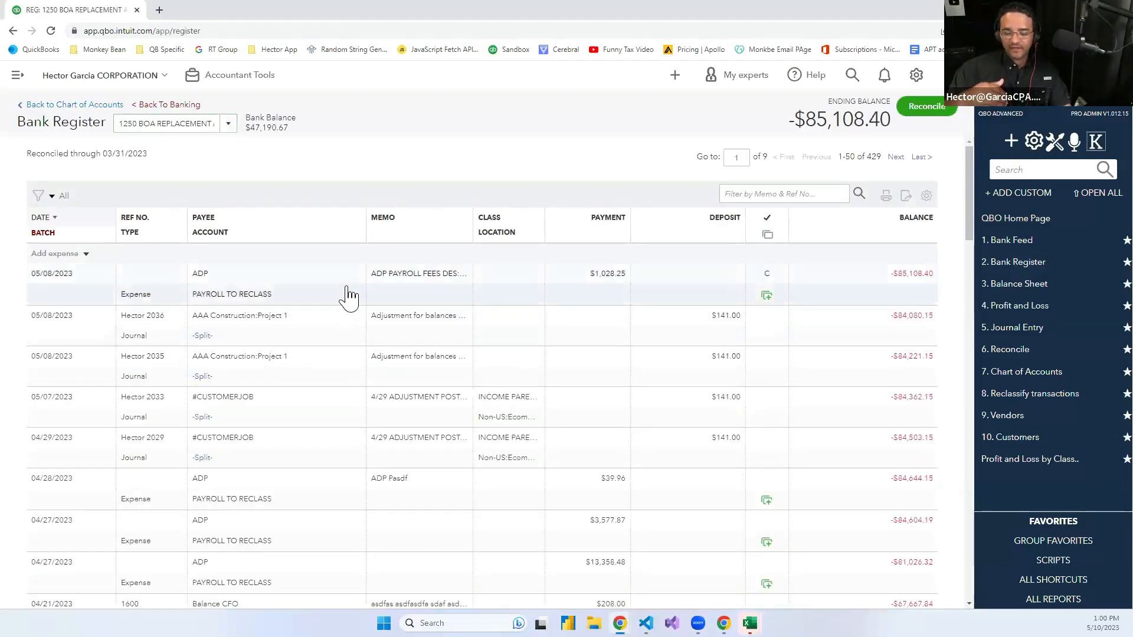
left_click(321, 283)
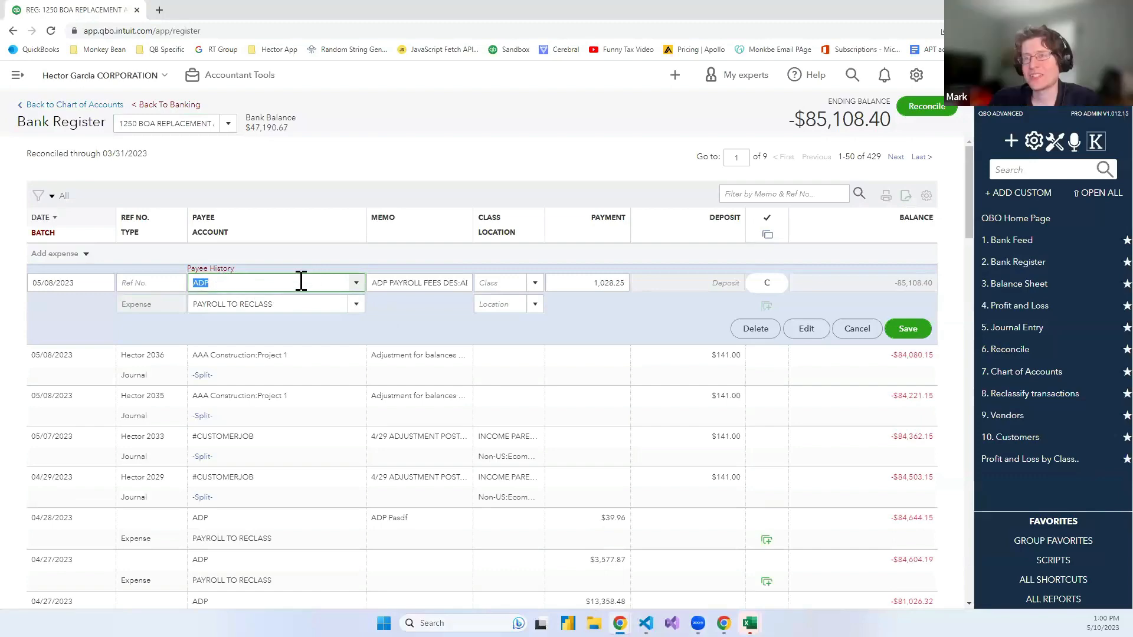
scroll(465, 404, "down", 4)
scroll(407, 434, "up", 2)
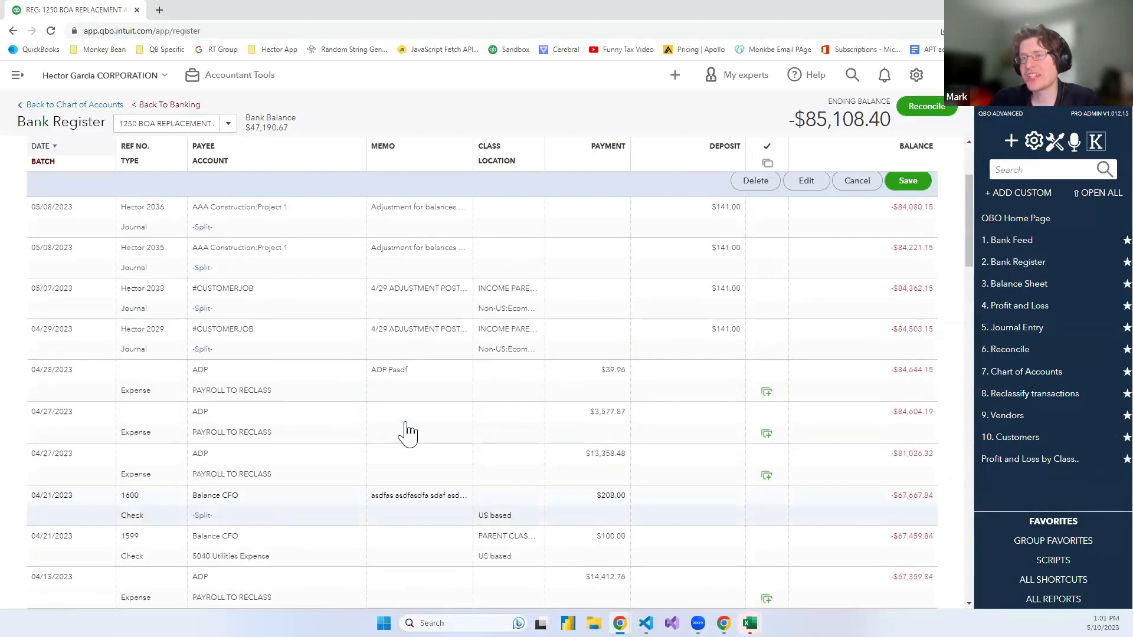
scroll(407, 434, "up", 3)
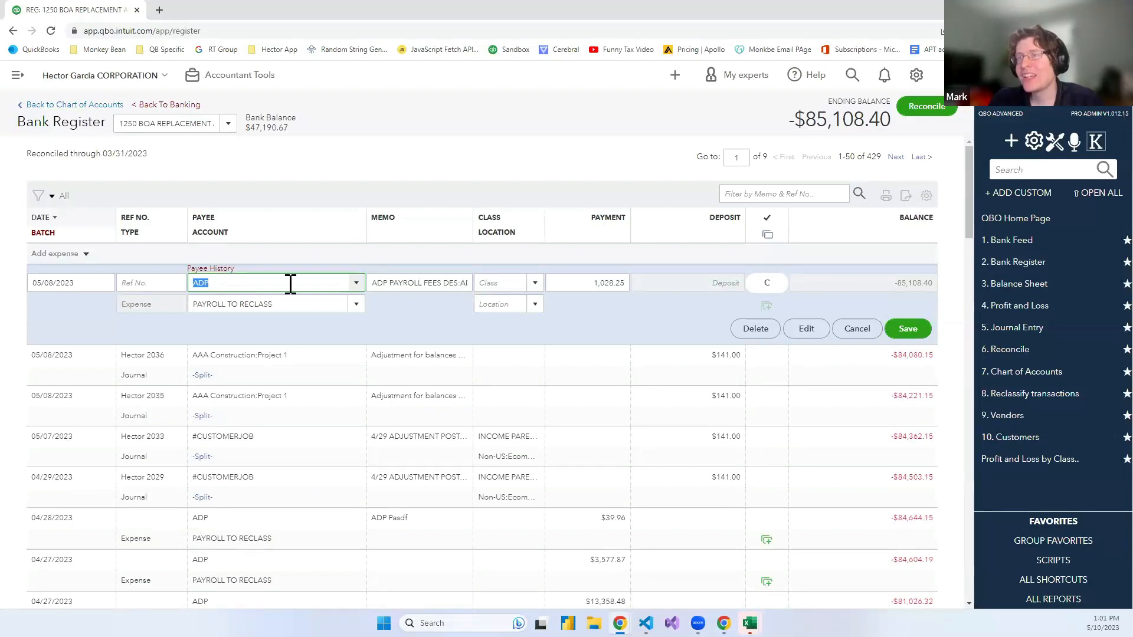
Check the payee choices on the 05/08/2023 expense and open ADP's payee history.
left_click(406, 335)
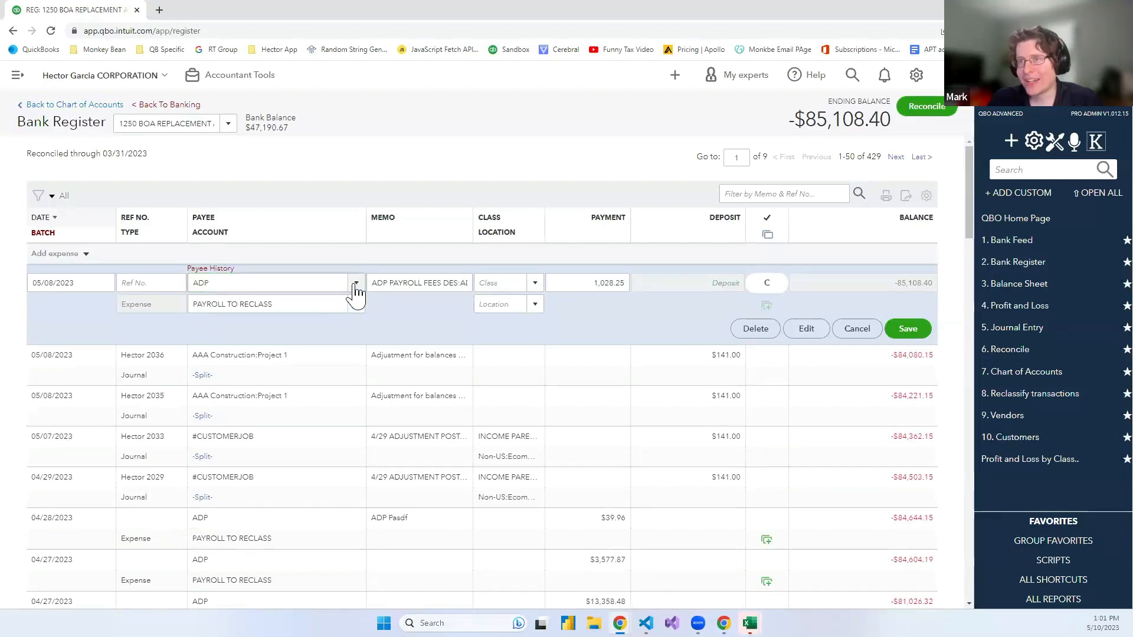
left_click(356, 283)
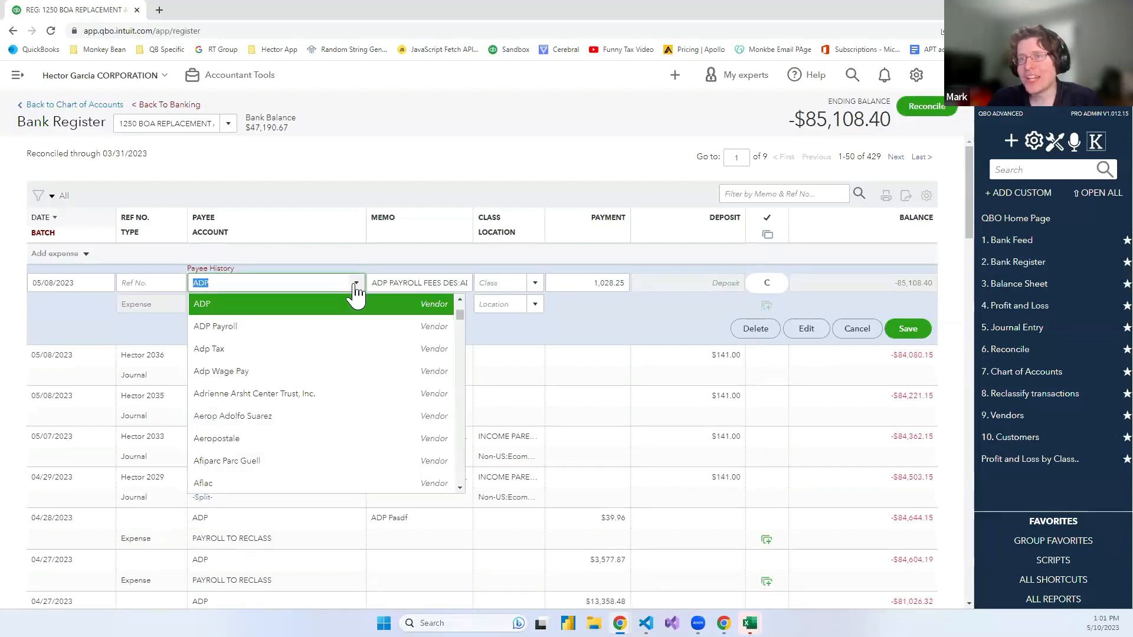
left_click(519, 348)
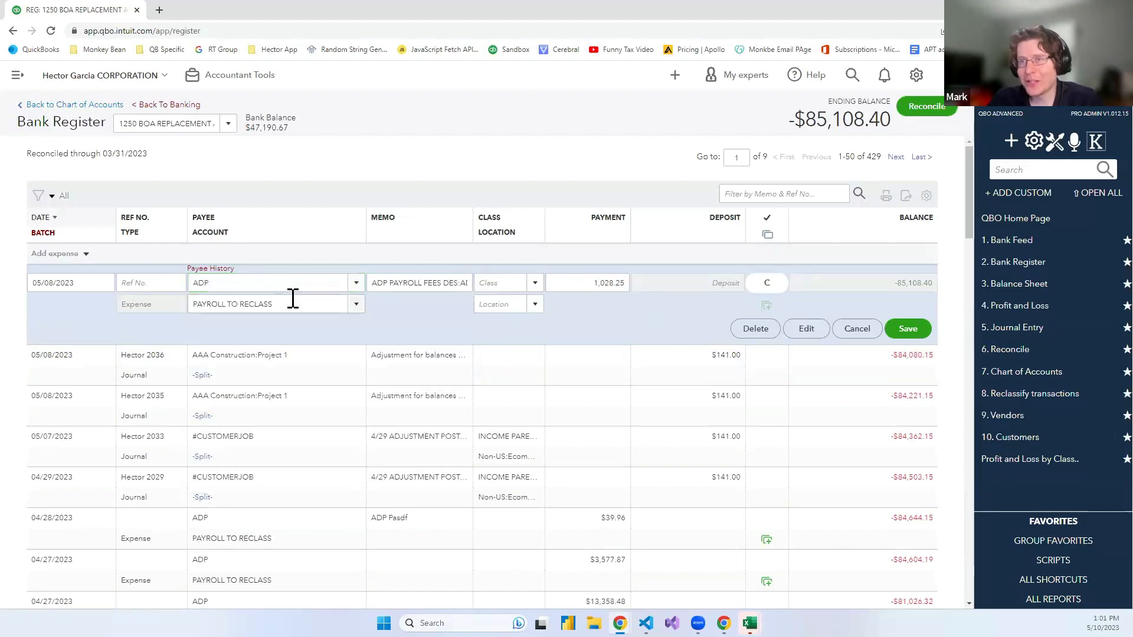
left_click(210, 270)
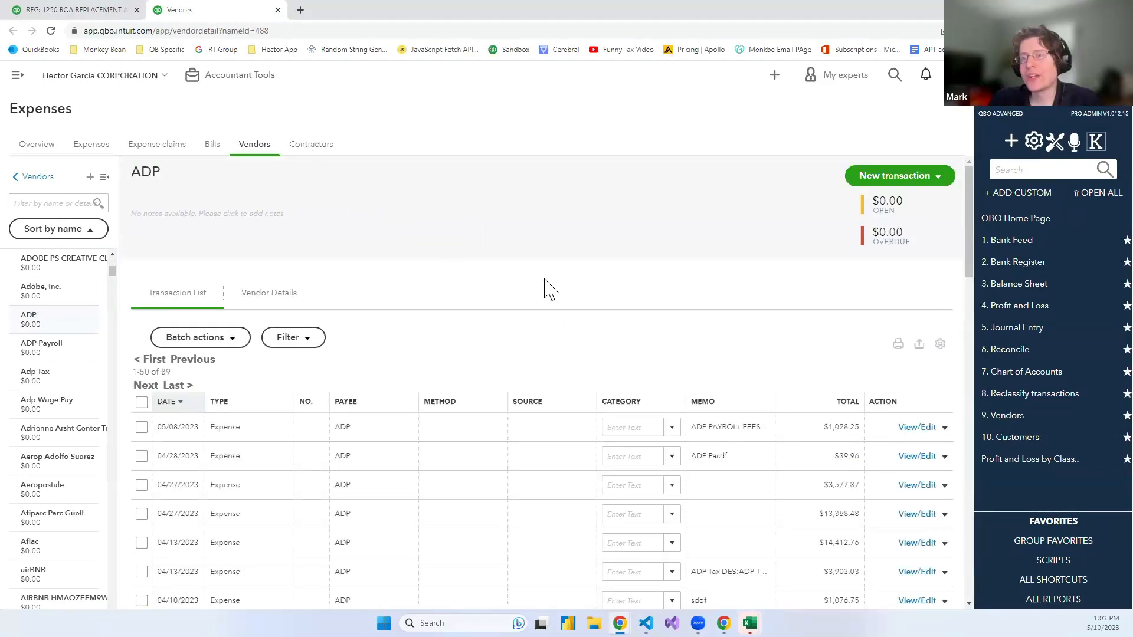
Review ADP's vendor transaction list and the batch actions available for it.
scroll(551, 307, "down", 3)
scroll(512, 356, "up", 3)
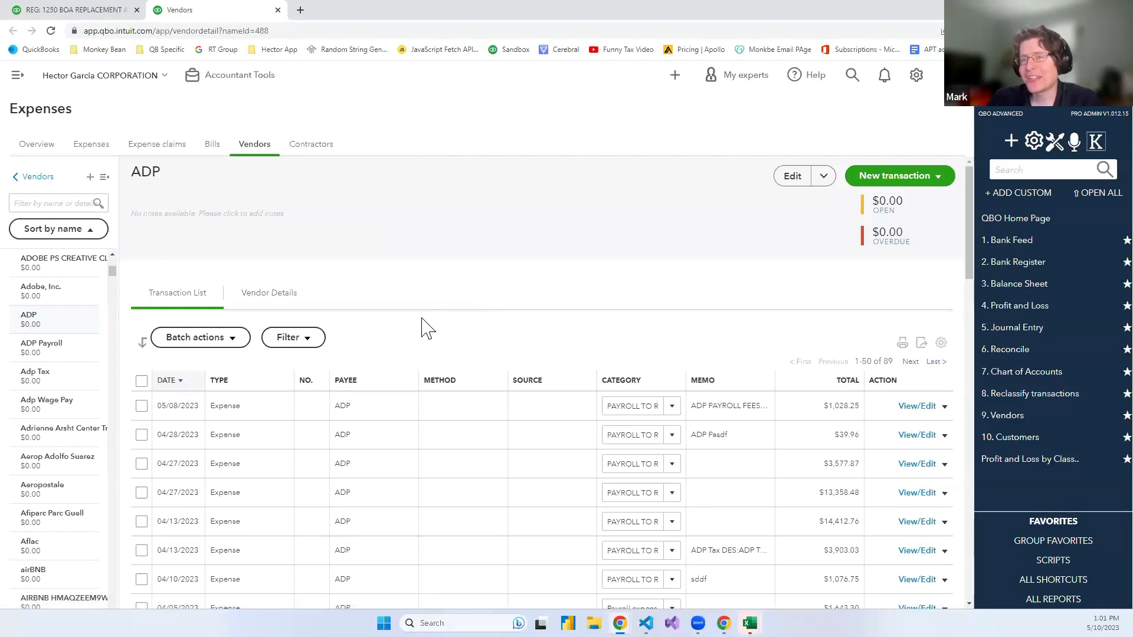
left_click(195, 342)
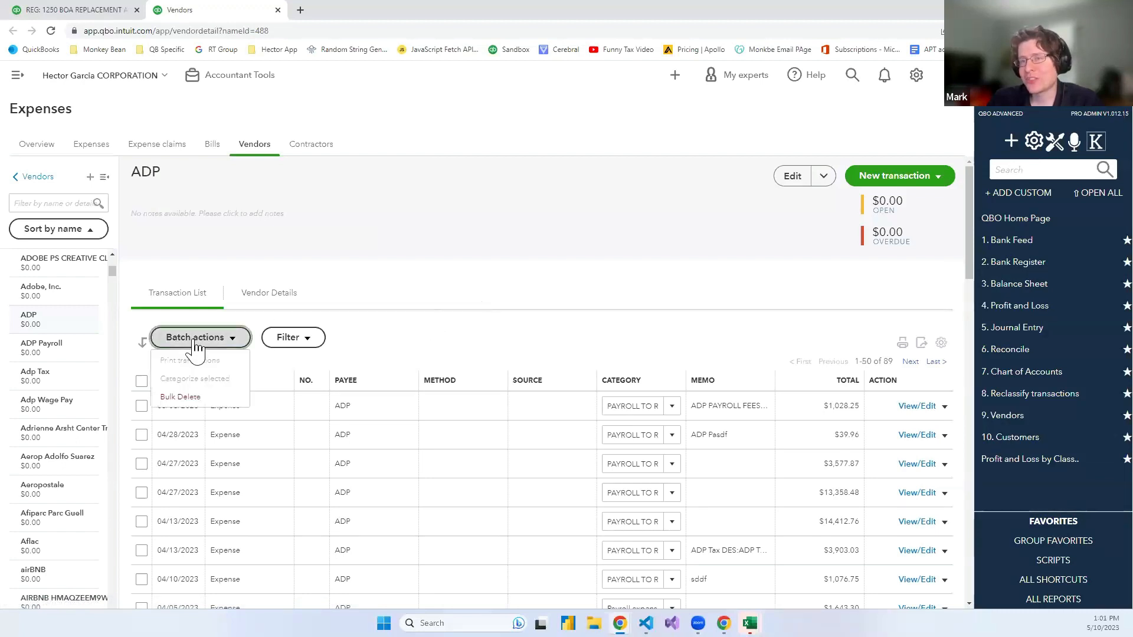
left_click(380, 342)
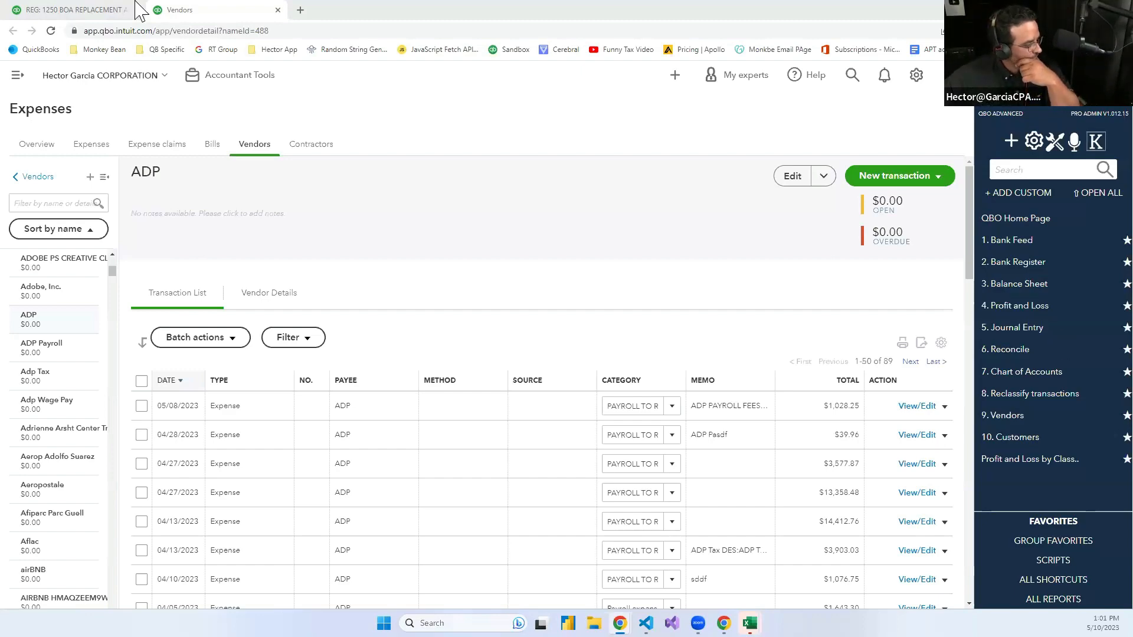
Return to the bank register, browse its entries and open the payee history of the 04/29/2023 #CUSTOMERJOB journal entry.
left_click(83, 10)
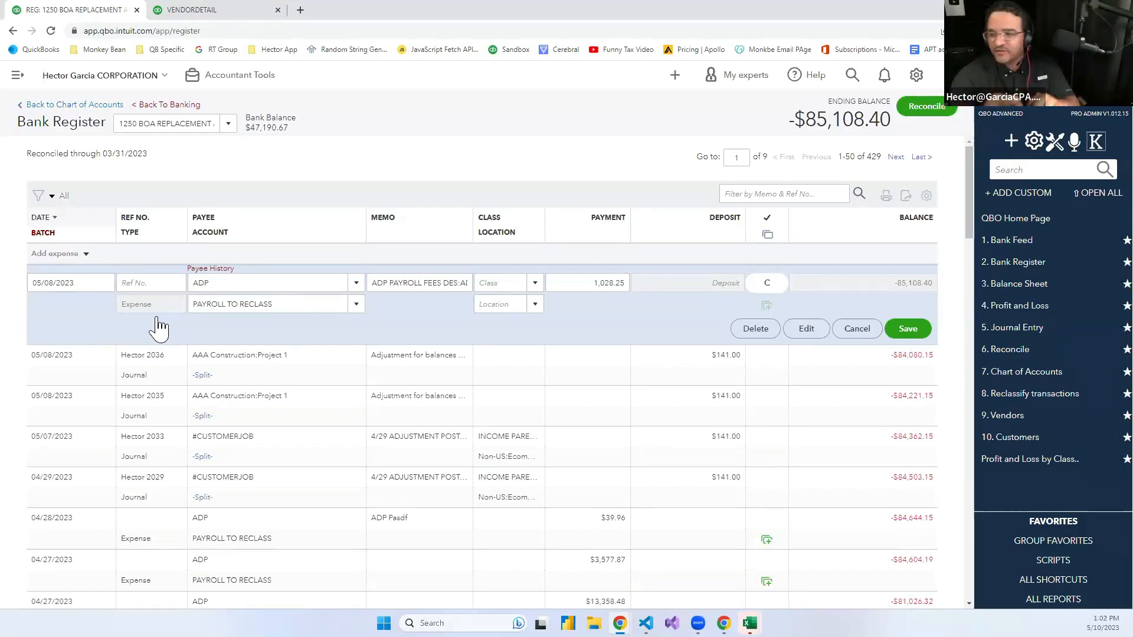
scroll(424, 416, "down", 1)
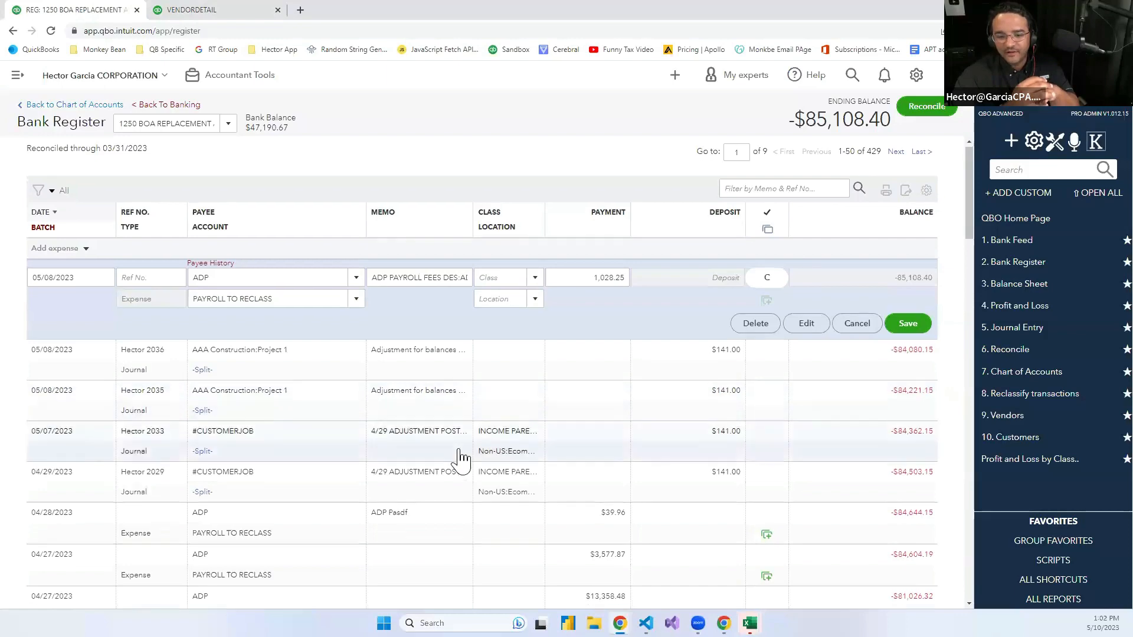
scroll(414, 418, "down", 2)
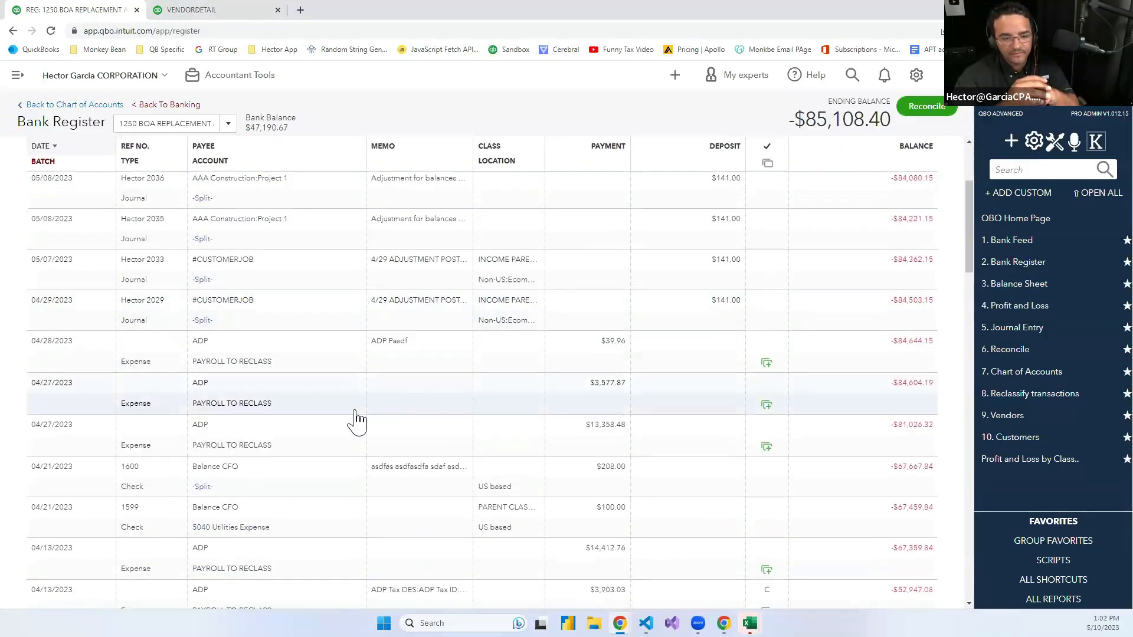
scroll(354, 378, "down", 3)
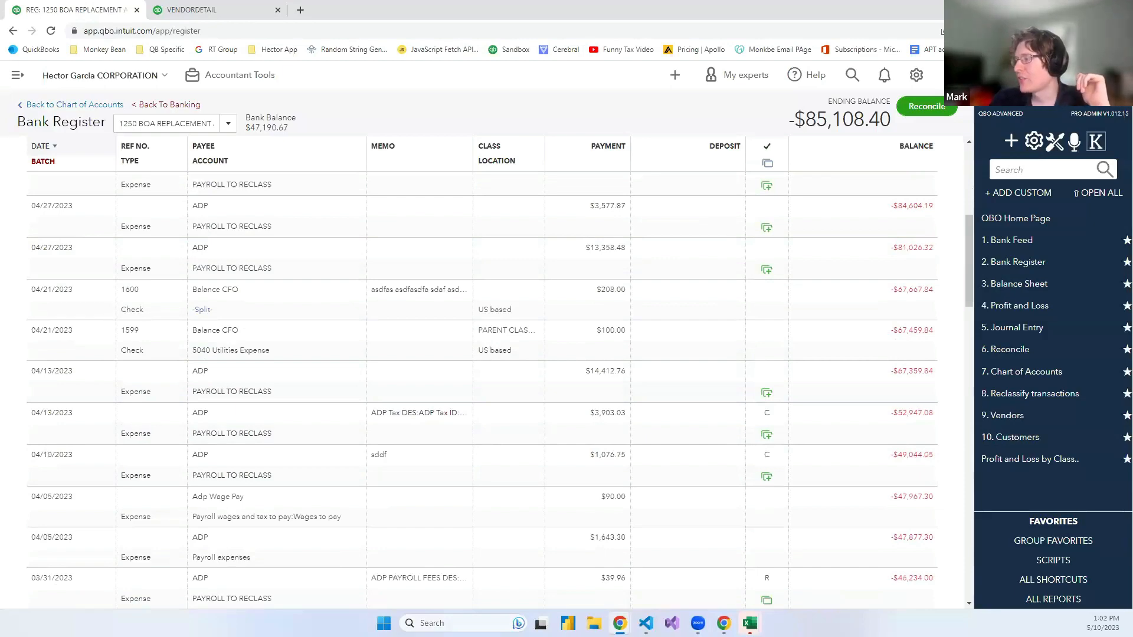
scroll(423, 434, "down", 10)
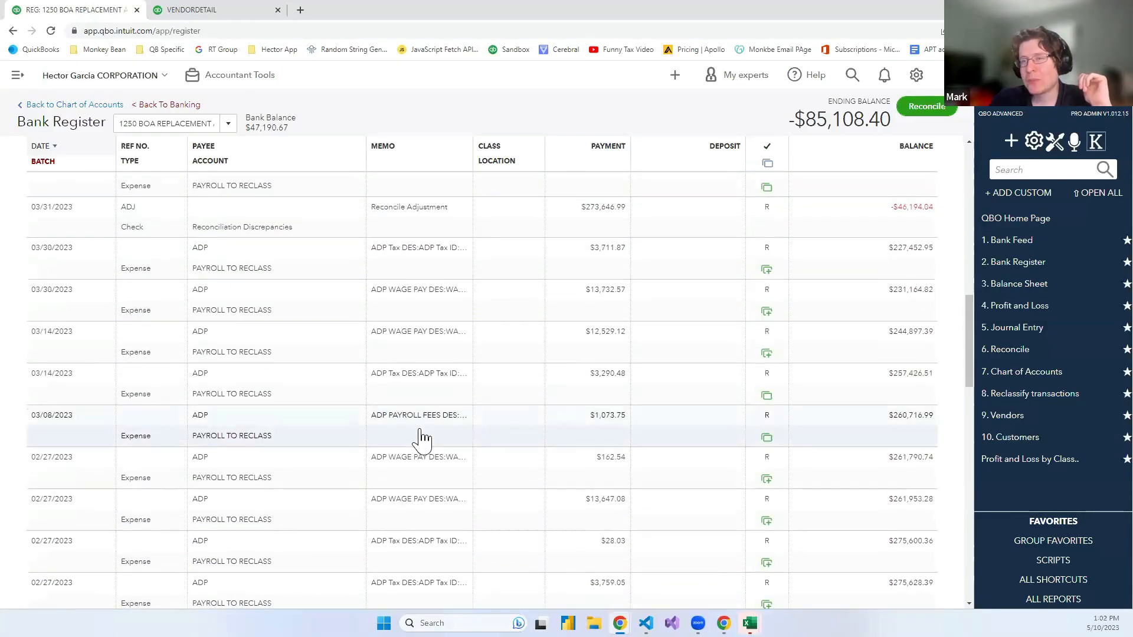
scroll(417, 448, "down", 12)
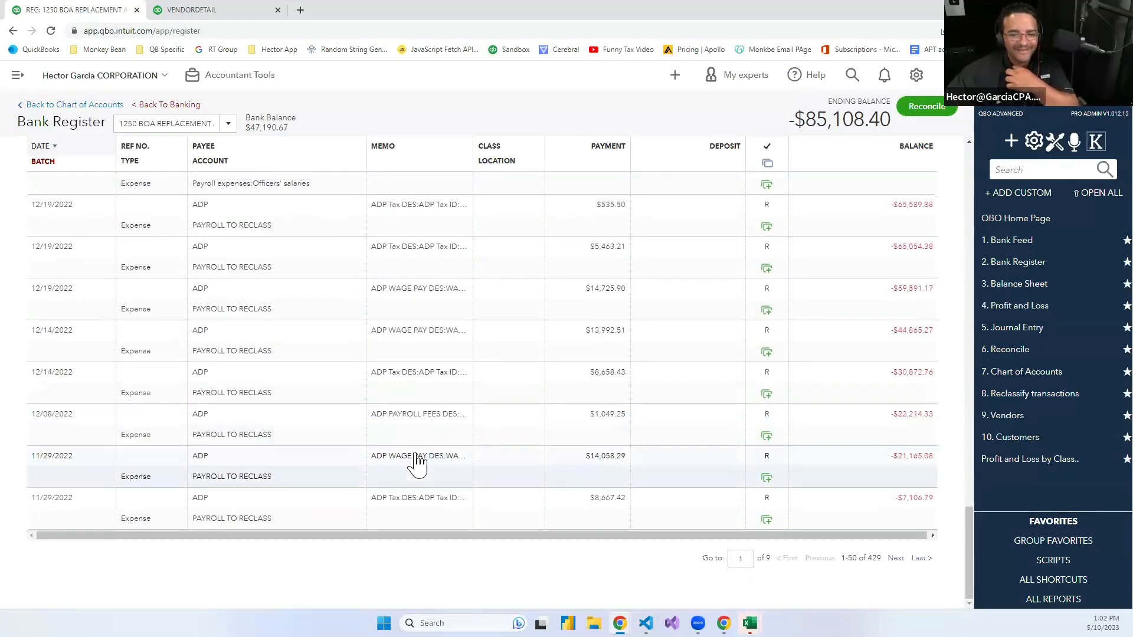
scroll(463, 475, "up", 20)
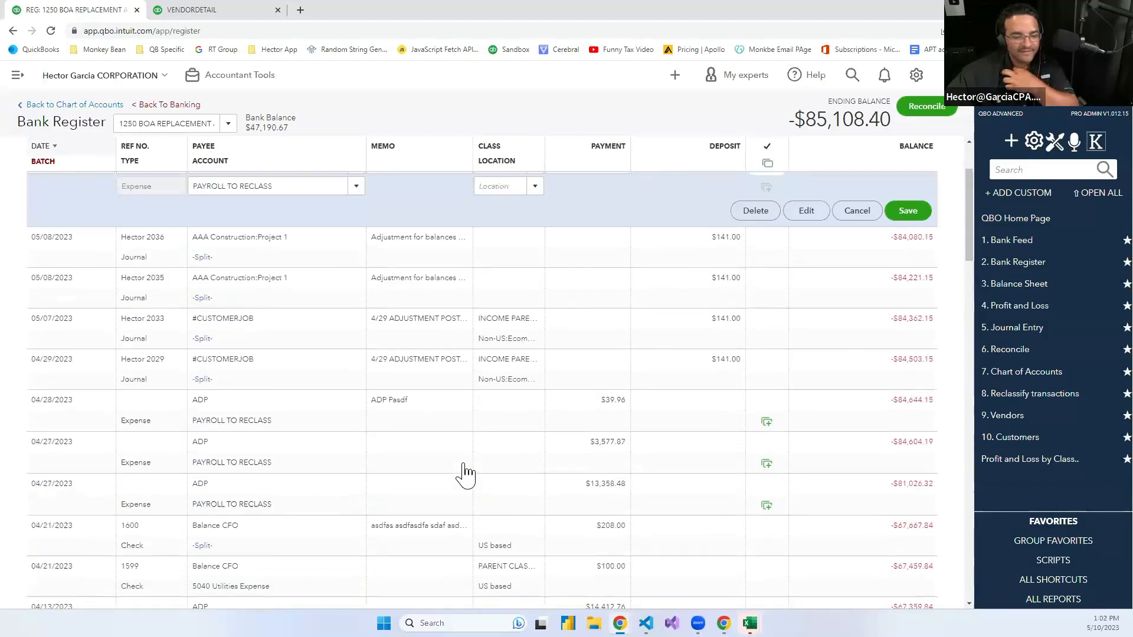
left_click(271, 374)
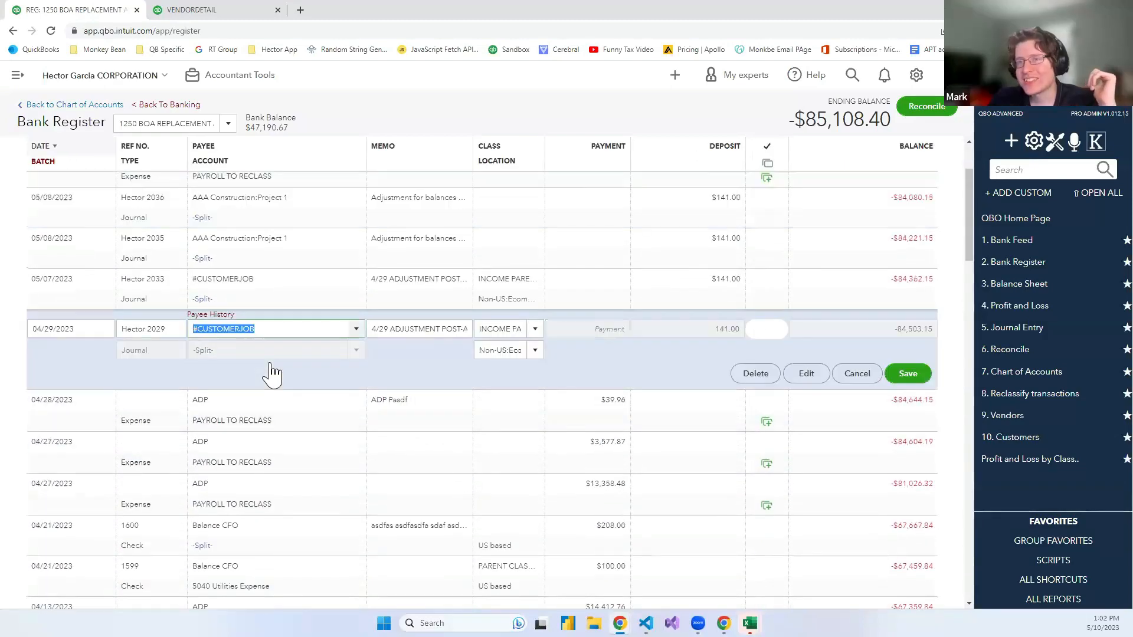
left_click(225, 319)
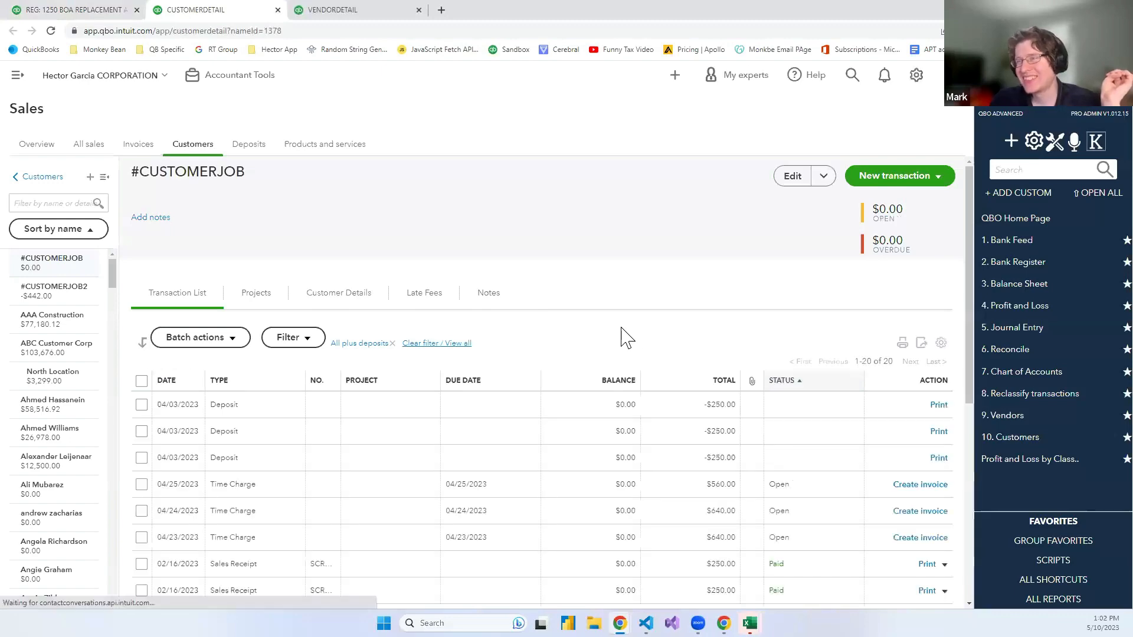
Go back to the bank register and close the open customer and vendor detail pages.
left_click(99, 10)
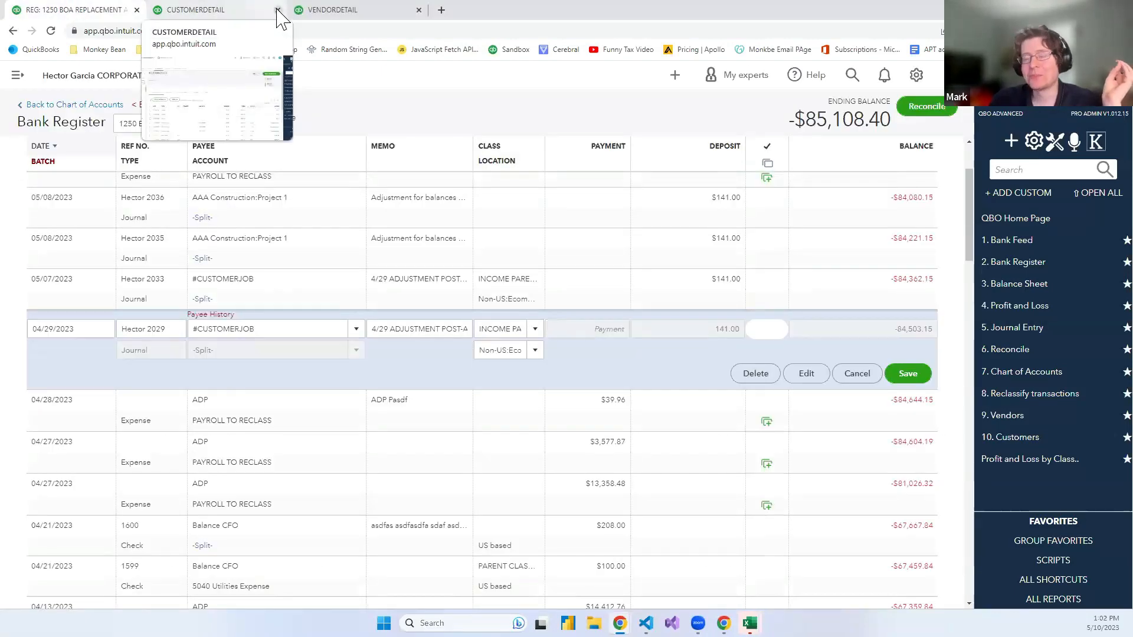
left_click(277, 9)
left_click(277, 10)
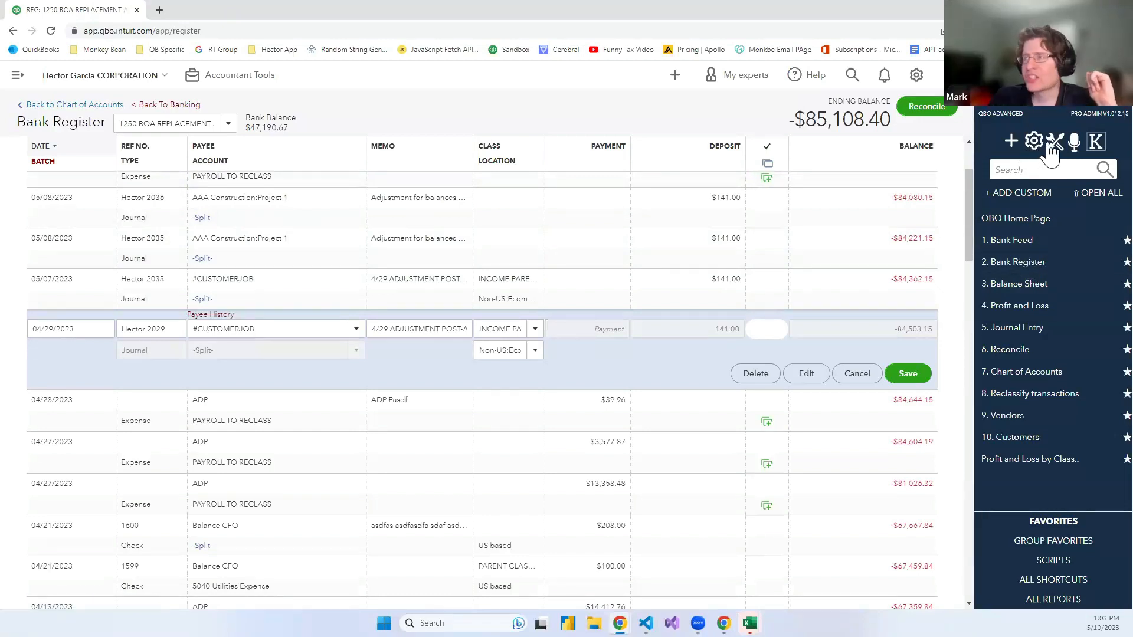
Go to the bank feed and turn on Payee History Opens Detail Page in the Bank Feed PRO settings of RightTool Options.
left_click(1040, 248)
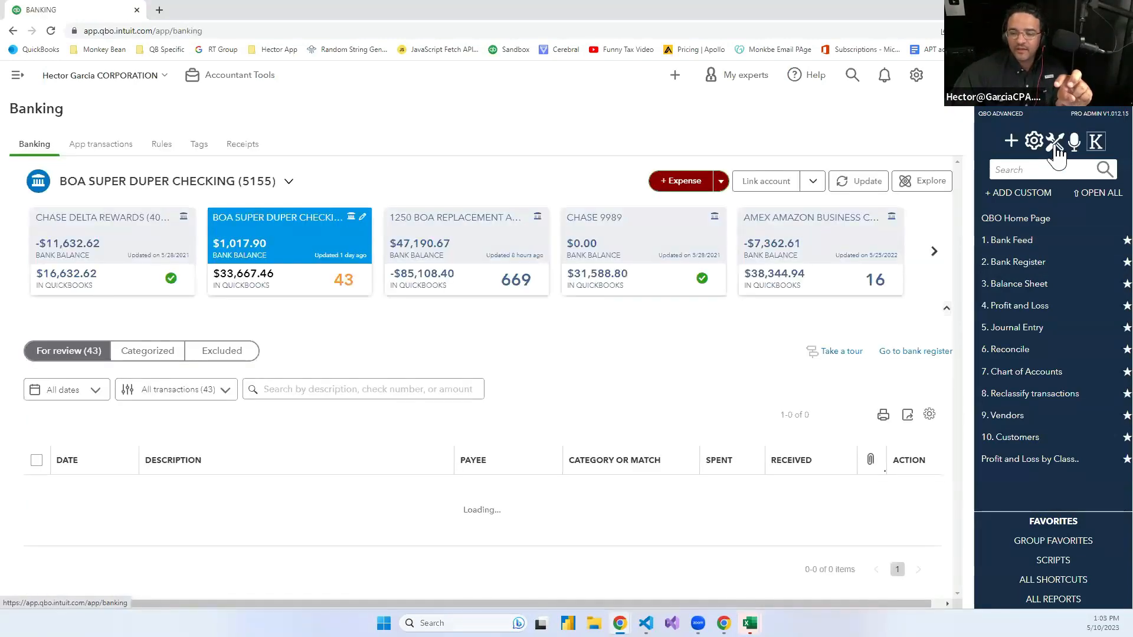
left_click(1055, 148)
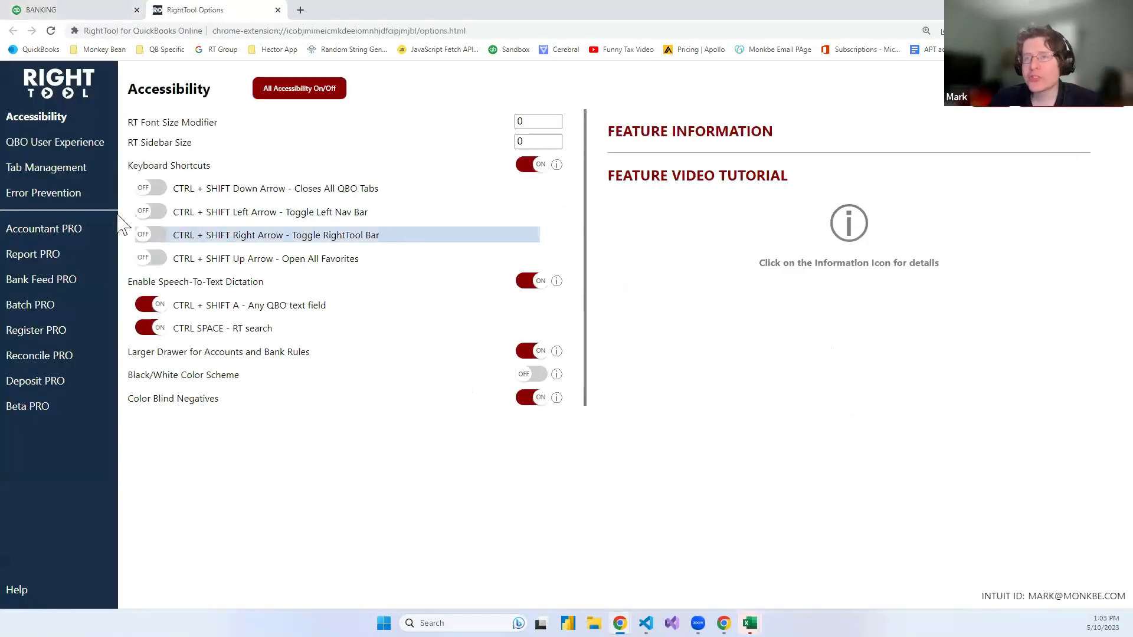
left_click(61, 344)
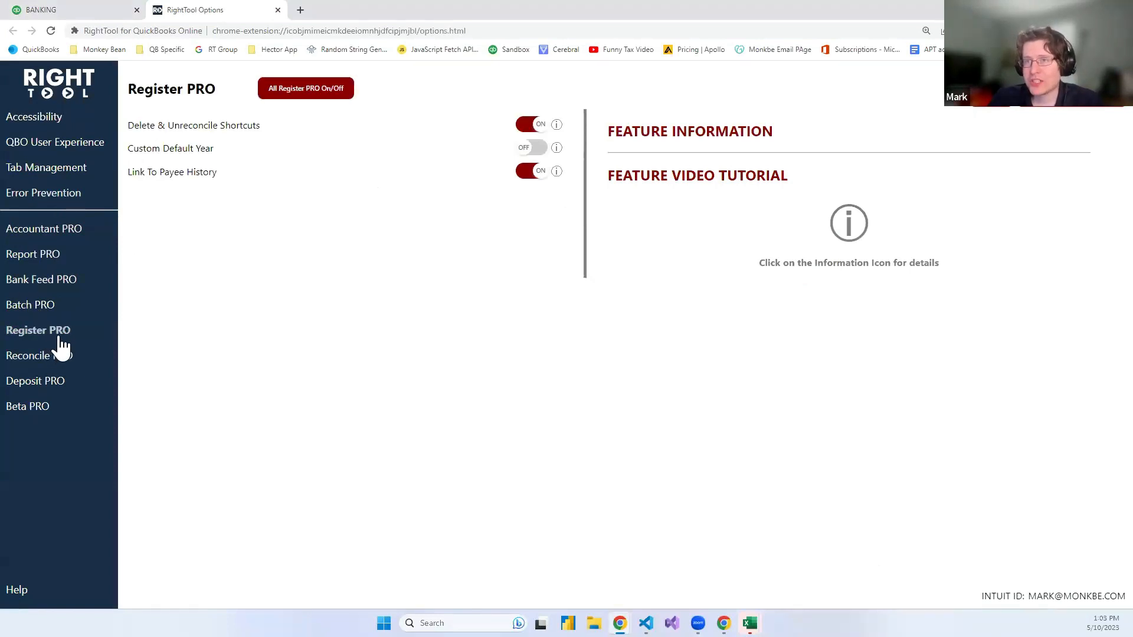
left_click(47, 283)
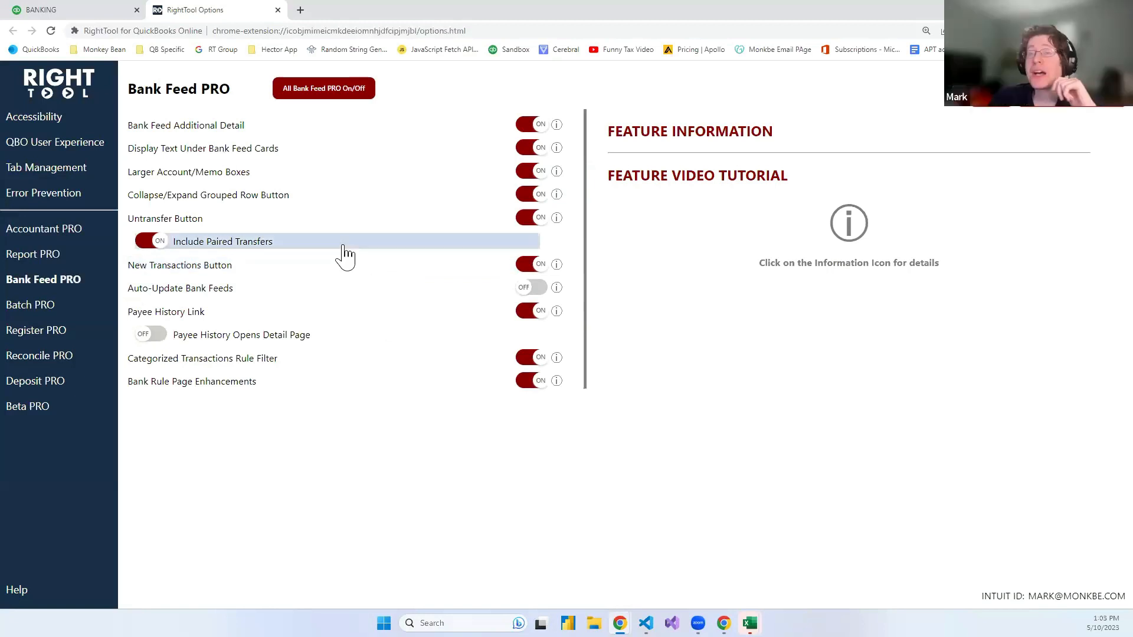
left_click(283, 341)
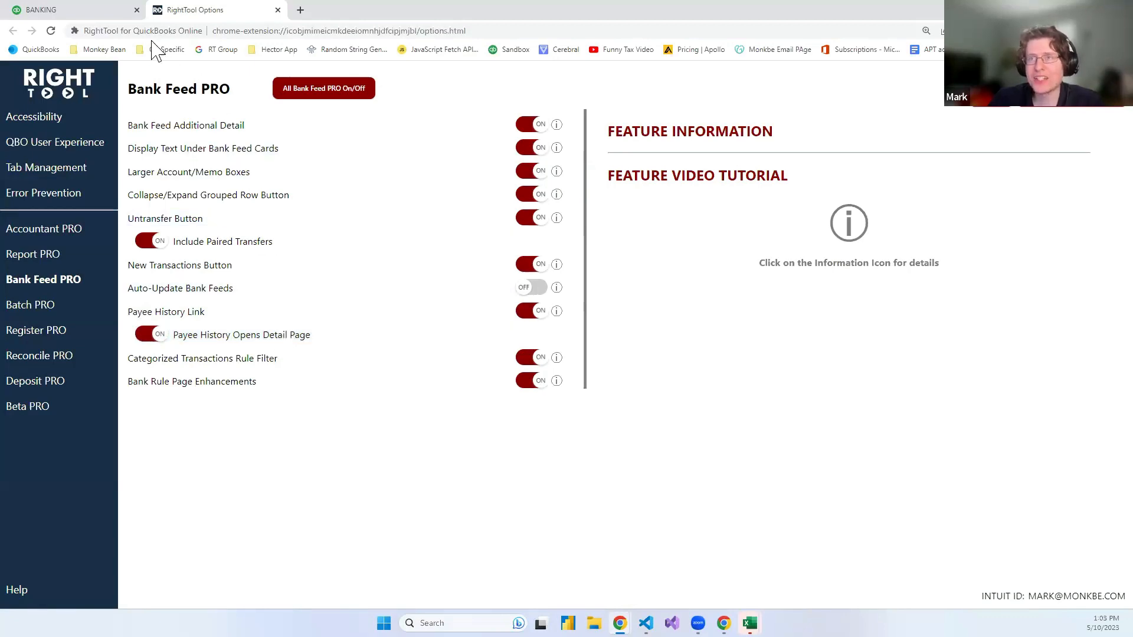
Expand the 04/28/2023 Verizon Wireless transaction in the bank feed and open Verizon's payee history.
left_click(63, 10)
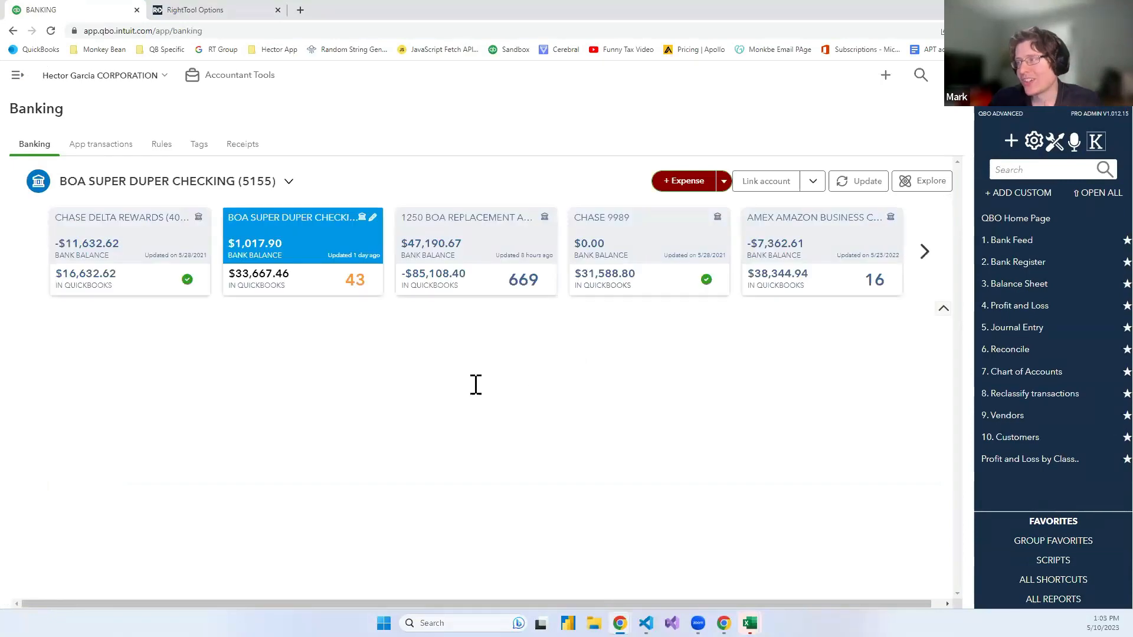
scroll(637, 374, "down", 2)
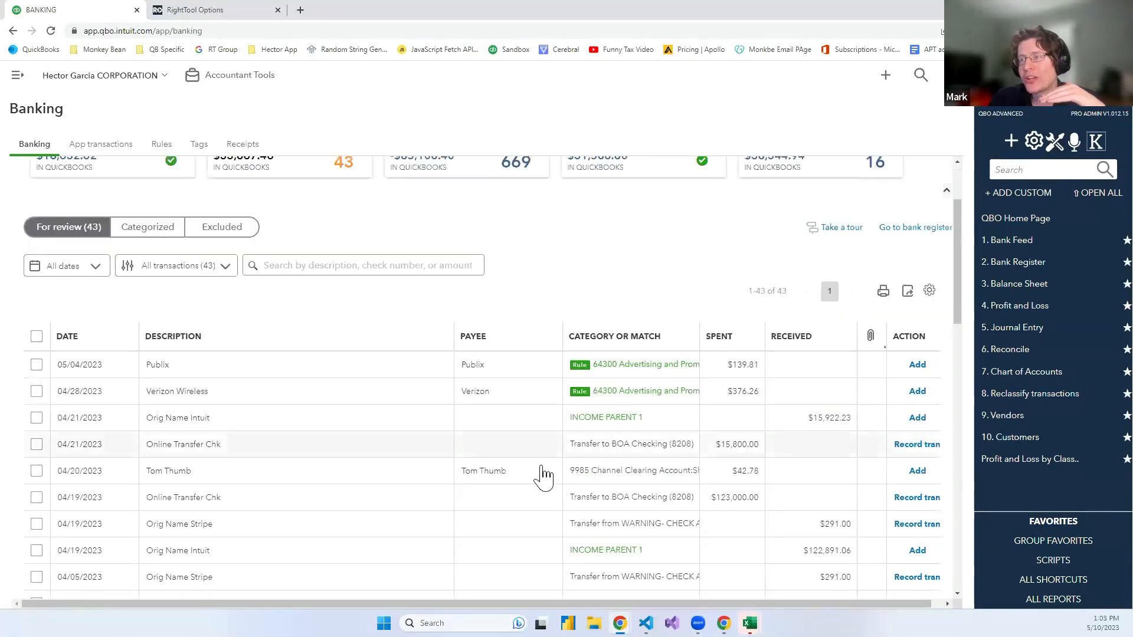
left_click(456, 394)
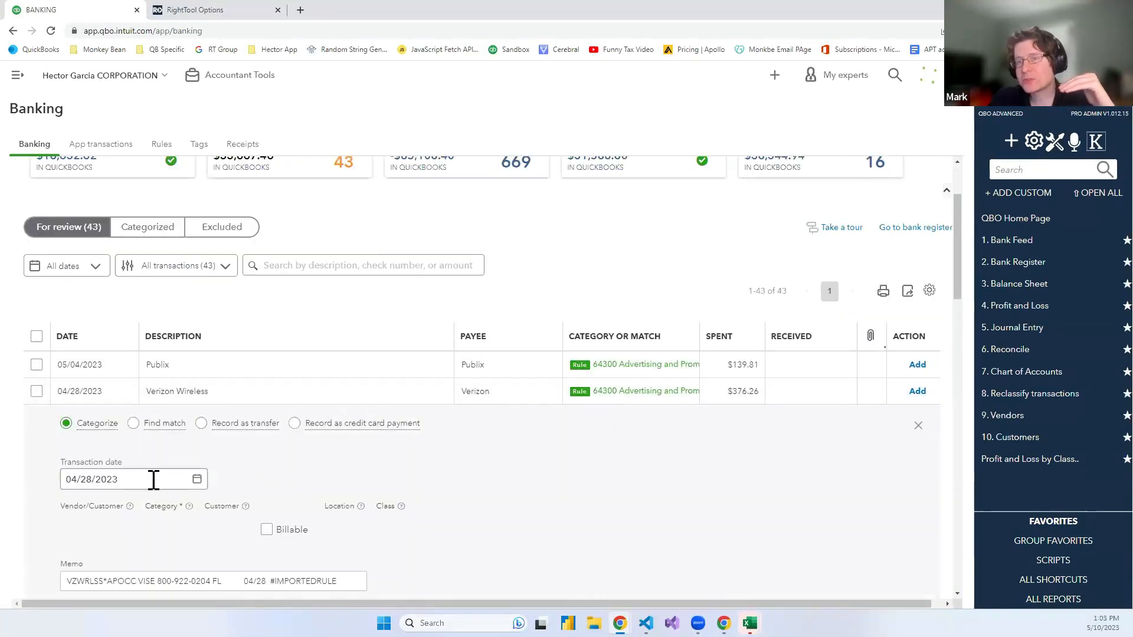
scroll(589, 493, "down", 2)
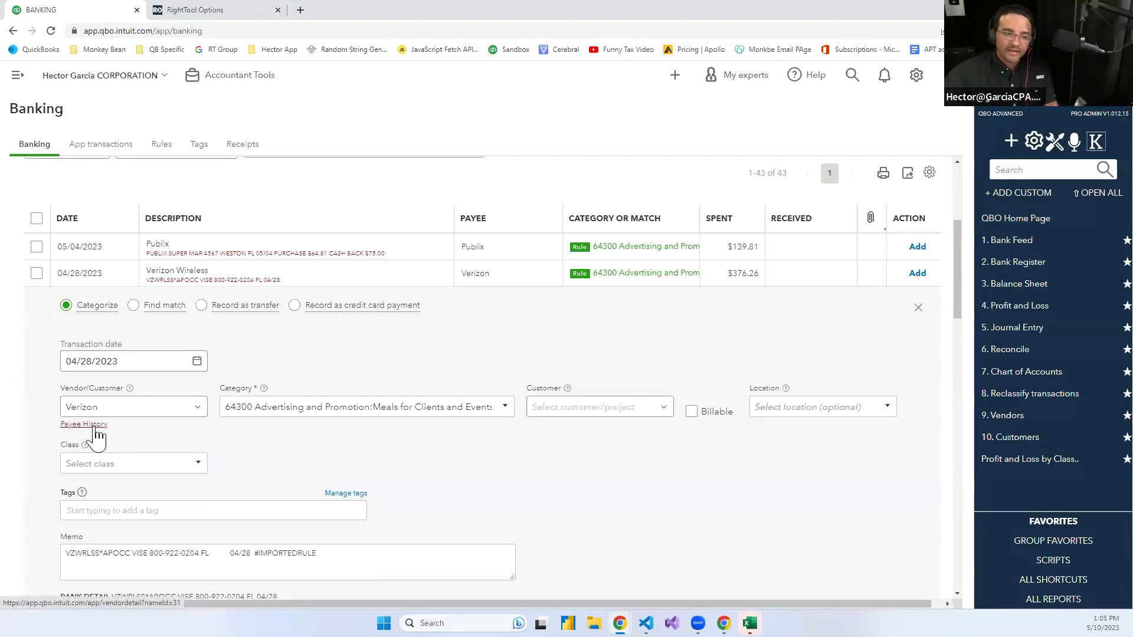
left_click(88, 427)
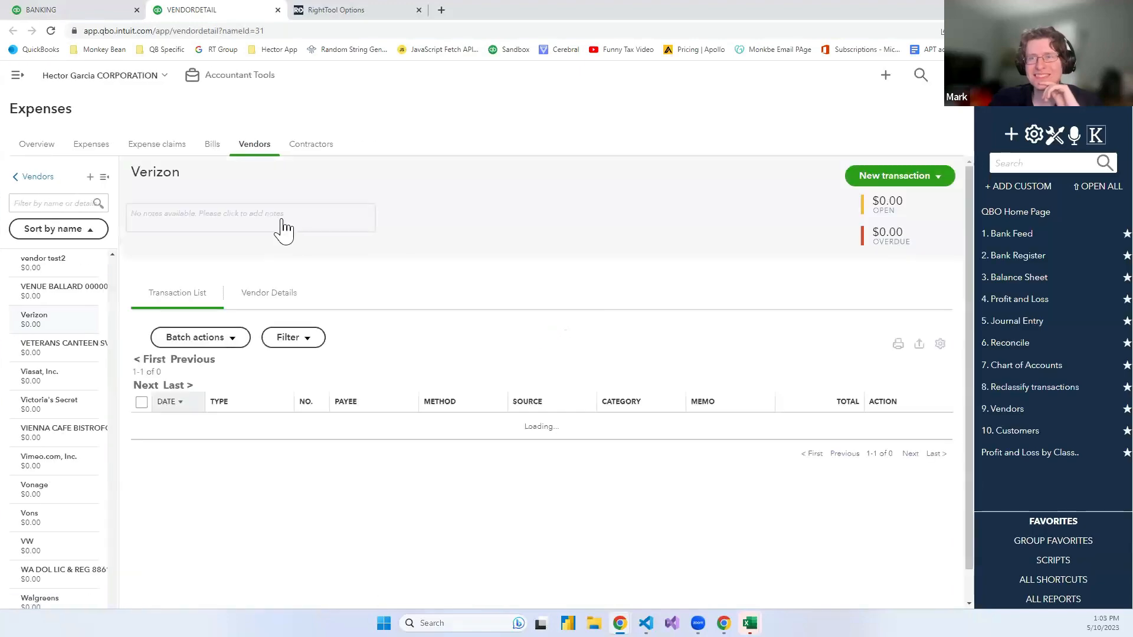
Turn off Payee History Opens Detail Page in RightTool Options and reload the bank feed.
left_click(333, 10)
left_click(243, 336)
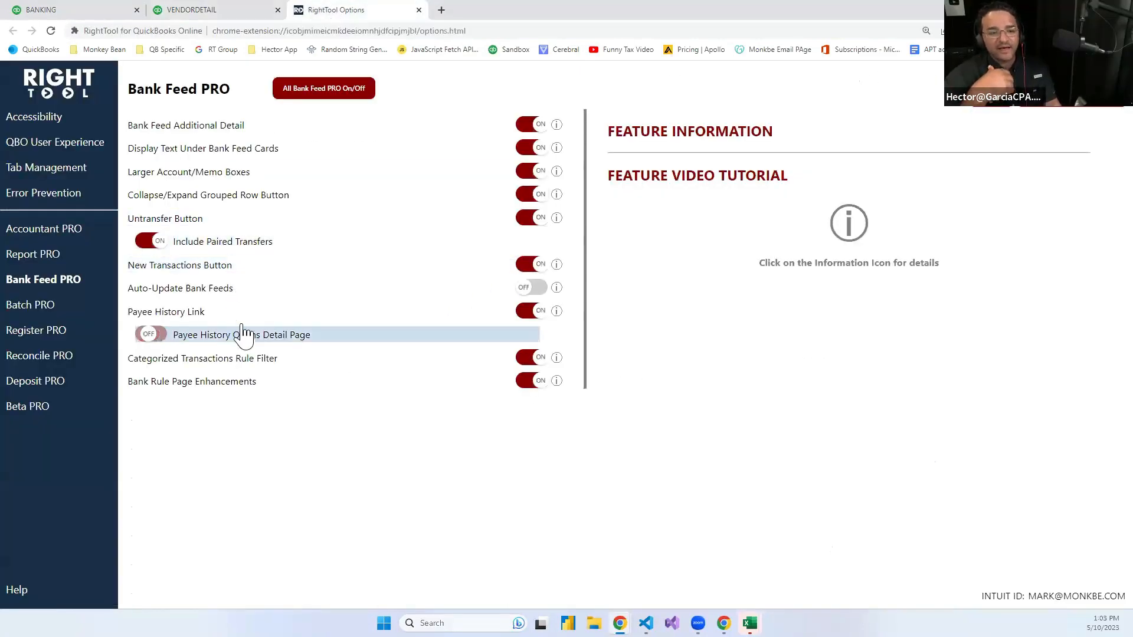
left_click(92, 5)
left_click(50, 30)
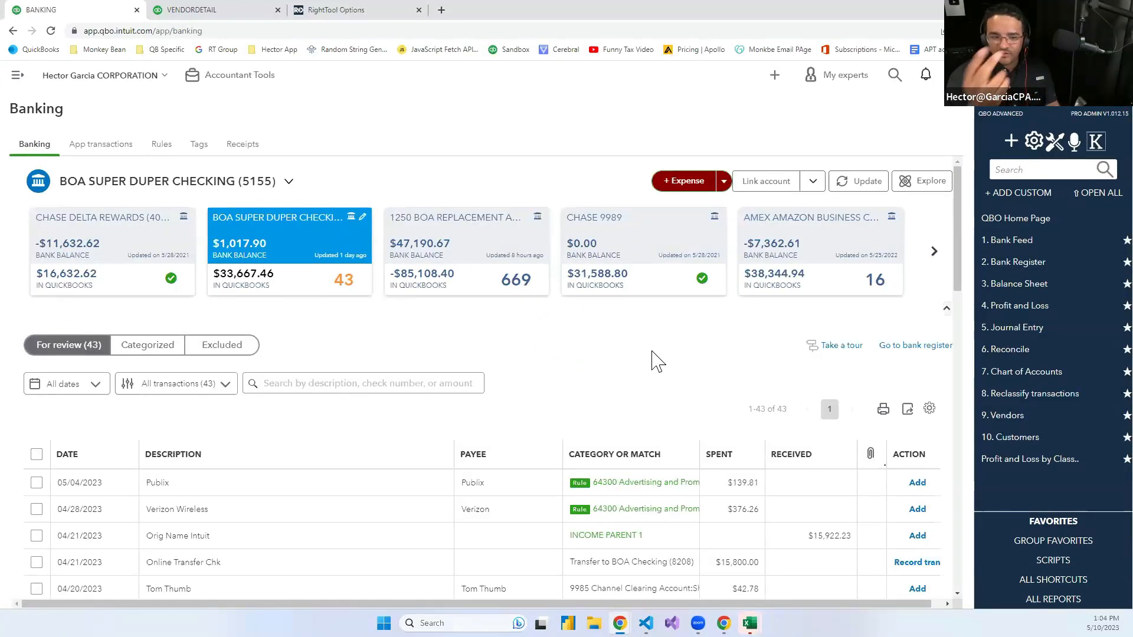
scroll(634, 345, "down", 1)
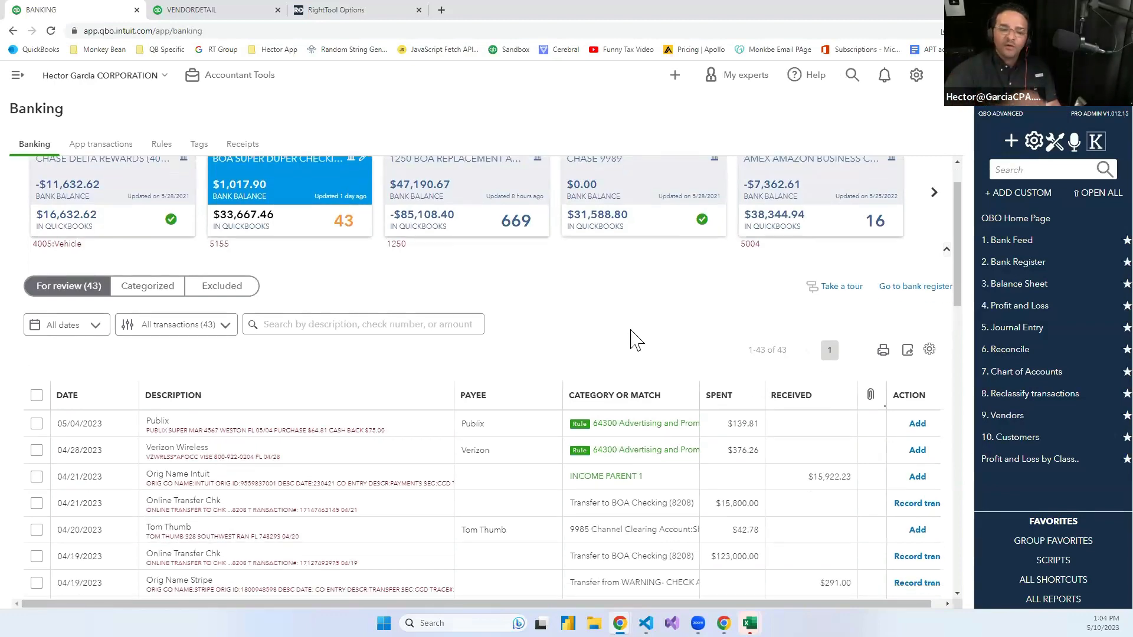
Expand the 04/28/2023 Verizon Wireless transaction in the bank feed and review Verizon's Payee History report across all accounts.
scroll(611, 326, "down", 1)
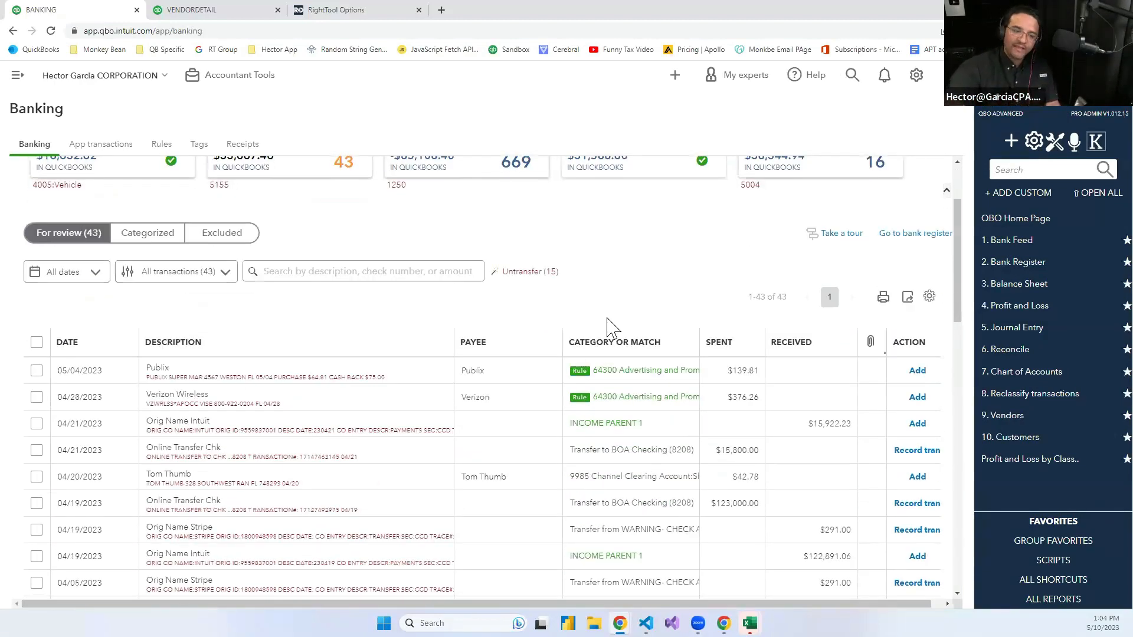
left_click(422, 406)
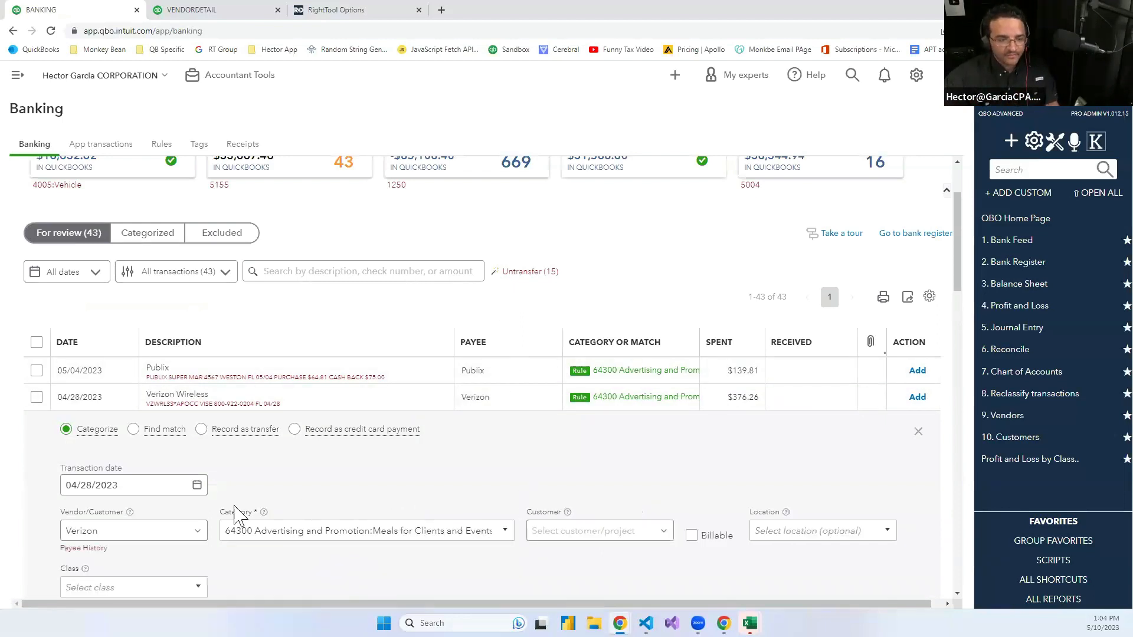
scroll(236, 511, "down", 2)
left_click(86, 430)
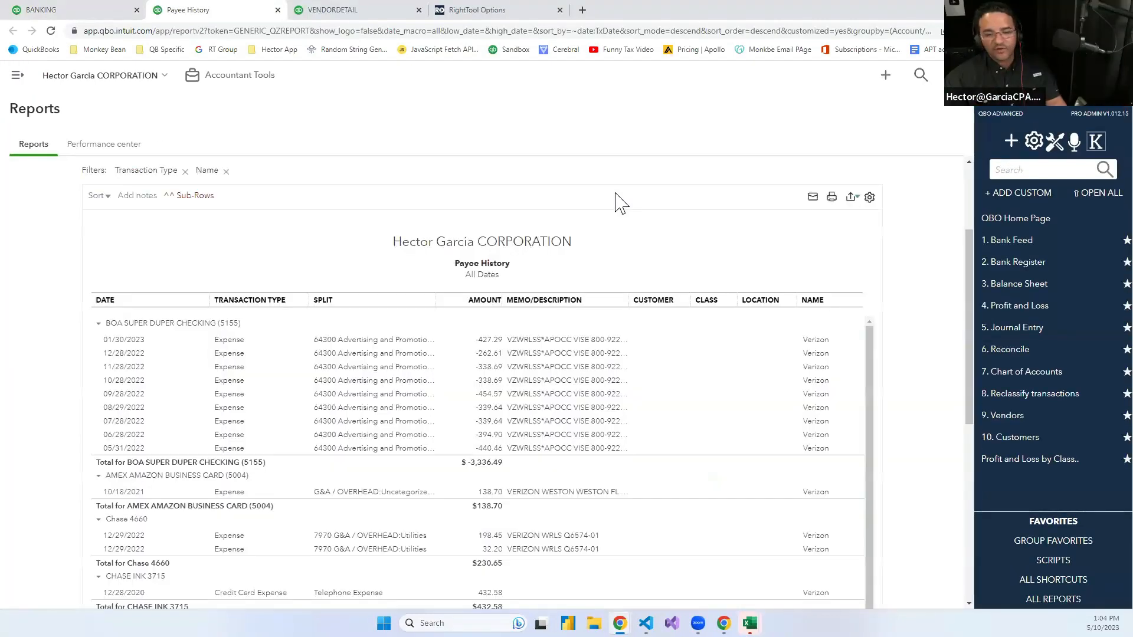
scroll(827, 395, "down", 6)
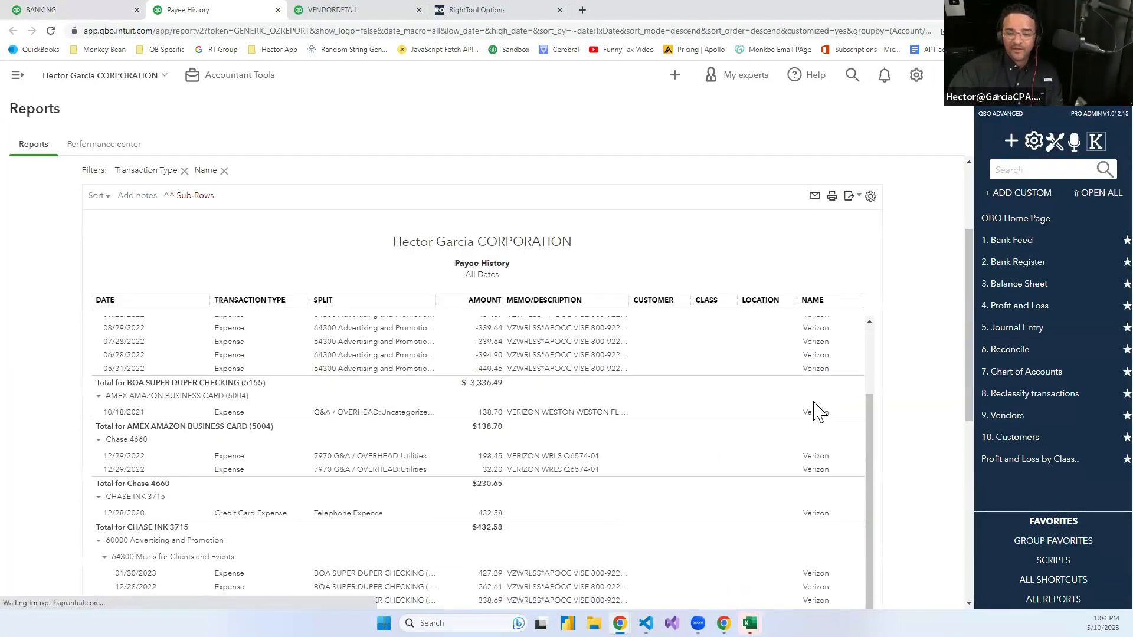
scroll(745, 427, "down", 3)
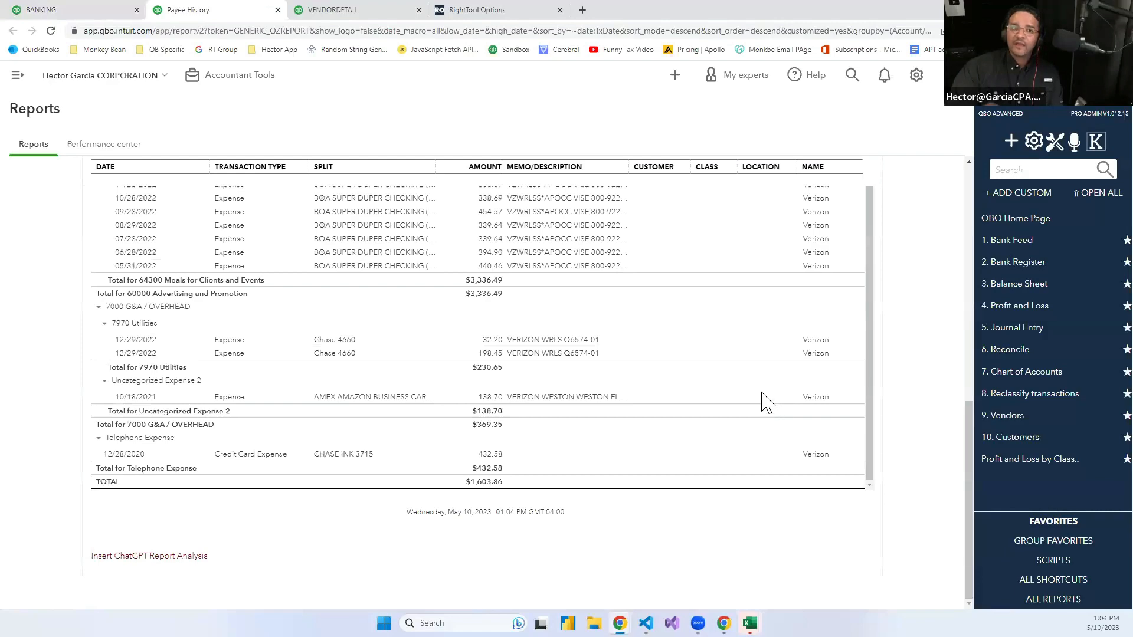
scroll(737, 396, "up", 1)
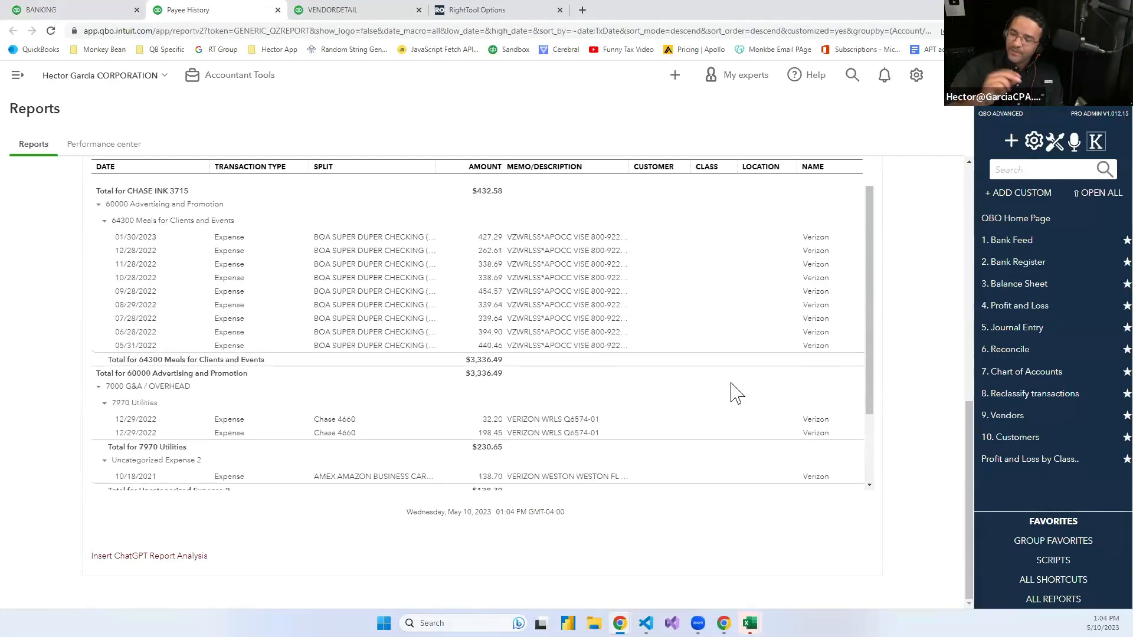
scroll(926, 387, "up", 6)
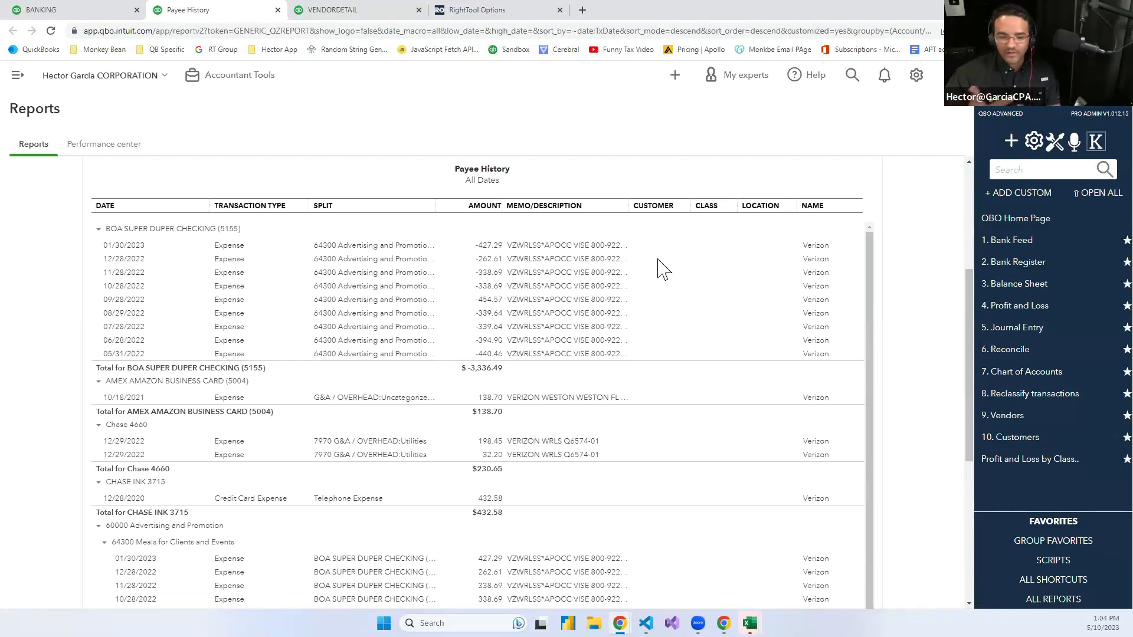
Close the Payee History report and the vendor detail page, and go to the bank rules list.
left_click(277, 10)
left_click(278, 11)
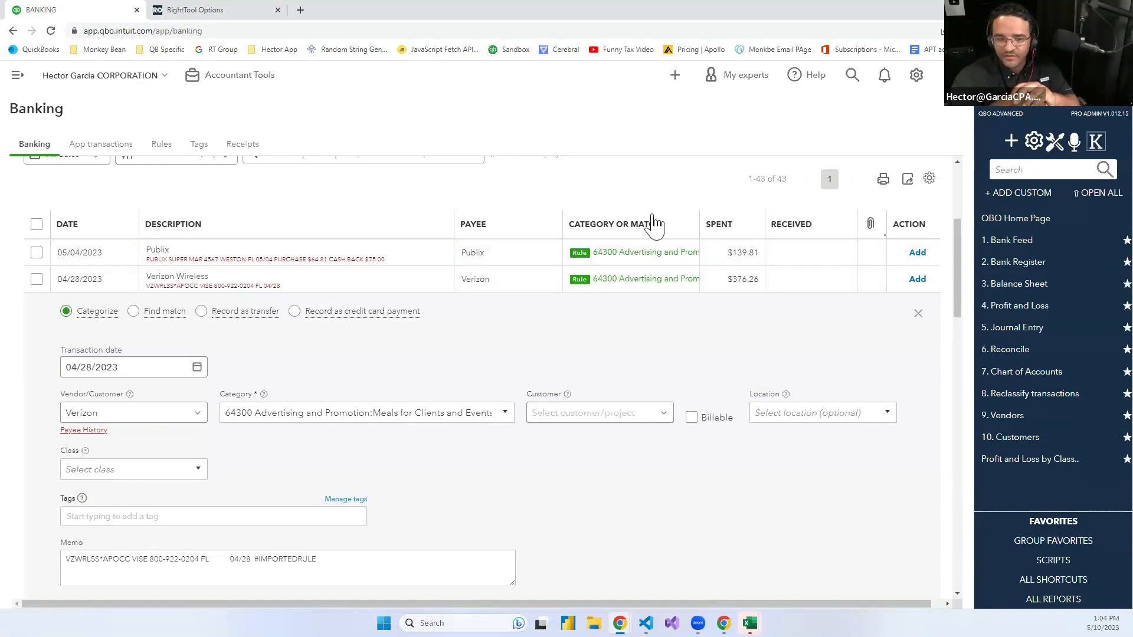
scroll(337, 227, "up", 5)
left_click(169, 149)
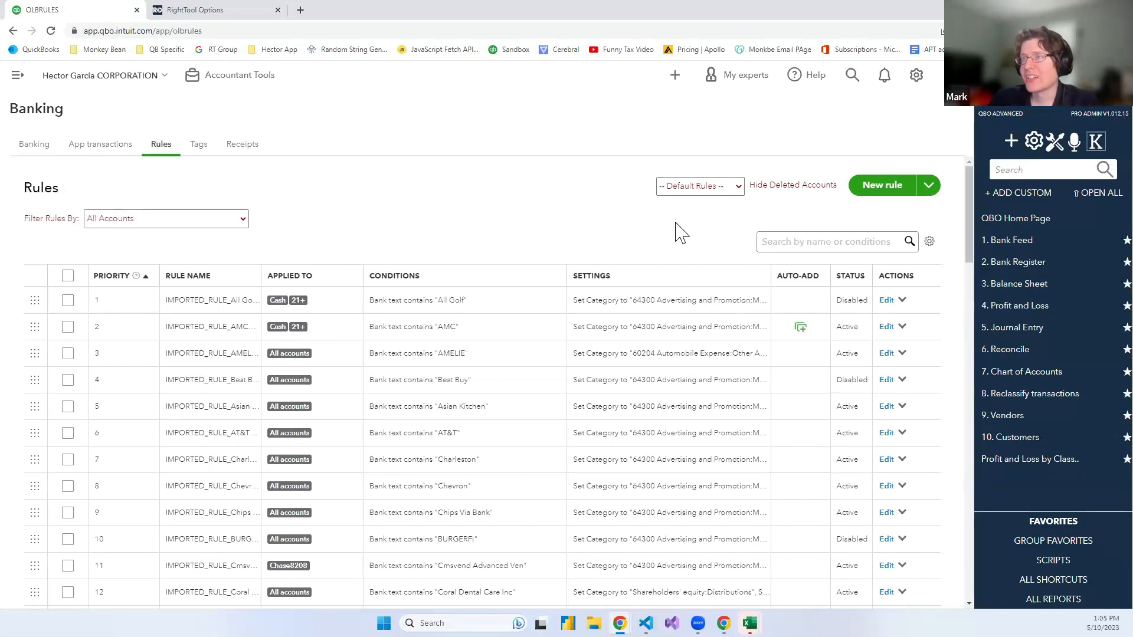
Filter the bank rules list by Without Payee Only, Auto-Add Only and Without Class Only in turn.
left_click(722, 187)
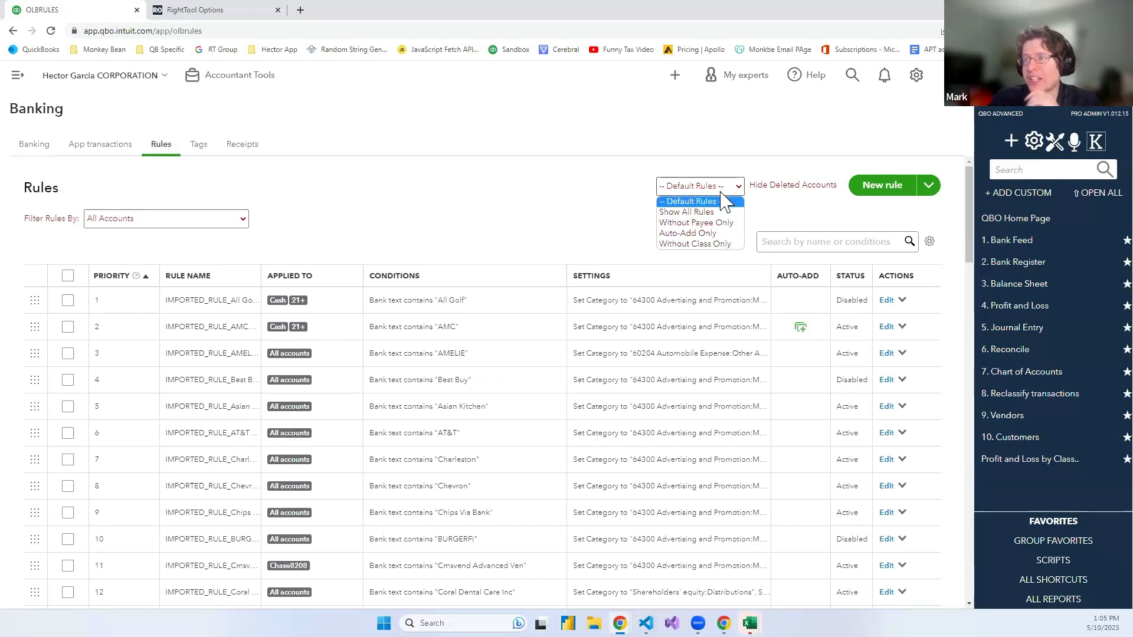
left_click(712, 223)
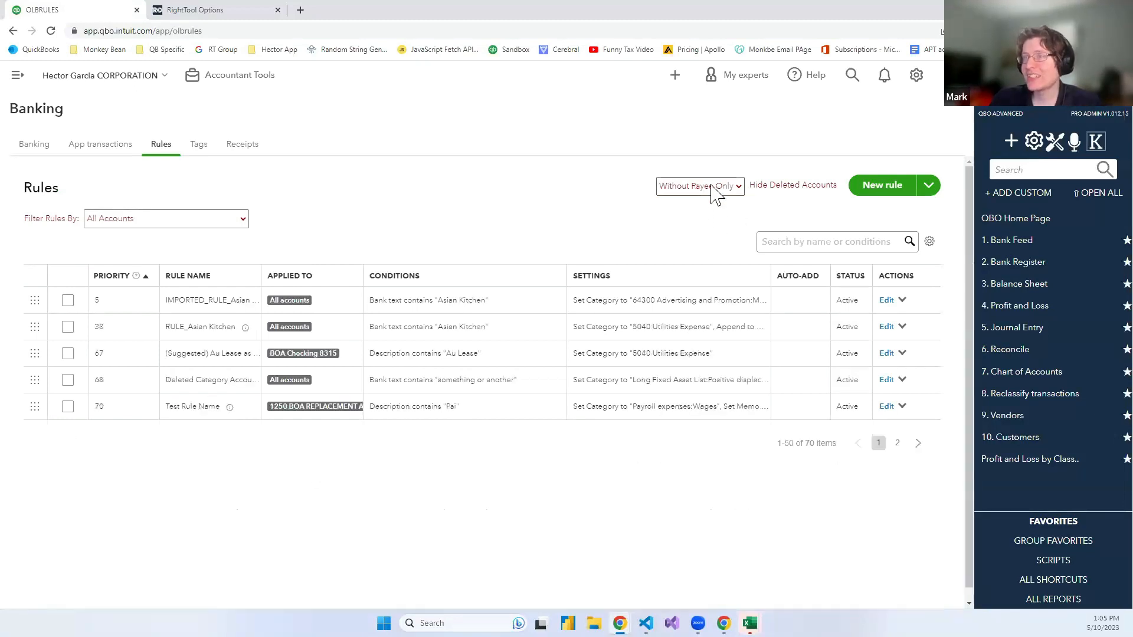
left_click(716, 188)
left_click(711, 234)
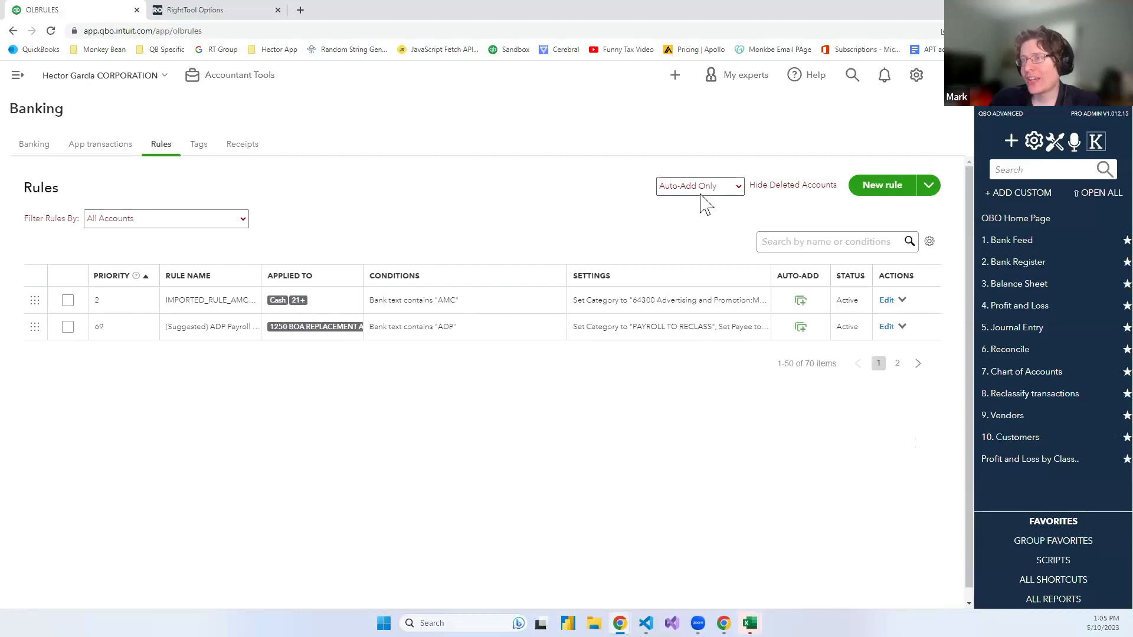
left_click(704, 190)
left_click(711, 244)
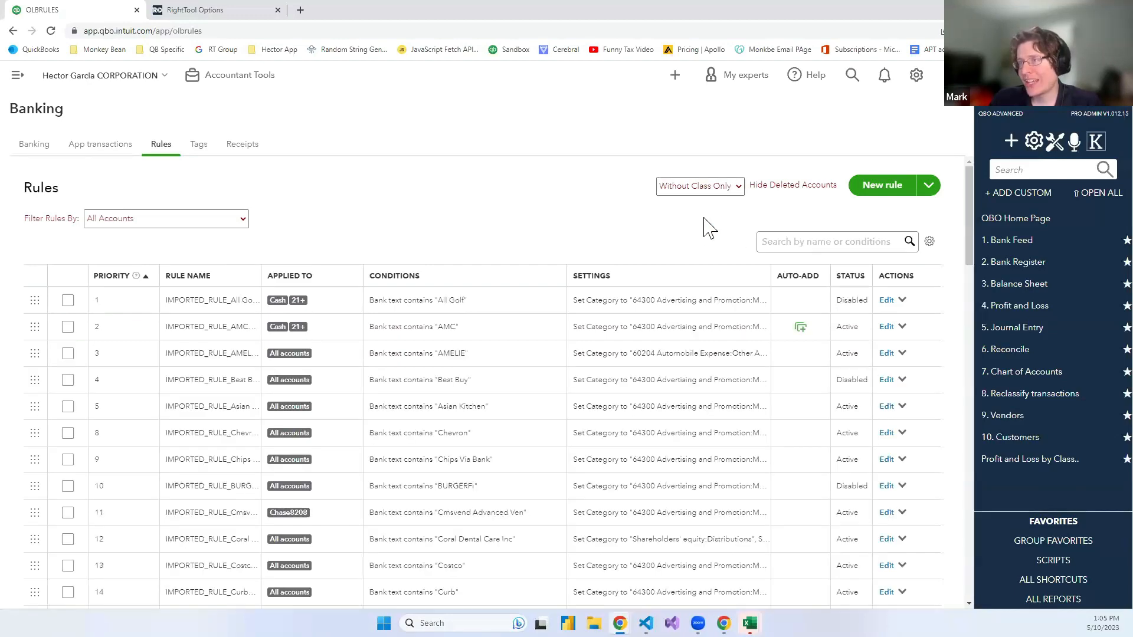
scroll(728, 360, "down", 10)
scroll(729, 354, "up", 10)
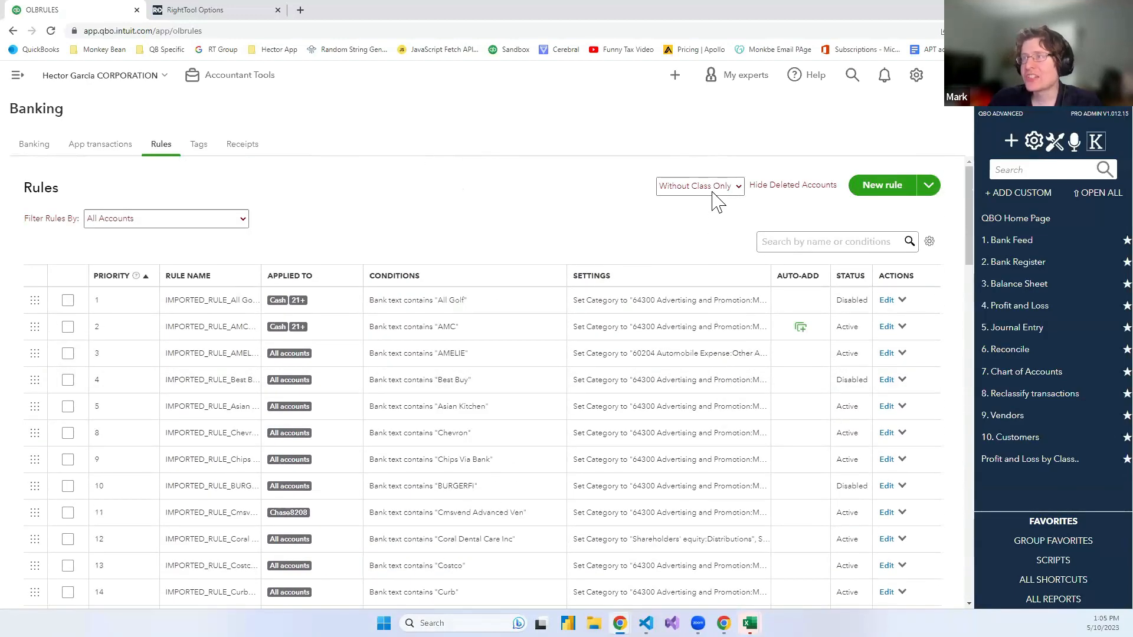
left_click(715, 195)
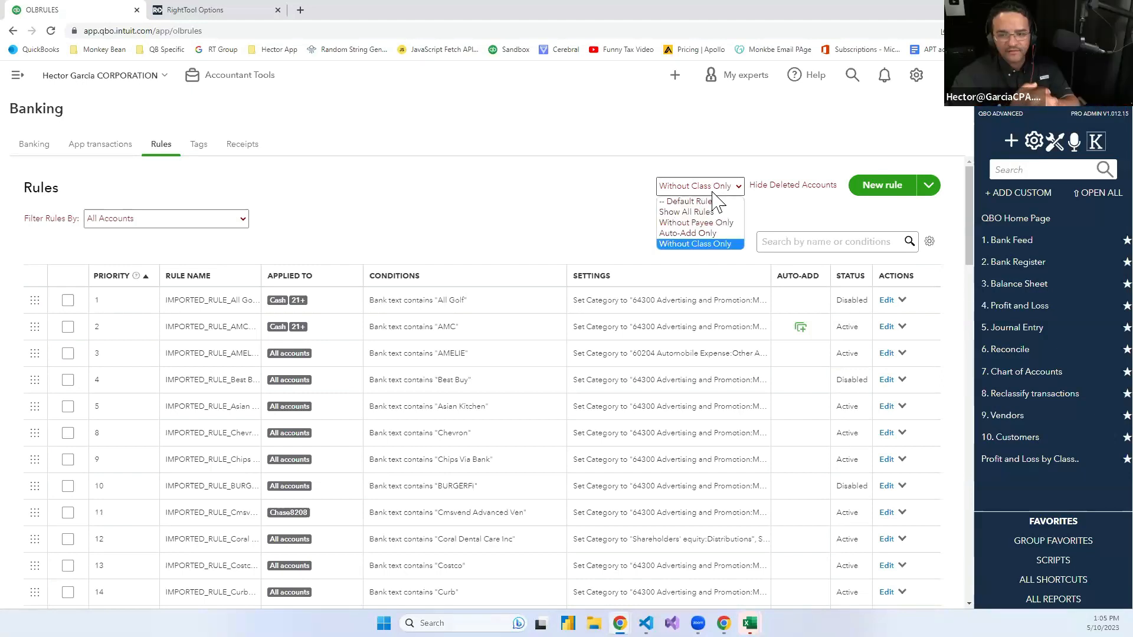
left_click(372, 211)
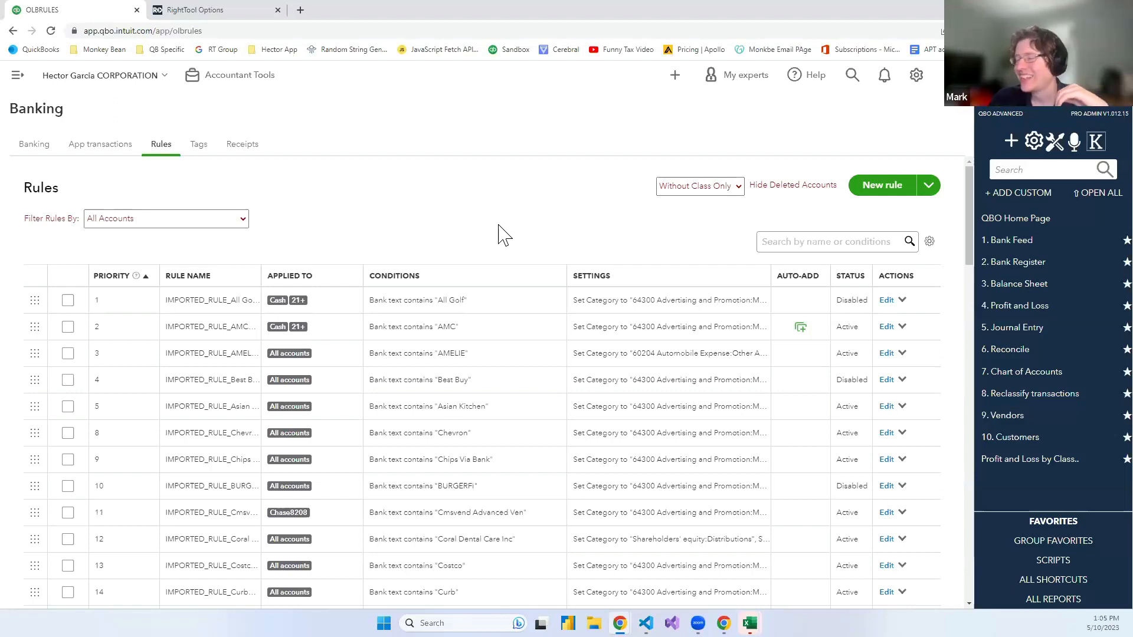
Filter the rules by account 60204 Automobile Expense:Other Auto, Maint., and Repairs, and by 64300 Advertising and Promotion:Meals for Clients and Events.
left_click(240, 220)
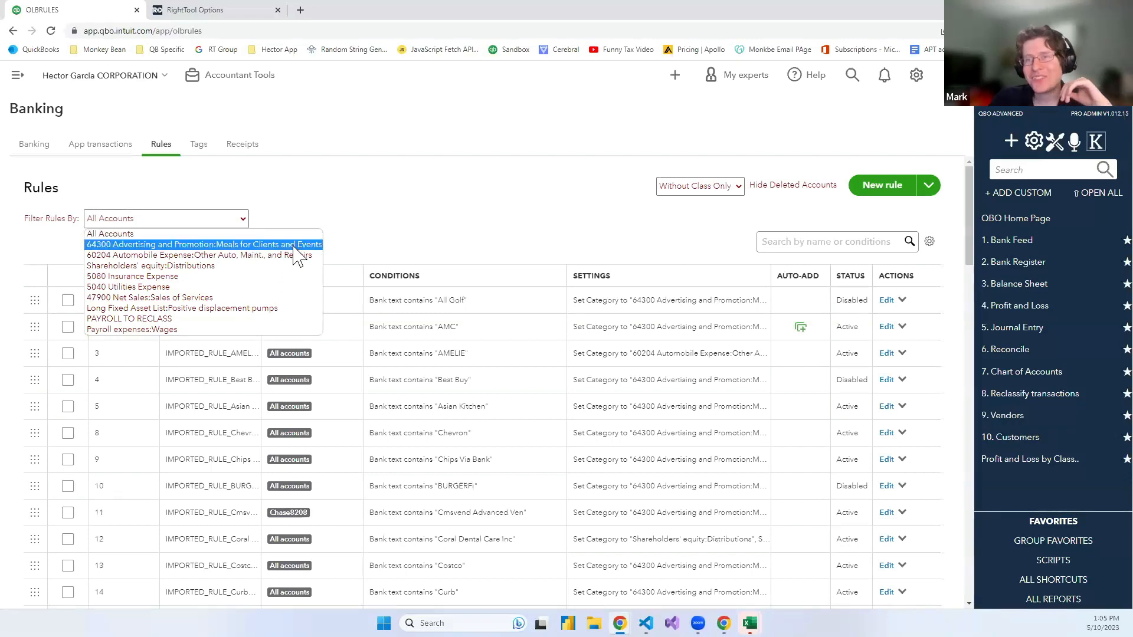
left_click(196, 257)
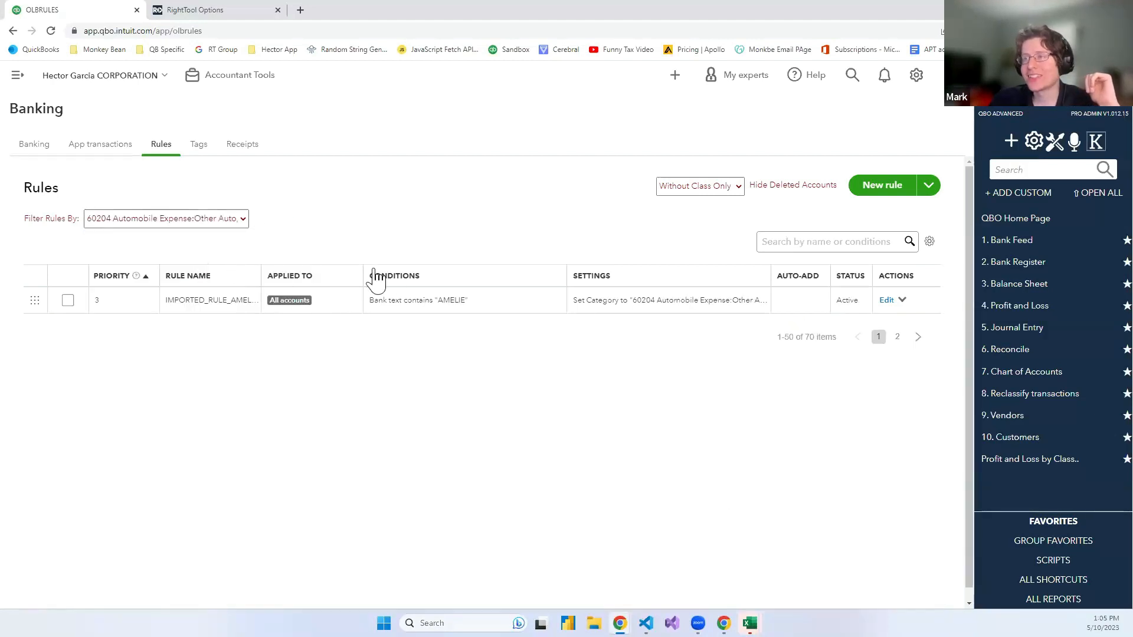
left_click(177, 219)
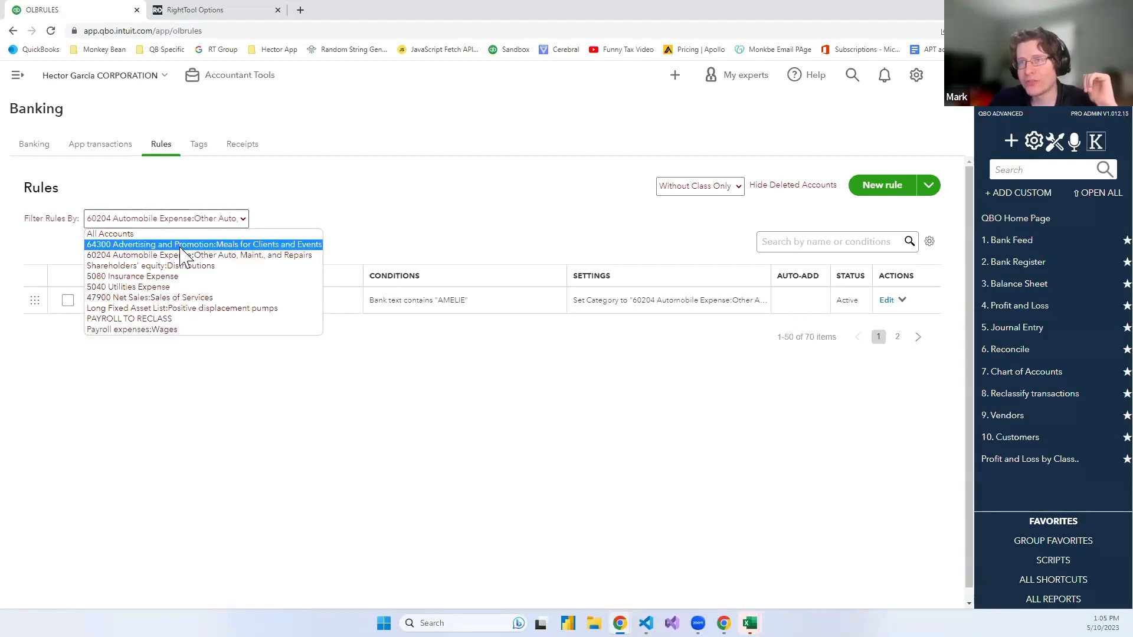
left_click(181, 246)
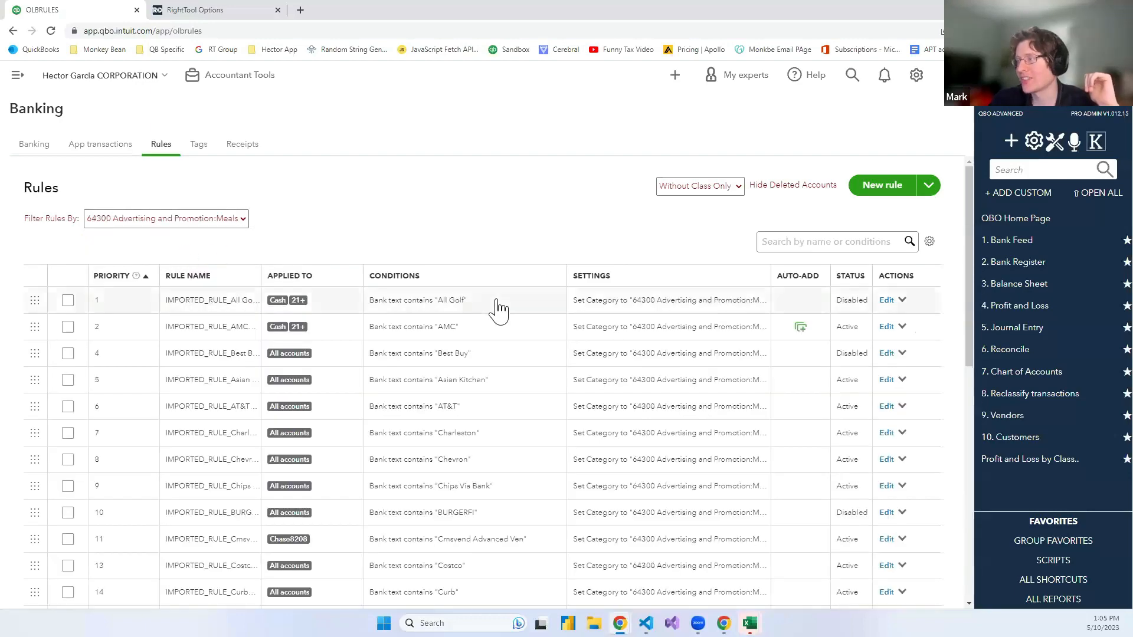
scroll(587, 354, "down", 10)
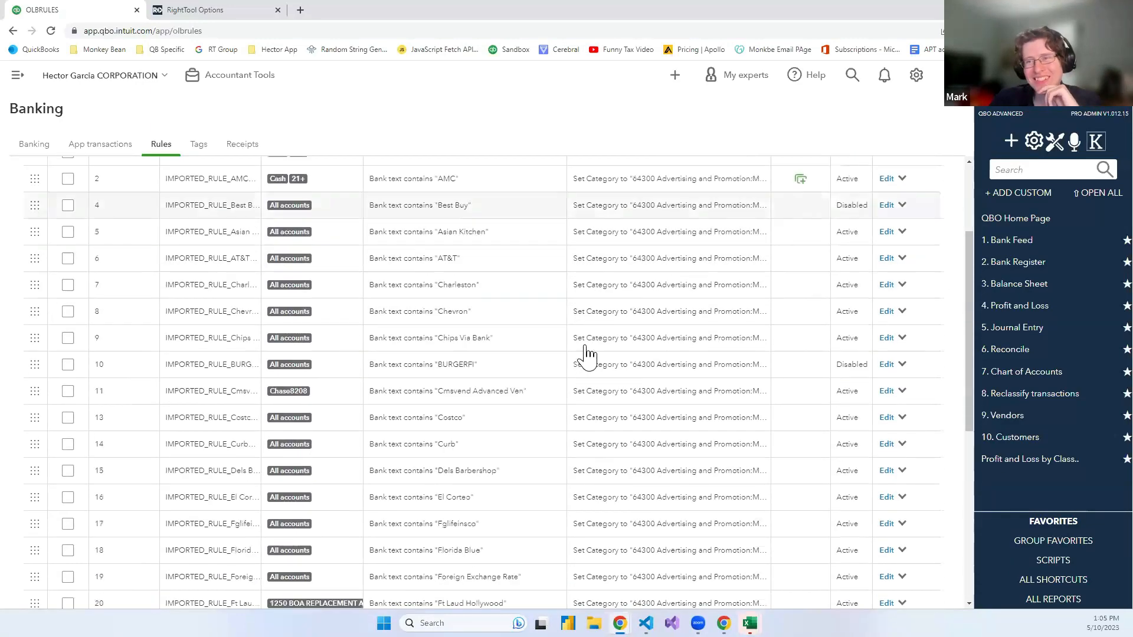
scroll(587, 354, "up", 10)
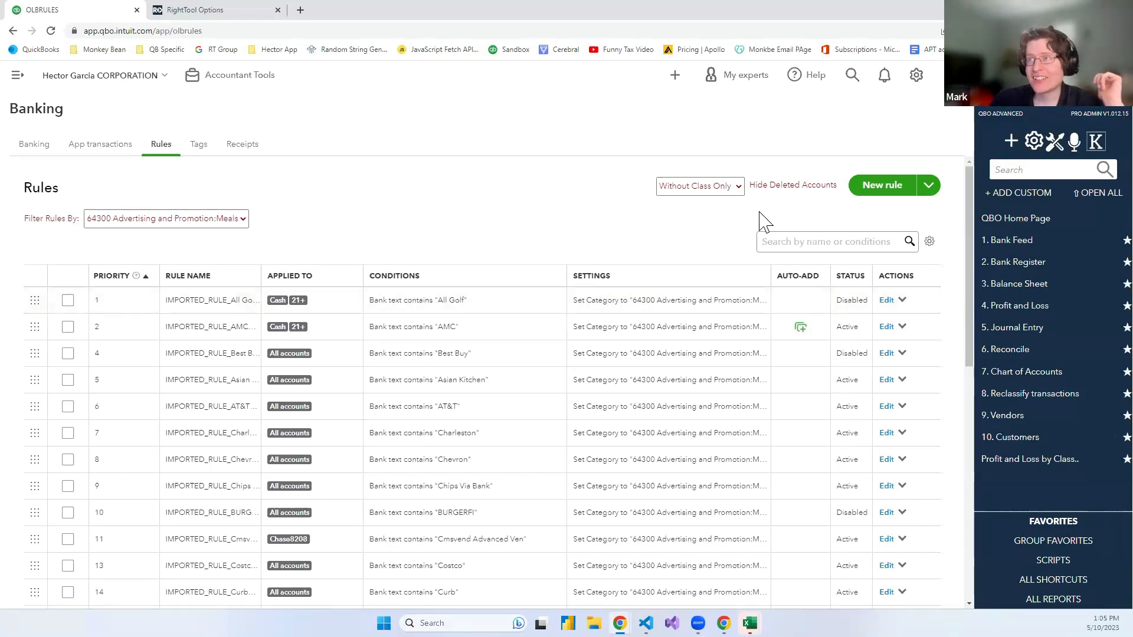
Hide the deleted accounts in the bank rules list.
left_click(770, 187)
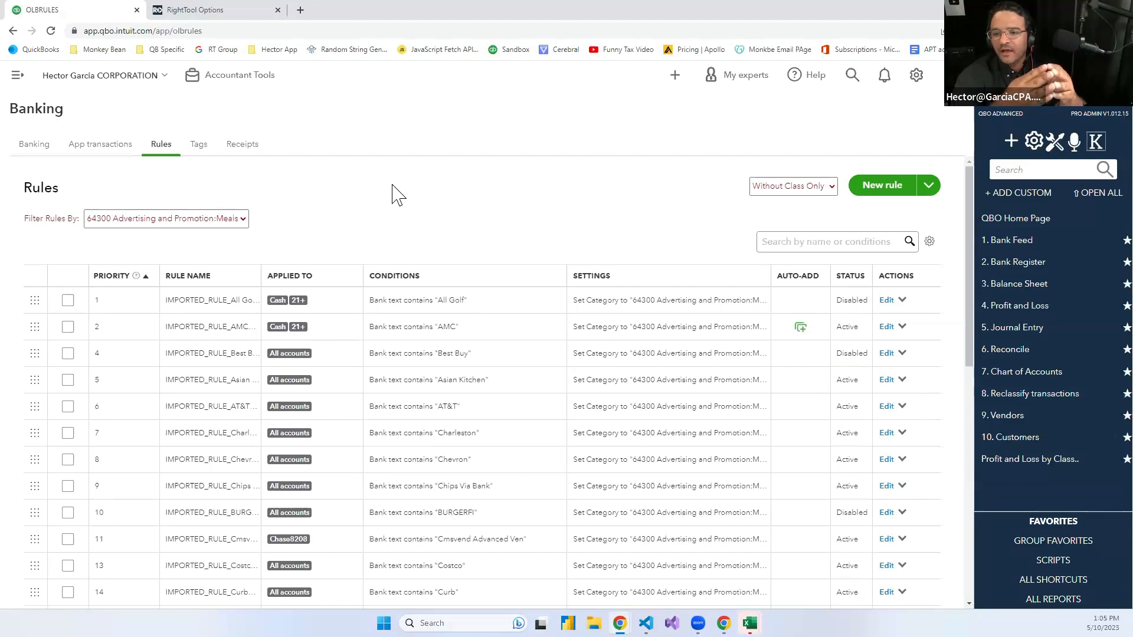
left_click(766, 188)
left_click(767, 190)
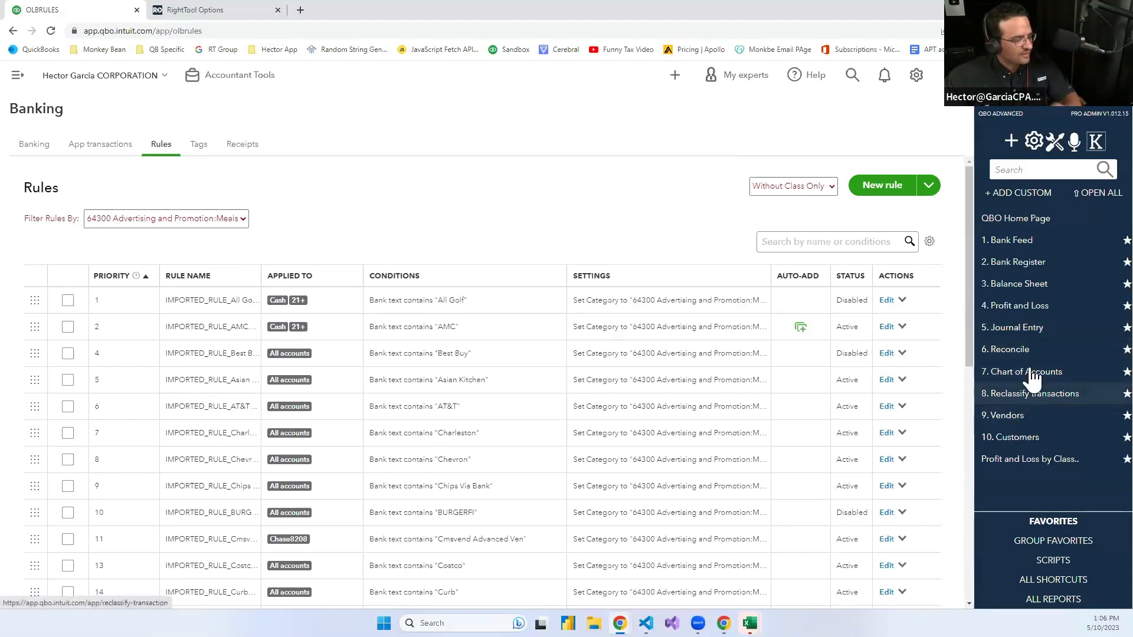
Open the bank register and show its built-in filter options with the Find field.
left_click(1026, 272)
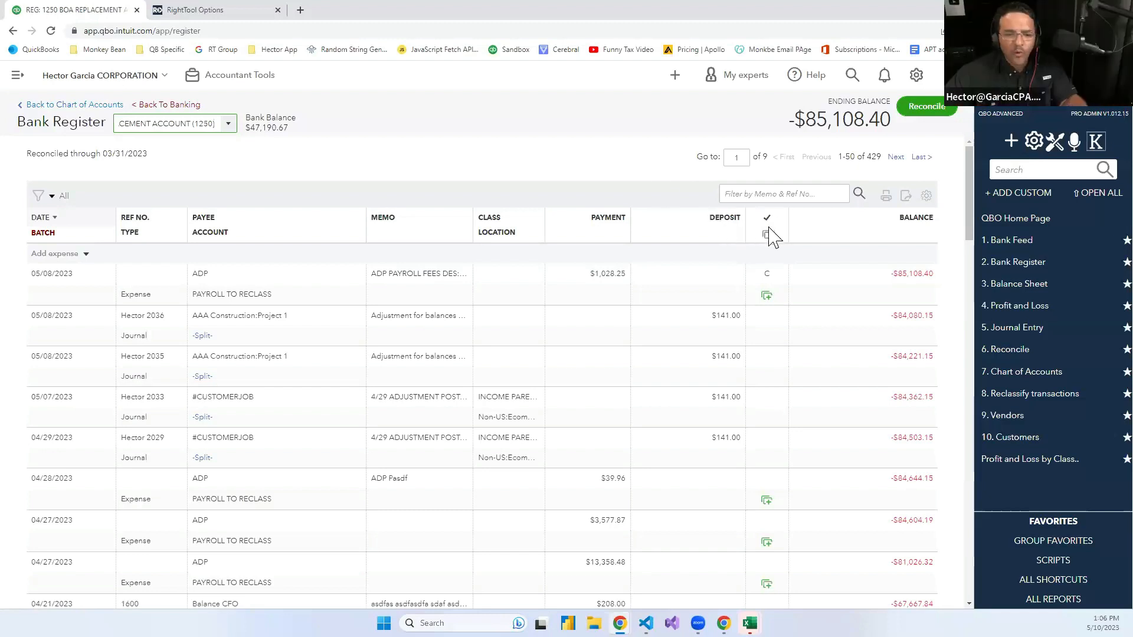
left_click(772, 195)
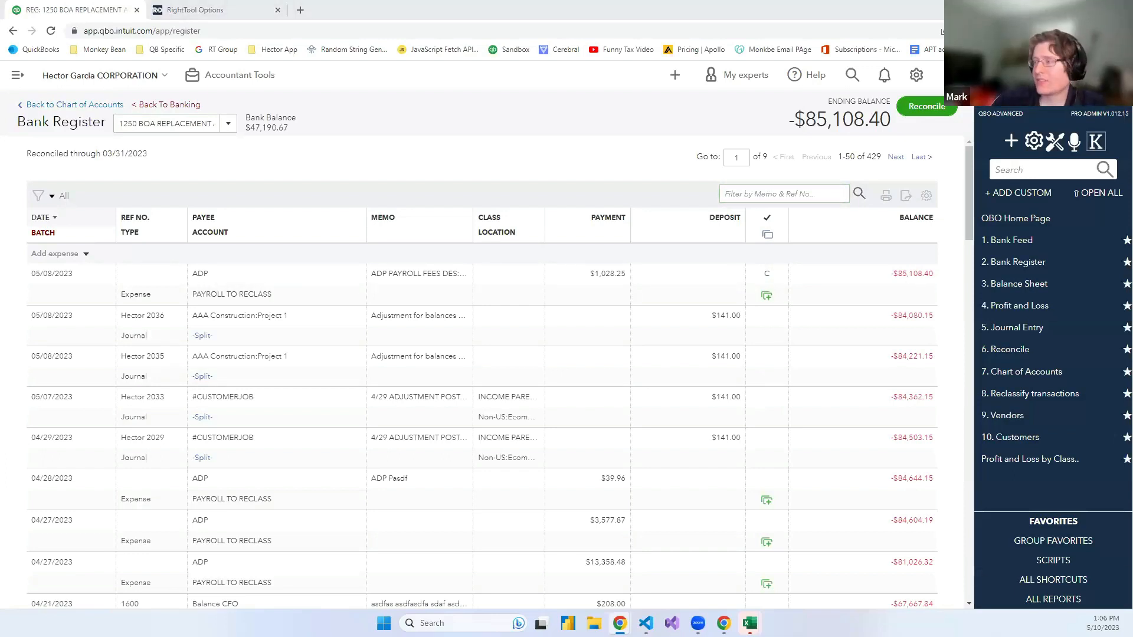
left_click(767, 194)
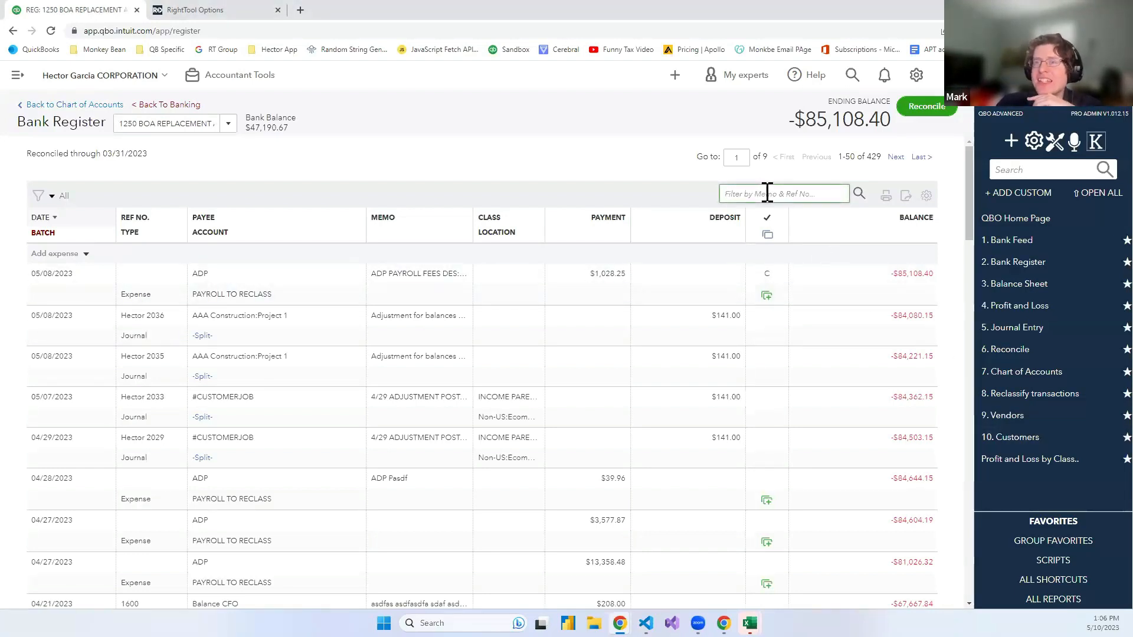
left_click(52, 201)
left_click(89, 244)
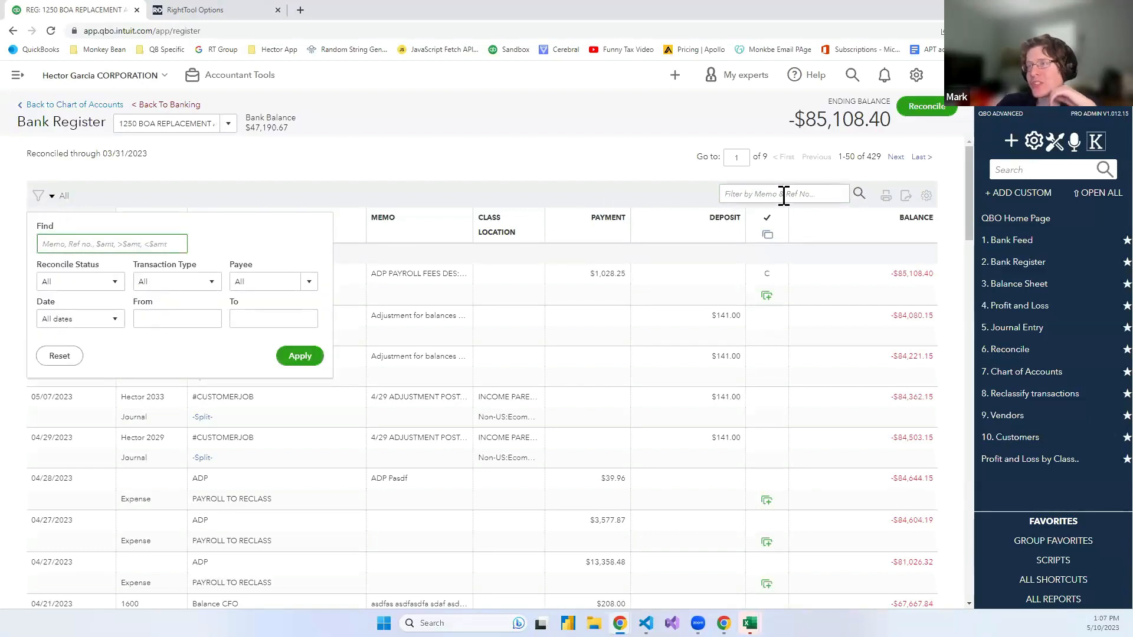
Filter the bank register by memo and reference number for adp, and clear the filter.
left_click(727, 194)
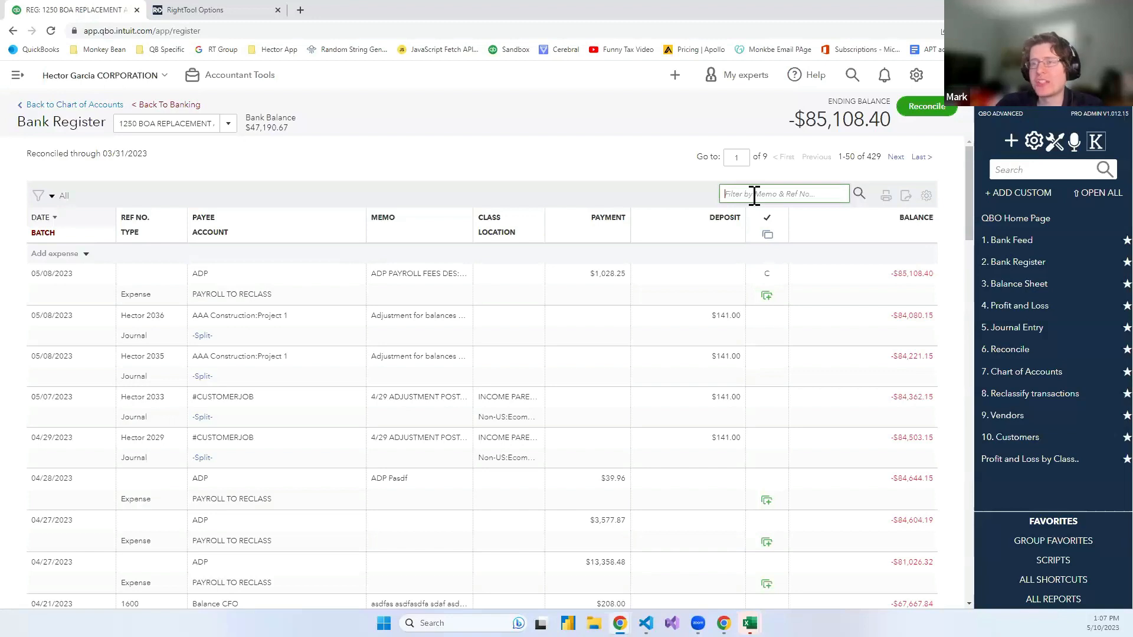
type("A")
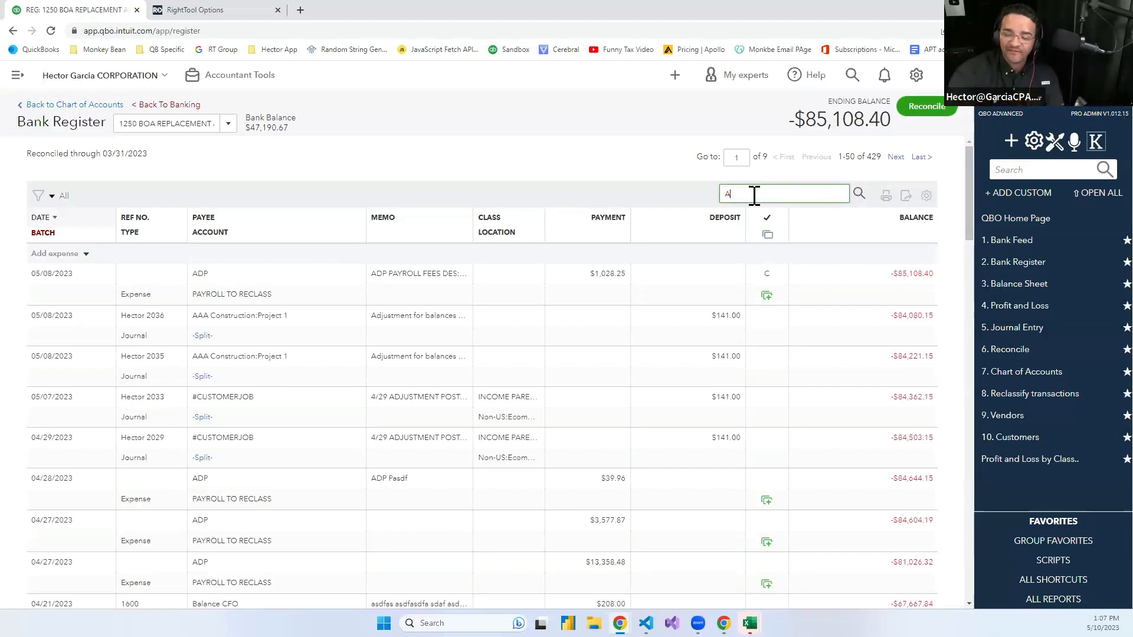
type("DP")
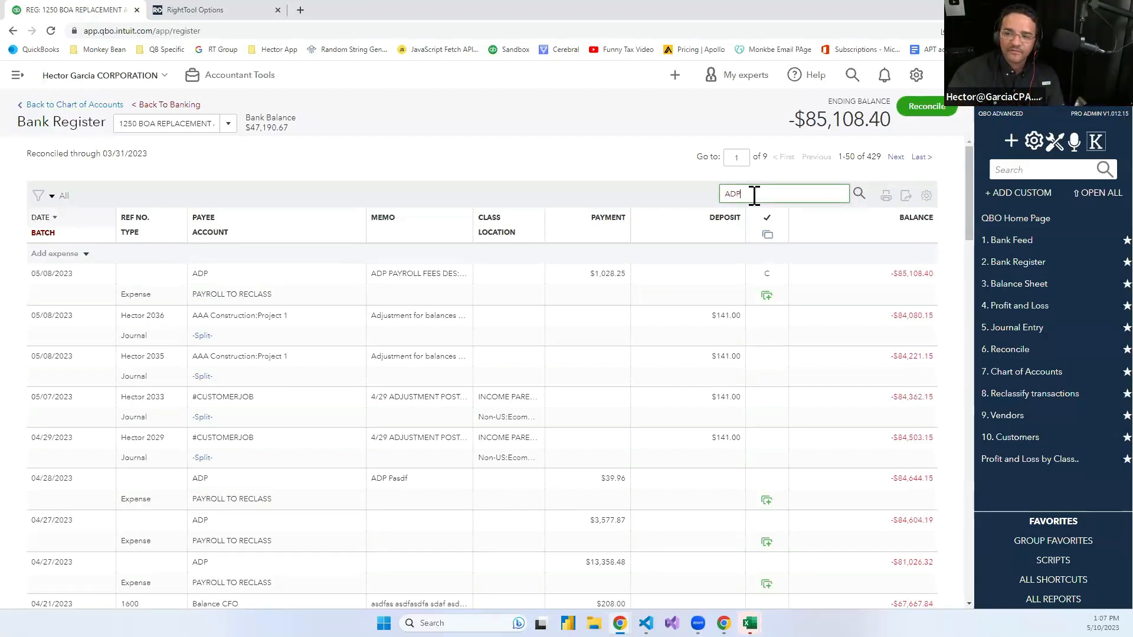
key("Return")
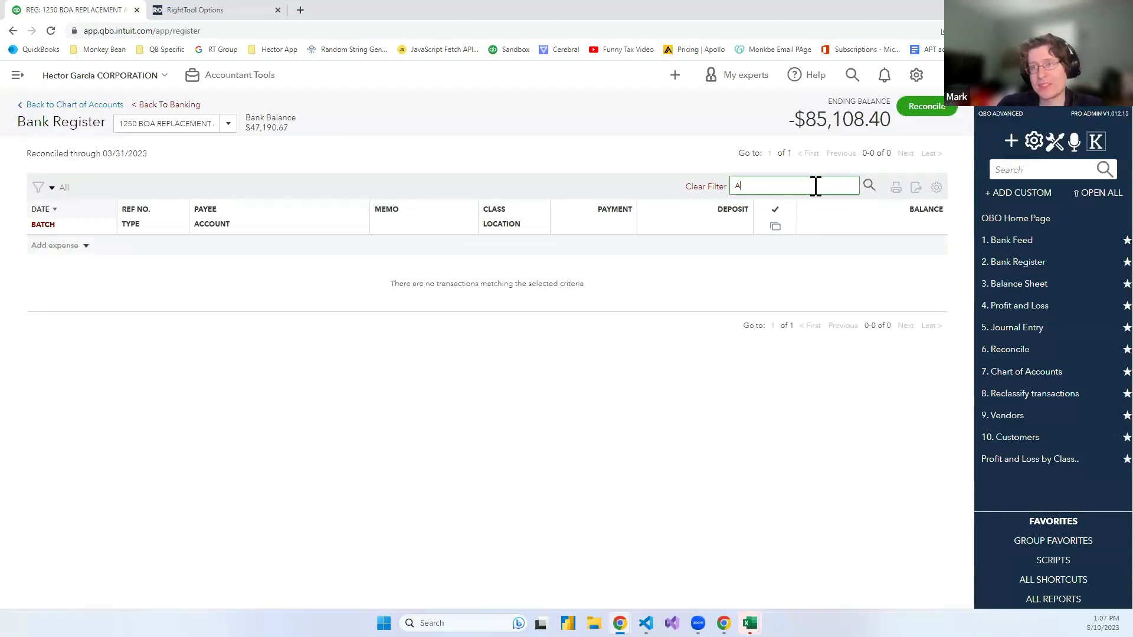
key("BackSpace")
type("adp")
key("Return")
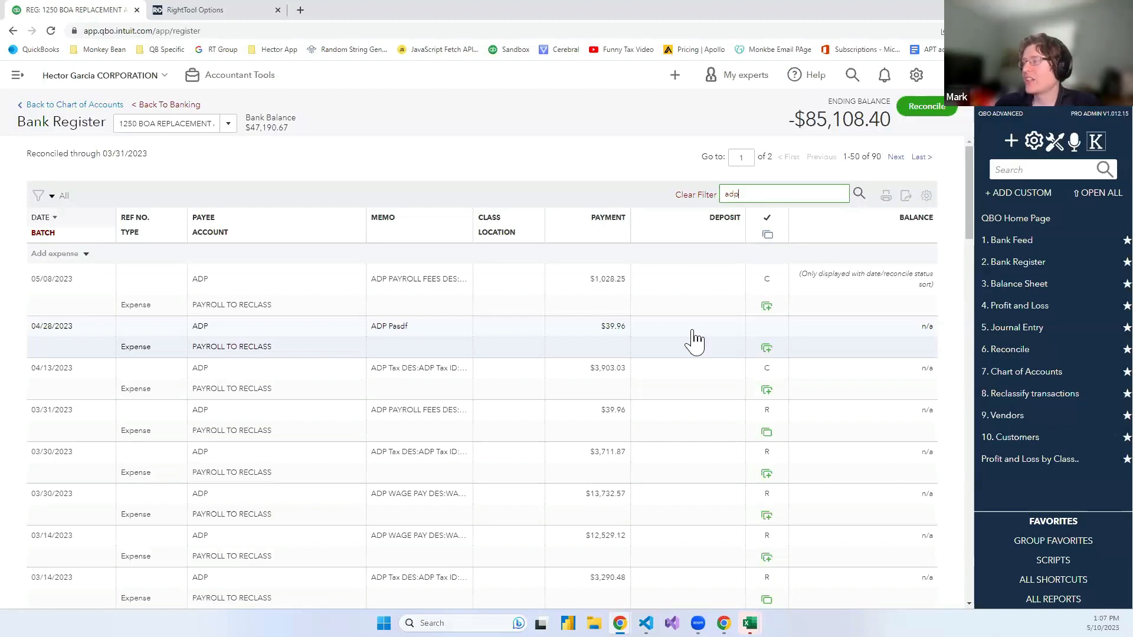
left_click_drag(768, 184, 764, 202)
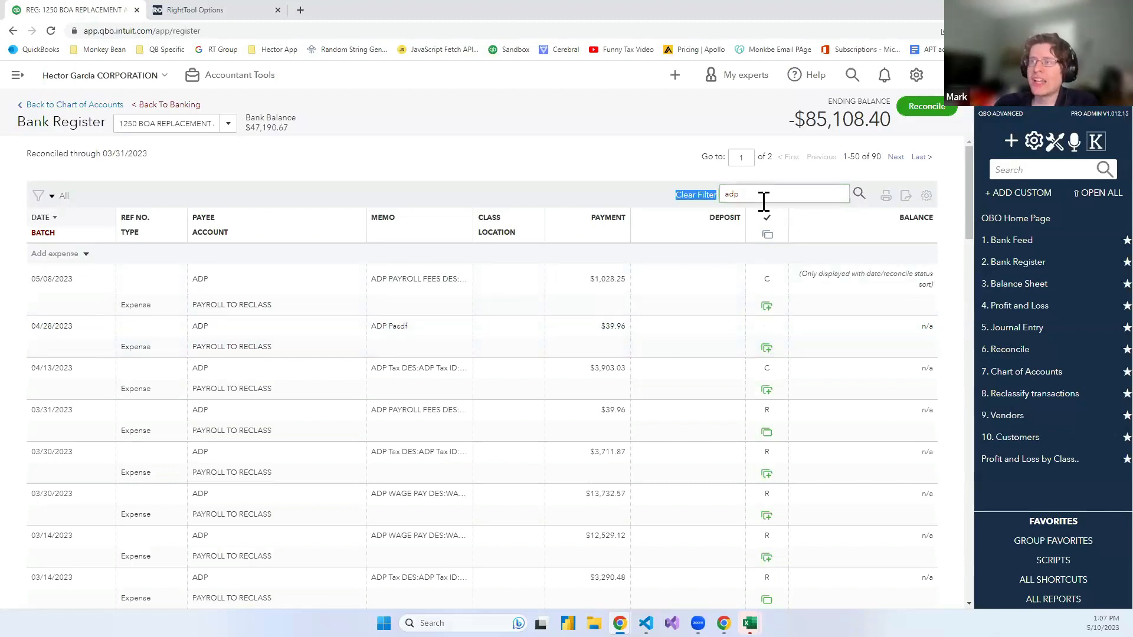
double_click(763, 201)
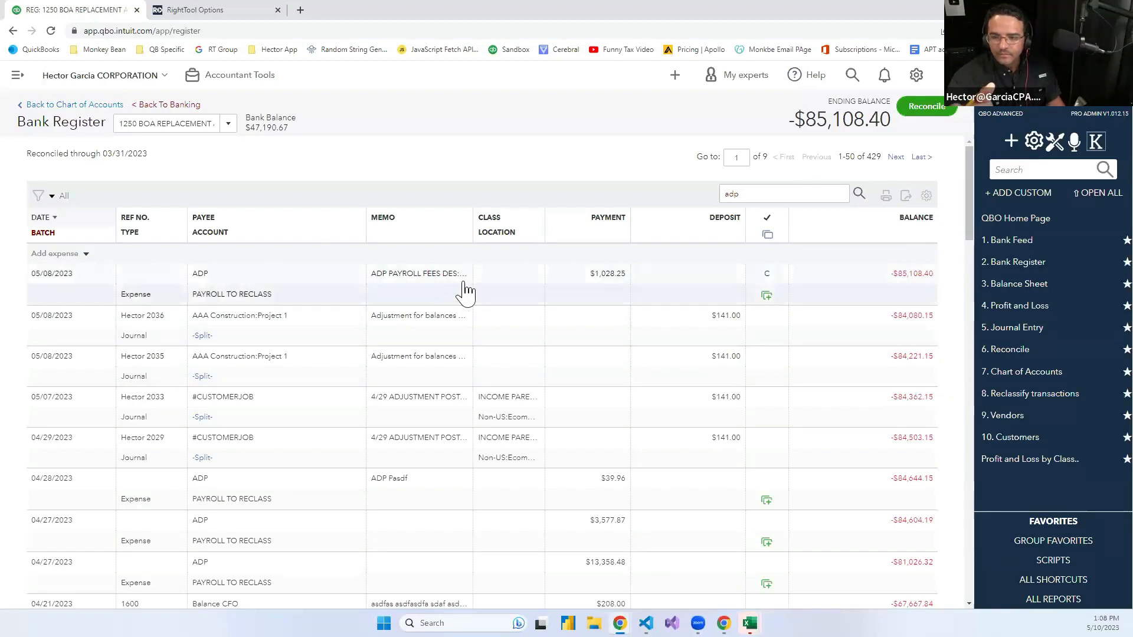
Filter the bank register for adp and look through the matching transactions.
left_click(779, 193)
left_click(856, 199)
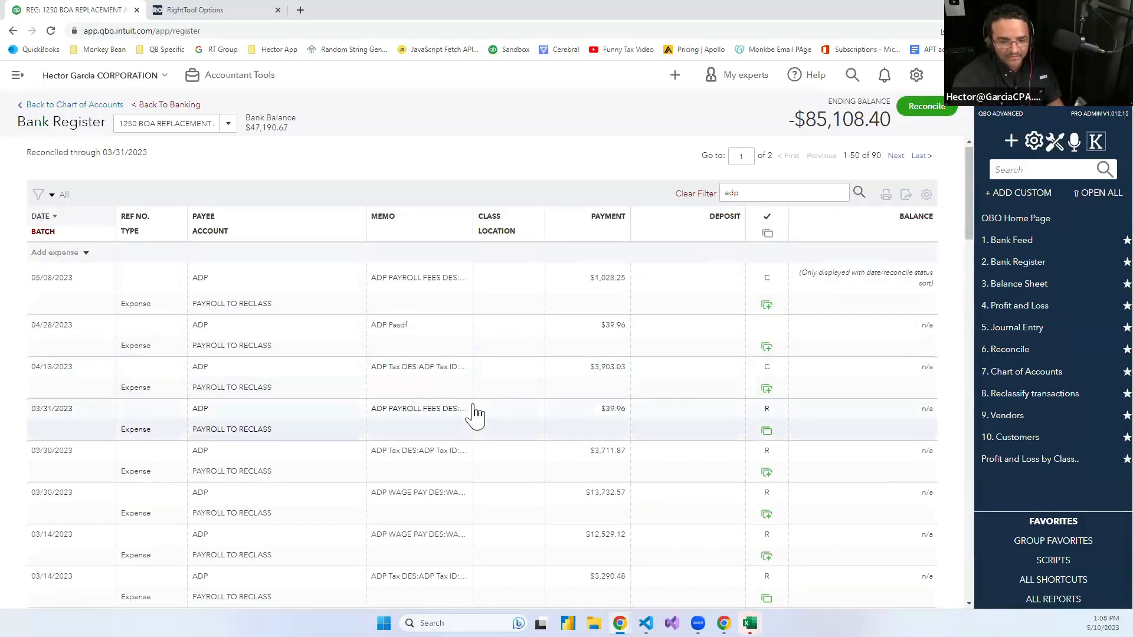
scroll(451, 381, "down", 10)
scroll(452, 381, "up", 10)
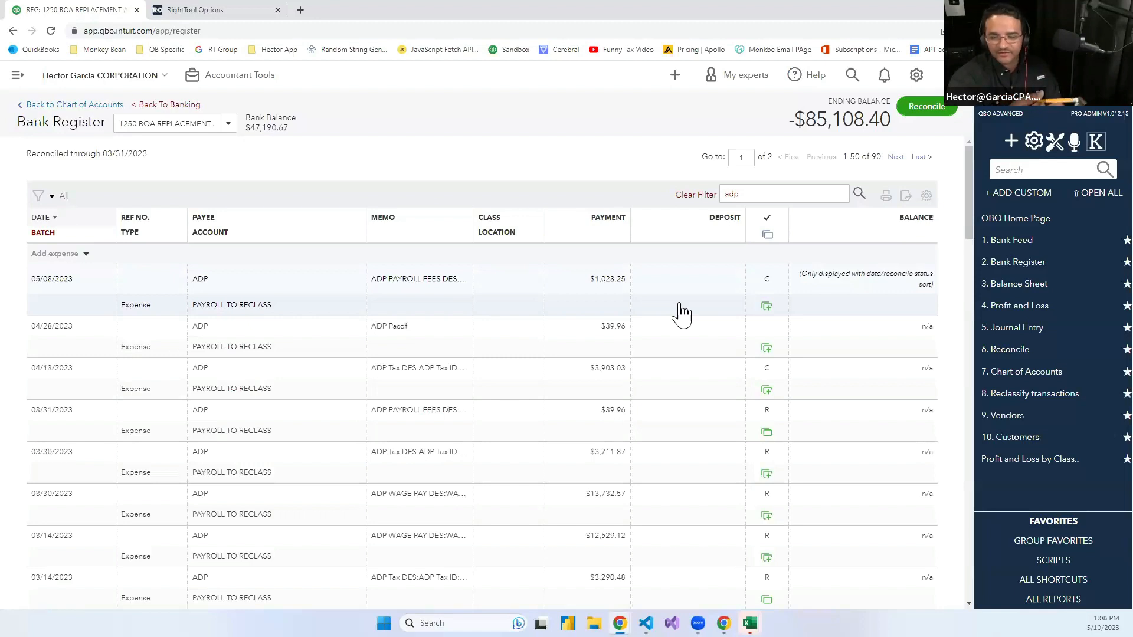
Start a batch edit of the filtered register transactions with Payee as the only field to change.
left_click(39, 234)
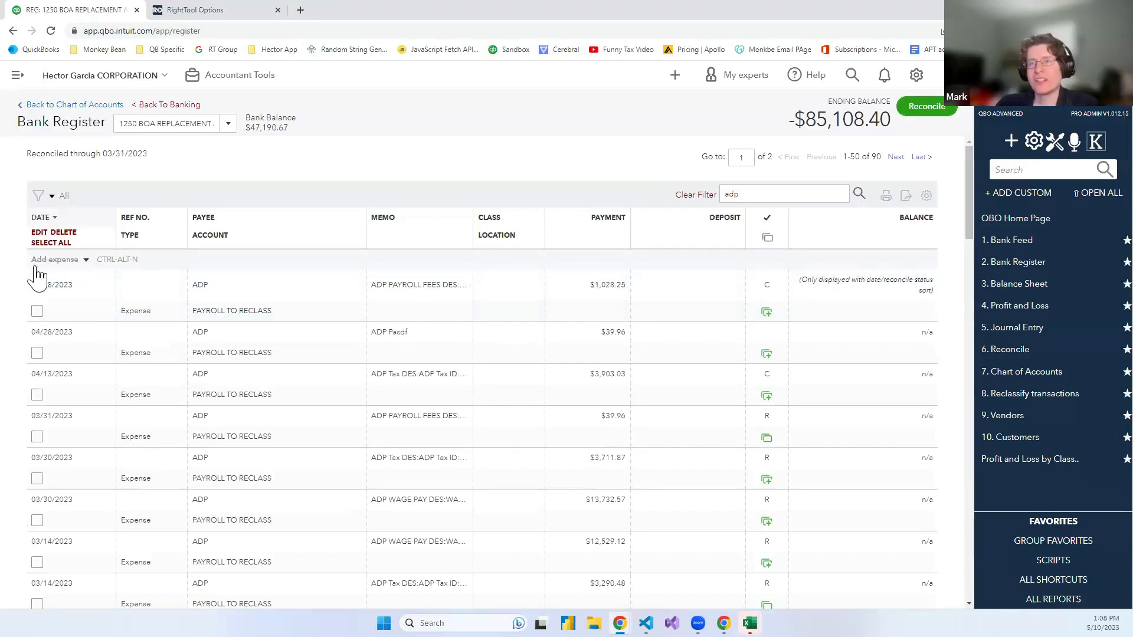
left_click(38, 234)
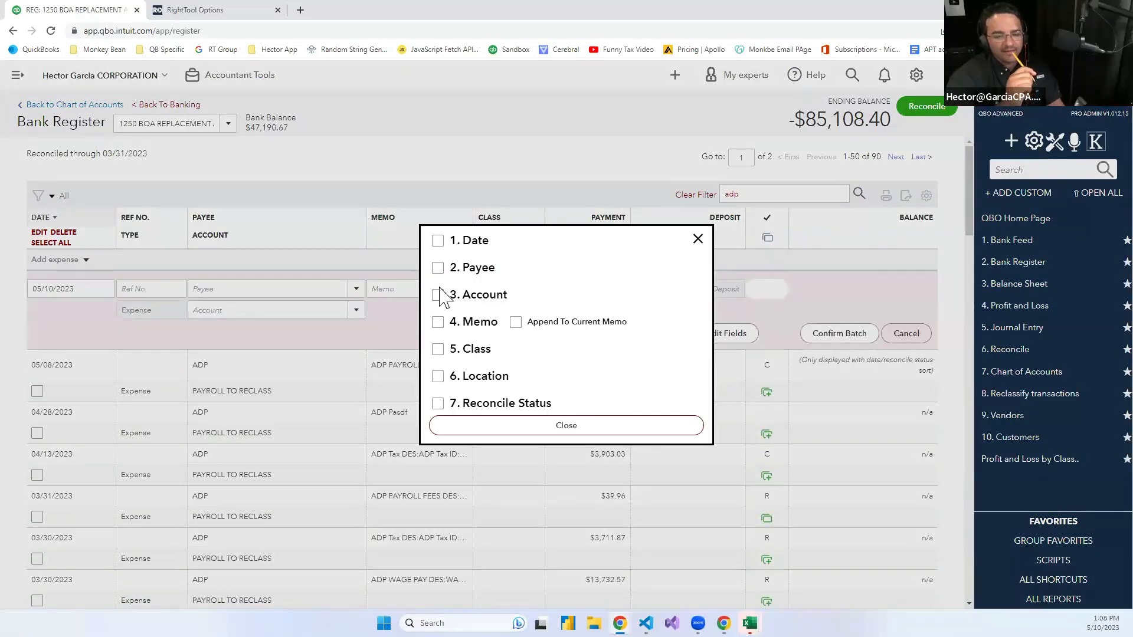
left_click(438, 269)
left_click(602, 426)
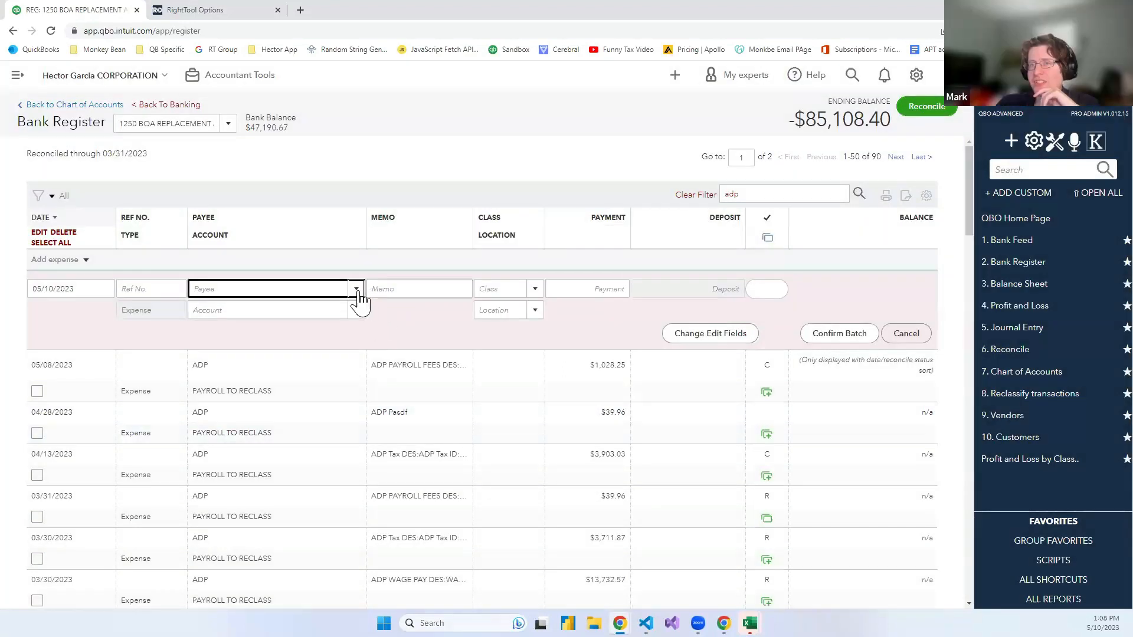
Batch-replace the payee of all listed ADP transactions with #EMPLOYEE, accepting the bill payment type, and discard the leftover new entry.
left_click(357, 291)
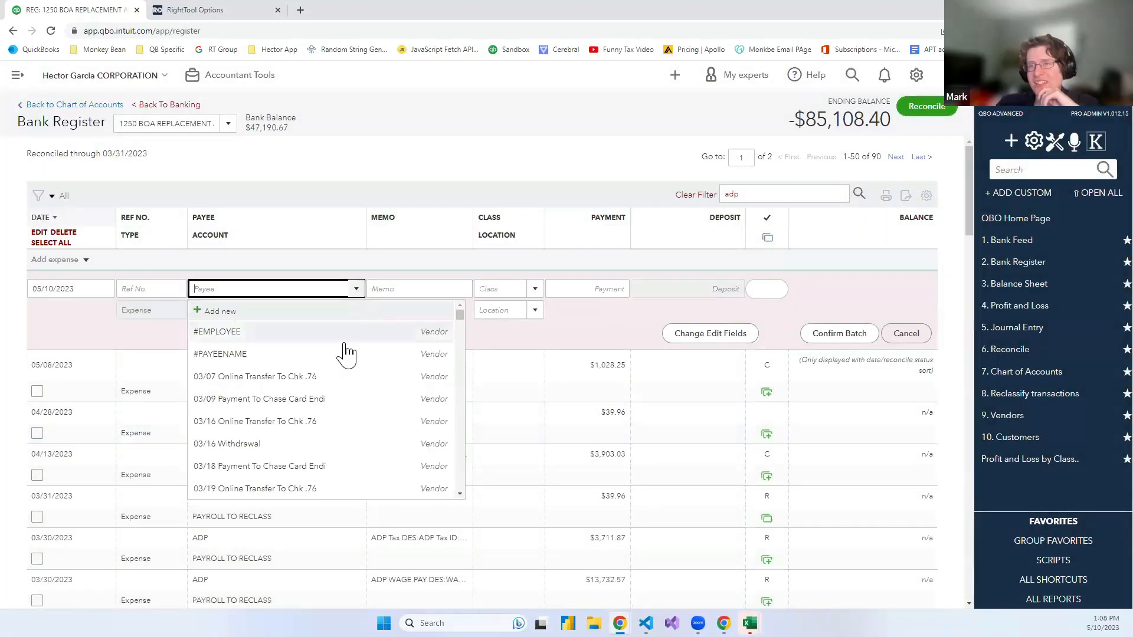
left_click(56, 242)
left_click(355, 290)
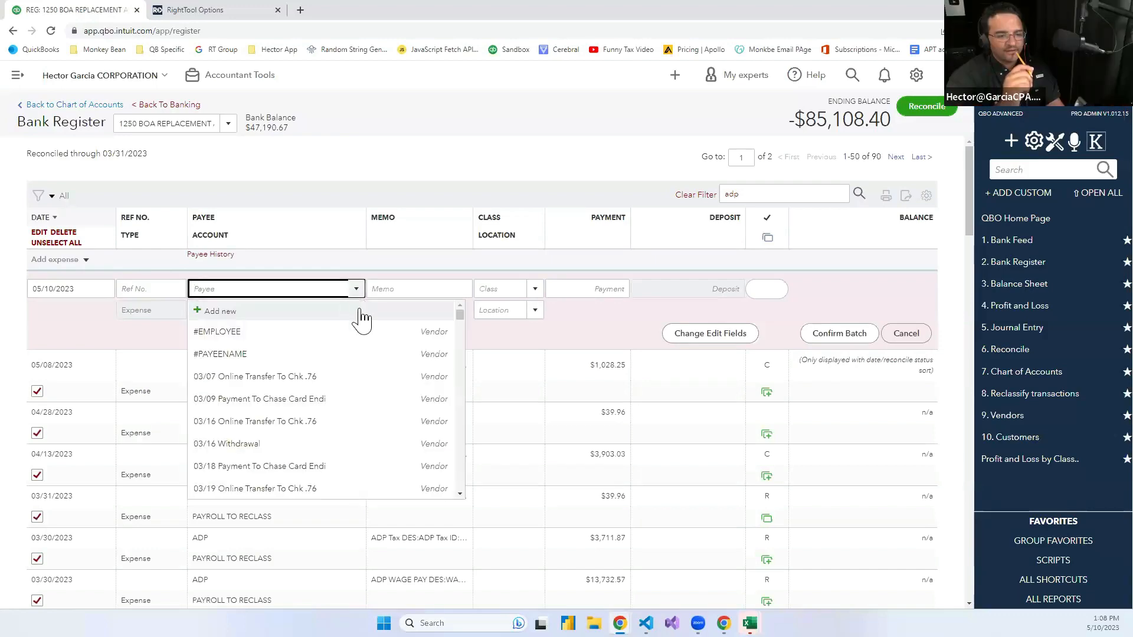
left_click(313, 334)
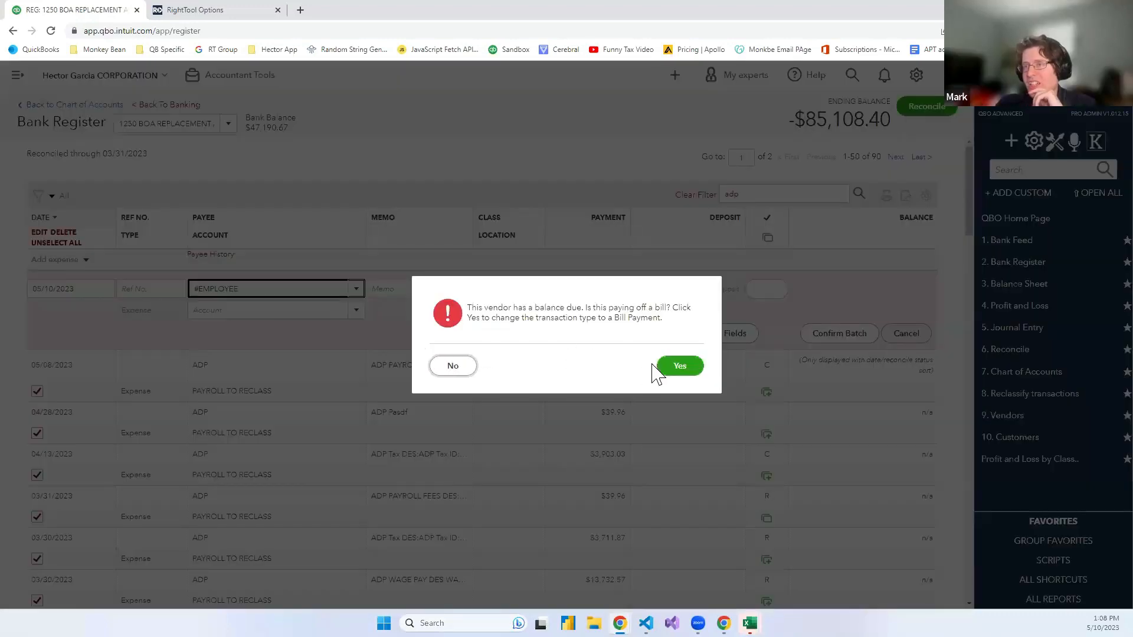
left_click(668, 370)
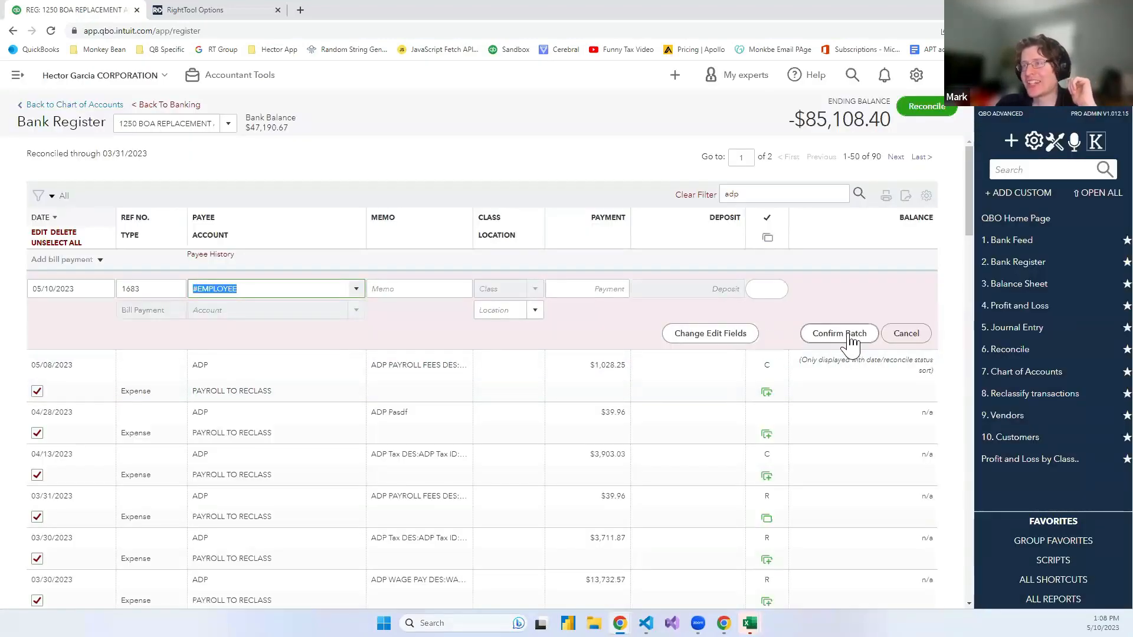
left_click(851, 336)
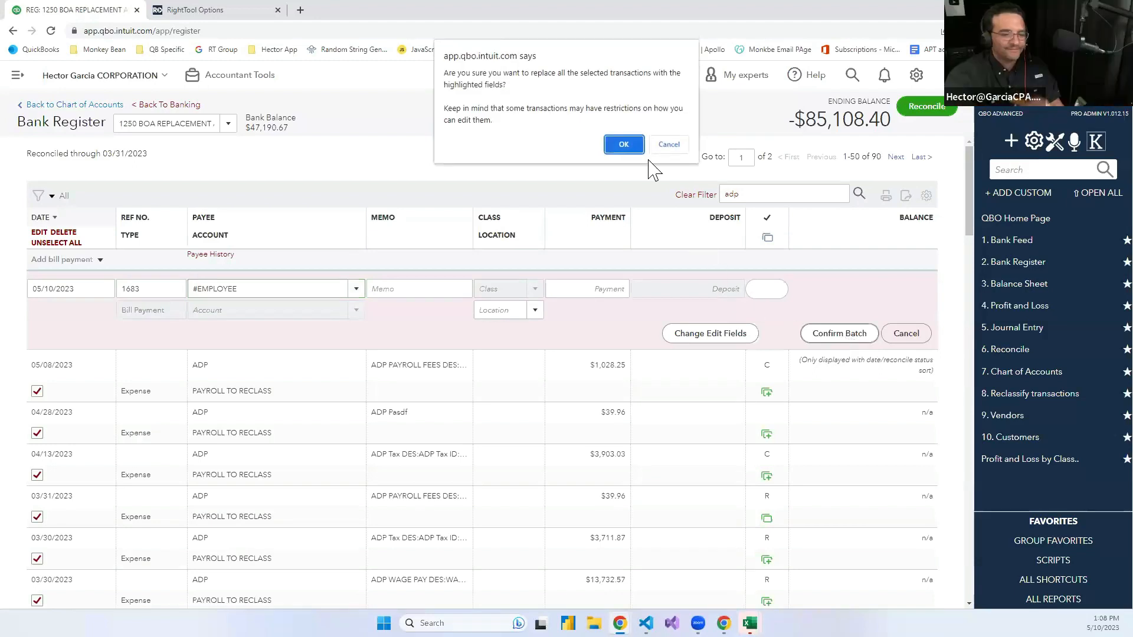
left_click(624, 145)
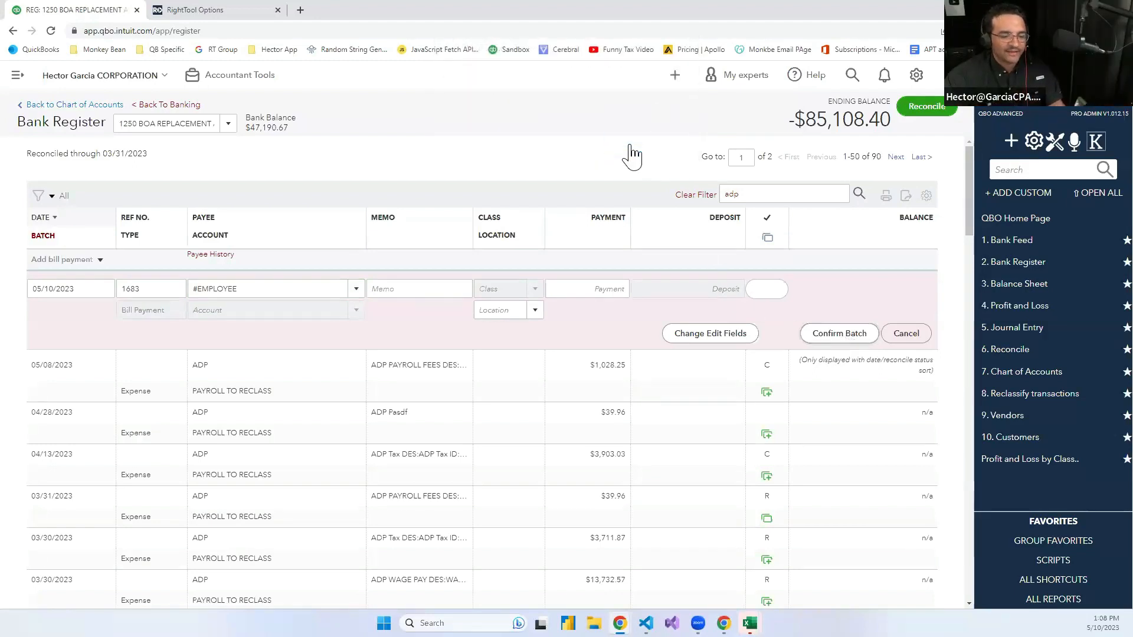
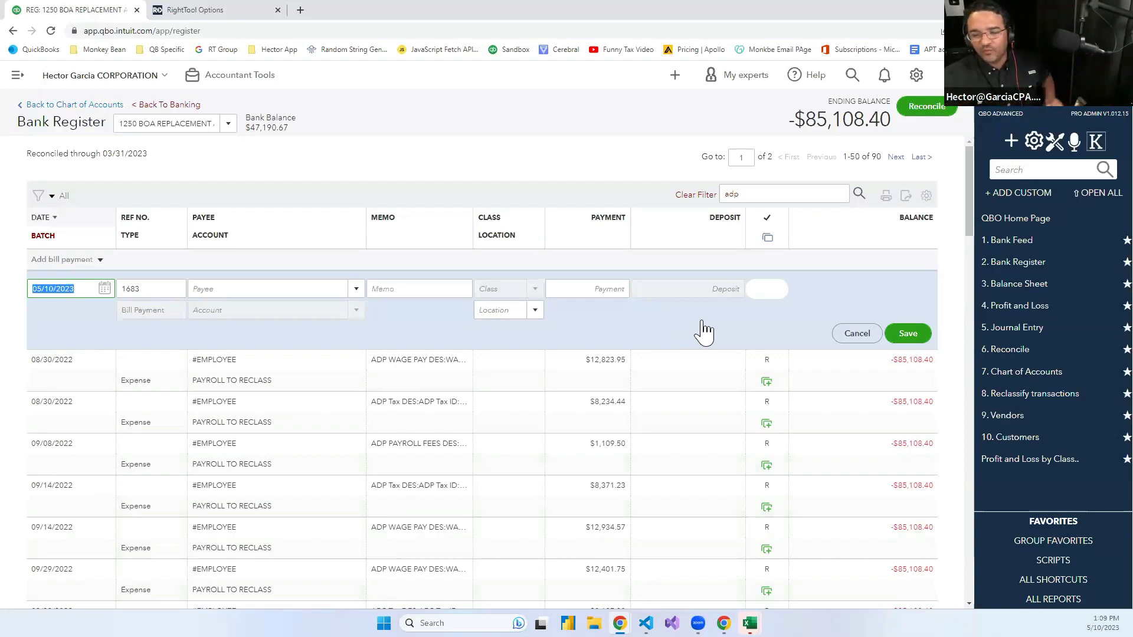
left_click(846, 334)
left_click(764, 196)
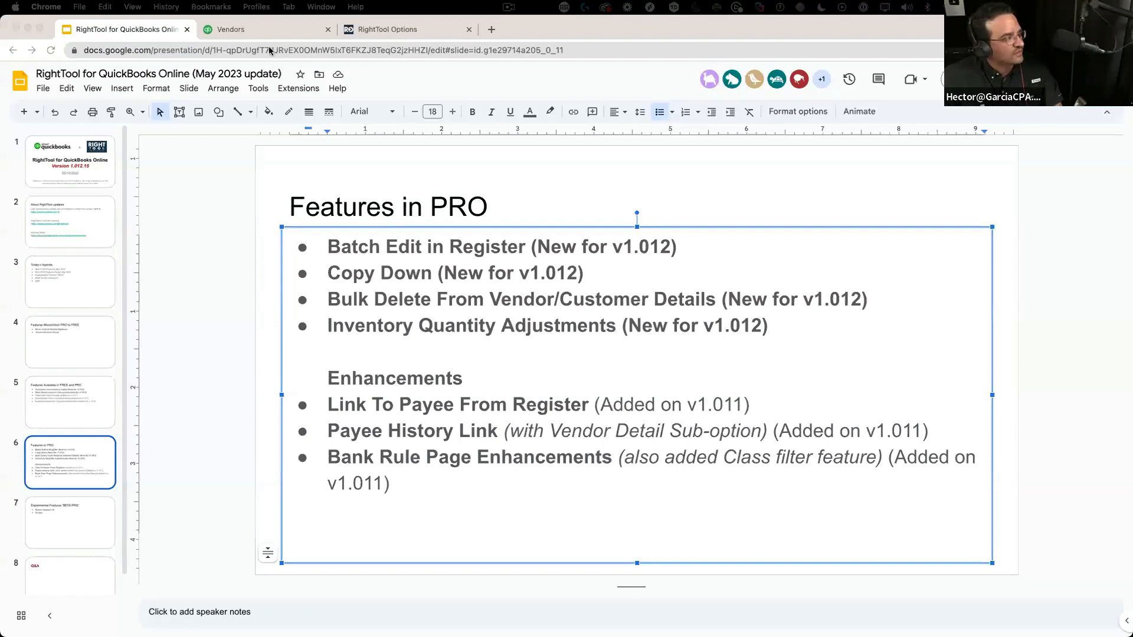
Reopen RightTool Options from QuickBooks and turn on the Beta PRO features Report Analysis AI and Enable SCRIPTS.
left_click(256, 35)
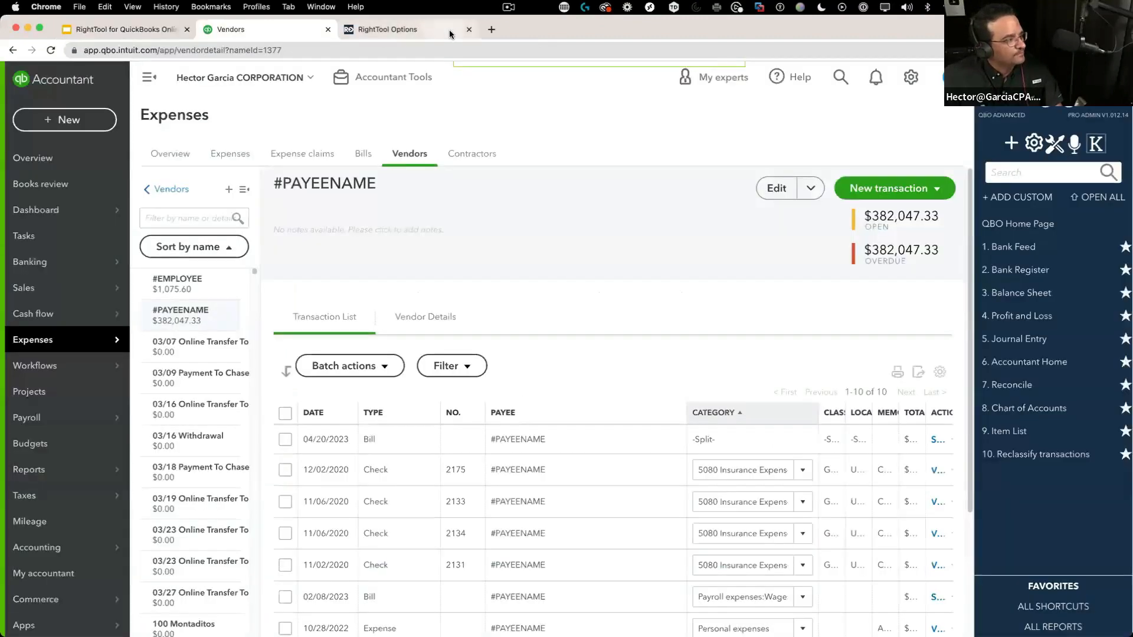
left_click(468, 30)
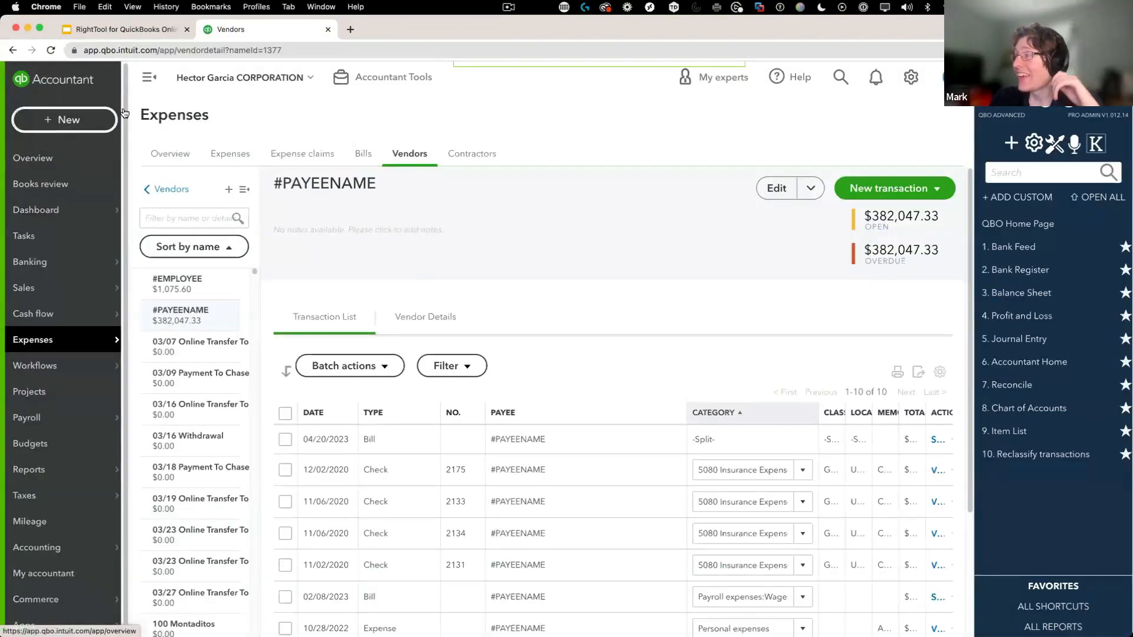
left_click(1055, 144)
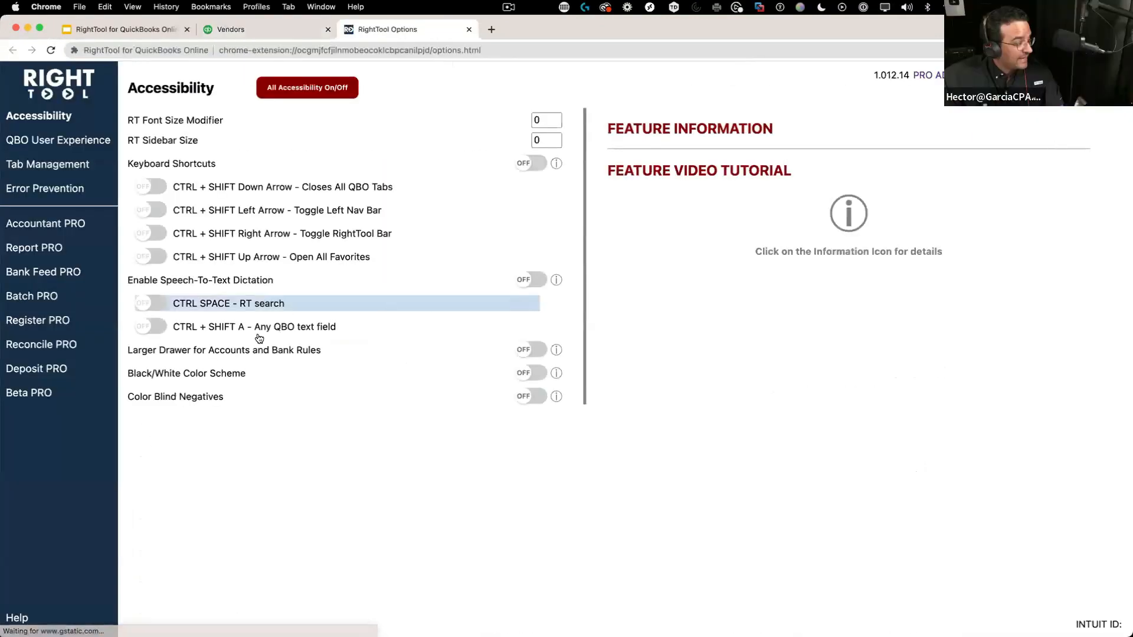
left_click(33, 395)
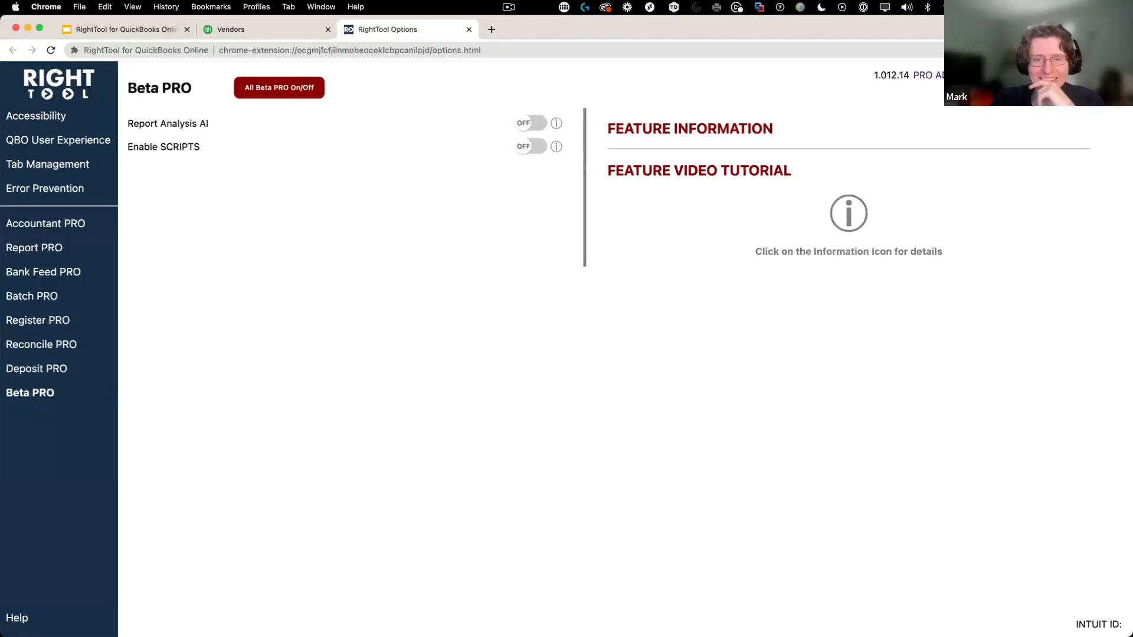
left_click(648, 395)
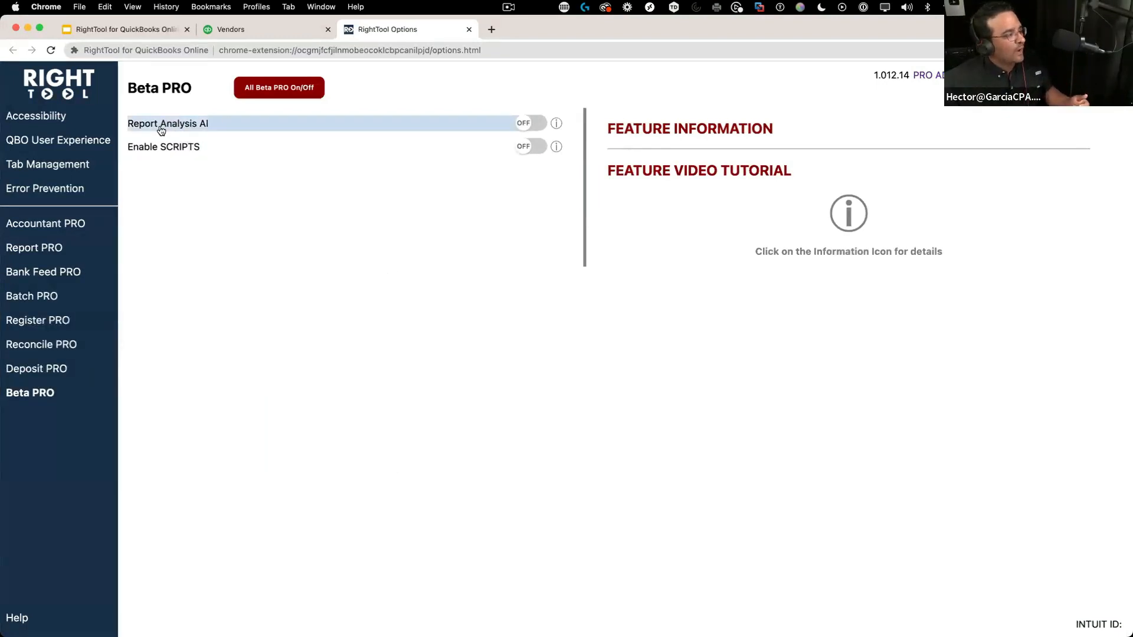
left_click(523, 125)
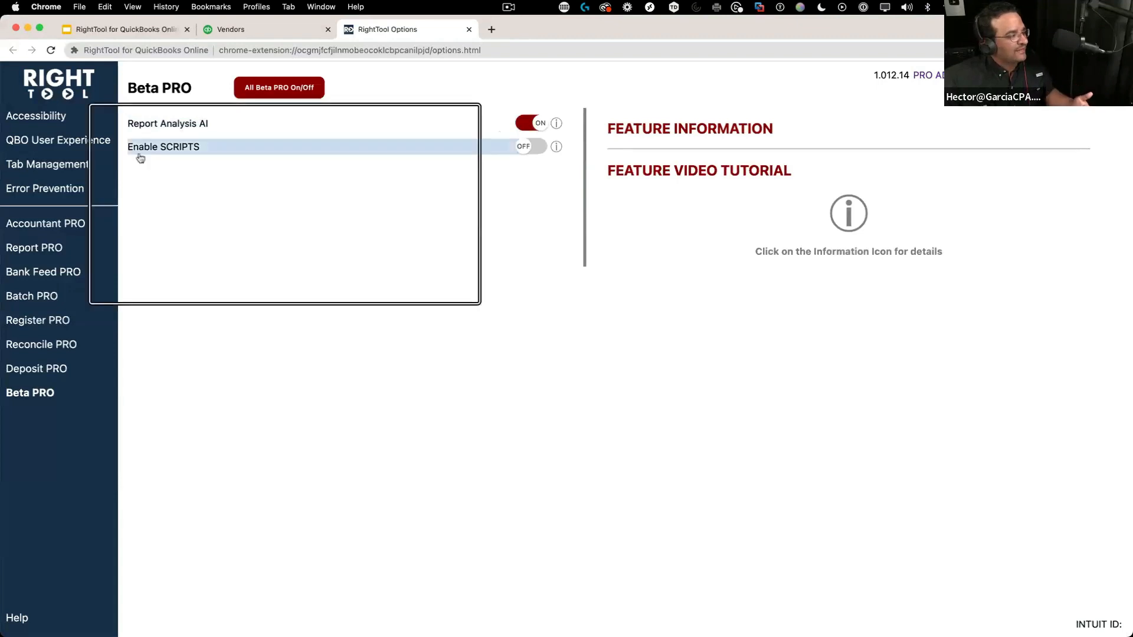
left_click(531, 146)
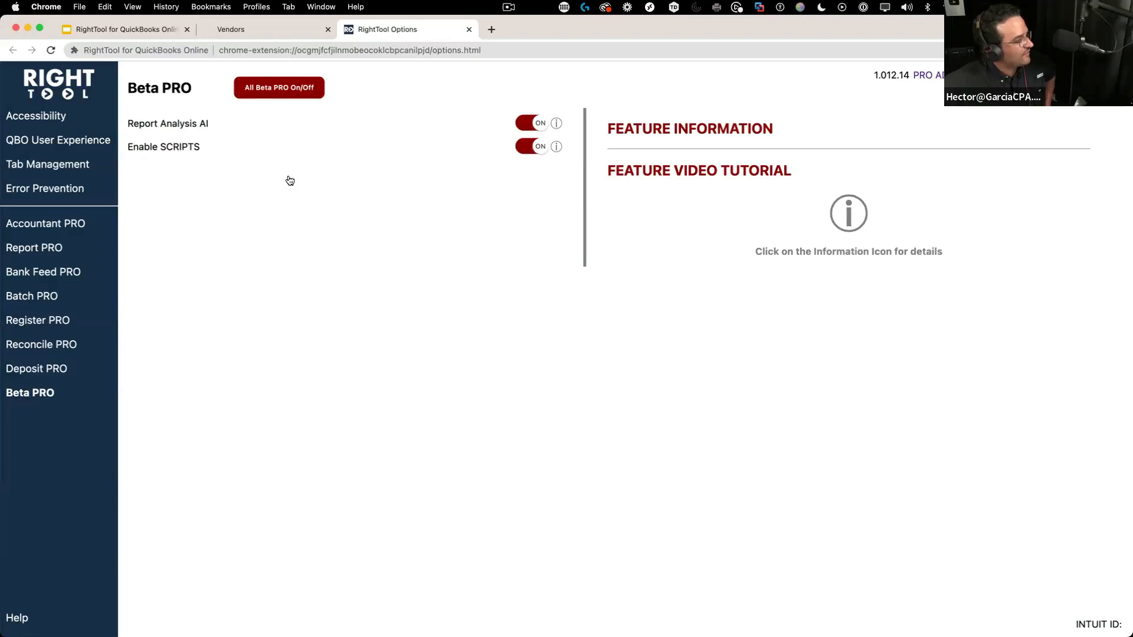
Return to QuickBooks and open the Balance Sheet report from the Business overview reports.
left_click(250, 30)
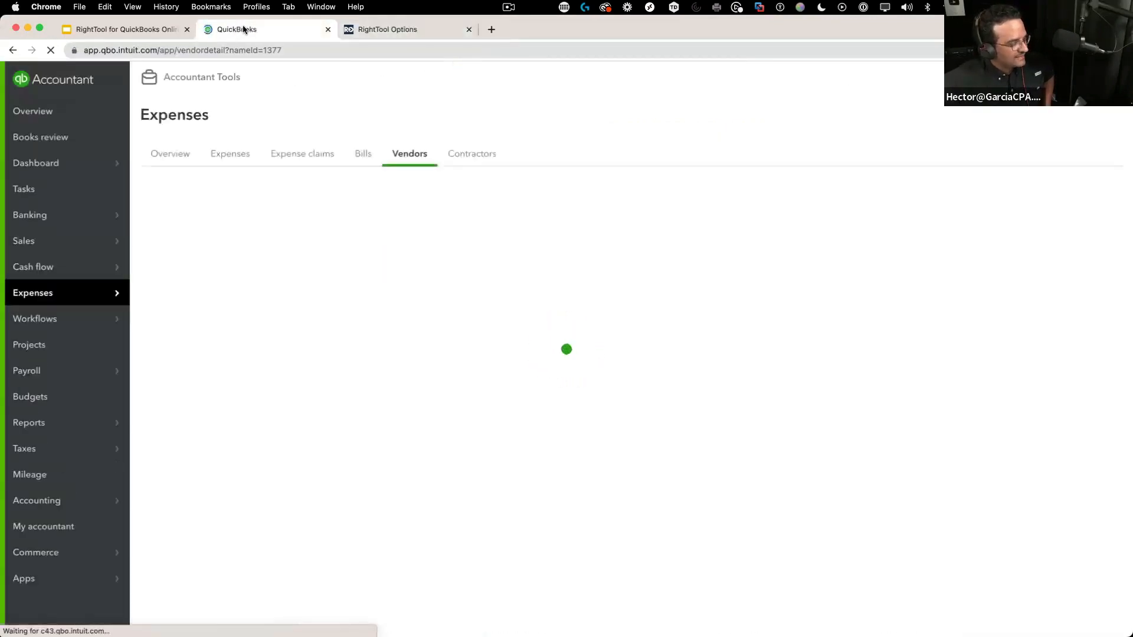
left_click(149, 470)
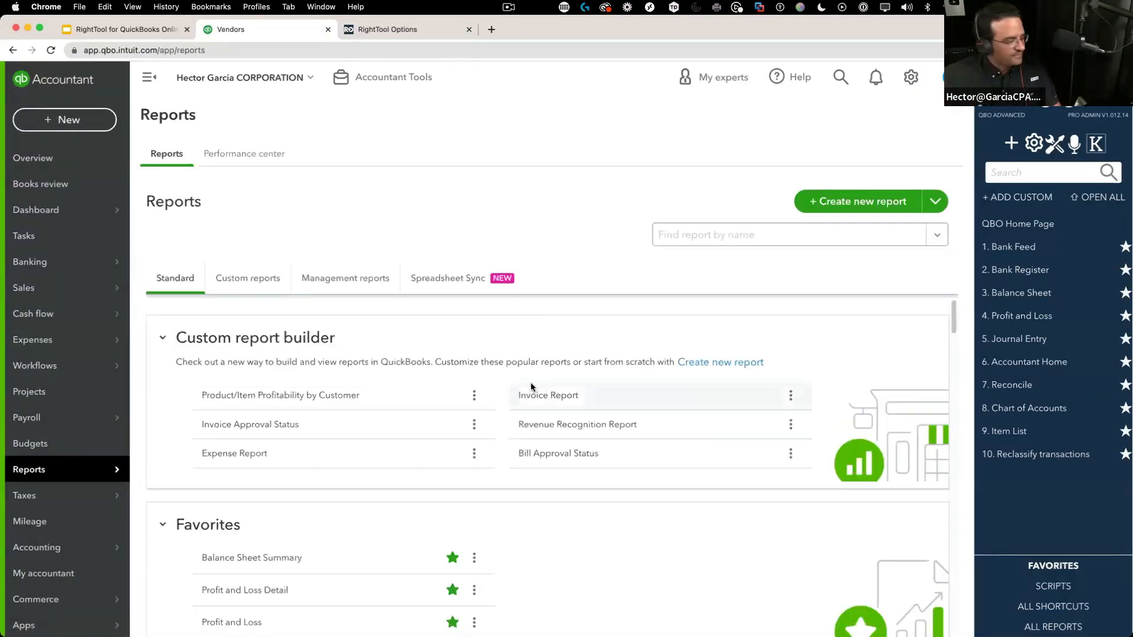
scroll(577, 392, "down", 3)
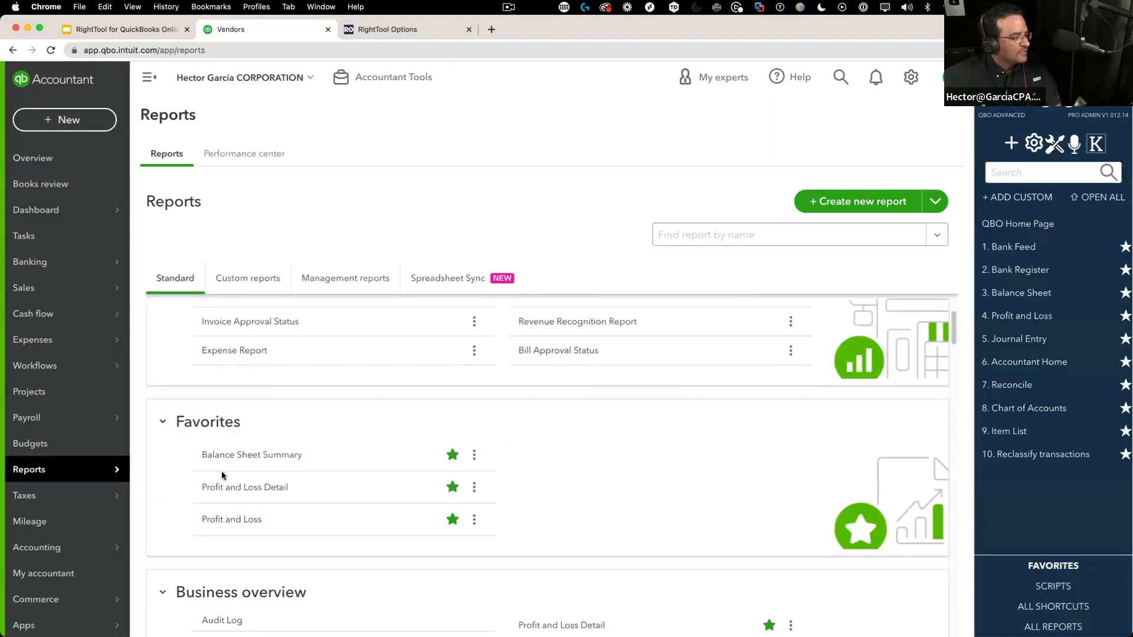
scroll(290, 511, "down", 3)
scroll(283, 512, "down", 3)
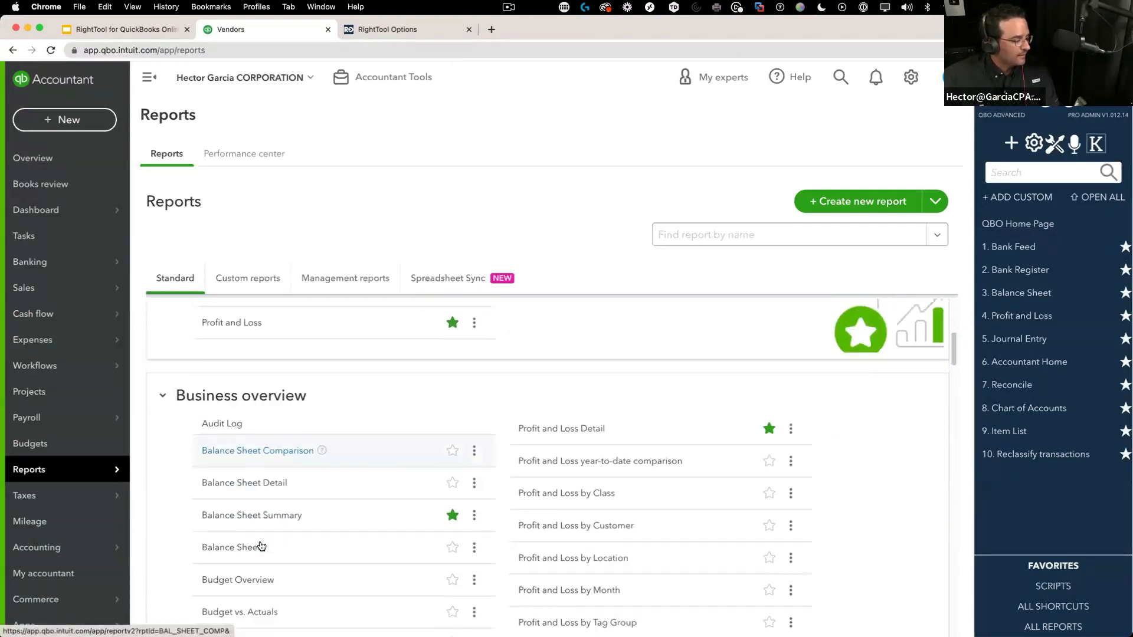
left_click(238, 539)
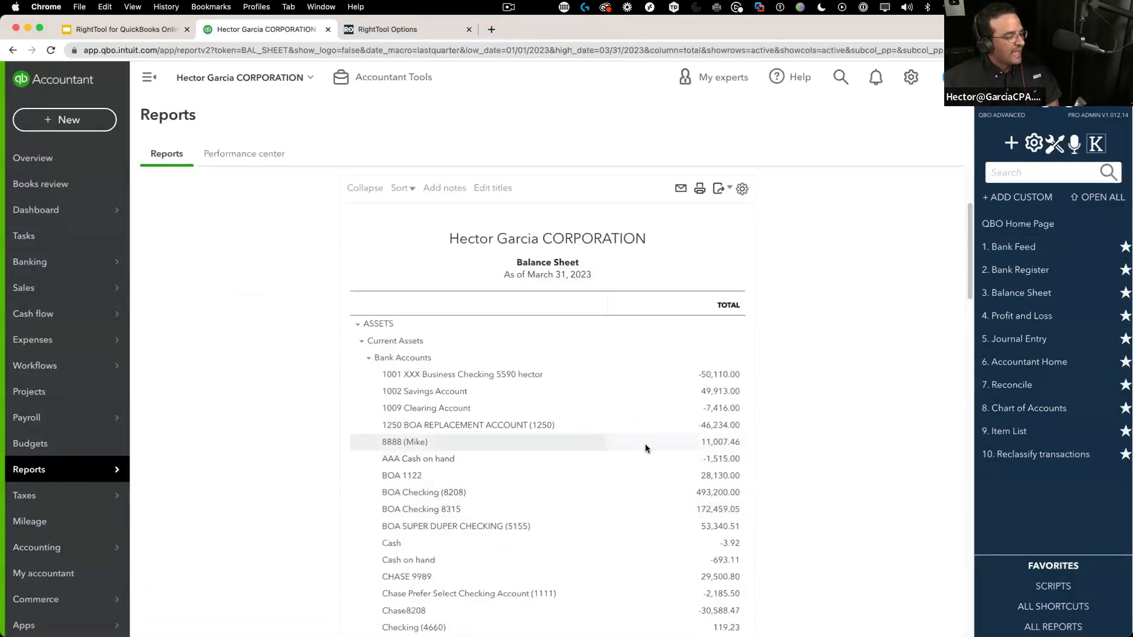
Set the Balance Sheet report period to Last Fiscal Year and run the report.
left_click(200, 251)
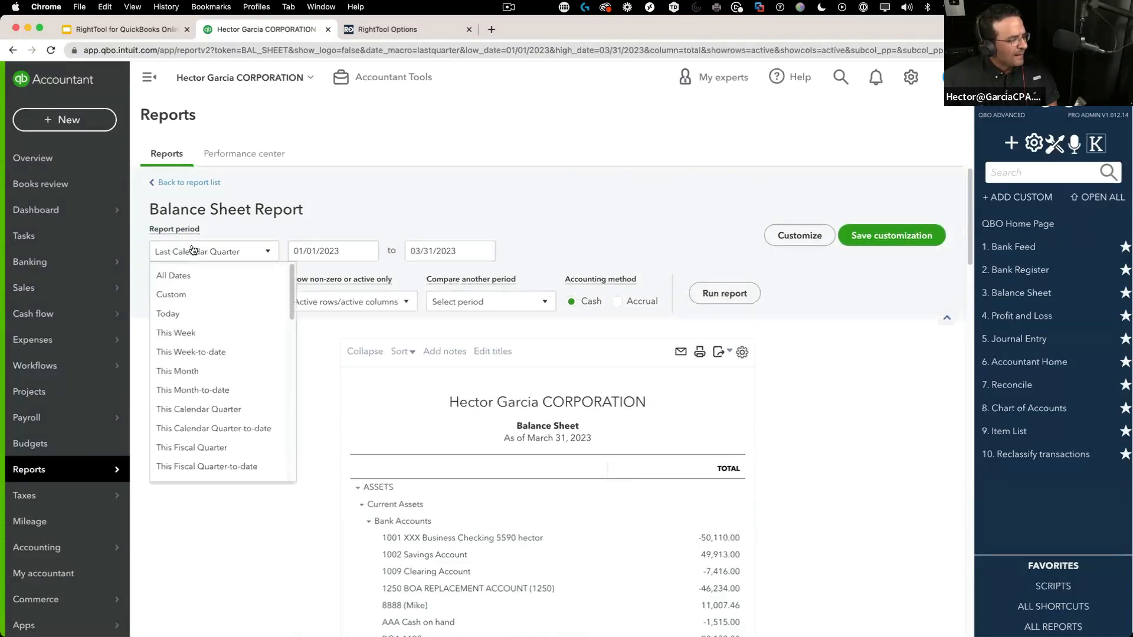
scroll(218, 419, "down", 5)
left_click(211, 462)
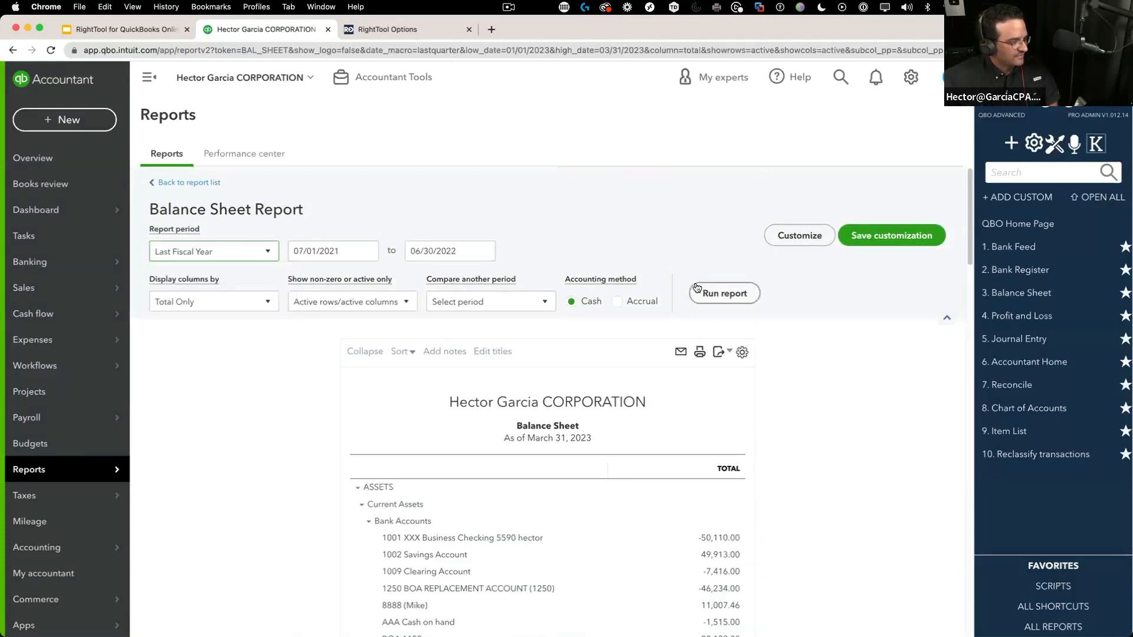
left_click(711, 293)
Look through the Balance Sheet down to its end and open the prompt for inserting a ChatGPT report analysis.
scroll(703, 420, "down", 10)
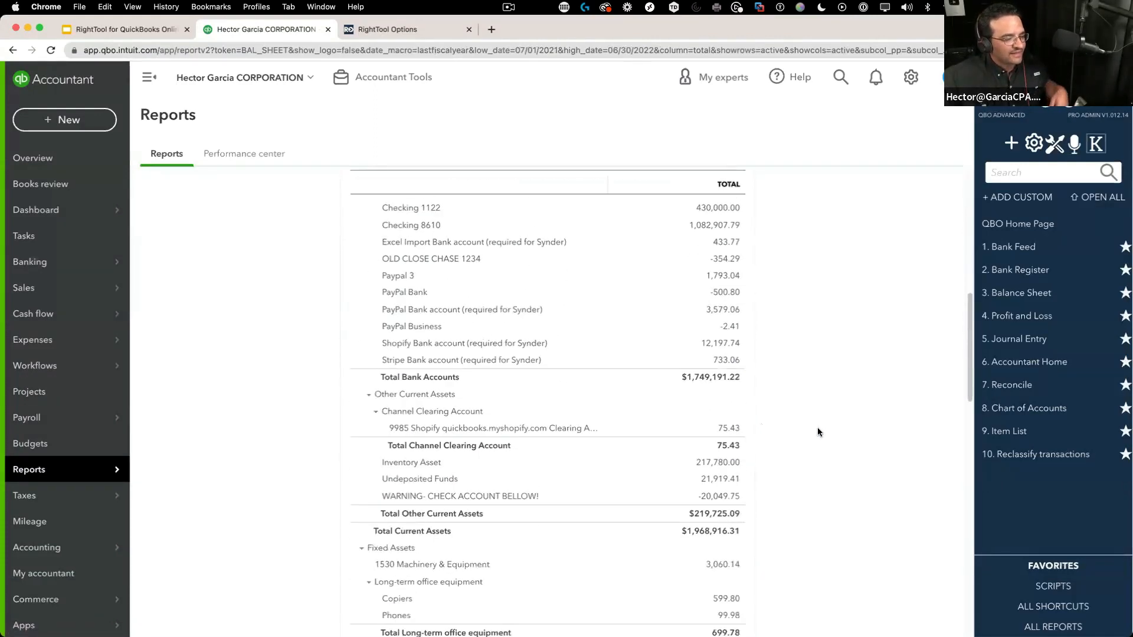
scroll(805, 434, "down", 1)
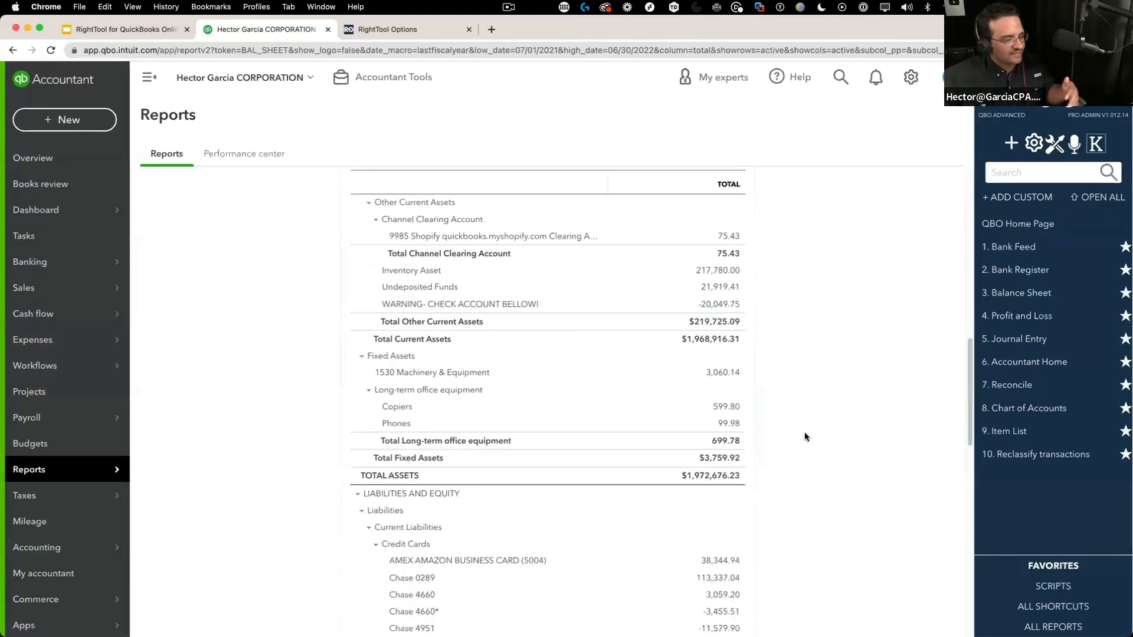
scroll(805, 434, "down", 8)
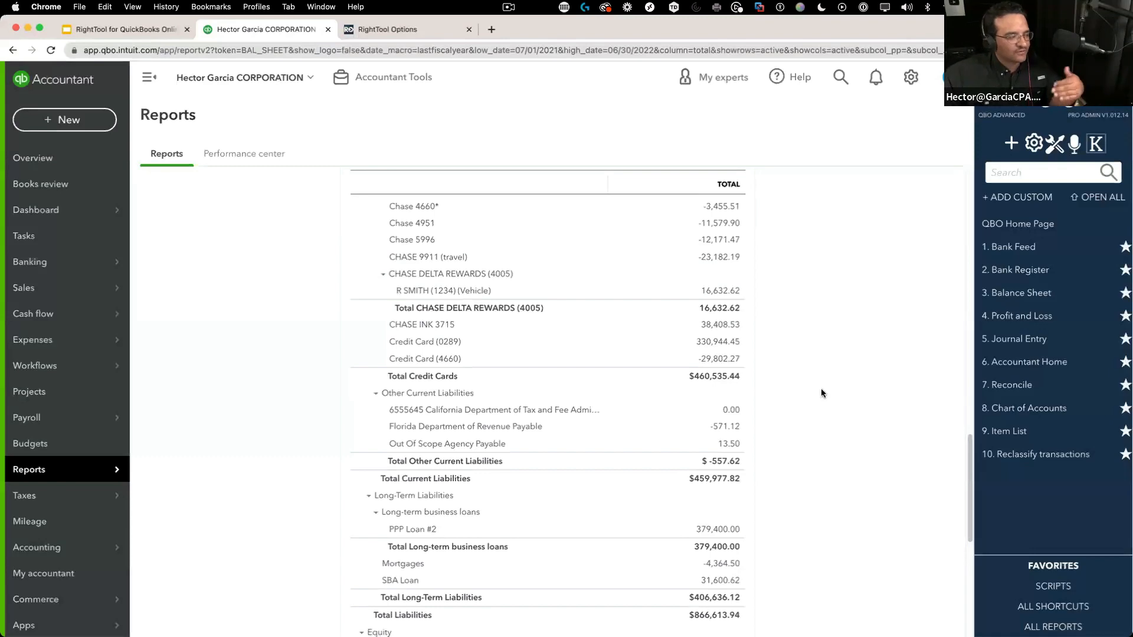
scroll(816, 398, "up", 15)
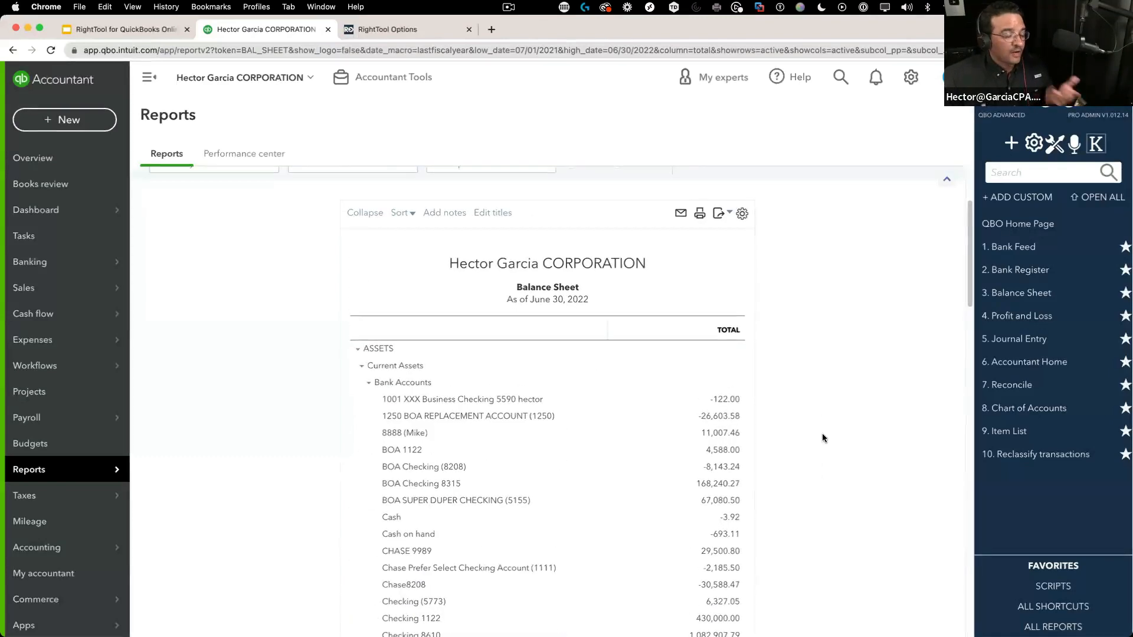
scroll(821, 443, "down", 15)
scroll(814, 449, "down", 8)
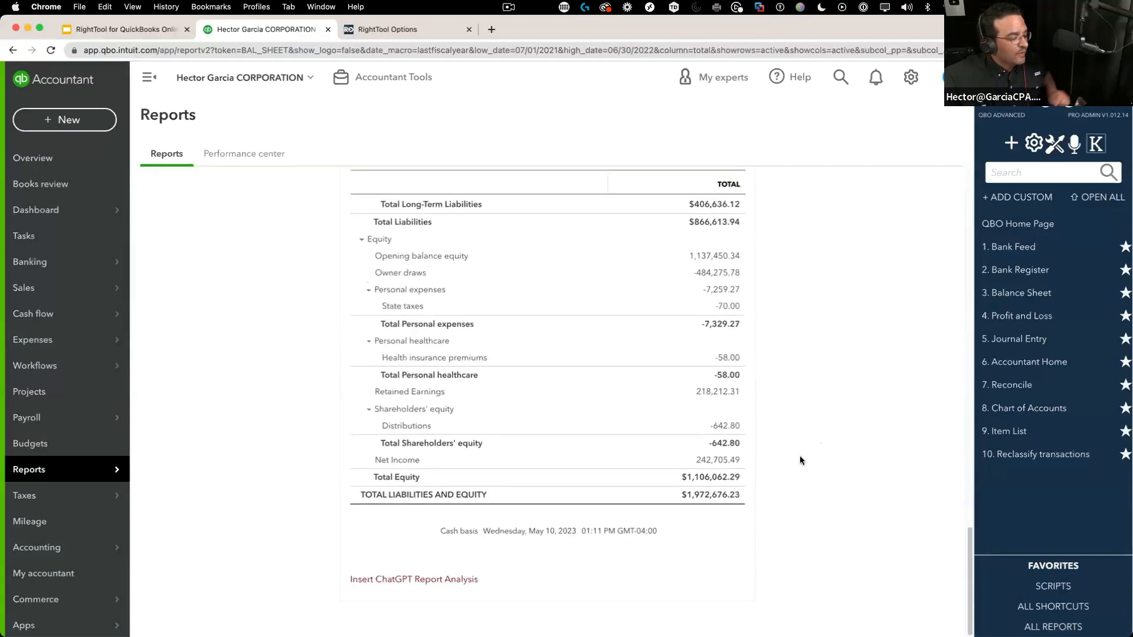
left_click(405, 580)
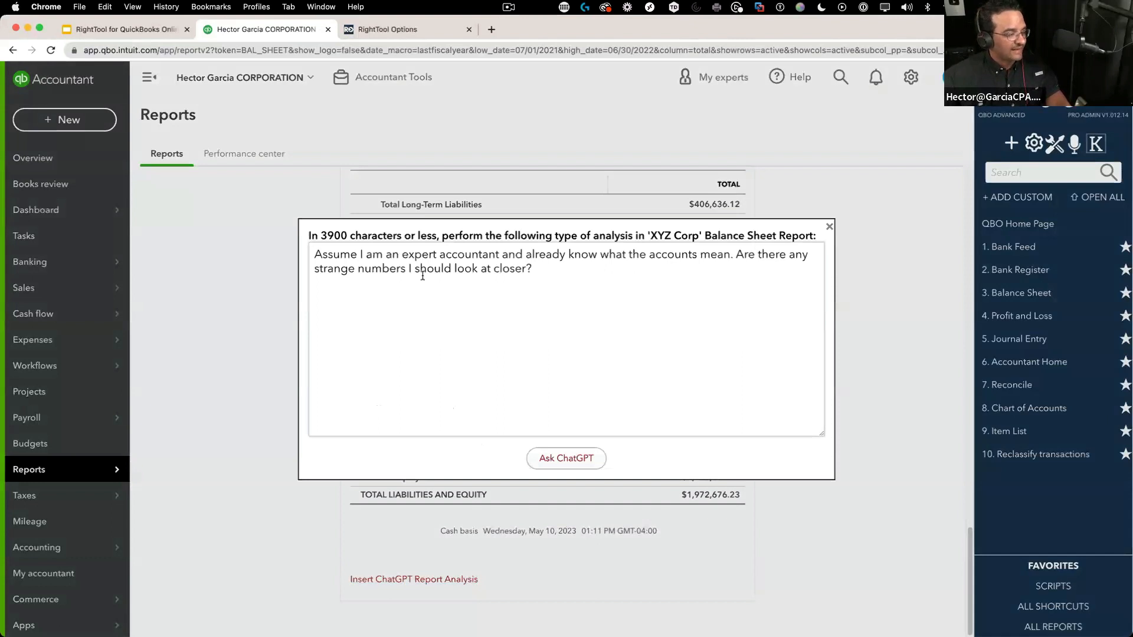
Review the suggested expert-accountant prompt and ask ChatGPT whether the Balance Sheet has any strange numbers to look at closer.
left_click_drag(484, 236, 706, 238)
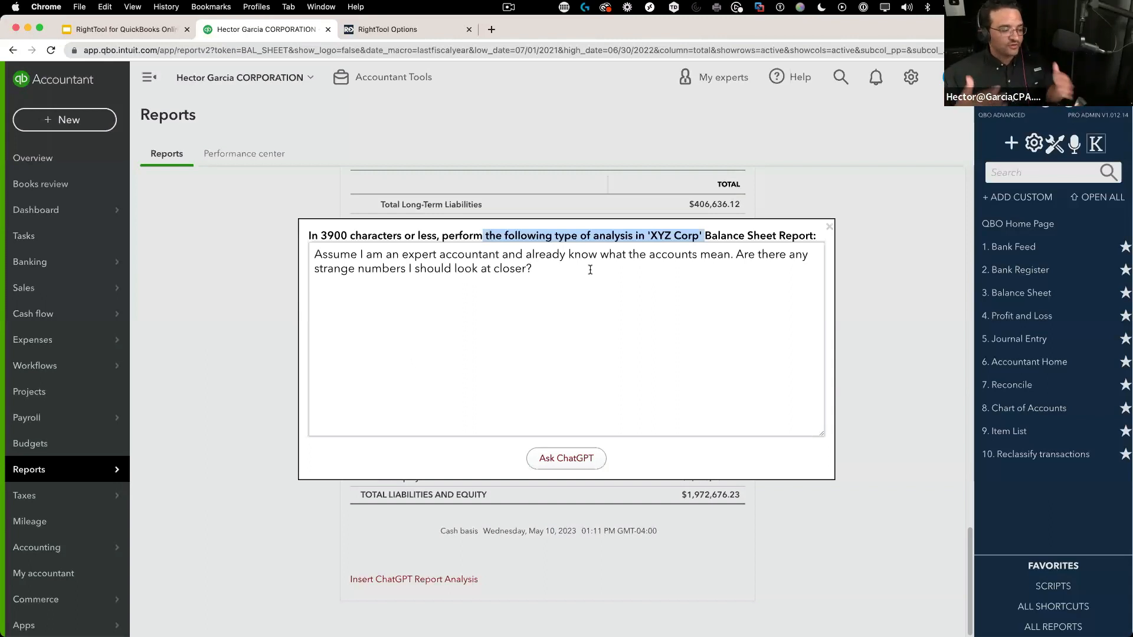
left_click_drag(590, 270, 275, 250)
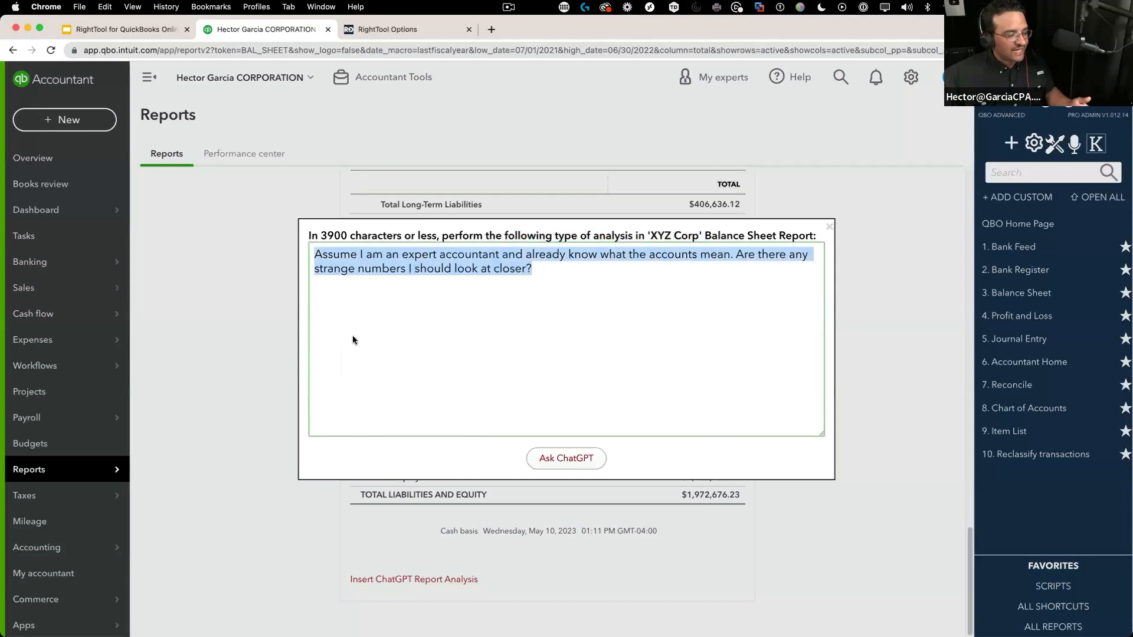
key("Escape")
left_click(422, 580)
left_click_drag(561, 278, 304, 256)
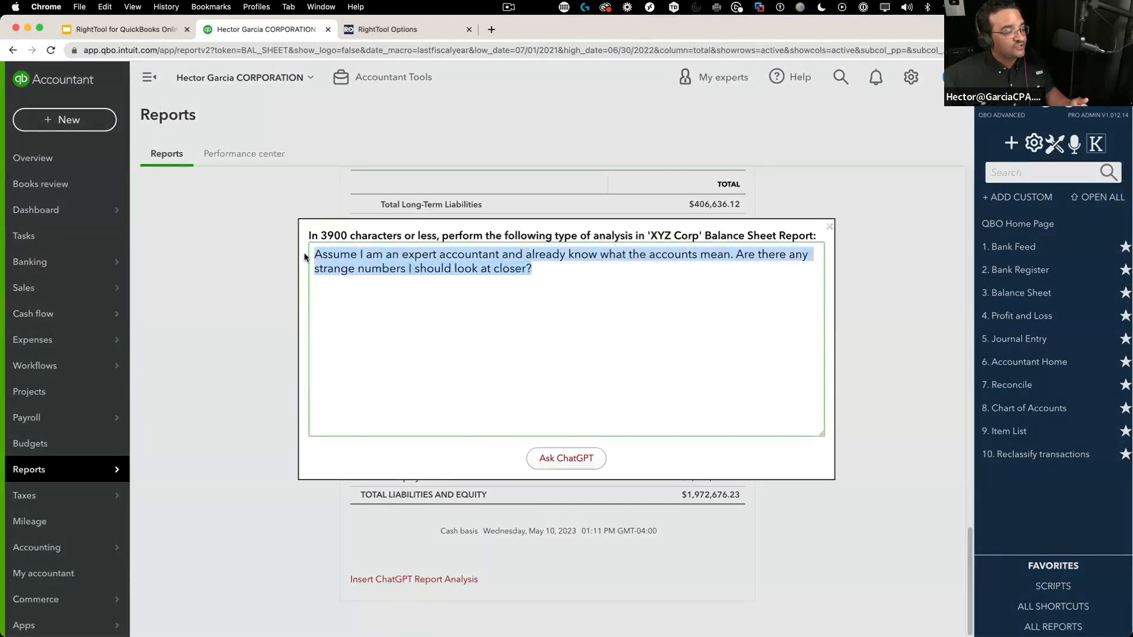
left_click(560, 274)
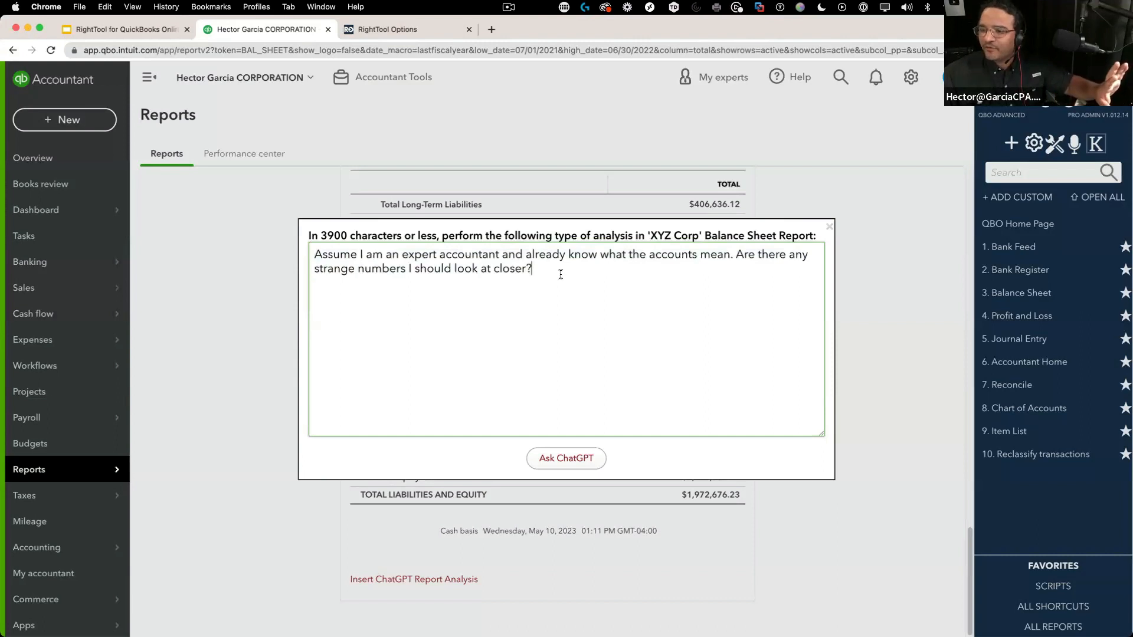
left_click(579, 460)
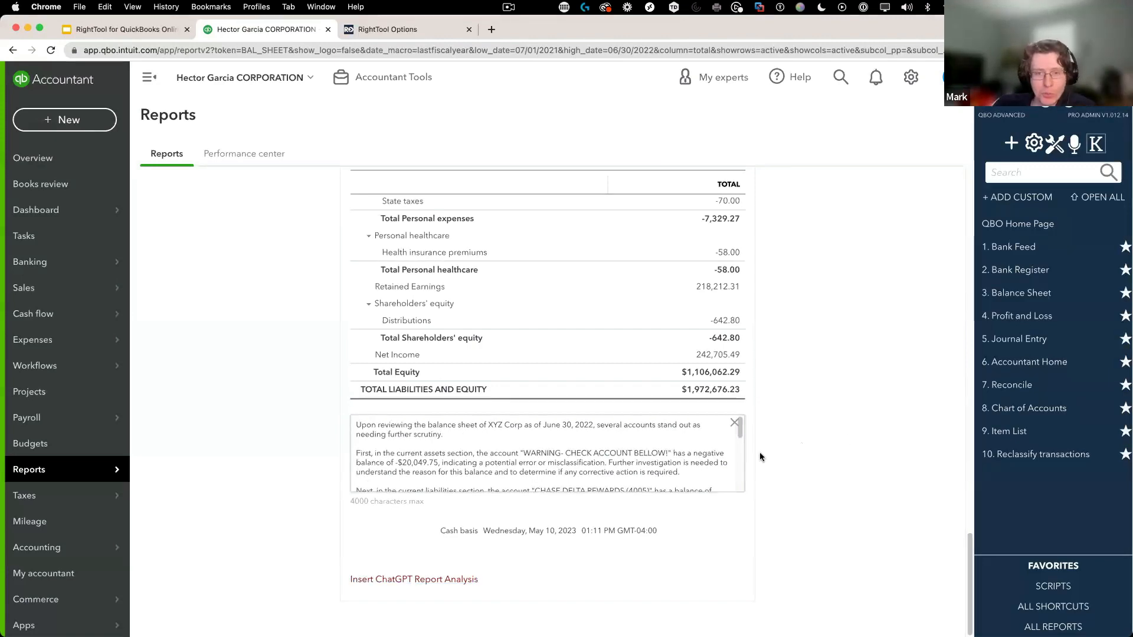
Close the edit box of the inserted ChatGPT analysis so its full text displays beneath the report totals.
left_click(535, 439)
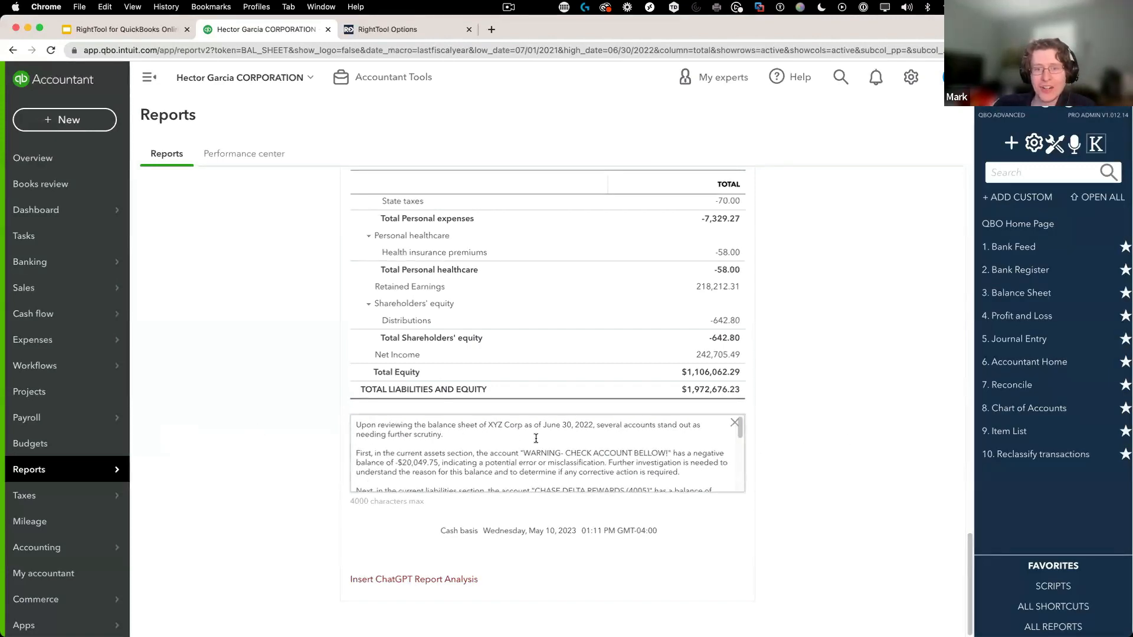
key("super+a")
left_click(310, 415)
scroll(578, 450, "down", 3)
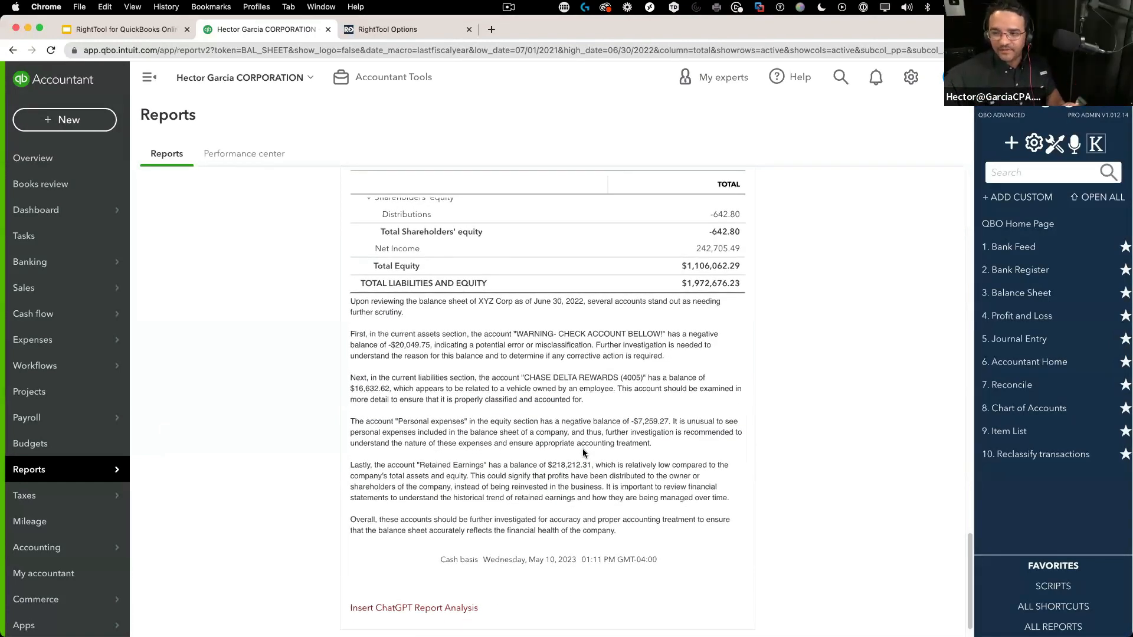
scroll(582, 448, "up", 2)
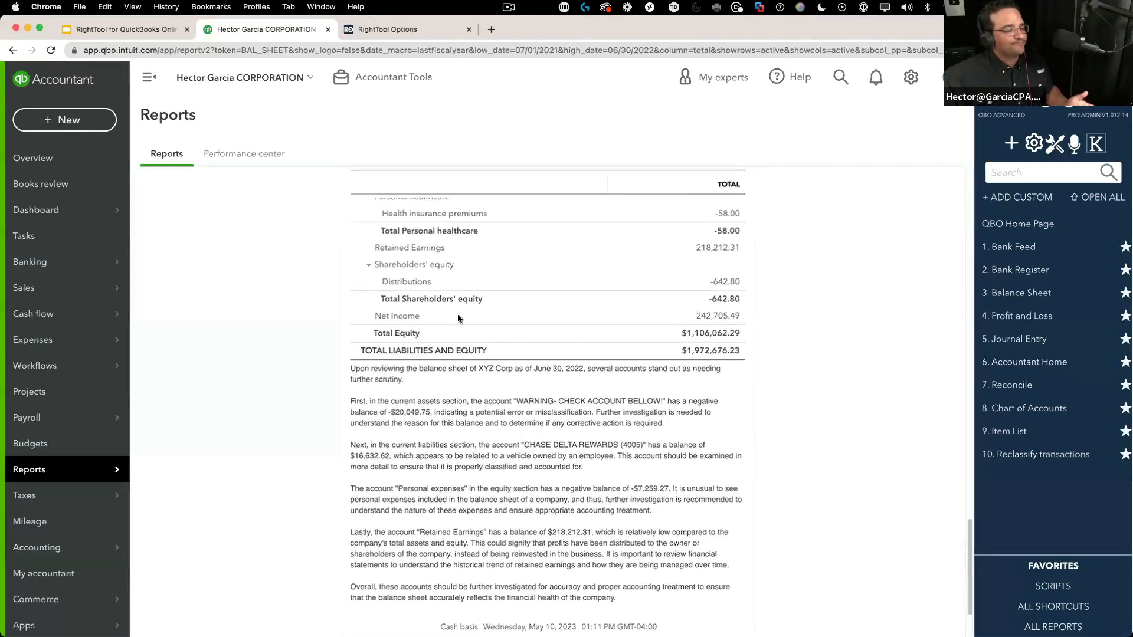
scroll(458, 319, "up", 3)
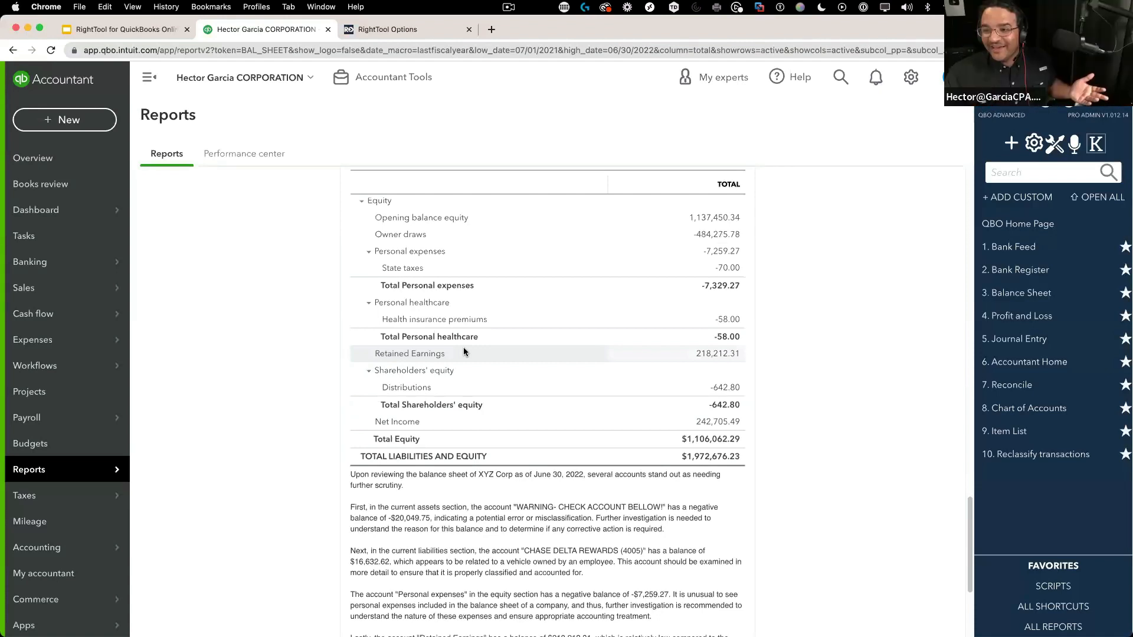
scroll(488, 382, "down", 3)
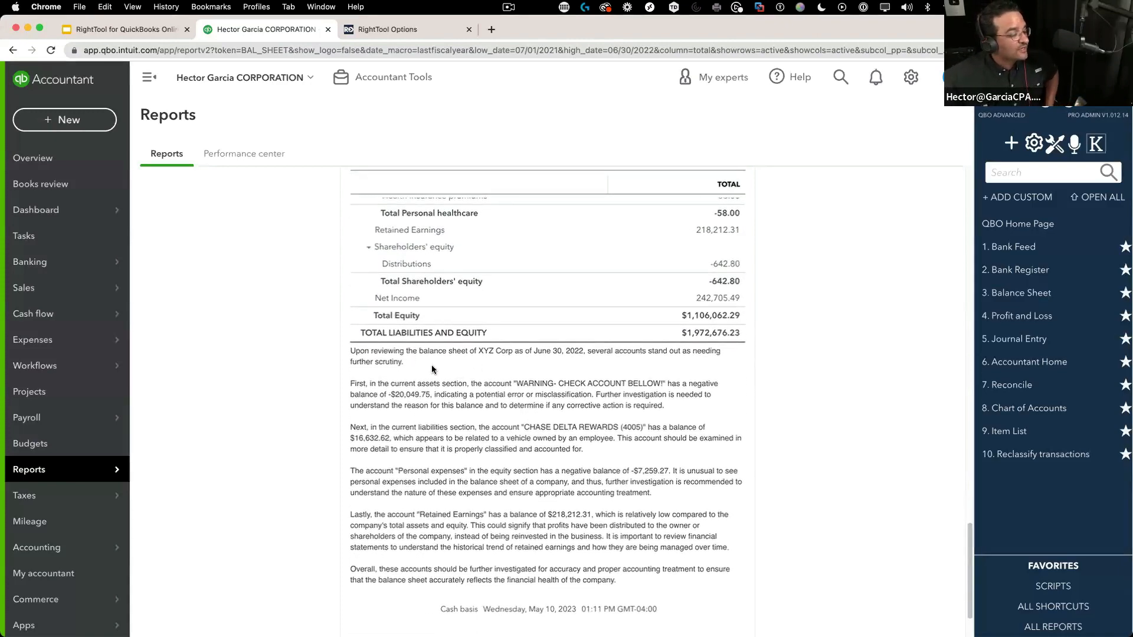
Examine the analysis paragraphs on the "WARNING- CHECK ACCOUNT BELLOW!" account and the CHASE DELTA REWARDS (4005) account.
left_click_drag(354, 383, 705, 387)
left_click_drag(496, 384, 561, 384)
left_click_drag(640, 387, 699, 399)
left_click(698, 398)
left_click_drag(401, 395, 445, 393)
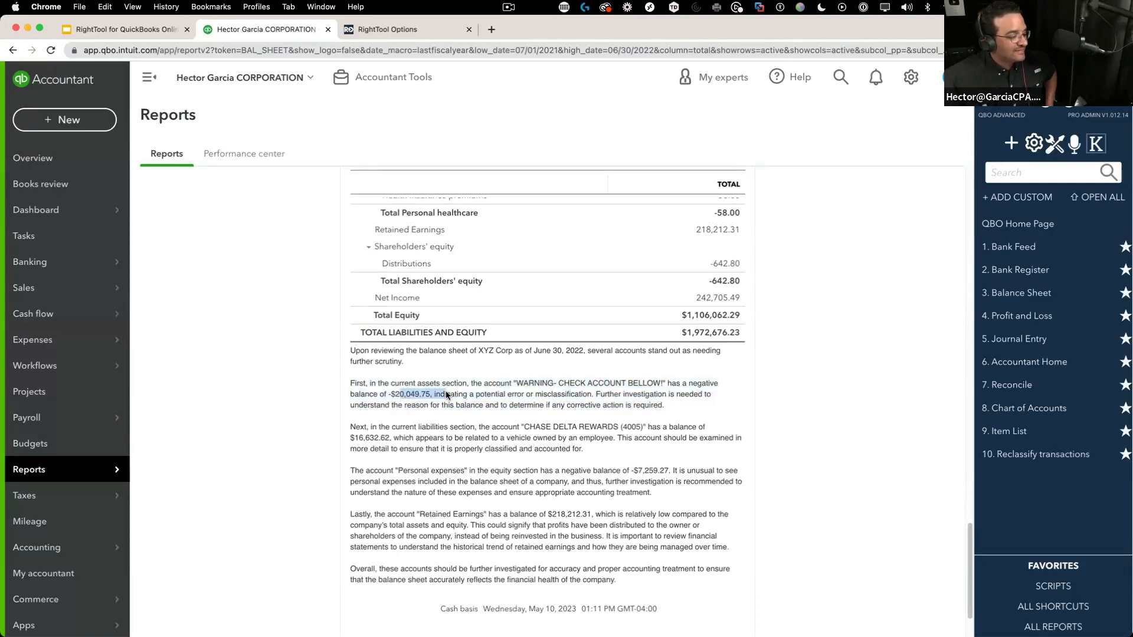
left_click(561, 424)
scroll(557, 422, "down", 1)
left_click_drag(540, 411, 614, 421)
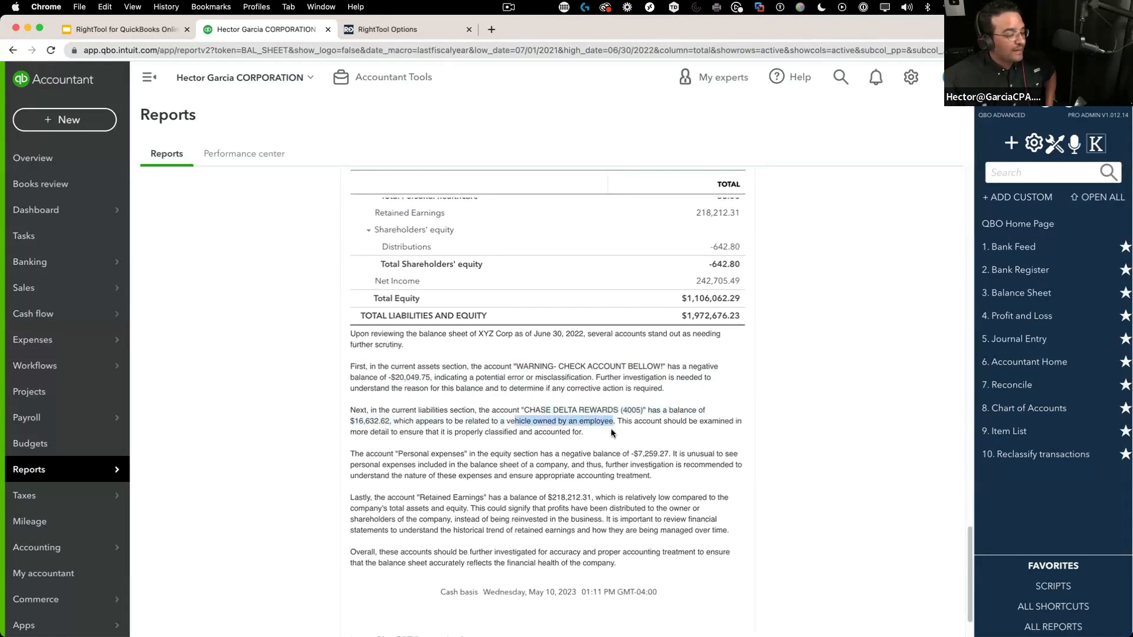
scroll(626, 413, "down", 1)
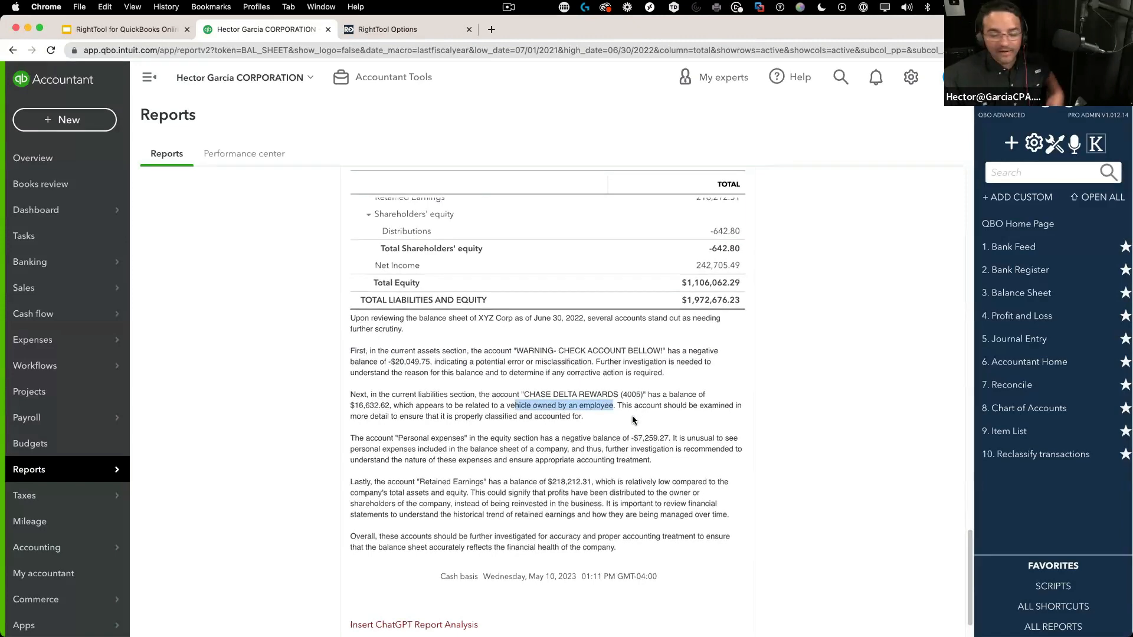
scroll(632, 415, "down", 1)
scroll(590, 413, "down", 3)
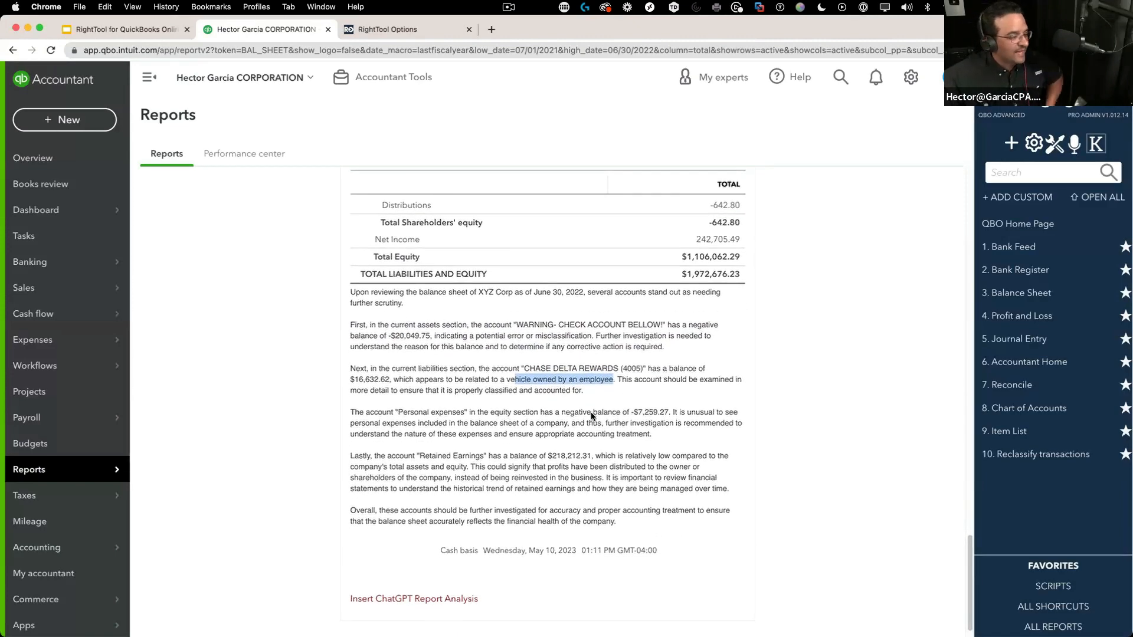
Examine the analysis paragraphs on the Personal expenses account and on Retained Earnings.
left_click(479, 401)
left_click_drag(369, 393, 684, 394)
left_click(688, 405)
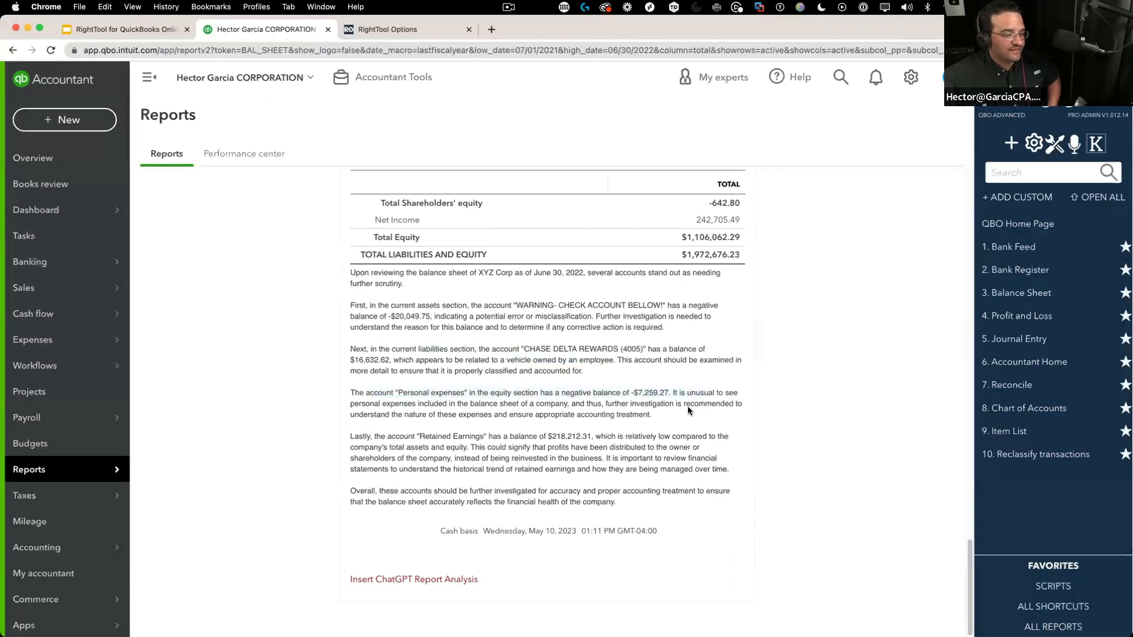
left_click_drag(399, 436, 660, 437)
left_click(647, 441)
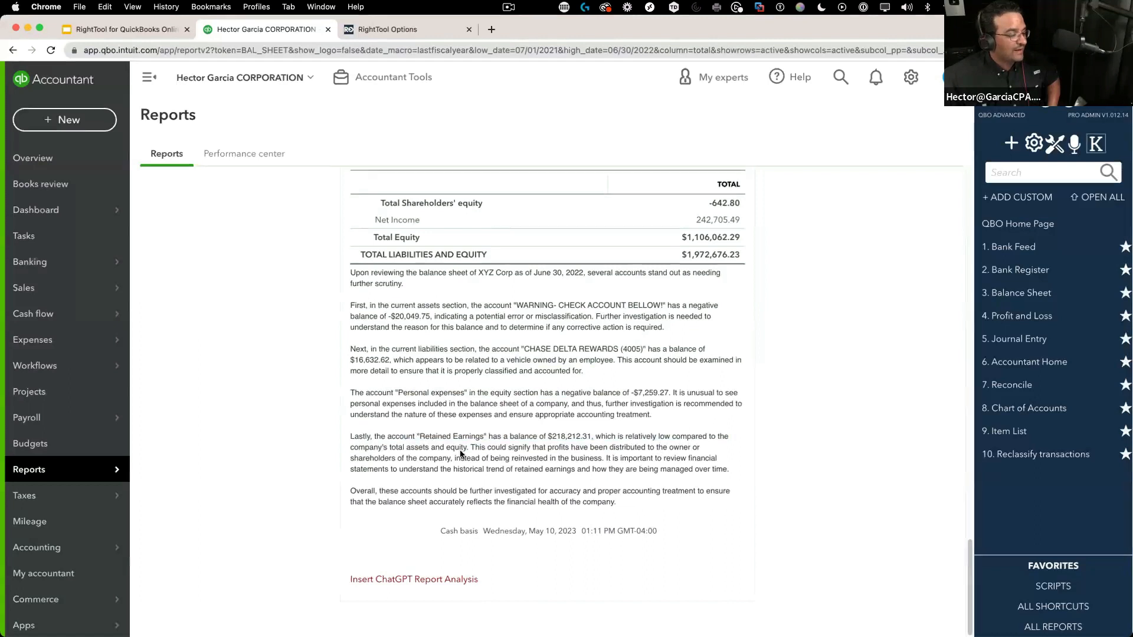
left_click_drag(418, 447, 703, 469)
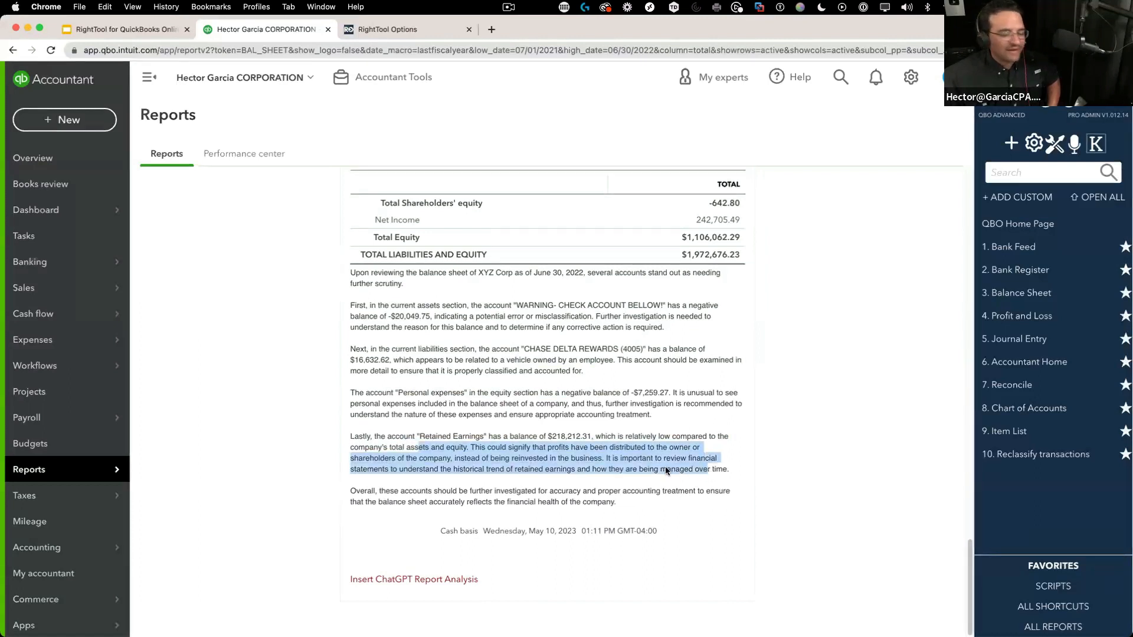
left_click(637, 453)
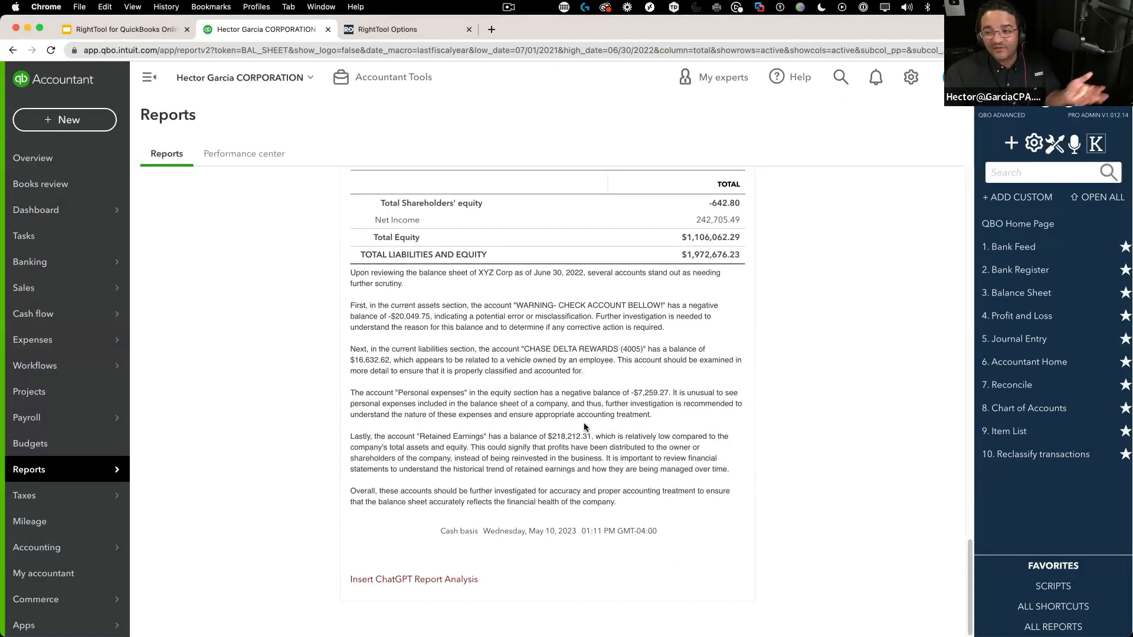
Look back over the report's accounts, then open the ChatGPT analysis note for editing and close it again.
scroll(583, 422, "up", 20)
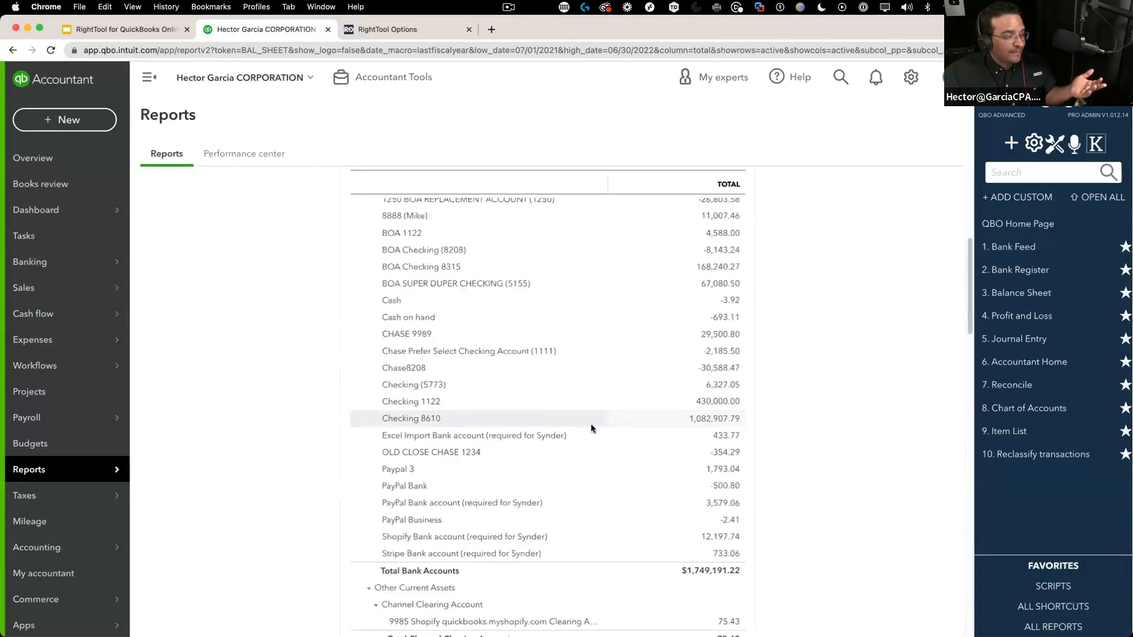
scroll(490, 362, "down", 20)
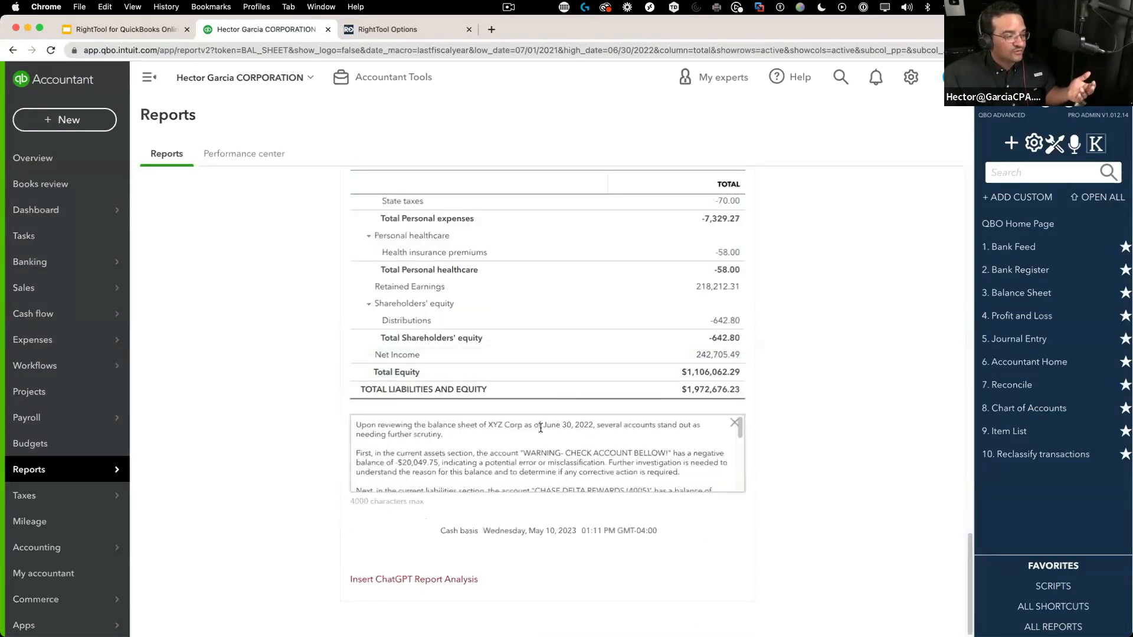
left_click(574, 435)
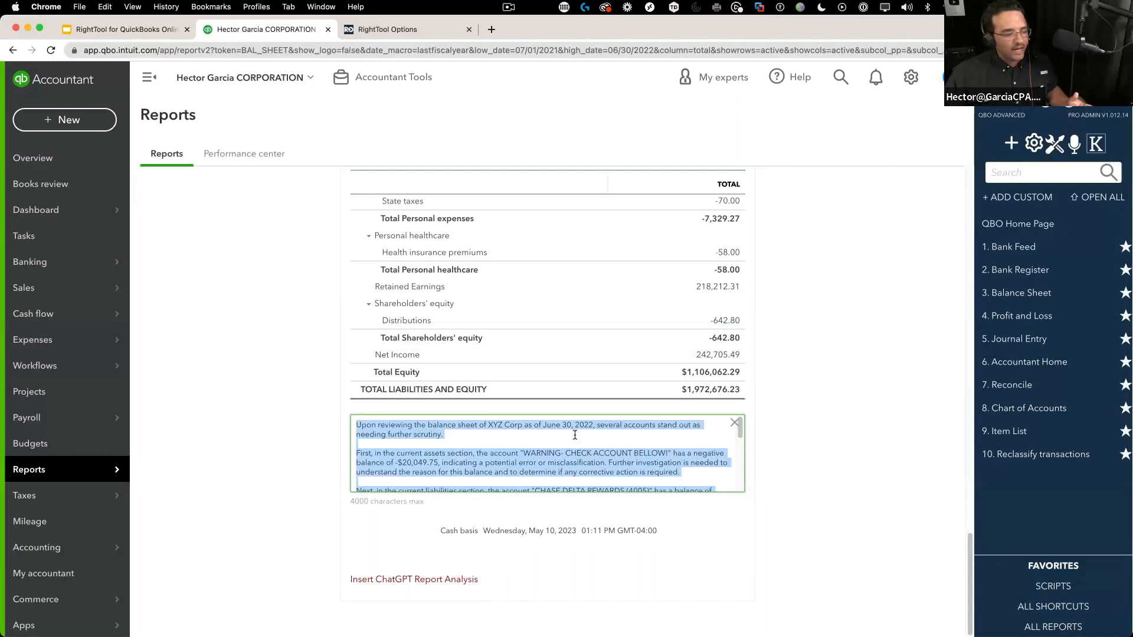
left_click(574, 435)
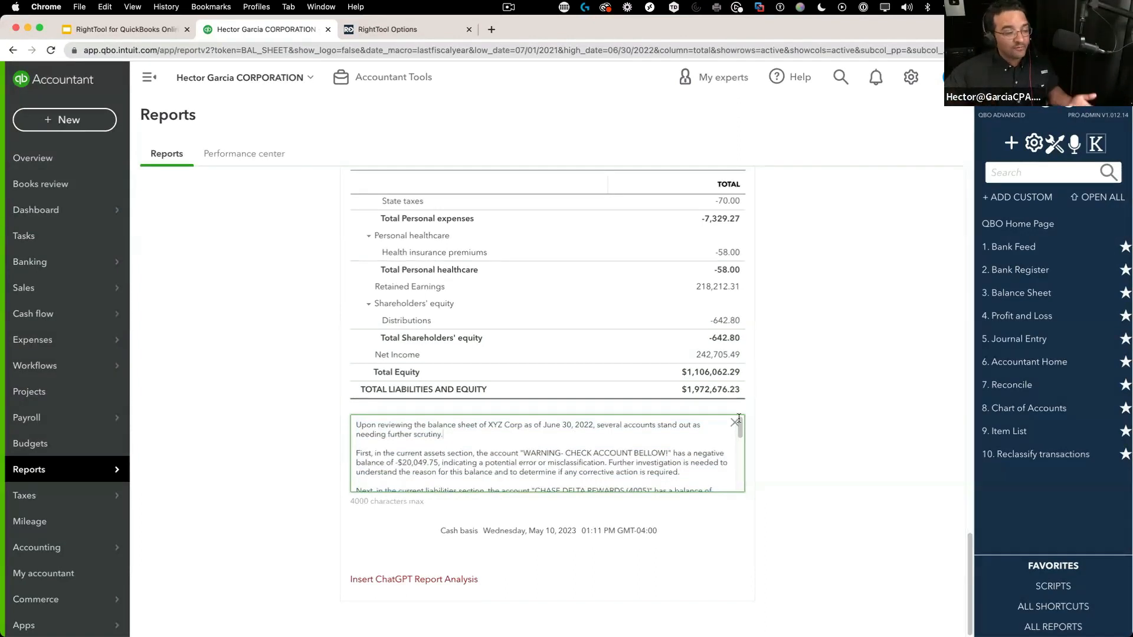
left_click(815, 419)
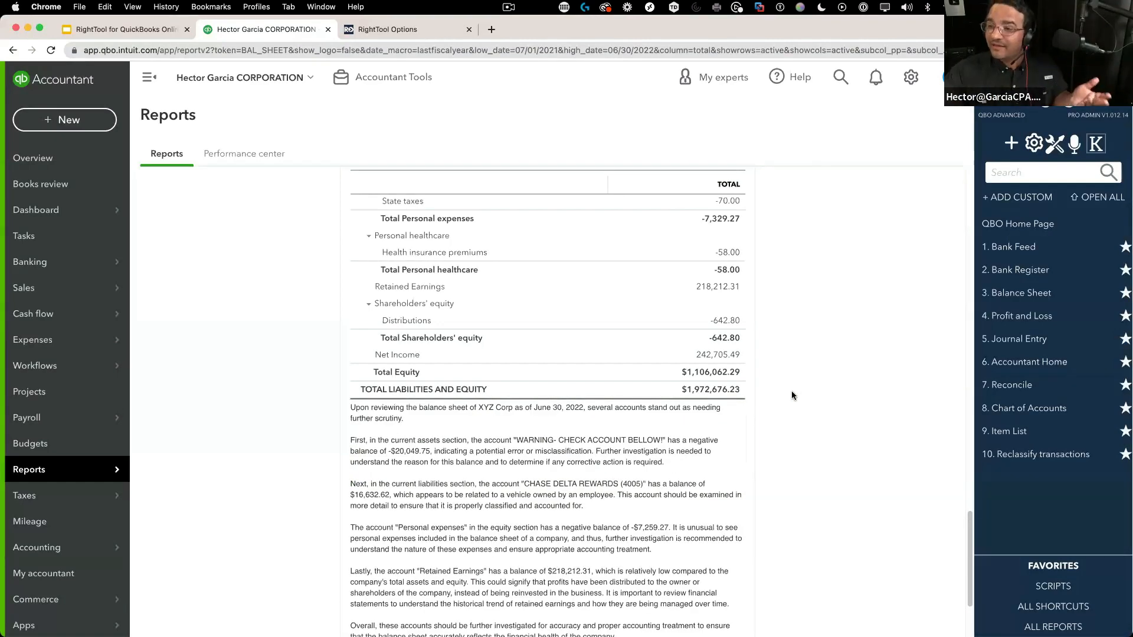
scroll(619, 371, "down", 3)
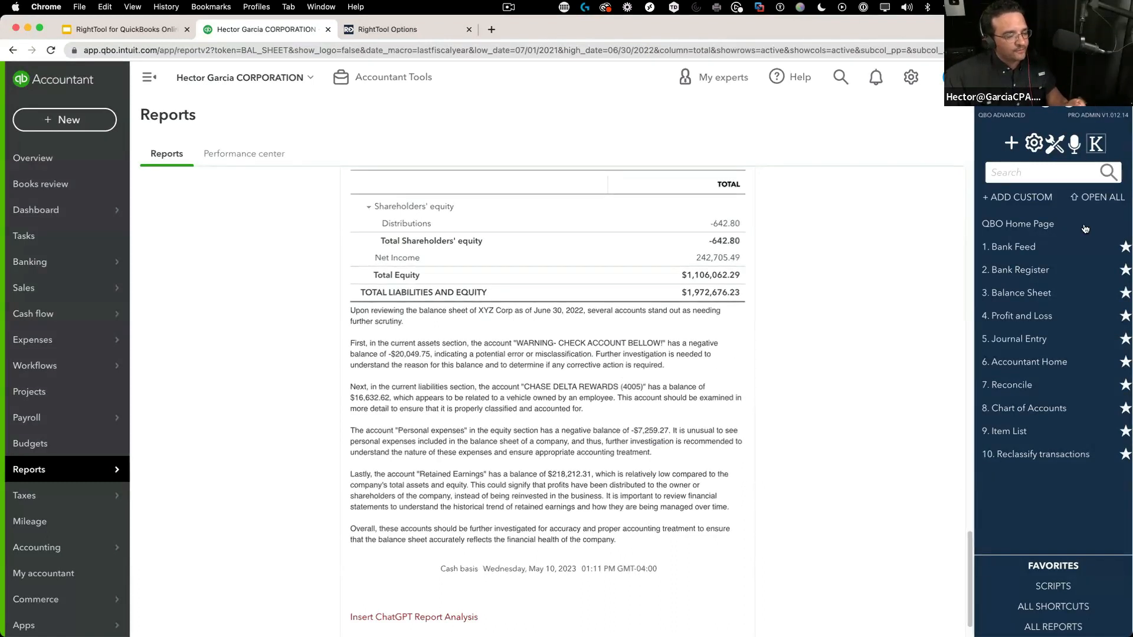
Show the RightTool SCRIPTS list and go to the Get things done page of the QuickBooks dashboard.
left_click(1053, 586)
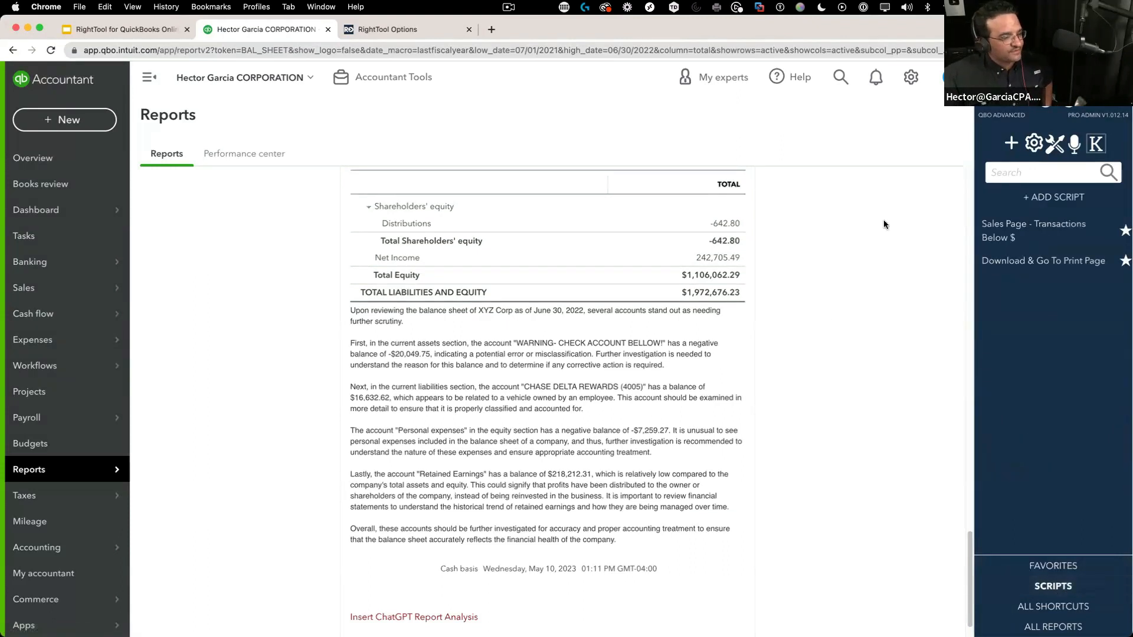
left_click(32, 158)
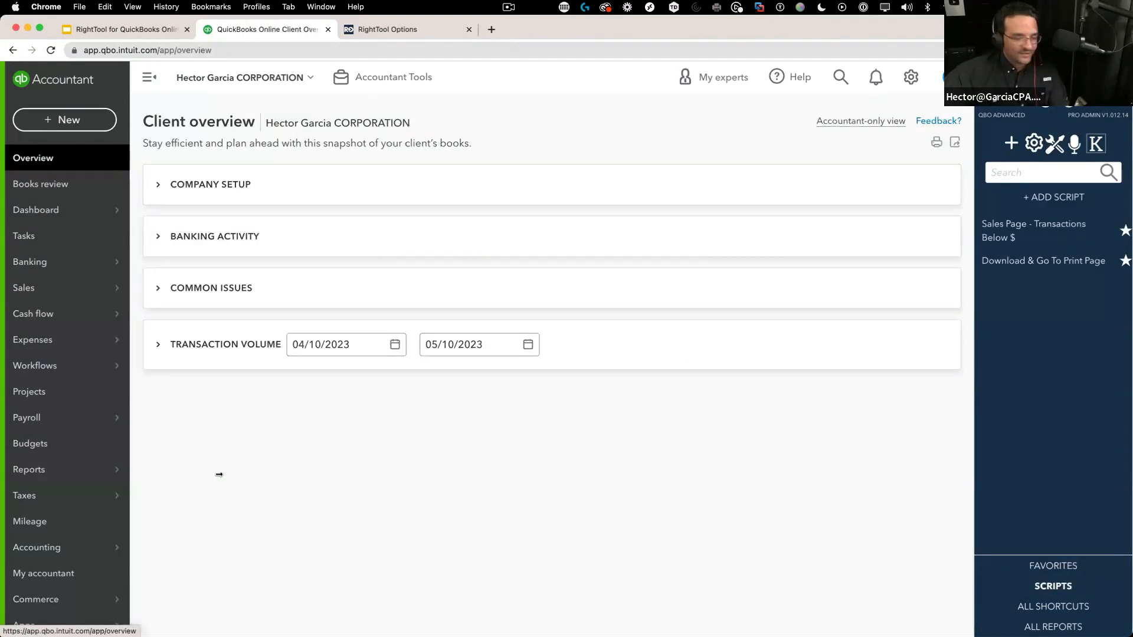
mouse_move(59, 217)
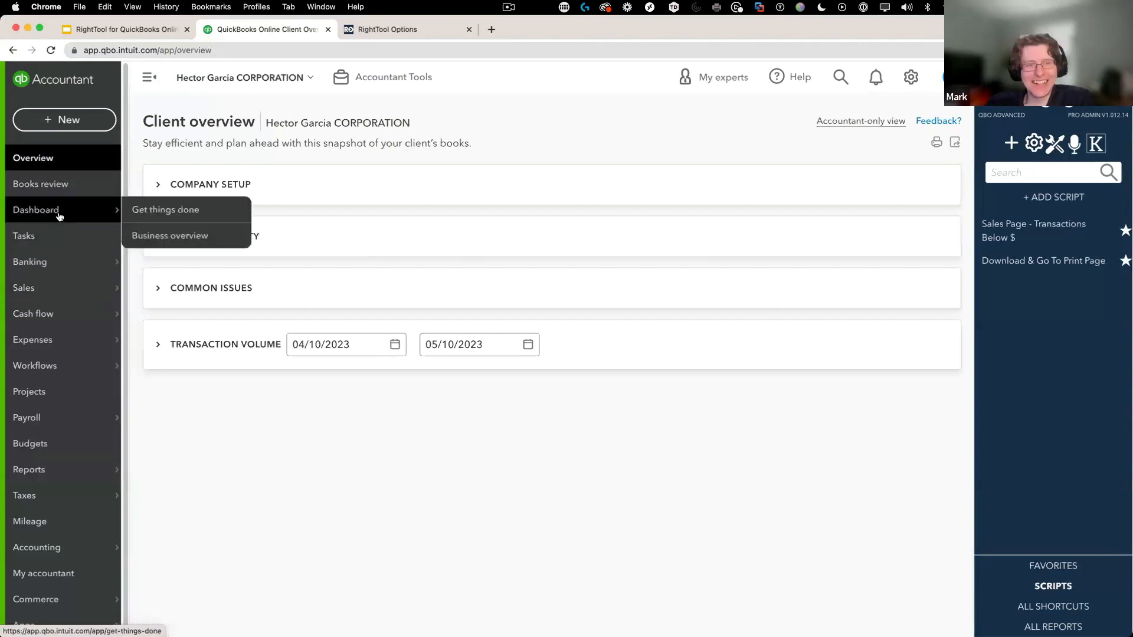
left_click(165, 210)
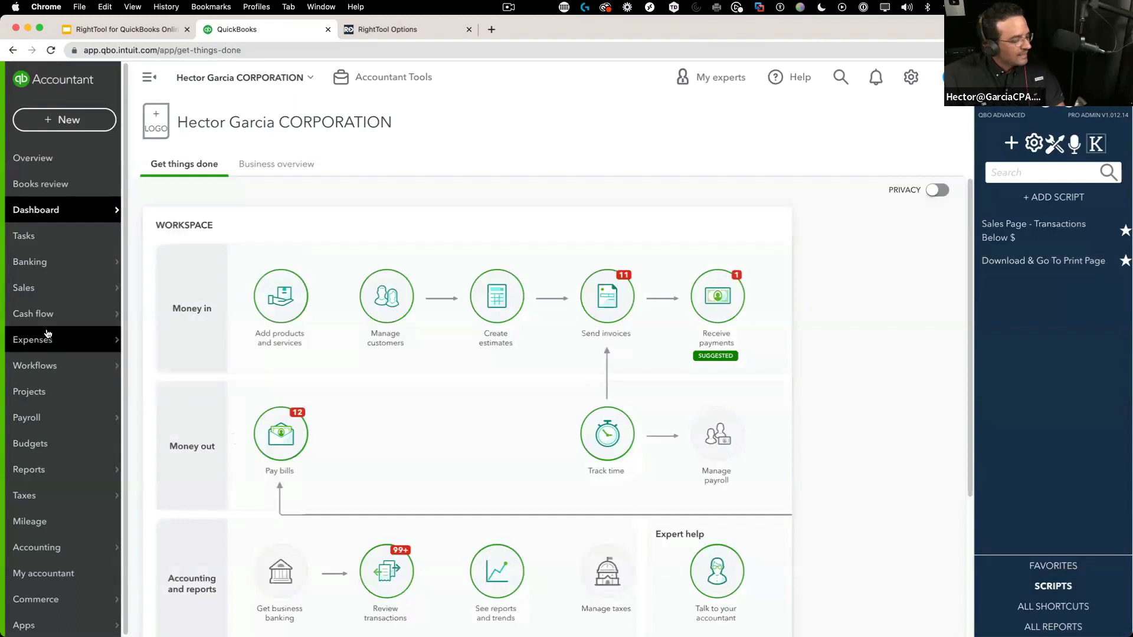
mouse_move(48, 334)
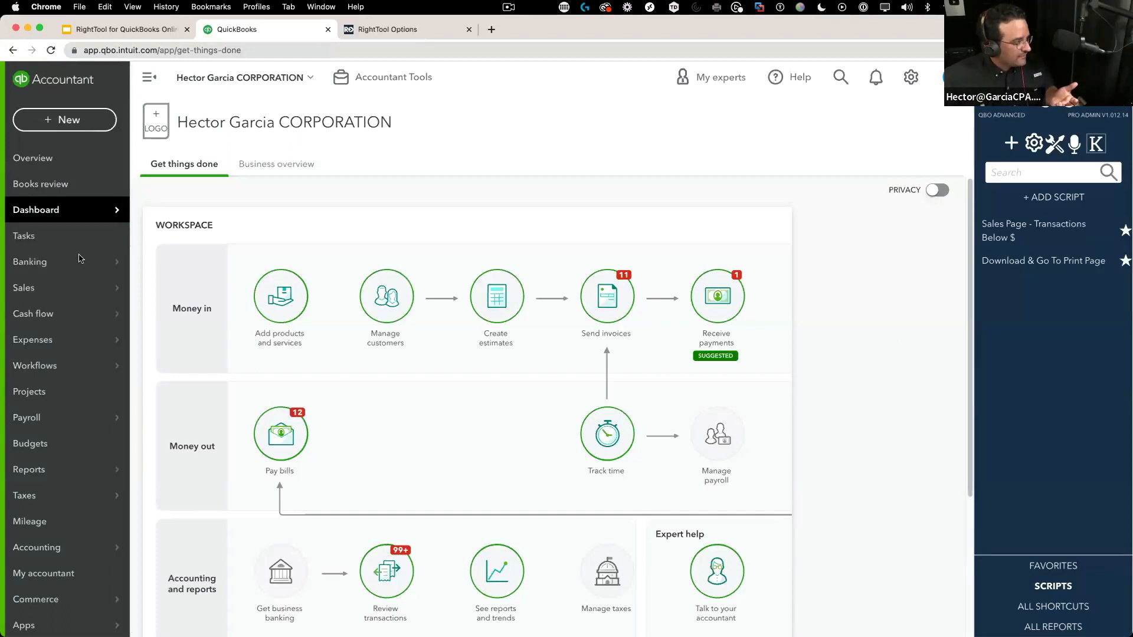
Open the All sales page and look over the sales transactions list.
mouse_move(52, 297)
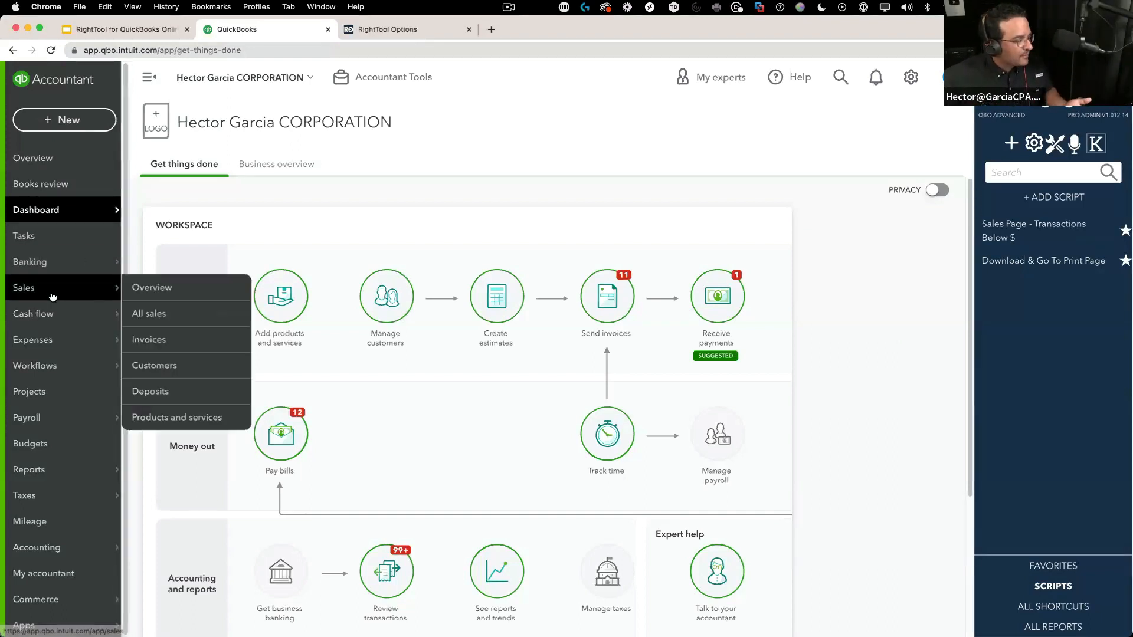
left_click(169, 318)
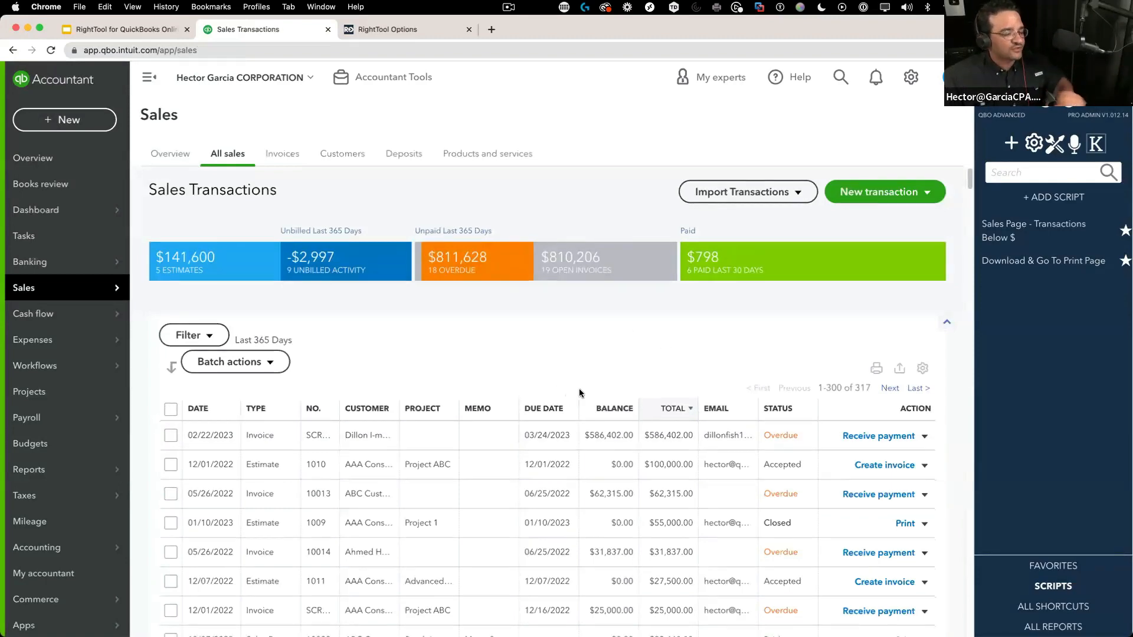
scroll(578, 394, "down", 3)
scroll(636, 300, "up", 1)
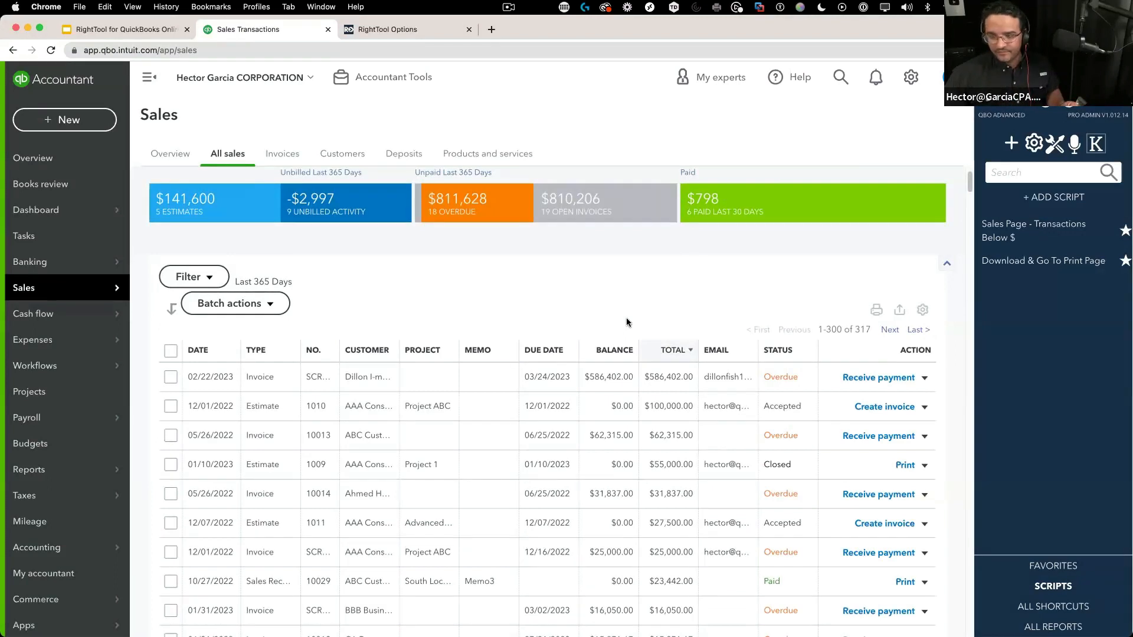
Run the Sales Page - Transactions Below $ script with a maximum of 50 and look through the filtered list.
left_click(1055, 230)
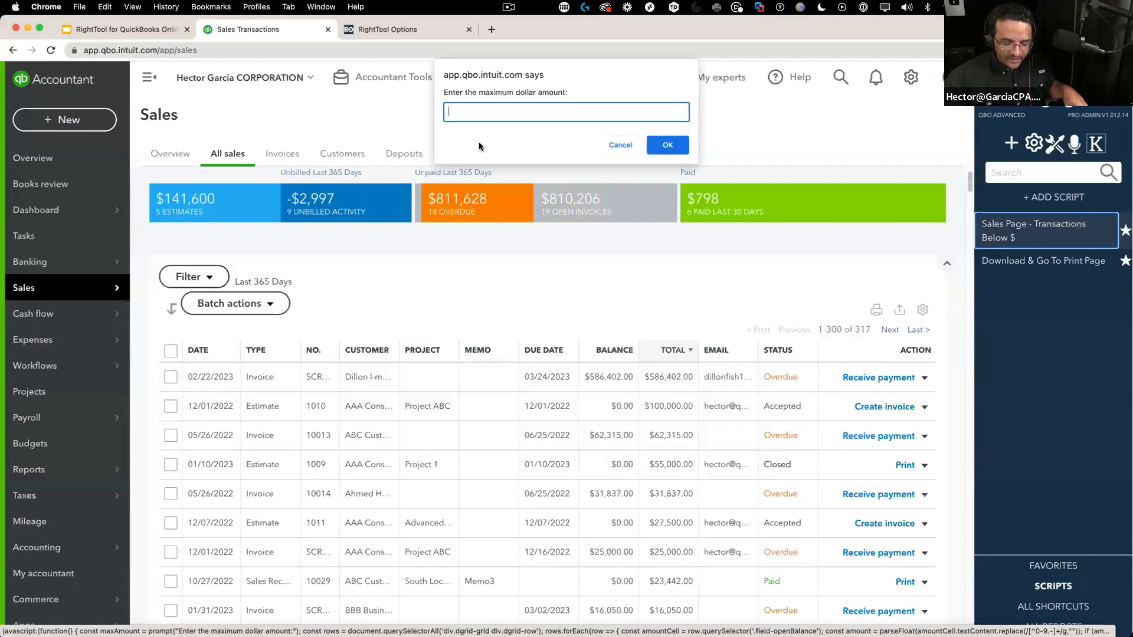
type("50")
left_click(670, 145)
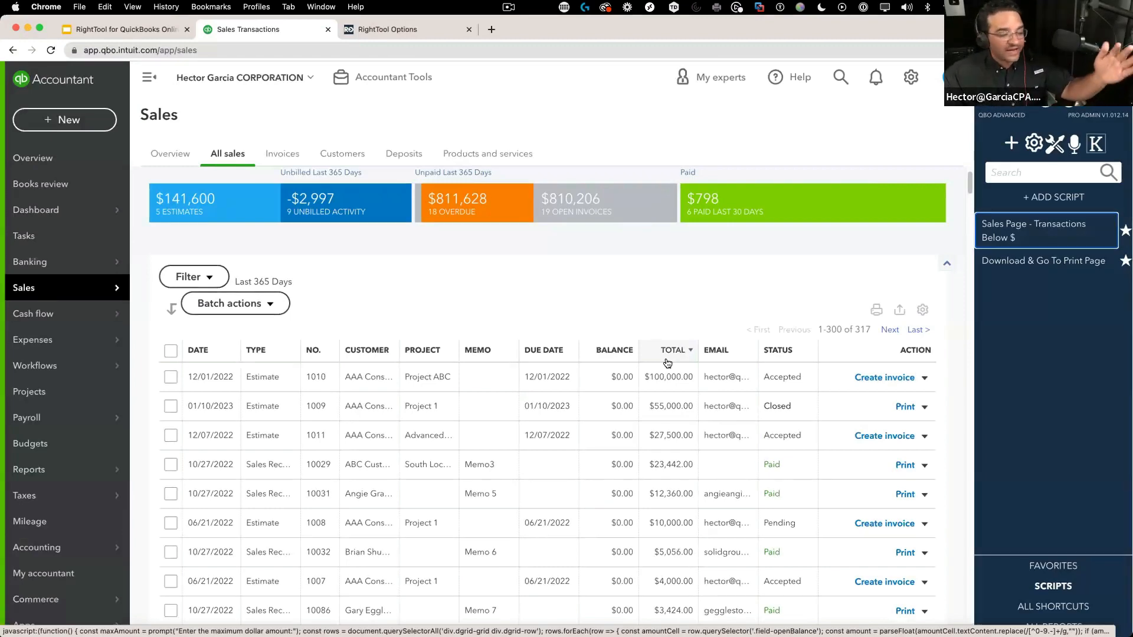
scroll(647, 452, "down", 1)
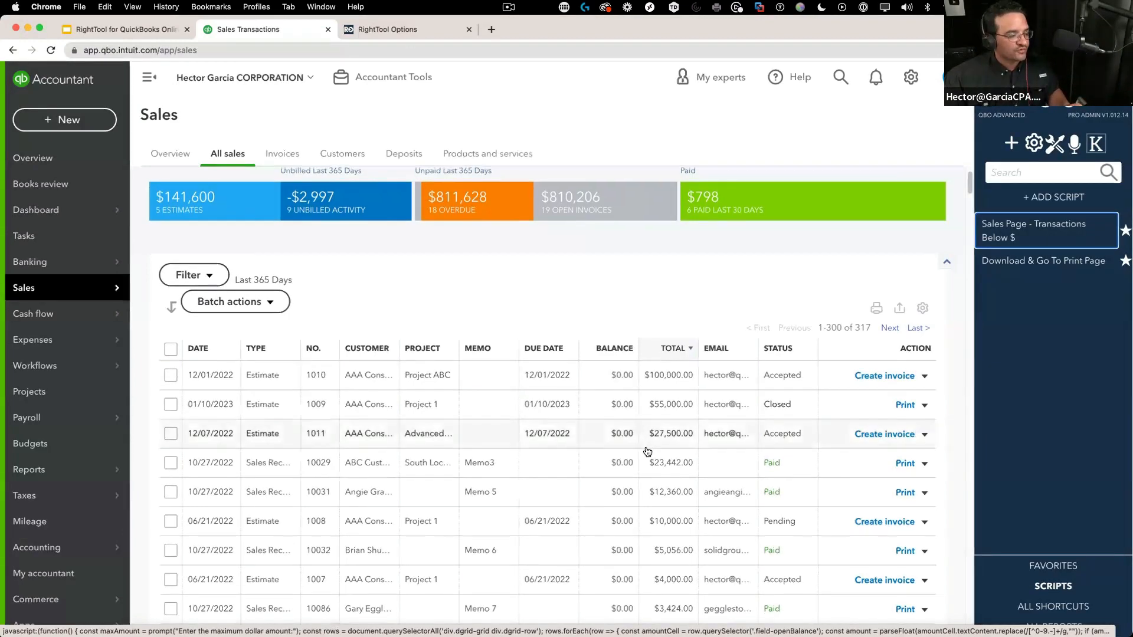
scroll(647, 452, "down", 20)
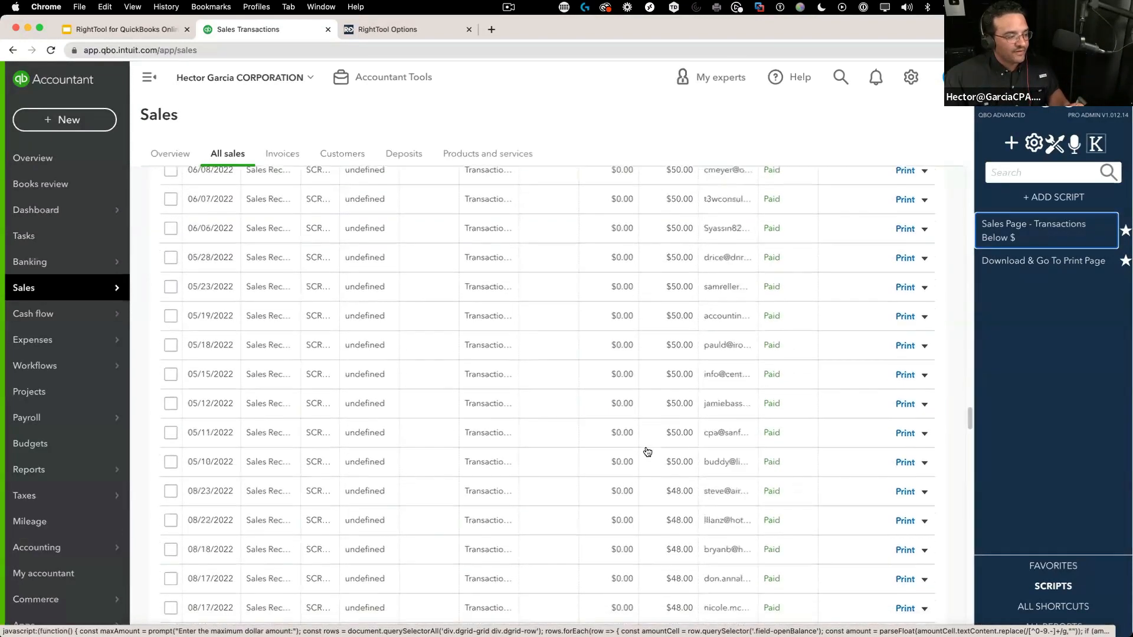
scroll(648, 452, "down", 20)
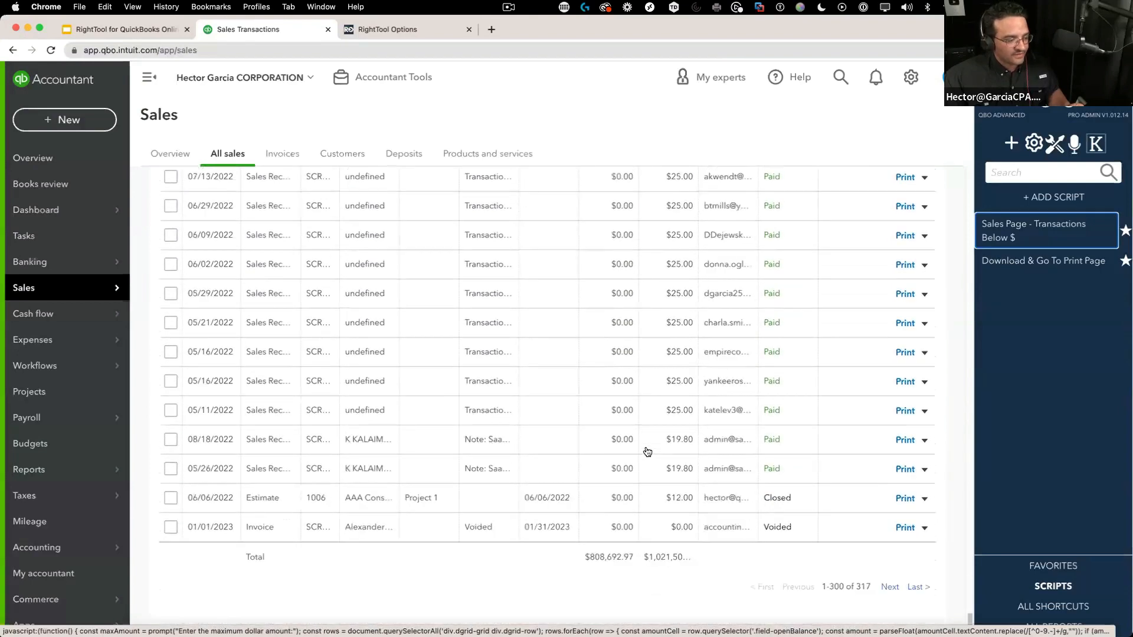
scroll(648, 452, "up", 20)
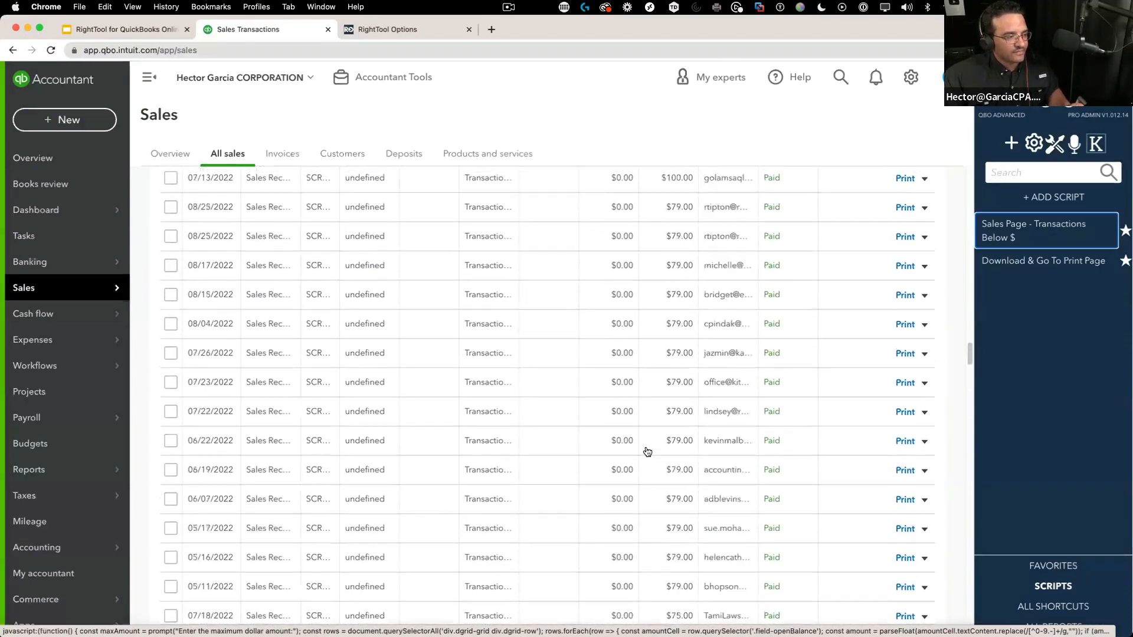
scroll(647, 452, "up", 20)
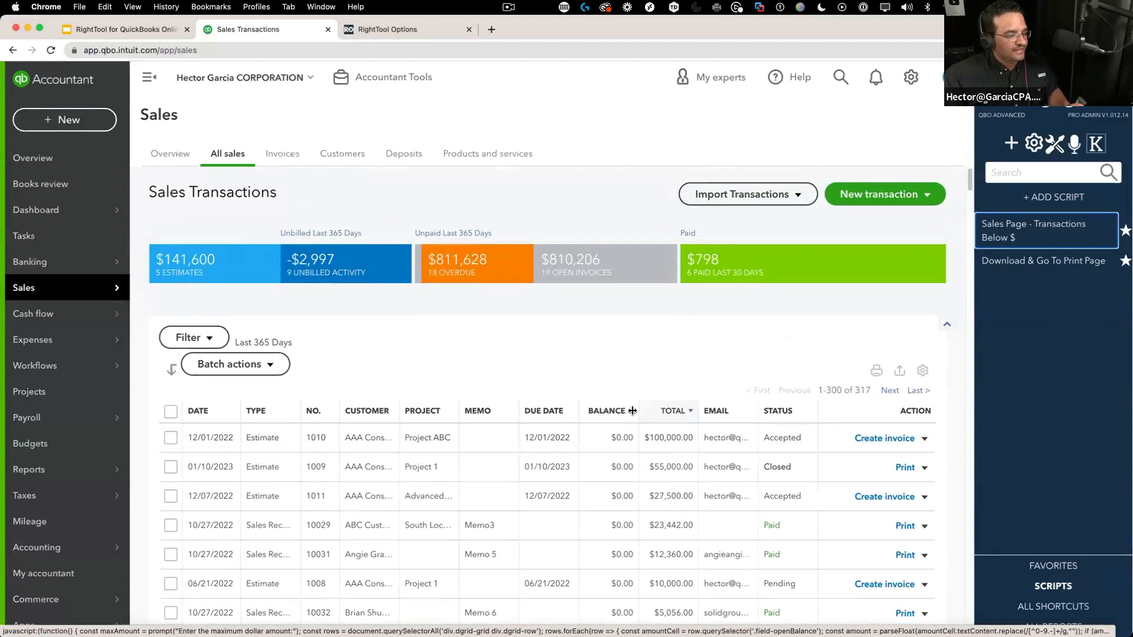
Filter the sales transactions to invoices with Open status and sort them by ascending total.
left_click(670, 410)
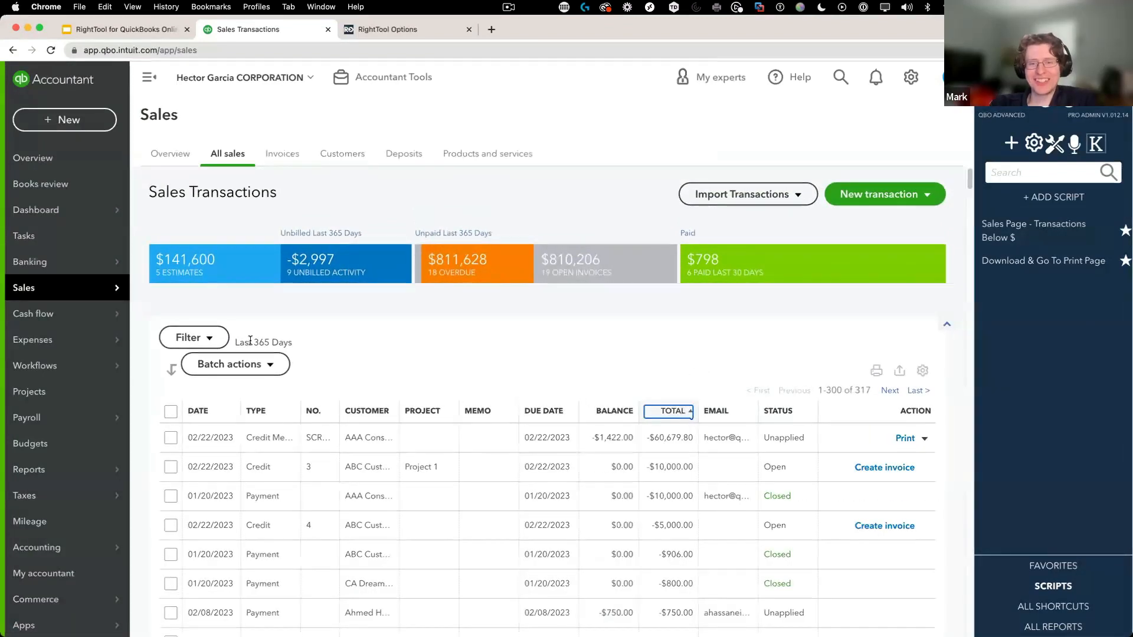
left_click(181, 338)
left_click(213, 389)
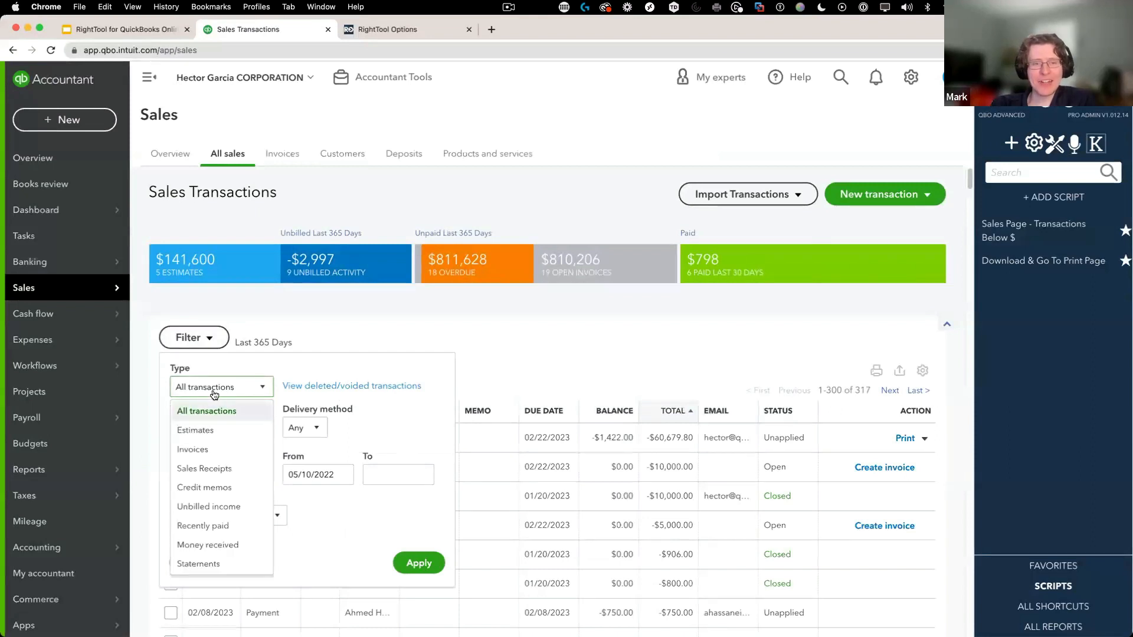
left_click(202, 449)
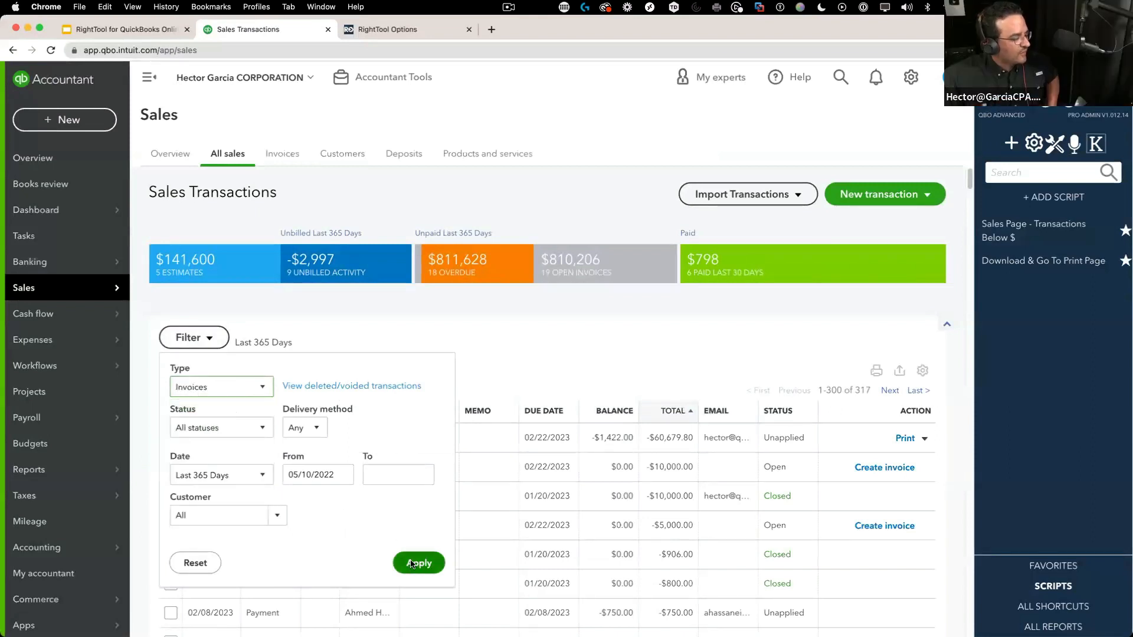
left_click(221, 428)
left_click(190, 470)
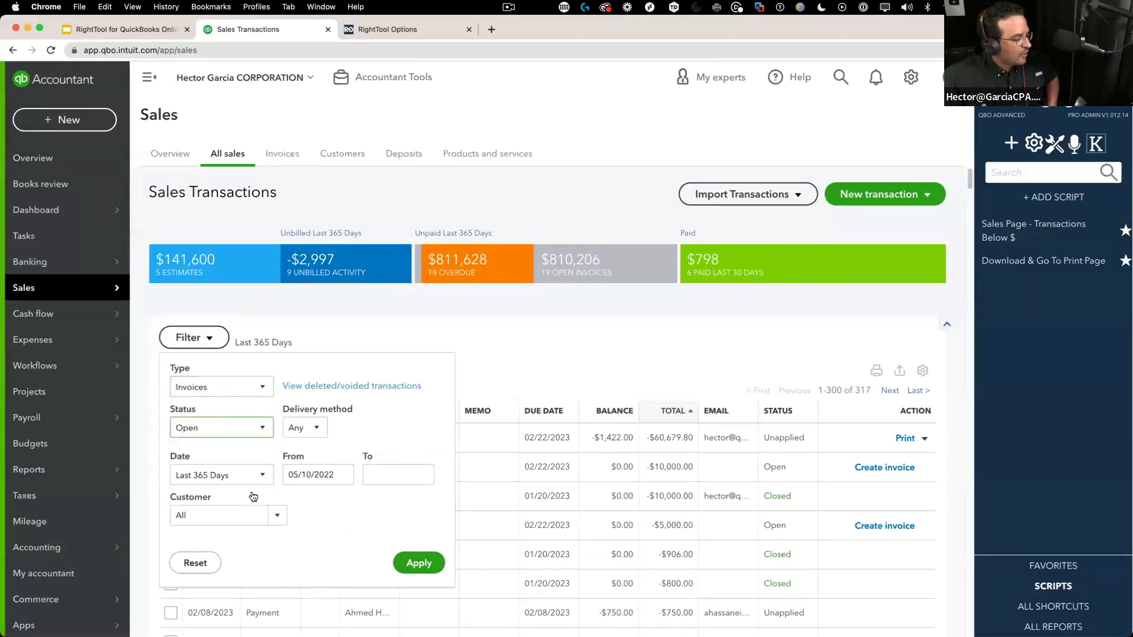
left_click(428, 567)
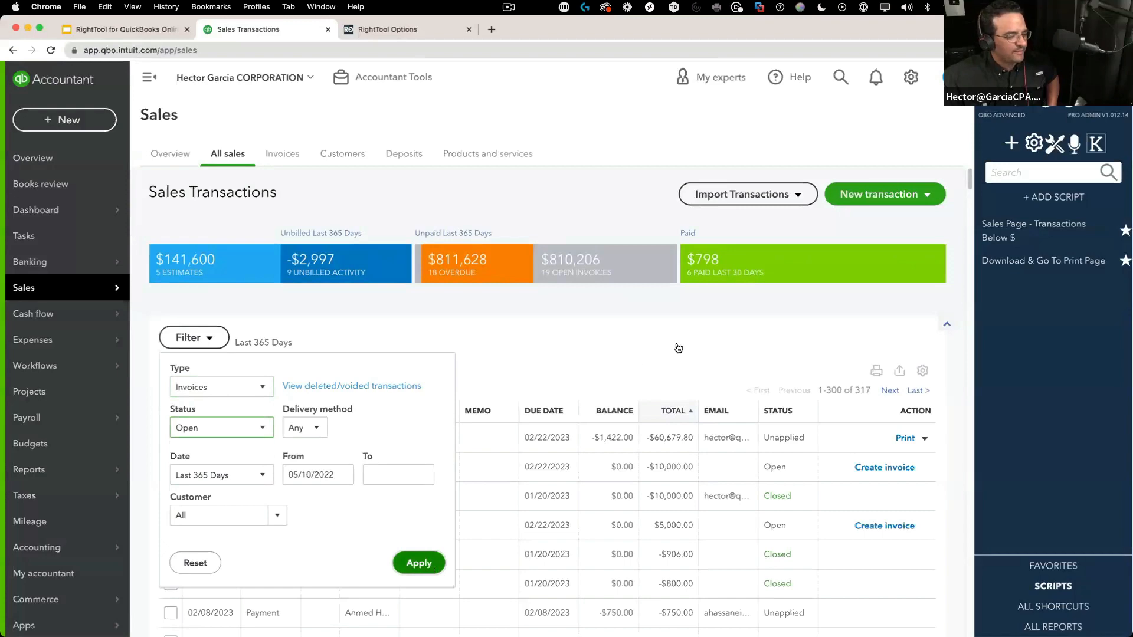
left_click(696, 411)
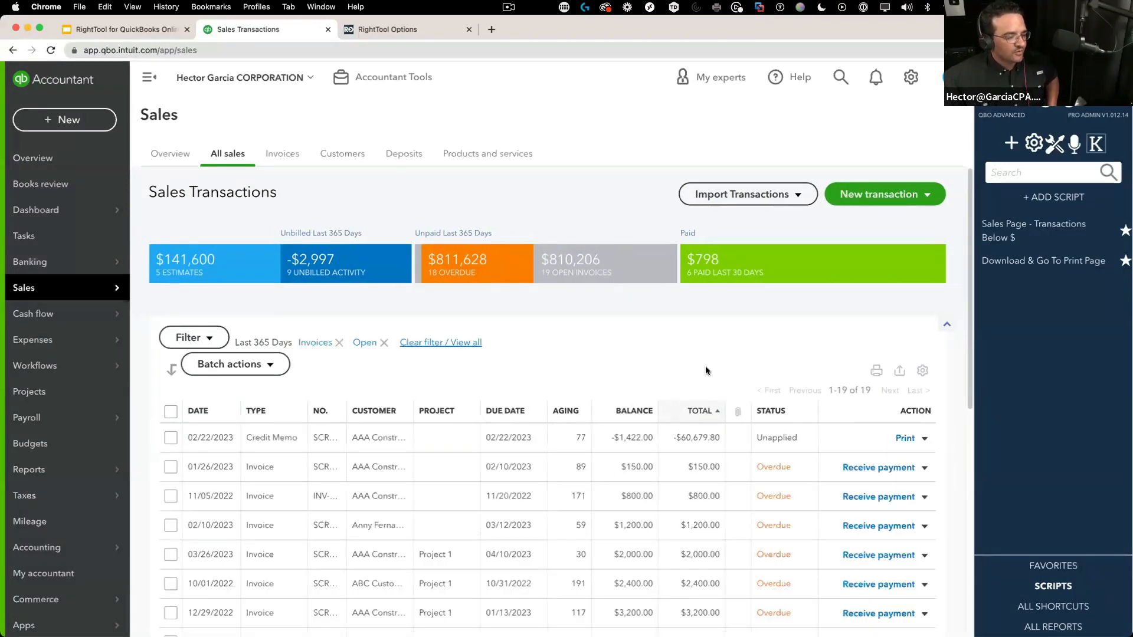
Run the Sales Page - Transactions Below $ script on the open invoices with a maximum of 100.
scroll(707, 371, "down", 3)
left_click(1048, 229)
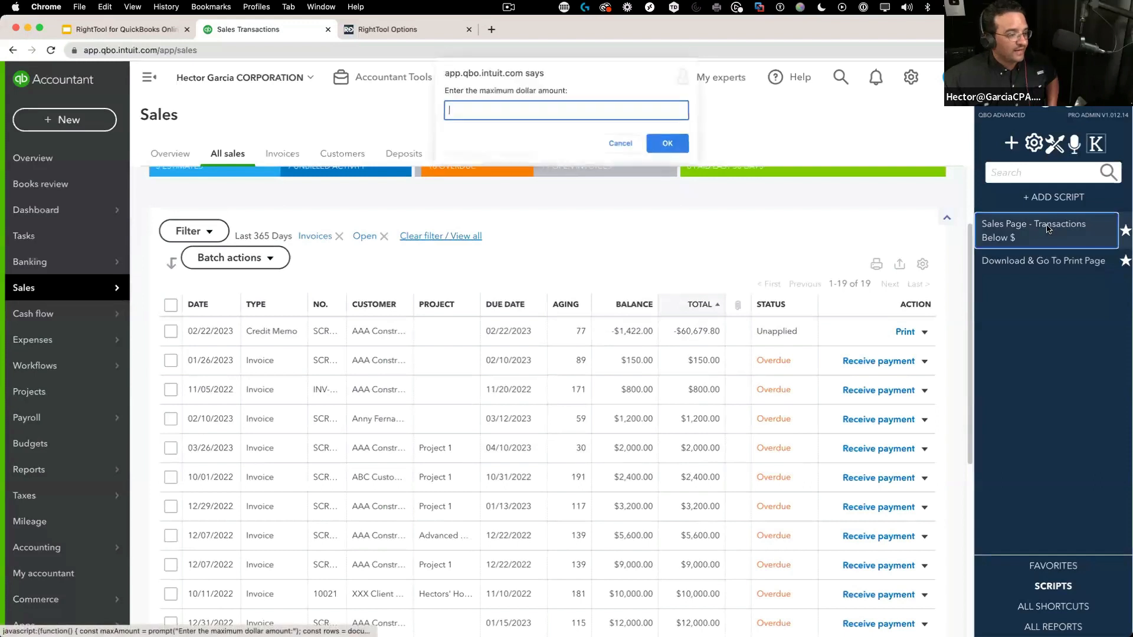
type("100")
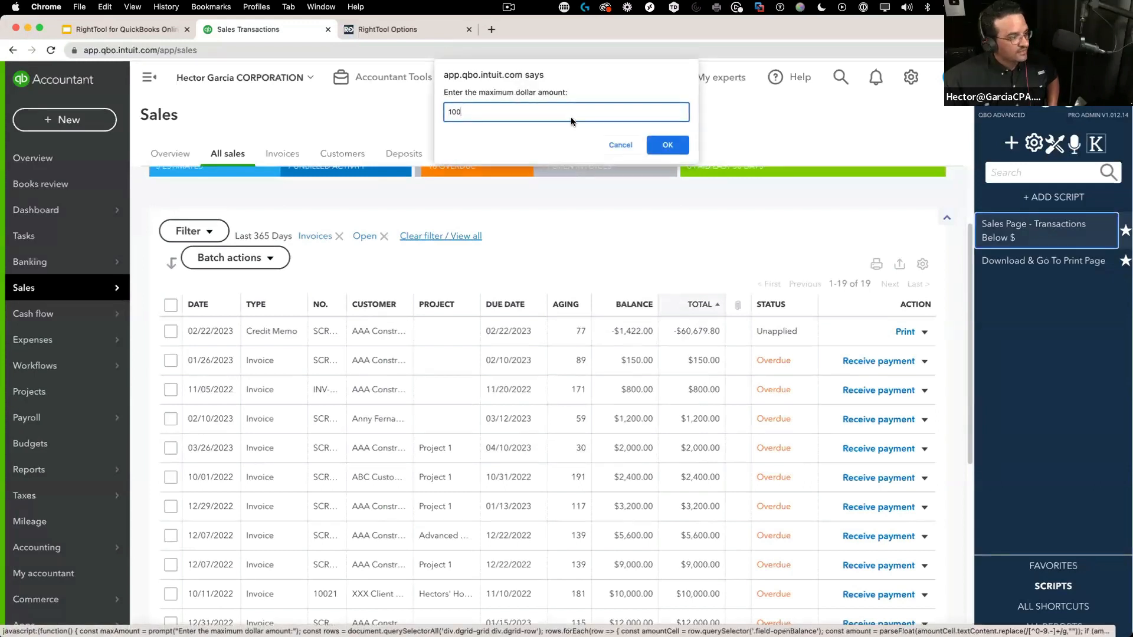
left_click(668, 147)
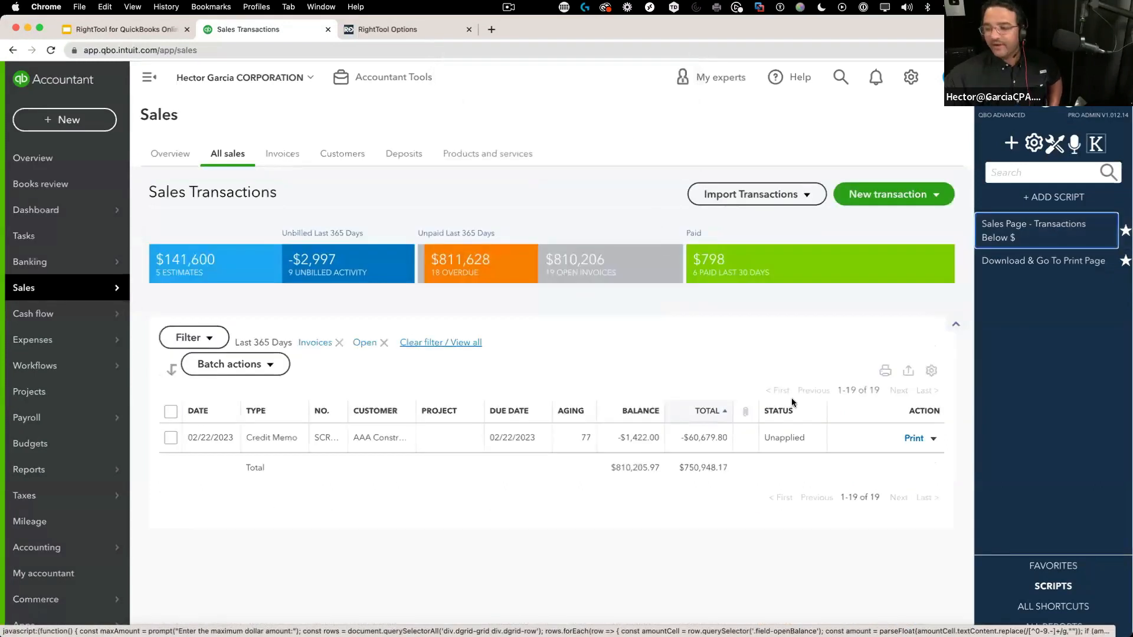
Copy the link address of the Sales Page - Transactions Below $ script and create a blank Google Docs document in a new browser tab.
right_click(1023, 236)
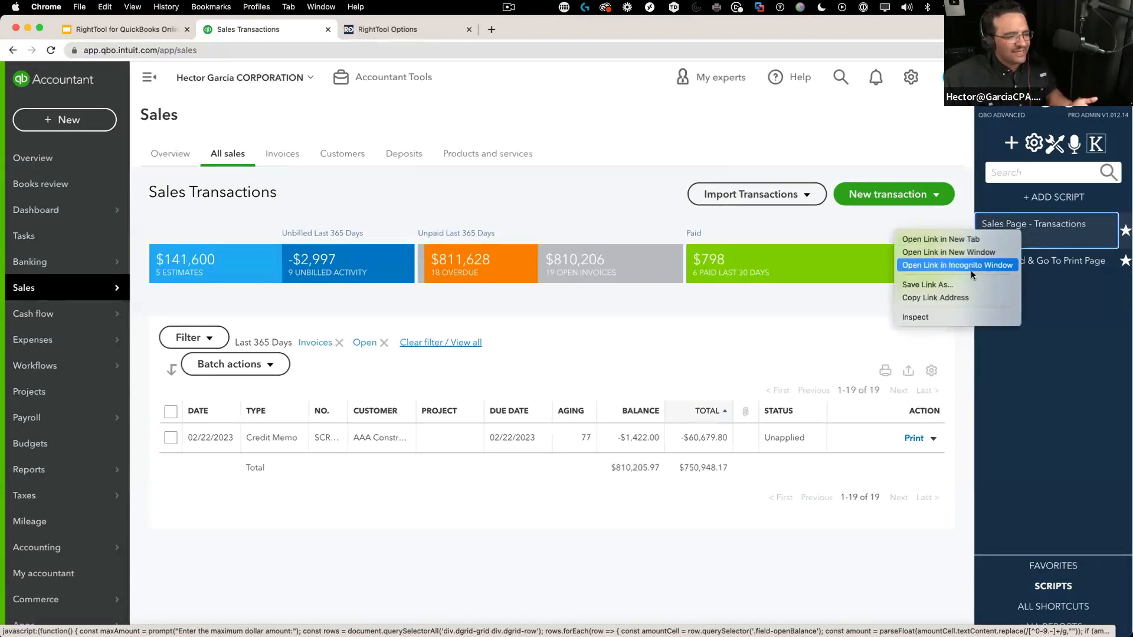
left_click(971, 297)
left_click(492, 29)
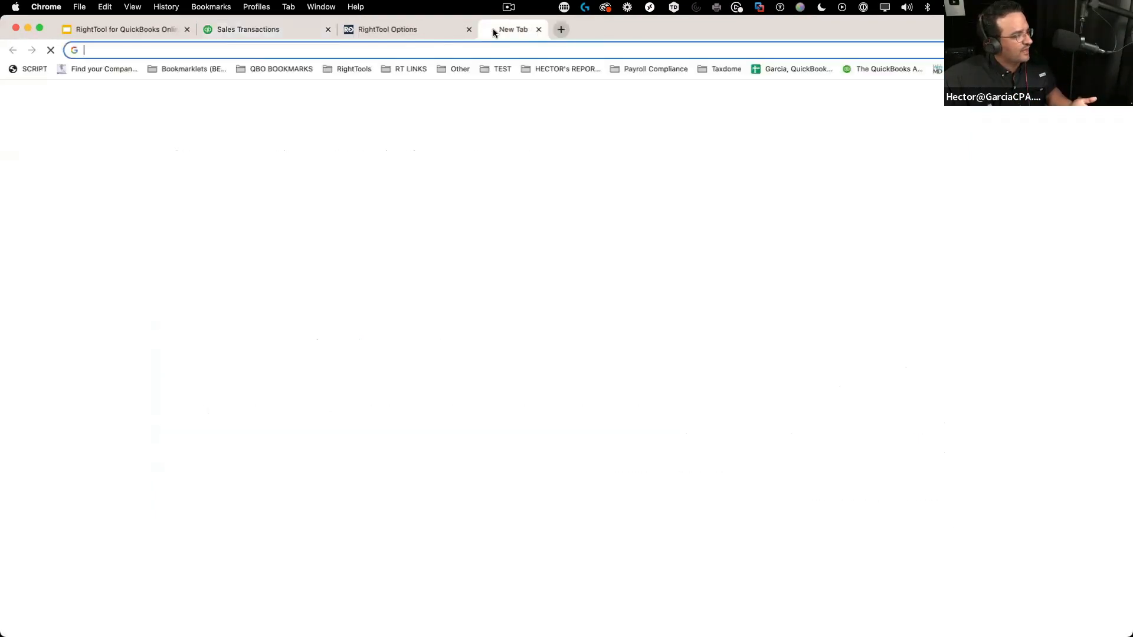
key("super+v")
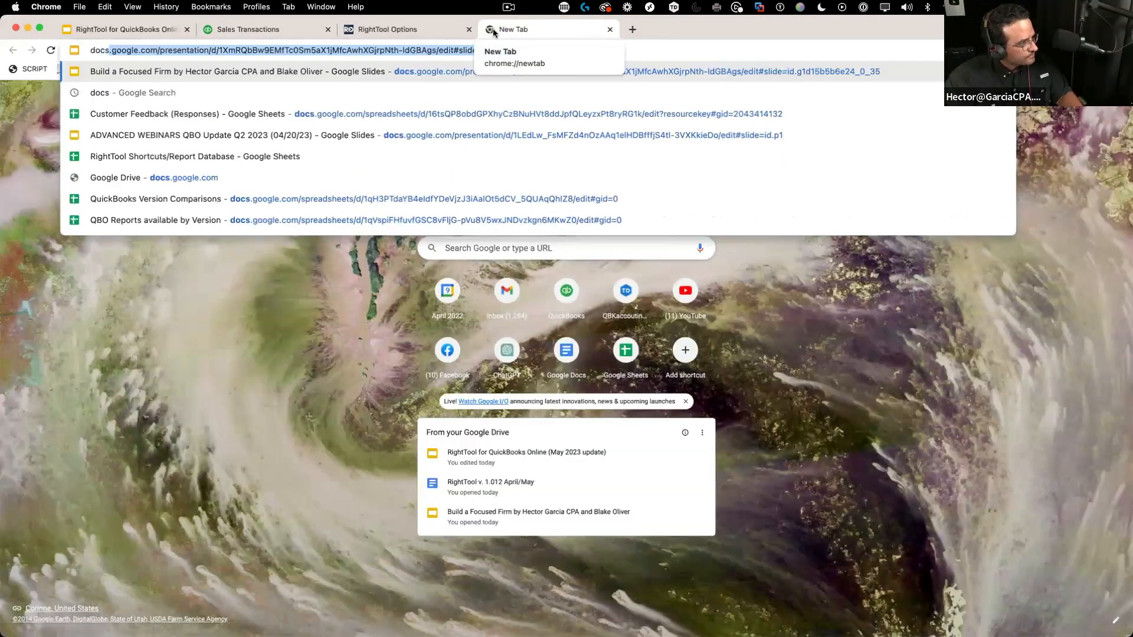
key("Return")
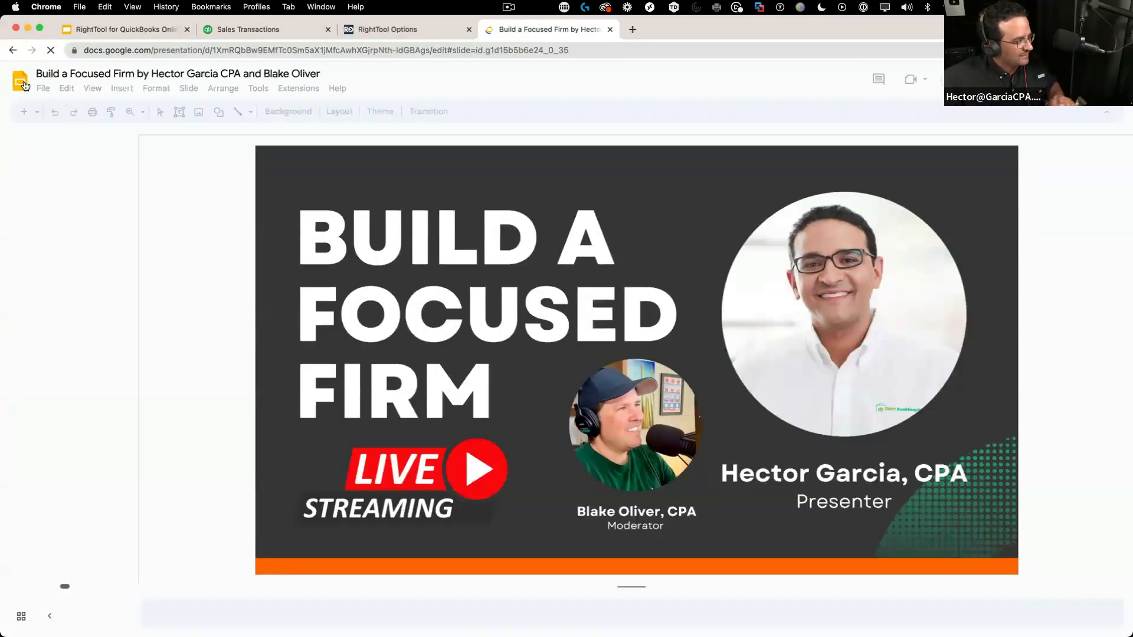
left_click(22, 84)
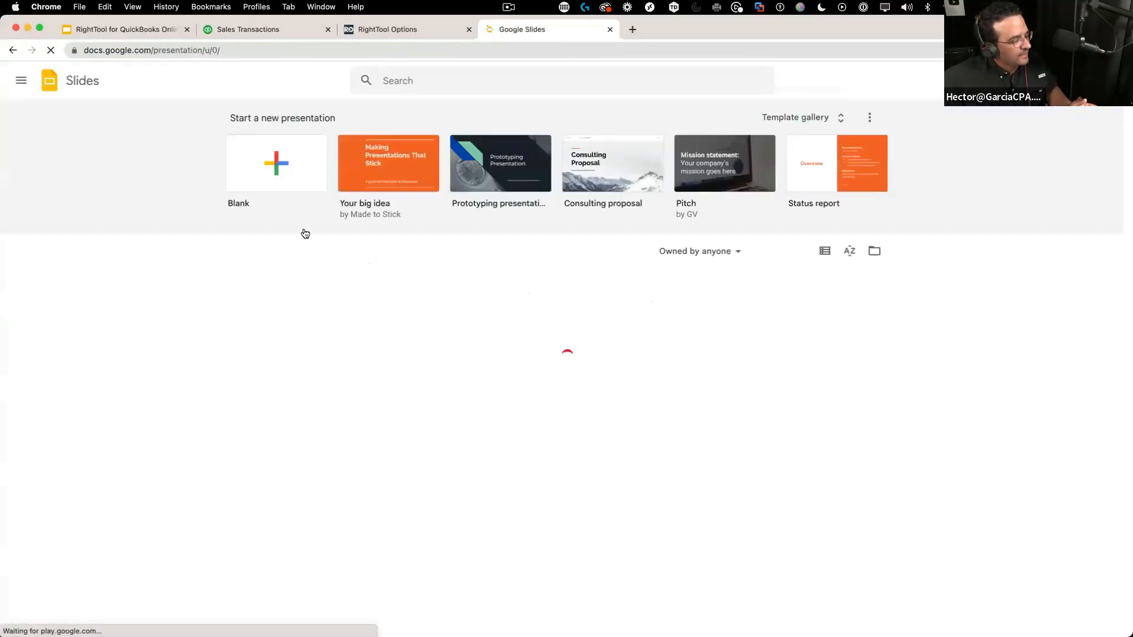
left_click(21, 81)
left_click(25, 125)
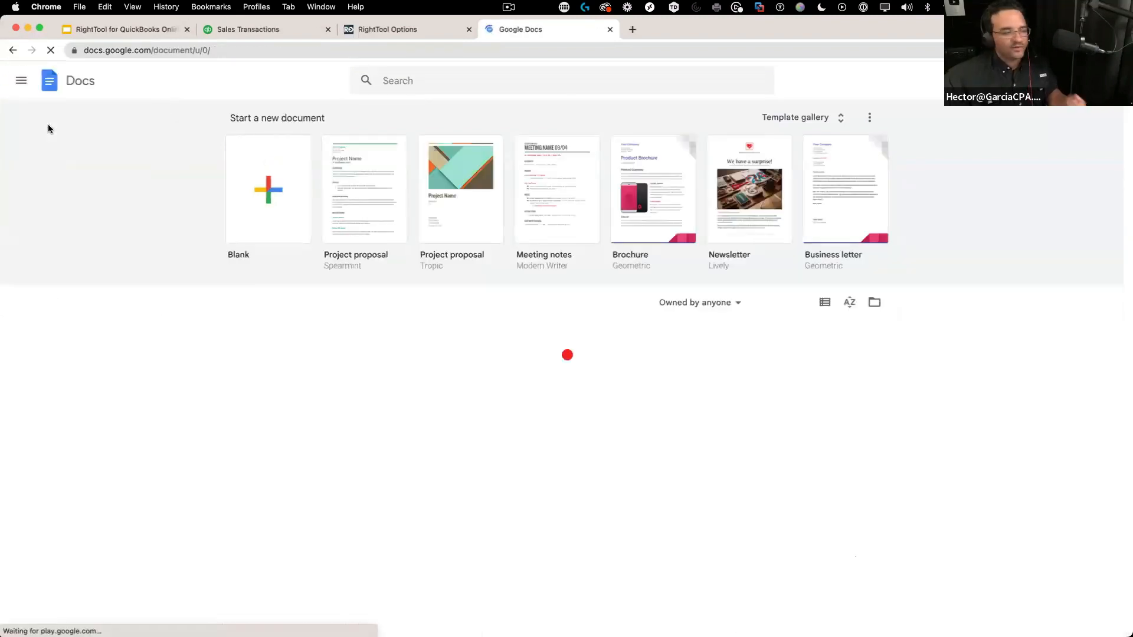
left_click(264, 193)
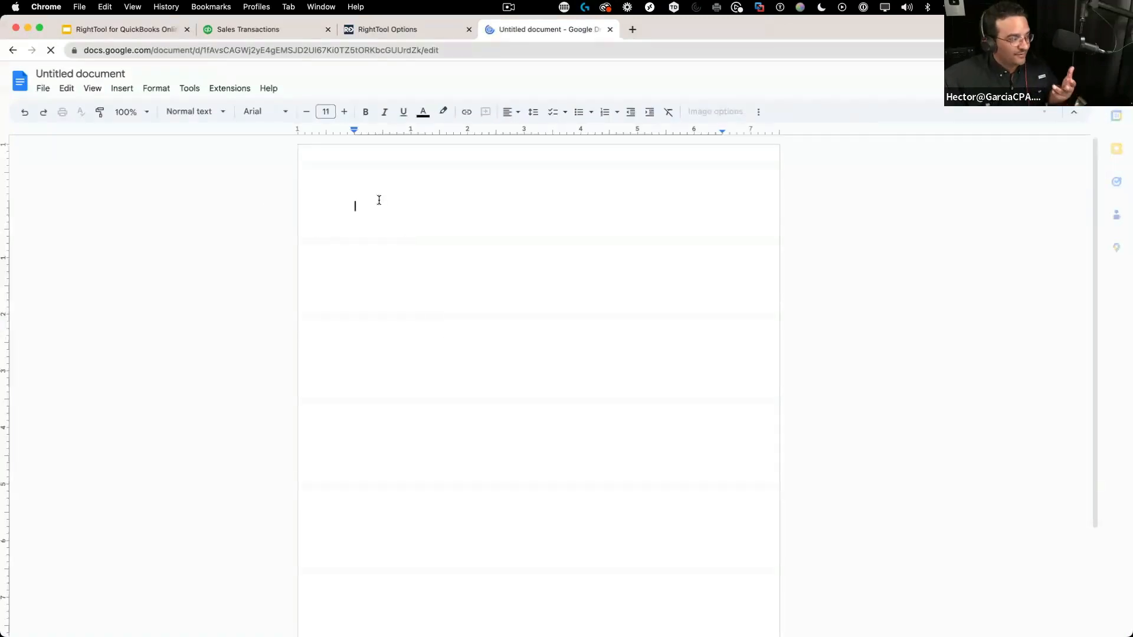
Paste the copied script code into the blank document without formatting.
right_click(378, 200)
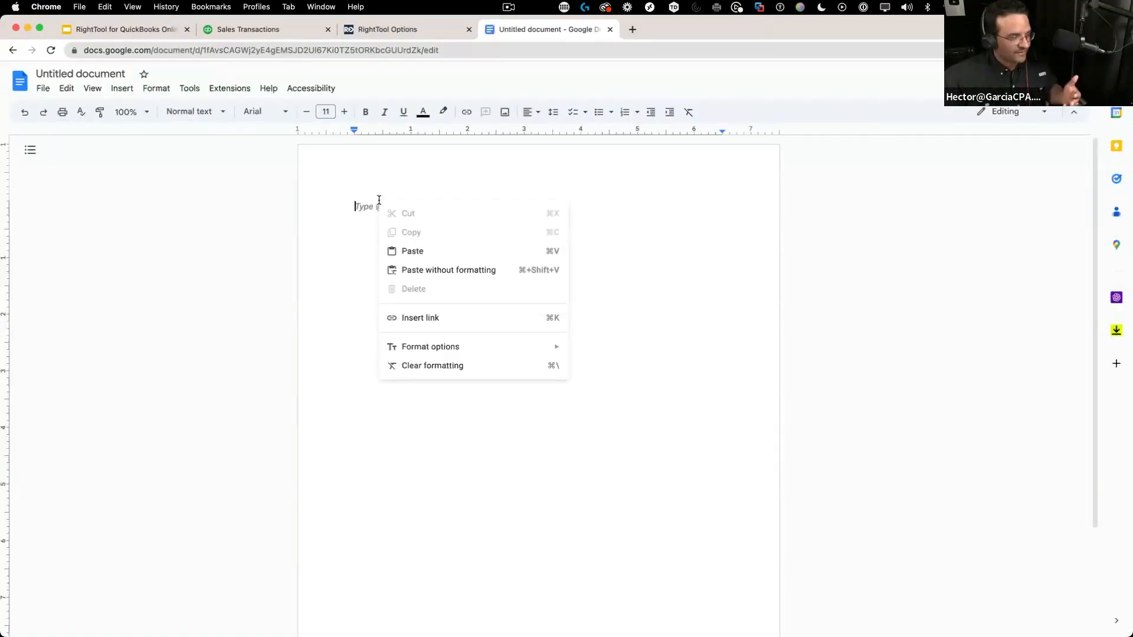
left_click(493, 271)
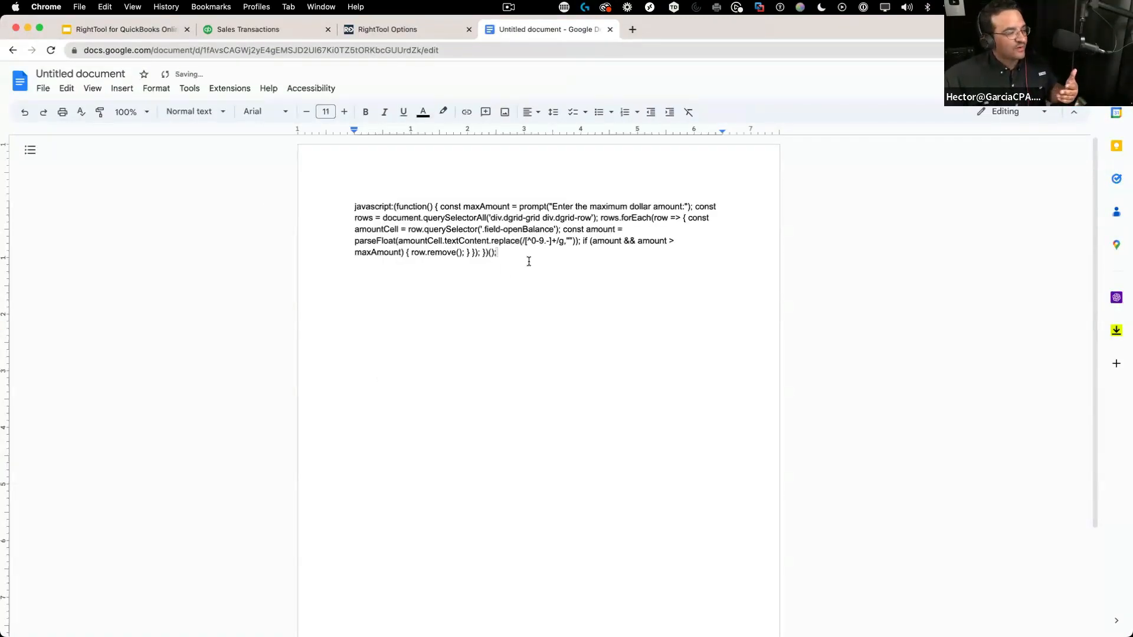
left_click_drag(529, 260, 334, 202)
left_click(509, 257)
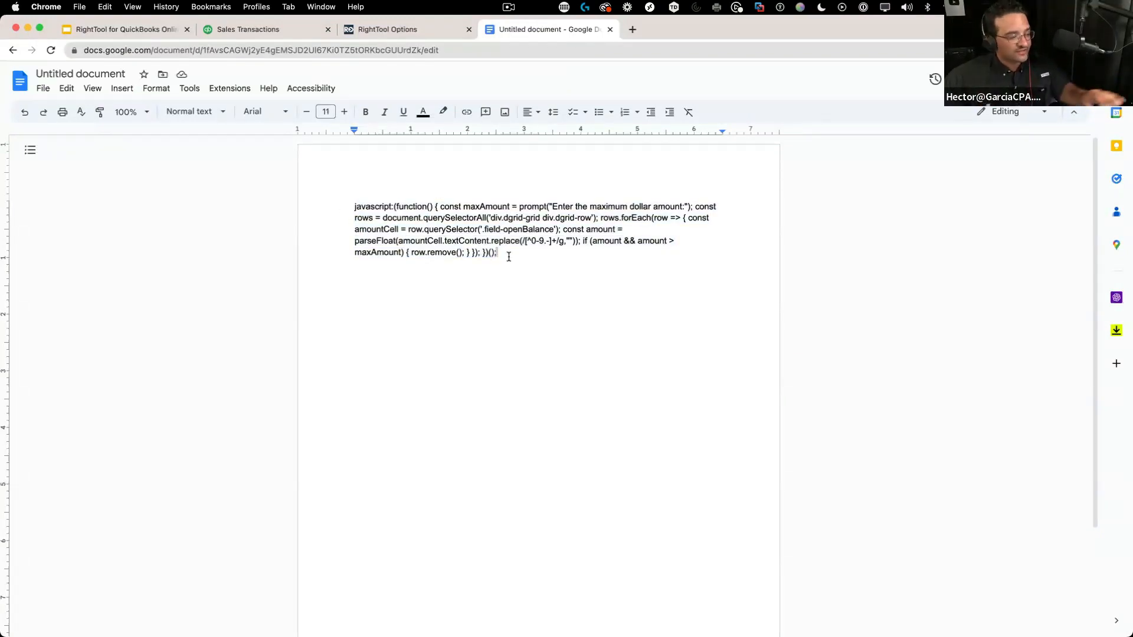
Enlarge the whole script text to font size 21.
left_click_drag(505, 255, 298, 196)
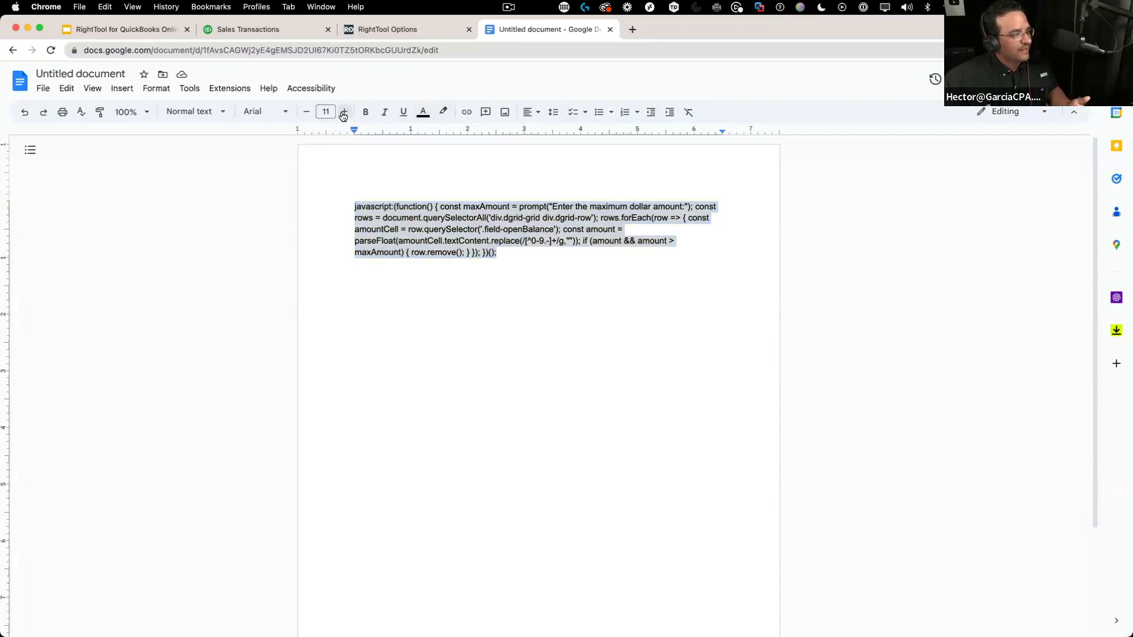
left_click(343, 112)
left_click(344, 113)
left_click(343, 112)
left_click(344, 112)
left_click(344, 112)
left_click(344, 113)
left_click(344, 113)
left_click(345, 113)
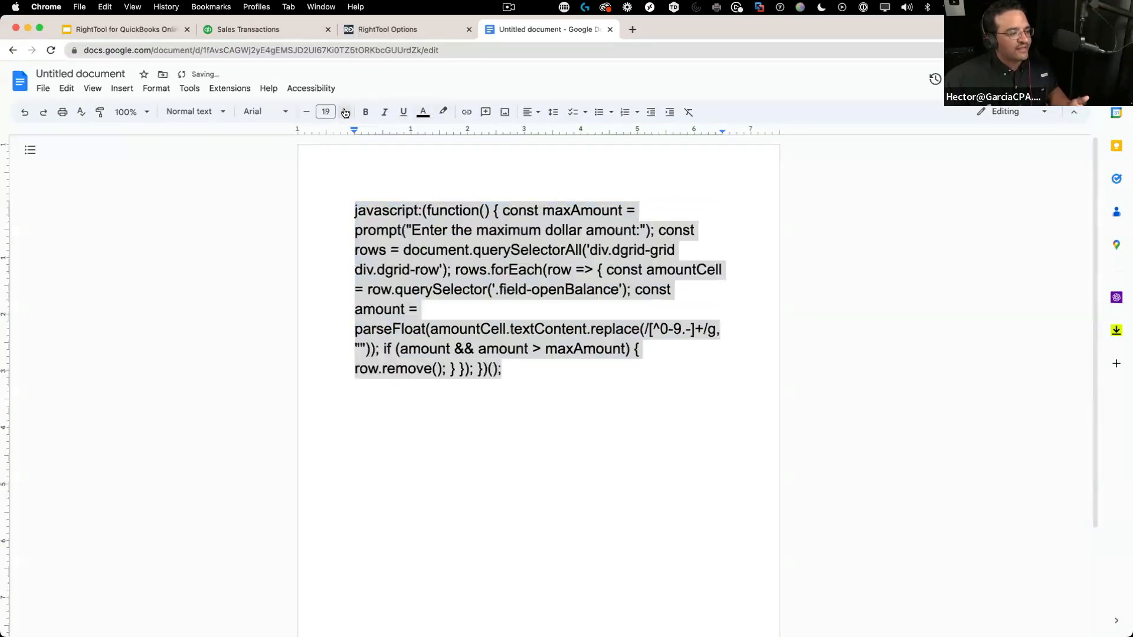
left_click(345, 113)
left_click(345, 112)
left_click(655, 482)
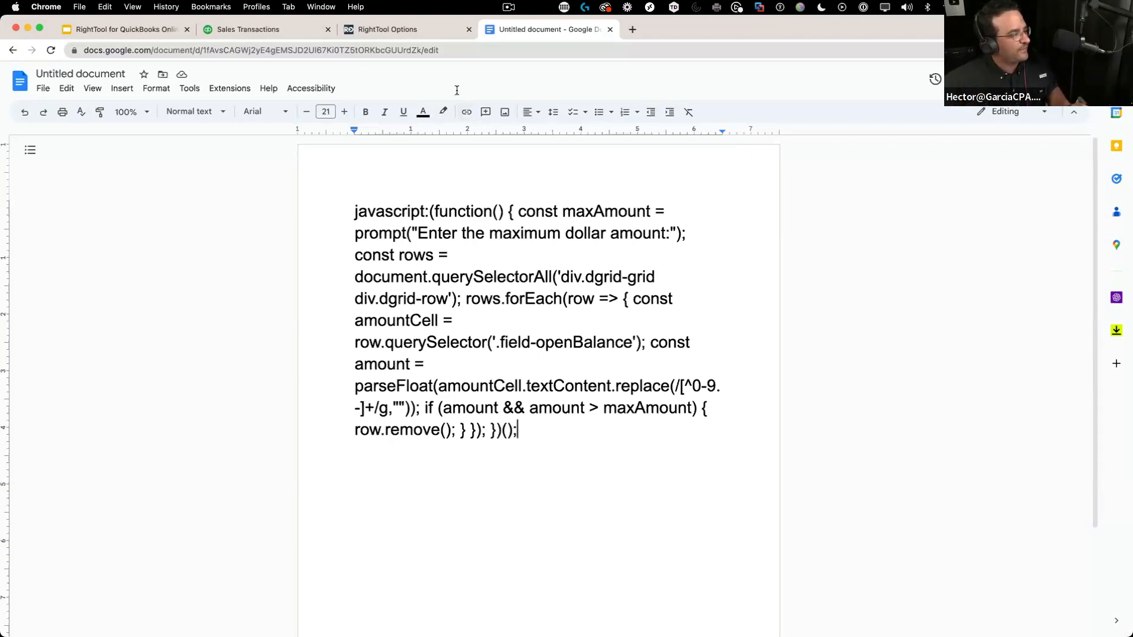
Switch to the QuickBooks Online sales page and look through the recent transactions in the global search.
left_click(279, 25)
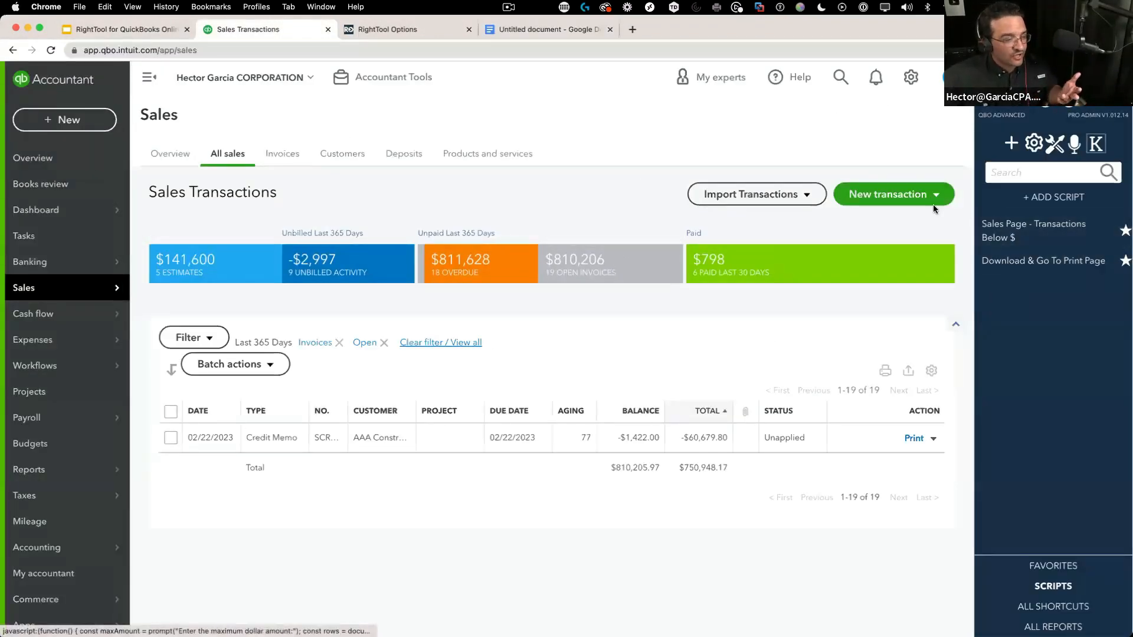
left_click(841, 77)
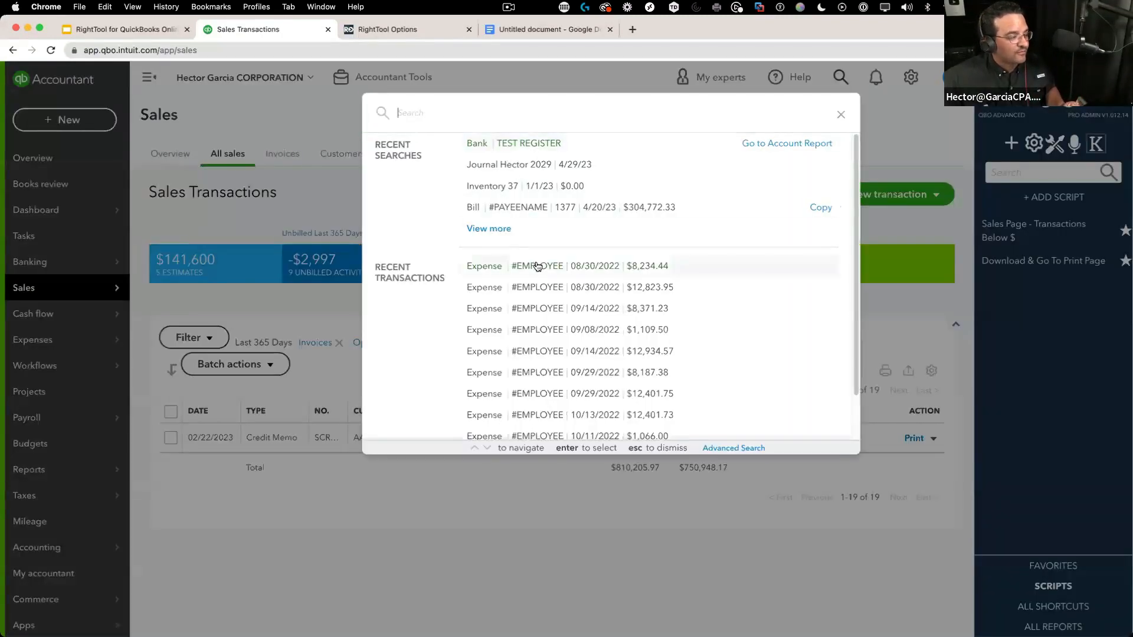
scroll(542, 280, "down", 2)
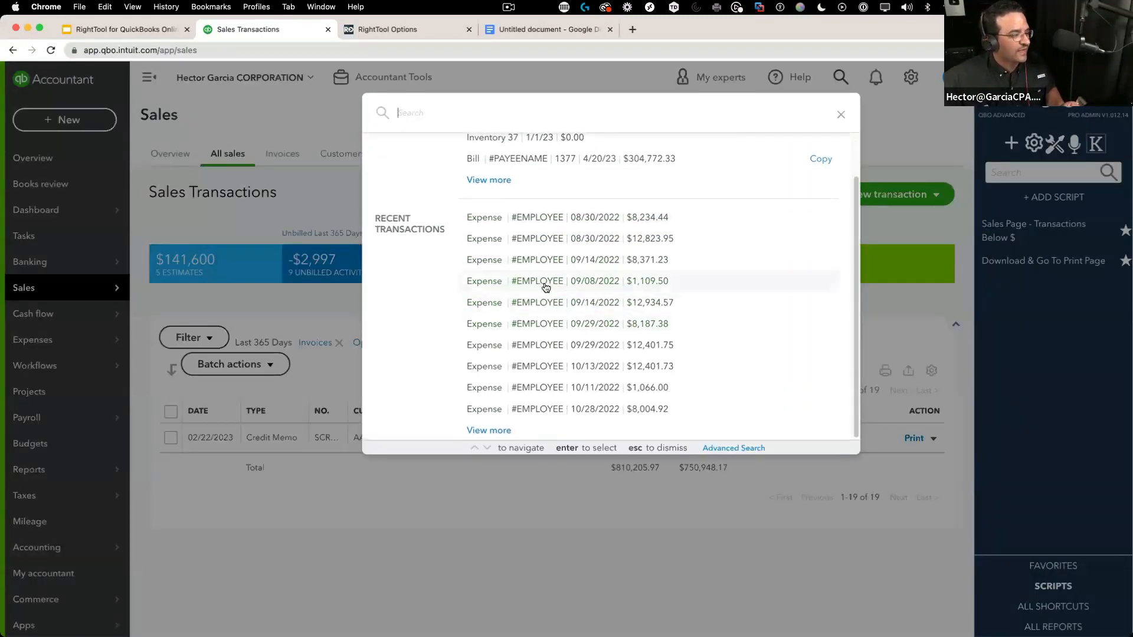
scroll(546, 287, "up", 2)
left_click(301, 125)
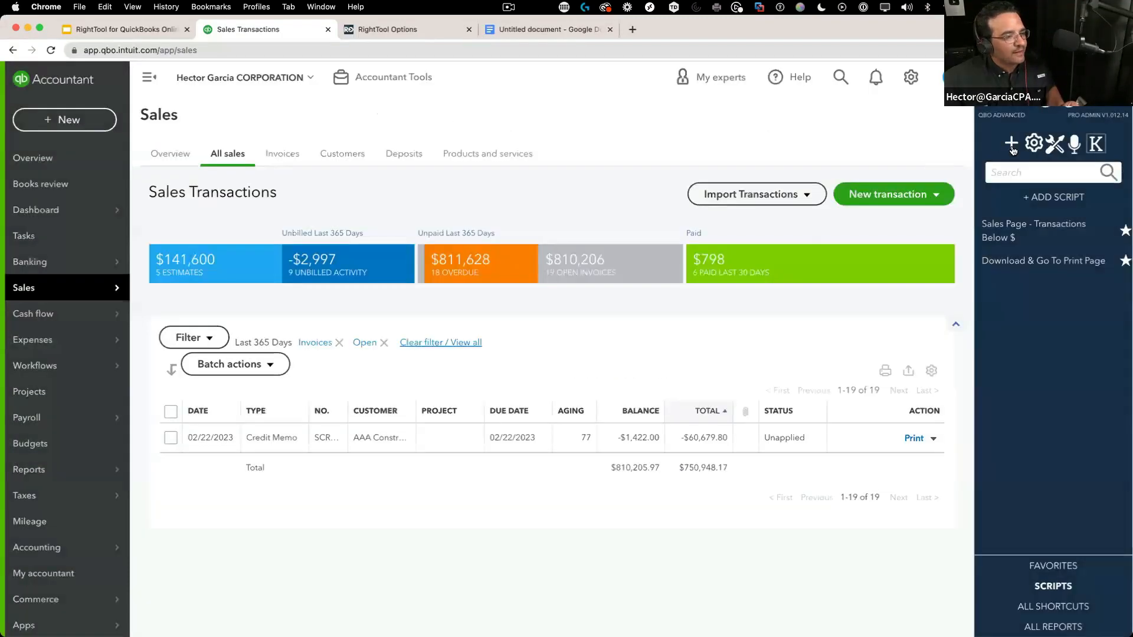
Start a new invoice from the RightTool sidebar and open invoice 1007 from its recent invoices.
left_click(1011, 145)
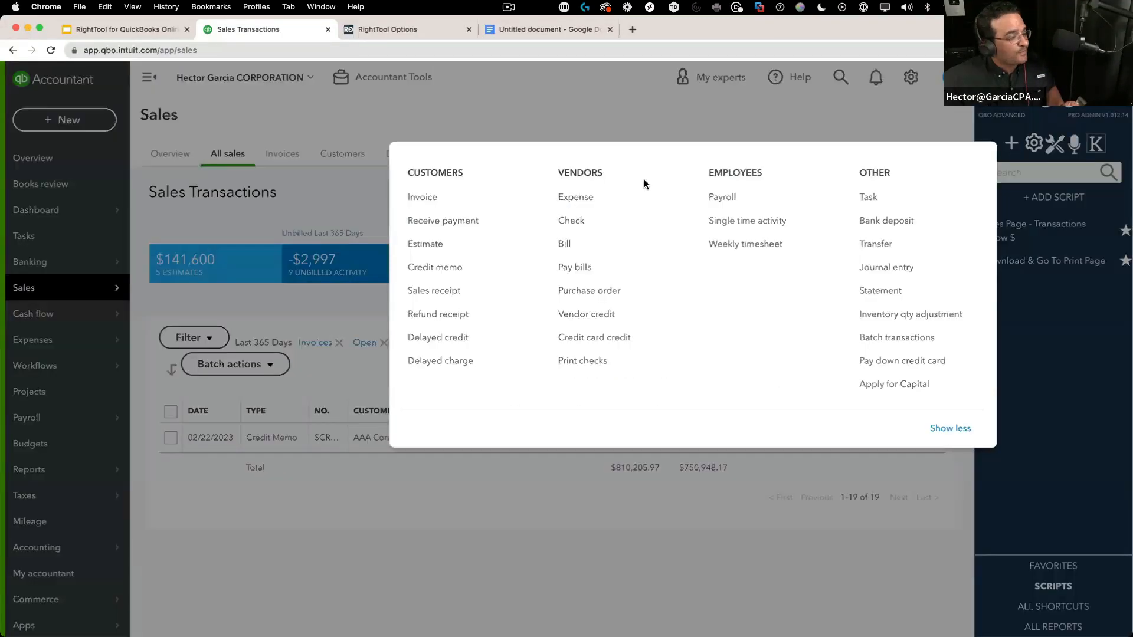
left_click(462, 196)
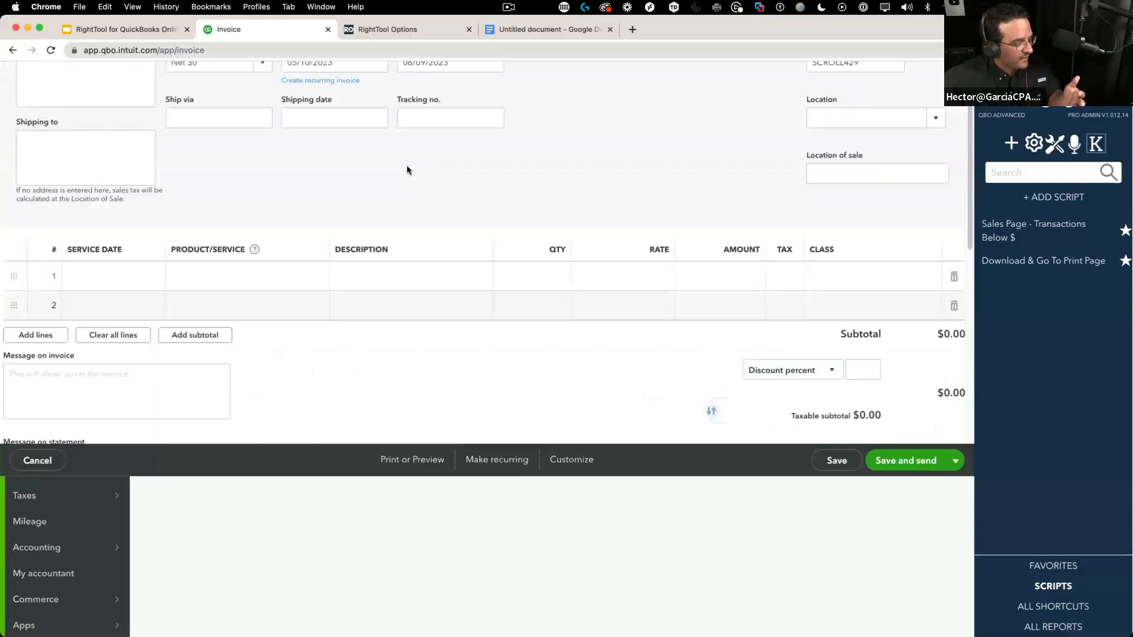
left_click(16, 77)
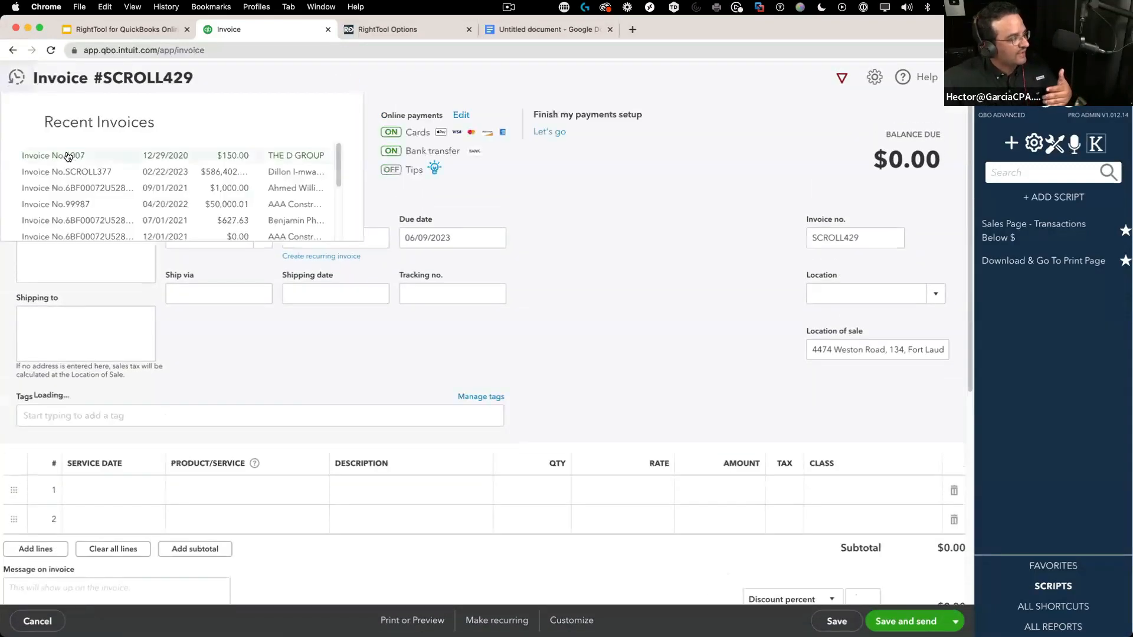
left_click(69, 157)
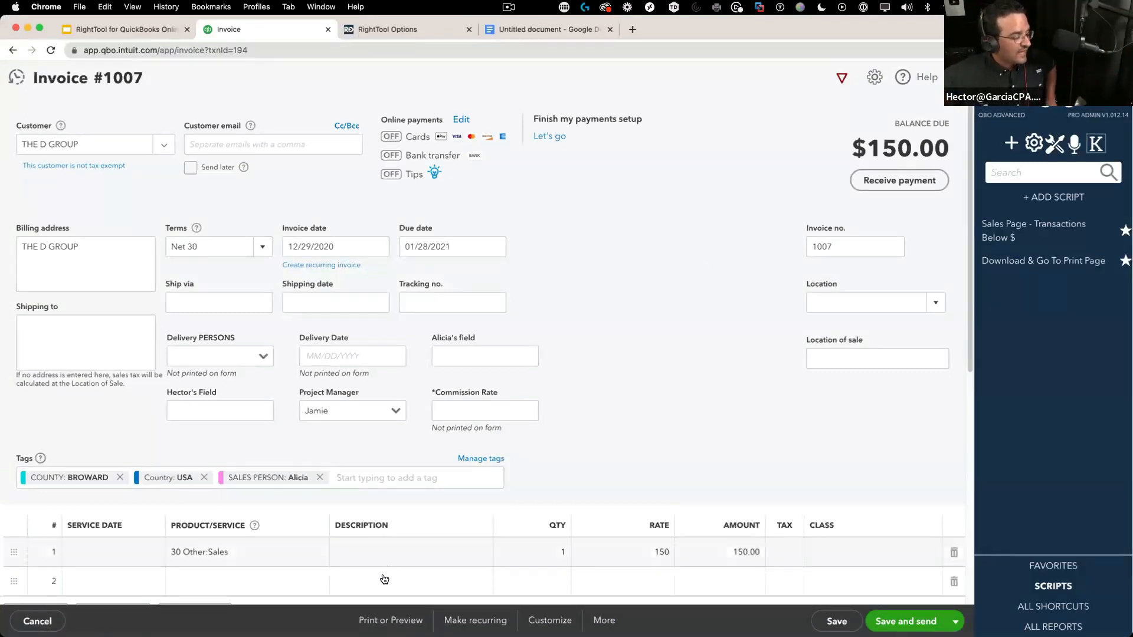
Preview invoice 1007, download it as a PDF and view its print page, closing both views.
left_click(385, 619)
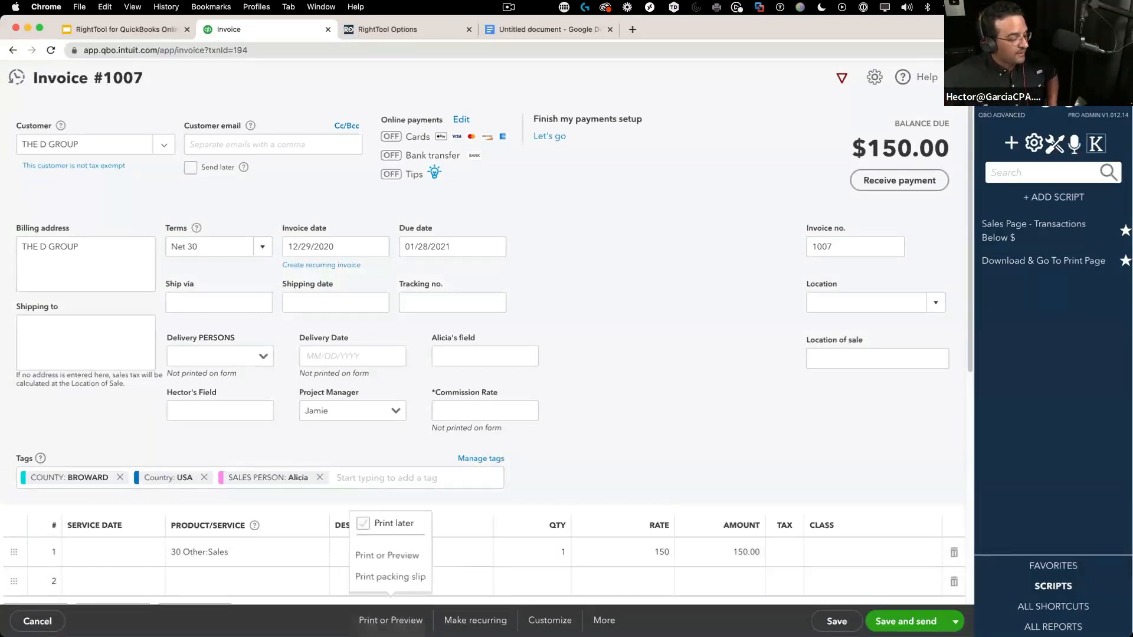
left_click(383, 556)
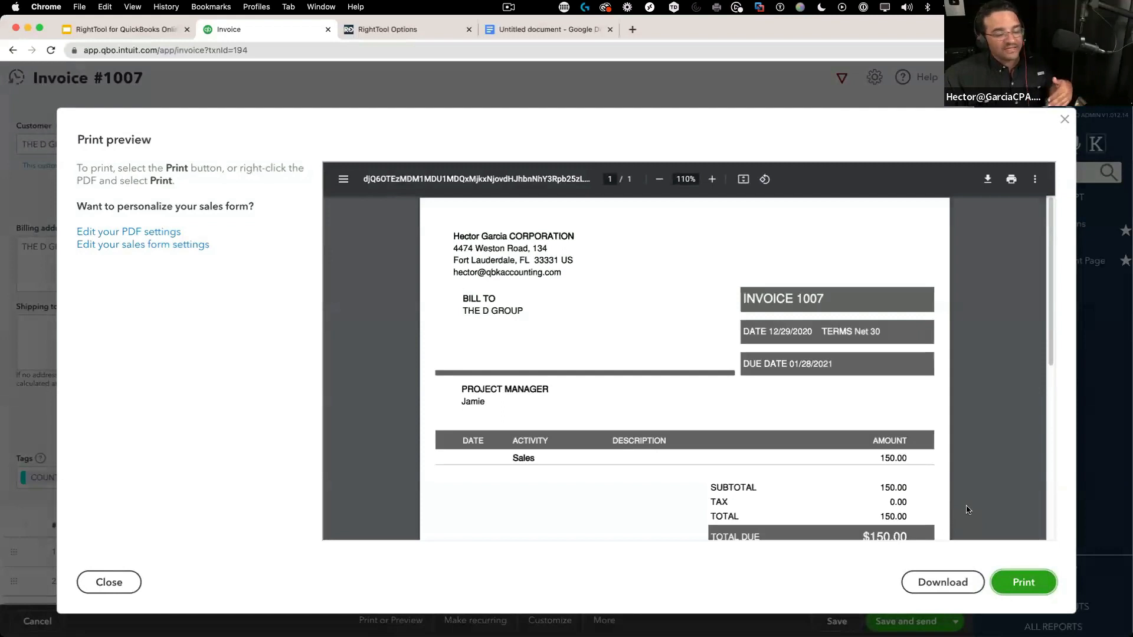
left_click(954, 581)
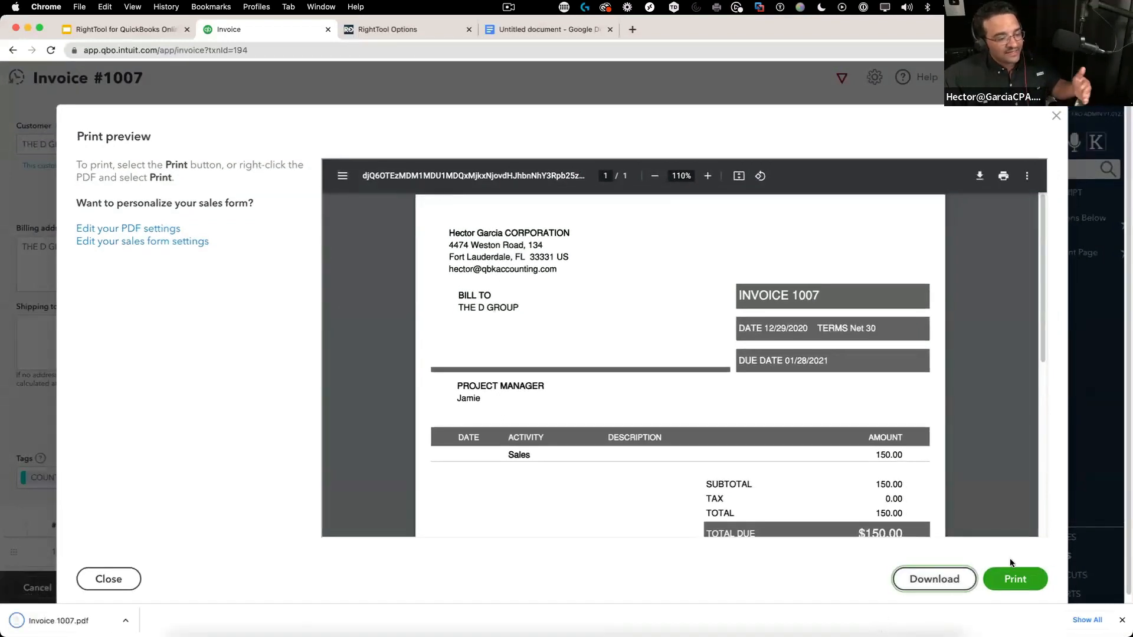
left_click(1022, 578)
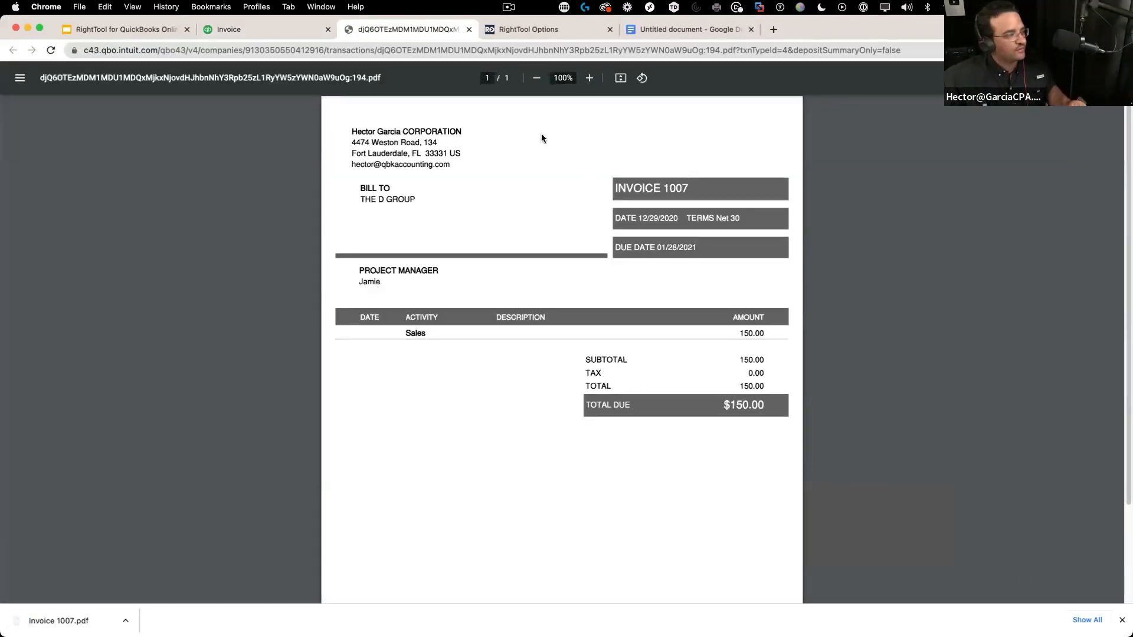
left_click(469, 29)
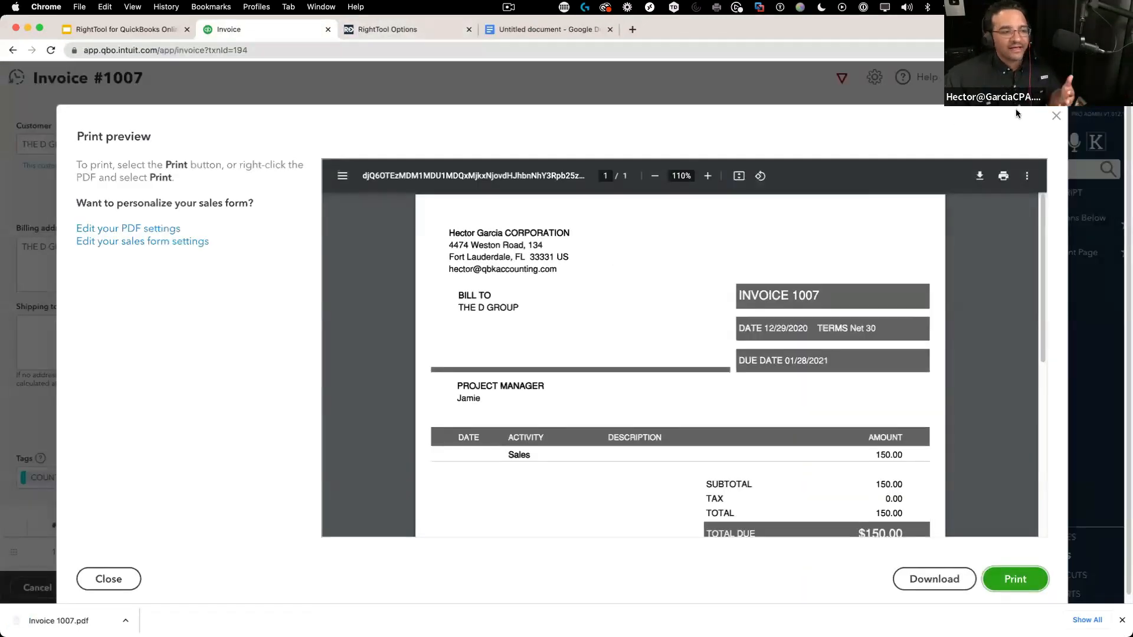
left_click(1056, 115)
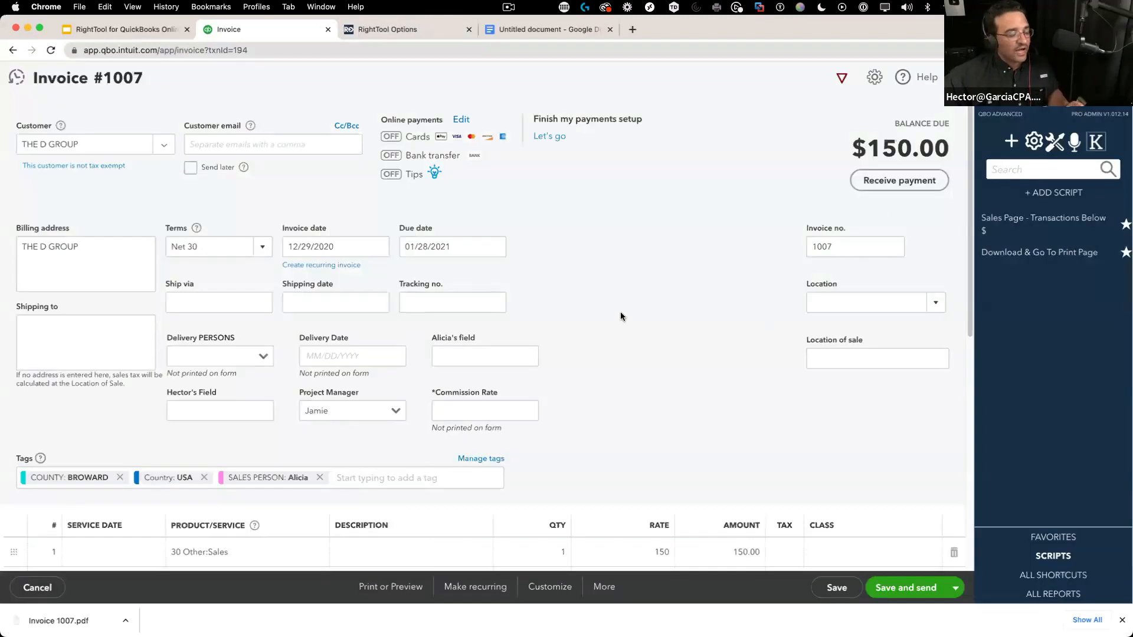
Copy the link address of the Download & Go To Print Page script and replace the Google Docs text with its code.
right_click(1047, 256)
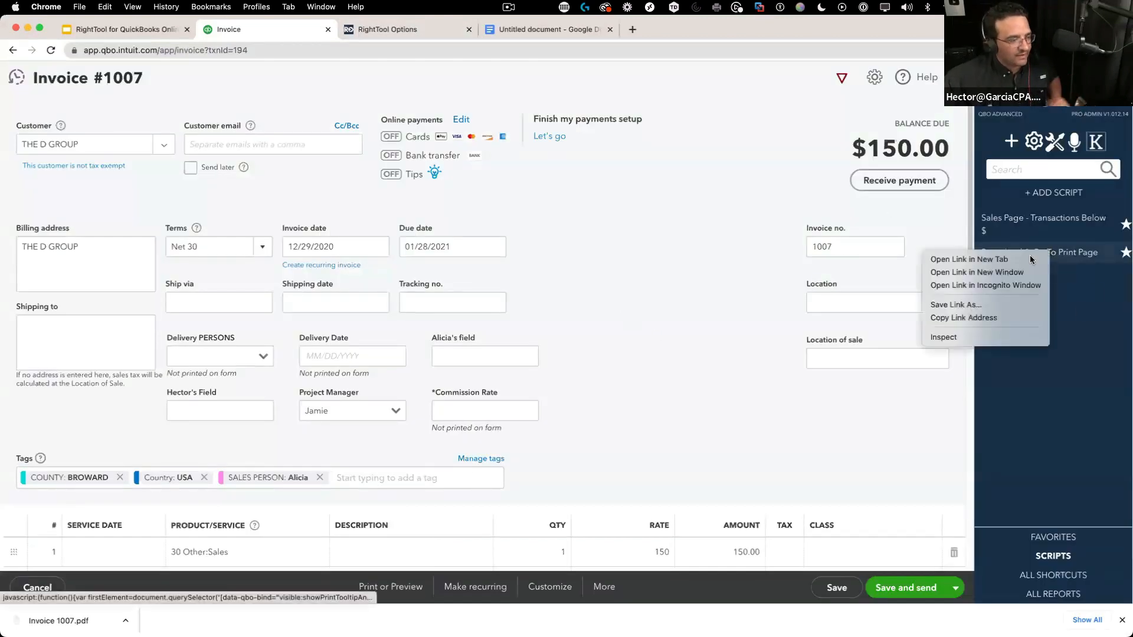
left_click(555, 30)
left_click_drag(631, 435, 271, 193)
key("BackSpace")
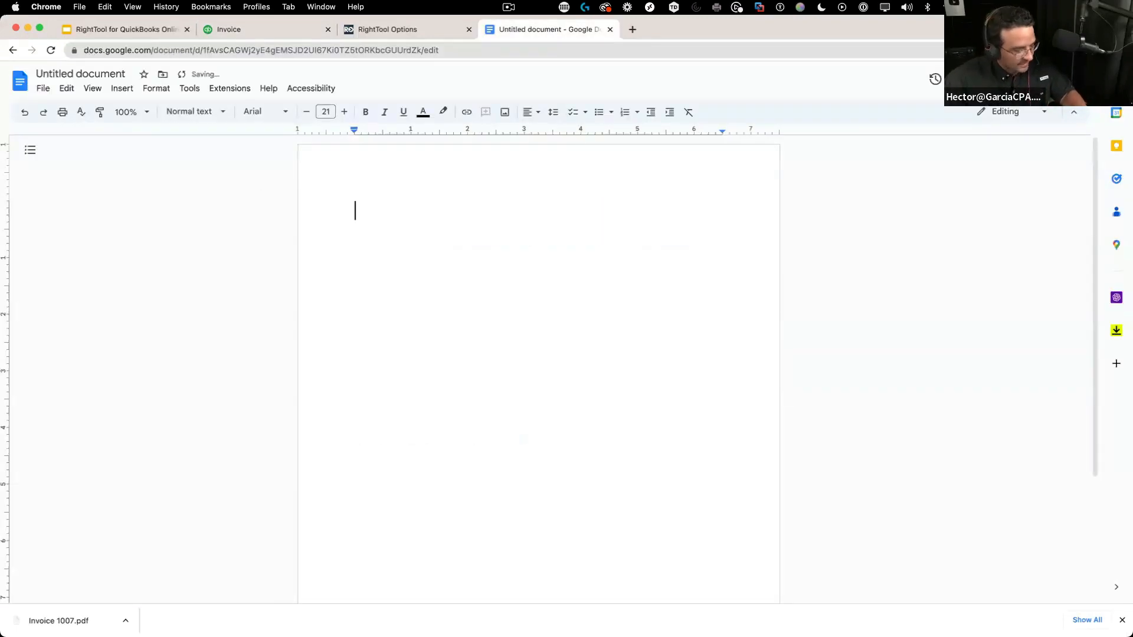
key("super+v")
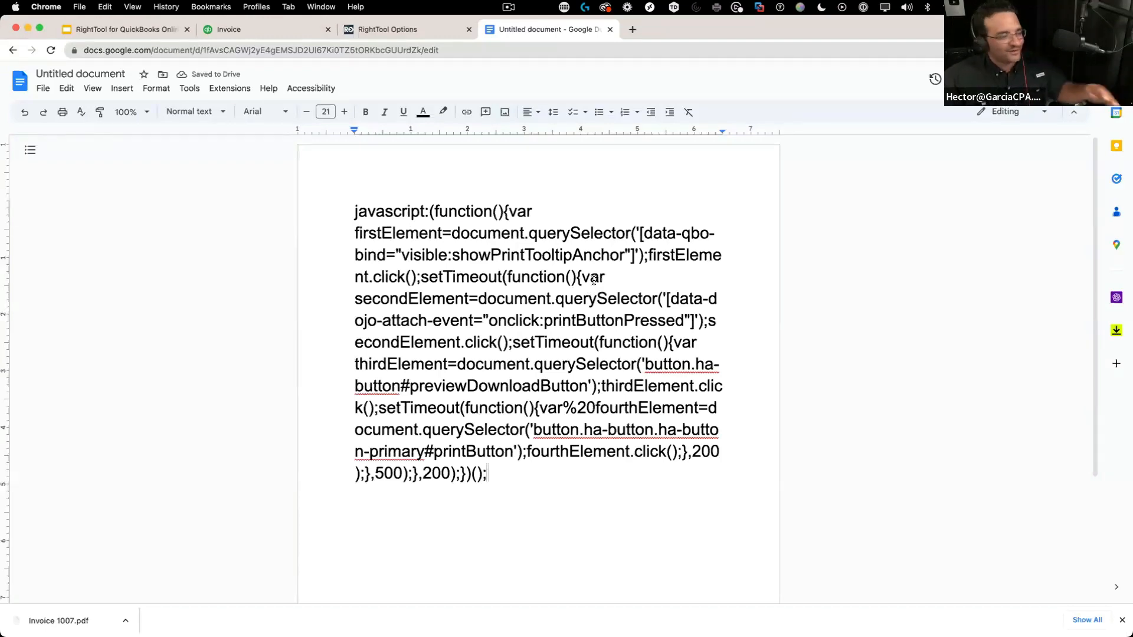
Run the Download & Go To Print Page script on invoice 1007 and close the resulting print page and preview.
left_click(260, 33)
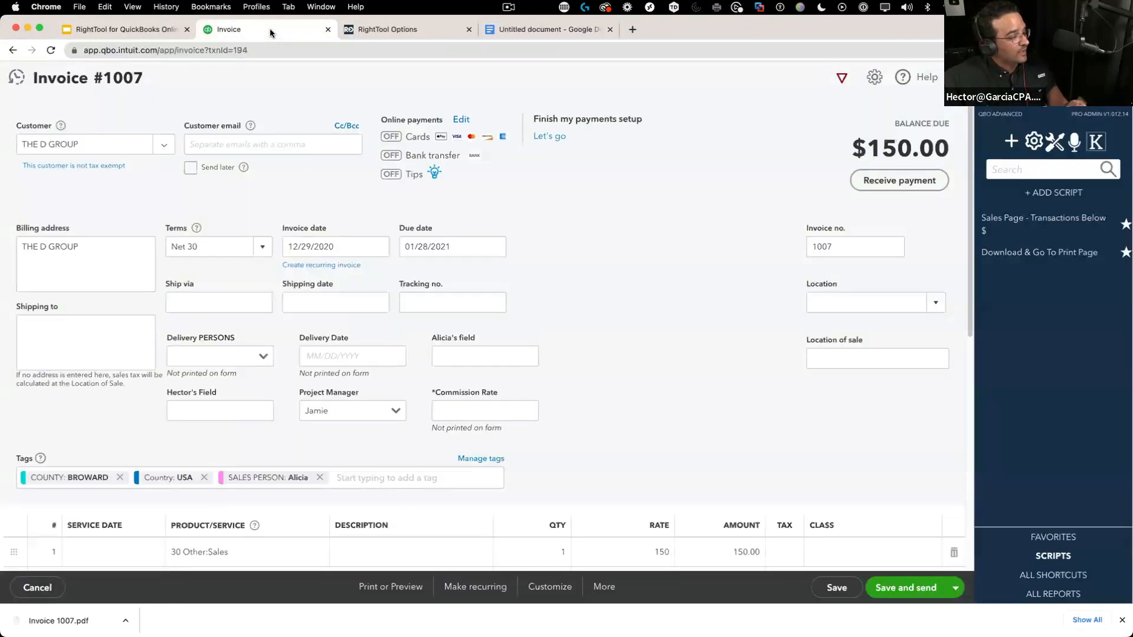
left_click(1055, 253)
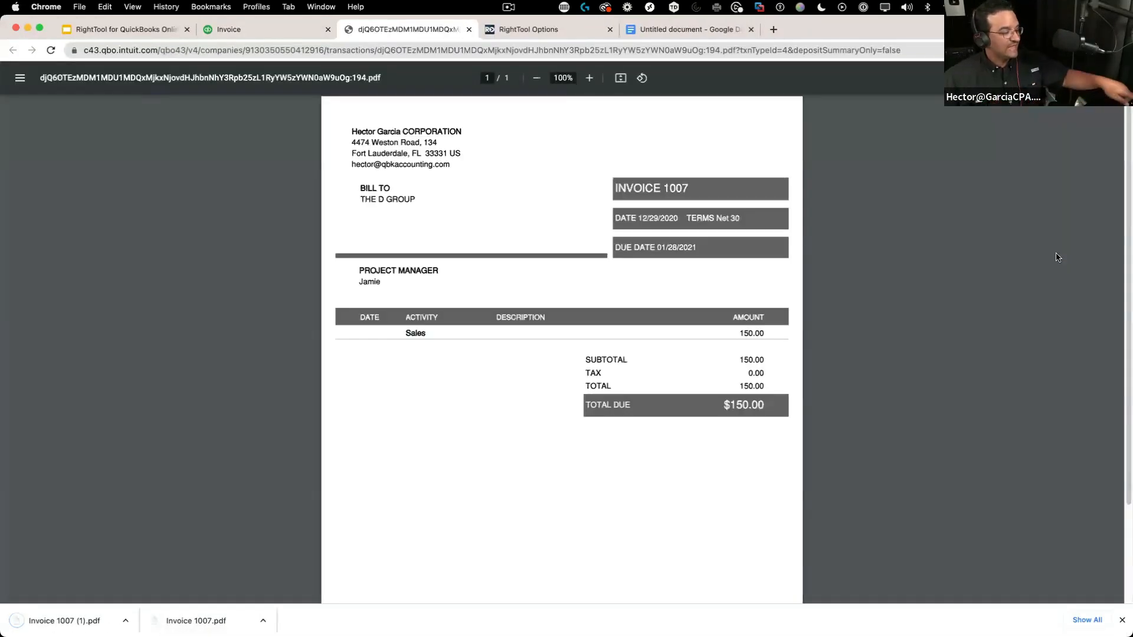
scroll(10, 631, "up", 3)
scroll(10, 631, "down", 3)
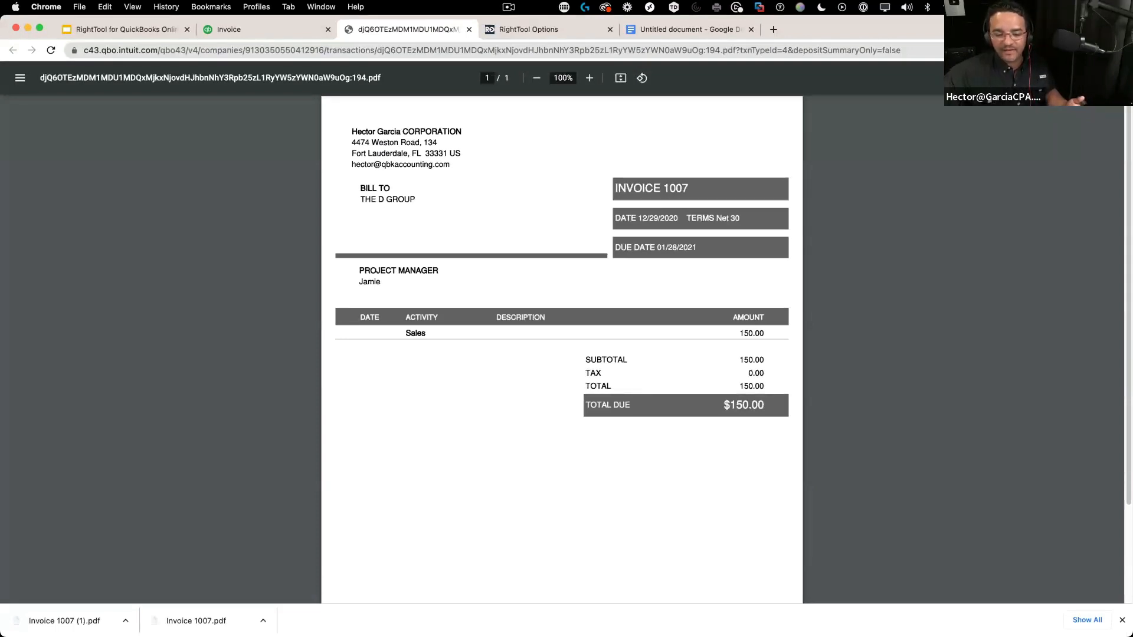
left_click(469, 29)
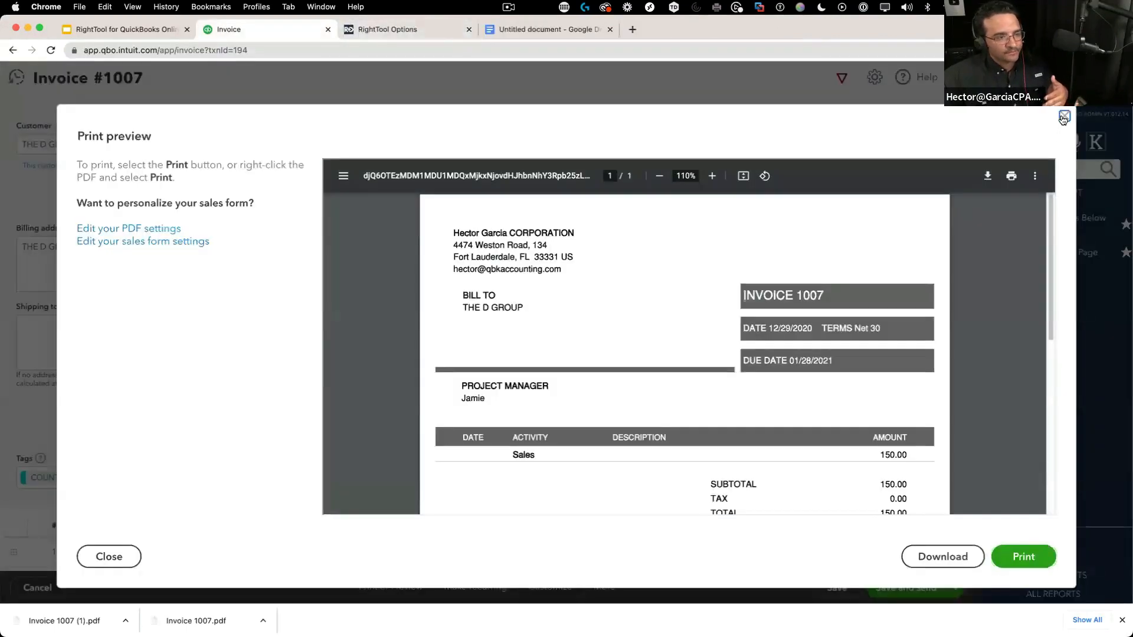
left_click(1064, 117)
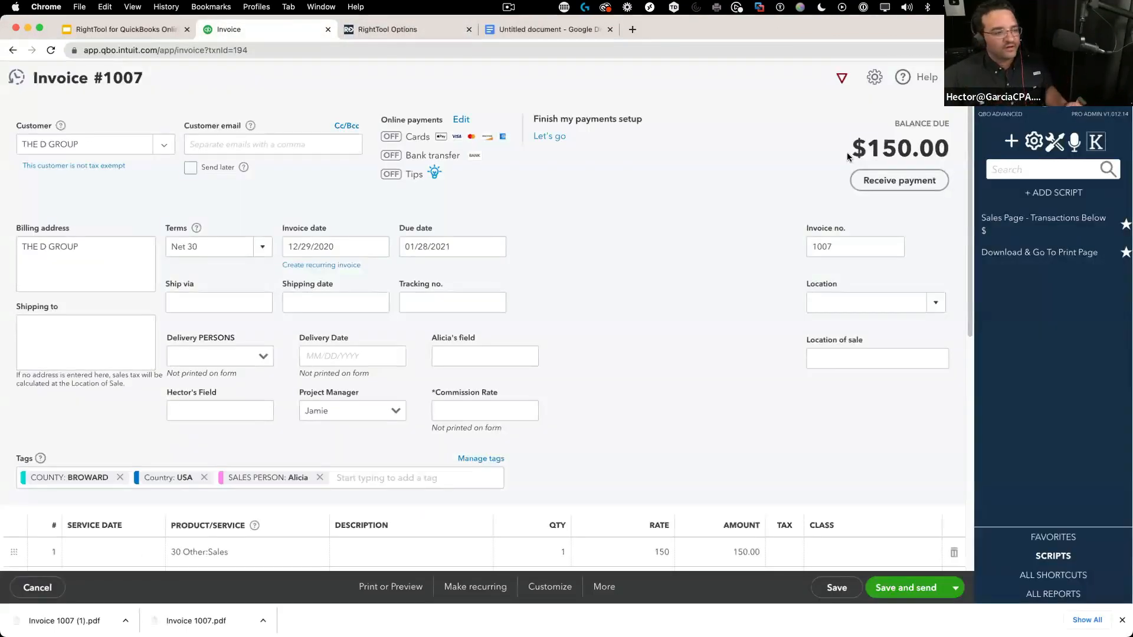
left_click(1065, 251)
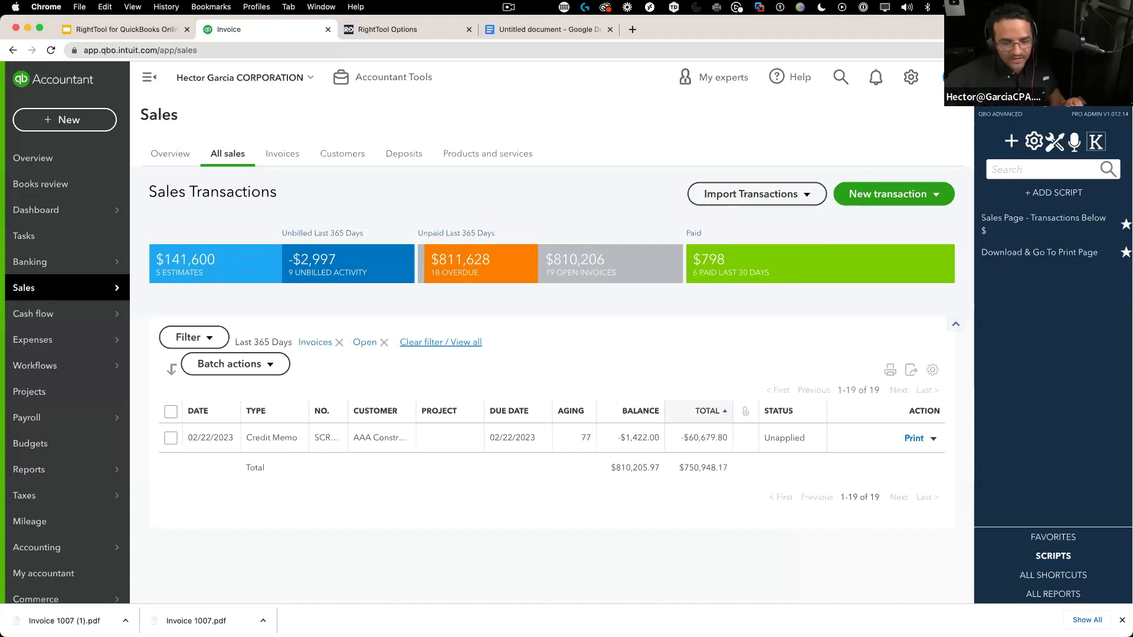
Dismiss the downloads bar and show the favorite shortcuts in the RightTool sidebar.
left_click(1123, 620)
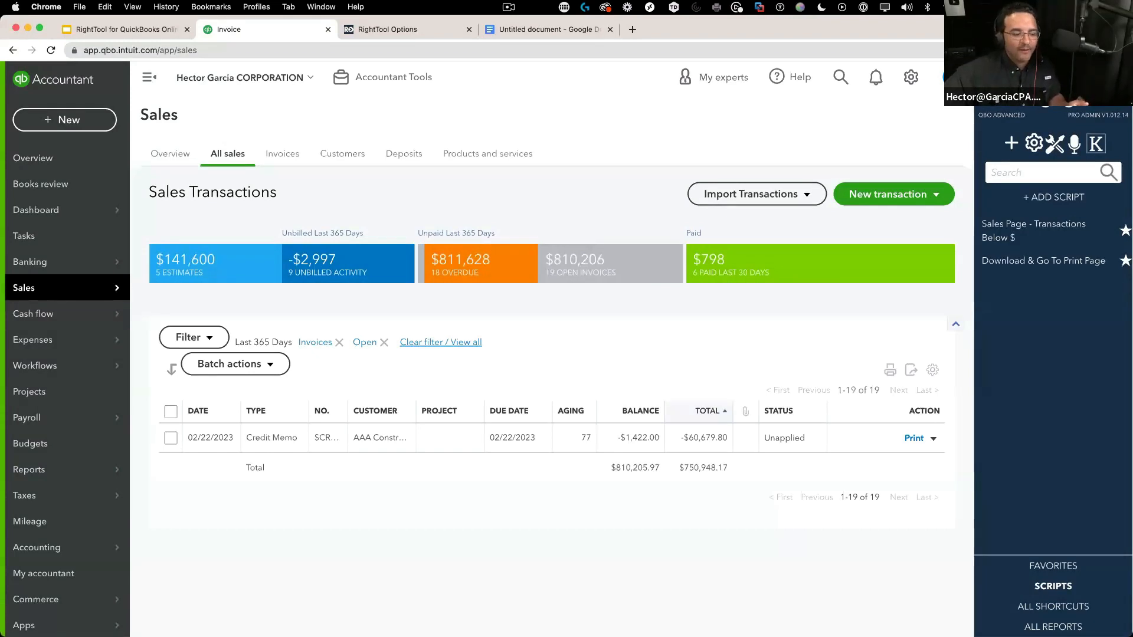
left_click(1055, 566)
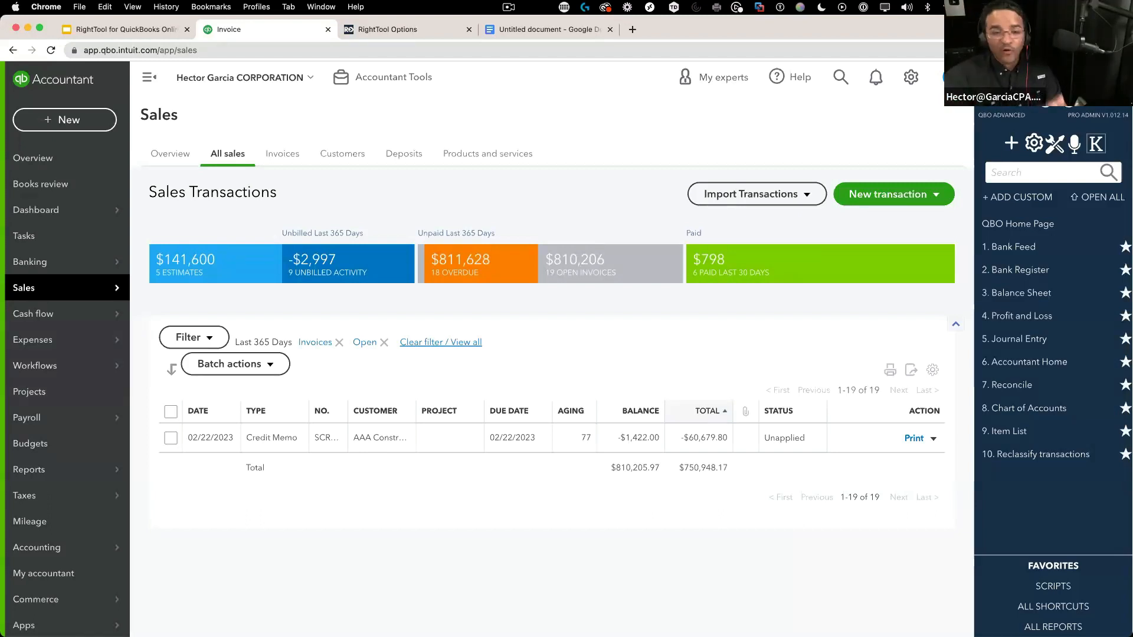
Switch to the RightTool presentation and start the slideshow from the Features in PRO slide.
left_click(143, 27)
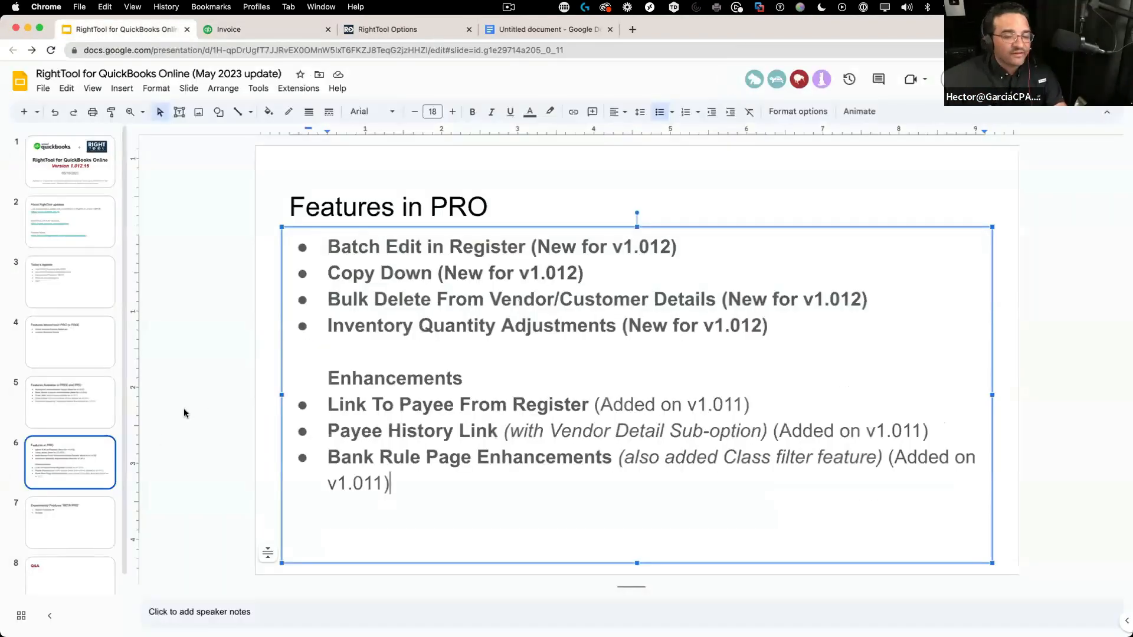
left_click(69, 380)
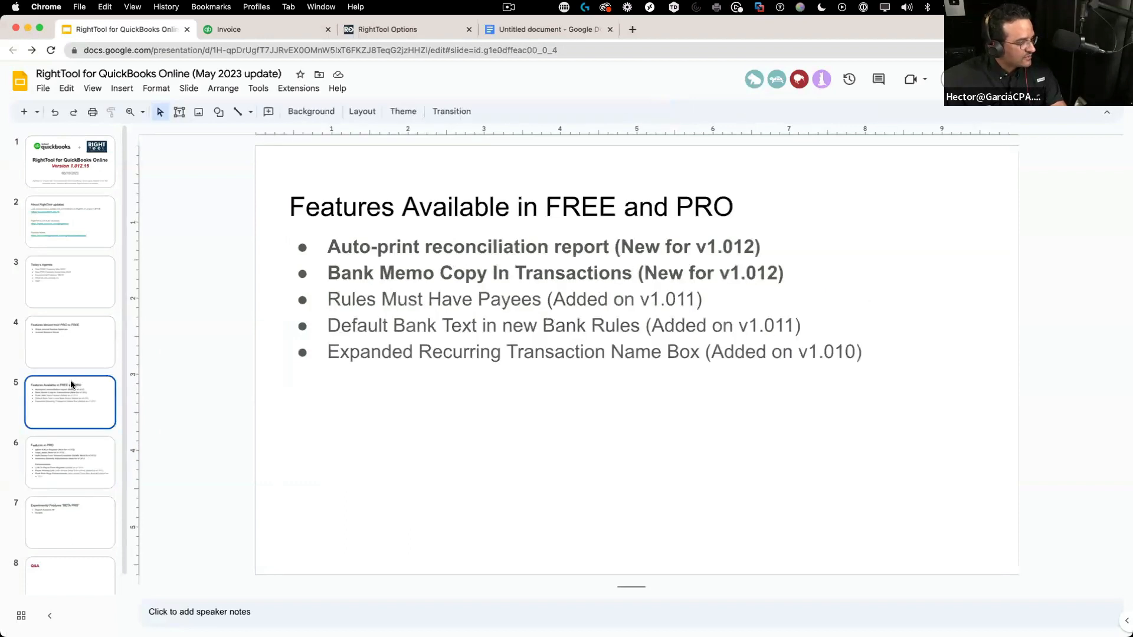
left_click(76, 465)
key("super+Return")
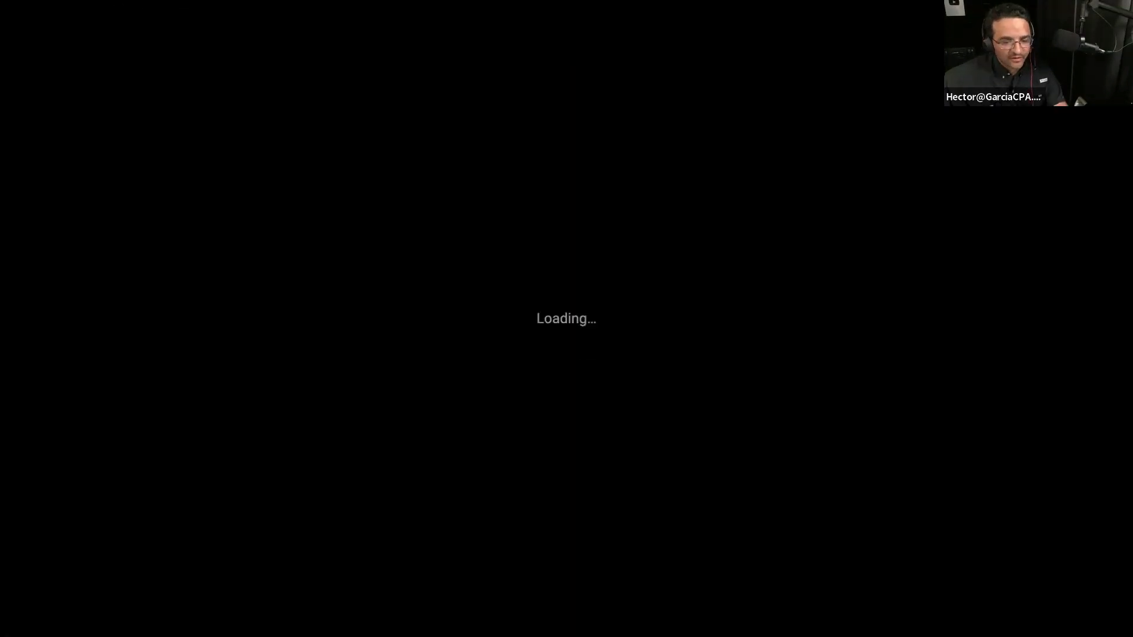
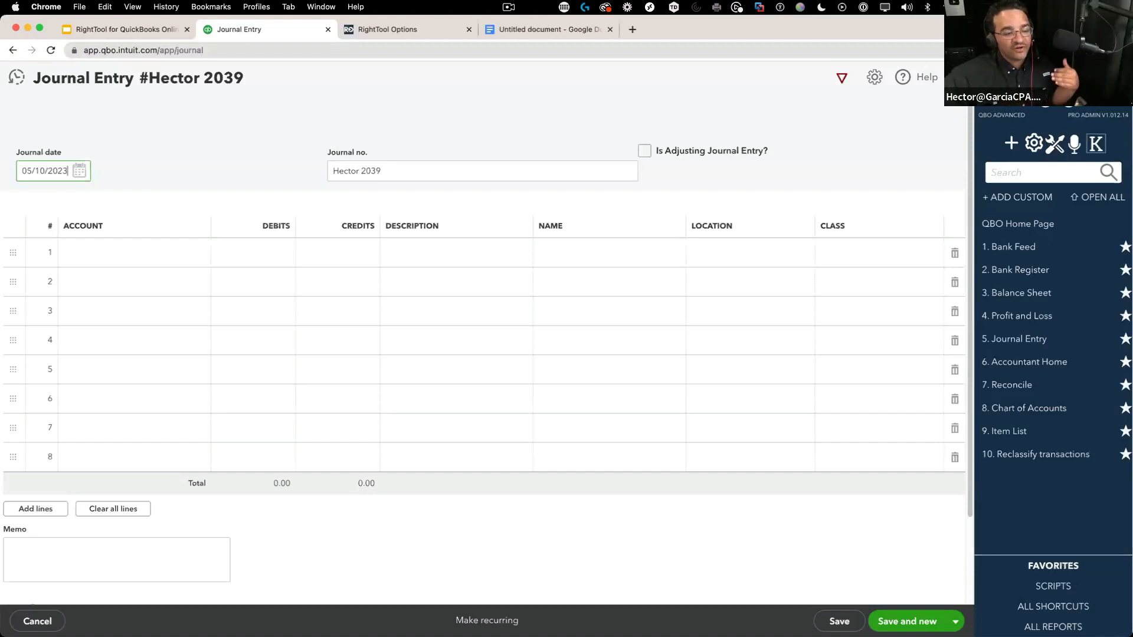
Turn off all Batch PRO features in the RightTool options except Copy Excel To Journal.
left_click(1055, 145)
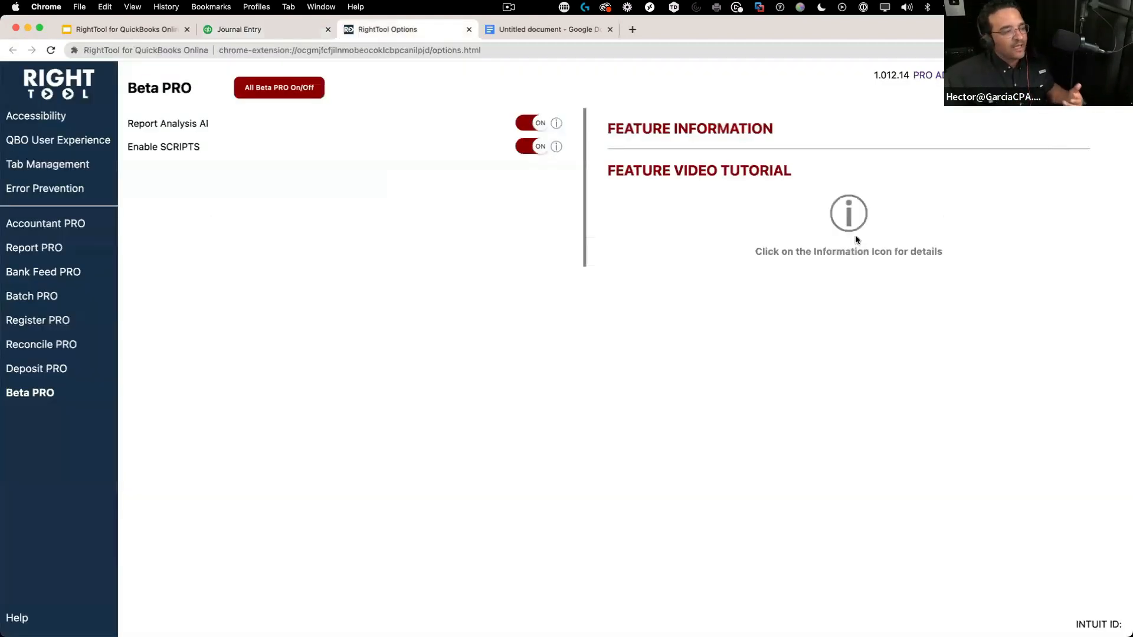
left_click(43, 297)
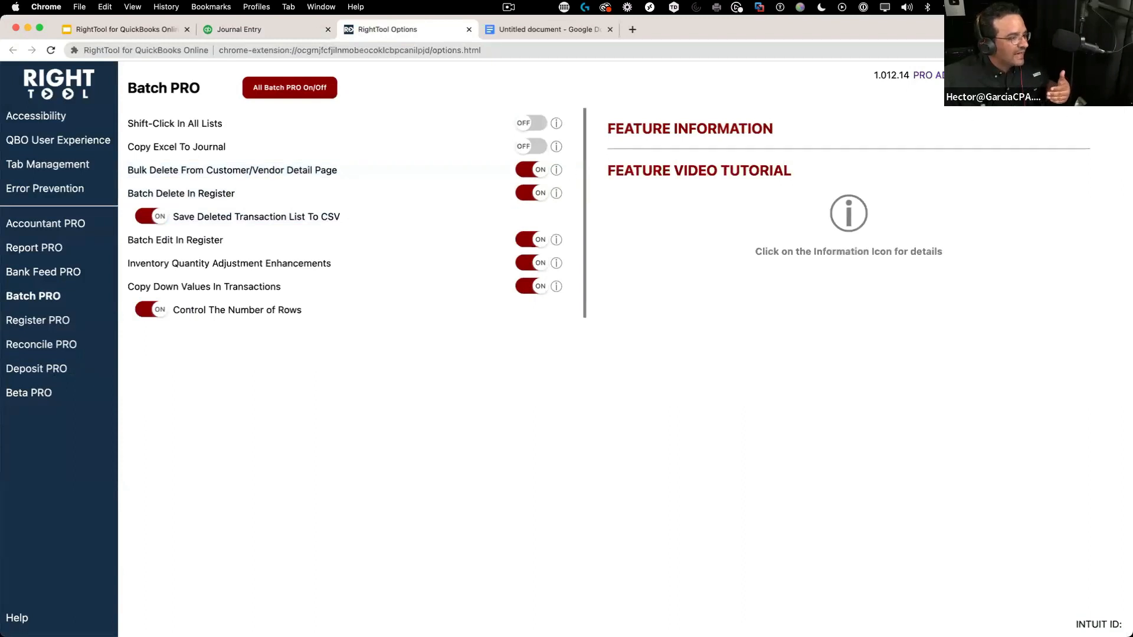
left_click(311, 94)
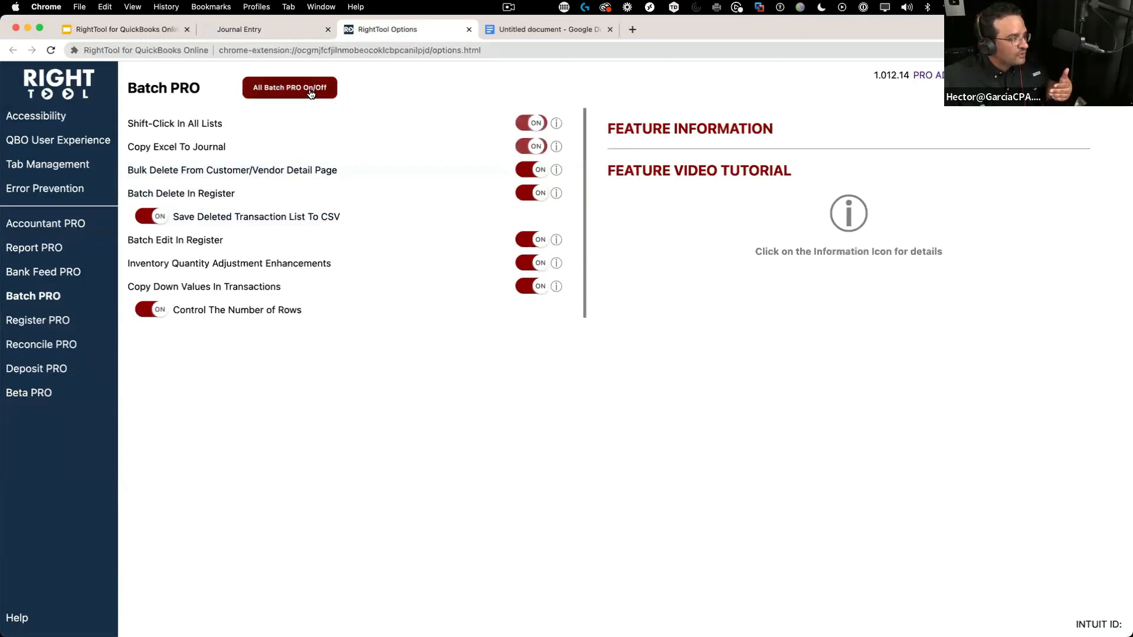
left_click(298, 87)
left_click(530, 147)
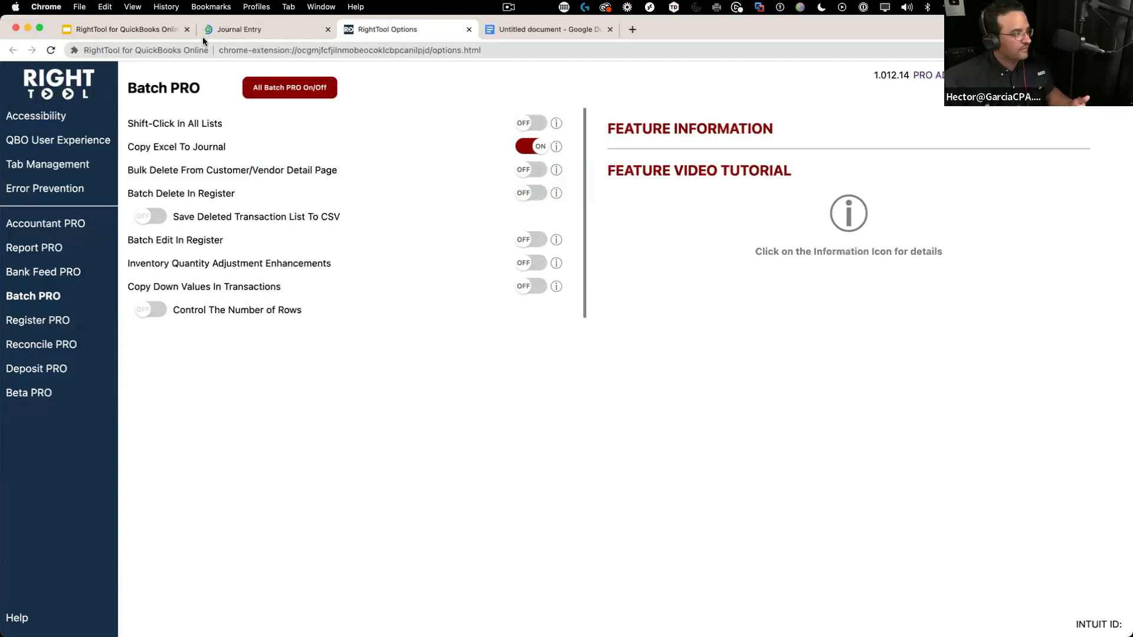
Turn on Export Journal to CSV with Break Out Account Number in the QBO User Experience options, and return to the Batch PRO options.
left_click(237, 31)
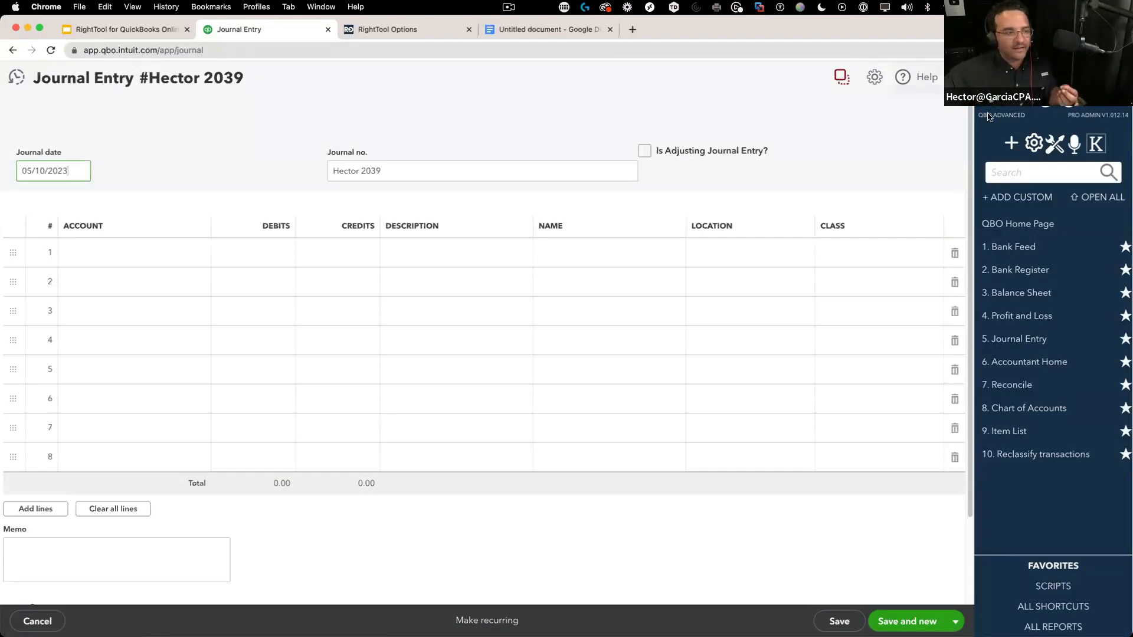
left_click(1058, 145)
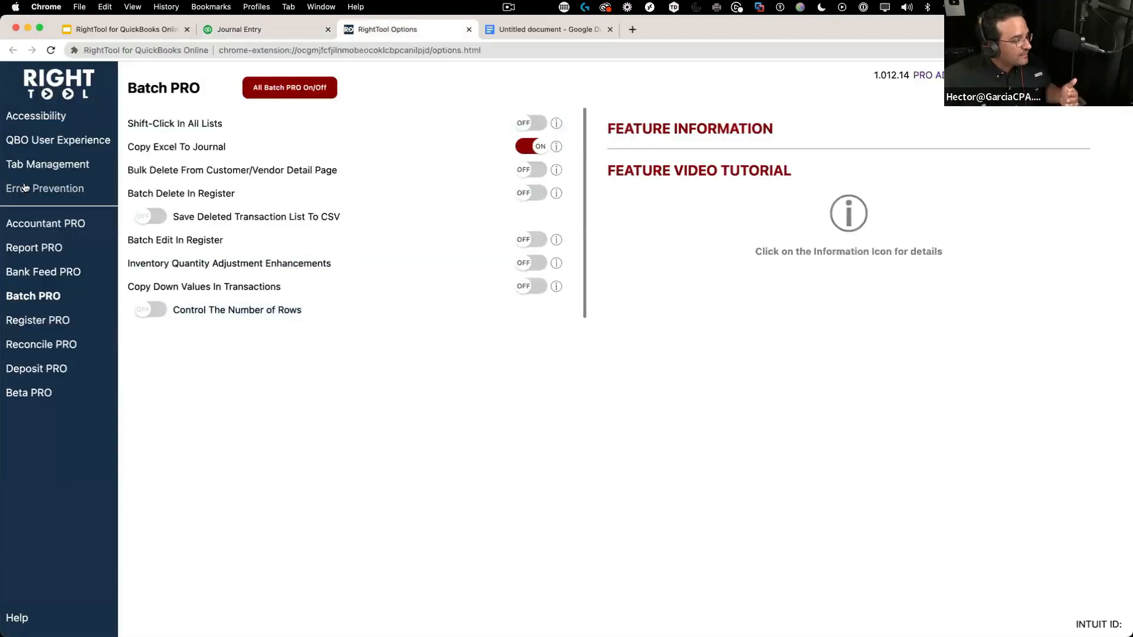
left_click(37, 171)
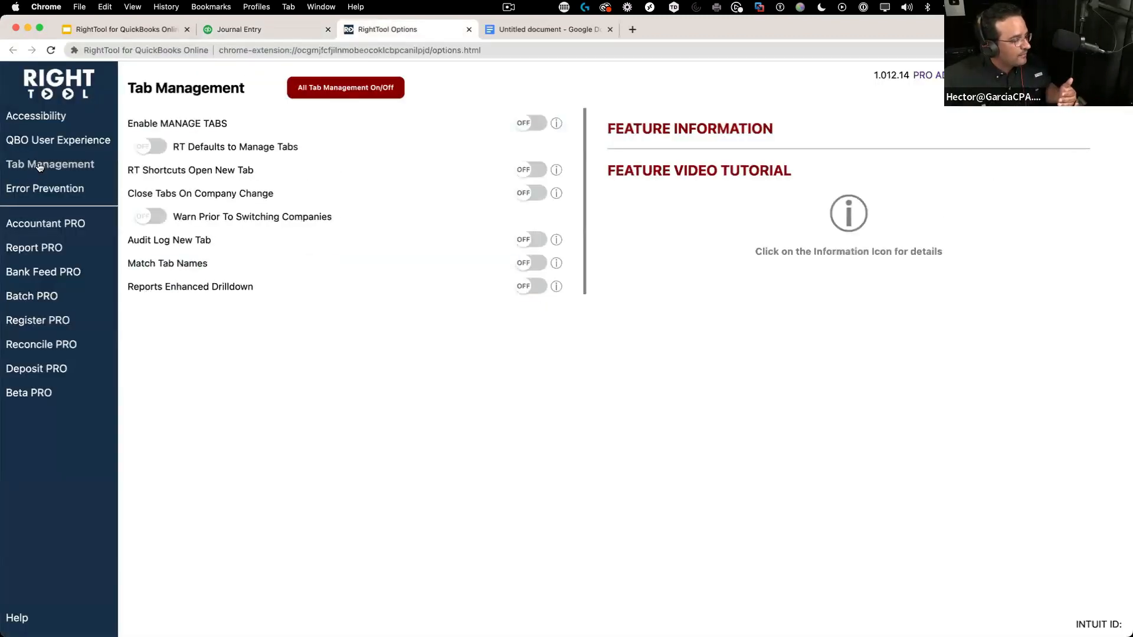
left_click(65, 148)
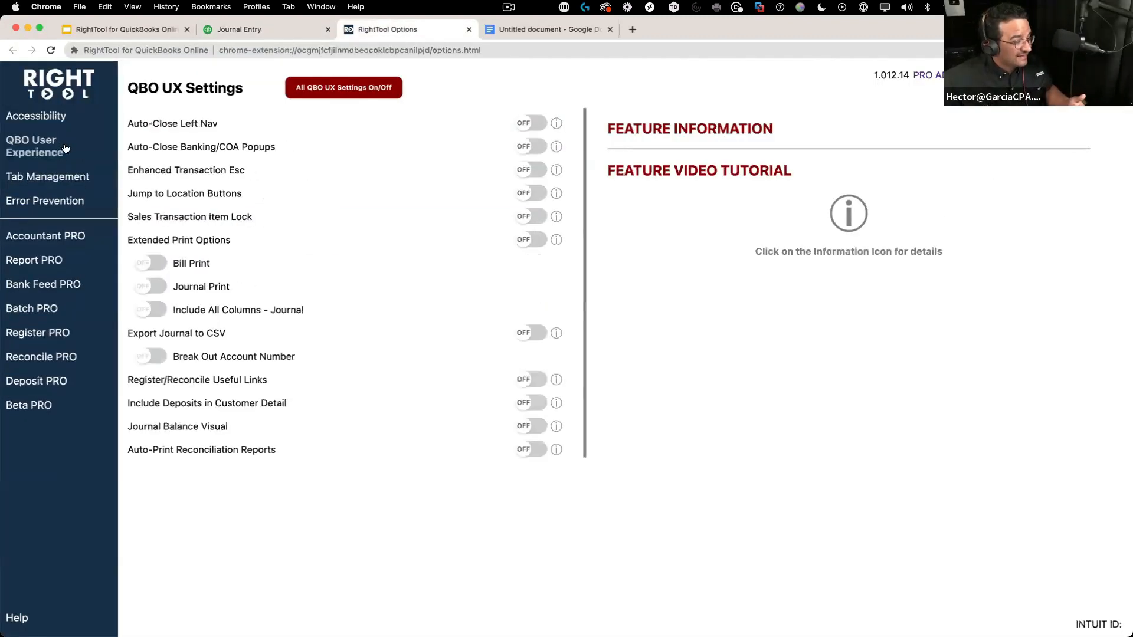
left_click(531, 333)
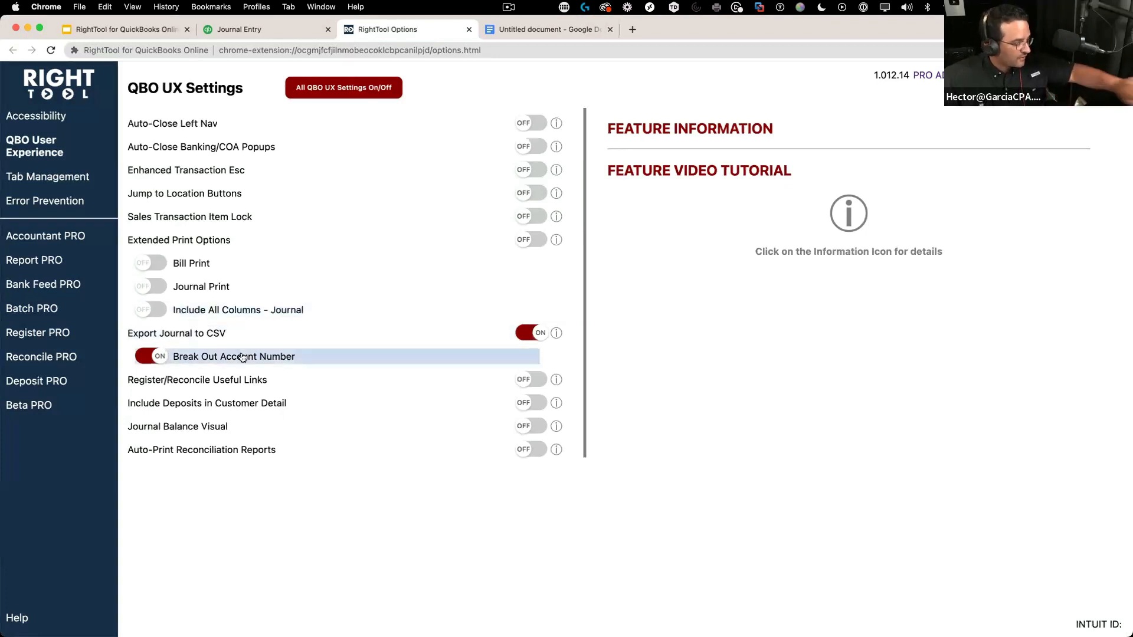
left_click(43, 315)
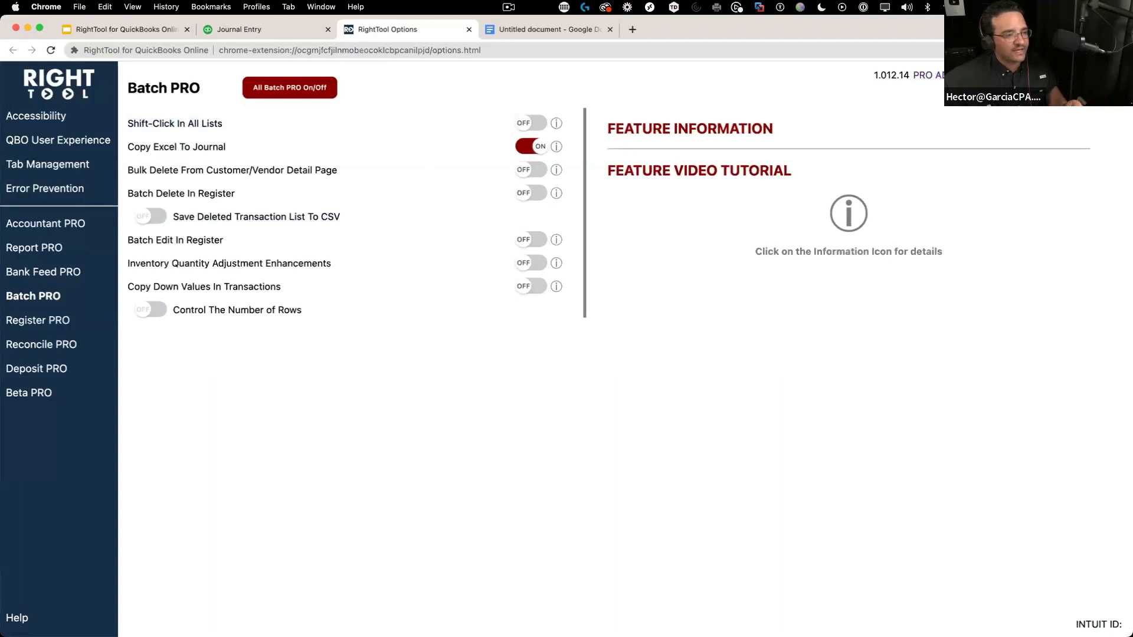
Open the multi-line journal entry dated 05/08/2023 from the recent journal entries in QuickBooks Online.
left_click(248, 30)
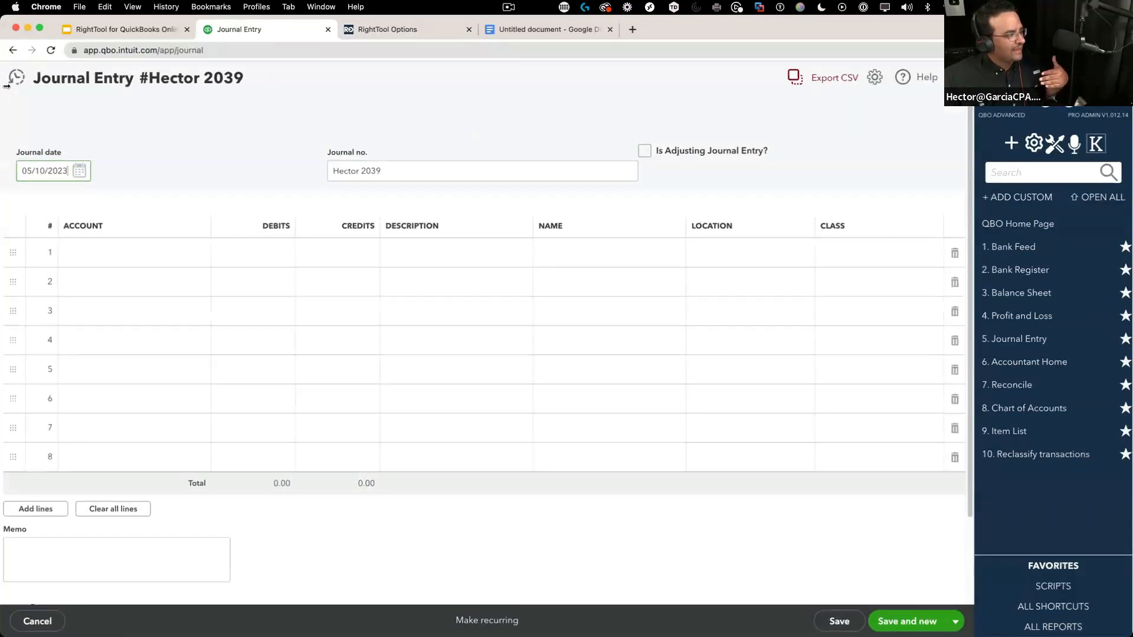
left_click(17, 78)
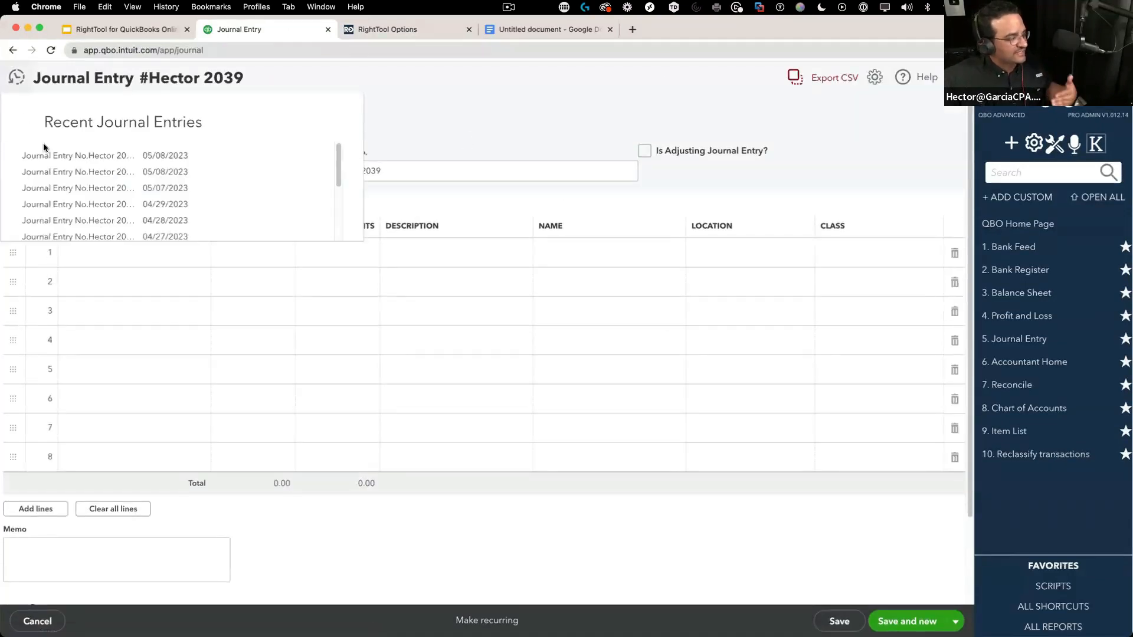
scroll(132, 203, "down", 3)
left_click(101, 172)
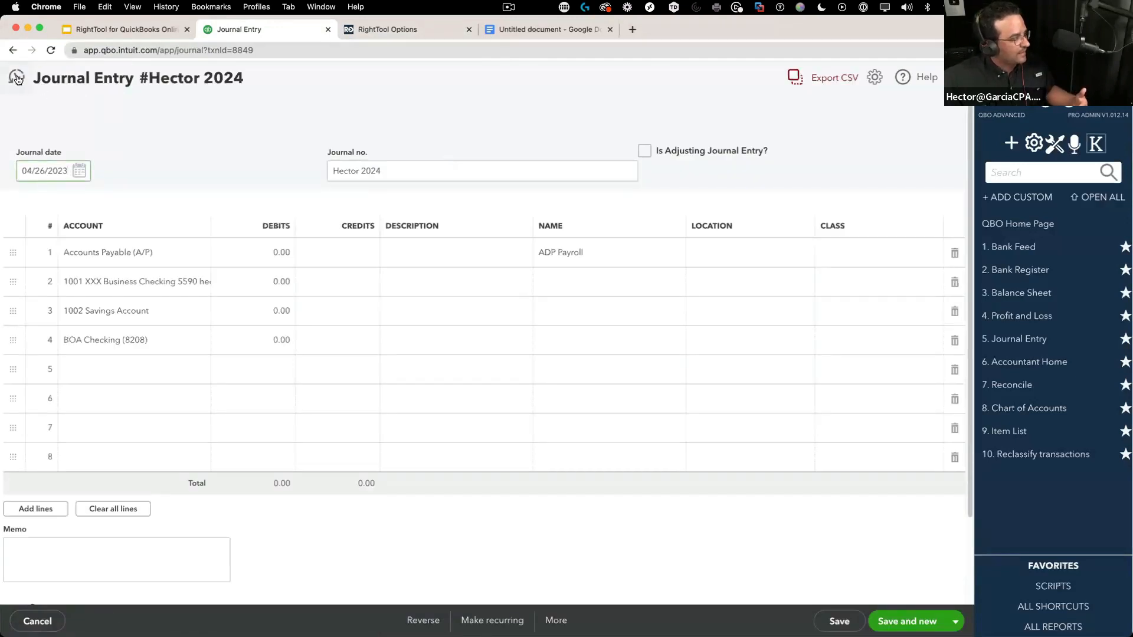
left_click(17, 78)
left_click(96, 175)
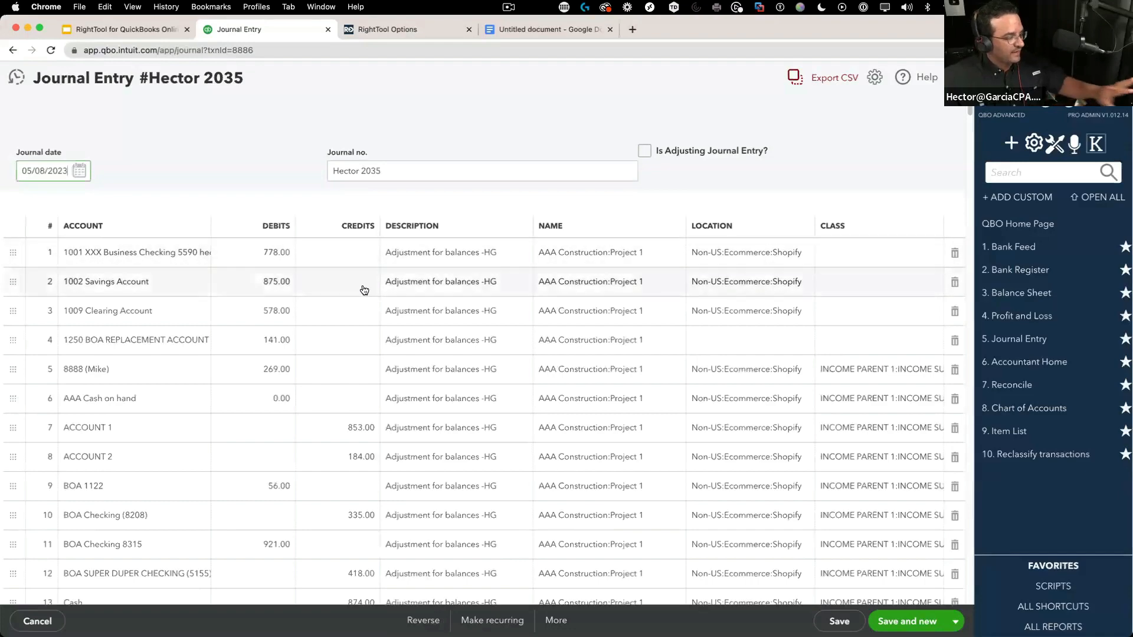
Review the journal entry's lines, export it to CSV and open the exported file in Excel.
scroll(360, 286, "down", 5)
scroll(364, 290, "down", 5)
scroll(364, 290, "up", 15)
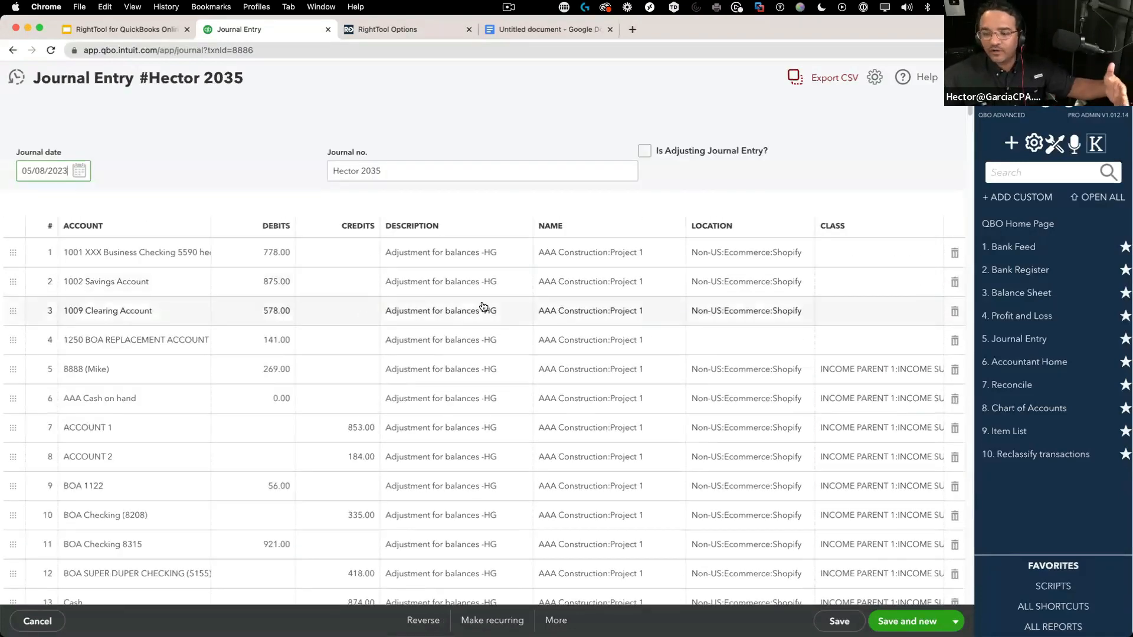
left_click(838, 80)
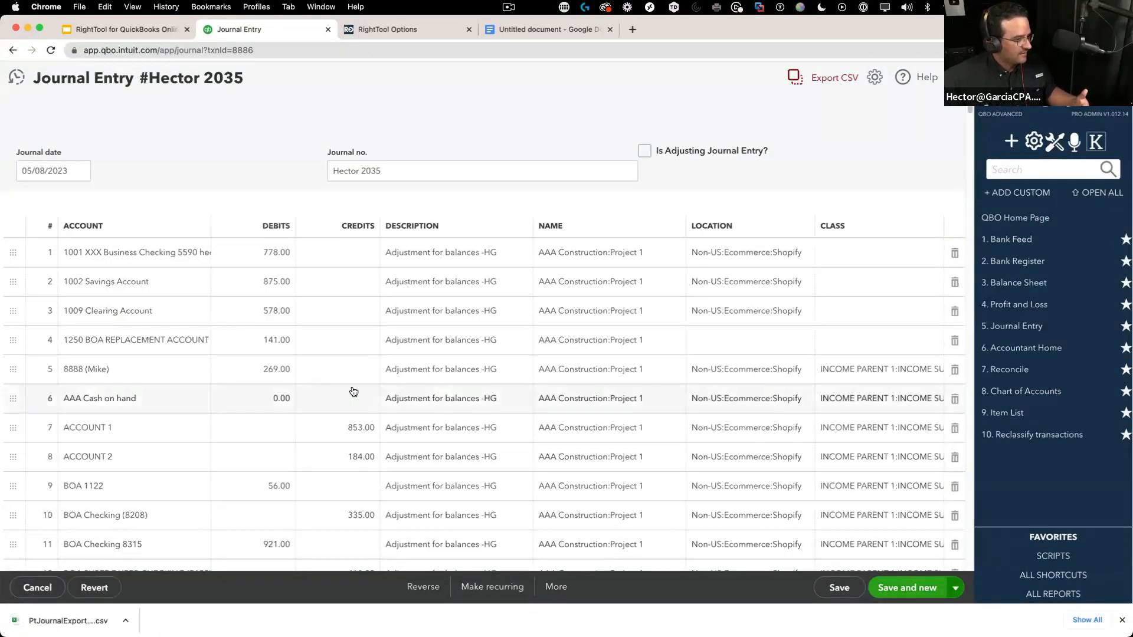
left_click(53, 621)
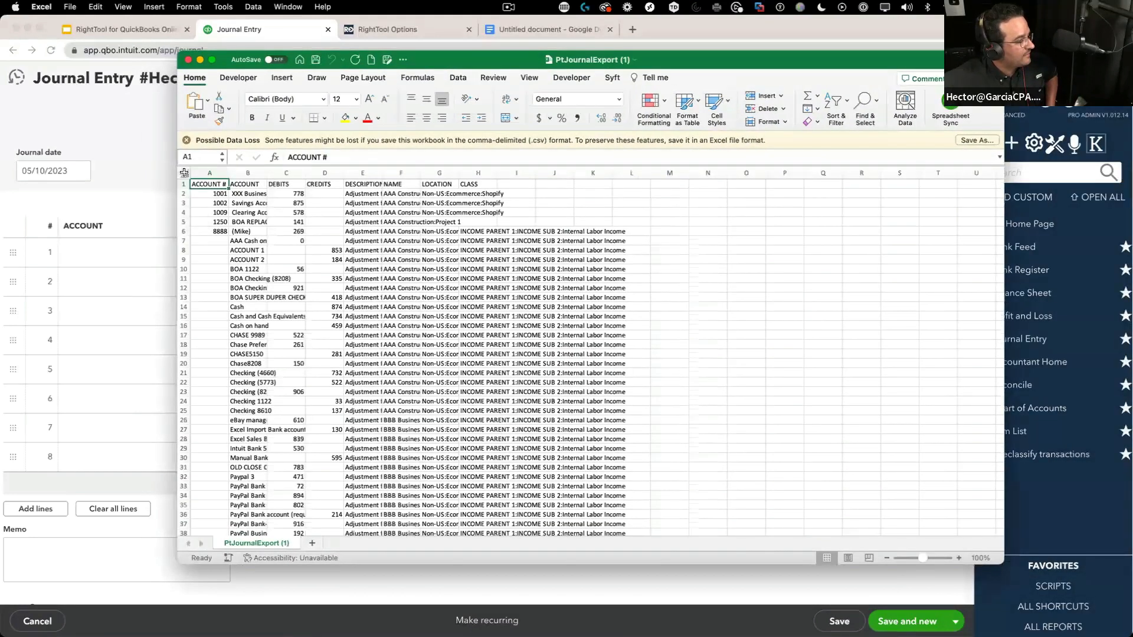
Autofit all columns of the exported journal sheet and set the zoom to 200%.
left_click(185, 172)
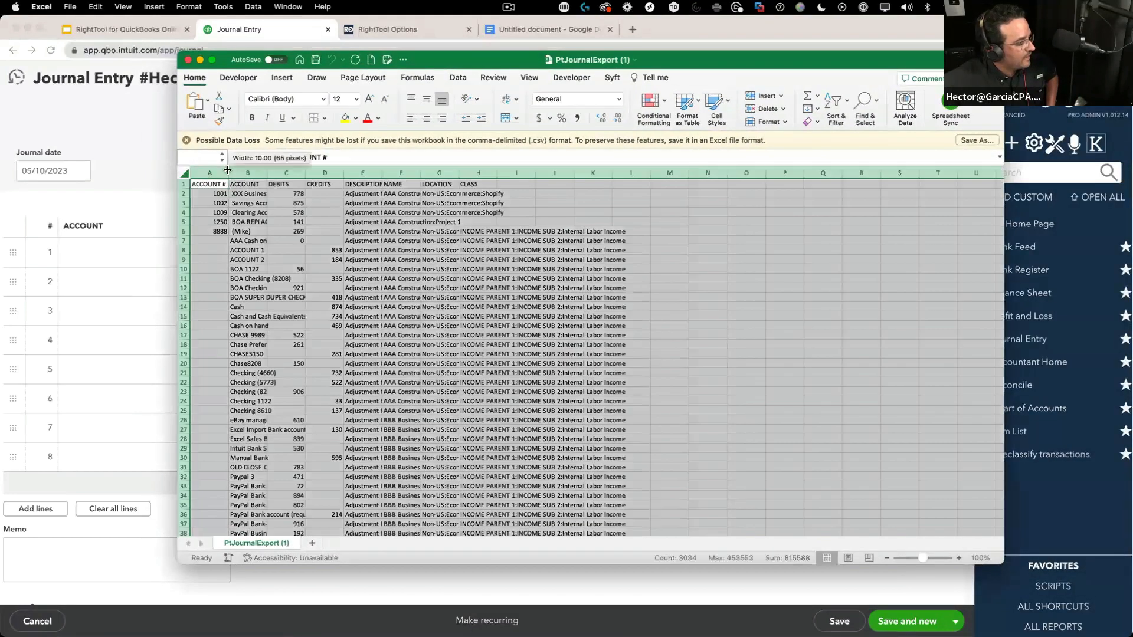
double_click(227, 170)
left_click(530, 77)
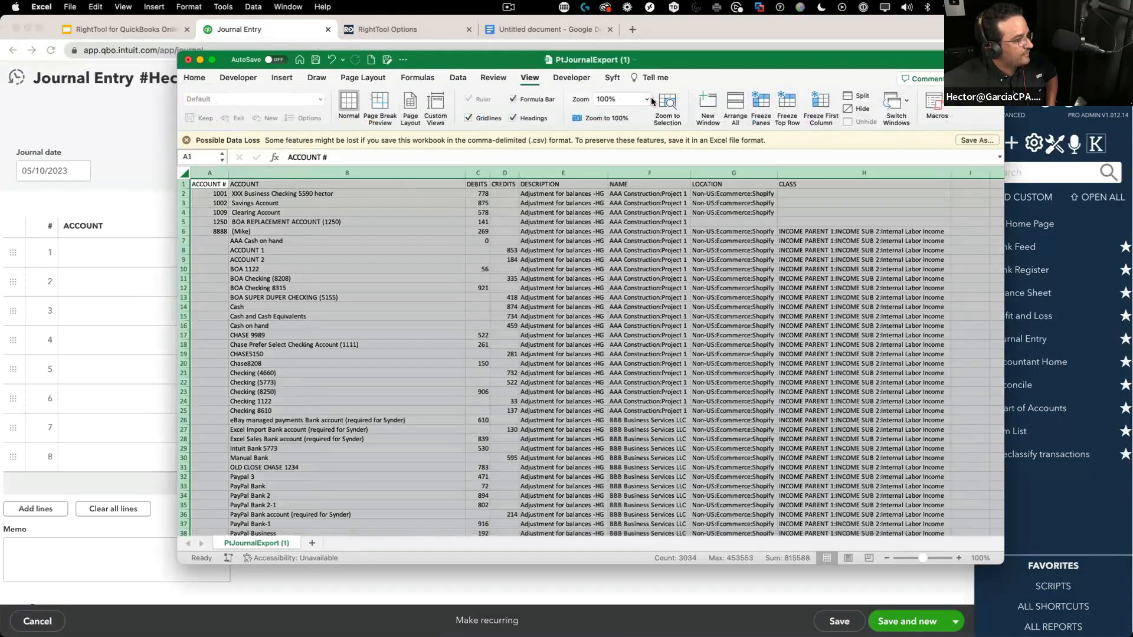
left_click(648, 99)
left_click(617, 121)
left_click(454, 336)
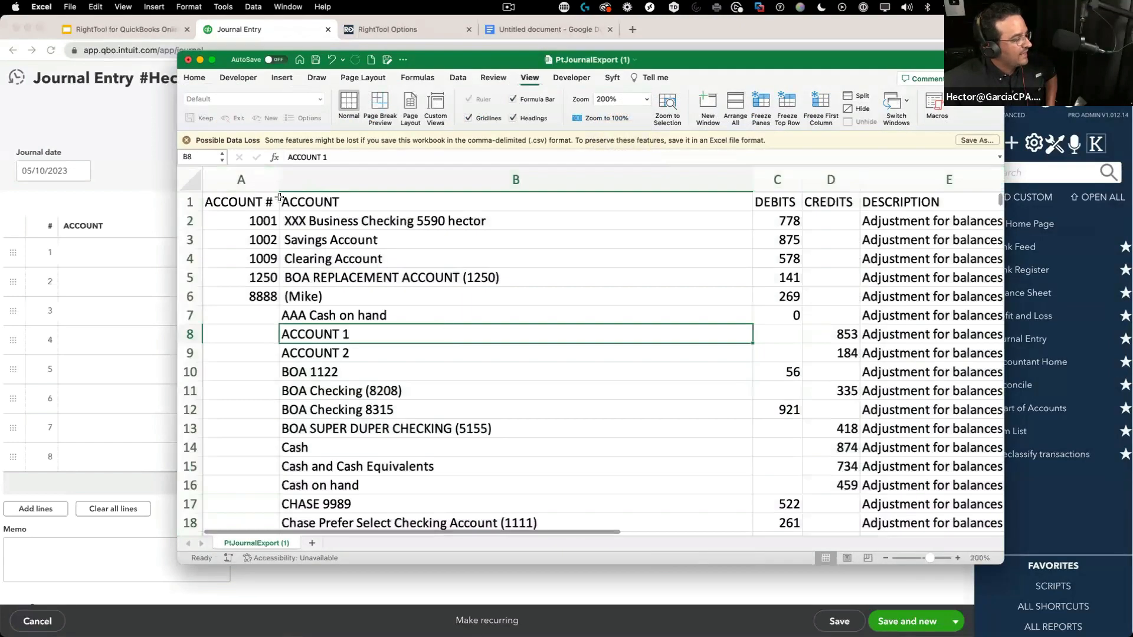
Set the sheet zoom to 150% and narrow the ACCOUNT column so more columns fit.
left_click(188, 176)
left_click(646, 99)
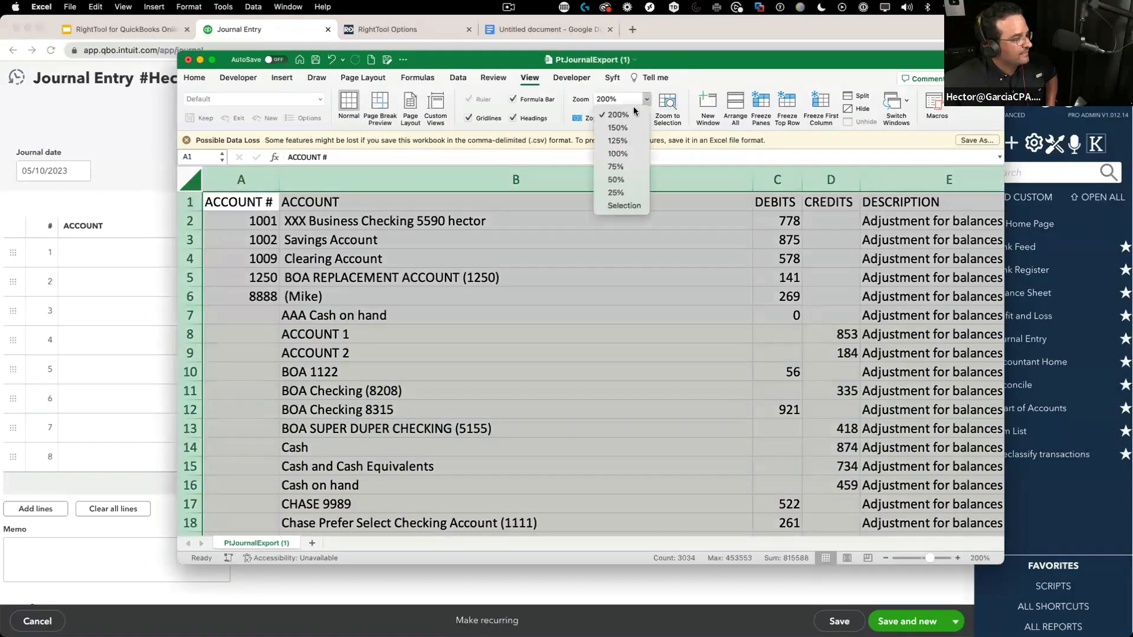
left_click(617, 128)
left_click(443, 293)
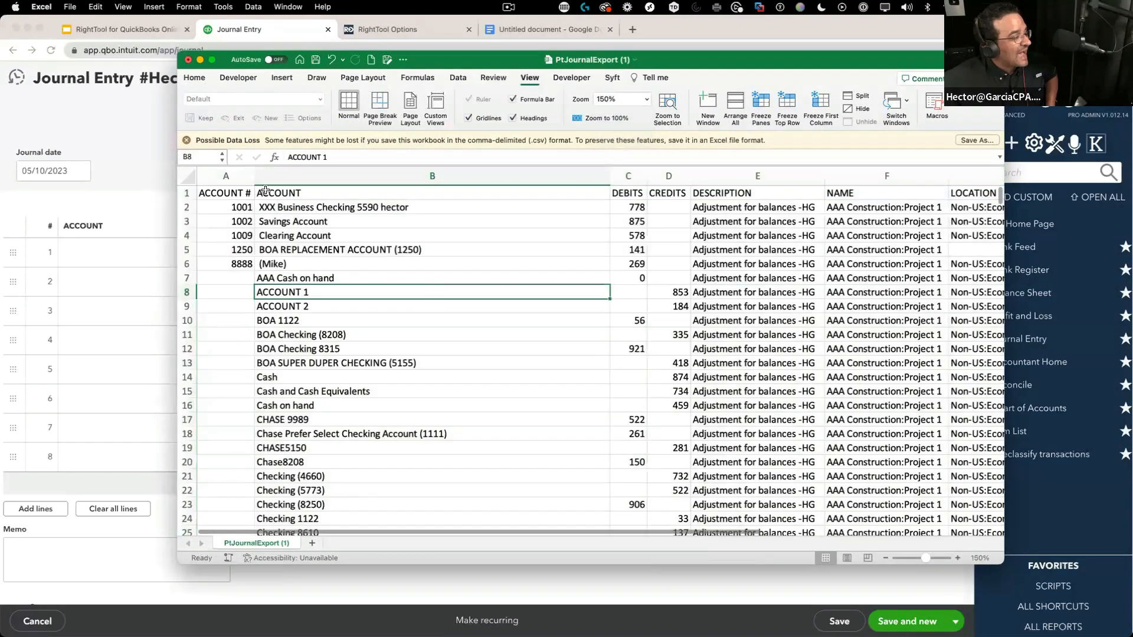
left_click_drag(611, 175, 461, 176)
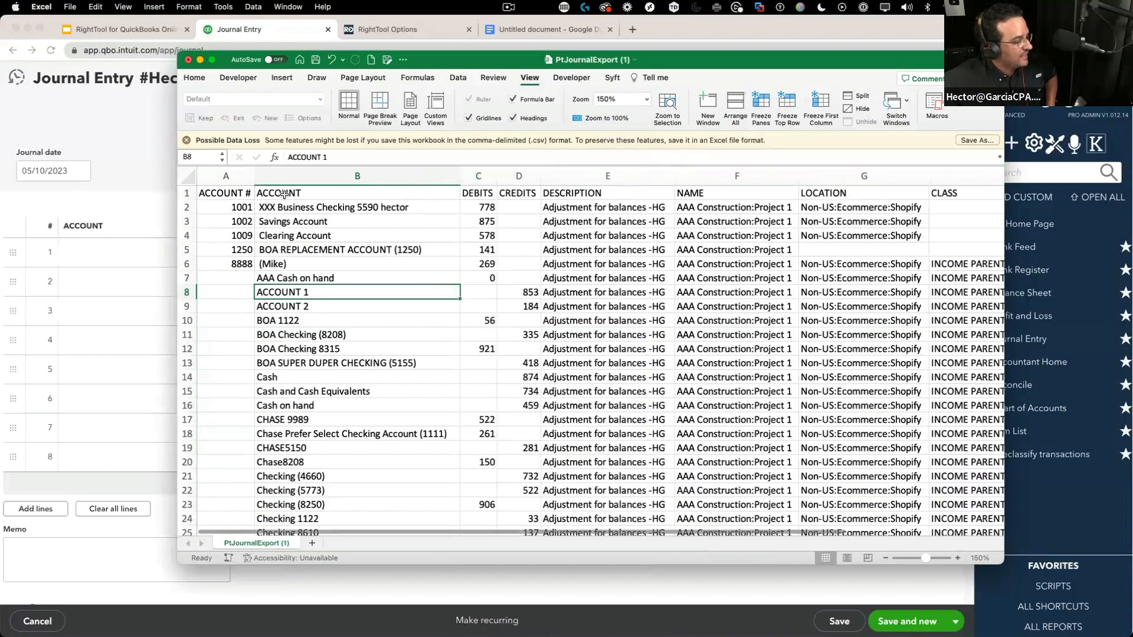
Delete the ACCOUNT # column and widen the workbook window to fit the CLASS column.
right_click(242, 175)
left_click(428, 281)
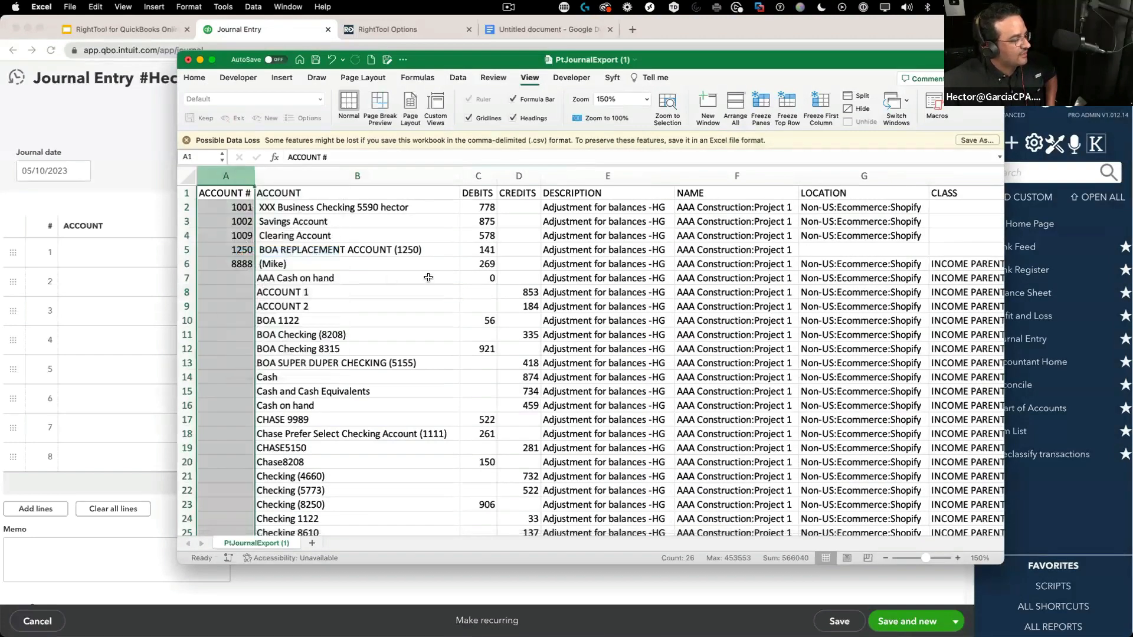
left_click(428, 280)
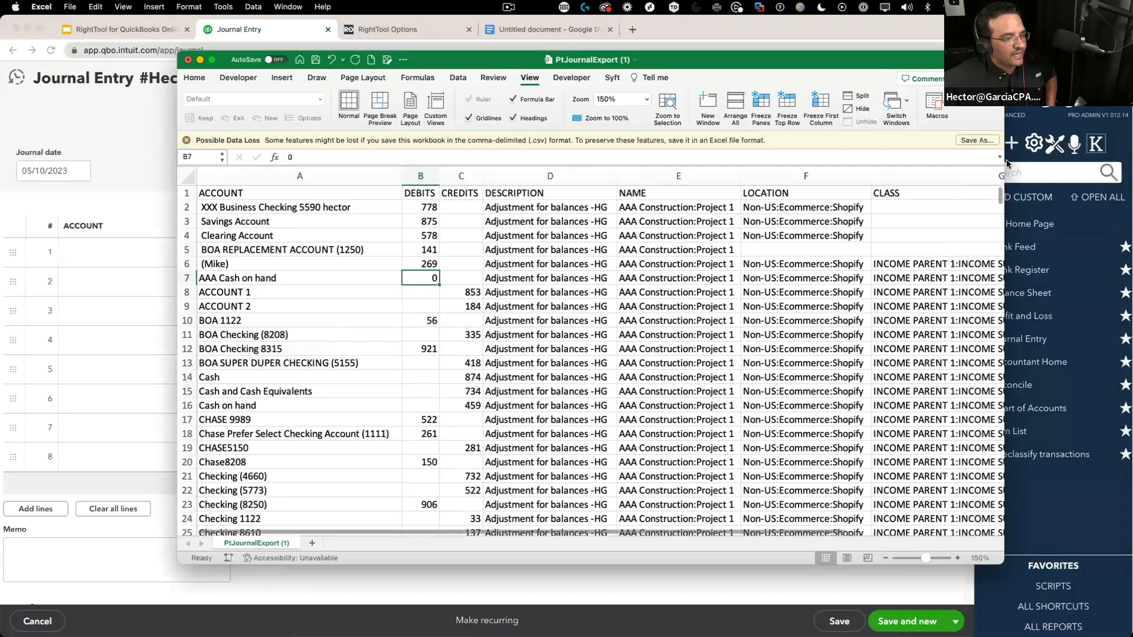
left_click_drag(1002, 166, 1130, 167)
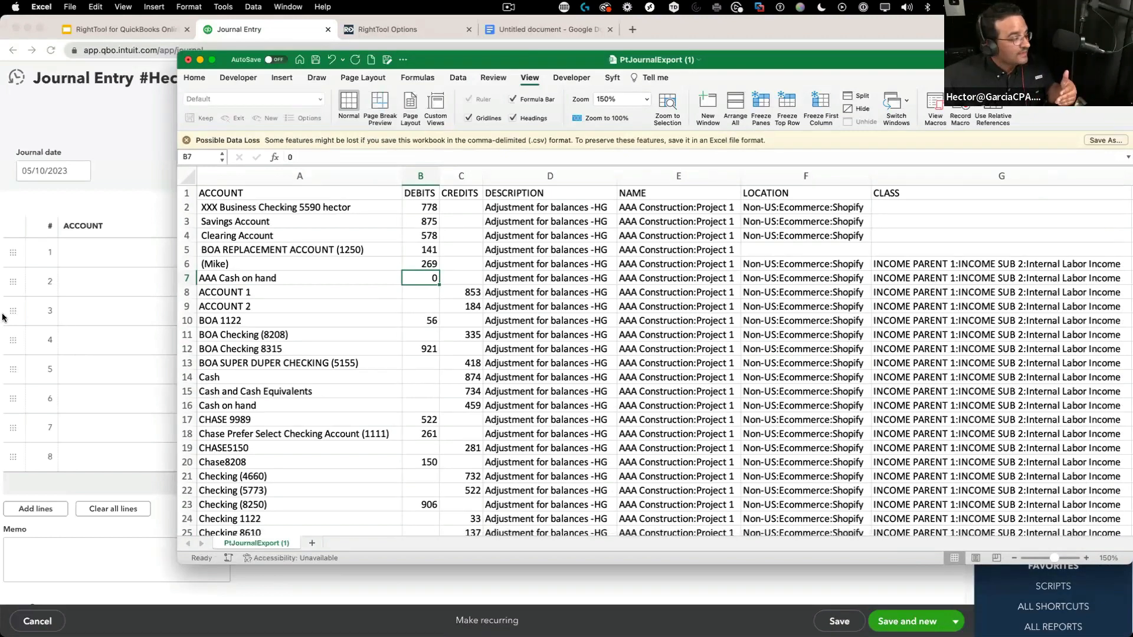
left_click_drag(265, 209, 242, 439)
left_click_drag(523, 236, 544, 385)
left_click_drag(698, 260, 720, 374)
left_click_drag(807, 248, 829, 362)
left_click(345, 436)
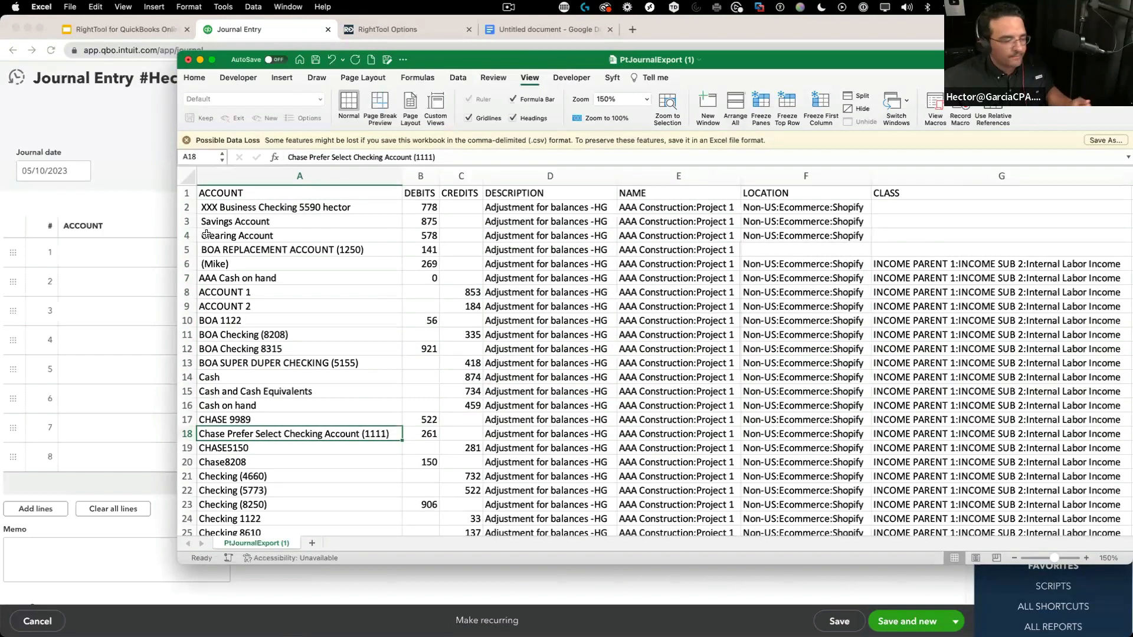
Delete rows 2 to 13 from the exported journal sheet.
left_click_drag(187, 362, 186, 207)
right_click(269, 255)
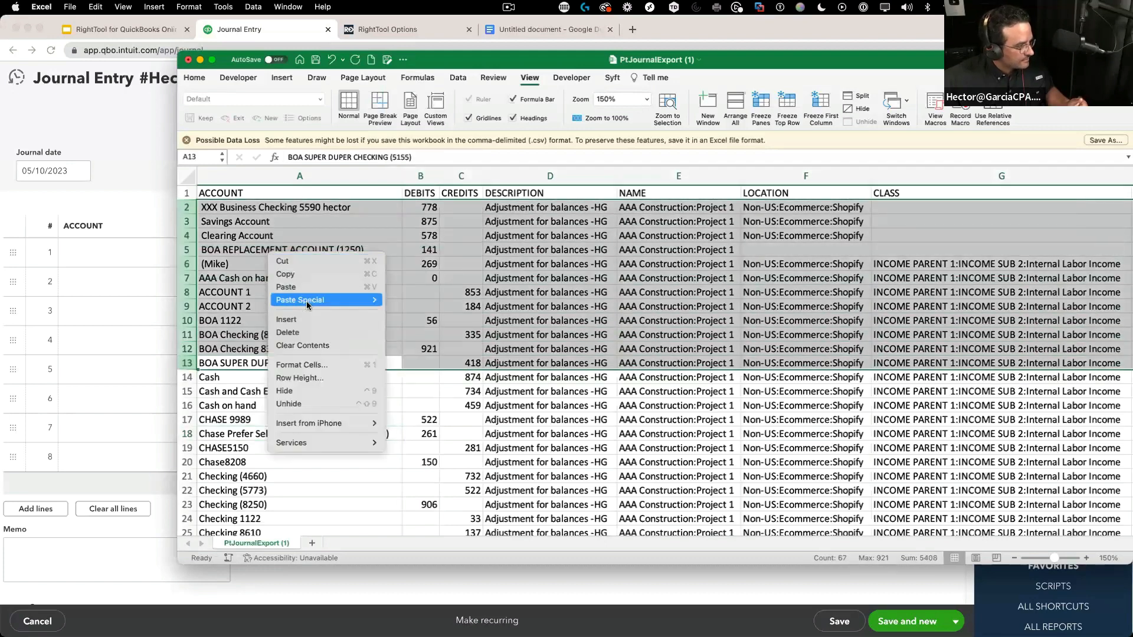
left_click(287, 332)
left_click(283, 370)
scroll(282, 377, "down", 3)
scroll(282, 385, "up", 3)
scroll(282, 384, "up", 1)
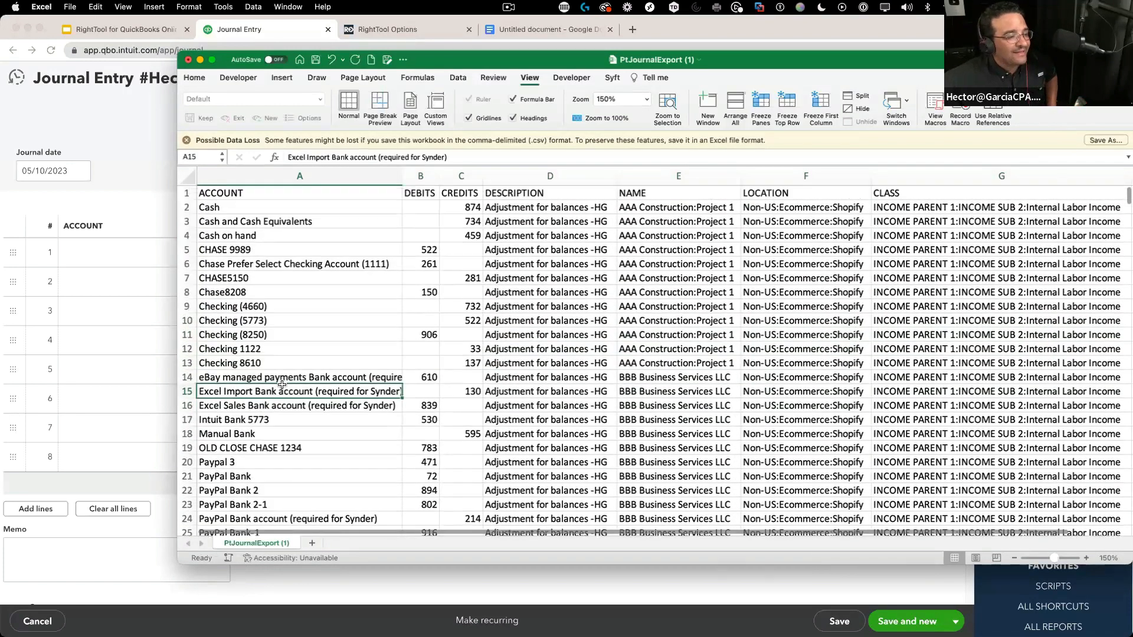
Enter 534535342 and 534525 in the first two data rows of the DESCRIPTION column.
left_click_drag(491, 60, 845, 57)
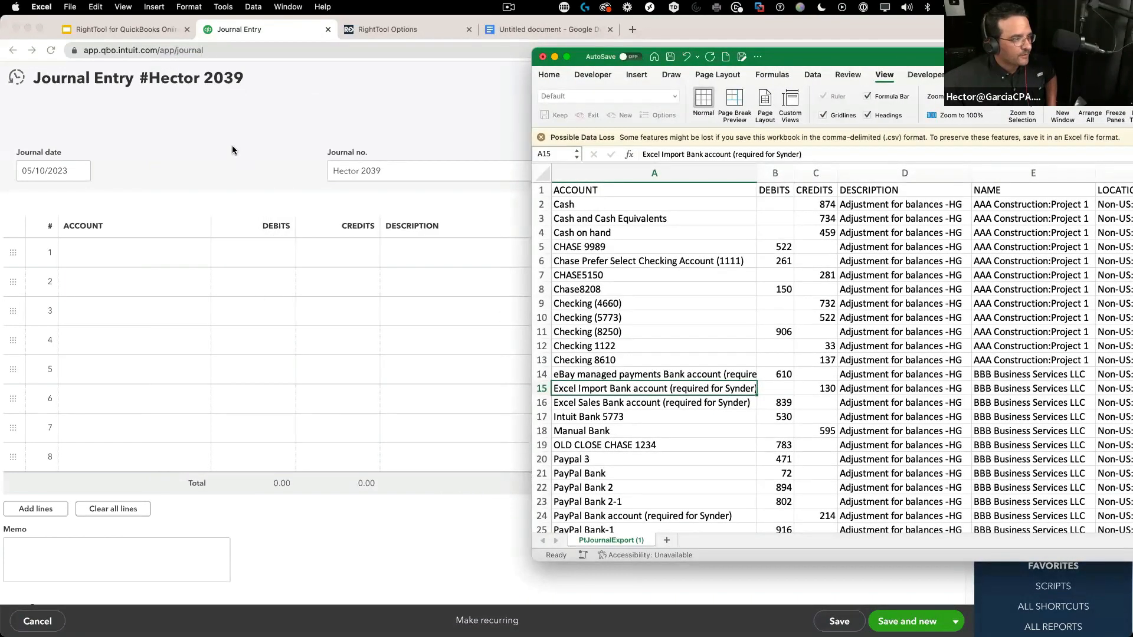
left_click_drag(794, 55, 425, 61)
left_click(581, 293)
left_click(564, 211)
left_click_drag(595, 210, 457, 215)
type("534535342")
left_click(530, 223)
type("534525")
left_click(564, 279)
Fill the number series down the DESCRIPTION column to row 24.
left_click_drag(576, 210, 595, 530)
left_click(588, 295)
left_click_drag(584, 211, 576, 494)
left_click(556, 418)
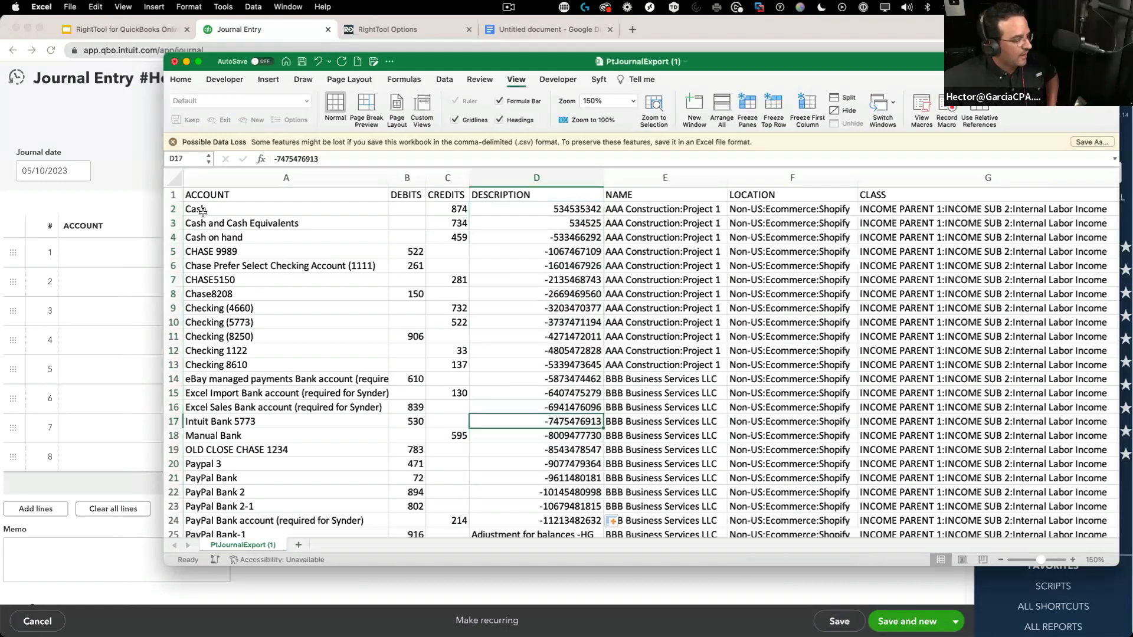
Copy rows 2 to 24 from the ACCOUNT through CLASS columns and switch back to the blank journal entry in QuickBooks Online.
left_click_drag(191, 204, 818, 521)
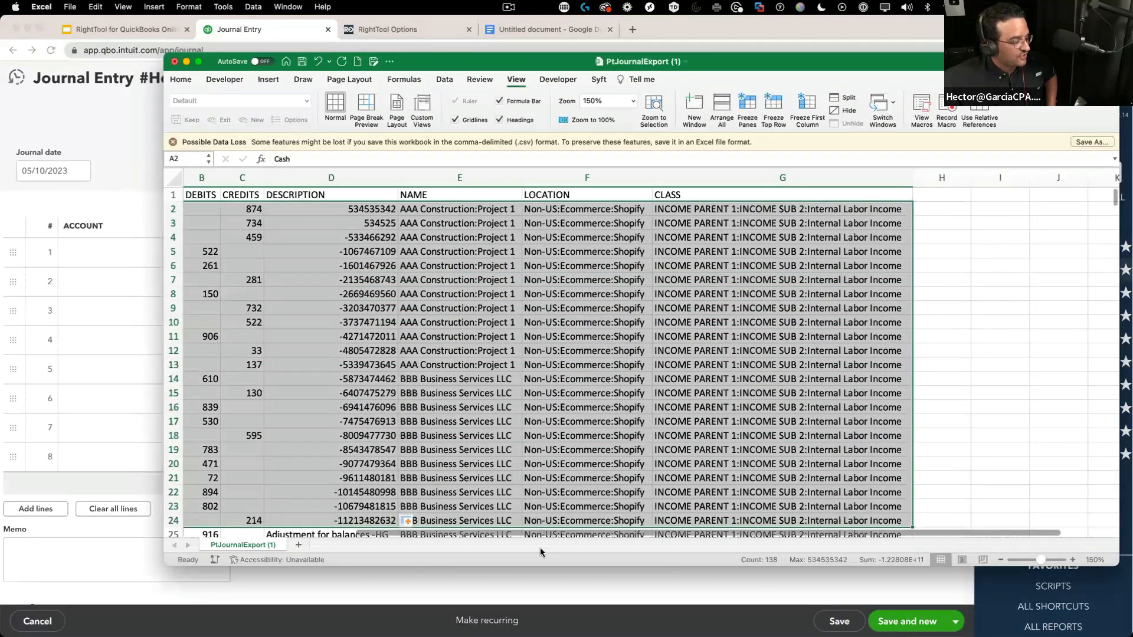
left_click_drag(464, 540, 292, 528)
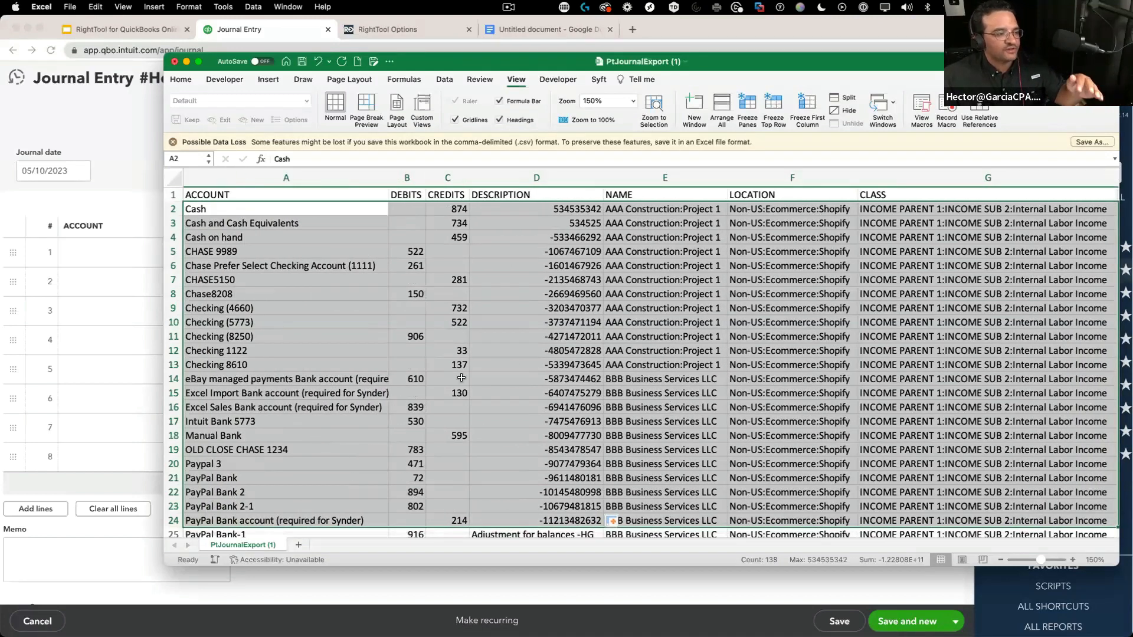
scroll(1059, 413, "down", 10)
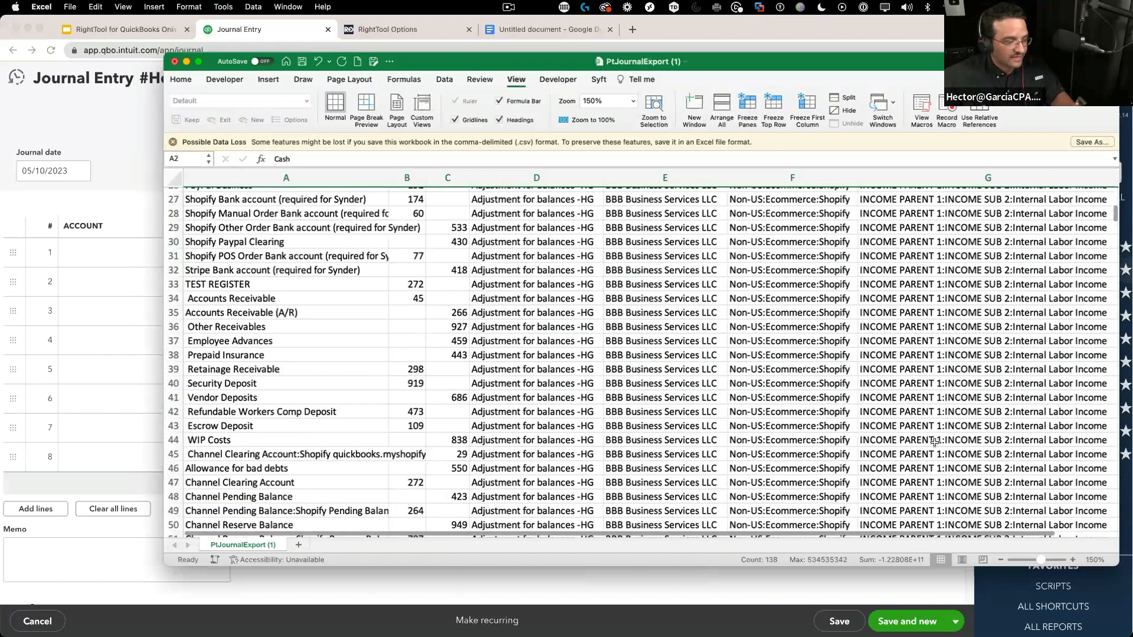
scroll(725, 458, "down", 5)
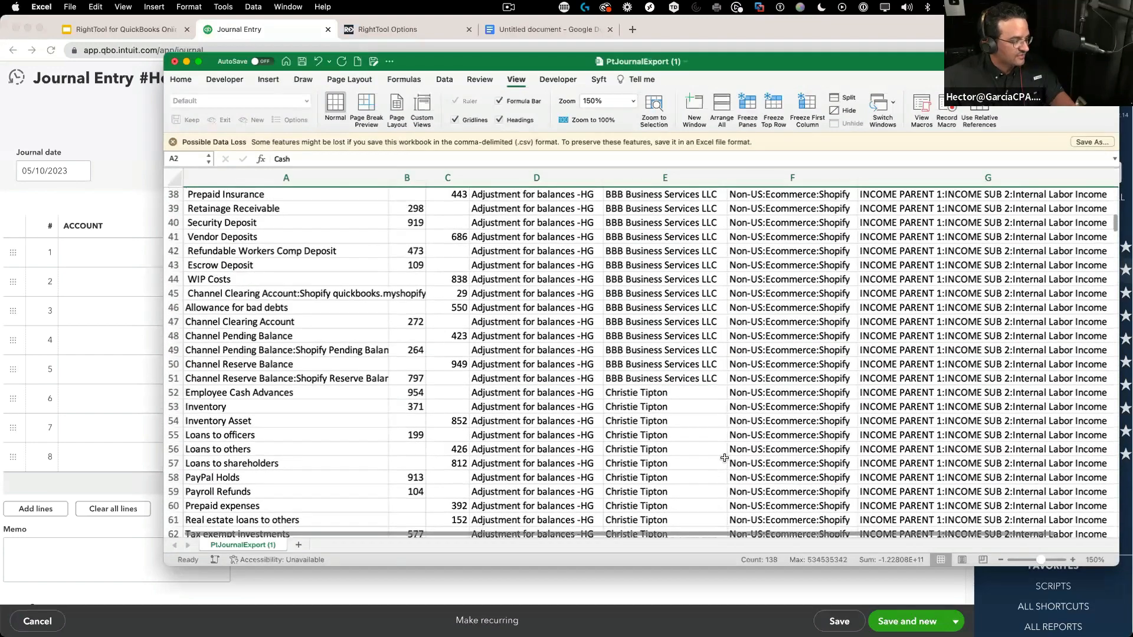
scroll(725, 458, "up", 10)
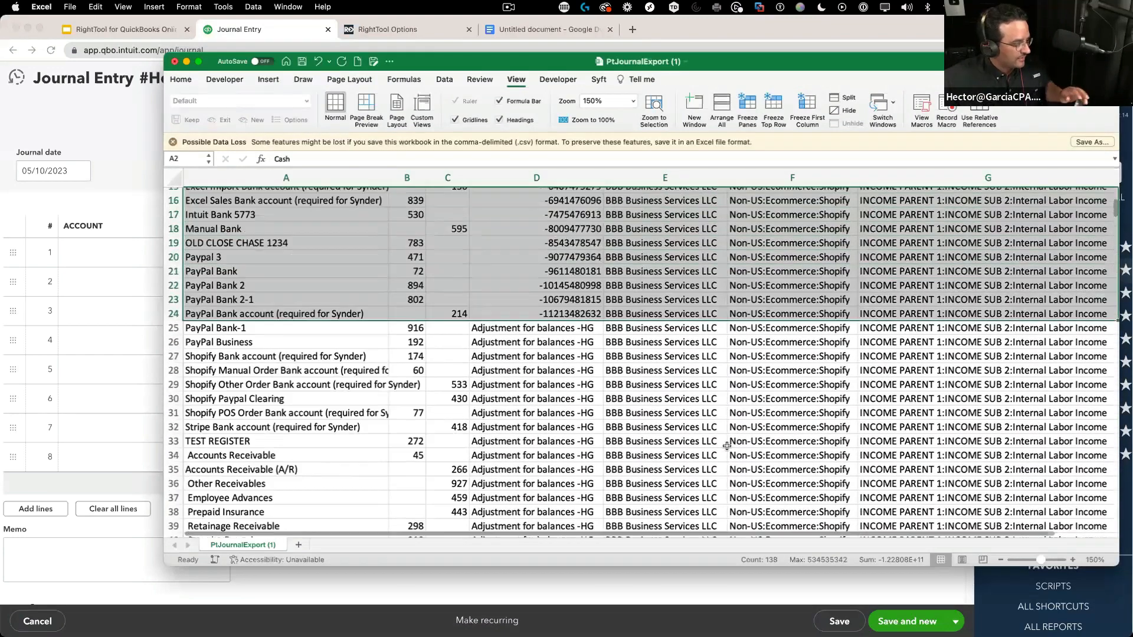
scroll(665, 407, "up", 6)
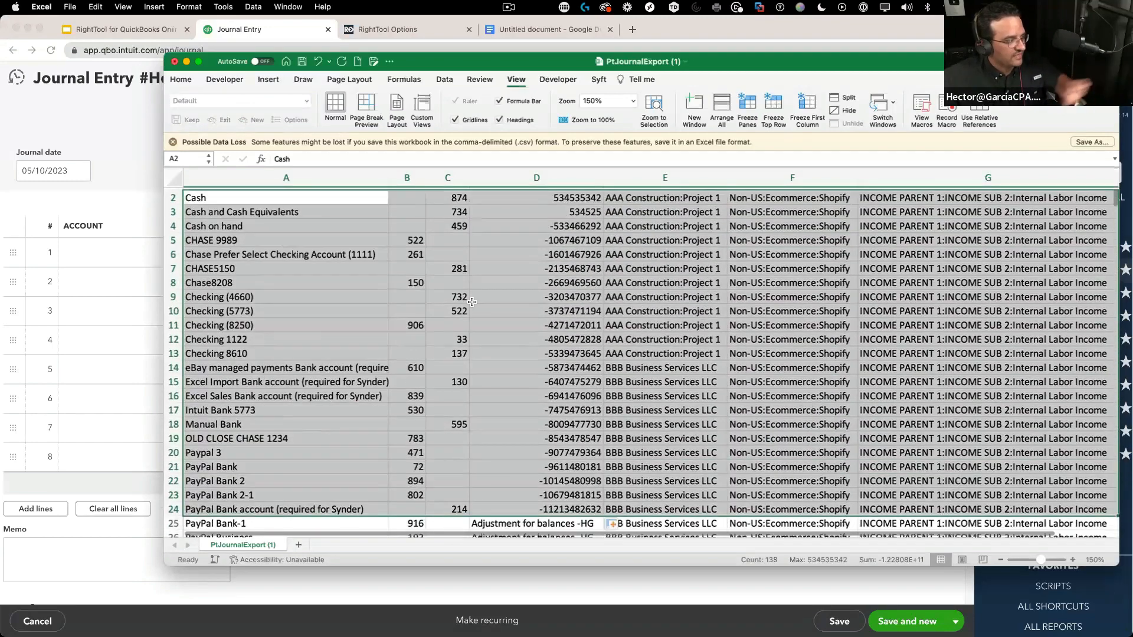
right_click(275, 229)
left_click(288, 235)
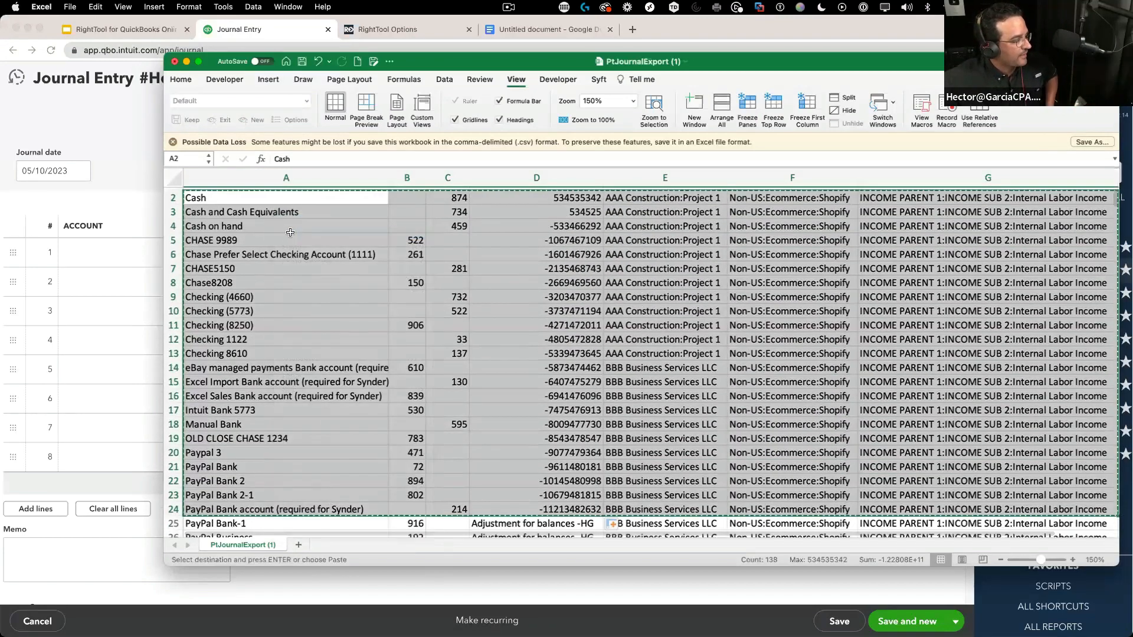
left_click(99, 118)
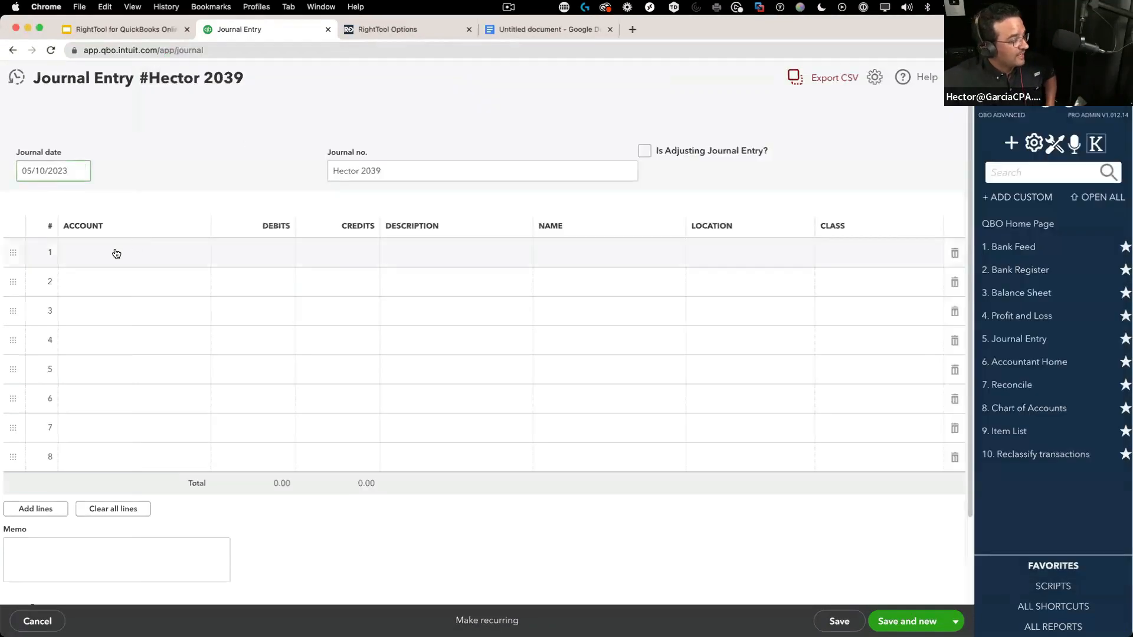
Try to paste the copied Excel rows directly into the account field of the first journal line.
left_click(88, 254)
right_click(87, 254)
left_click(136, 334)
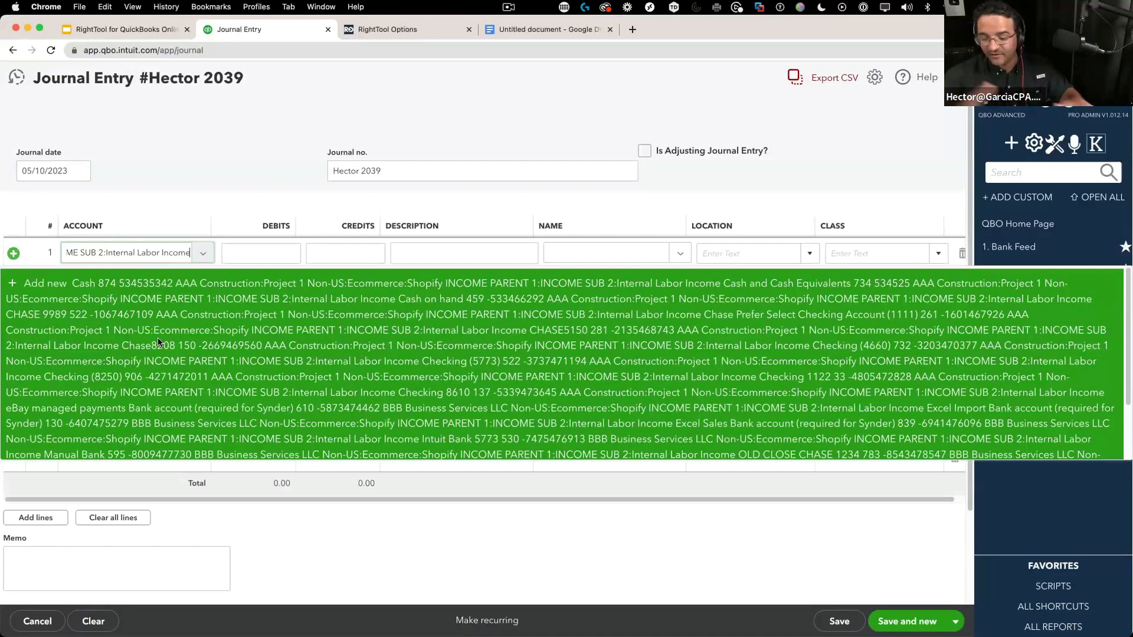
key("Escape")
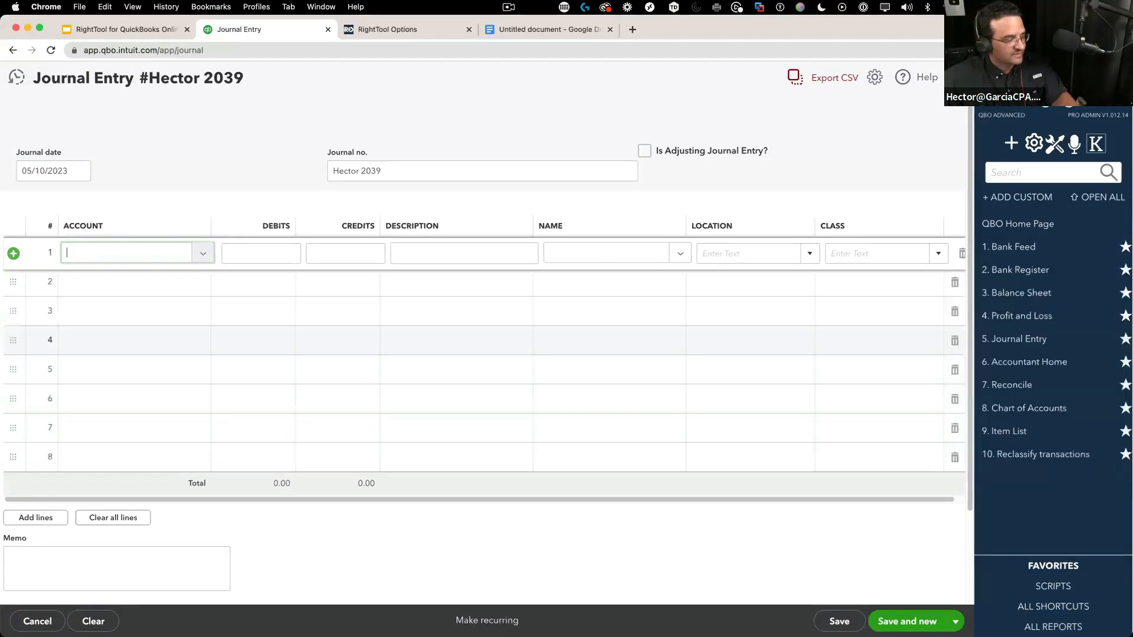
Open the Paste Journal Entry tool and paste the copied Excel rows into its Paste Here field.
left_click(795, 75)
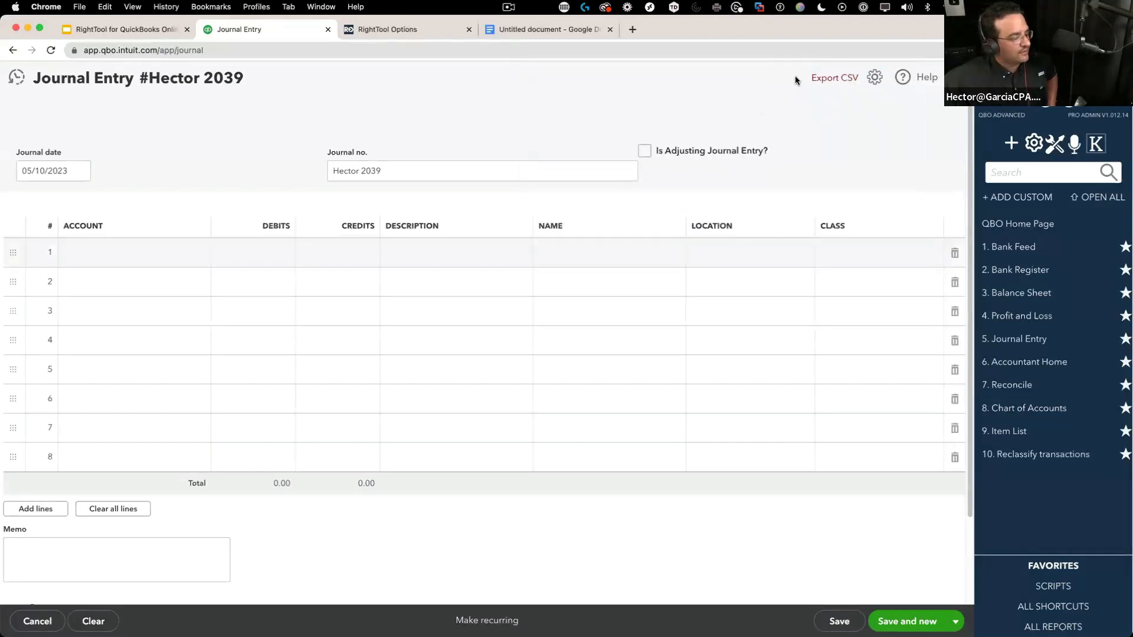
key("Tab")
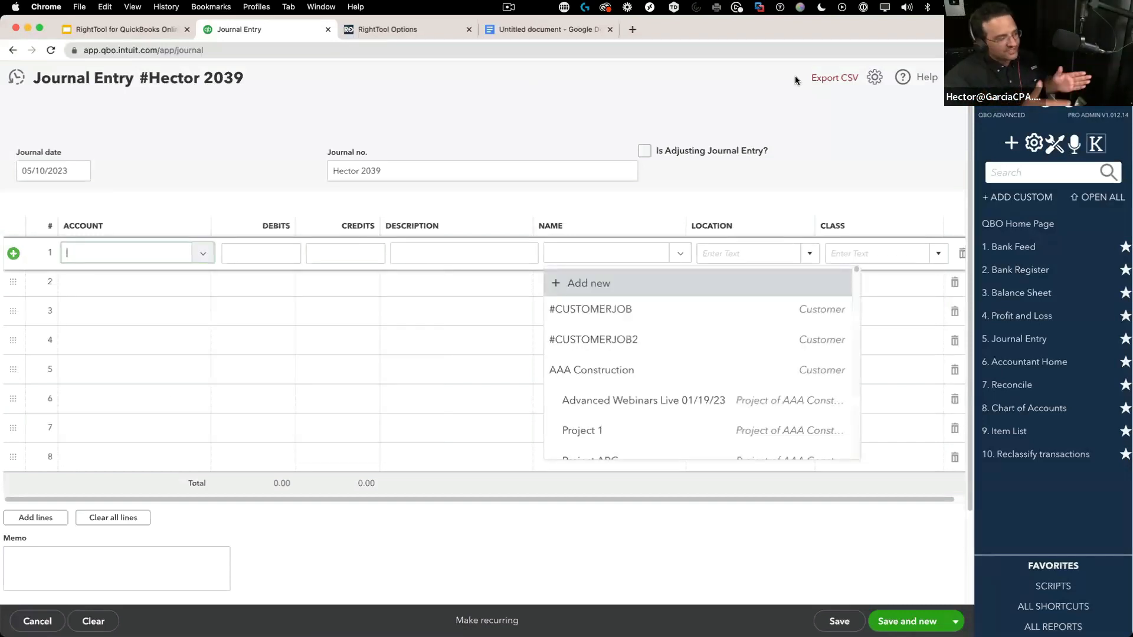
left_click(795, 77)
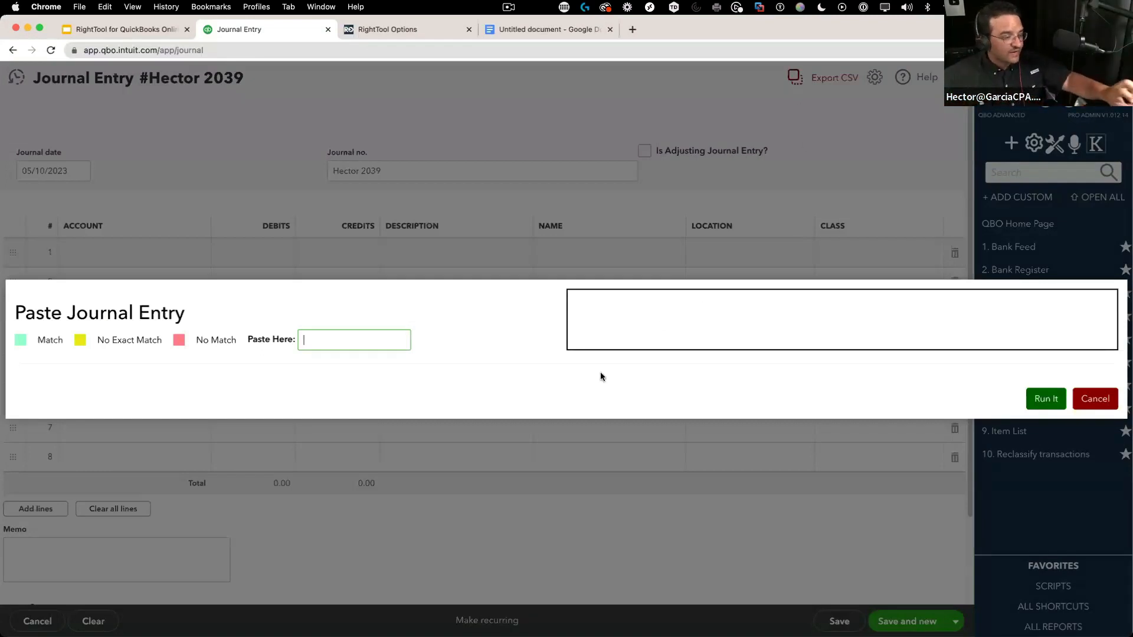
left_click(315, 346)
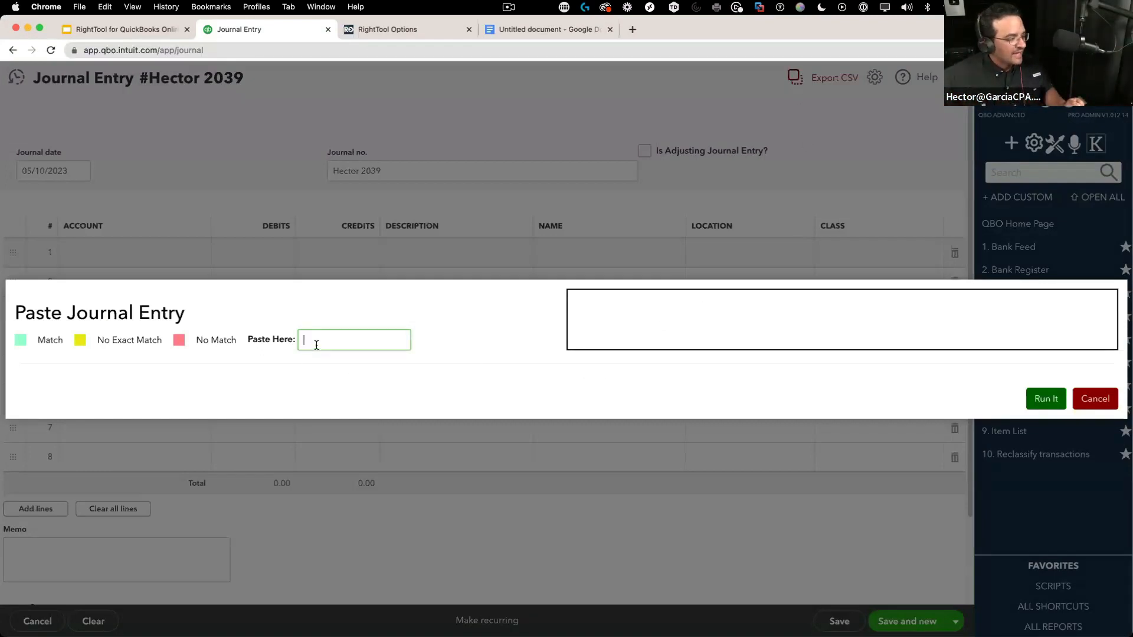
right_click(315, 338)
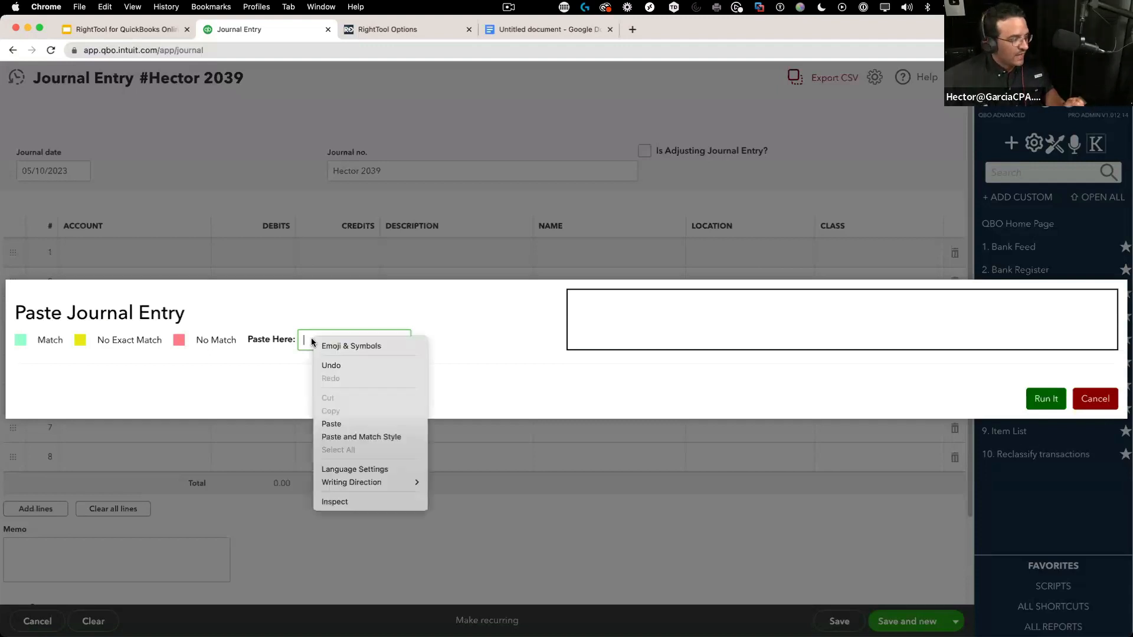
left_click(333, 425)
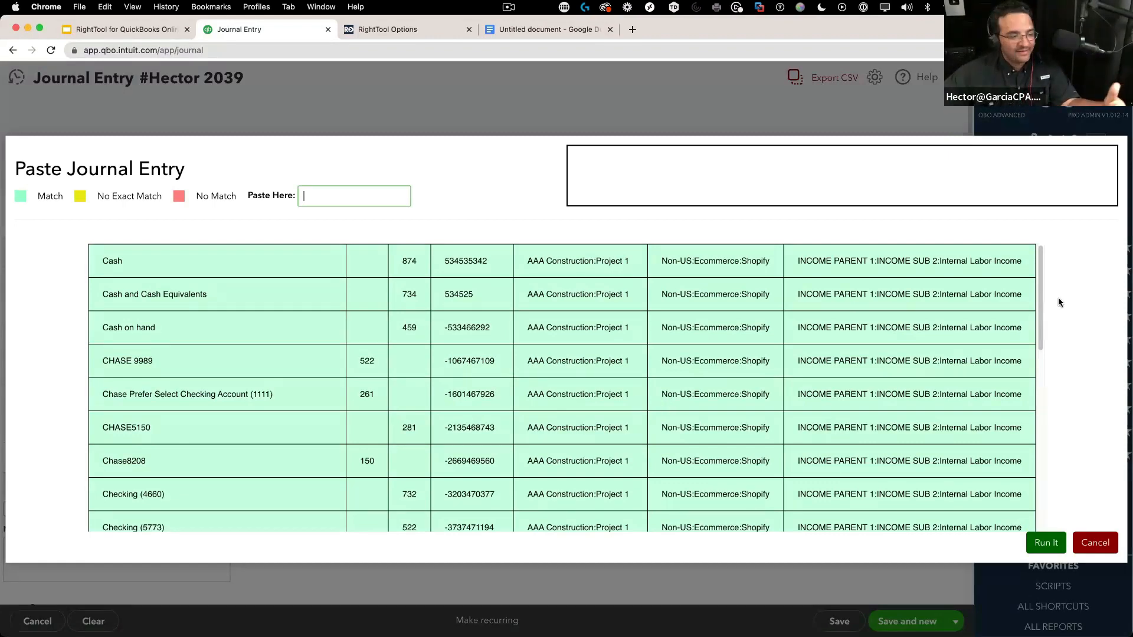
Review the match preview of the pasted rows and run the paste into the journal entry.
left_click_drag(1042, 307, 1040, 525)
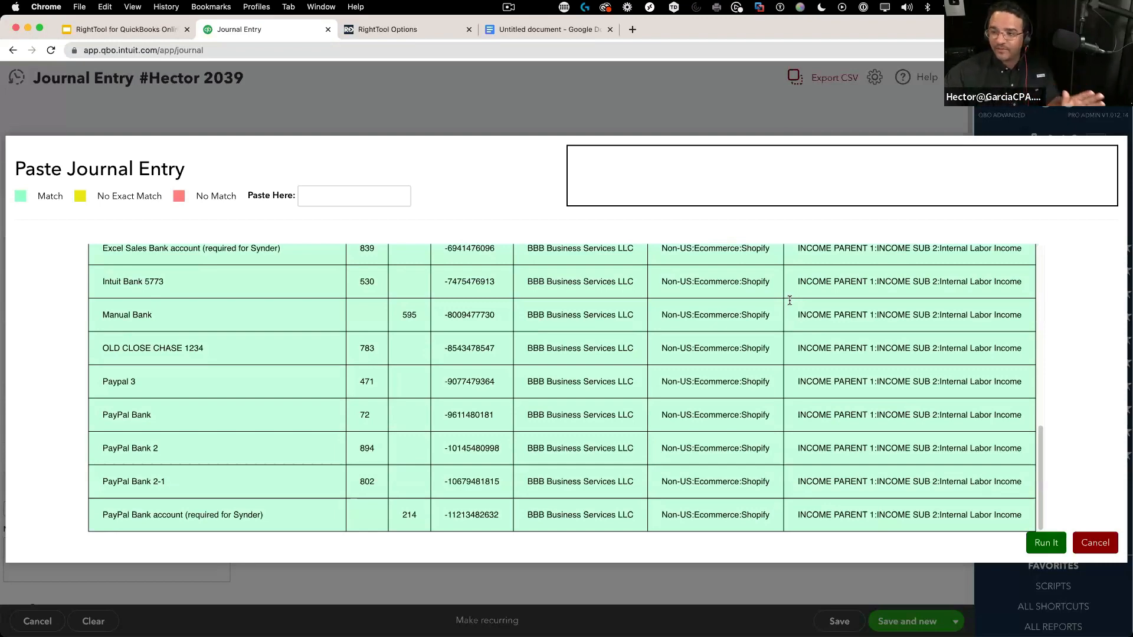
scroll(424, 366, "up", 10)
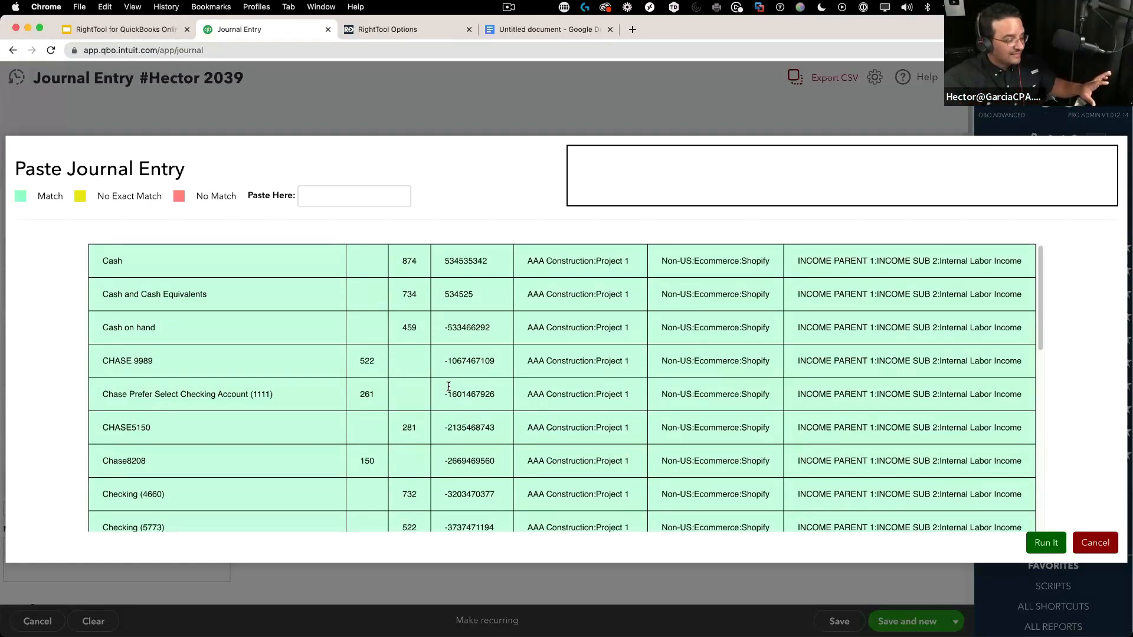
left_click(1046, 543)
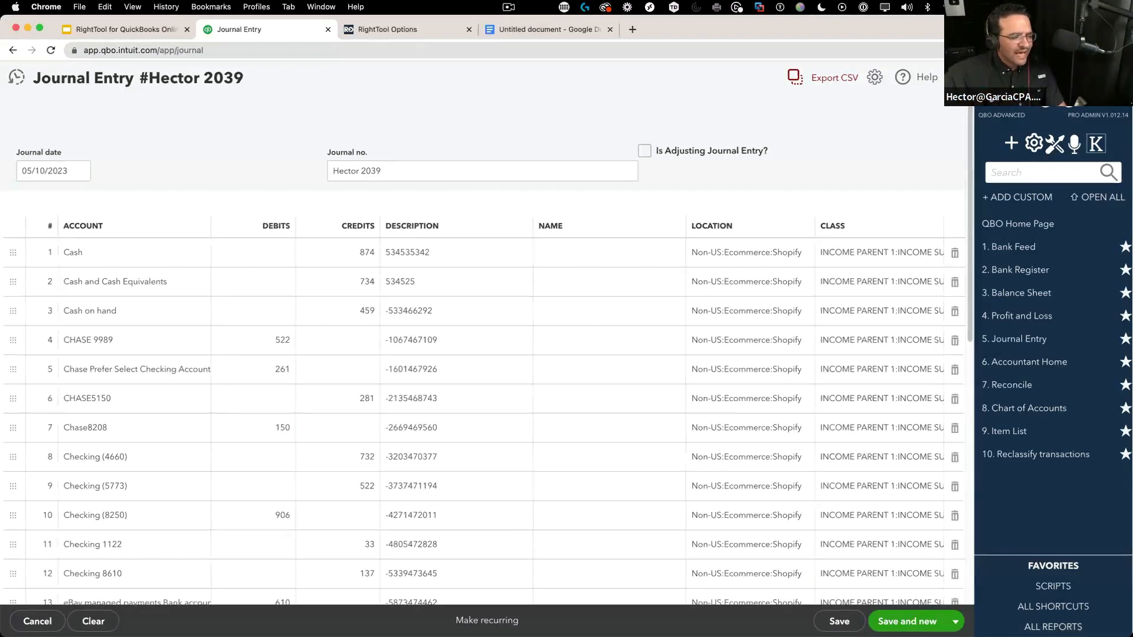
Try to save the journal entry and check the credits on its last two lines.
left_click(837, 621)
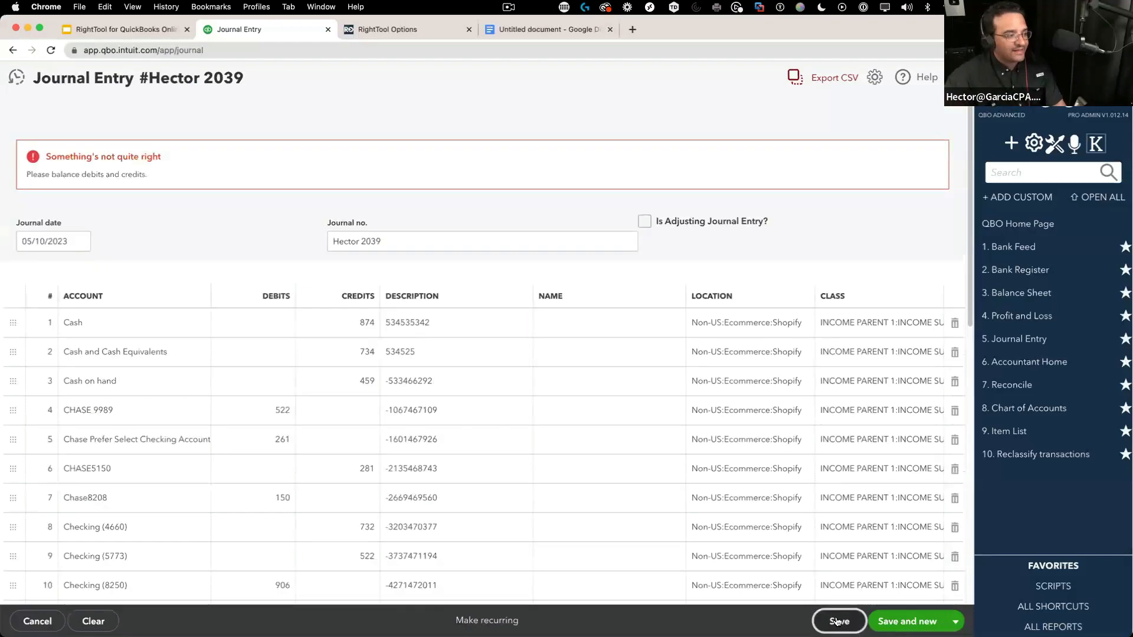
scroll(557, 518, "down", 10)
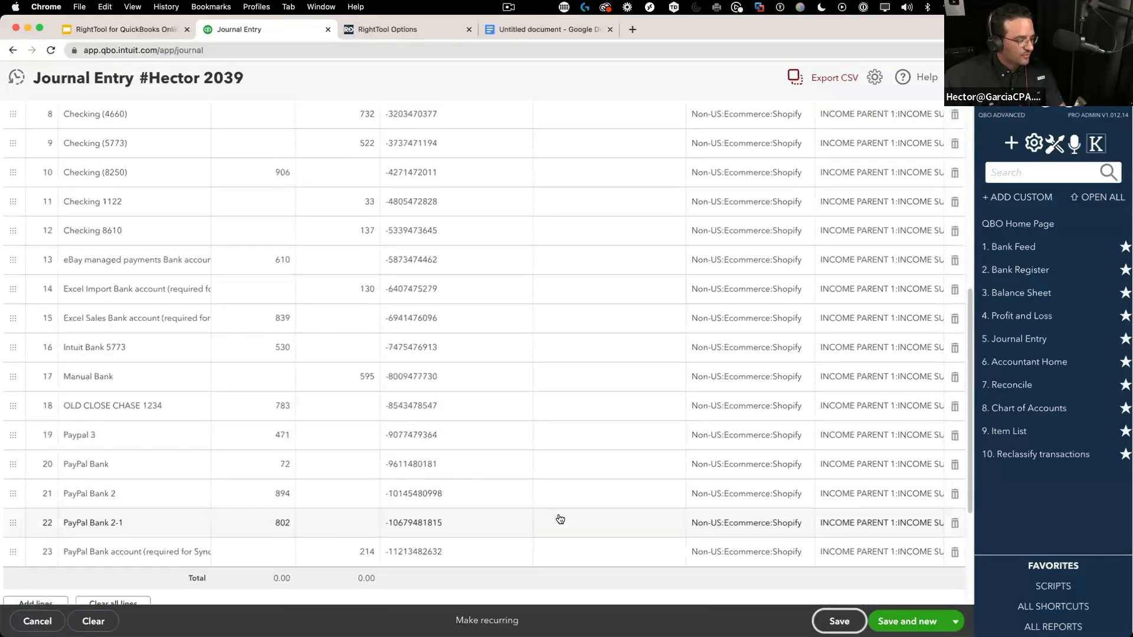
left_click(338, 332)
left_click(337, 361)
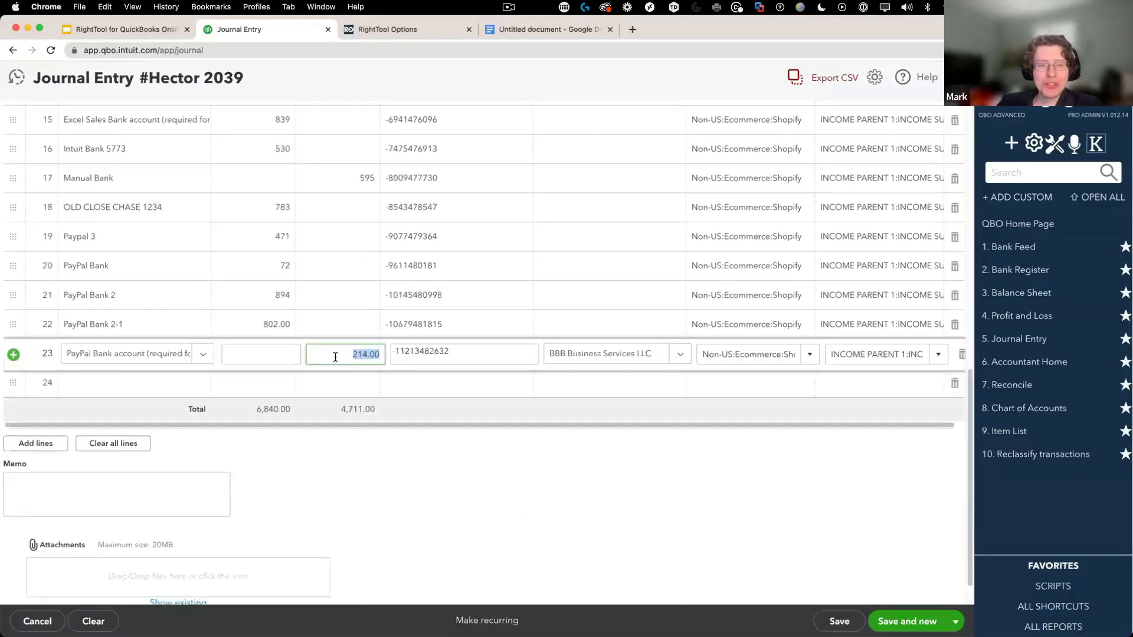
Enable Journal Balance Visual in the RightTool QBO UX settings and reload the journal entry page in QuickBooks Online.
left_click(1055, 145)
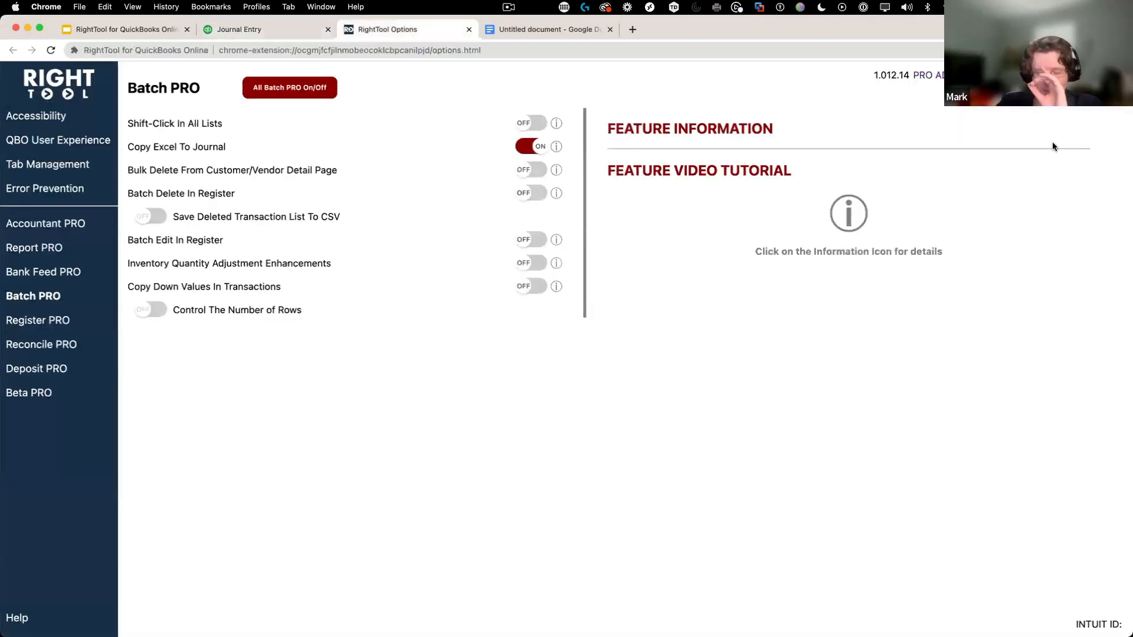
left_click(61, 145)
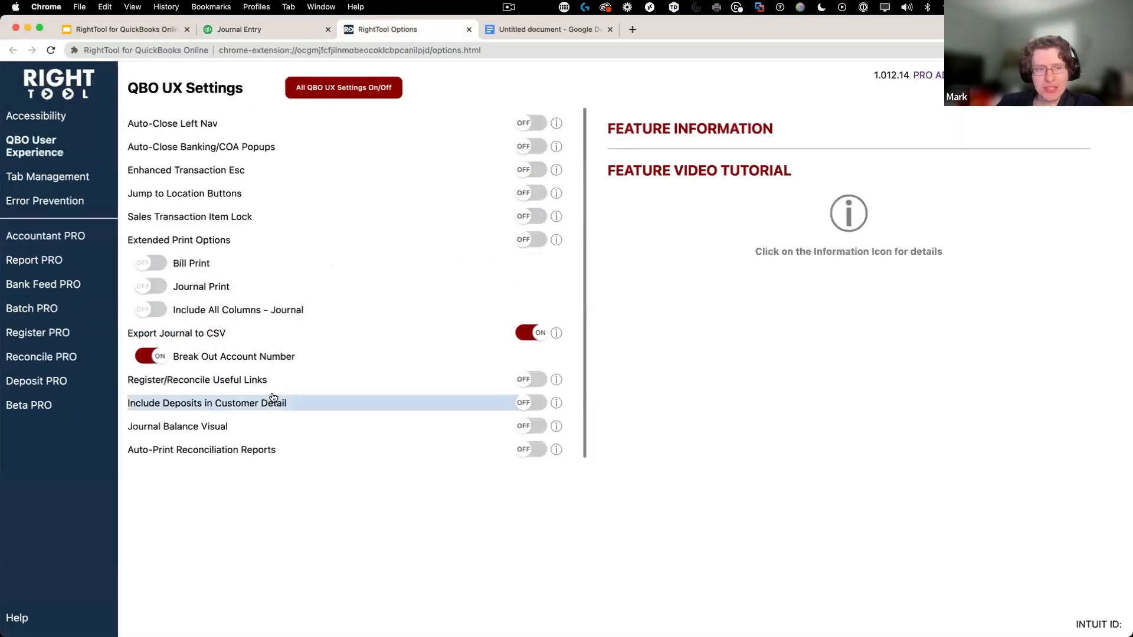
left_click(534, 427)
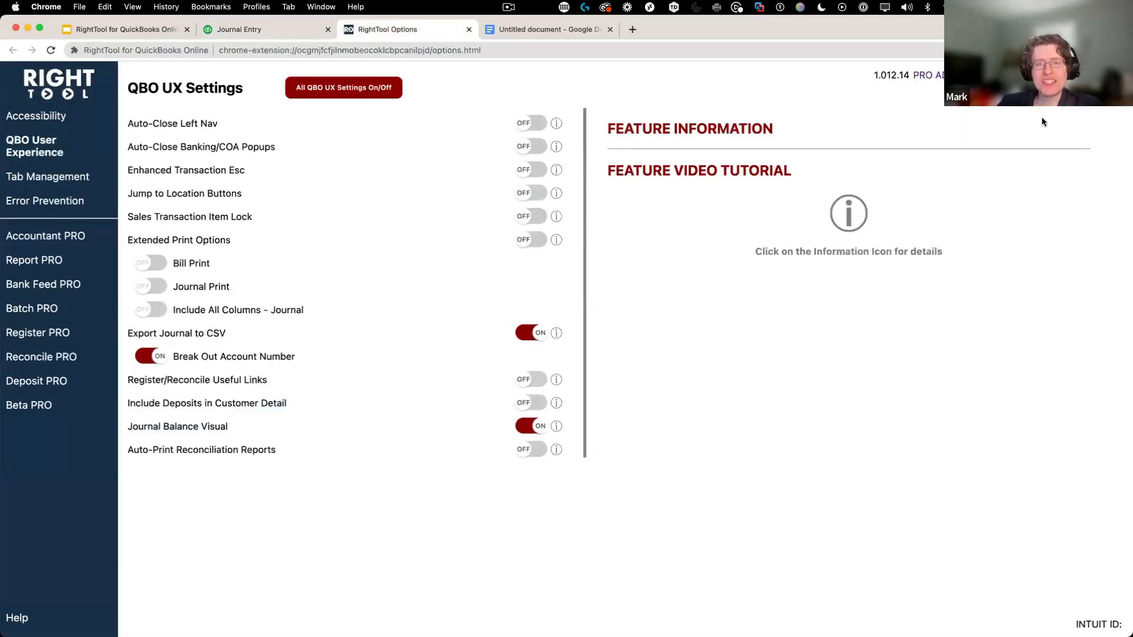
left_click(282, 35)
key("super+r")
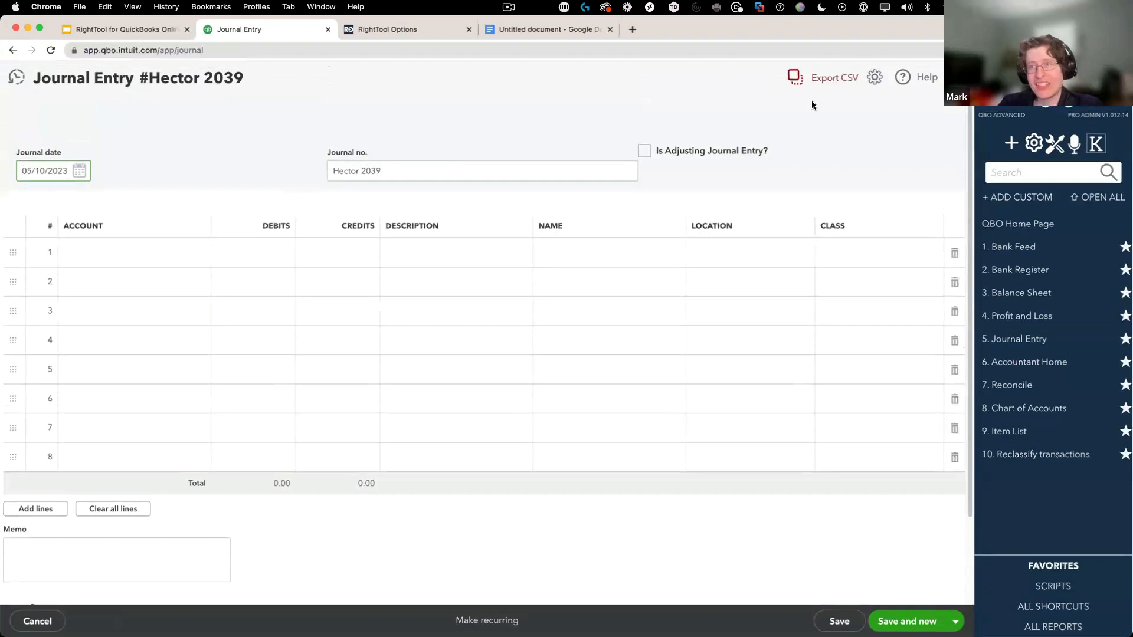
Paste the copied Excel rows through Paste Journal Entry again and run it to fill the reloaded blank journal.
left_click(372, 255)
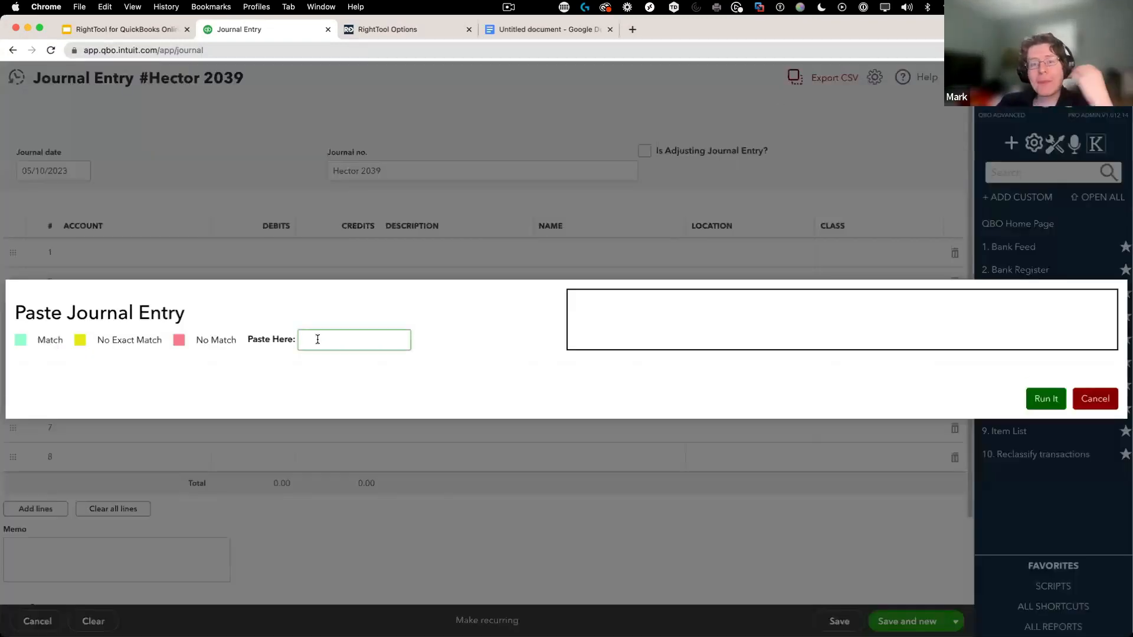
right_click(317, 339)
left_click(342, 417)
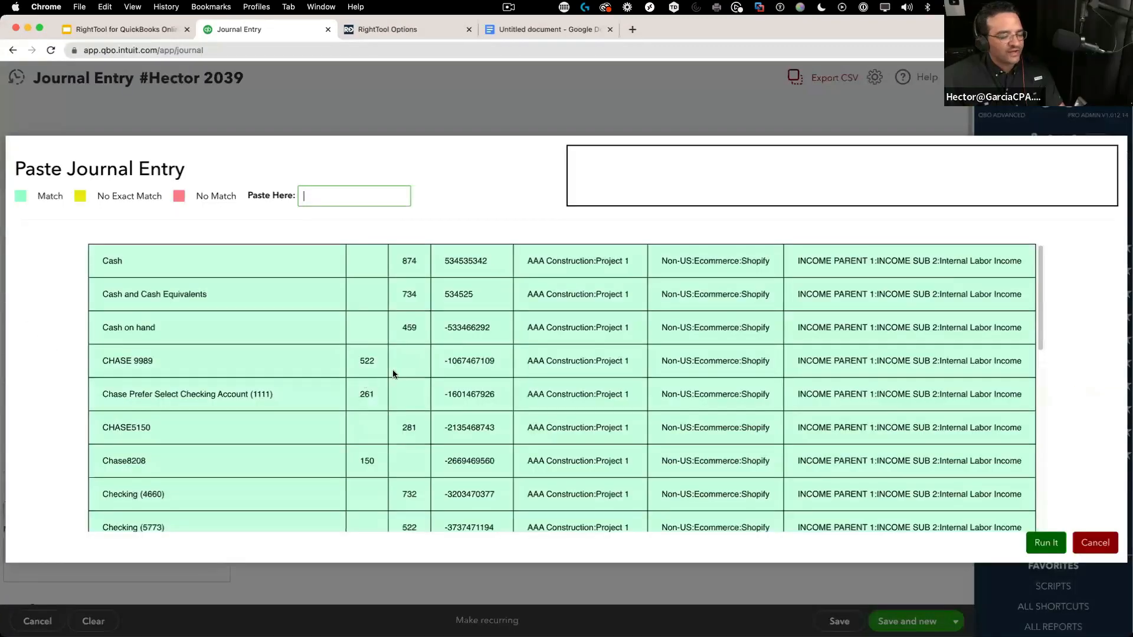
left_click(1046, 543)
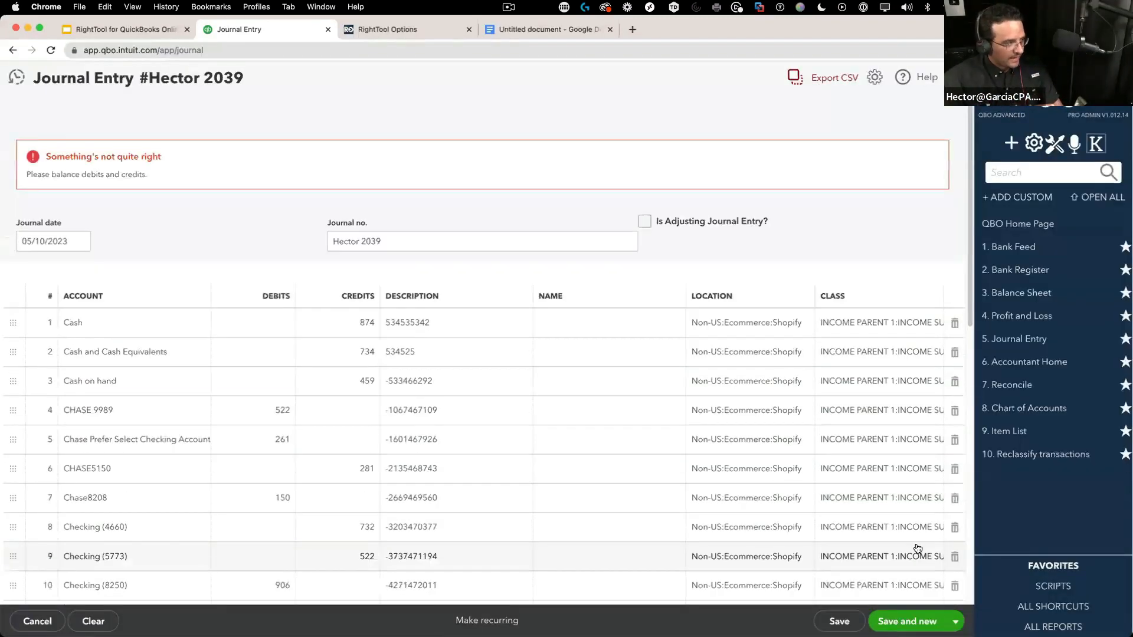
Check the names on lines 19 to 22 of the pasted journal entry.
scroll(916, 546, "down", 10)
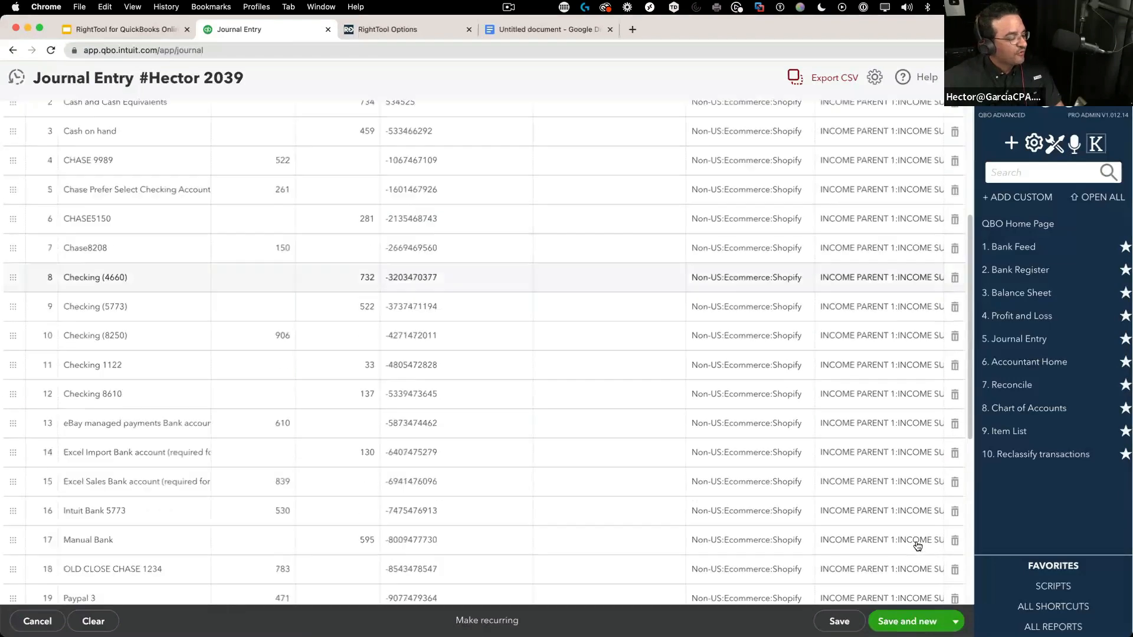
left_click(617, 332)
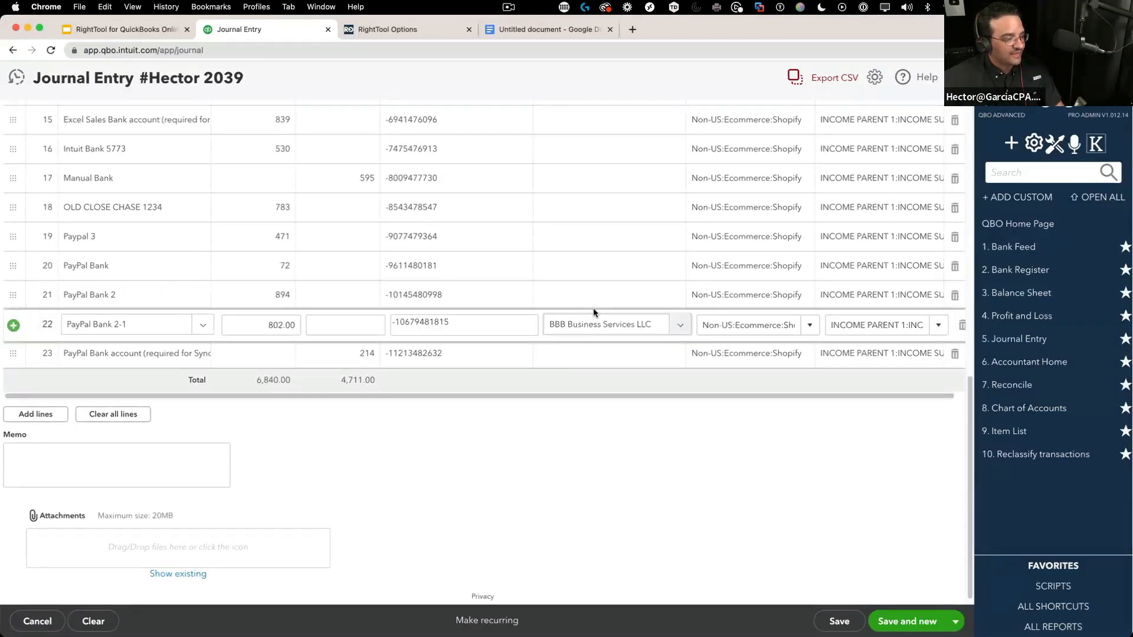
left_click(602, 298)
left_click(602, 266)
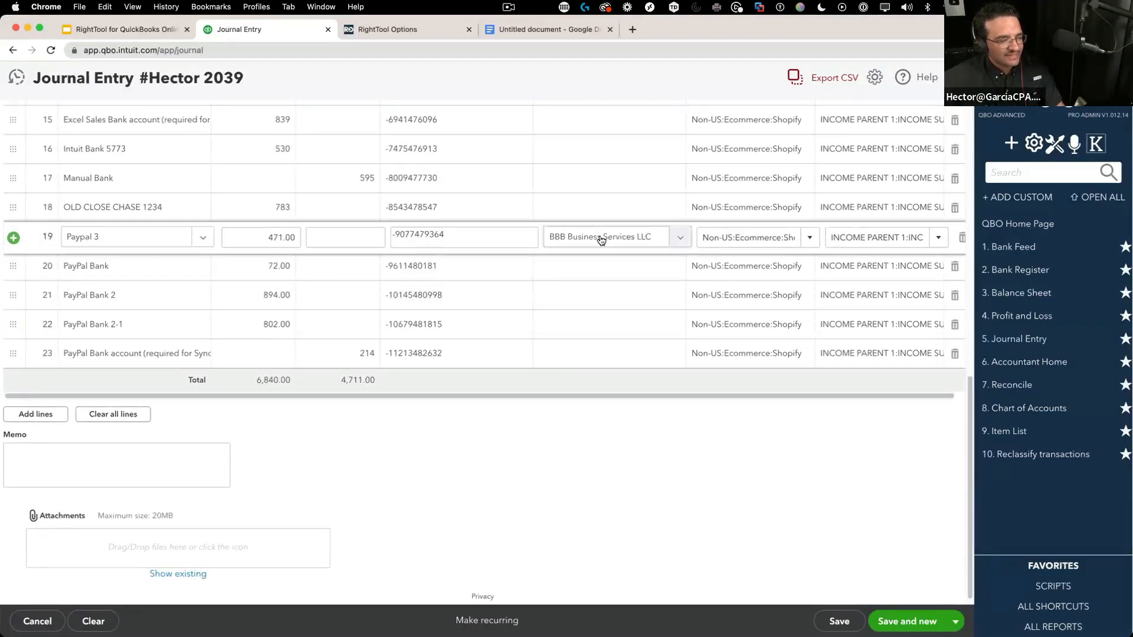
Clear the credit on line 23 and put a balancing credit of 2,343.00 on line 24.
left_click(353, 356)
left_click(352, 374)
left_click(347, 353)
key("BackSpace")
key("Down")
key("Up")
key("Down")
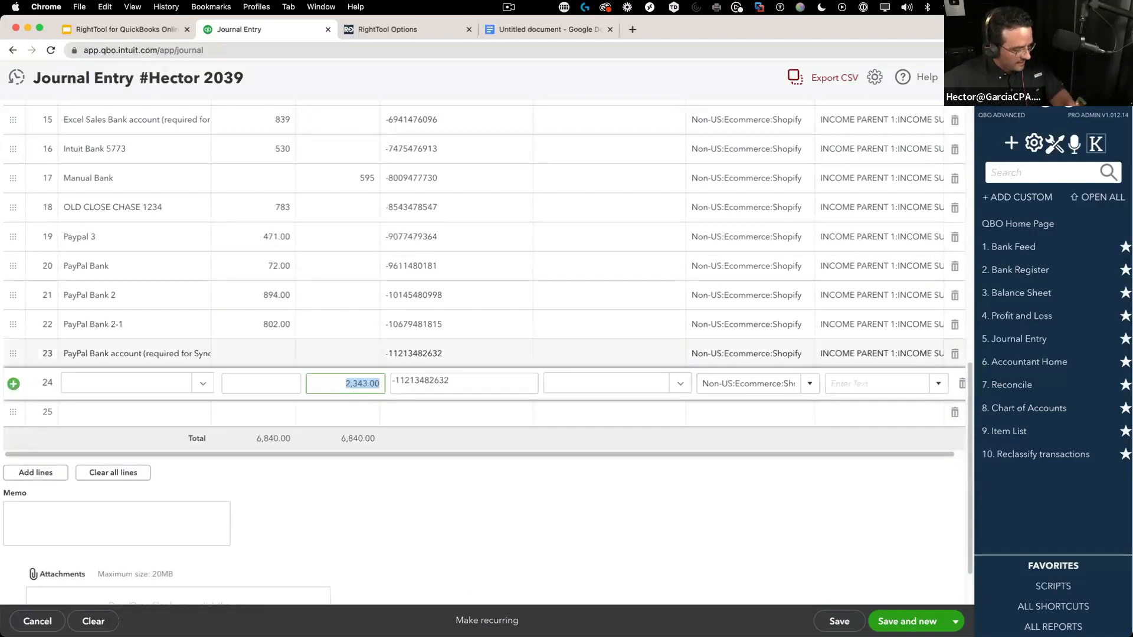
key("Up")
key("Down")
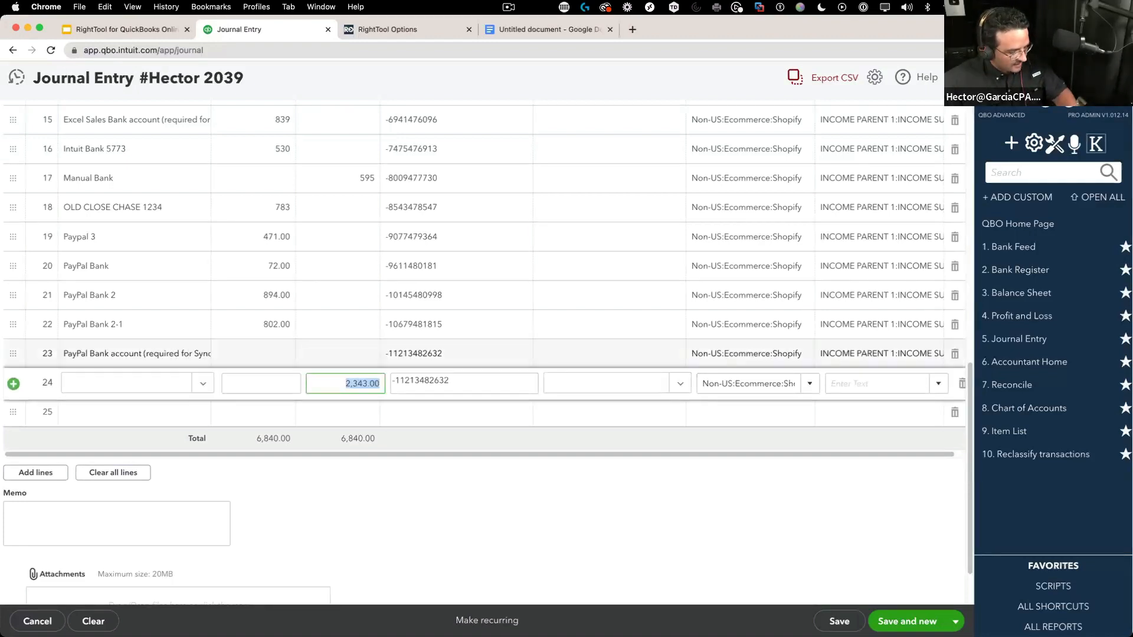
Clear the credit on line 24, put the balancing 2,343.00 credit on line 23 and try to save the journal entry.
key("BackSpace")
key("Up")
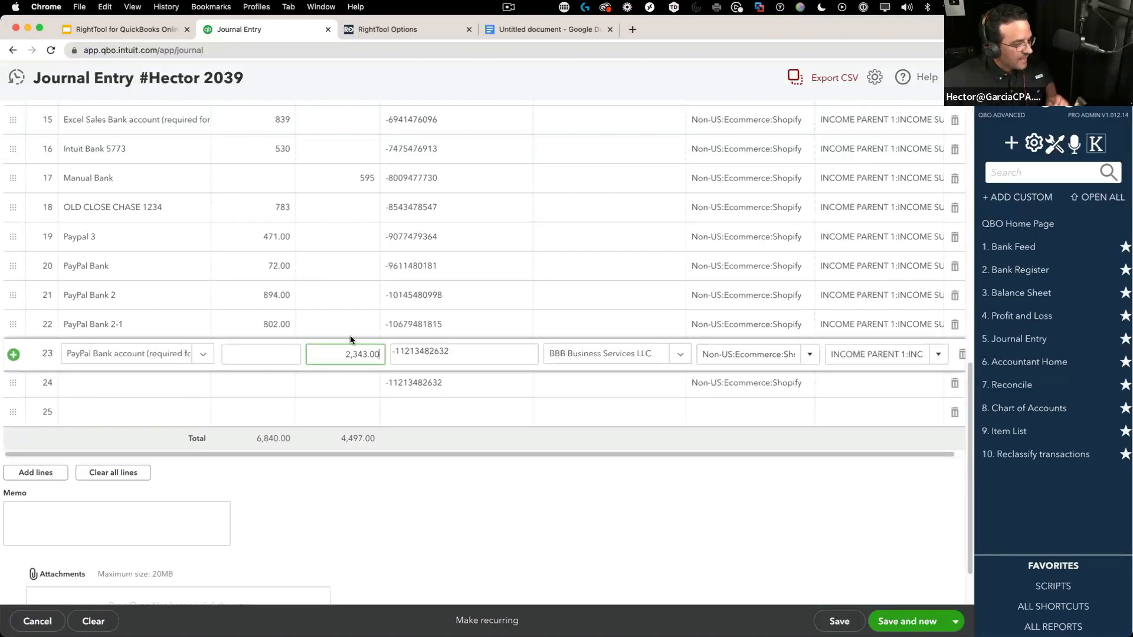
left_click(839, 621)
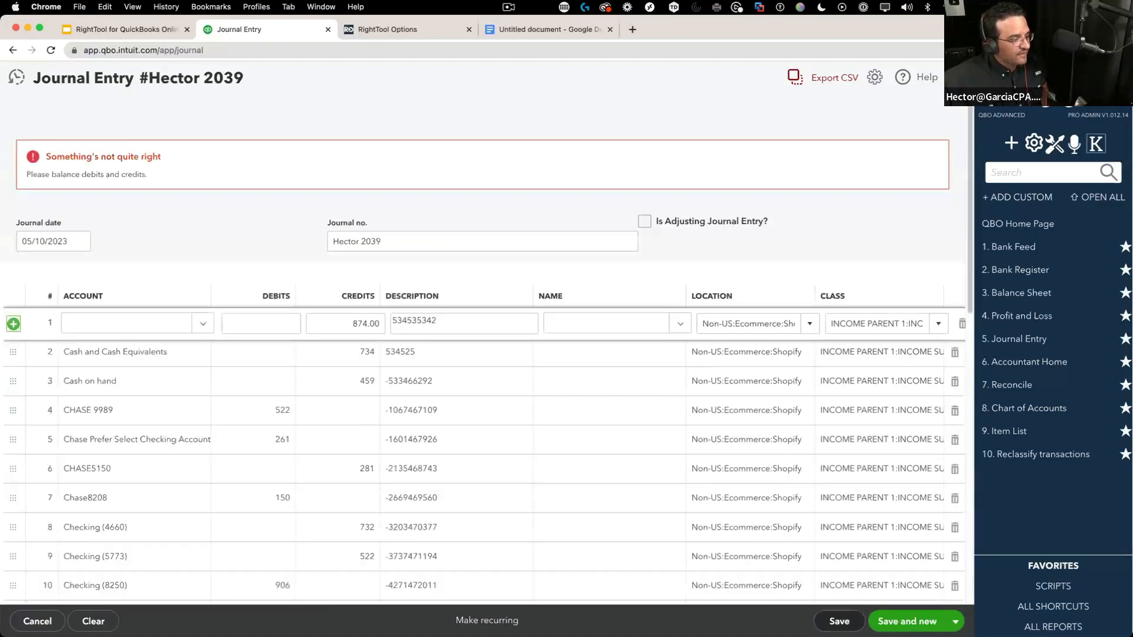
Enter the balancing 2,343.00 credit on line 23 again, leave line 24 without a credit, and save the journal entry.
scroll(440, 466, "down", 12)
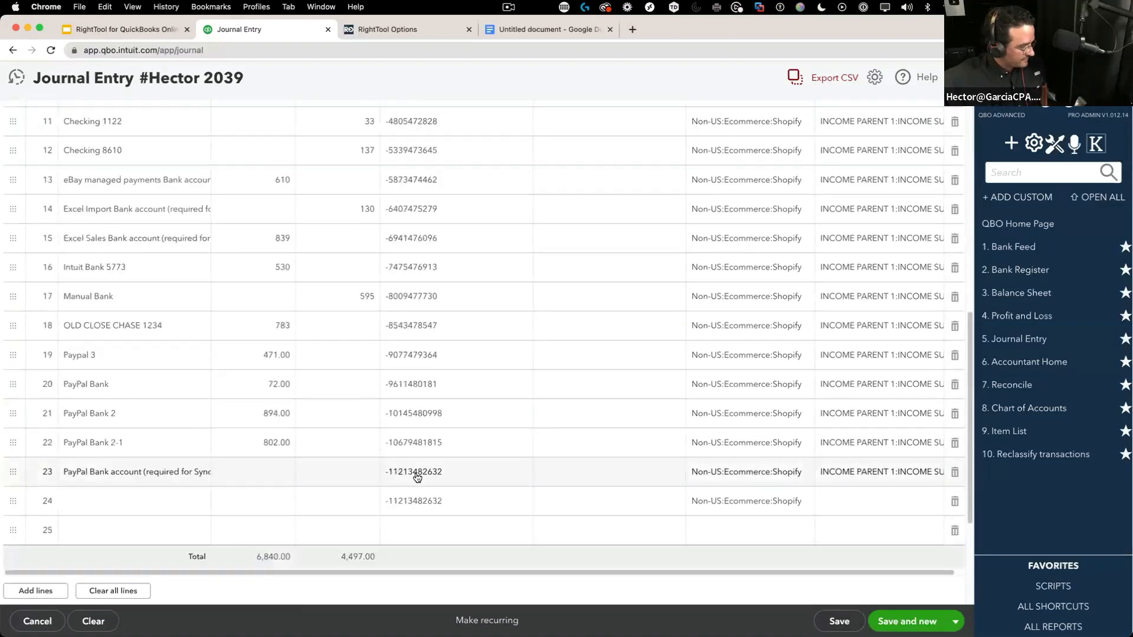
left_click(342, 361)
left_click(347, 390)
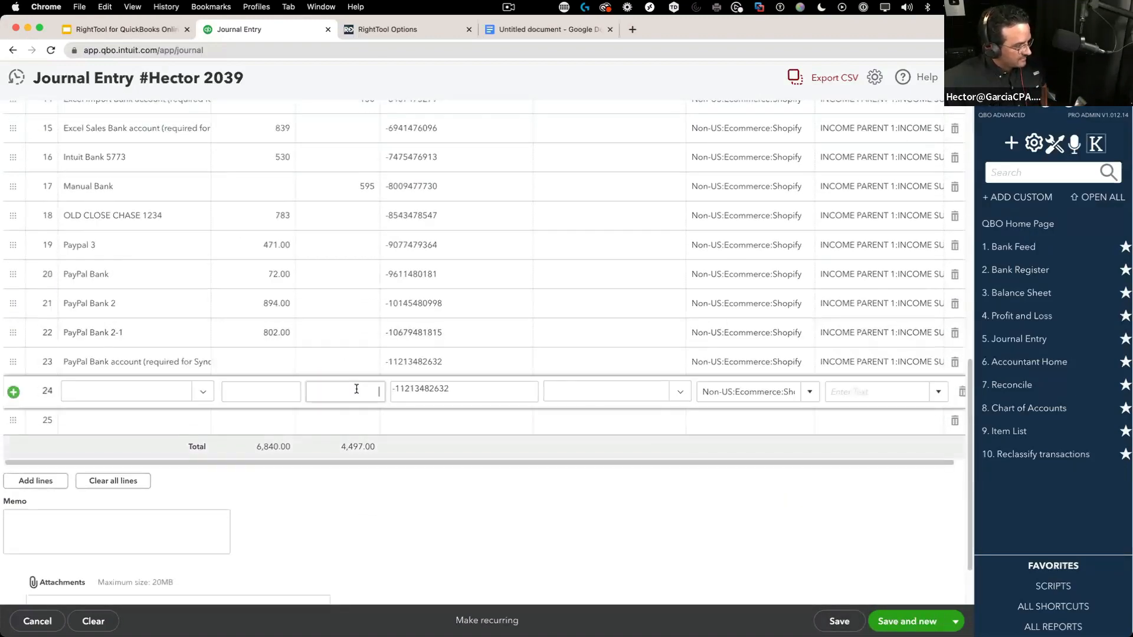
left_click_drag(345, 392, 383, 395)
key("super+x")
left_click(348, 361)
key("super+v")
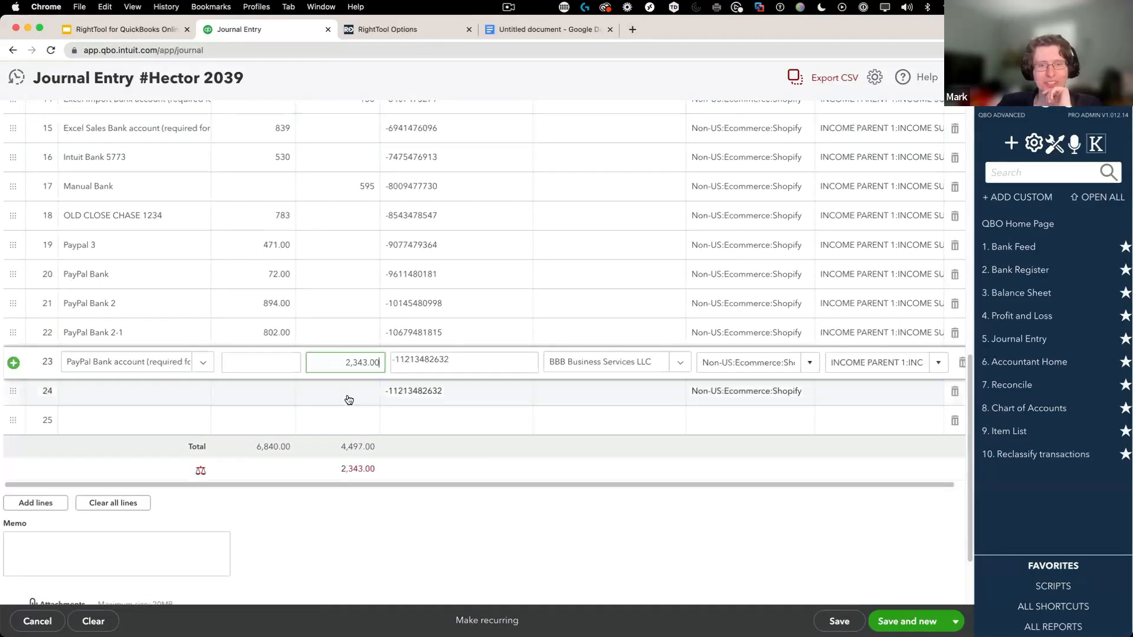
left_click(349, 392)
left_click(839, 621)
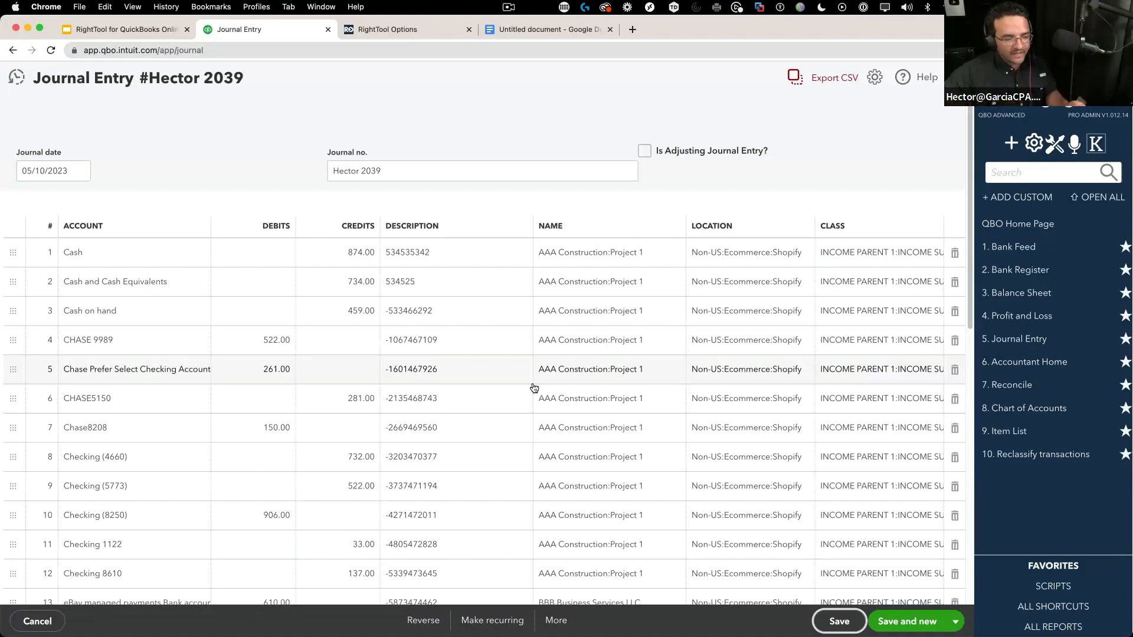
Review the names, amounts and totals of the saved journal entry's lines.
scroll(534, 388, "down", 10)
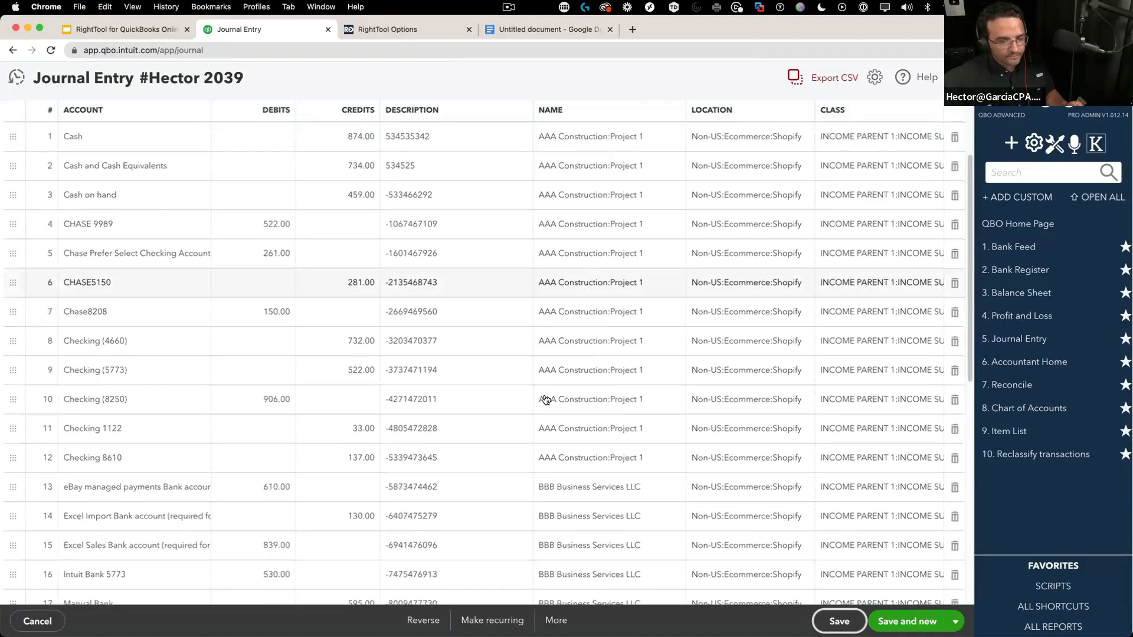
scroll(508, 380, "up", 2)
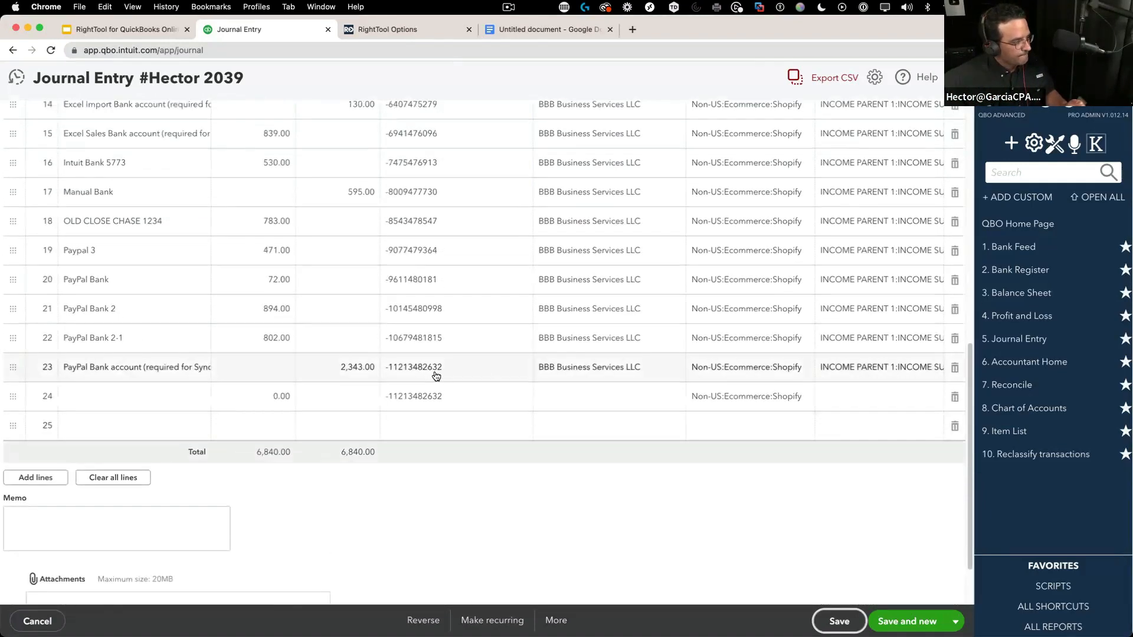
left_click(322, 397)
scroll(455, 394, "up", 7)
scroll(455, 394, "up", 3)
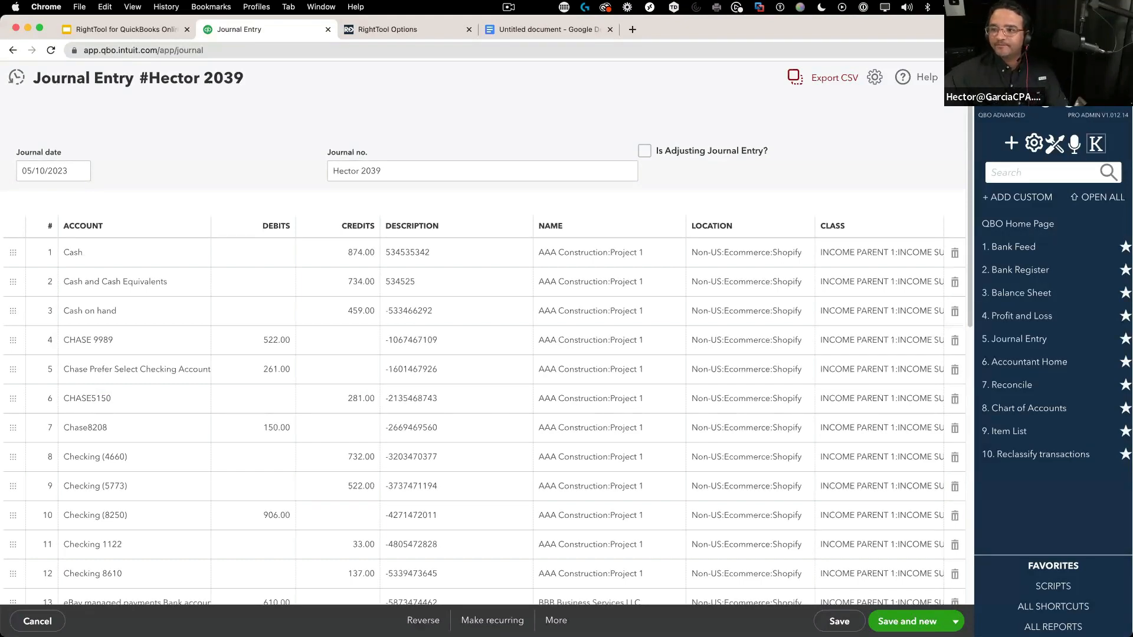
Switch to the RightTool presentation in Google Slides, show the Q&A slide full screen and leave the slideshow.
left_click(113, 29)
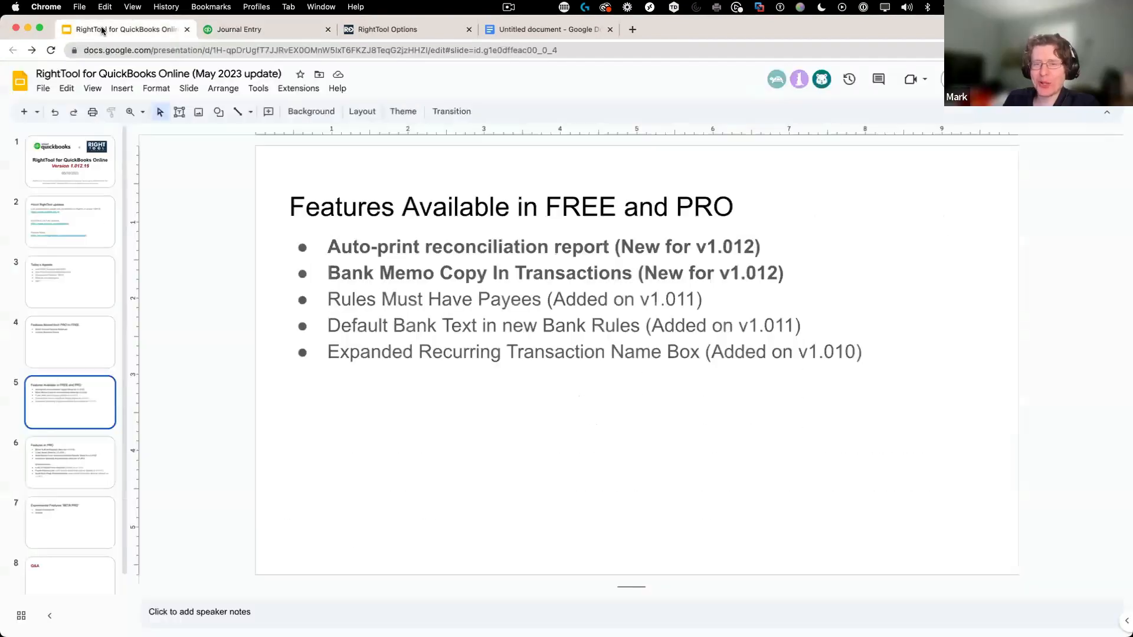
left_click(88, 573)
key("super+Return")
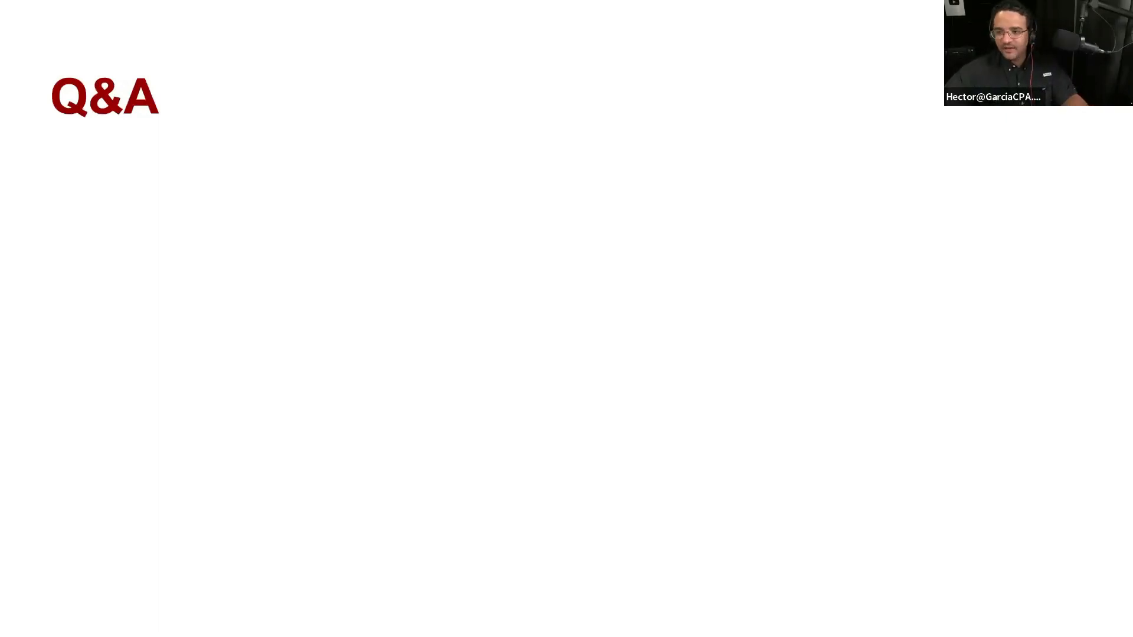
key("Escape")
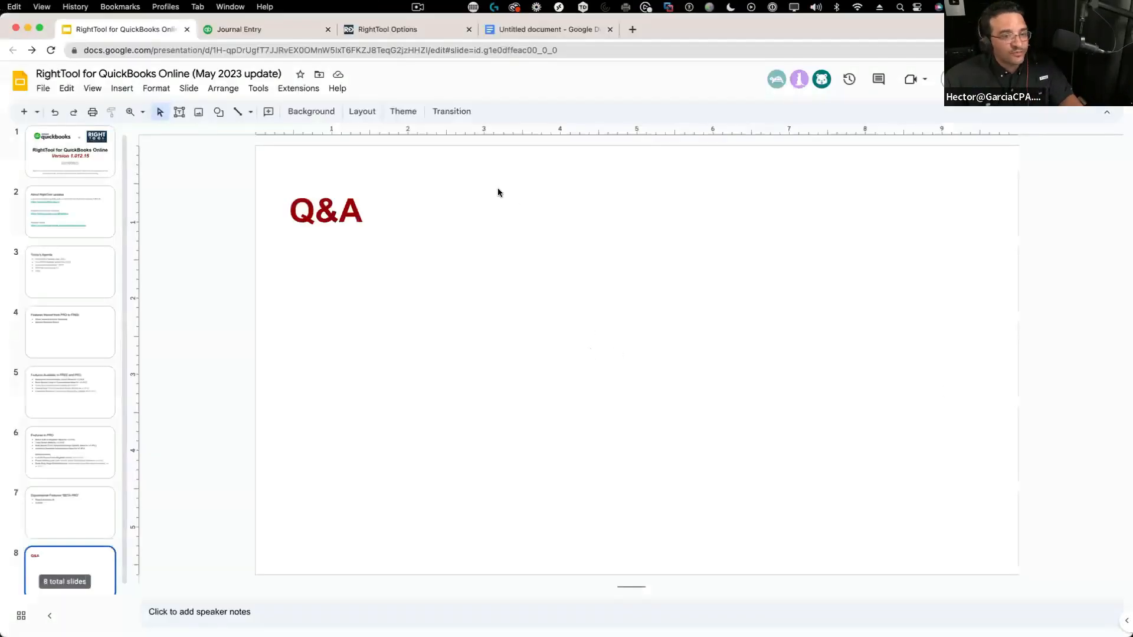
Load facebook.com in place of the untitled Google document, open the RightTool For QuickBooks Online (Users Group) and close the chat pop-up.
left_click(553, 31)
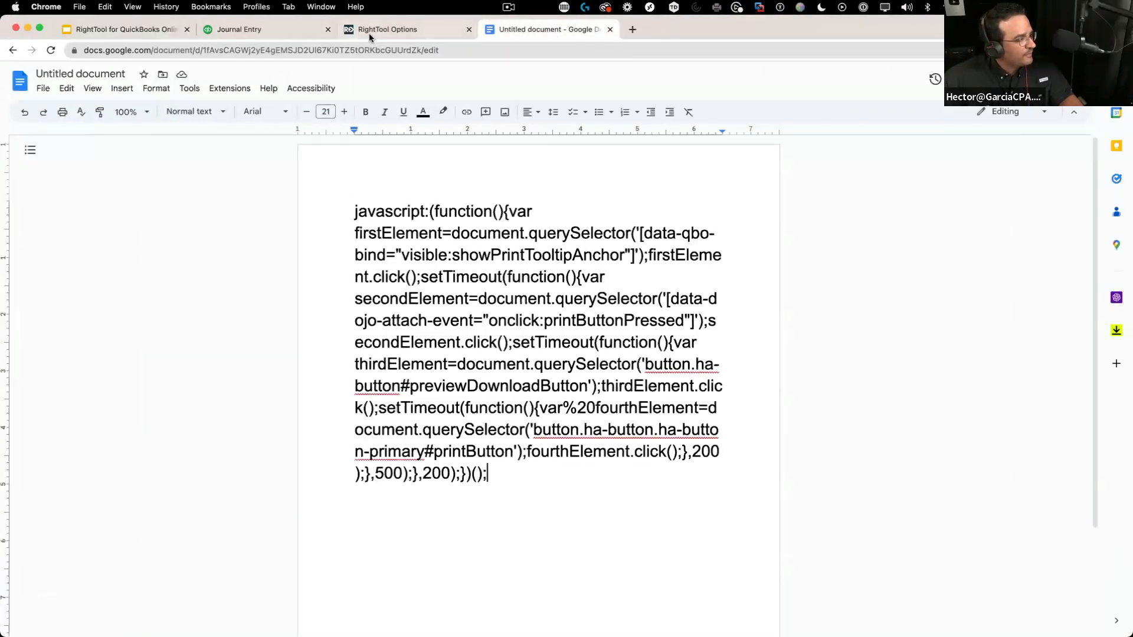
left_click(540, 48)
type("fac")
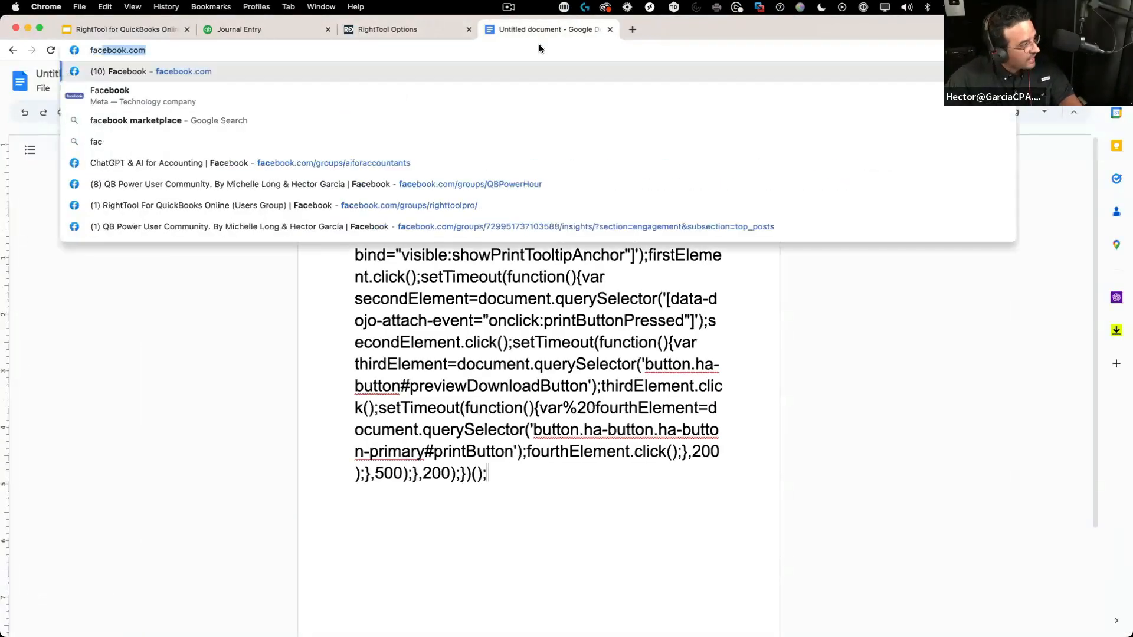
key("Return")
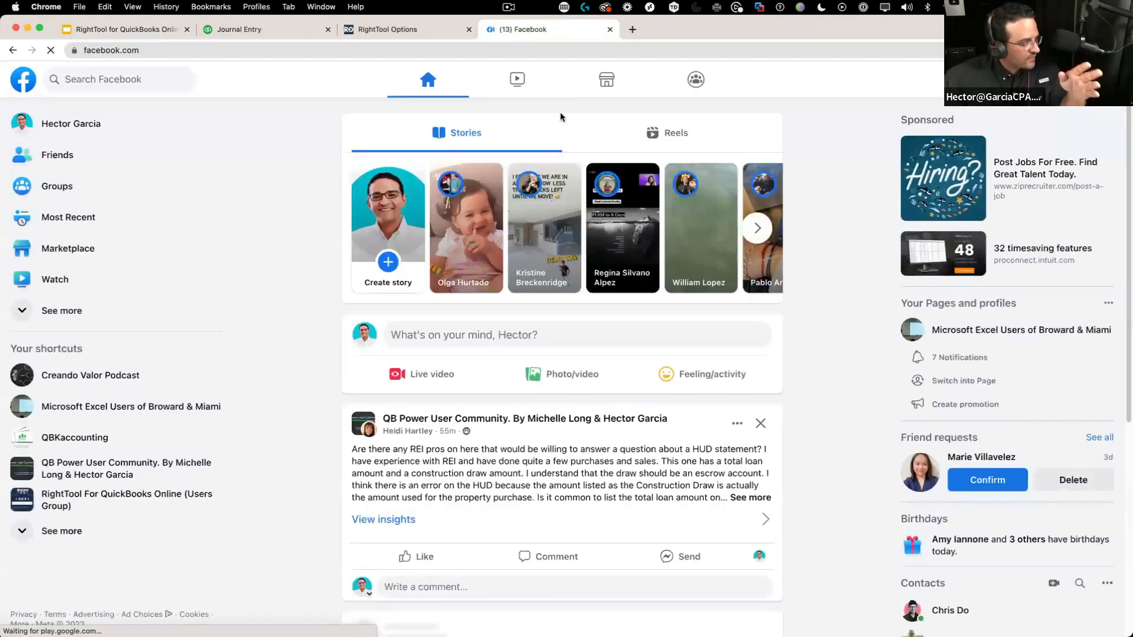
left_click(98, 502)
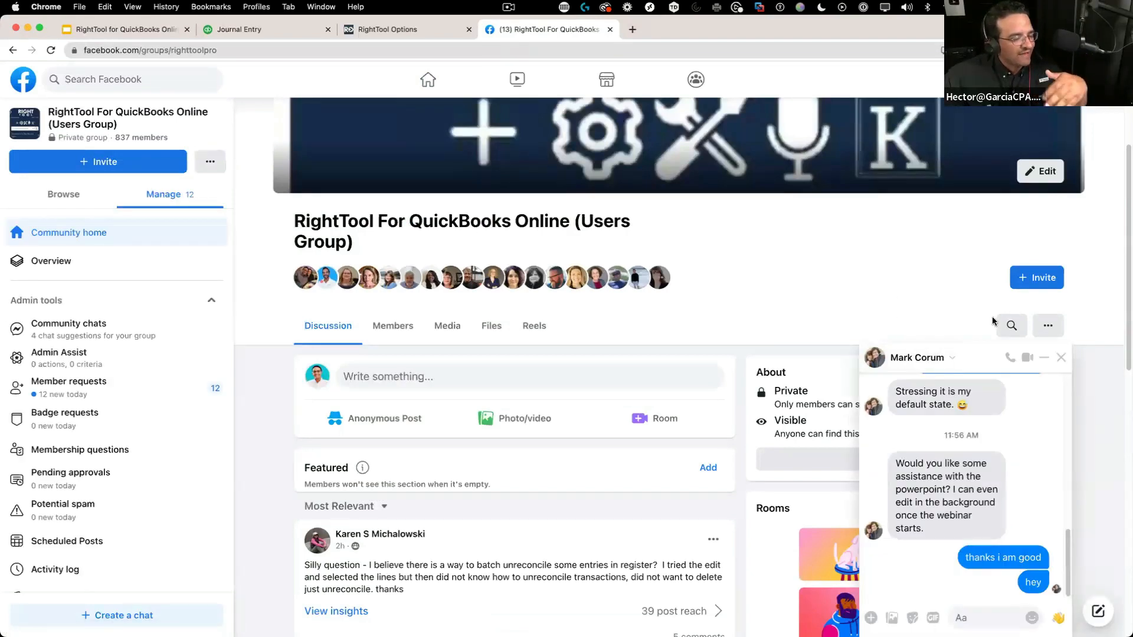
left_click(1061, 358)
Look over the users group's discussion page and members list, and return to the Q&A slide in Google Slides.
scroll(584, 291, "up", 4)
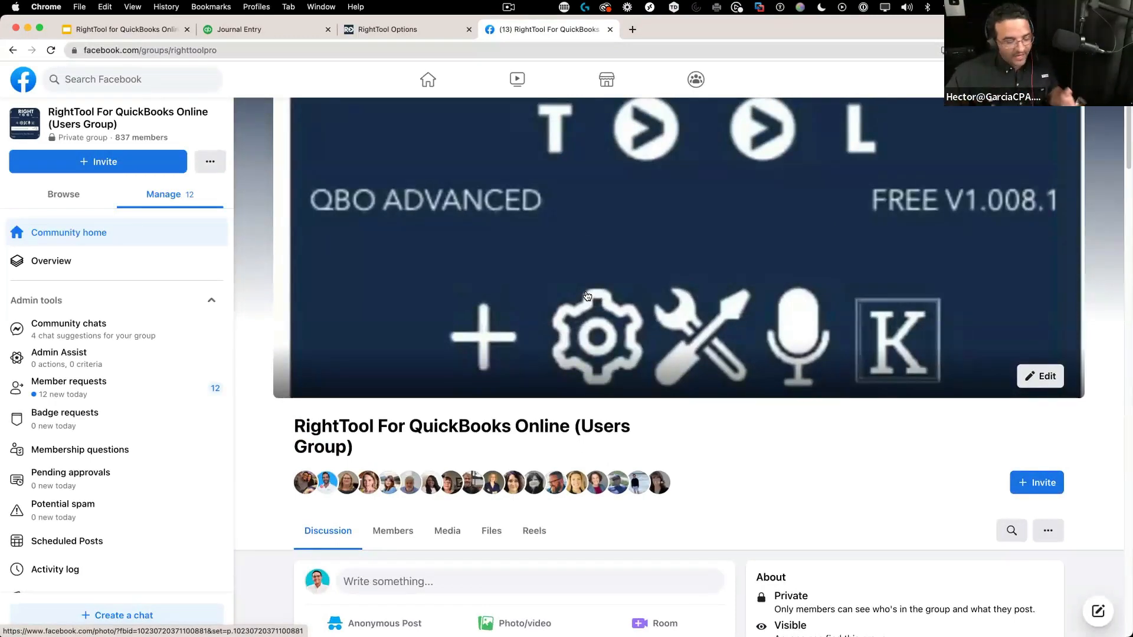
scroll(588, 307, "down", 5)
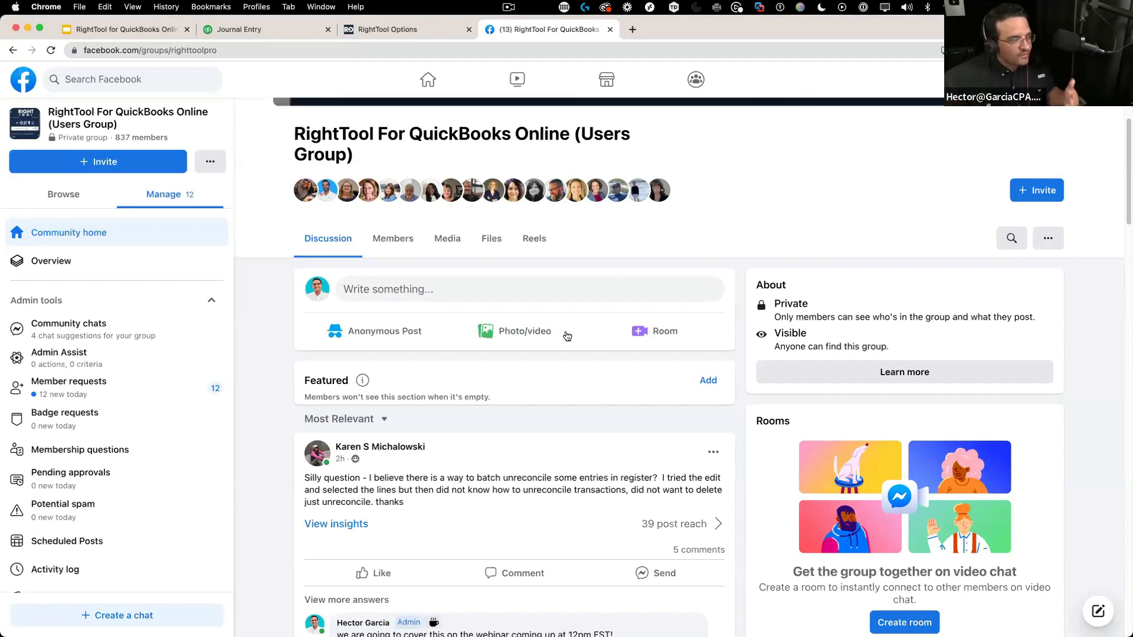
scroll(720, 437, "up", 5)
scroll(720, 437, "down", 4)
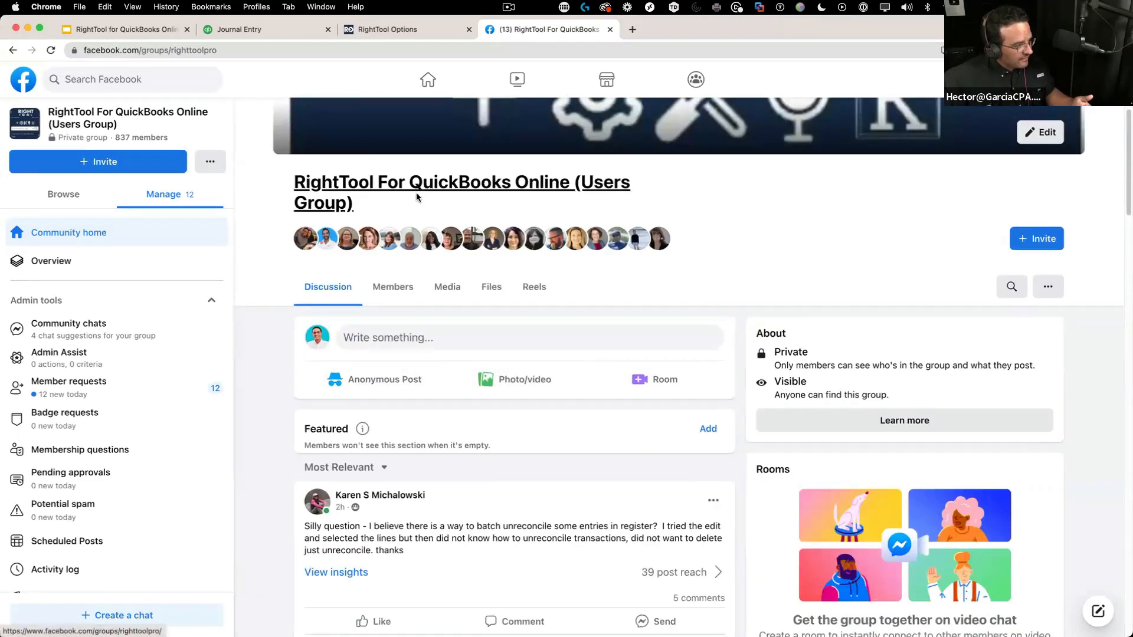
left_click(392, 287)
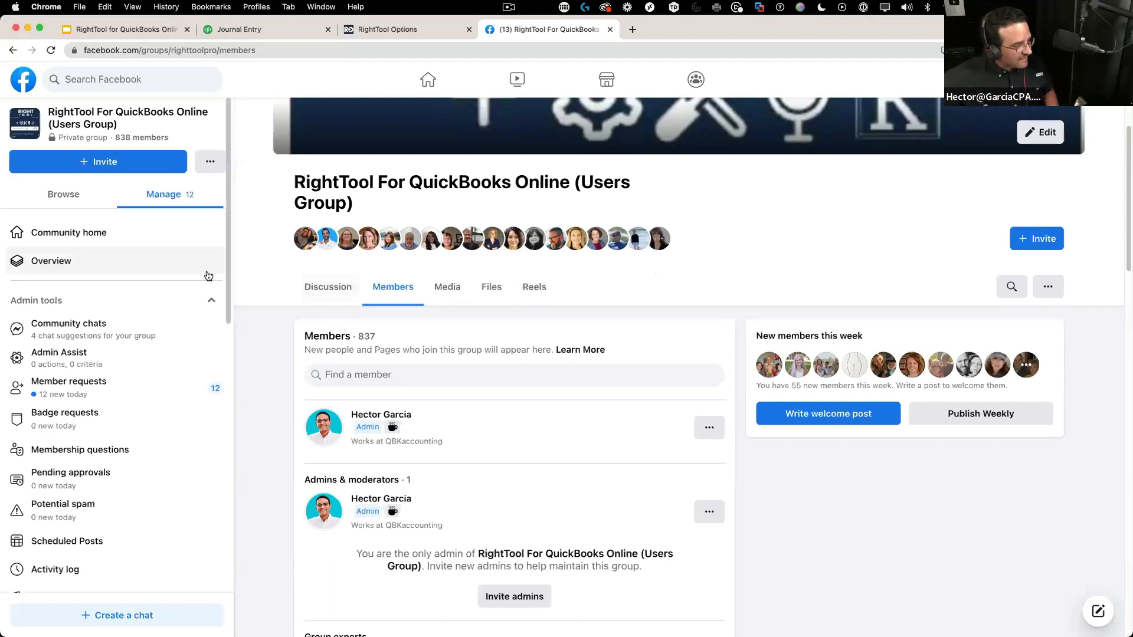
left_click(343, 285)
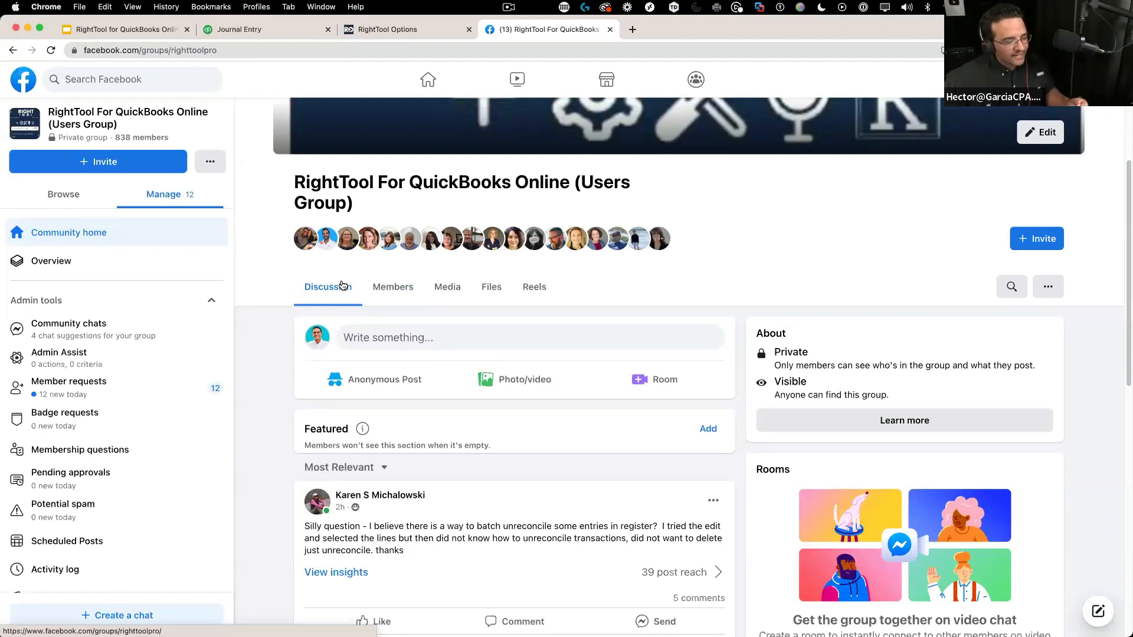
left_click(127, 30)
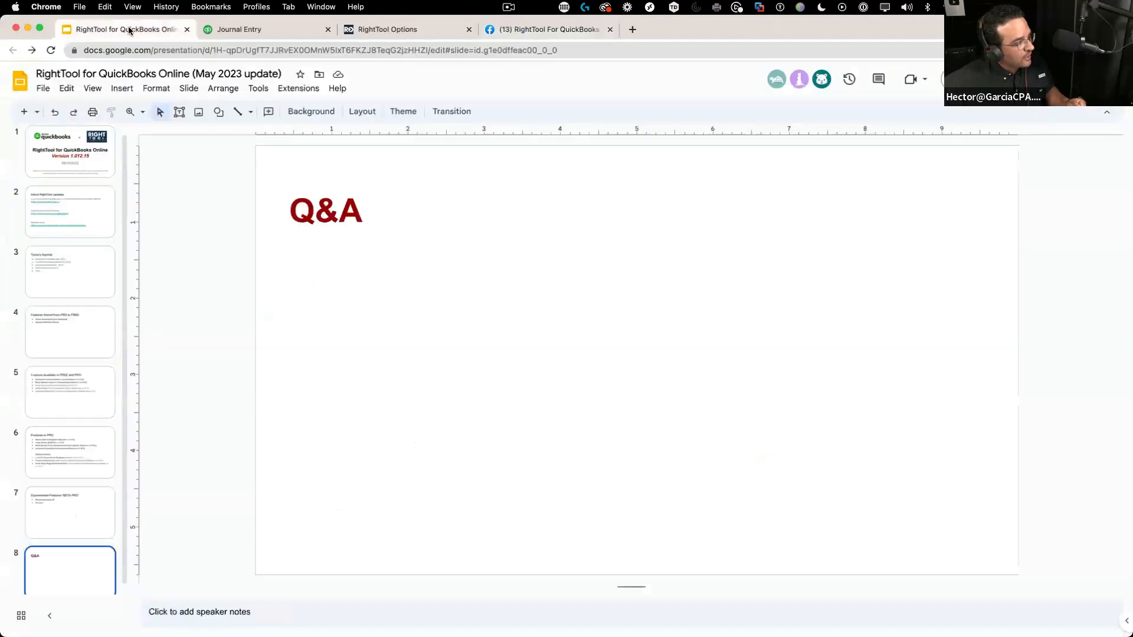